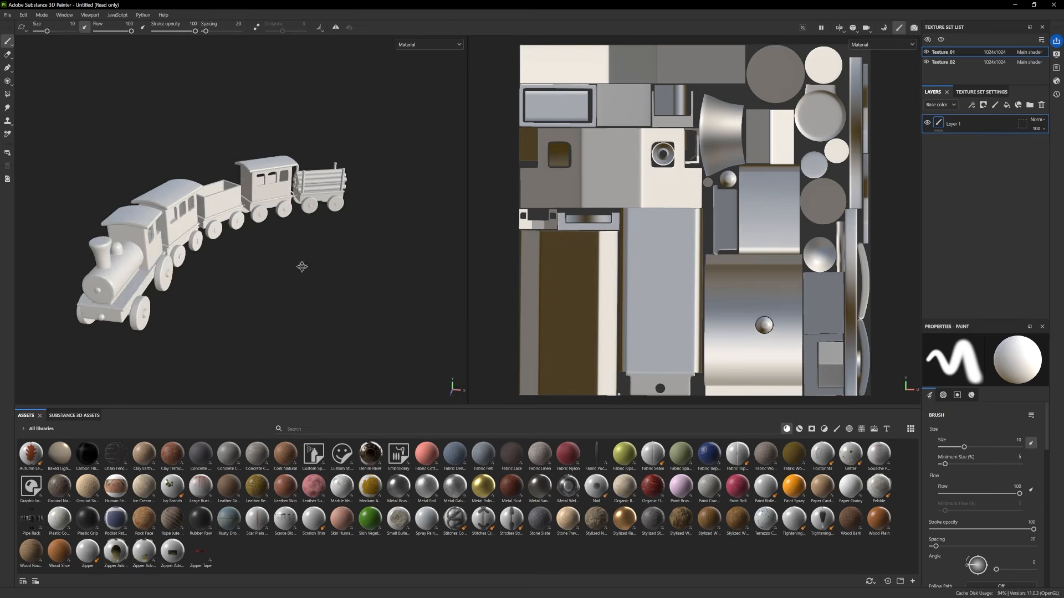
Enter mesh map baking mode for Texture_01 and set the common output size to 4096
{"action": "left_click", "coordinate": [945, 62]}
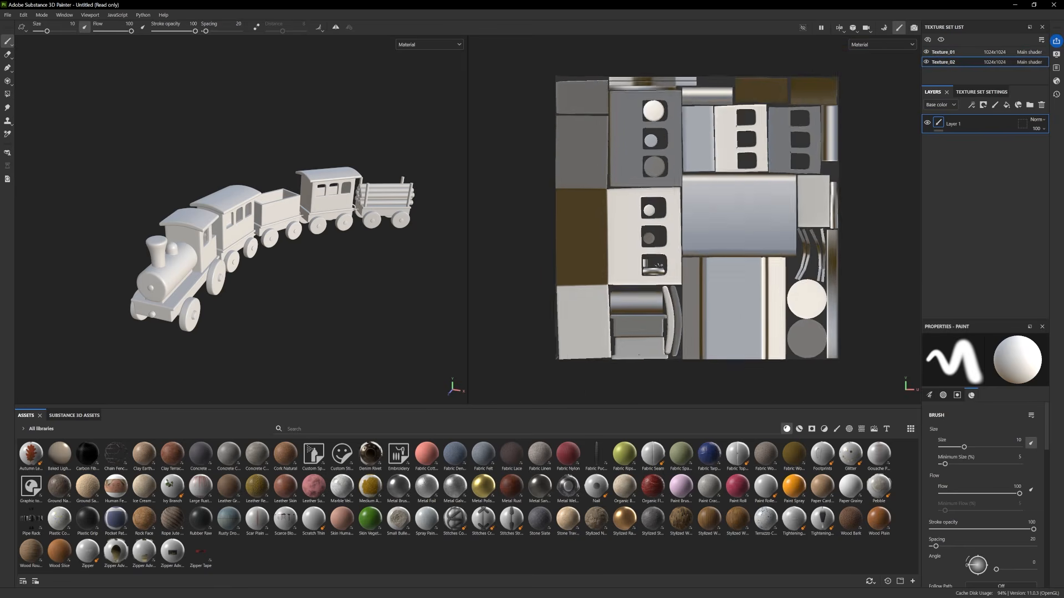
{"action": "left_click", "coordinate": [946, 53]}
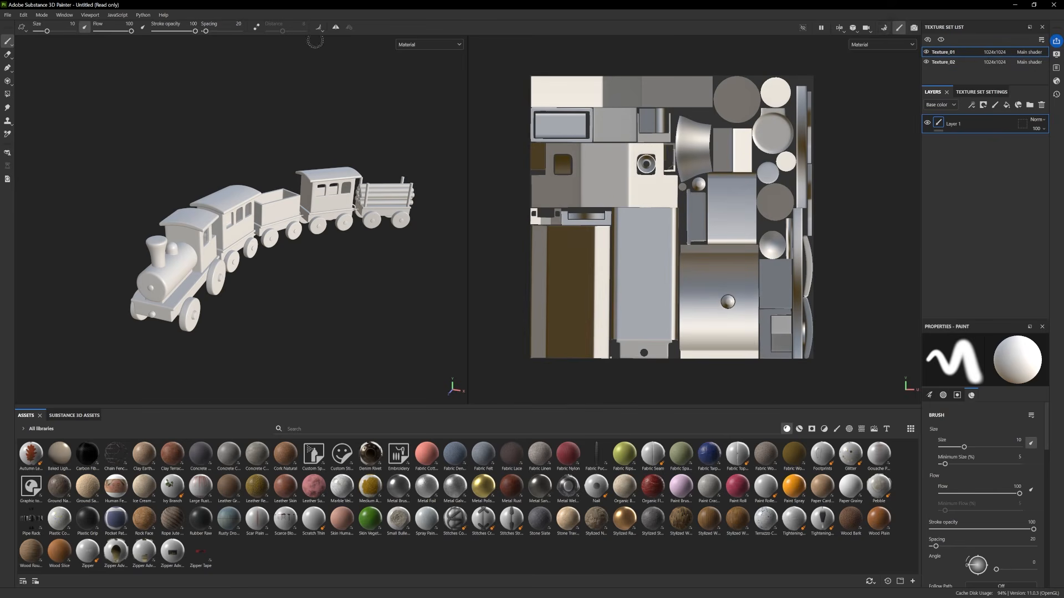
{"action": "left_click", "coordinate": [39, 15]}
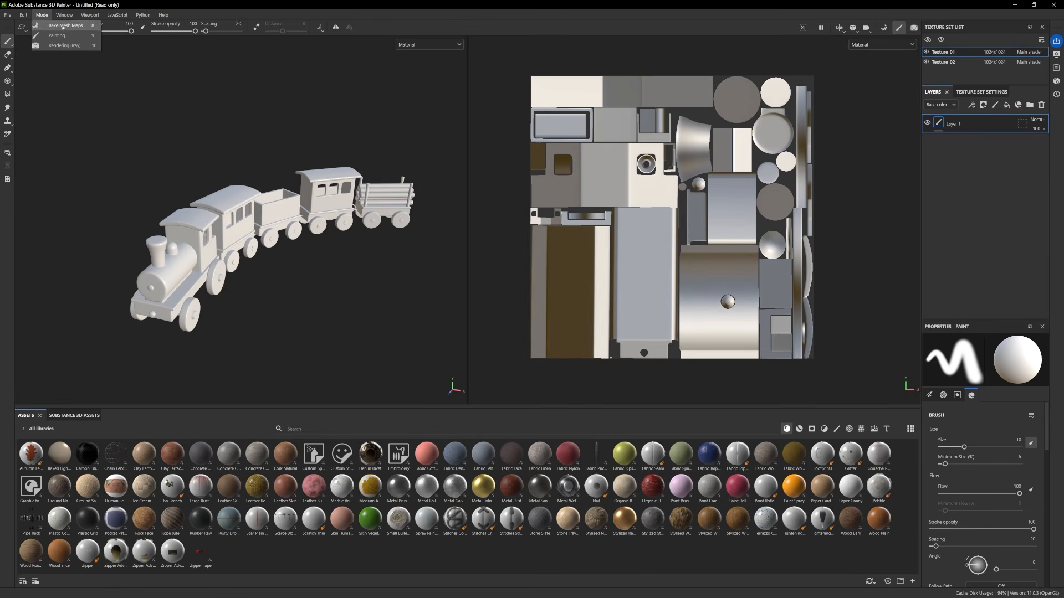
{"action": "left_click", "coordinate": [63, 26]}
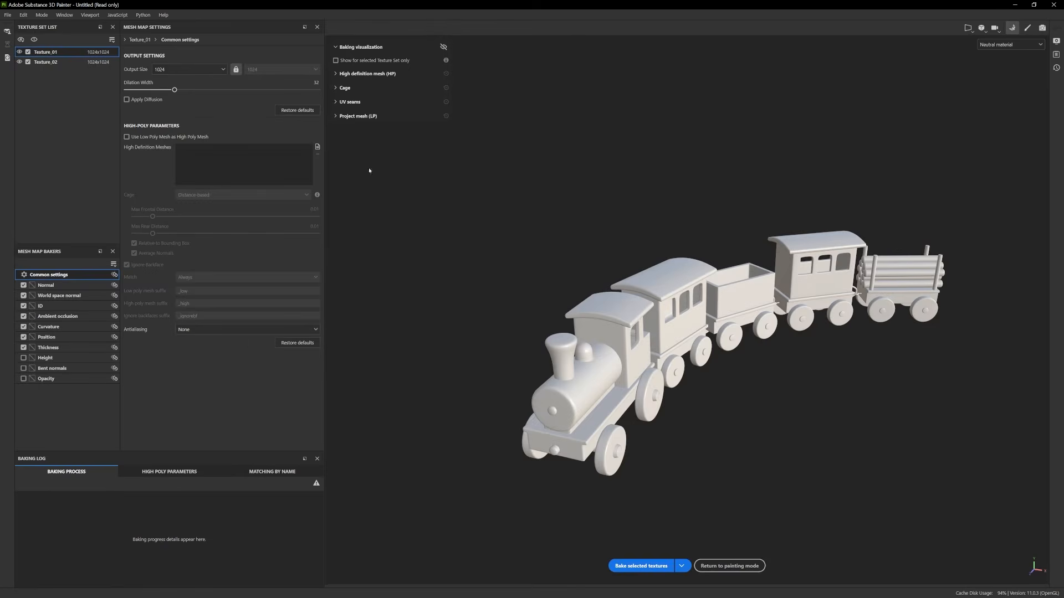
{"action": "left_click", "coordinate": [185, 69]}
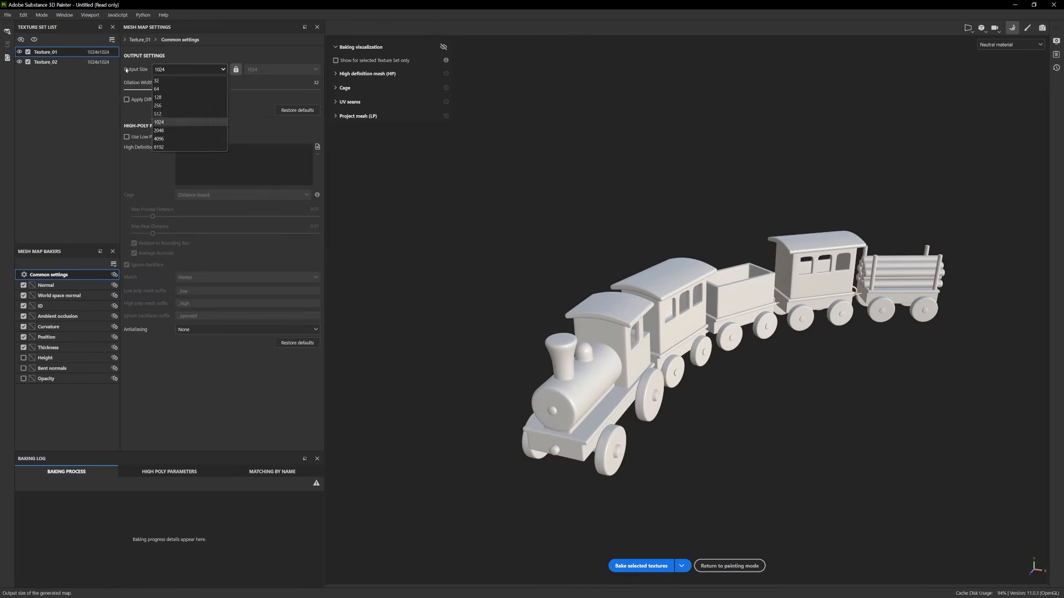
{"action": "left_click", "coordinate": [171, 139]}
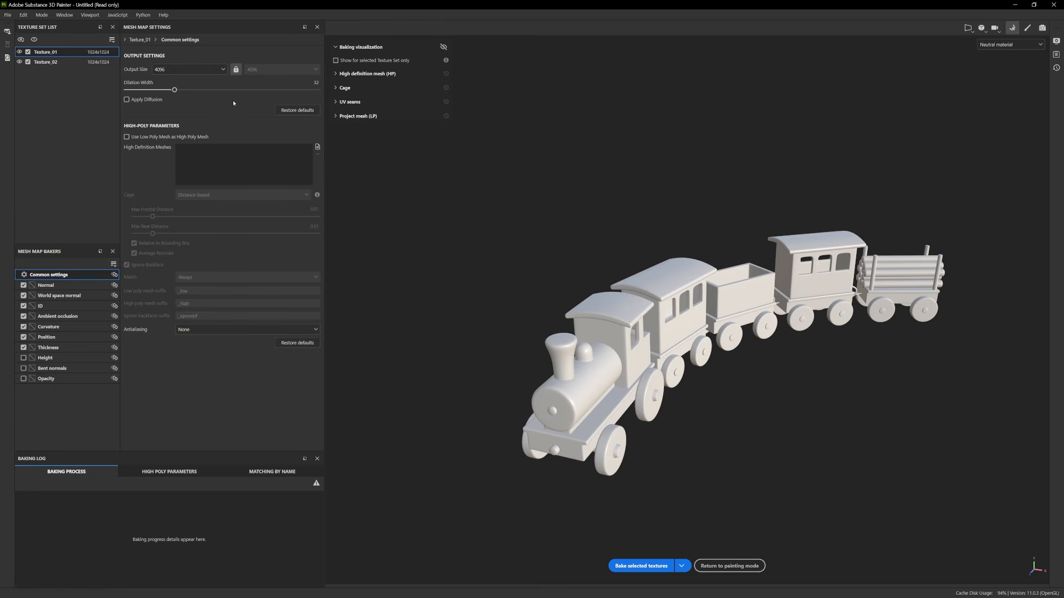
{"action": "left_click", "coordinate": [186, 68]}
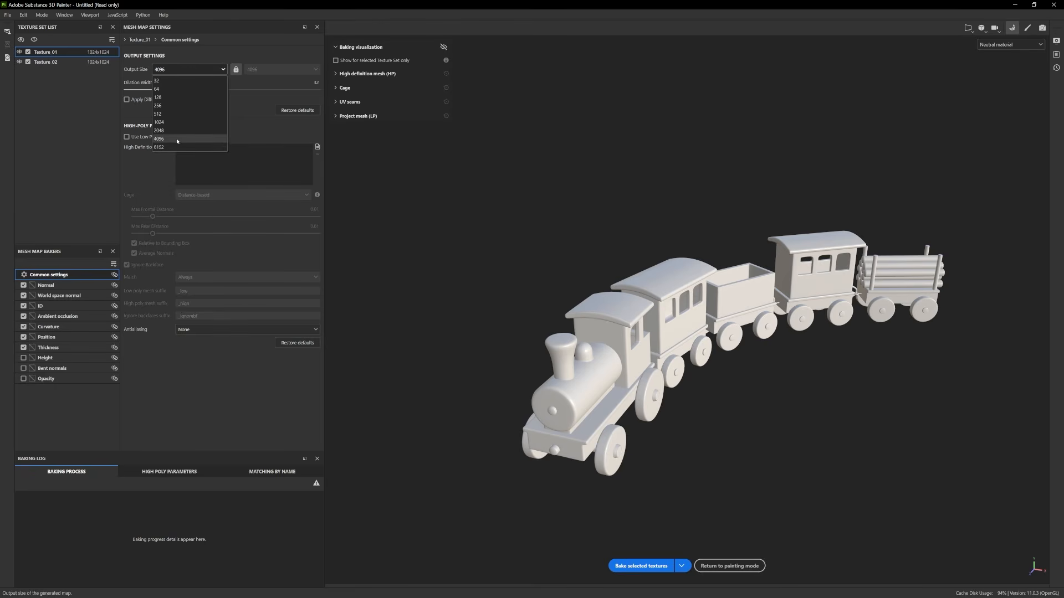
{"action": "left_click", "coordinate": [177, 139]}
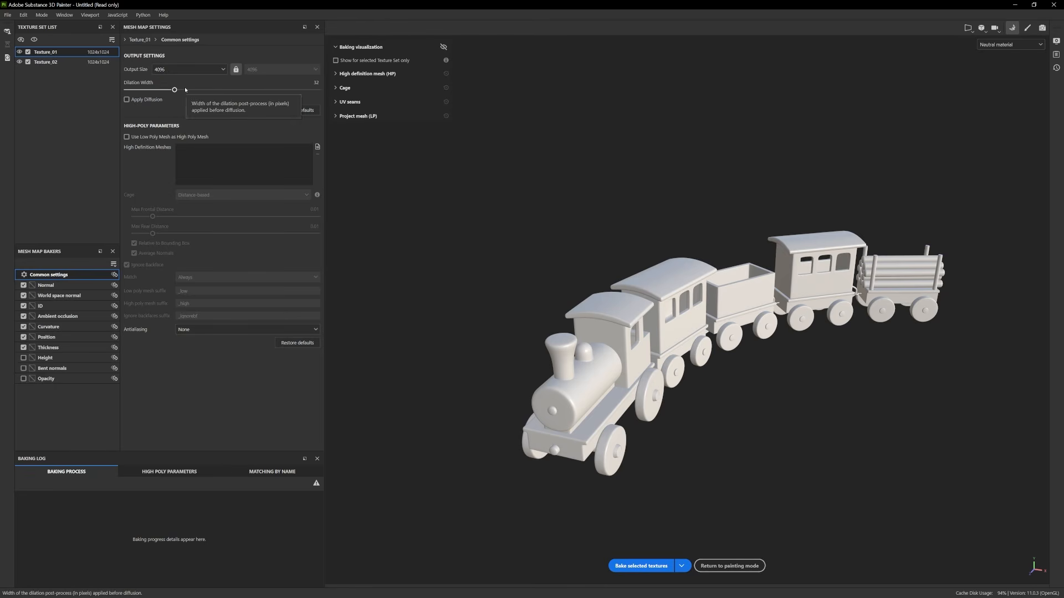
Use the low poly mesh as the high poly mesh and bake the mesh maps for both texture sets
{"action": "left_click", "coordinate": [127, 138]}
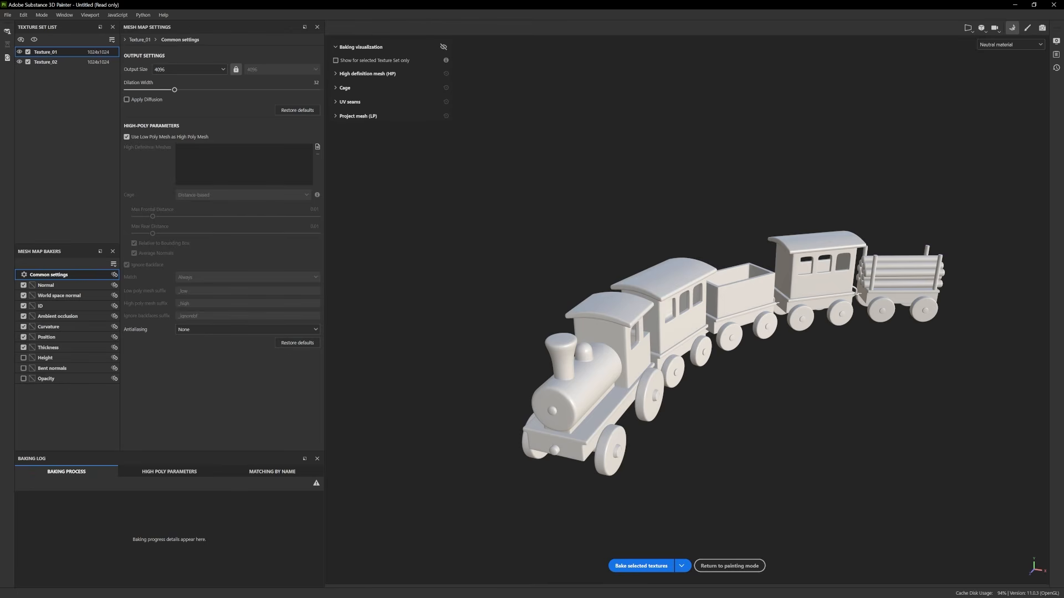
{"action": "left_click_drag", "start_coordinate": [637, 355], "coordinate": [478, 416], "text": "alt"}
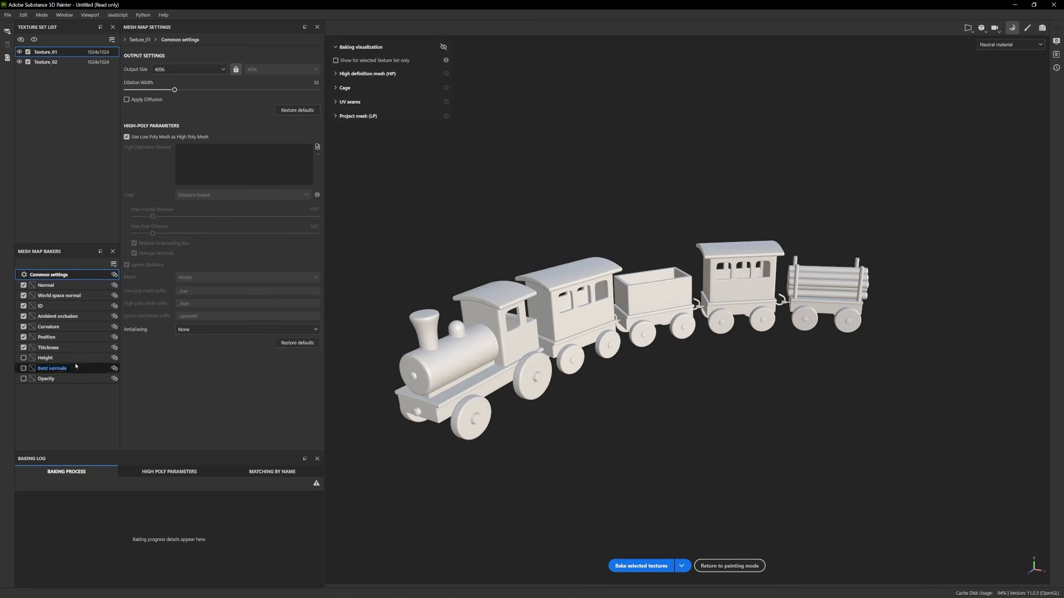
{"action": "left_click", "coordinate": [55, 317]}
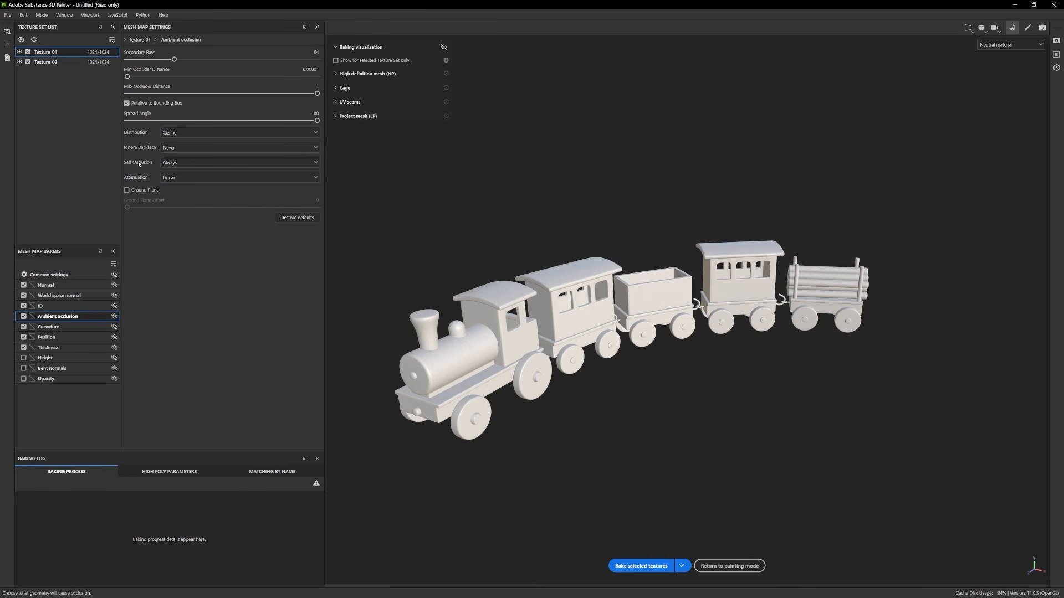
{"action": "left_click", "coordinate": [183, 162]}
{"action": "left_click", "coordinate": [183, 179]}
{"action": "left_click", "coordinate": [70, 275]}
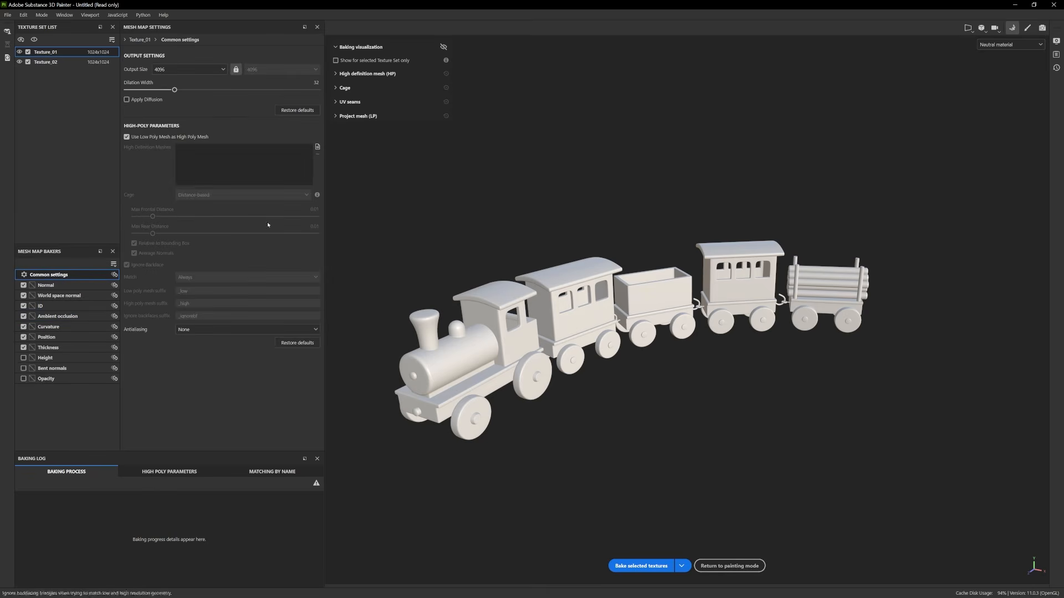
{"action": "left_click", "coordinate": [624, 568]}
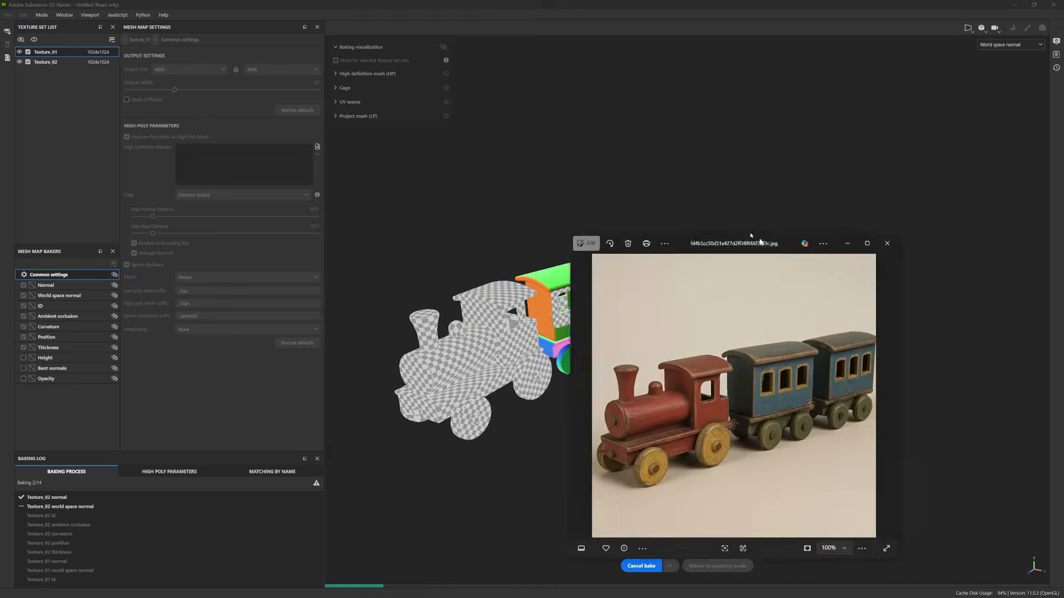
Return to painting mode and widen the 3D view relative to the UV view
{"action": "left_click_drag", "start_coordinate": [760, 239], "coordinate": [848, 173]}
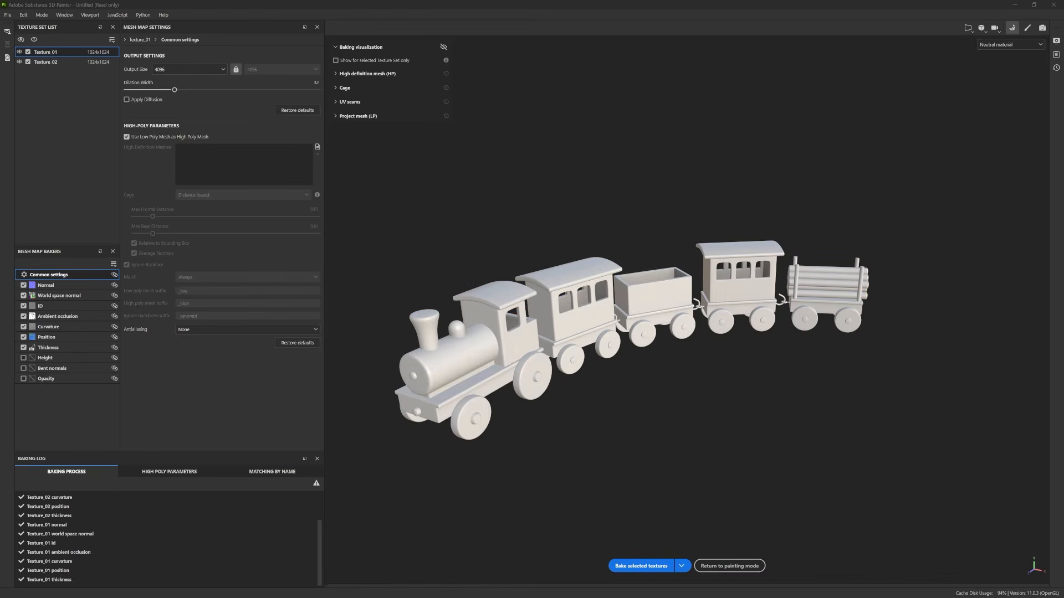
{"action": "left_click", "coordinate": [730, 566]}
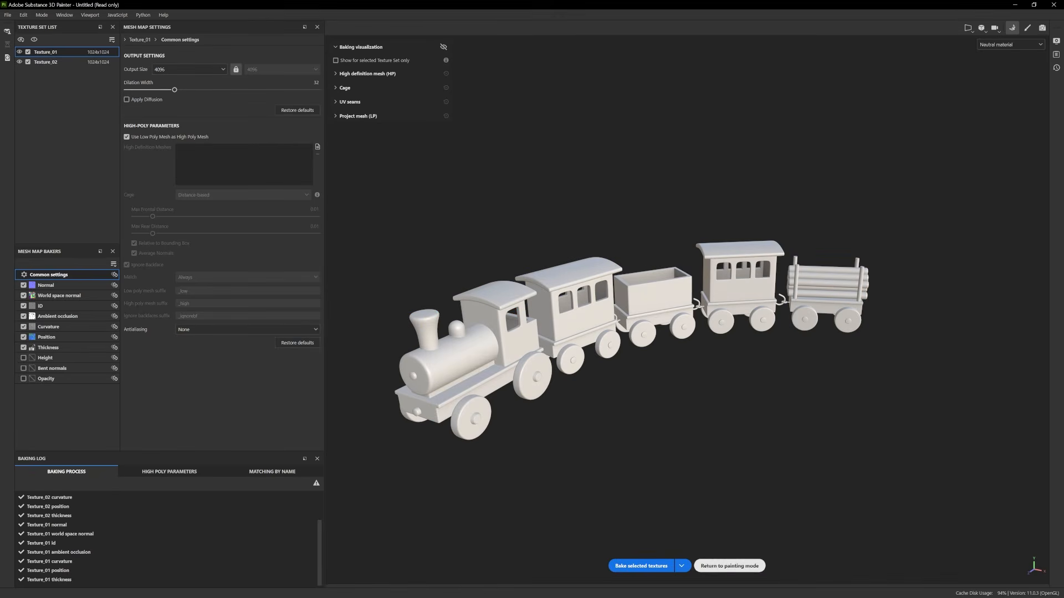
{"action": "left_click_drag", "start_coordinate": [250, 235], "coordinate": [298, 277], "text": "alt"}
{"action": "right_click_drag", "start_coordinate": [297, 278], "coordinate": [328, 284], "text": "alt"}
{"action": "mouse_move", "coordinate": [328, 284]}
{"action": "left_mouse_down", "text": "alt"}
{"action": "mouse_move", "coordinate": [276, 281]}
{"action": "mouse_move", "coordinate": [324, 283]}
{"action": "left_mouse_up", "text": "alt"}
{"action": "left_click_drag", "start_coordinate": [468, 204], "coordinate": [621, 208]}
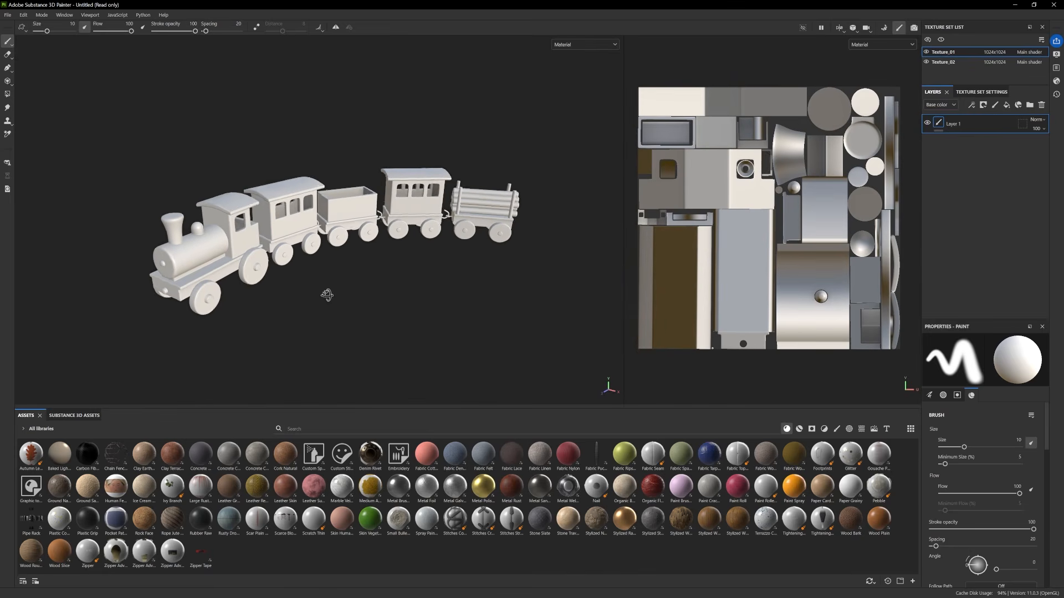
Show the smart materials and add Wood Beech Veined to the Texture_01 layer stack
{"action": "left_click", "coordinate": [799, 430]}
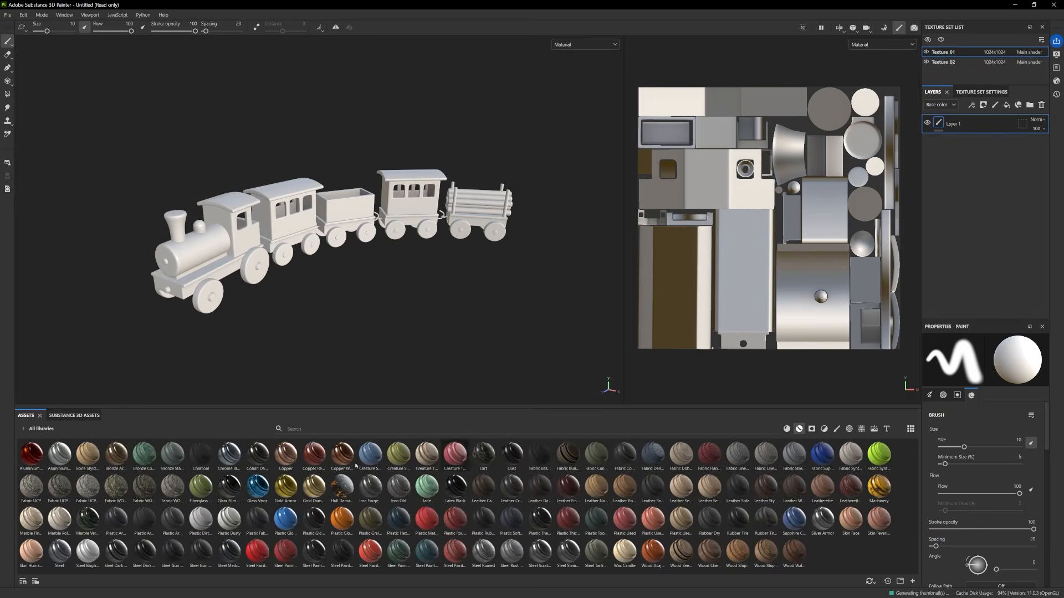
{"action": "left_click_drag", "start_coordinate": [319, 304], "coordinate": [351, 292], "text": "alt"}
{"action": "scroll", "coordinate": [355, 299], "scroll_direction": "up", "scroll_amount": 2}
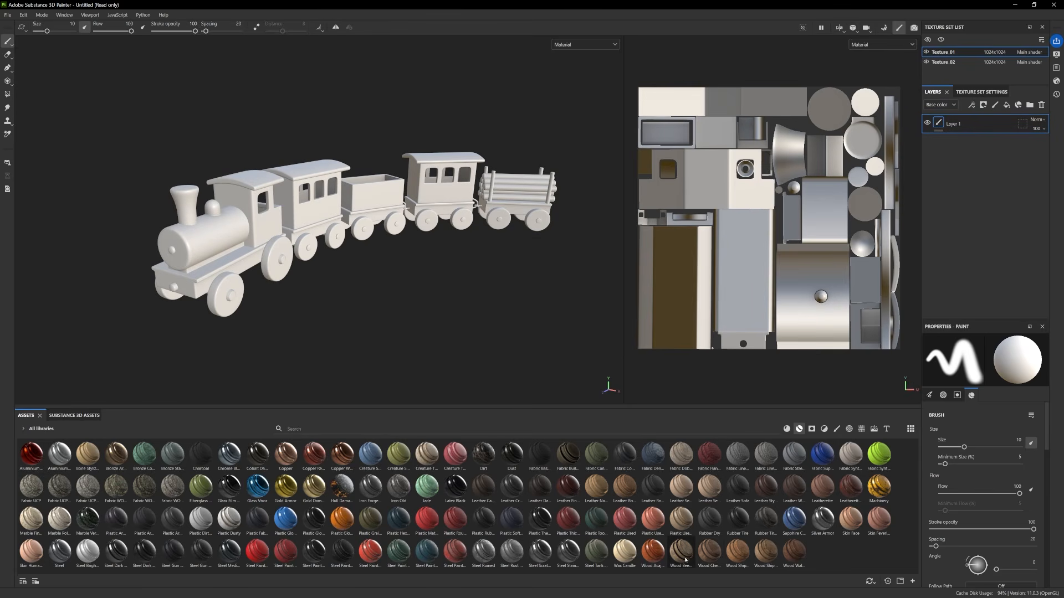
{"action": "mouse_move", "coordinate": [686, 561]}
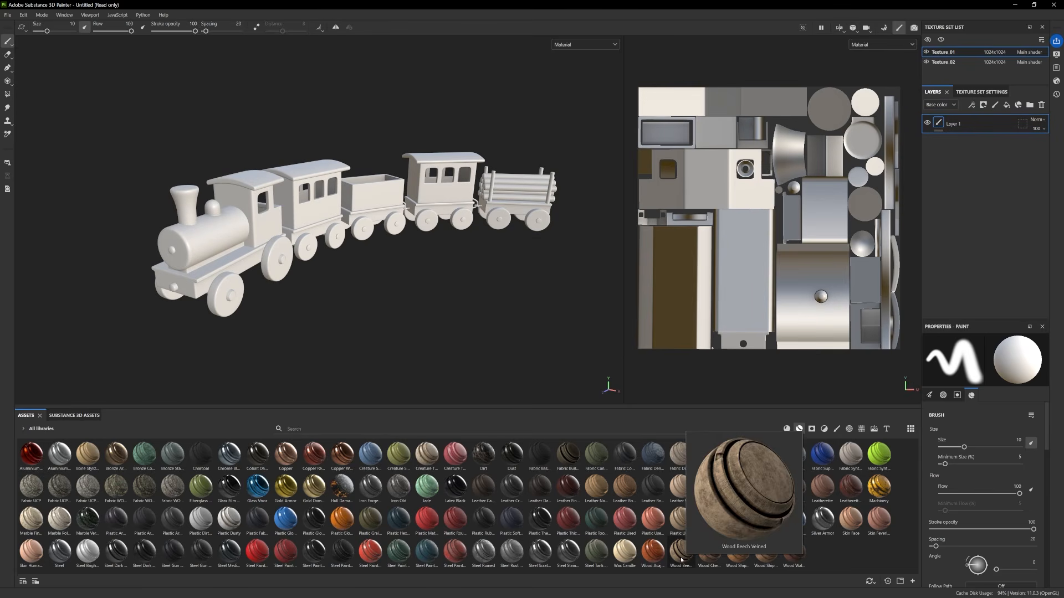
{"action": "left_click_drag", "start_coordinate": [681, 560], "coordinate": [985, 210]}
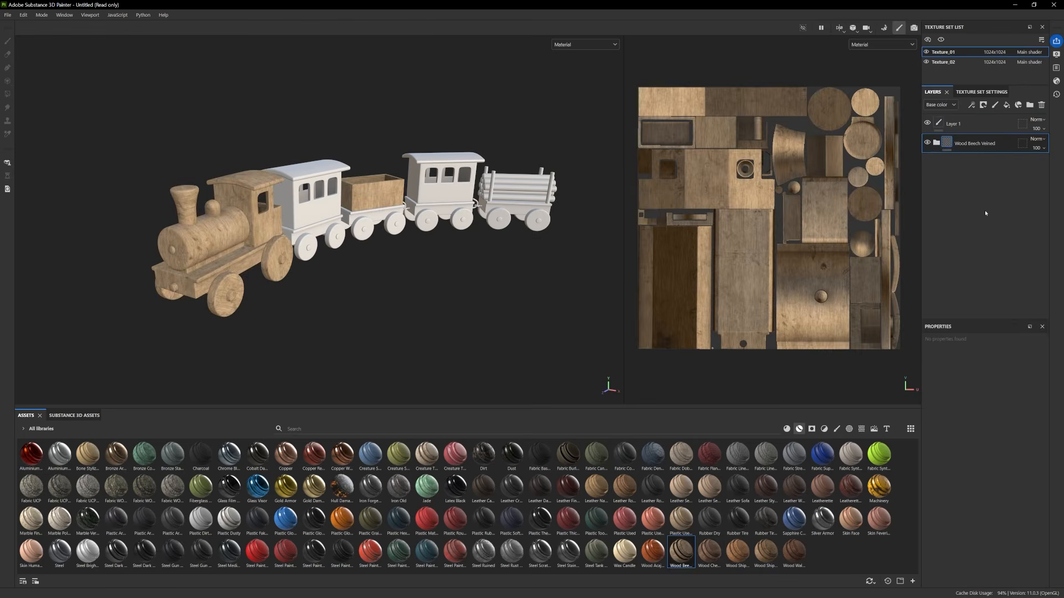
Delete the empty paint layer Layer 1 from Texture_01
{"action": "left_click_drag", "start_coordinate": [477, 260], "coordinate": [446, 259], "text": "alt"}
{"action": "middle_click_drag", "start_coordinate": [447, 259], "coordinate": [509, 268], "text": "alt"}
{"action": "left_click_drag", "start_coordinate": [509, 268], "coordinate": [492, 266], "text": "alt"}
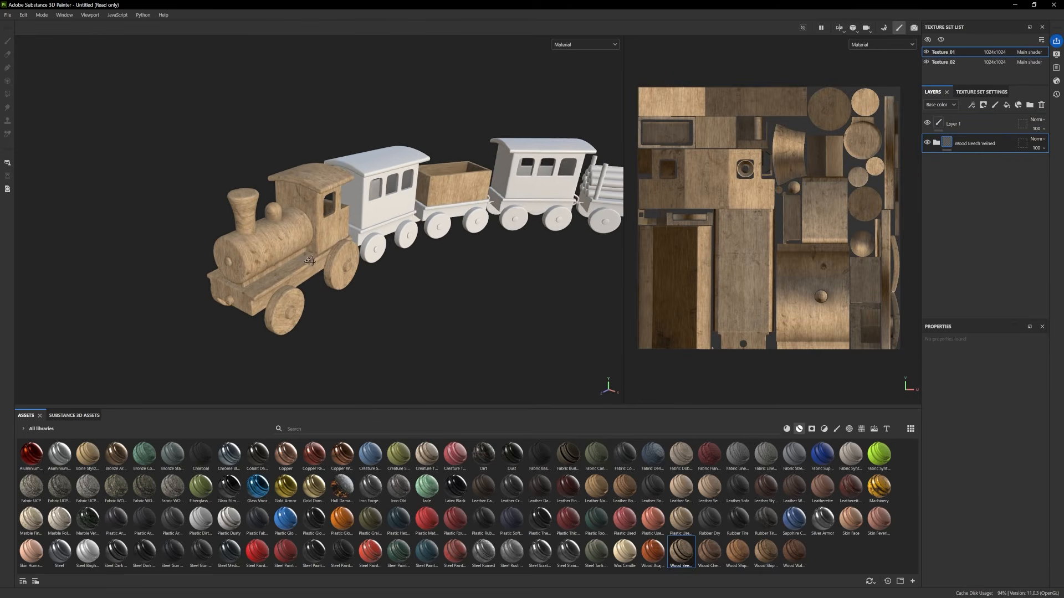
{"action": "left_click", "coordinate": [953, 124]}
{"action": "left_click", "coordinate": [1041, 105]}
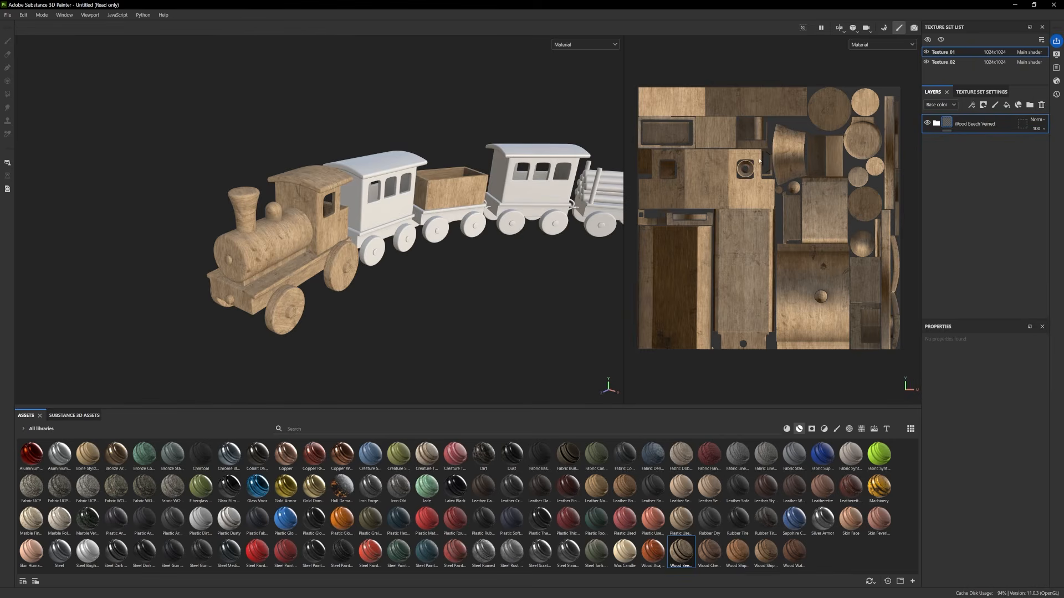
Examine the veined beech wood on the locomotive's boiler, cab, base and wheels from several angles
{"action": "left_click_drag", "start_coordinate": [302, 252], "coordinate": [266, 256], "text": "alt"}
{"action": "right_click_drag", "start_coordinate": [266, 256], "coordinate": [332, 277], "text": "alt"}
{"action": "middle_click_drag", "start_coordinate": [332, 277], "coordinate": [363, 244], "text": "alt"}
{"action": "left_click_drag", "start_coordinate": [363, 244], "coordinate": [352, 245], "text": "alt"}
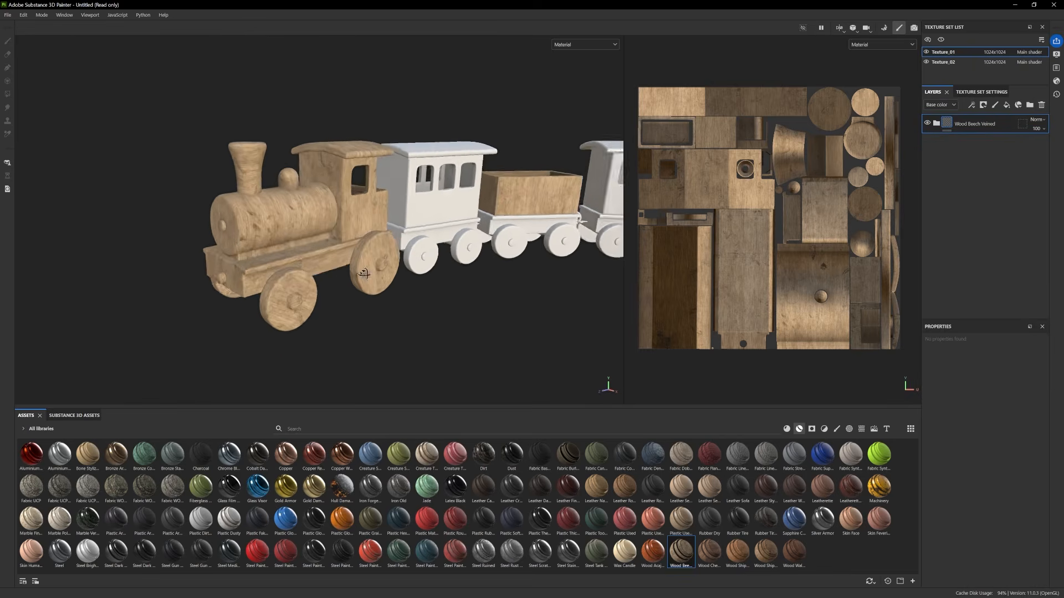
{"action": "middle_click_drag", "start_coordinate": [352, 245], "coordinate": [358, 264], "text": "alt"}
{"action": "right_click_drag", "start_coordinate": [357, 263], "coordinate": [475, 311], "text": "alt"}
{"action": "left_click_drag", "start_coordinate": [475, 311], "coordinate": [521, 286], "text": "alt"}
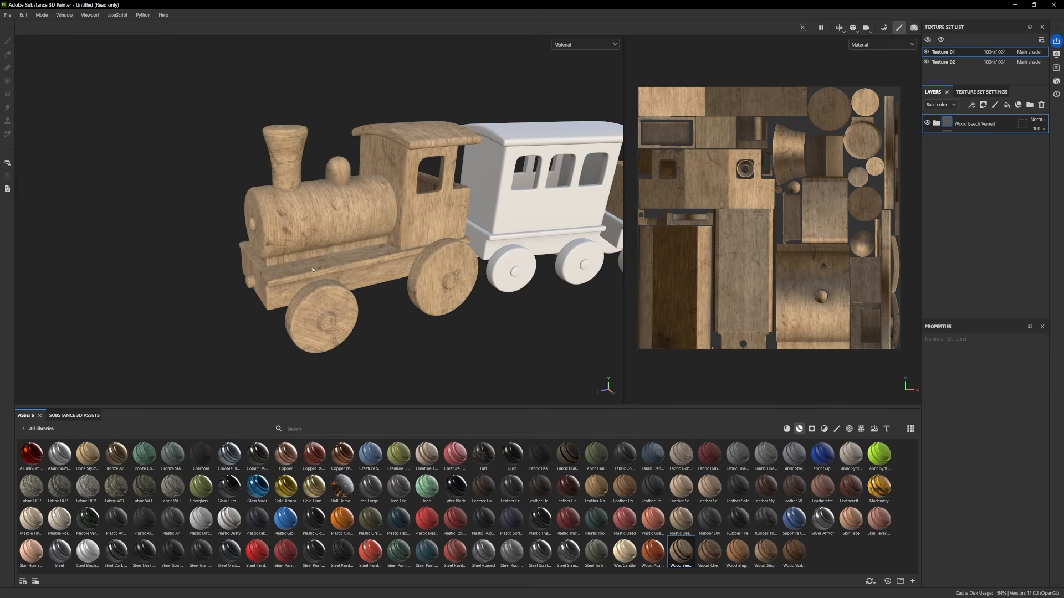
{"action": "left_click_drag", "start_coordinate": [424, 136], "coordinate": [412, 209], "text": "alt"}
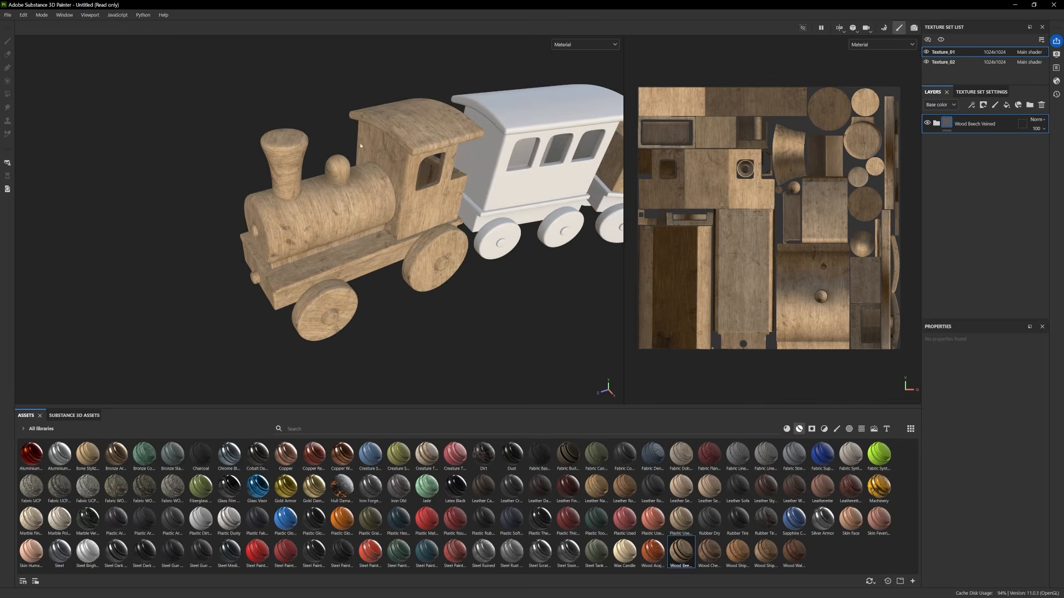
{"action": "left_click_drag", "start_coordinate": [353, 243], "coordinate": [313, 208], "text": "alt"}
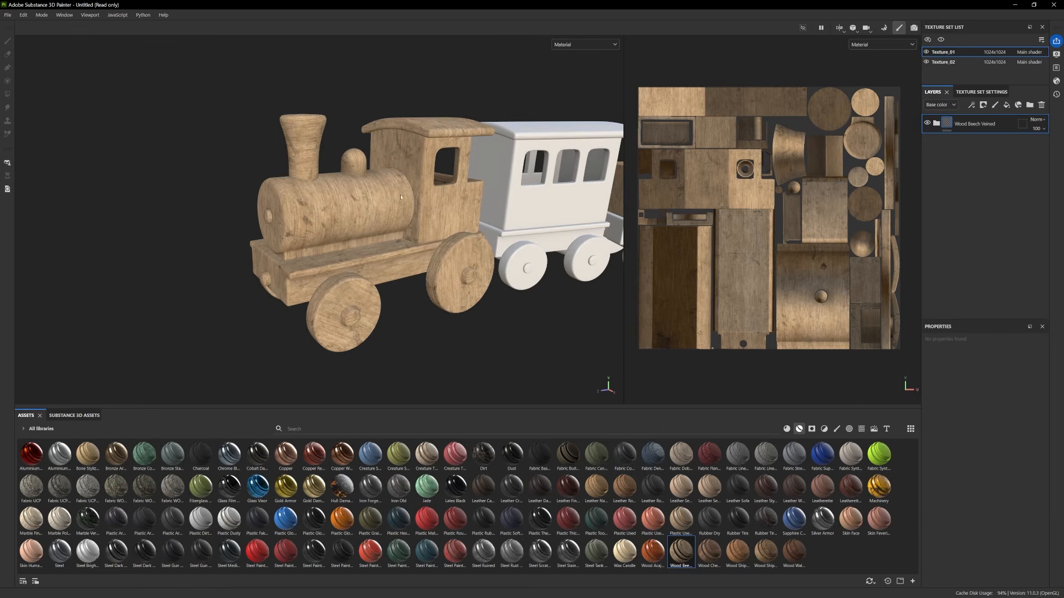
{"action": "left_click_drag", "start_coordinate": [345, 233], "coordinate": [296, 295], "text": "alt"}
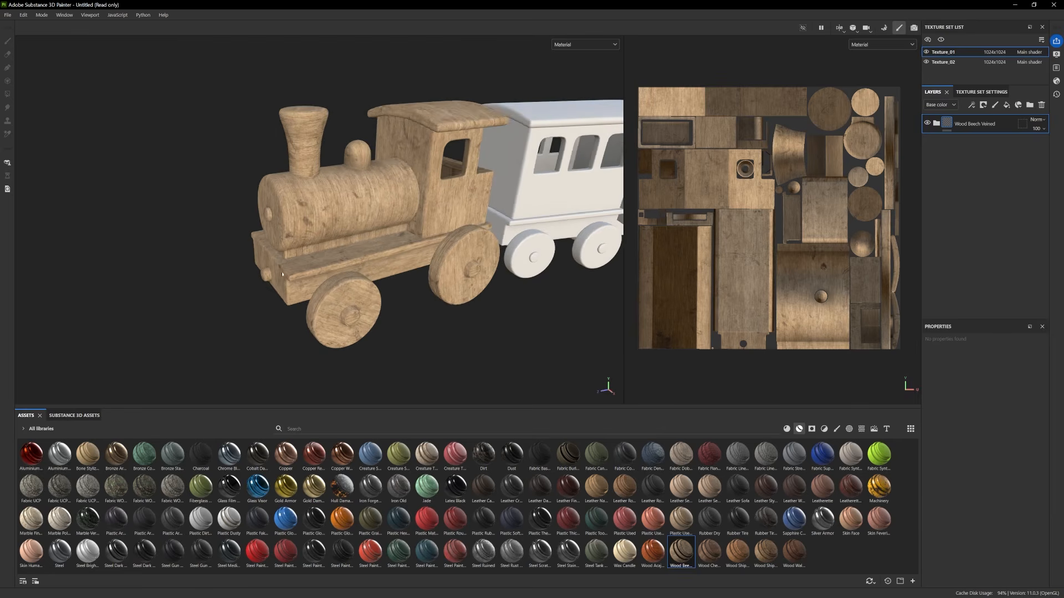
{"action": "left_click_drag", "start_coordinate": [347, 257], "coordinate": [441, 146], "text": "alt"}
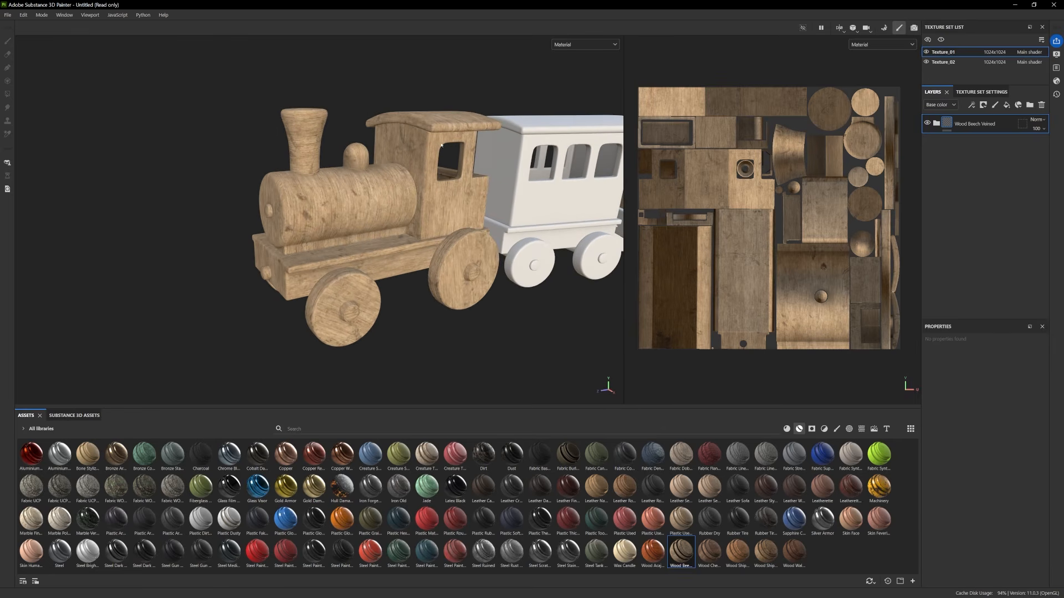
{"action": "mouse_move", "coordinate": [450, 207]}
{"action": "left_mouse_down", "text": "alt"}
{"action": "mouse_move", "coordinate": [424, 214]}
{"action": "mouse_move", "coordinate": [435, 252]}
{"action": "mouse_move", "coordinate": [456, 224]}
{"action": "left_mouse_up", "text": "alt"}
{"action": "middle_click_drag", "start_coordinate": [456, 224], "coordinate": [439, 239], "text": "alt"}
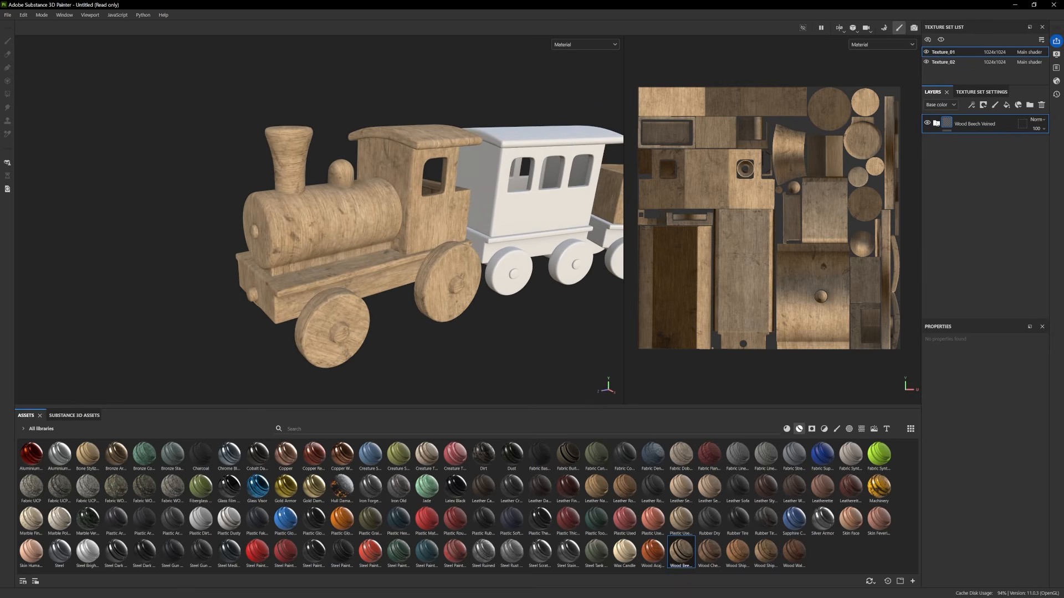
Expand the Wood Beech Veined folder and add a fill layer directly above Base Wood
{"action": "left_click", "coordinate": [936, 124]}
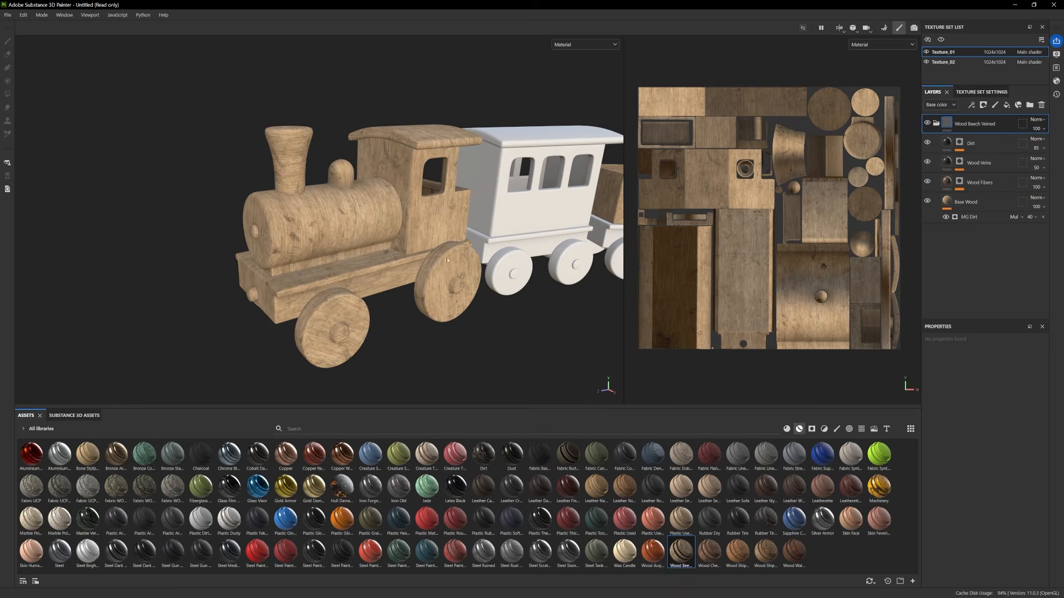
{"action": "left_click_drag", "start_coordinate": [447, 261], "coordinate": [409, 183], "text": "alt"}
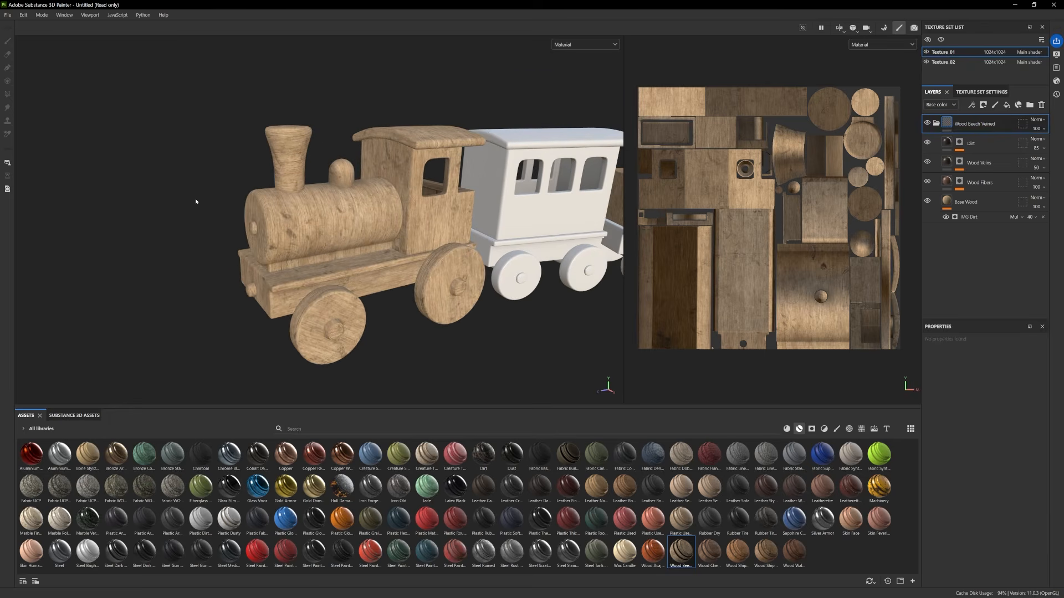
{"action": "right_click_drag", "start_coordinate": [313, 224], "coordinate": [223, 231], "text": "alt"}
{"action": "left_click_drag", "start_coordinate": [305, 291], "coordinate": [331, 307], "text": "alt"}
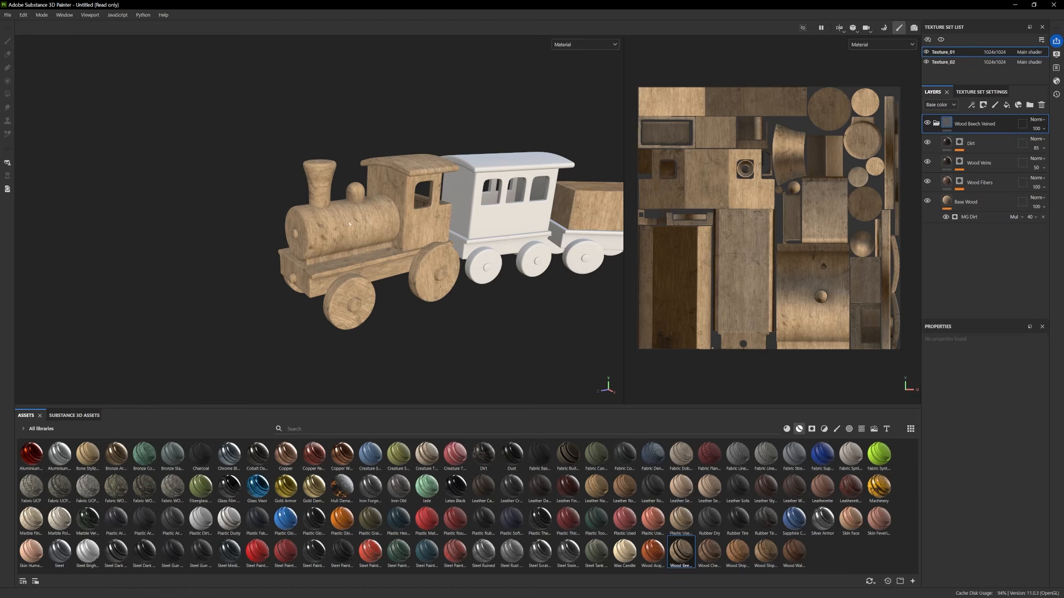
{"action": "mouse_move", "coordinate": [386, 265]}
{"action": "left_mouse_down", "text": "alt"}
{"action": "mouse_move", "coordinate": [589, 237]}
{"action": "mouse_move", "coordinate": [399, 268]}
{"action": "left_mouse_up", "text": "alt"}
{"action": "scroll", "coordinate": [399, 269], "scroll_direction": "up", "scroll_amount": 3}
{"action": "left_click", "coordinate": [937, 205]}
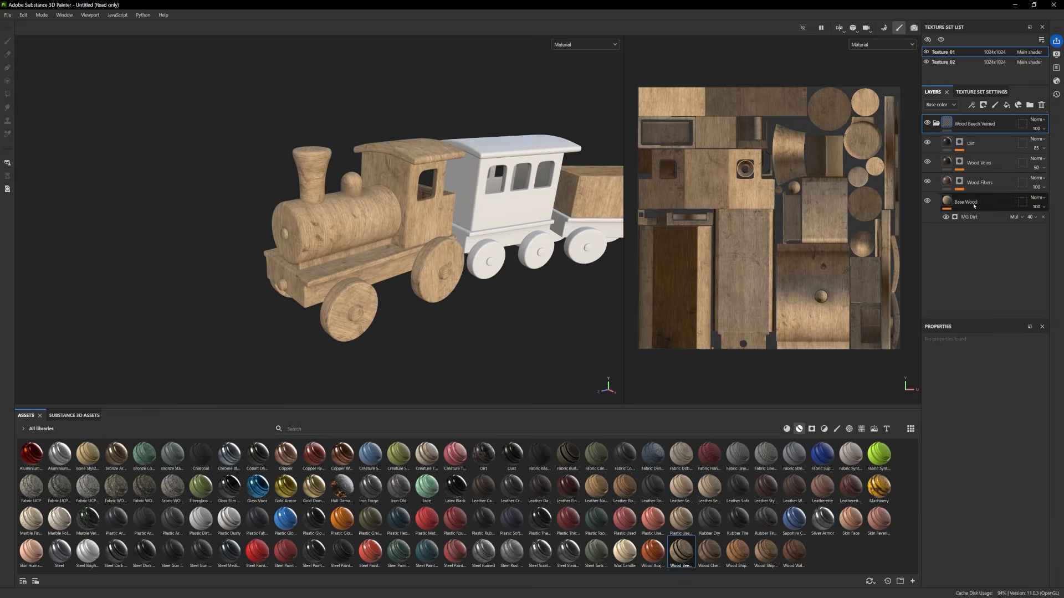
{"action": "left_click", "coordinate": [966, 203]}
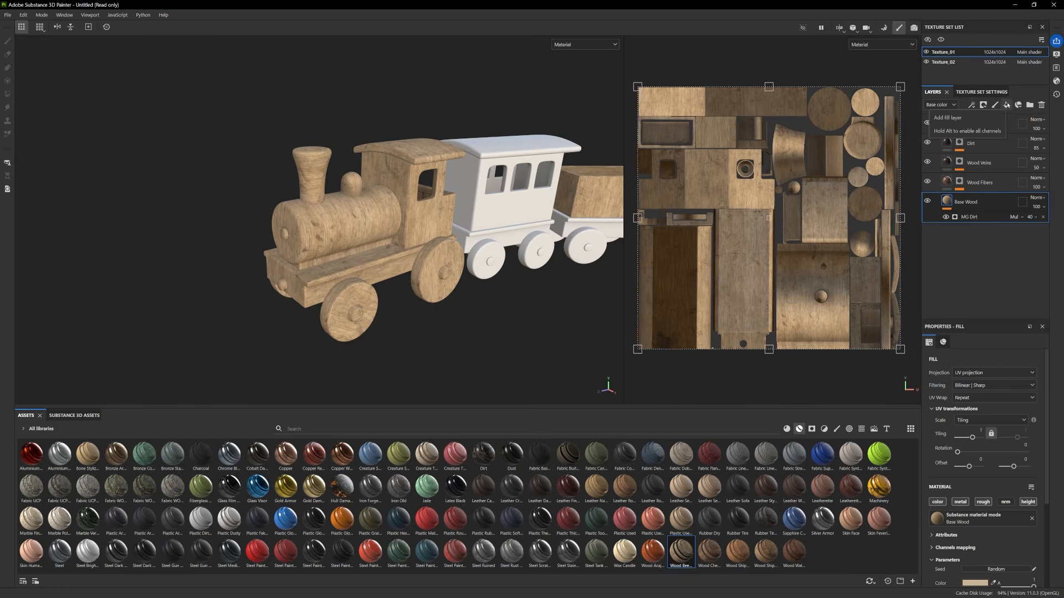
{"action": "left_click", "coordinate": [1007, 104]}
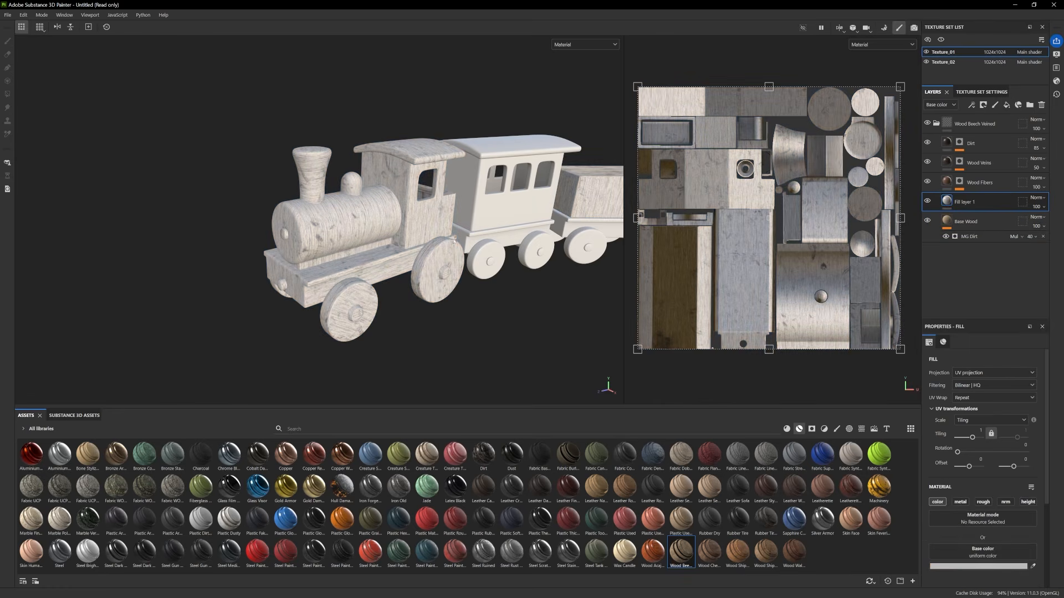
Set the base color of Fill layer 1 to dark red 742020
{"action": "left_click", "coordinate": [978, 567]}
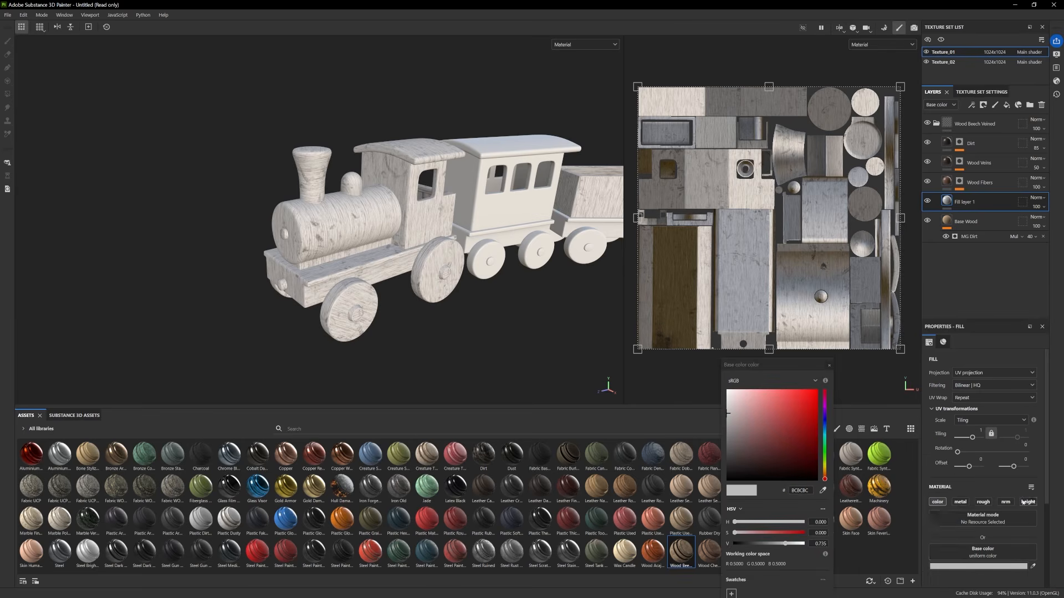
{"action": "scroll", "coordinate": [958, 450], "scroll_direction": "down", "scroll_amount": 3}
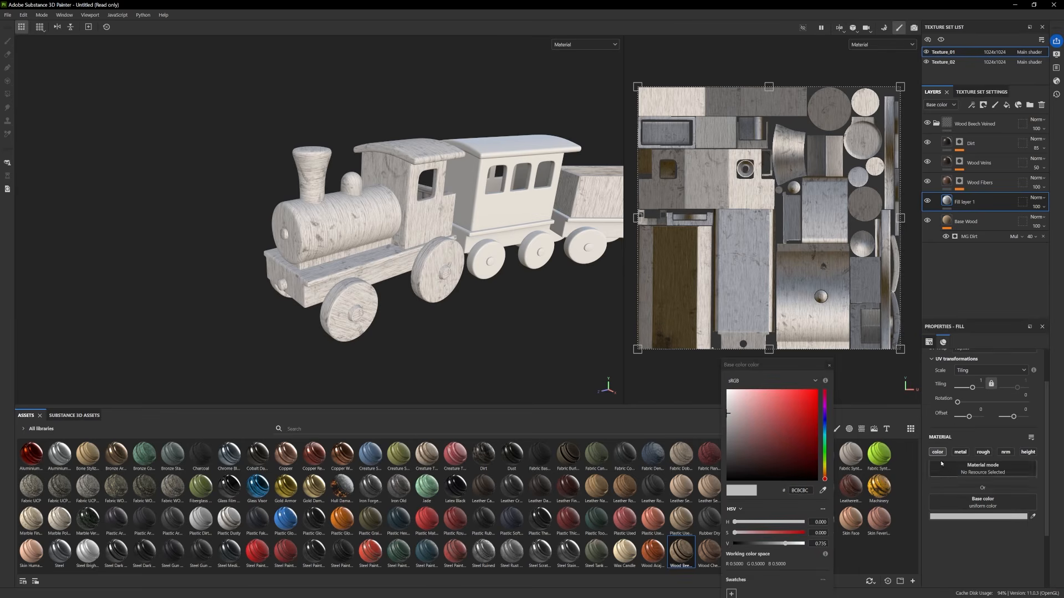
{"action": "left_click_drag", "start_coordinate": [768, 453], "coordinate": [793, 441]}
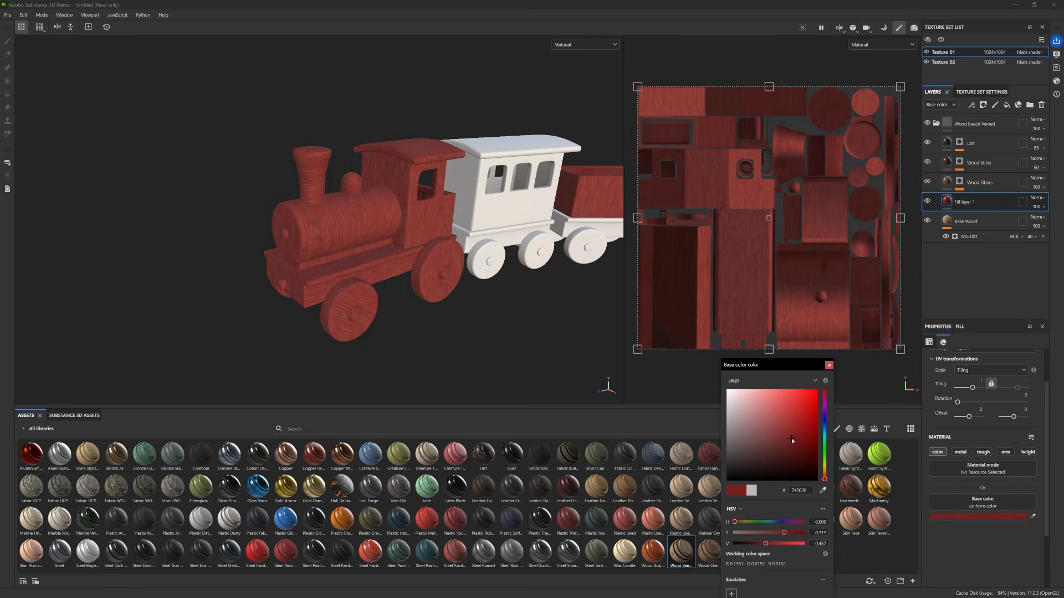
{"action": "left_click", "coordinate": [828, 365]}
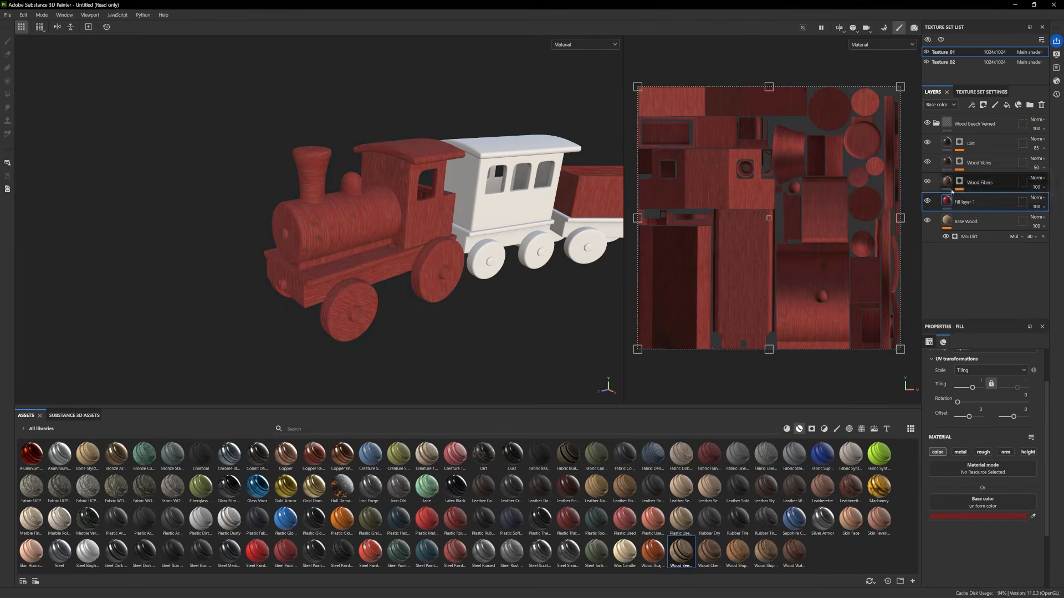
Hide Fill layer 1 and set the Base Wood layer's material color to red A03F3F
{"action": "left_click", "coordinate": [927, 201]}
{"action": "left_click", "coordinate": [942, 227]}
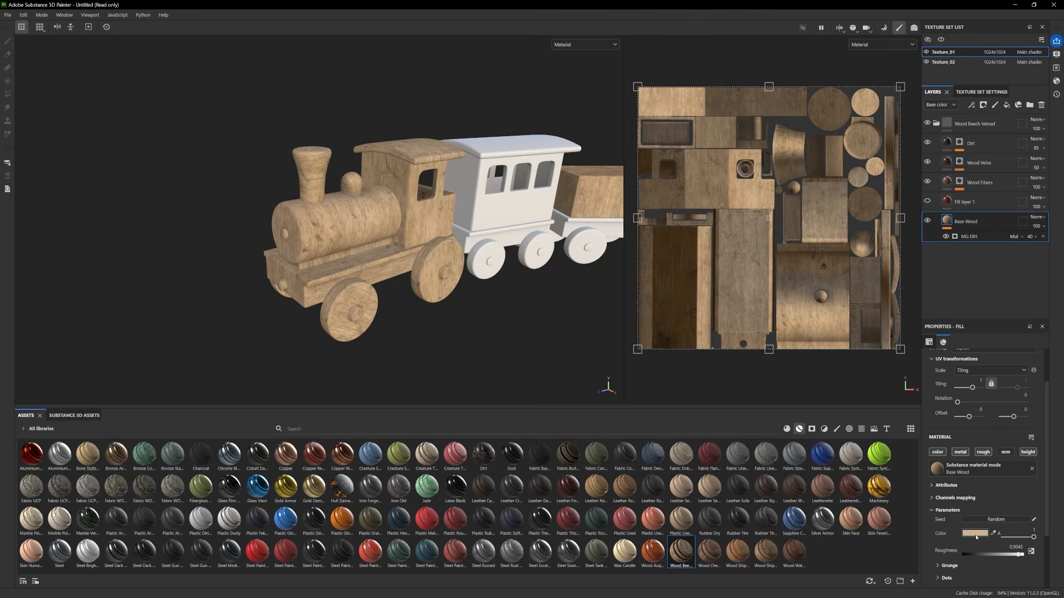
{"action": "left_click", "coordinate": [970, 534]}
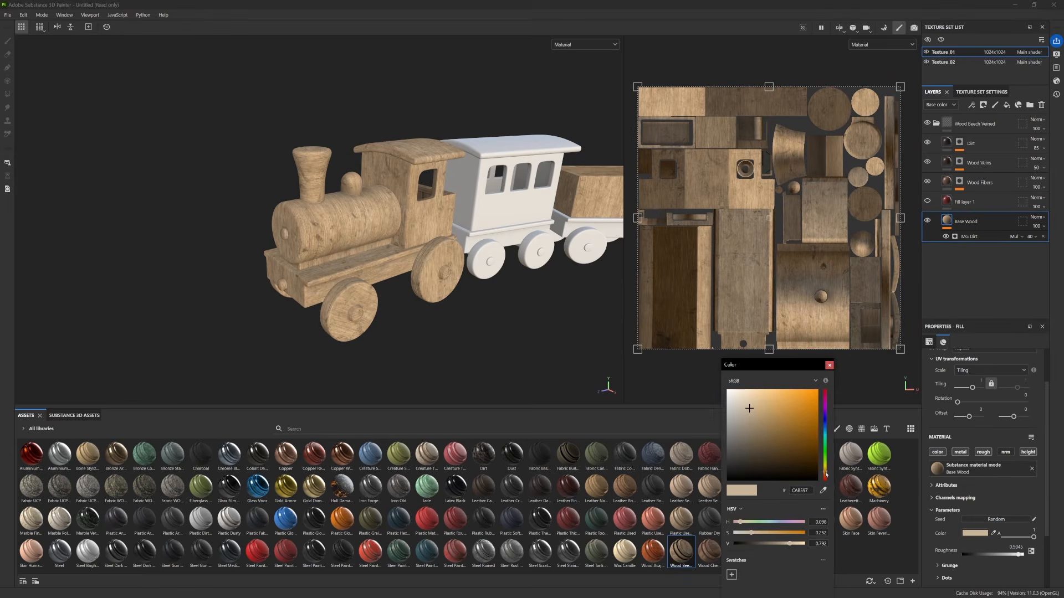
{"action": "left_click", "coordinate": [825, 479]}
{"action": "left_click", "coordinate": [786, 433]}
{"action": "left_click_drag", "start_coordinate": [786, 434], "coordinate": [781, 425]}
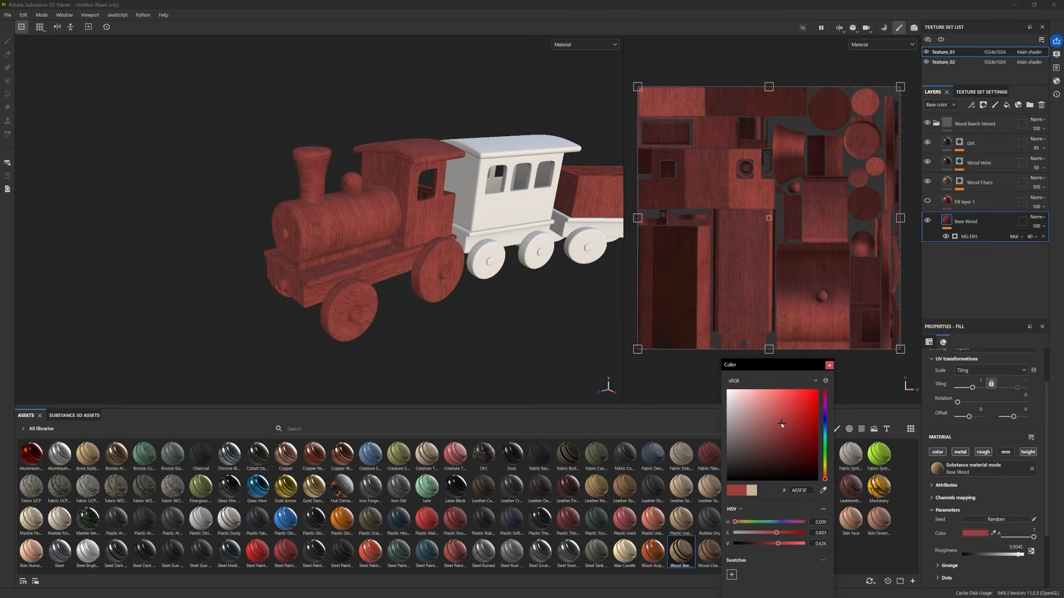
{"action": "left_click_drag", "start_coordinate": [391, 321], "coordinate": [413, 330], "text": "alt"}
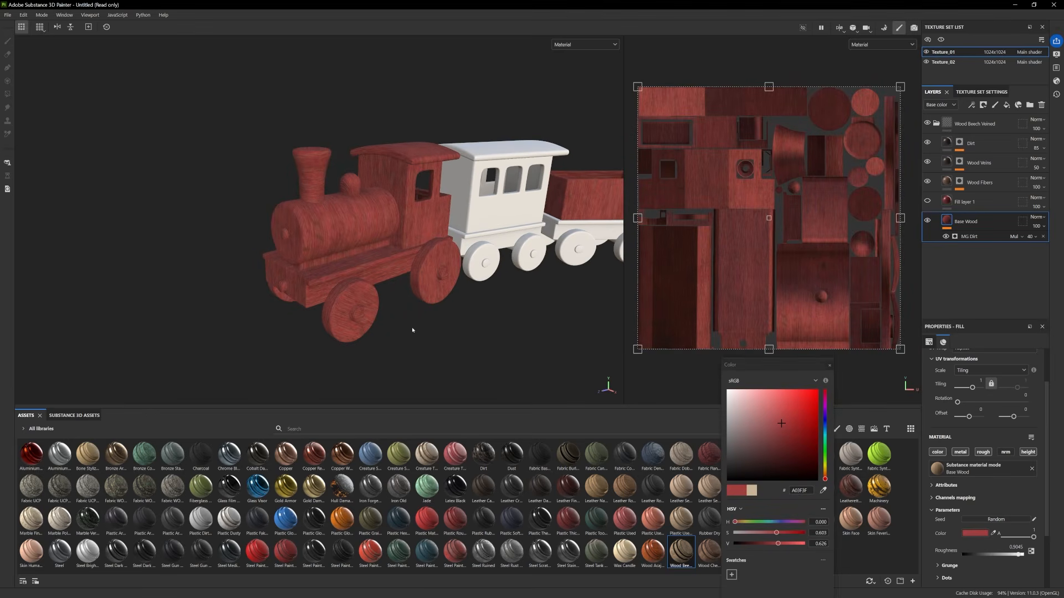
{"action": "left_click", "coordinate": [830, 365]}
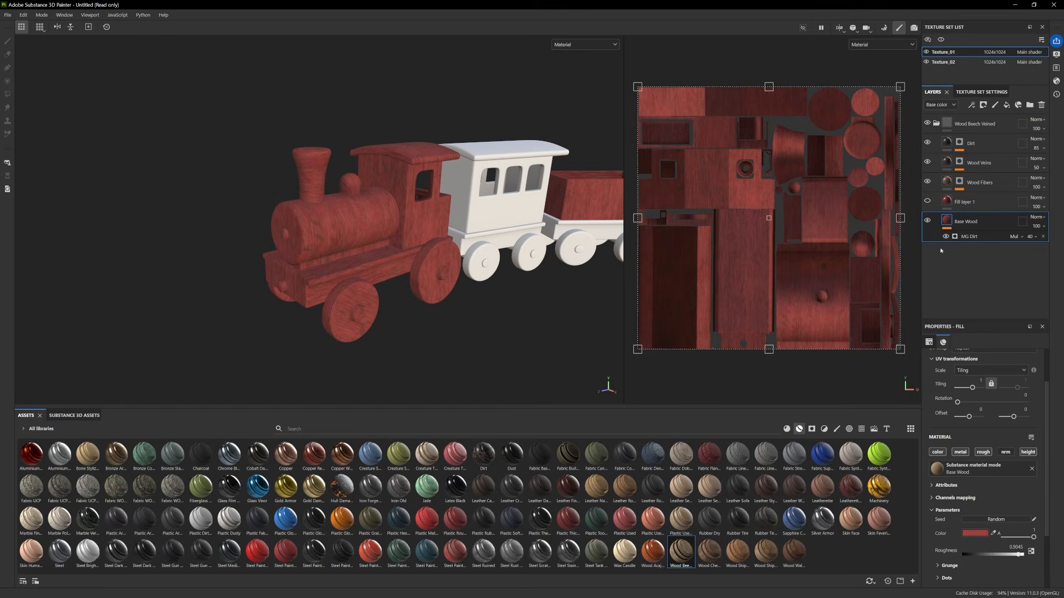
Lower the Base Wood material's roughness to about 0.41 for a glossier painted look
{"action": "scroll", "coordinate": [991, 543], "scroll_direction": "down", "scroll_amount": 1}
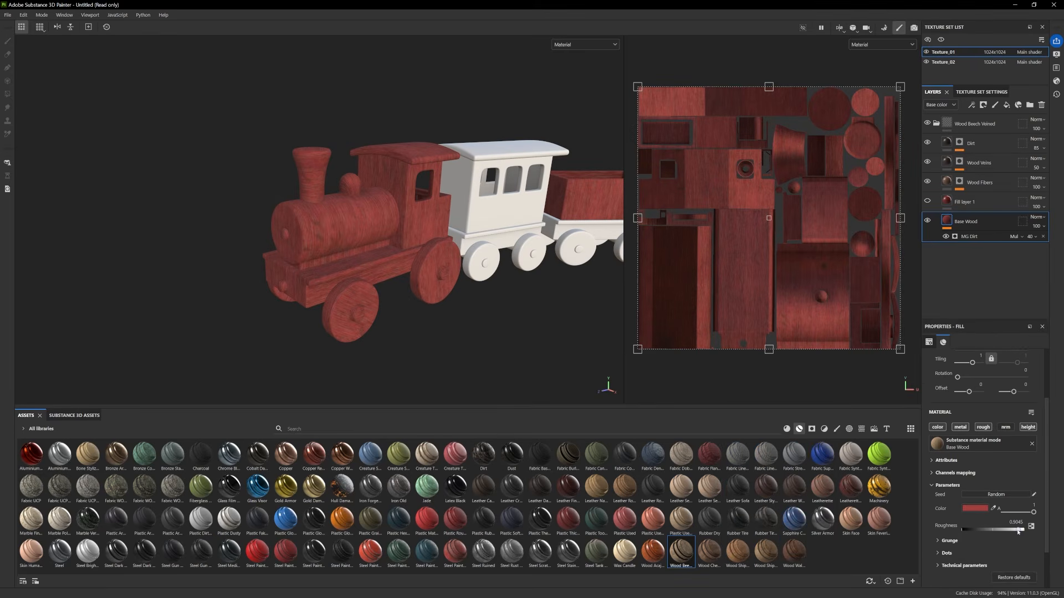
{"action": "left_click_drag", "start_coordinate": [1005, 530], "coordinate": [989, 530]}
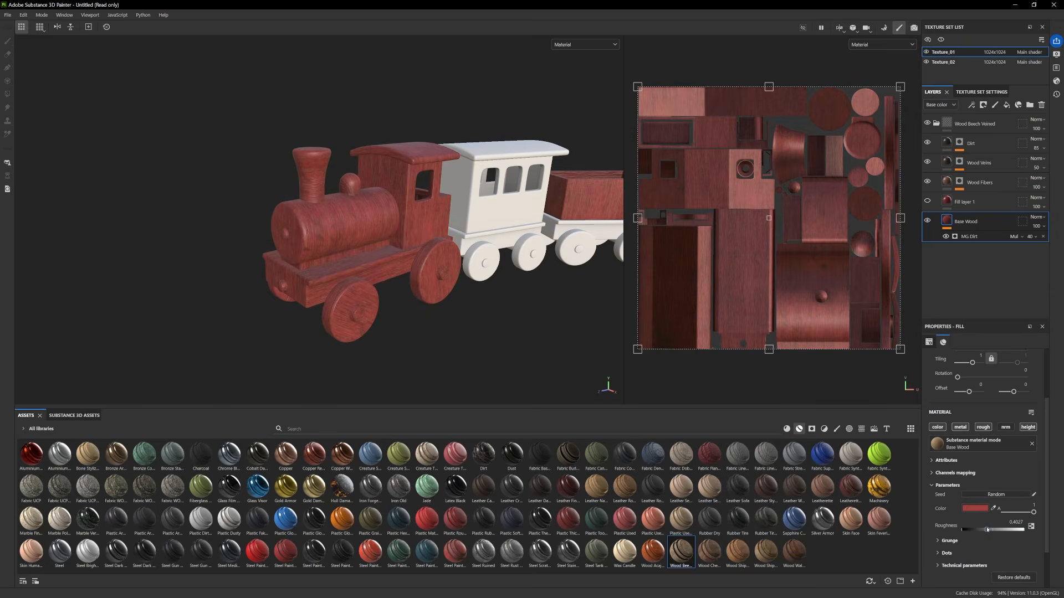
{"action": "left_click_drag", "start_coordinate": [438, 362], "coordinate": [299, 238], "text": "alt"}
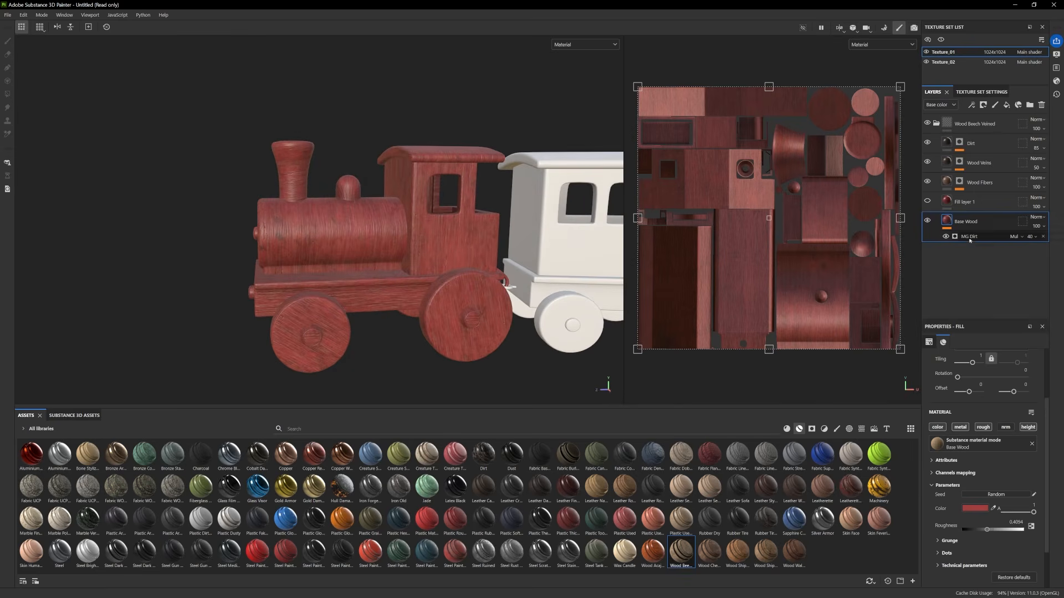
Compare the locomotive with and without the Wood Fibers layer
{"action": "scroll", "coordinate": [991, 508], "scroll_direction": "down", "scroll_amount": 2}
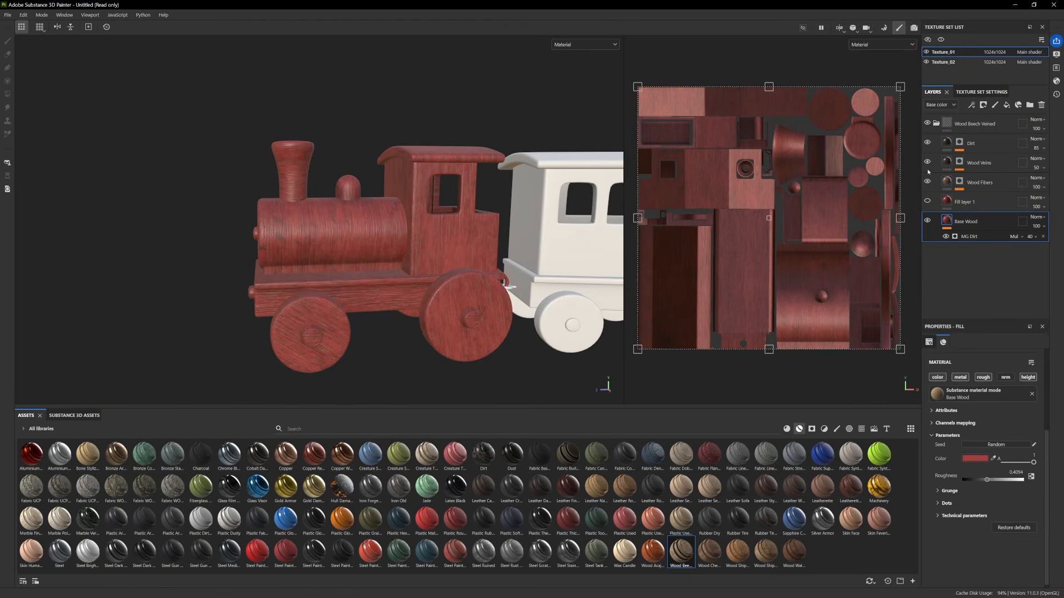
{"action": "left_click", "coordinate": [928, 183]}
{"action": "mouse_move", "coordinate": [403, 336]}
{"action": "left_mouse_down", "text": "alt"}
{"action": "mouse_move", "coordinate": [451, 344]}
{"action": "mouse_move", "coordinate": [376, 333]}
{"action": "mouse_move", "coordinate": [414, 327]}
{"action": "left_mouse_up", "text": "alt"}
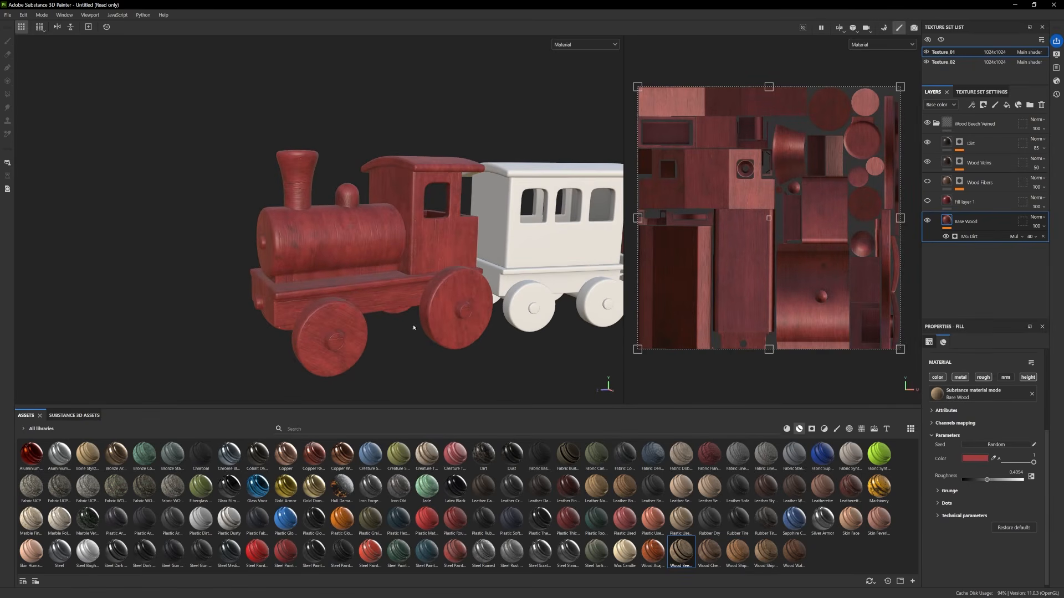
{"action": "left_click", "coordinate": [928, 181]}
Reduce the Amount of the wood pattern fill in the Wood Fibers mask to 3.19
{"action": "left_click", "coordinate": [959, 182]}
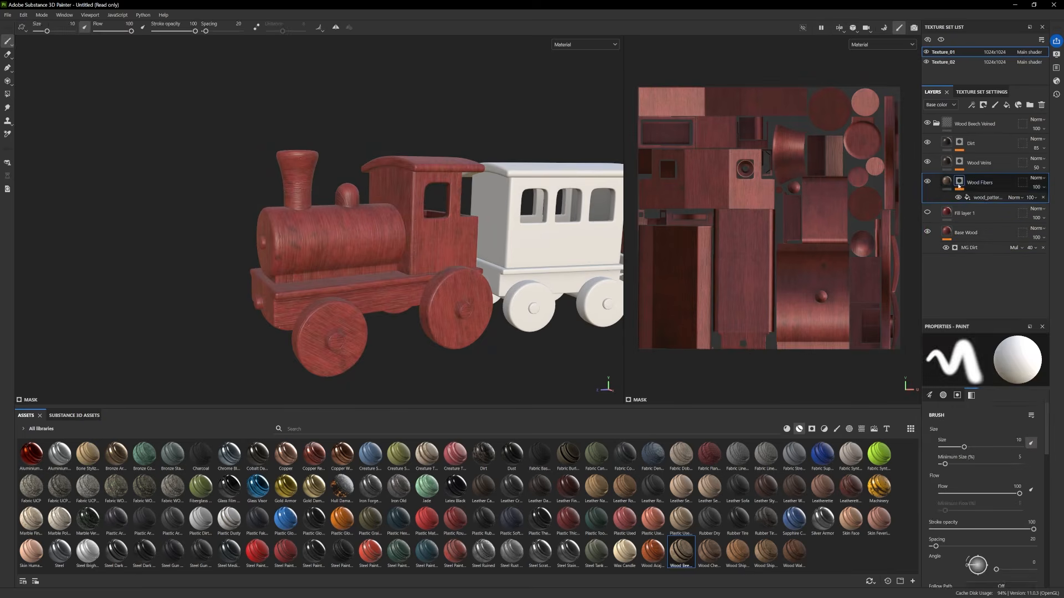
{"action": "left_click", "coordinate": [980, 198]}
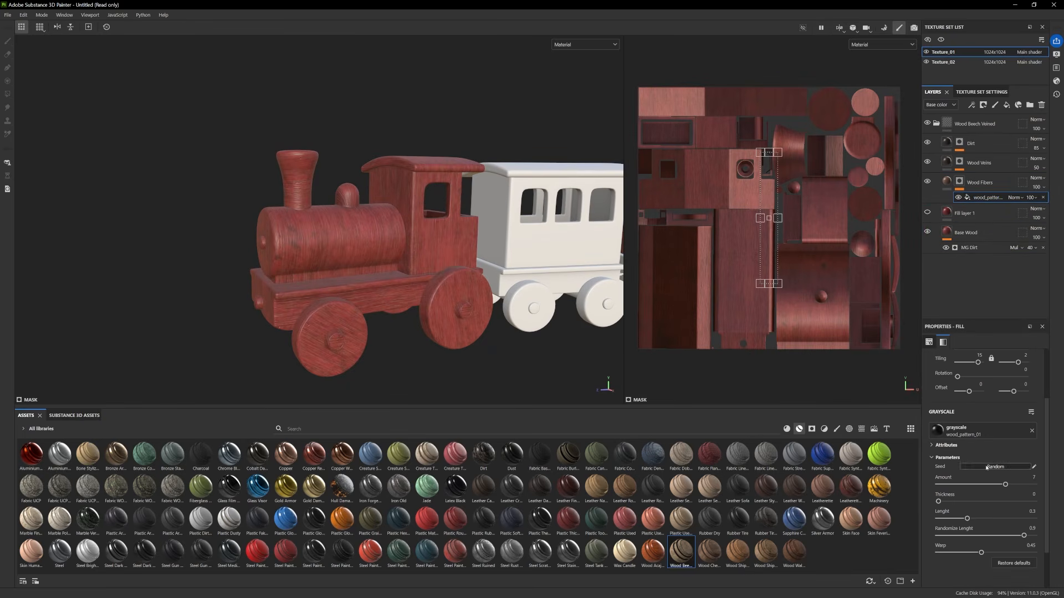
{"action": "left_click_drag", "start_coordinate": [1005, 484], "coordinate": [969, 485]}
{"action": "left_click_drag", "start_coordinate": [400, 320], "coordinate": [310, 282], "text": "alt"}
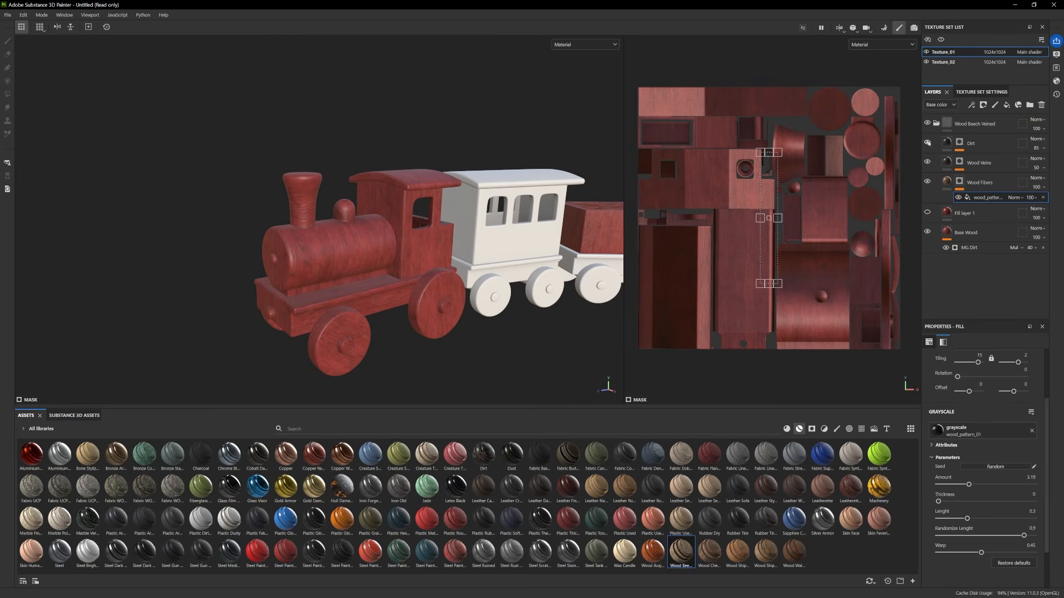
Hide the Dirt layer and compare the Base Wood layer with and without its MG Dirt generator
{"action": "left_click_drag", "start_coordinate": [310, 238], "coordinate": [293, 263], "text": "alt"}
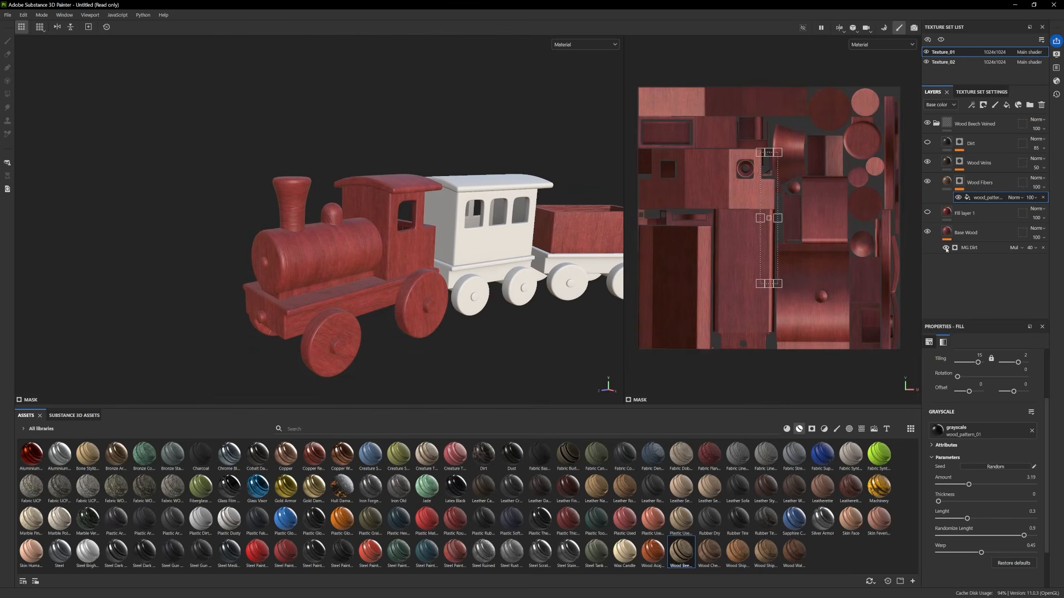
{"action": "left_click", "coordinate": [946, 248]}
{"action": "left_click", "coordinate": [947, 249]}
{"action": "left_click", "coordinate": [946, 249]}
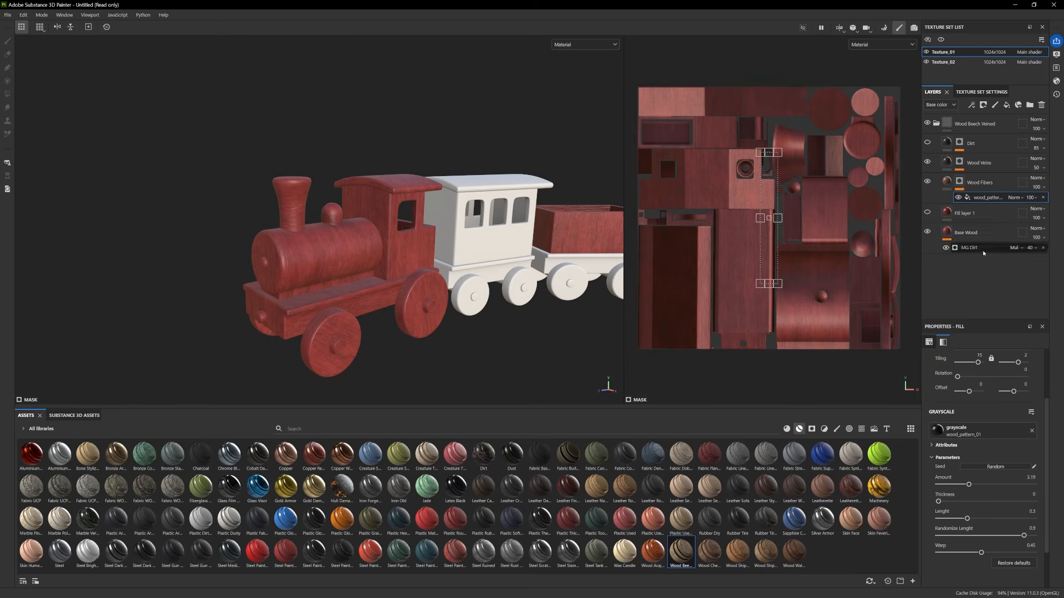
Slightly lower the Dirt Level of the MG Dirt generator on Base Wood
{"action": "left_click", "coordinate": [970, 249]}
{"action": "left_click_drag", "start_coordinate": [364, 321], "coordinate": [360, 286], "text": "alt"}
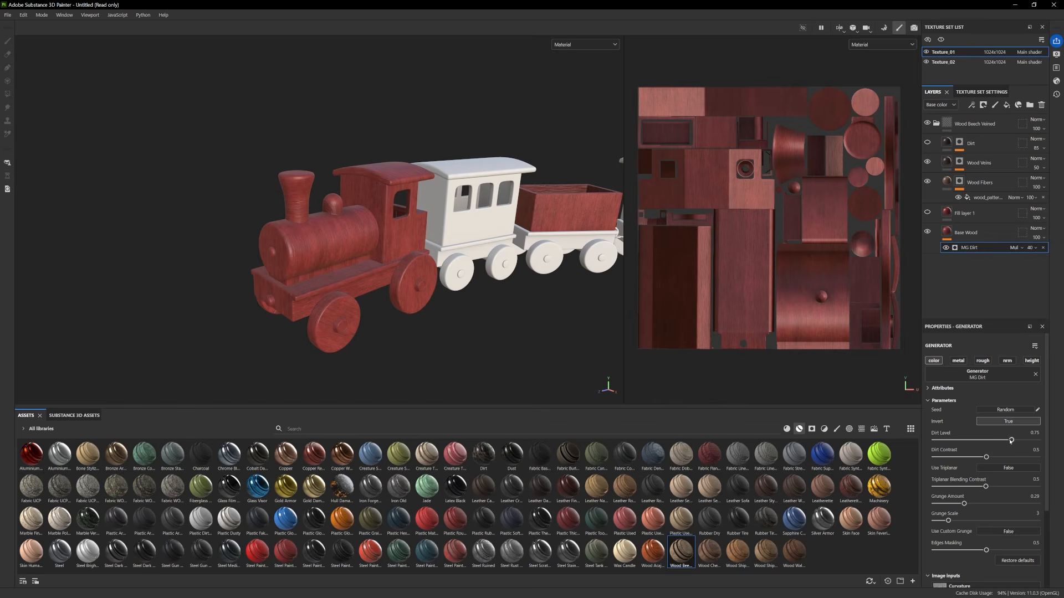
{"action": "left_click_drag", "start_coordinate": [1010, 443], "coordinate": [1002, 441]}
{"action": "scroll", "coordinate": [463, 378], "scroll_direction": "down", "scroll_amount": 2}
{"action": "left_click_drag", "start_coordinate": [464, 378], "coordinate": [407, 325], "text": "alt"}
Darken the Base Wood material color slightly to 963A3A
{"action": "left_click", "coordinate": [965, 228]}
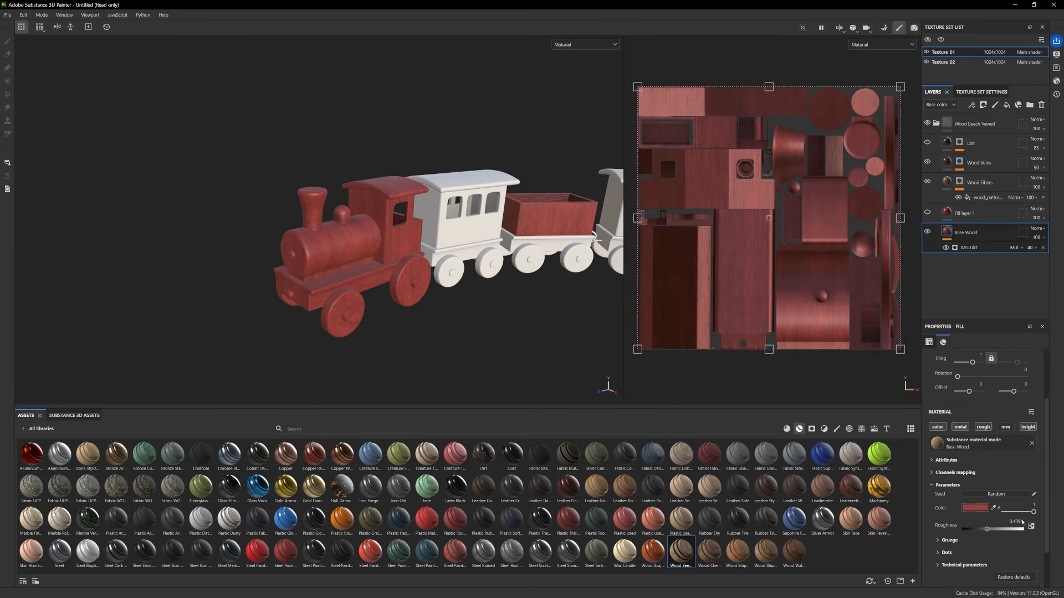
{"action": "left_click", "coordinate": [974, 508]}
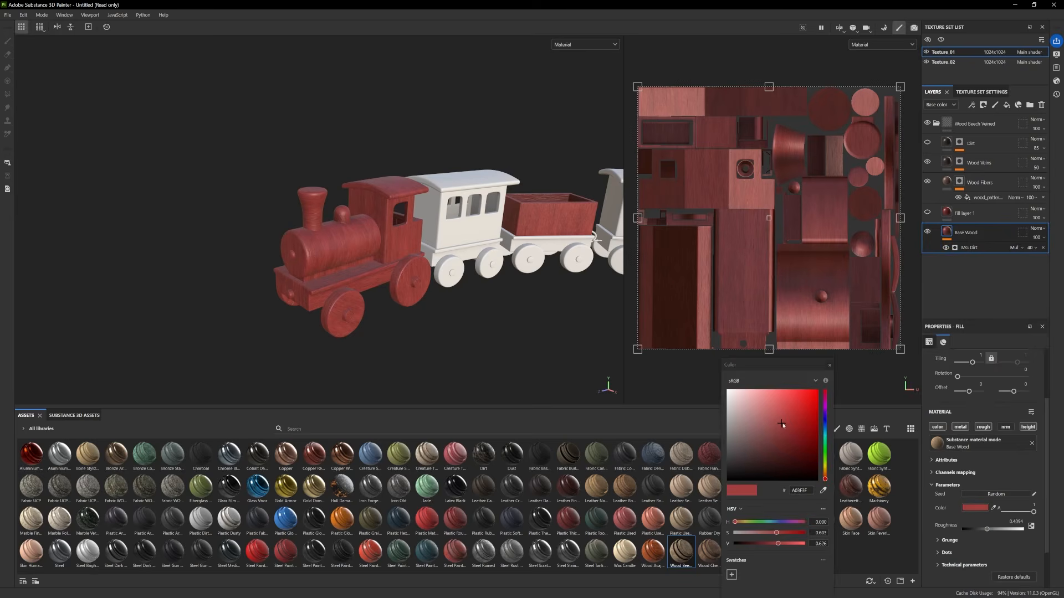
{"action": "left_click_drag", "start_coordinate": [782, 424], "coordinate": [783, 426]}
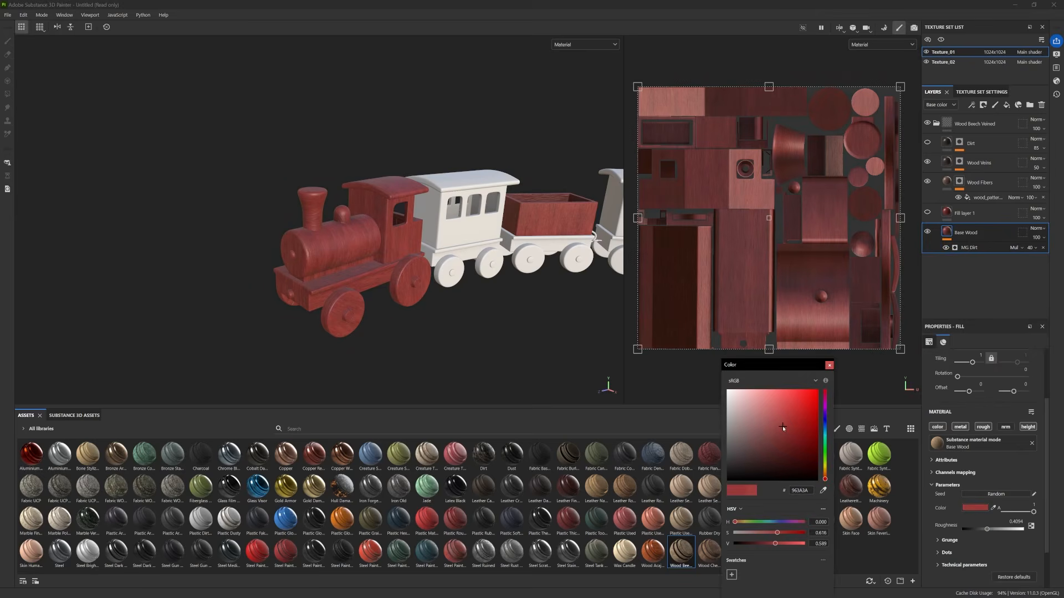
{"action": "left_click_drag", "start_coordinate": [361, 327], "coordinate": [420, 314], "text": "alt"}
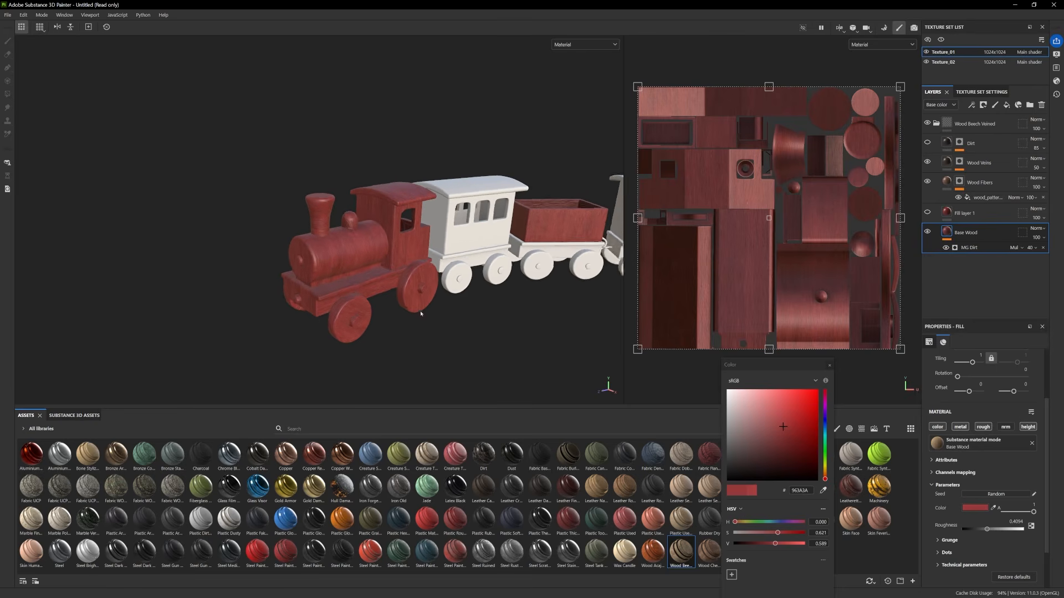
Collapse the Wood Beech Veined folder, rename it Red and add a black mask to it
{"action": "left_click", "coordinate": [936, 124]}
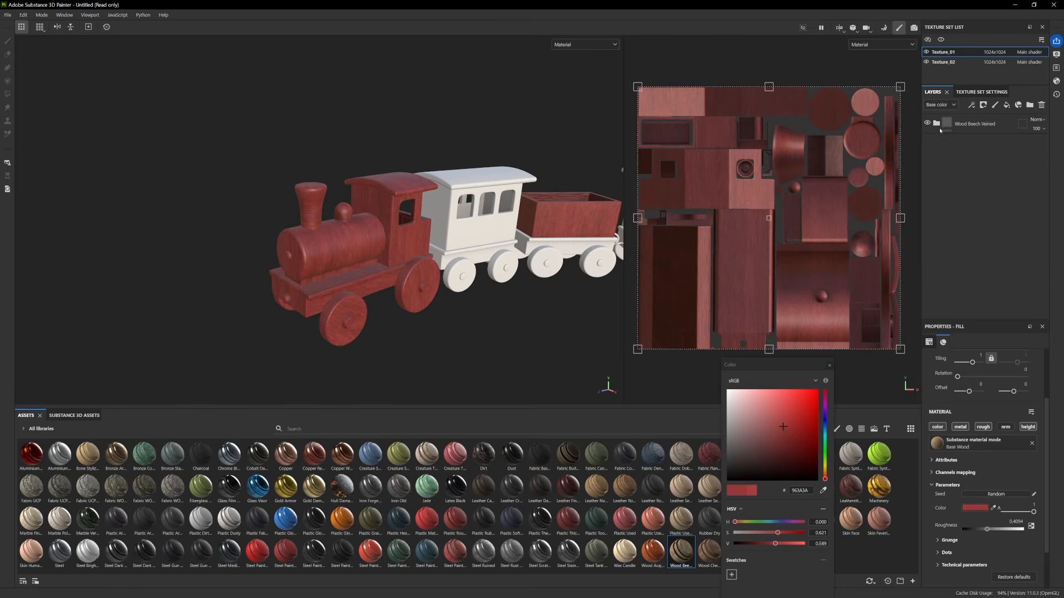
{"action": "double_click", "coordinate": [976, 124]}
{"action": "type", "text": "Red"}
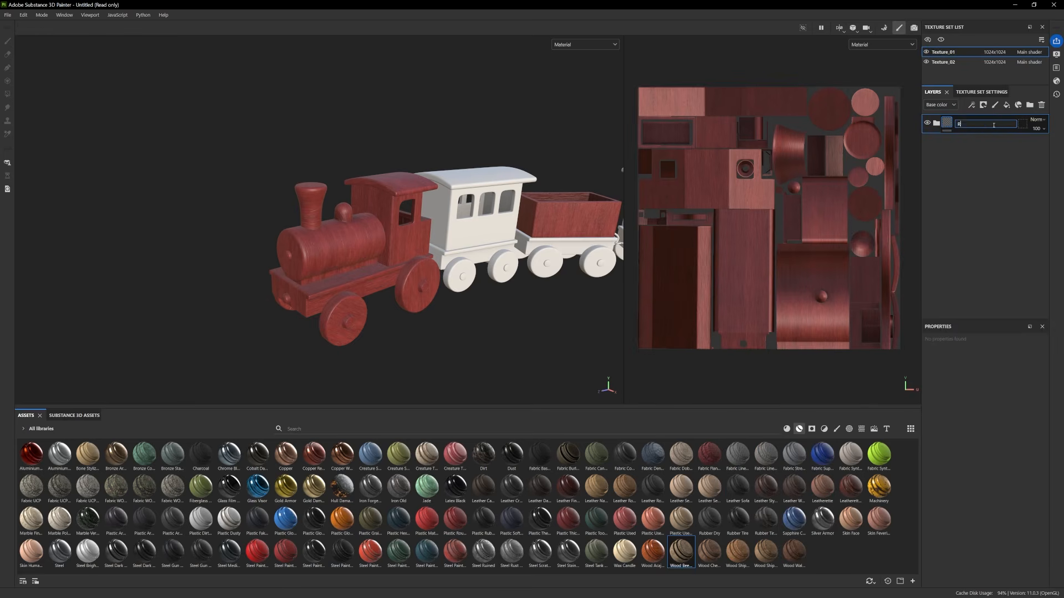
{"action": "key", "text": "Return"}
{"action": "right_click", "coordinate": [976, 124]}
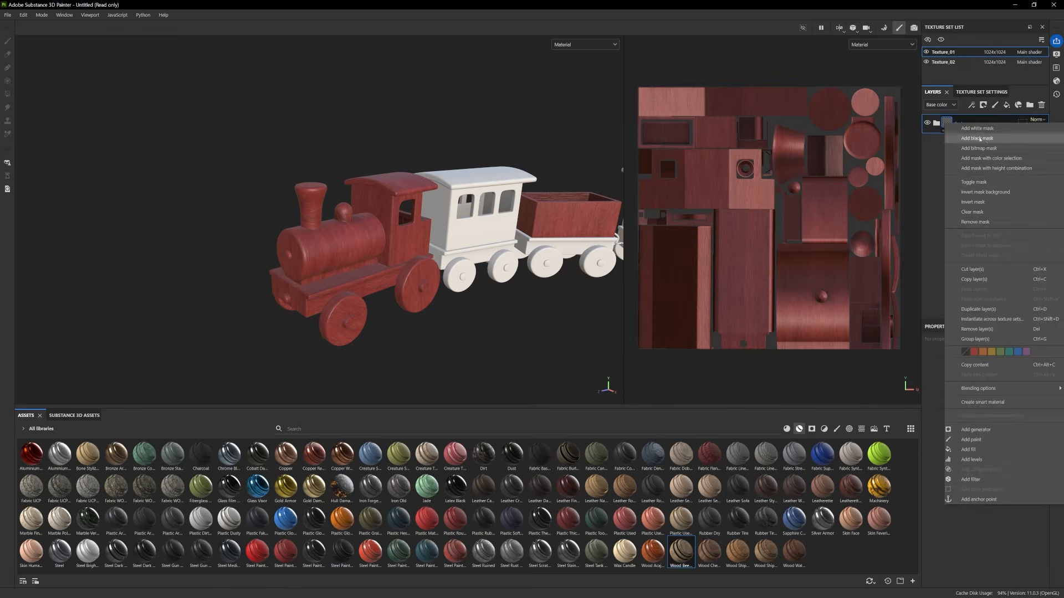
{"action": "left_click", "coordinate": [992, 139]}
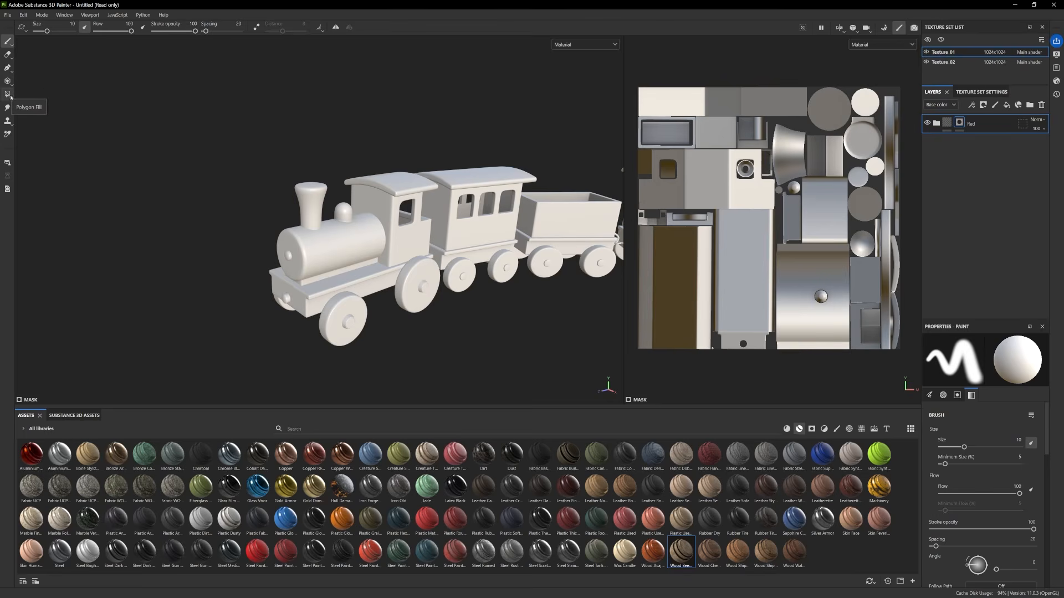
With Polygon Fill in mesh mode, reveal the Red folder on the locomotive's boiler, chimney, cab, roof, base and front bumpers, leaving the wheels out
{"action": "left_click", "coordinate": [8, 94]}
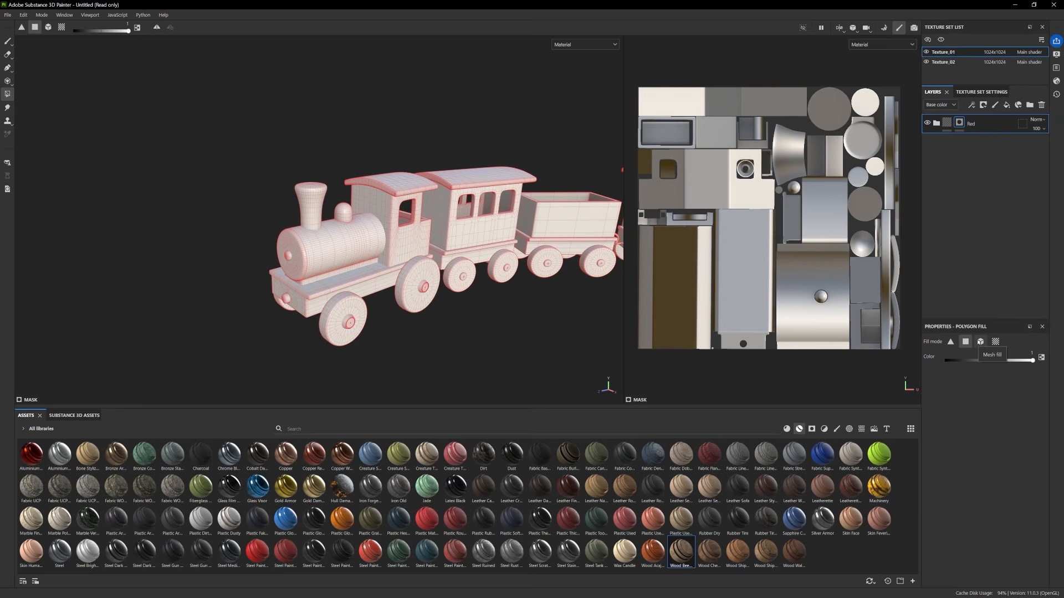
{"action": "left_click", "coordinate": [981, 342]}
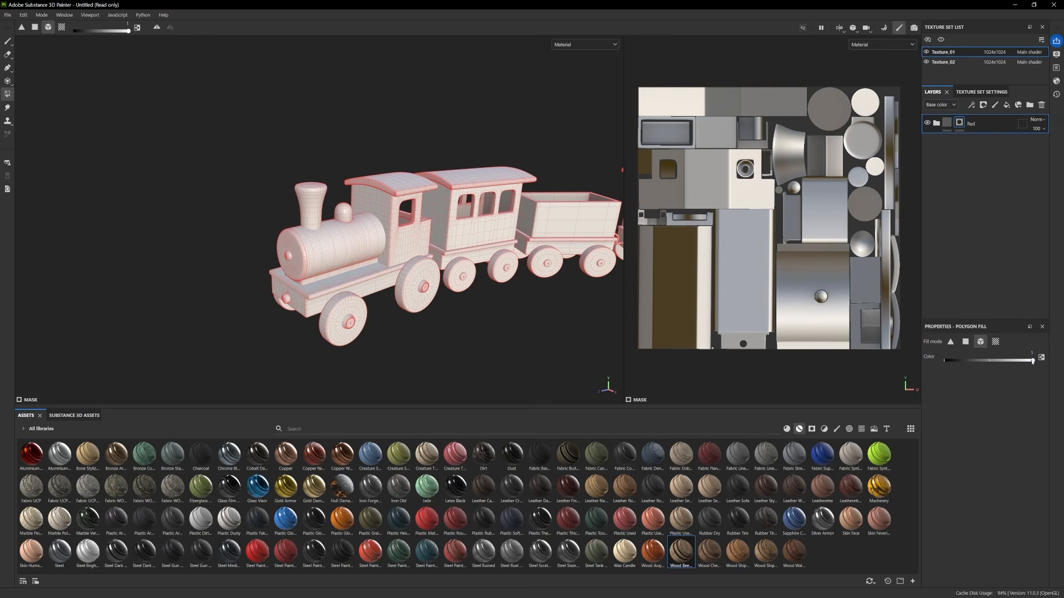
{"action": "mouse_move", "coordinate": [1032, 362]}
{"action": "left_mouse_down"}
{"action": "mouse_move", "coordinate": [938, 369]}
{"action": "mouse_move", "coordinate": [1036, 361]}
{"action": "left_mouse_up"}
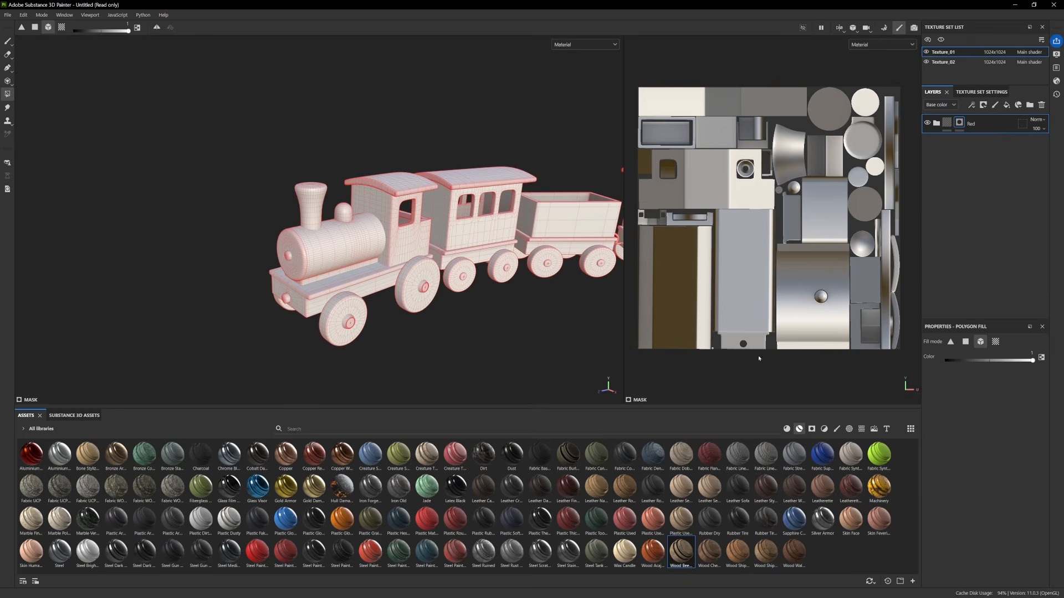
{"action": "left_click", "coordinate": [337, 255]}
{"action": "left_click", "coordinate": [310, 205]}
{"action": "left_click", "coordinate": [382, 206]}
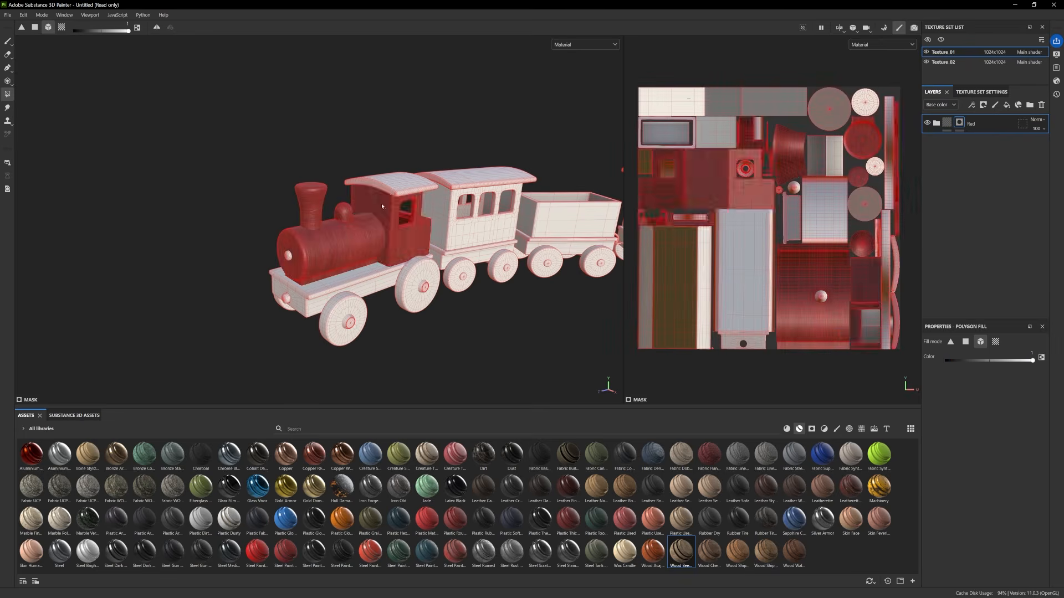
{"action": "left_click", "coordinate": [388, 190]}
{"action": "left_click", "coordinate": [362, 277]}
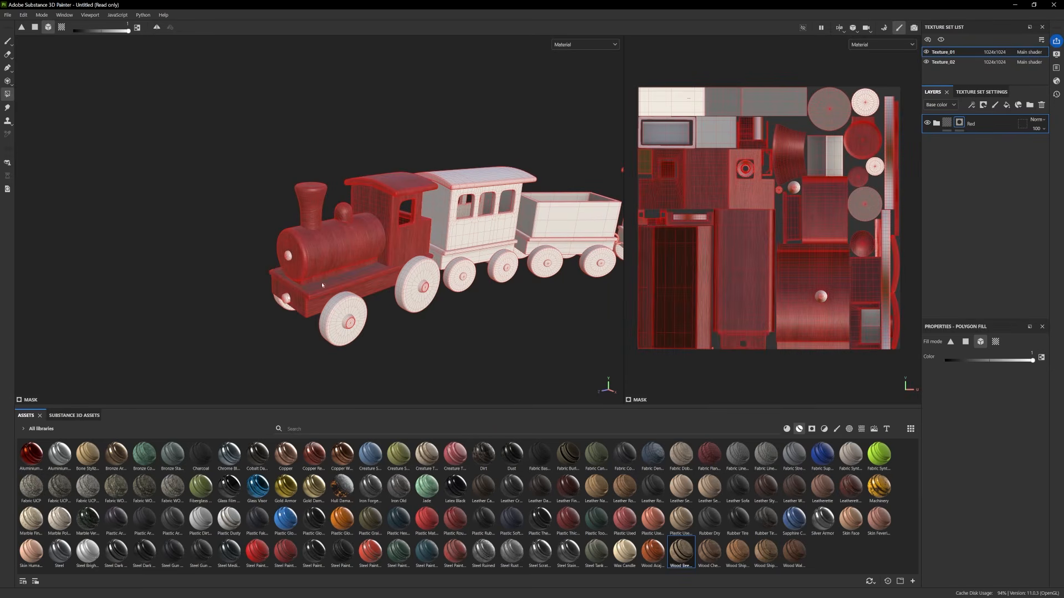
{"action": "left_click", "coordinate": [286, 298]}
{"action": "mouse_move", "coordinate": [490, 334]}
{"action": "left_mouse_down", "text": "alt"}
{"action": "mouse_move", "coordinate": [280, 304]}
{"action": "mouse_move", "coordinate": [427, 316]}
{"action": "left_mouse_up", "text": "alt"}
{"action": "left_click", "coordinate": [7, 41]}
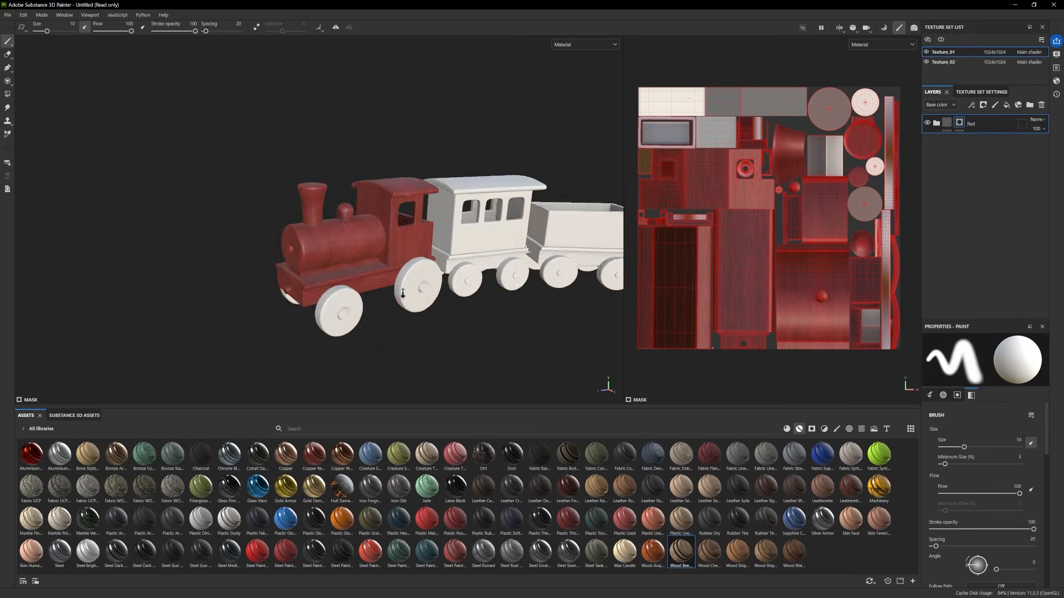
{"action": "mouse_move", "coordinate": [174, 180]}
{"action": "left_mouse_down", "text": "alt"}
{"action": "mouse_move", "coordinate": [543, 275]}
{"action": "mouse_move", "coordinate": [520, 302]}
{"action": "mouse_move", "coordinate": [511, 259]}
{"action": "mouse_move", "coordinate": [443, 337]}
{"action": "mouse_move", "coordinate": [363, 316]}
{"action": "left_mouse_up", "text": "alt"}
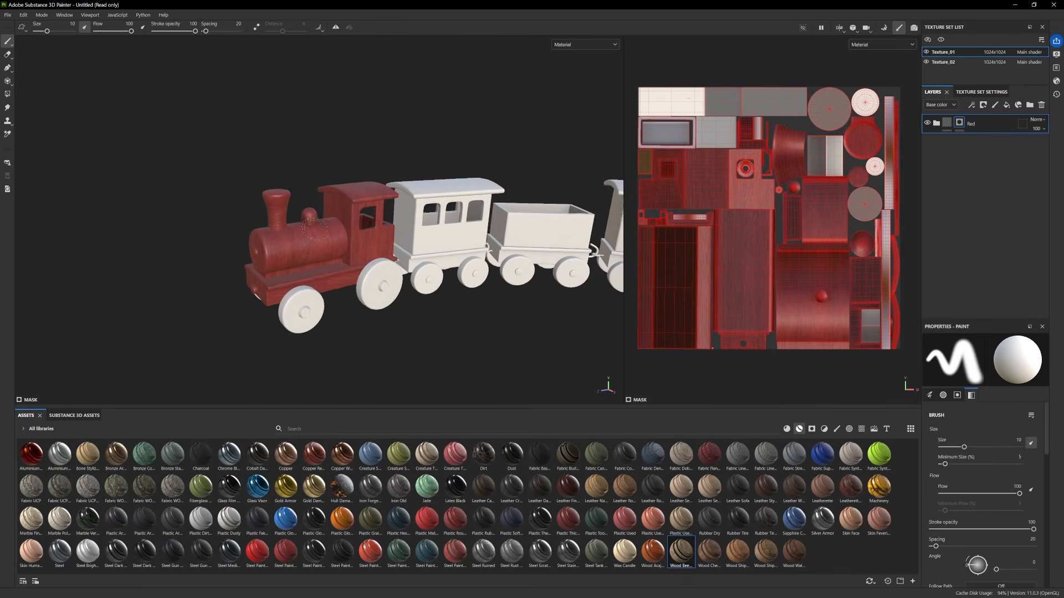
Rename the Wood Veins layer inside the Red folder to Wood Veins_Vertical
{"action": "middle_click_drag", "start_coordinate": [328, 267], "coordinate": [357, 269], "text": "alt"}
{"action": "right_click_drag", "start_coordinate": [383, 288], "coordinate": [594, 379], "text": "alt"}
{"action": "middle_click_drag", "start_coordinate": [463, 326], "coordinate": [386, 313], "text": "alt"}
{"action": "left_click", "coordinate": [936, 123]}
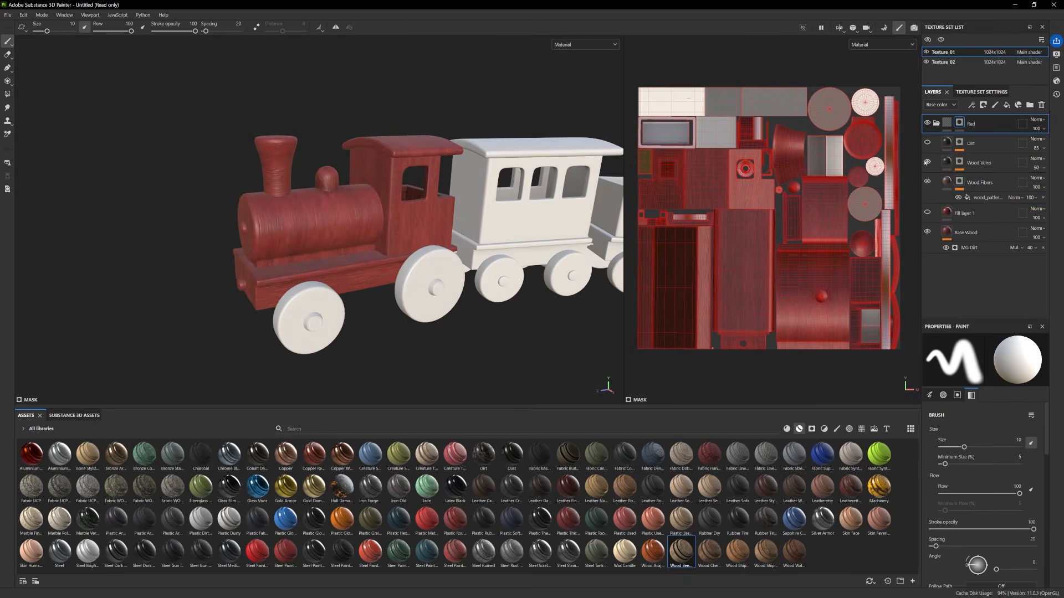
{"action": "double_click", "coordinate": [979, 163]}
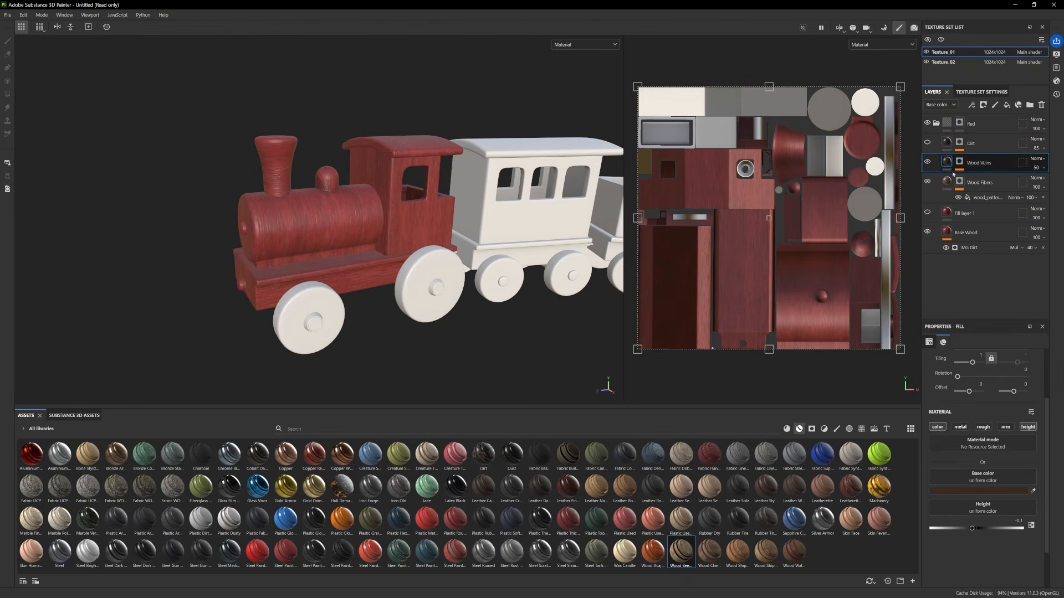
{"action": "left_click", "coordinate": [999, 165]}
{"action": "type", "text": "_Vertical"}
{"action": "key", "text": "Return"}
Rename the Wood Fibers layer to Wood Fibers_Vertical
{"action": "left_click", "coordinate": [978, 183]}
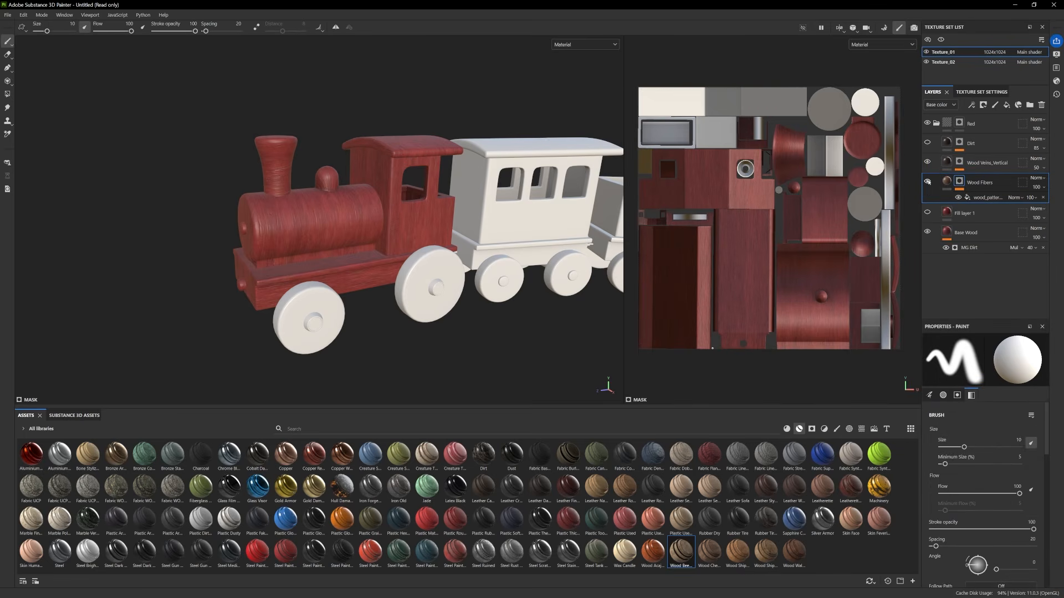
{"action": "double_click", "coordinate": [997, 182]}
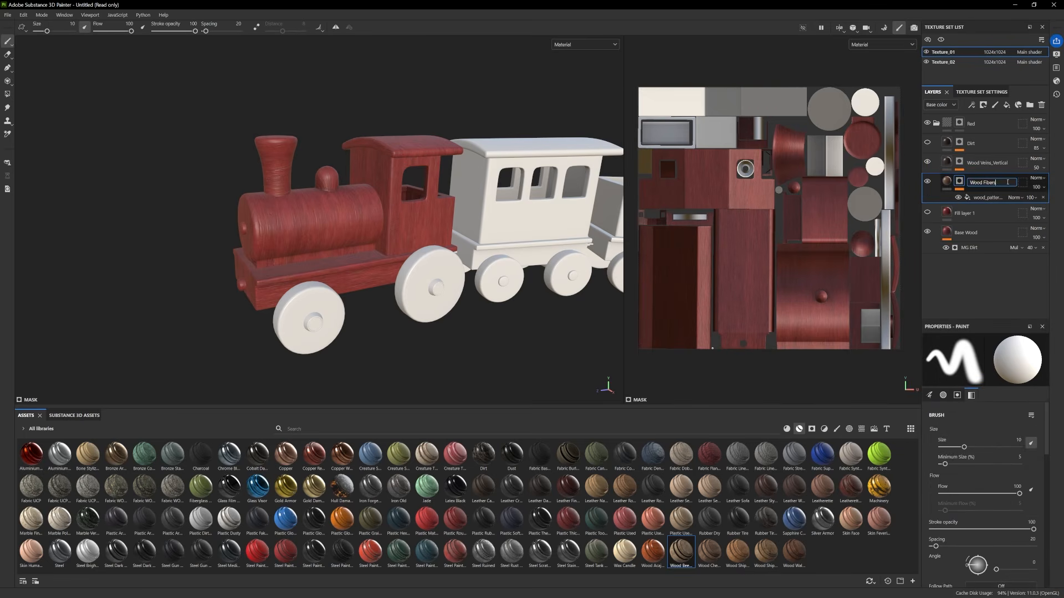
{"action": "type", "text": "_Vertical"}
{"action": "key", "text": "Return"}
Group the Wood Veins_Vertical and Wood Fibers_Vertical layers in a new folder named Vertical
{"action": "left_click", "coordinate": [935, 164]}
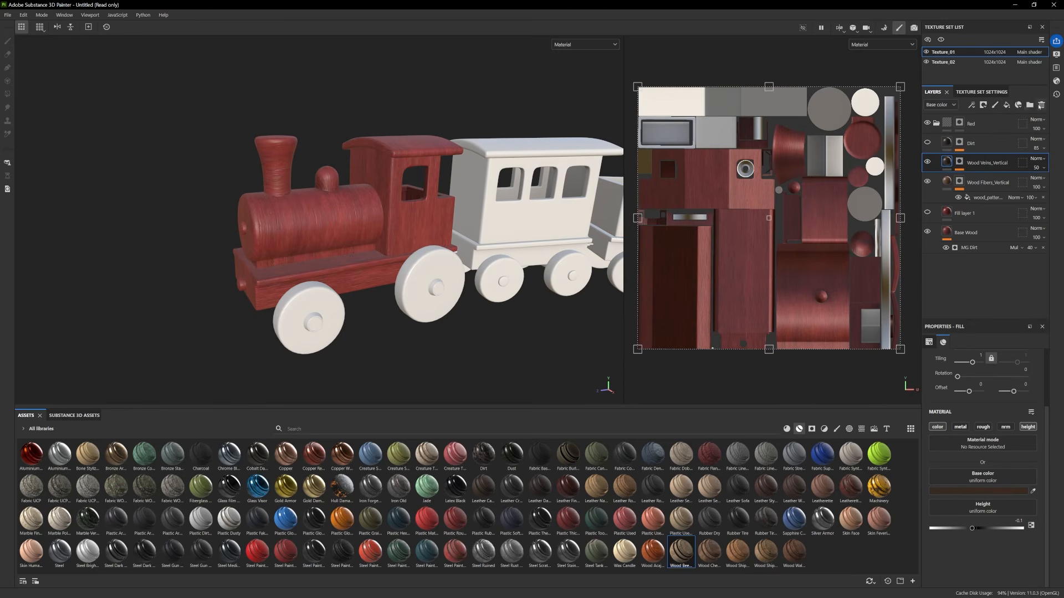
{"action": "left_click", "coordinate": [1029, 106]}
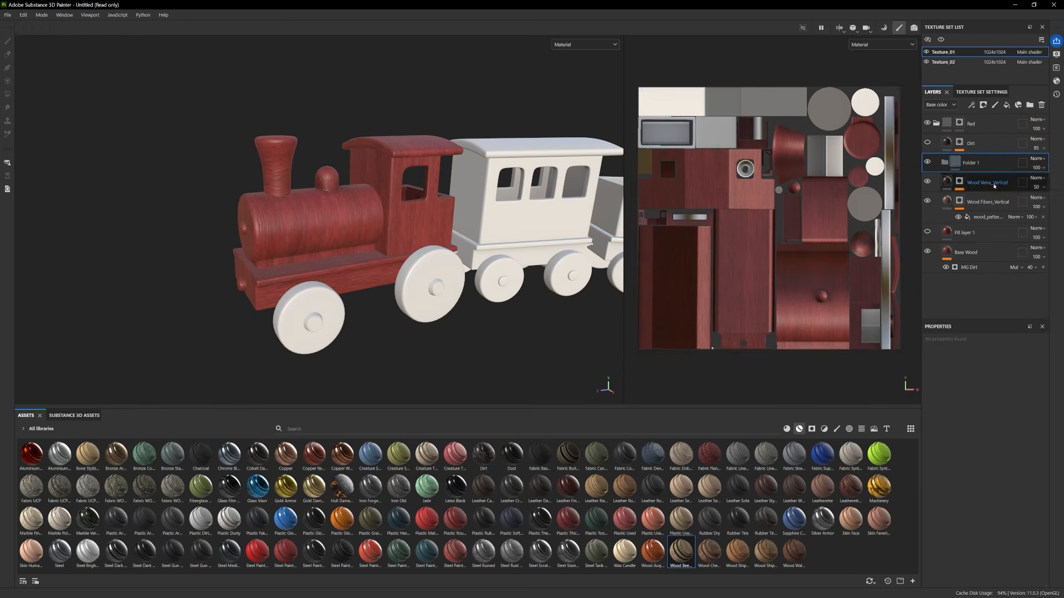
{"action": "left_click", "coordinate": [979, 205], "text": "shift"}
{"action": "left_click_drag", "start_coordinate": [979, 205], "coordinate": [945, 163]}
{"action": "left_click", "coordinate": [944, 163]}
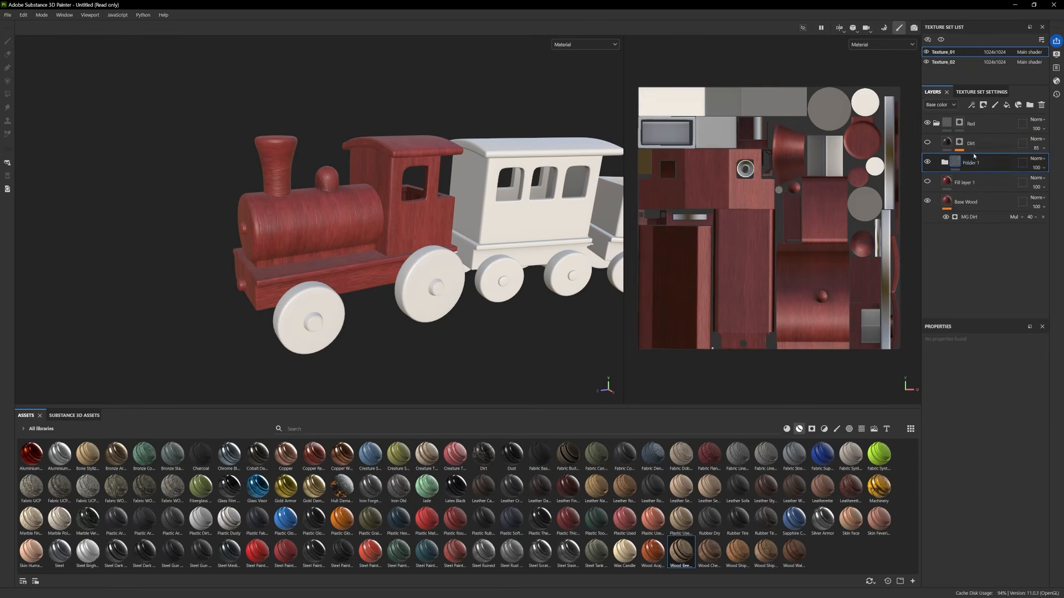
{"action": "double_click", "coordinate": [976, 163]}
{"action": "type", "text": "Vertical"}
{"action": "key", "text": "Return"}
Move the Base Wood layer into the Vertical folder below the fibers layer, collapse the folder and toggle its visibility to check it
{"action": "left_click", "coordinate": [978, 202]}
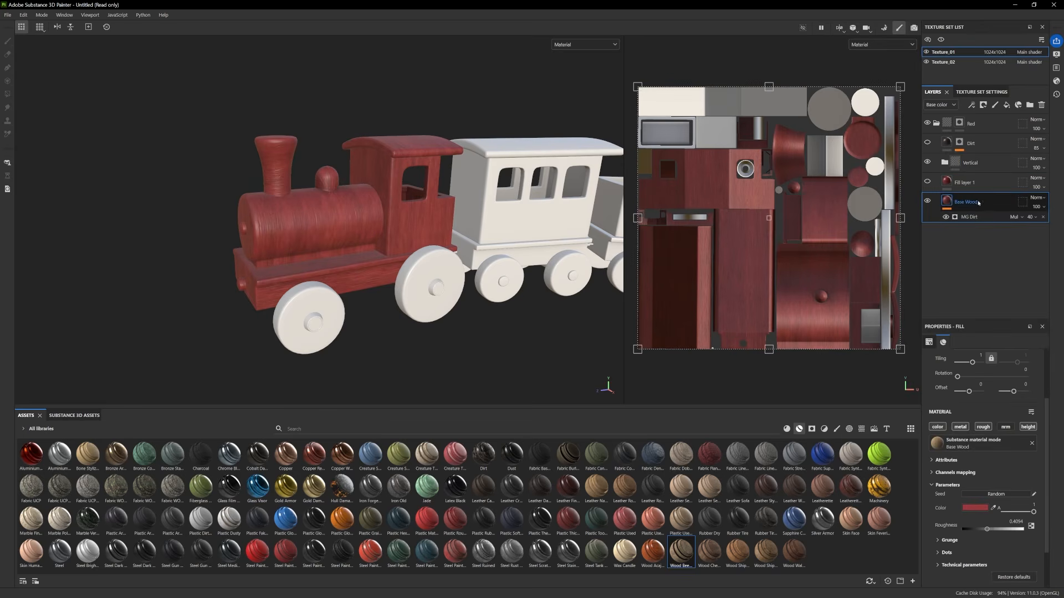
{"action": "left_click_drag", "start_coordinate": [978, 202], "coordinate": [984, 247]}
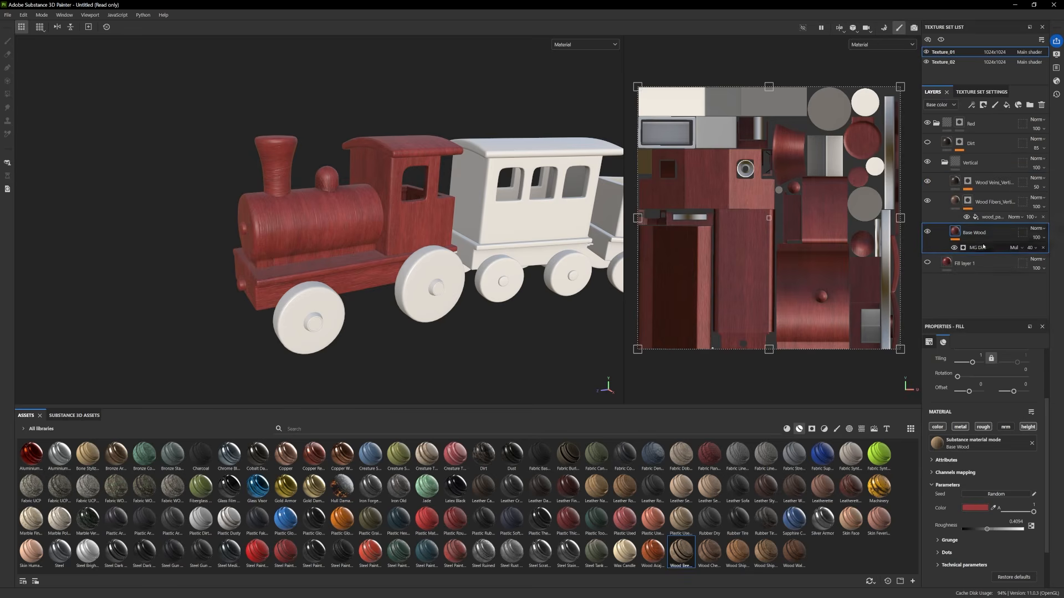
{"action": "left_click", "coordinate": [944, 162]}
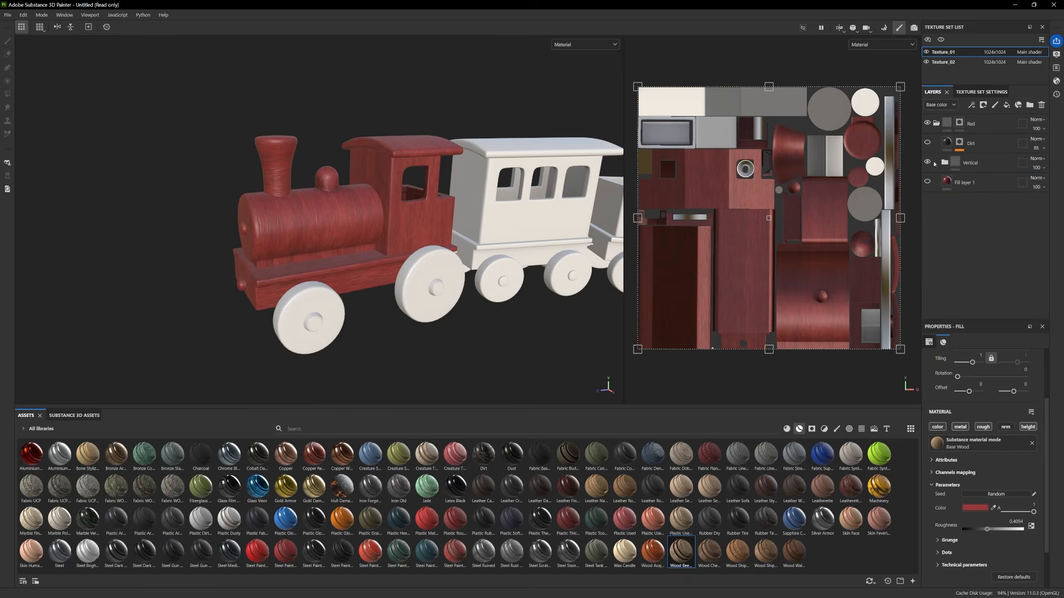
{"action": "left_click", "coordinate": [928, 162]}
{"action": "left_click", "coordinate": [927, 162]}
{"action": "left_click", "coordinate": [927, 162]}
{"action": "left_click", "coordinate": [928, 163]}
Add a black mask to the Vertical folder
{"action": "double_click", "coordinate": [973, 164]}
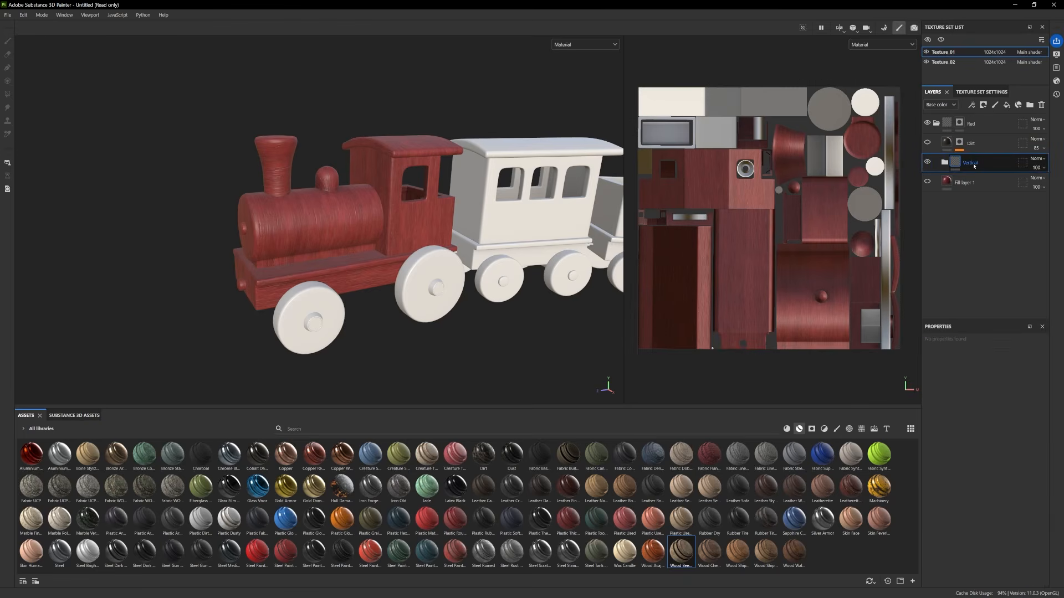
{"action": "right_click", "coordinate": [974, 166]}
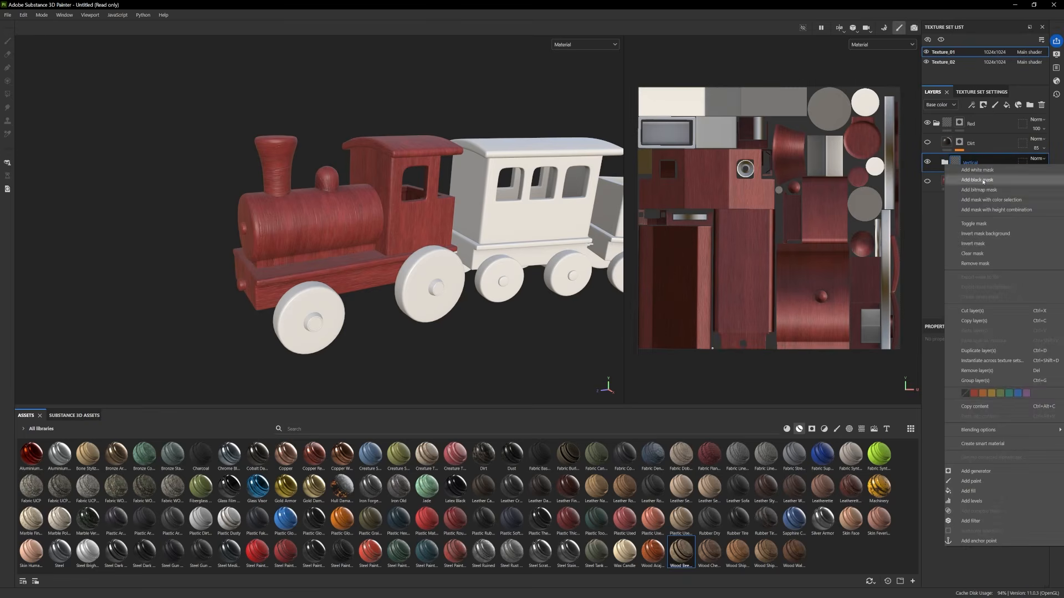
{"action": "left_click", "coordinate": [977, 179]}
With Polygon Fill in mesh mode, reveal the Vertical folder on the locomotive's cab, roof, base and chimney, leaving out the boiler and dome
{"action": "left_click", "coordinate": [7, 94]}
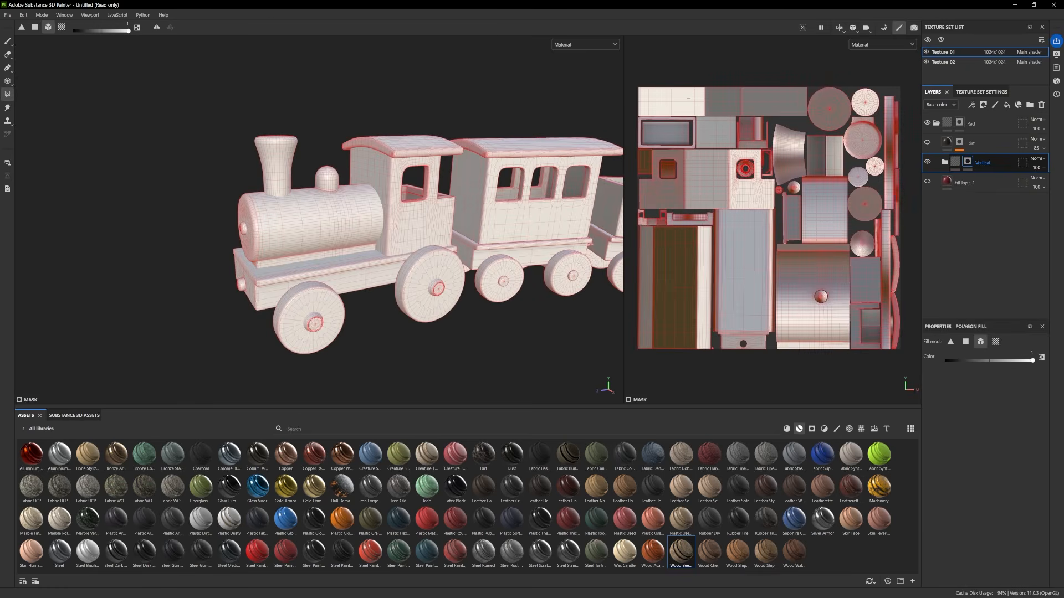
{"action": "left_click", "coordinate": [411, 219]}
{"action": "left_click_drag", "start_coordinate": [424, 208], "coordinate": [387, 96], "text": "alt"}
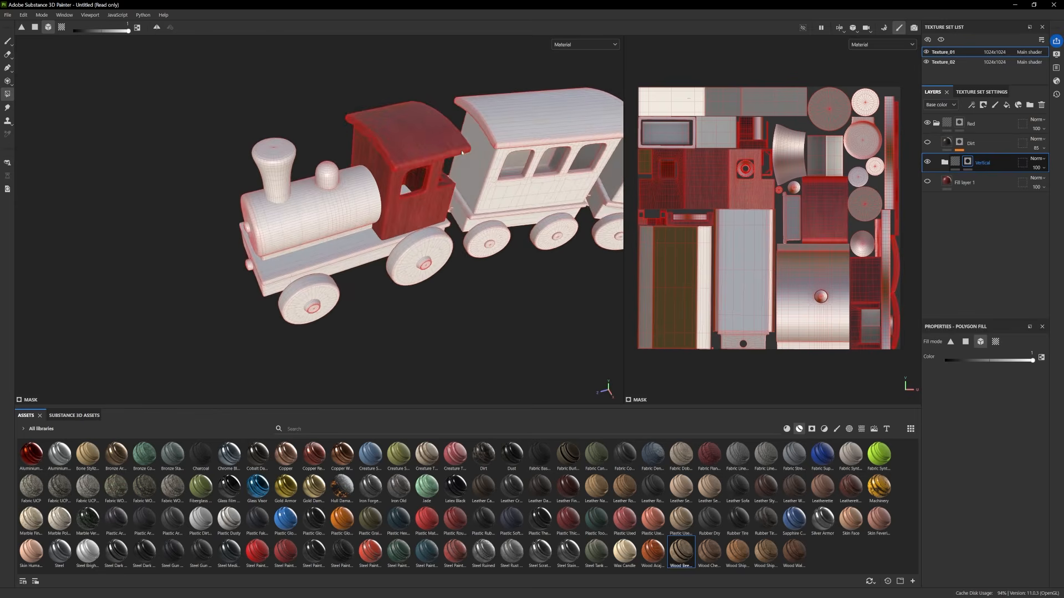
{"action": "left_click_drag", "start_coordinate": [462, 153], "coordinate": [478, 235], "text": "alt"}
{"action": "left_click", "coordinate": [309, 276]}
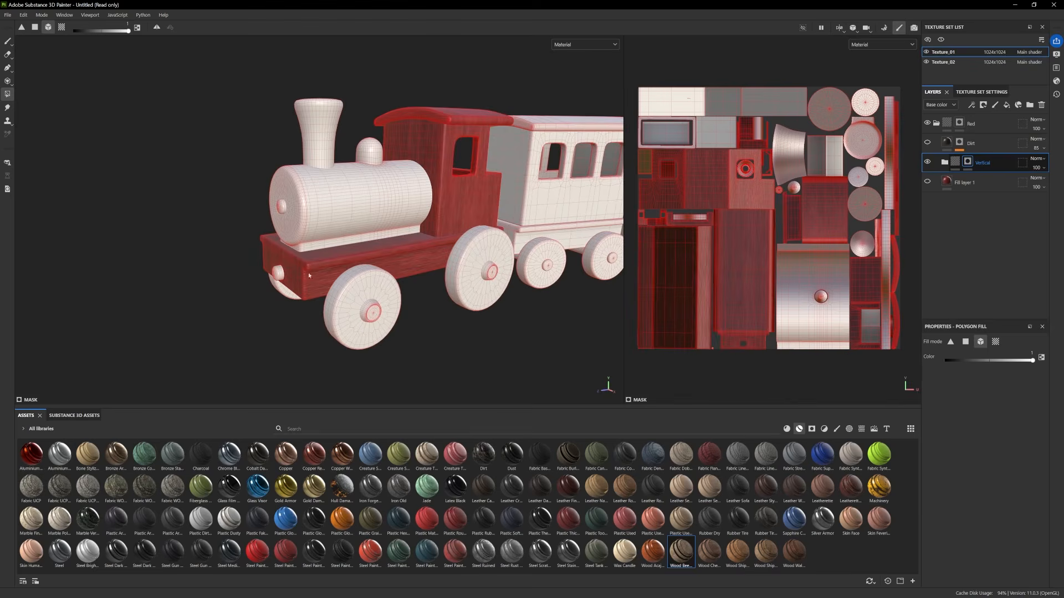
{"action": "left_click", "coordinate": [323, 128]}
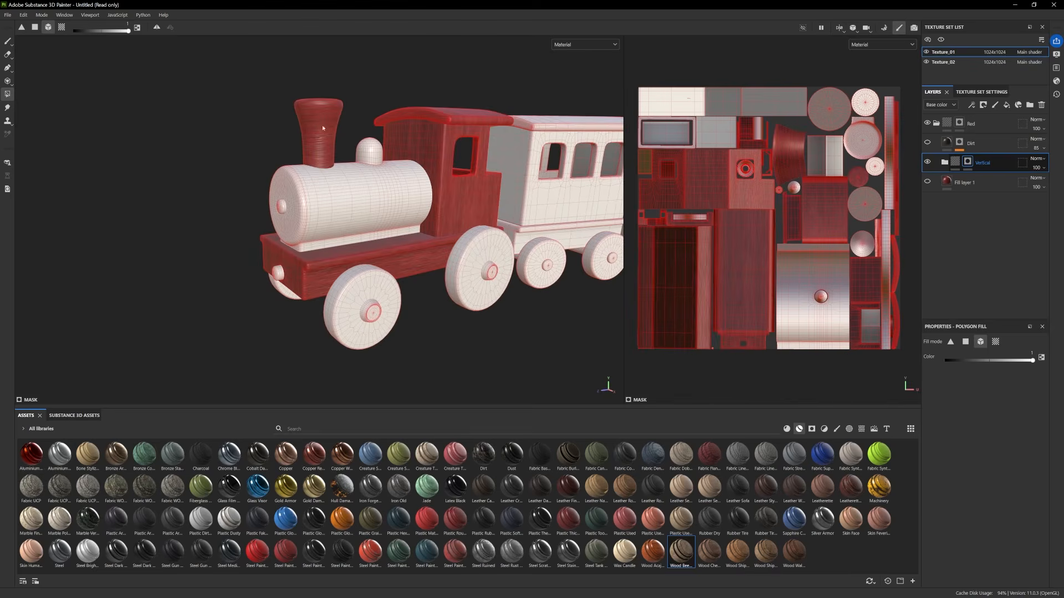
{"action": "left_click", "coordinate": [371, 150]}
{"action": "key", "text": "ctrl+z"}
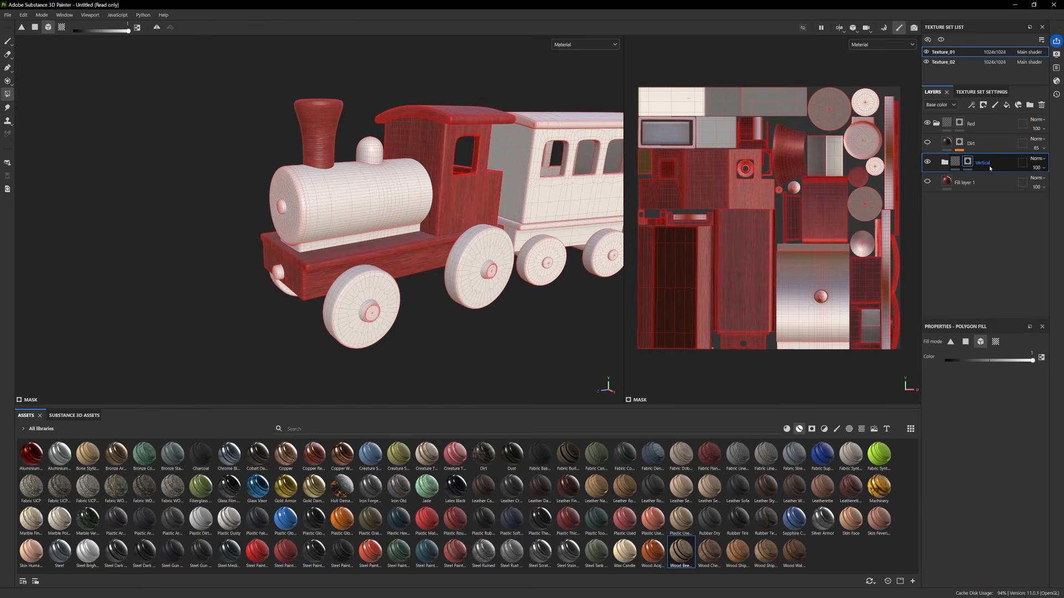
Duplicate the Vertical folder and reveal the copy on the boiler and its dome with Polygon Fill
{"action": "key", "text": "ctrl+d"}
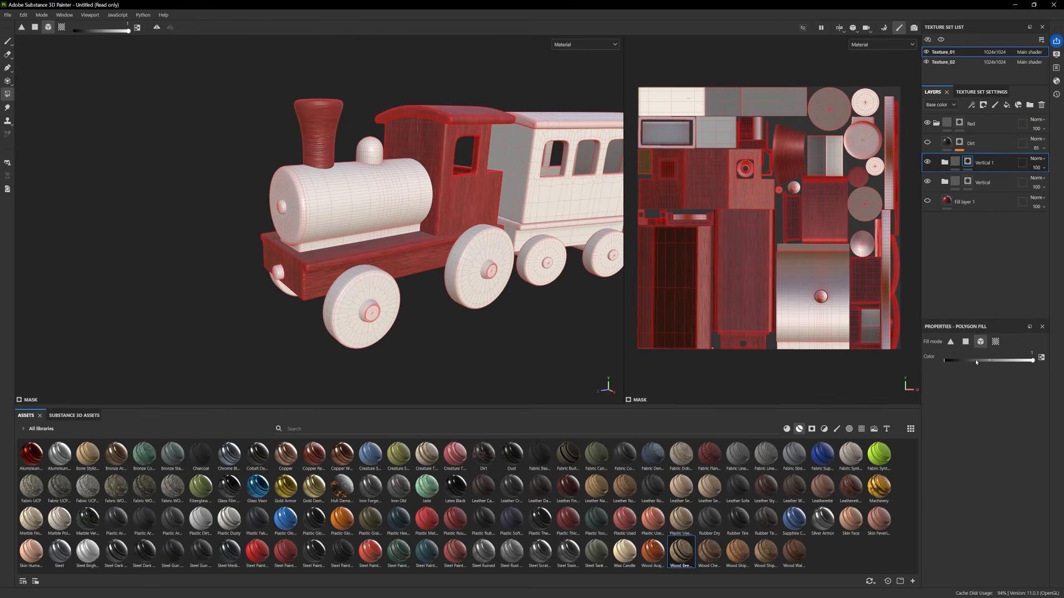
{"action": "left_click_drag", "start_coordinate": [1032, 361], "coordinate": [925, 362]}
{"action": "key", "text": "x"}
{"action": "left_click", "coordinate": [351, 191]}
{"action": "scroll", "coordinate": [401, 264], "scroll_direction": "up", "scroll_amount": 3}
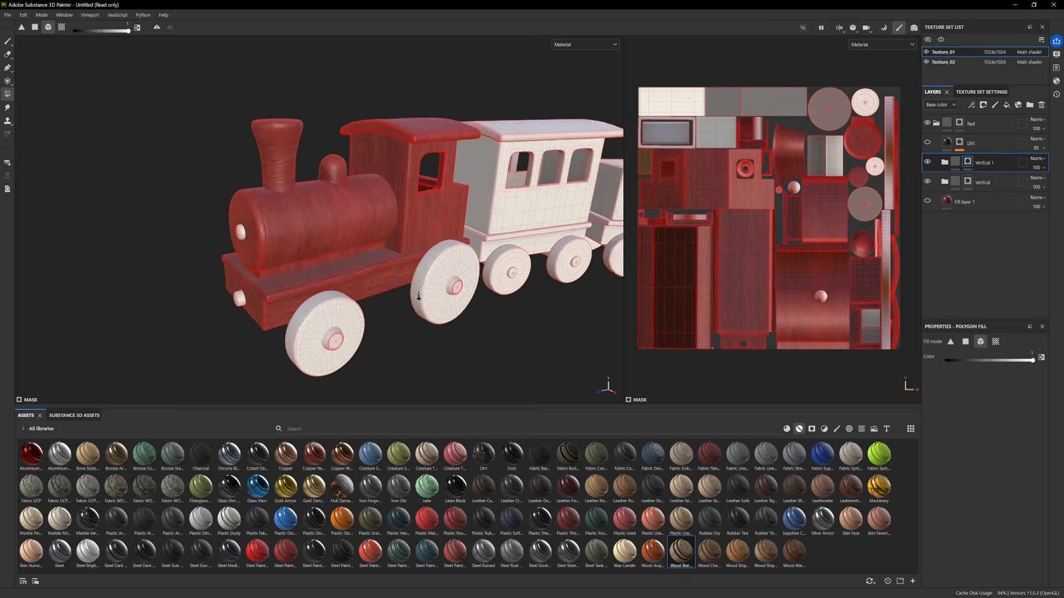
In the Vertical 1 folder, set the rotation of the wood pattern fill in the Wood Veins_Vertical mask to 90
{"action": "left_click", "coordinate": [944, 162]}
{"action": "left_click", "coordinate": [968, 182]}
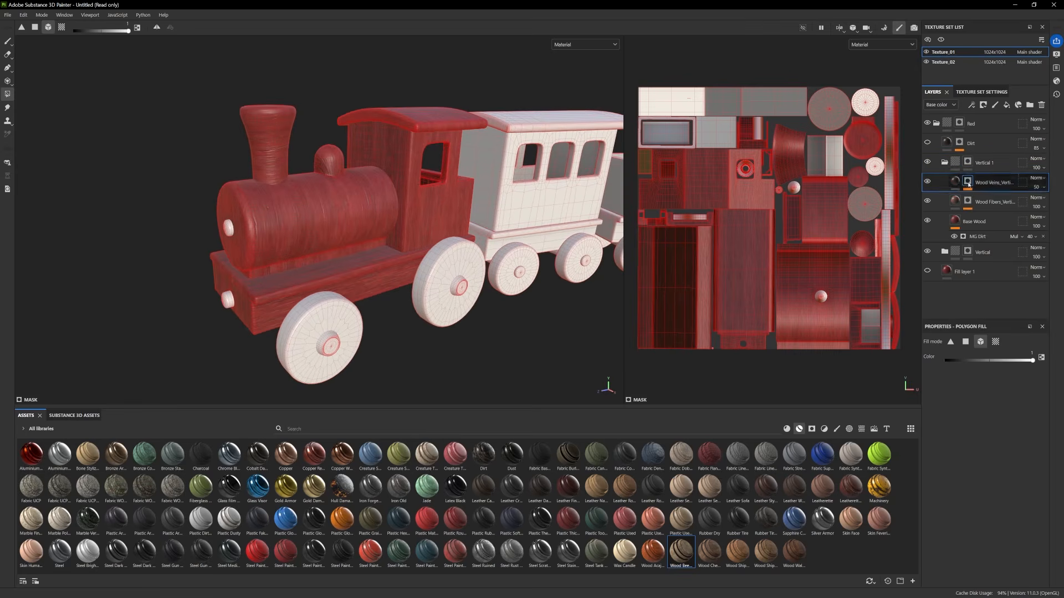
{"action": "left_click", "coordinate": [967, 188]}
{"action": "left_click", "coordinate": [988, 209]}
{"action": "scroll", "coordinate": [962, 400], "scroll_direction": "up", "scroll_amount": 1}
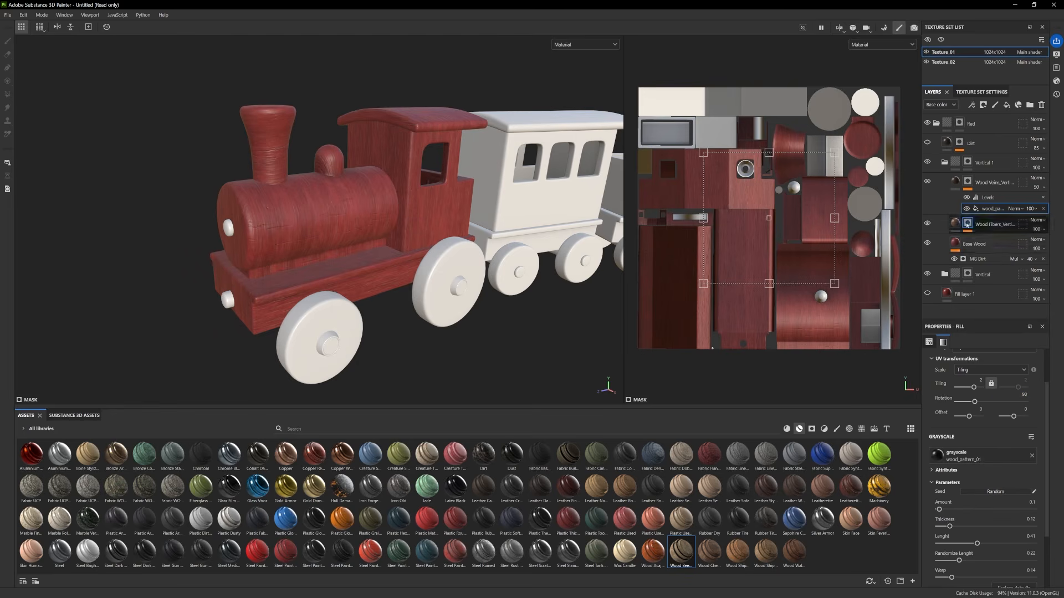
Set the rotation of the wood pattern fill in the Wood Fibers_Vertical mask of the Vertical 1 folder to 90
{"action": "left_click", "coordinate": [968, 223]}
{"action": "left_click", "coordinate": [986, 239]}
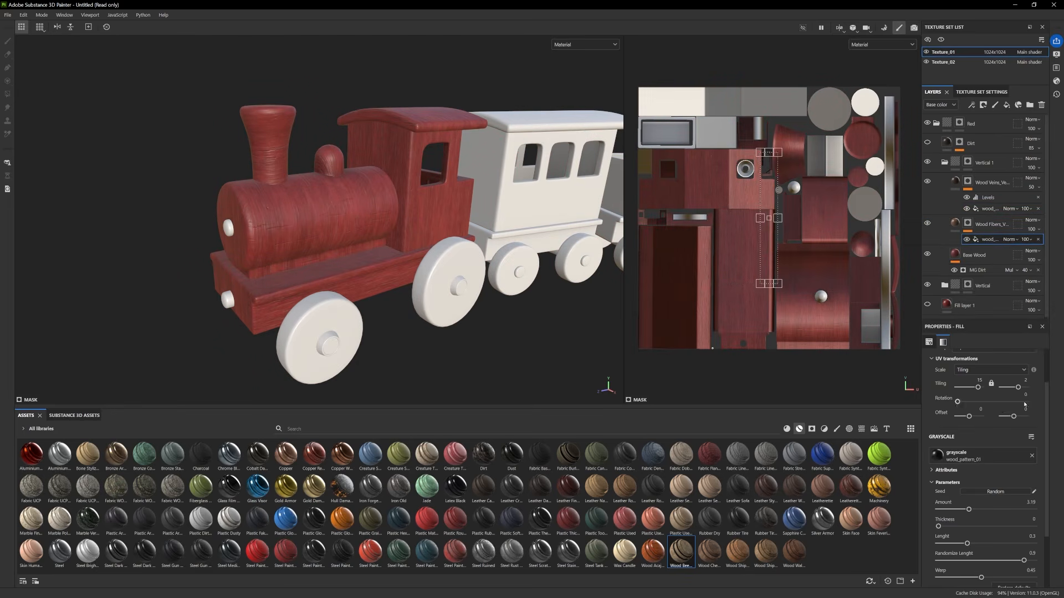
{"action": "key", "text": "Return"}
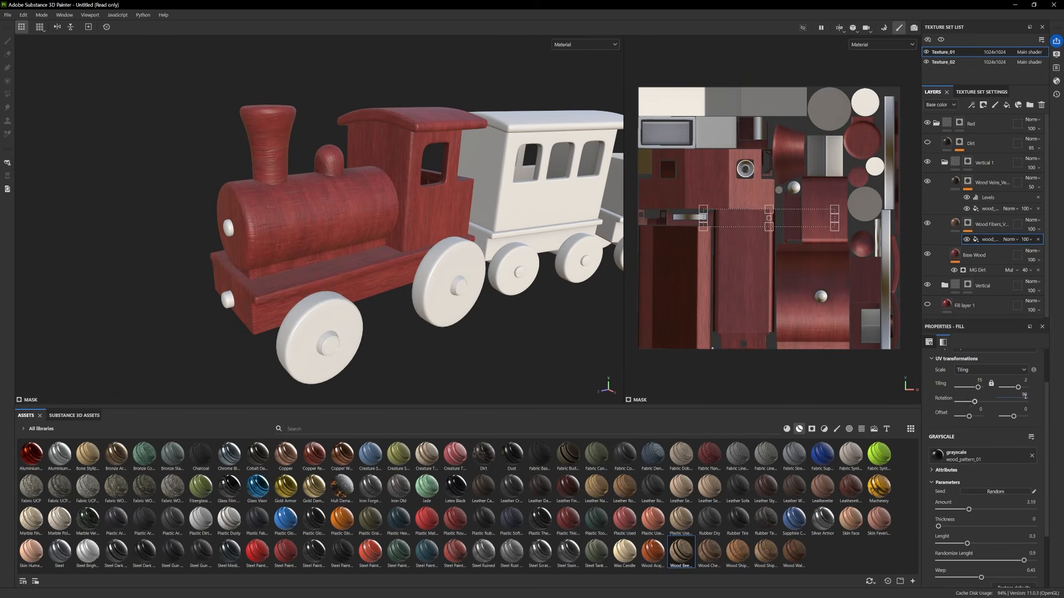
Examine the wood grain direction on the locomotive's boiler, cab and base from several angles and distances
{"action": "scroll", "coordinate": [412, 267], "scroll_direction": "down", "scroll_amount": 3}
{"action": "left_click_drag", "start_coordinate": [363, 259], "coordinate": [421, 241], "text": "alt"}
{"action": "right_click_drag", "start_coordinate": [443, 261], "coordinate": [577, 330], "text": "alt"}
{"action": "left_click_drag", "start_coordinate": [490, 286], "coordinate": [531, 290], "text": "alt"}
{"action": "right_click_drag", "start_coordinate": [530, 291], "coordinate": [483, 287], "text": "alt"}
{"action": "left_click_drag", "start_coordinate": [484, 287], "coordinate": [419, 293], "text": "alt"}
{"action": "right_click_drag", "start_coordinate": [419, 294], "coordinate": [381, 282], "text": "alt"}
{"action": "left_click_drag", "start_coordinate": [380, 282], "coordinate": [420, 280], "text": "alt"}
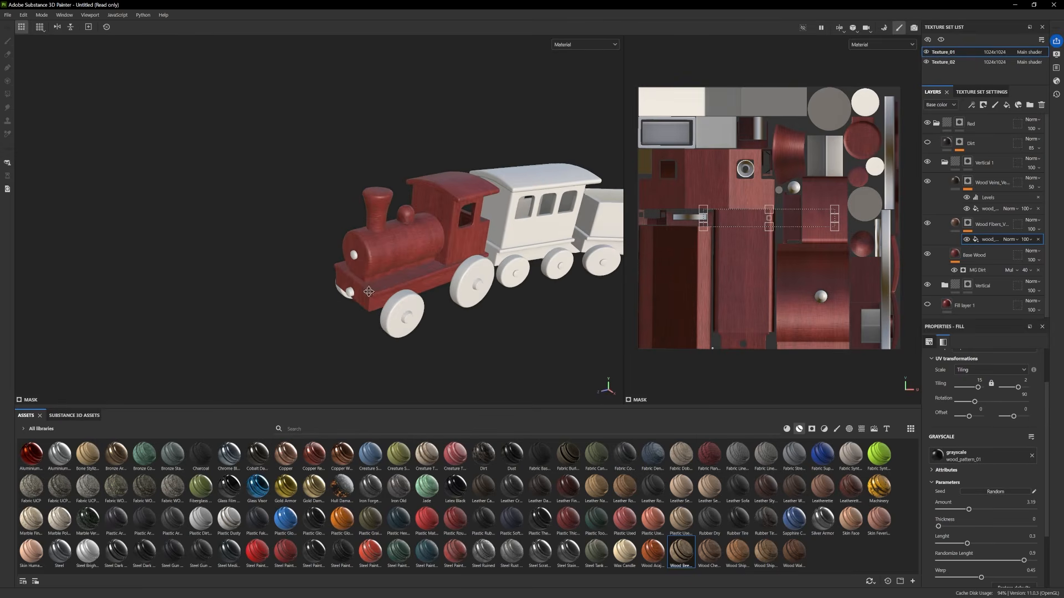
{"action": "right_click_drag", "start_coordinate": [419, 280], "coordinate": [443, 291], "text": "alt"}
{"action": "left_click_drag", "start_coordinate": [443, 291], "coordinate": [416, 278], "text": "alt"}
{"action": "right_click_drag", "start_coordinate": [416, 278], "coordinate": [468, 301], "text": "alt"}
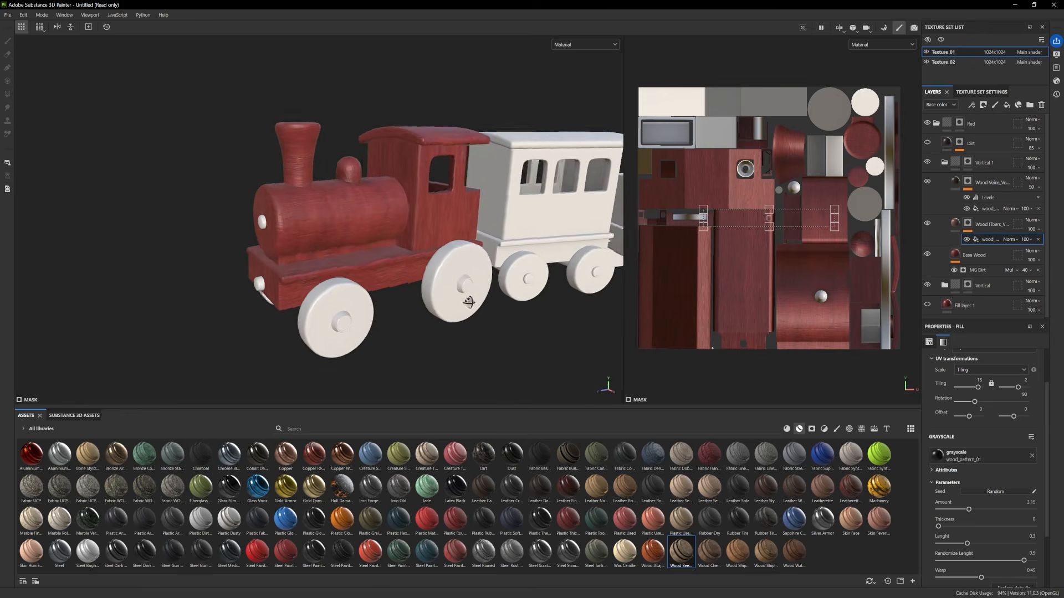
{"action": "middle_click_drag", "start_coordinate": [468, 301], "coordinate": [504, 325], "text": "alt"}
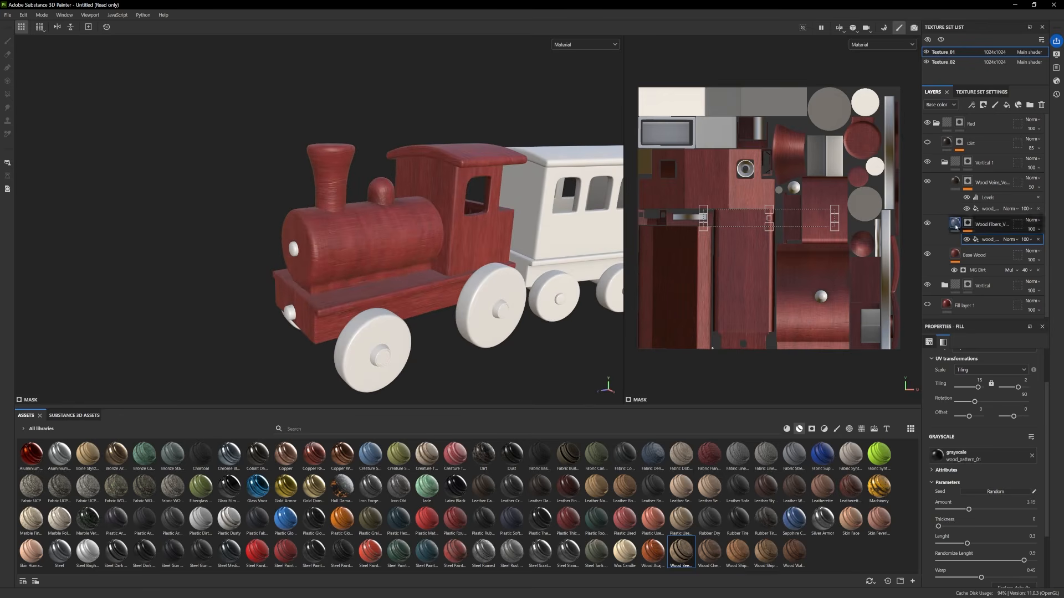
Turn off the color channel of the Wood Fibers layer in Vertical 1 and lower its height to about -0.09
{"action": "left_click", "coordinate": [955, 224]}
{"action": "left_click", "coordinate": [967, 225]}
{"action": "left_click", "coordinate": [990, 240]}
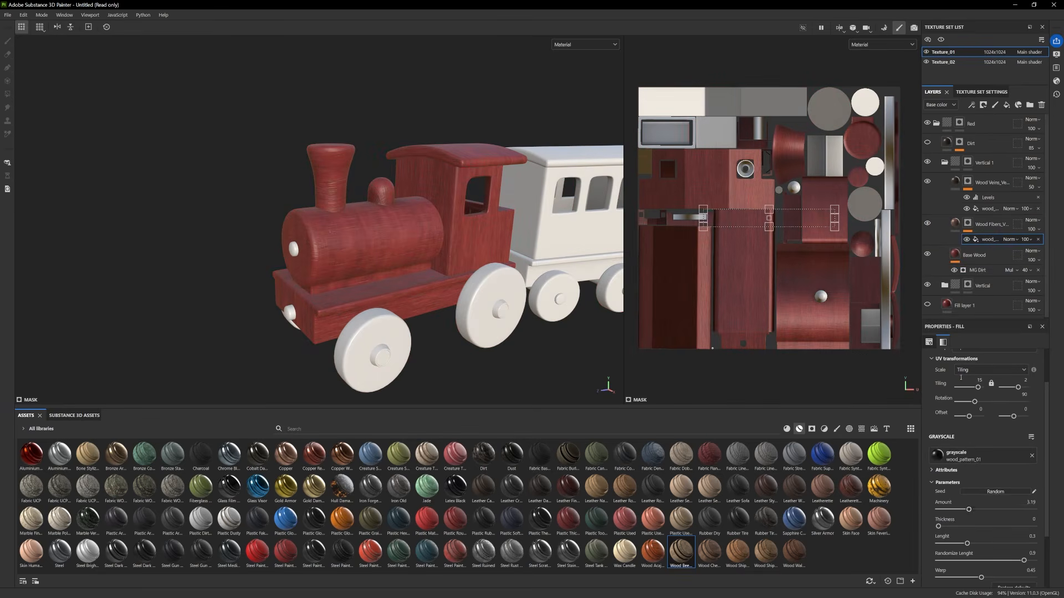
{"action": "scroll", "coordinate": [973, 540], "scroll_direction": "up", "scroll_amount": 3}
{"action": "left_click", "coordinate": [992, 223]}
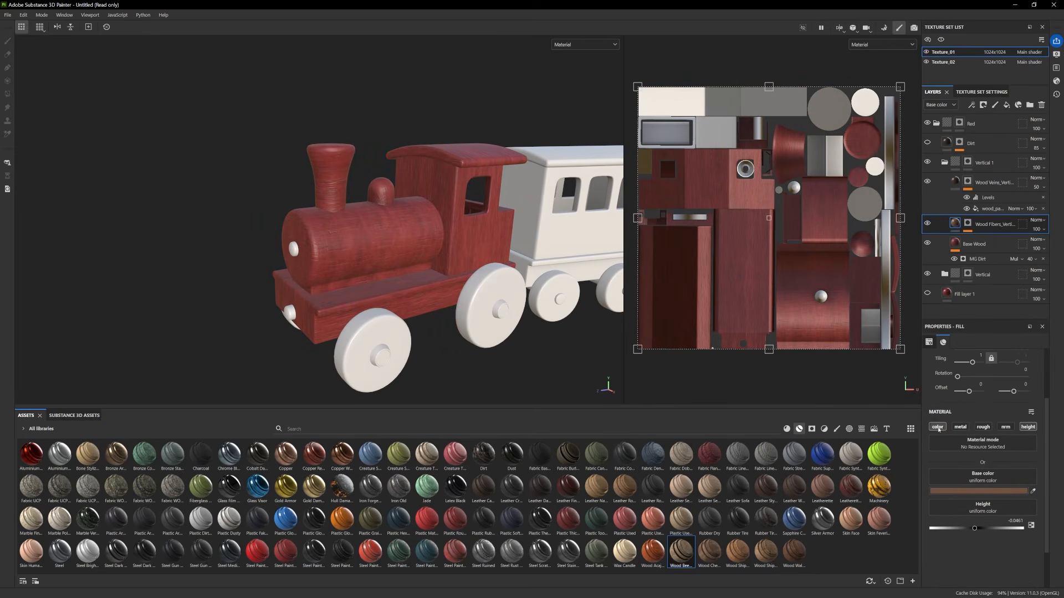
{"action": "left_click", "coordinate": [937, 428]}
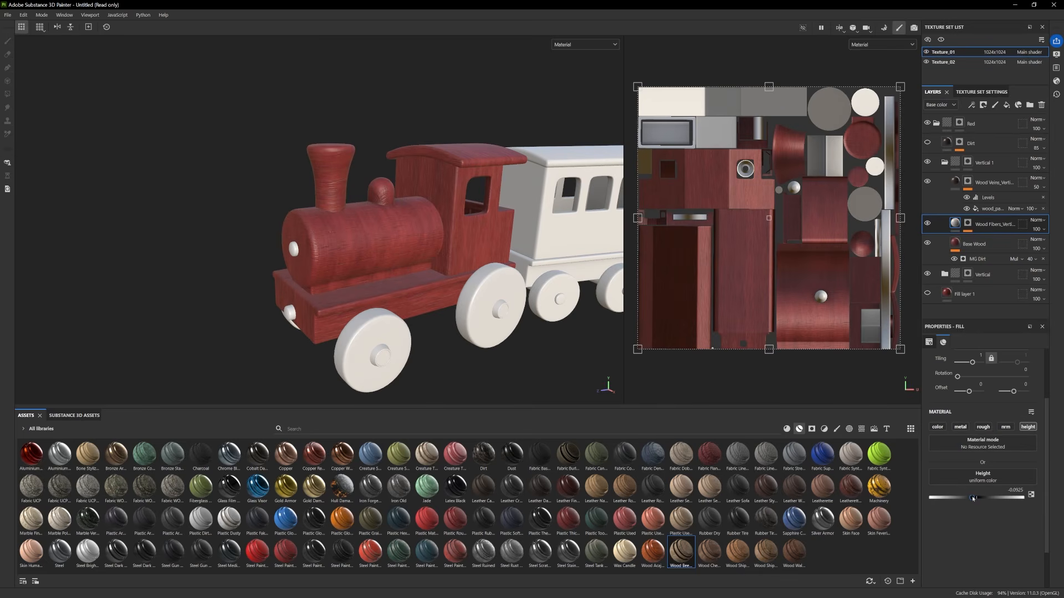
Set the height of the Wood Veins layer in the Vertical 1 folder to -0.0749
{"action": "left_click", "coordinate": [956, 181]}
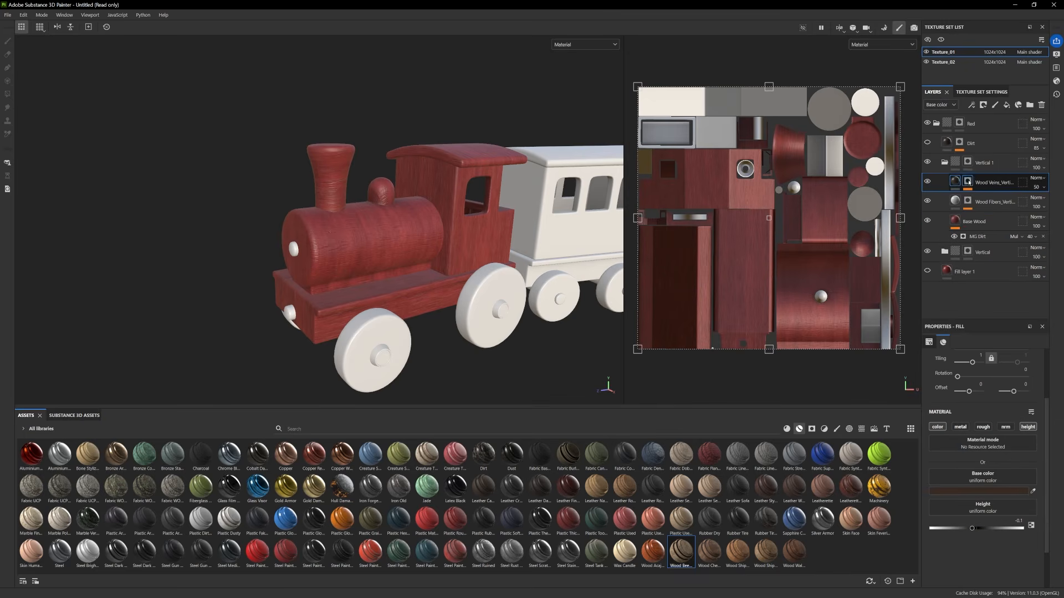
{"action": "left_click", "coordinate": [967, 181]}
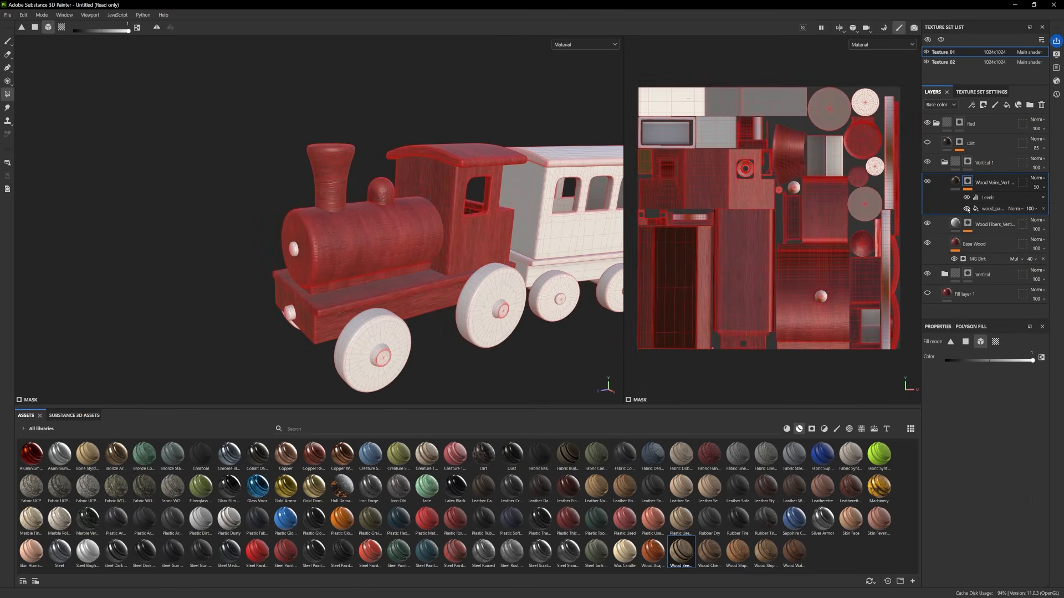
{"action": "left_click", "coordinate": [984, 209]}
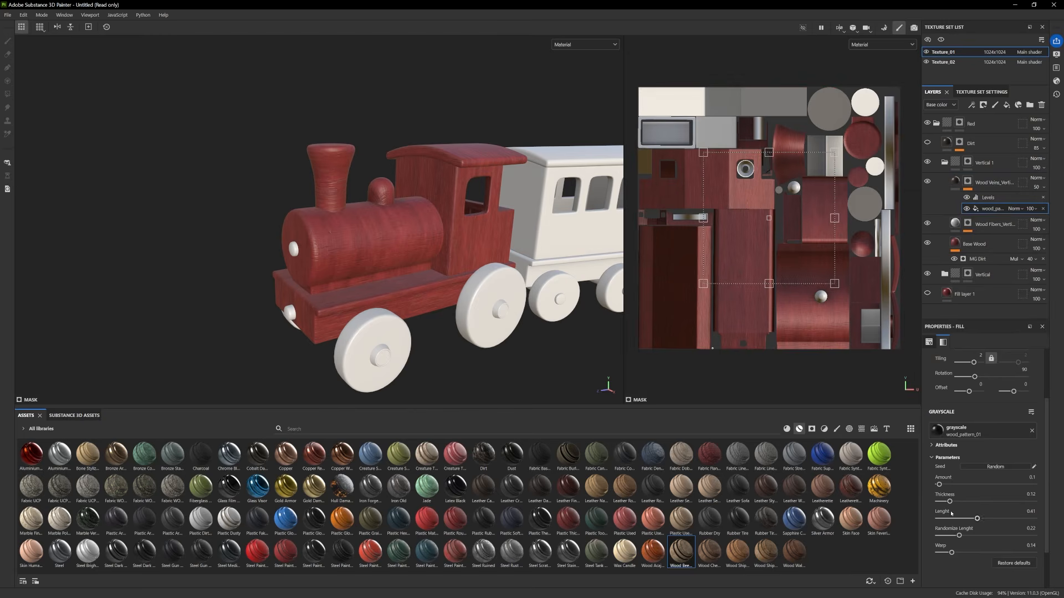
{"action": "left_click", "coordinate": [956, 182]}
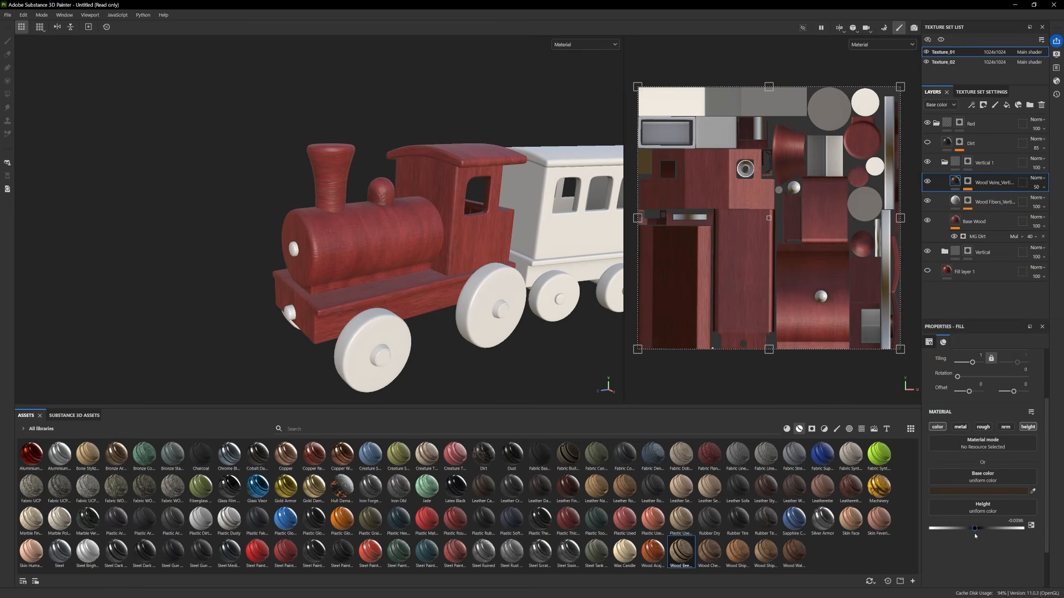
{"action": "scroll", "coordinate": [309, 335], "scroll_direction": "down", "scroll_amount": 3}
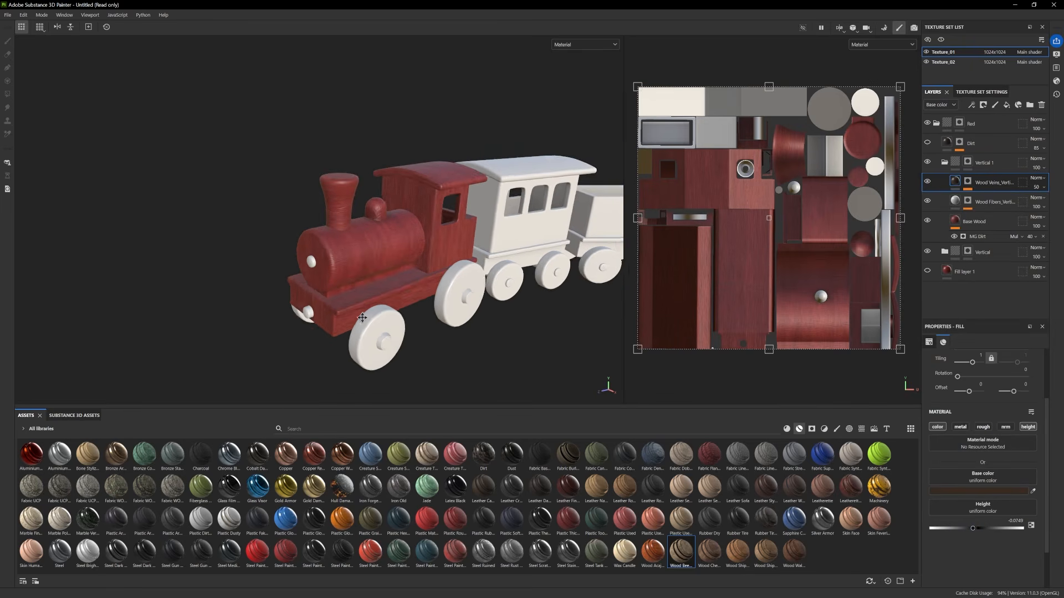
{"action": "left_click_drag", "start_coordinate": [310, 335], "coordinate": [293, 330], "text": "alt"}
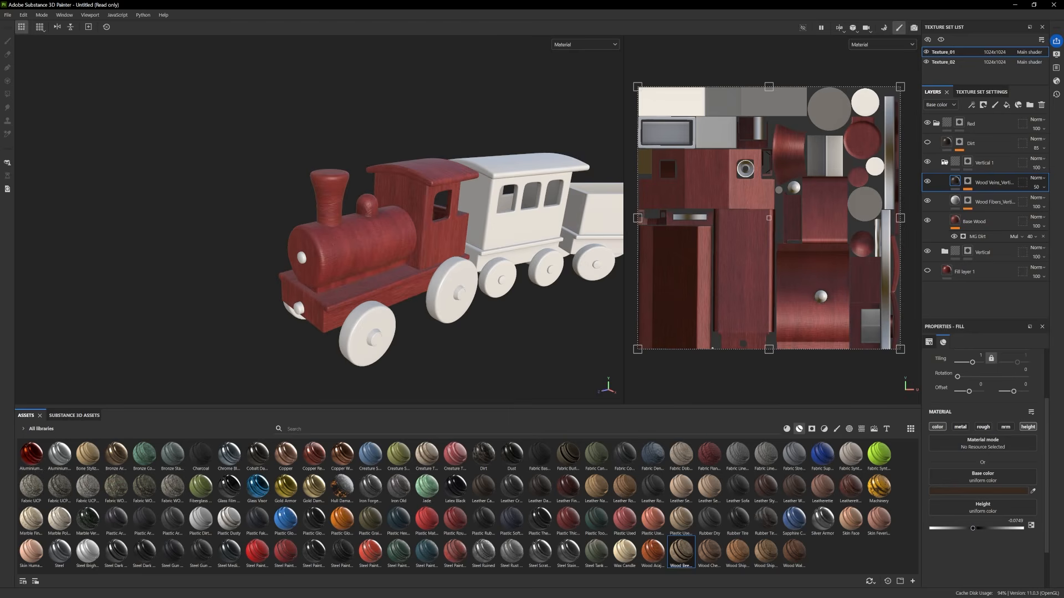
Fill the small round knobs on the locomotive's front into the masks of the Red folder and its Vertical subfolder
{"action": "left_click", "coordinate": [944, 162]}
{"action": "right_click_drag", "start_coordinate": [342, 258], "coordinate": [335, 262], "text": "alt"}
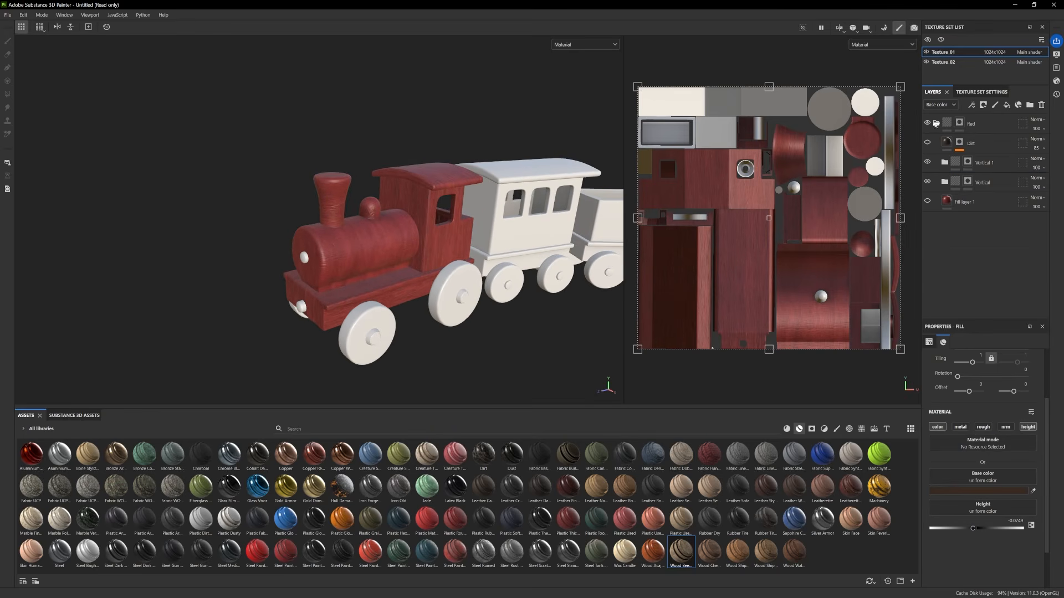
{"action": "left_click", "coordinate": [936, 124]}
{"action": "left_click_drag", "start_coordinate": [378, 370], "coordinate": [396, 351], "text": "alt"}
{"action": "scroll", "coordinate": [375, 357], "scroll_direction": "down", "scroll_amount": 2}
{"action": "scroll", "coordinate": [396, 350], "scroll_direction": "up", "scroll_amount": 2}
{"action": "left_click", "coordinate": [936, 124]}
{"action": "left_click", "coordinate": [959, 123]}
{"action": "left_click", "coordinate": [968, 181]}
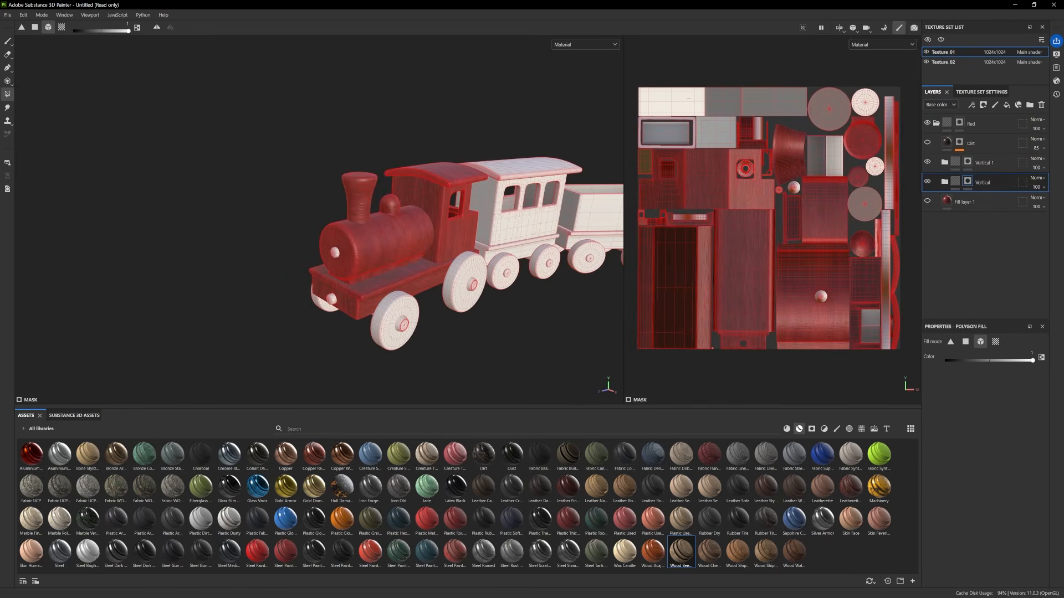
{"action": "left_click", "coordinate": [8, 44]}
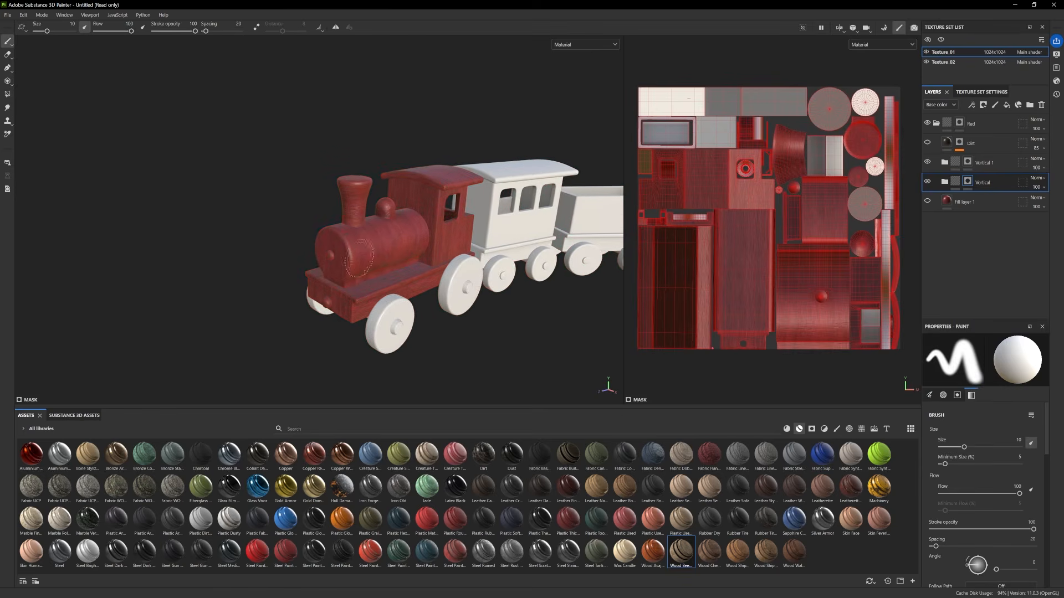
{"action": "mouse_move", "coordinate": [462, 267]}
{"action": "left_mouse_down", "text": "alt"}
{"action": "mouse_move", "coordinate": [361, 272]}
{"action": "mouse_move", "coordinate": [453, 281]}
{"action": "left_mouse_up", "text": "alt"}
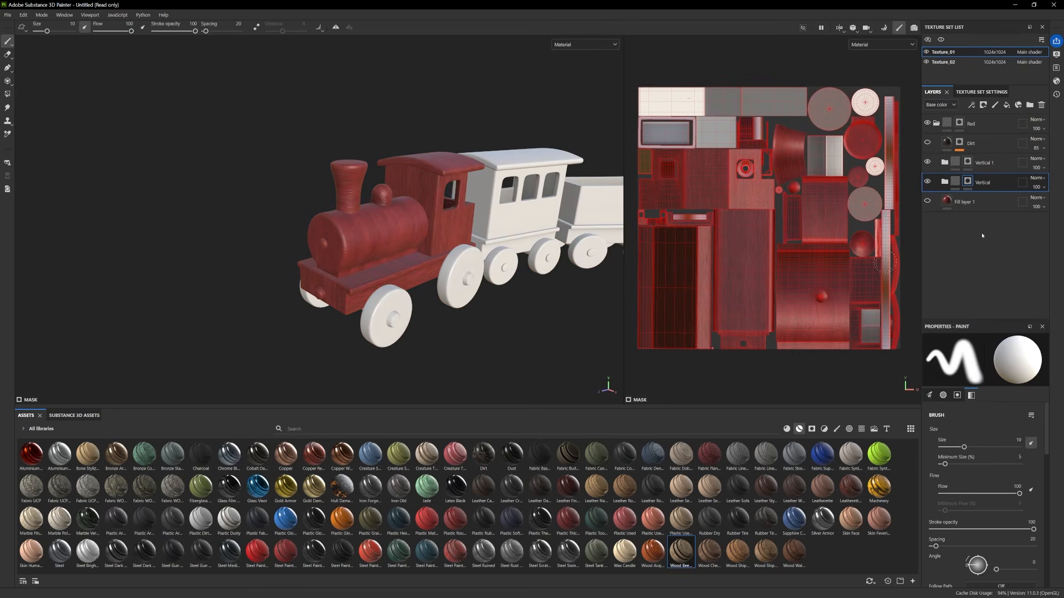
{"action": "left_click", "coordinate": [935, 124]}
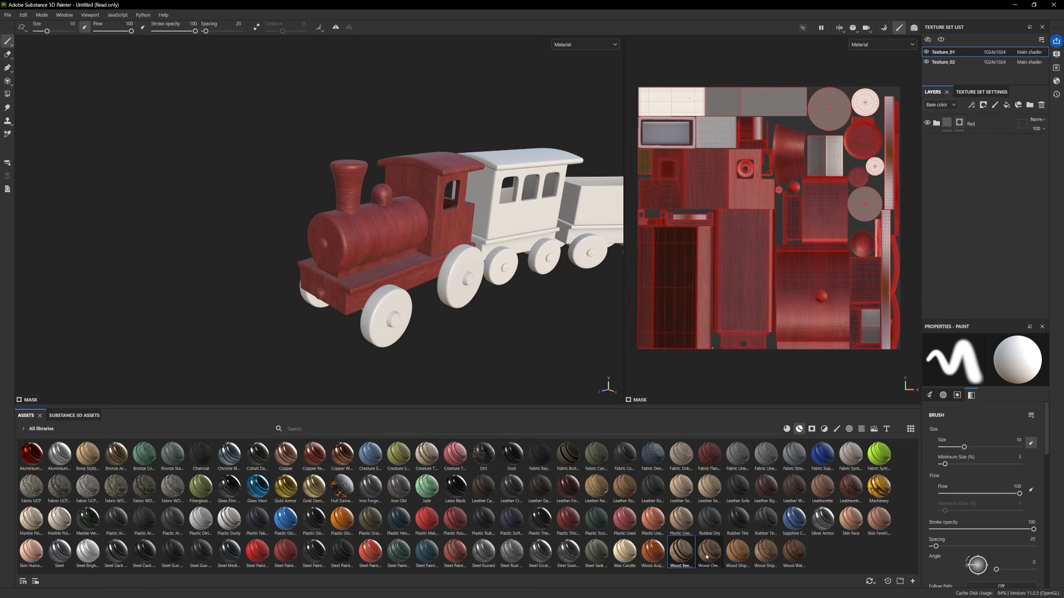
Try the Wood Chest Stylized and Wood Ship Hull Nordic smart materials beneath the Red folder, undoing each one
{"action": "left_click_drag", "start_coordinate": [710, 553], "coordinate": [968, 224]}
{"action": "left_click_drag", "start_coordinate": [410, 345], "coordinate": [390, 326], "text": "alt"}
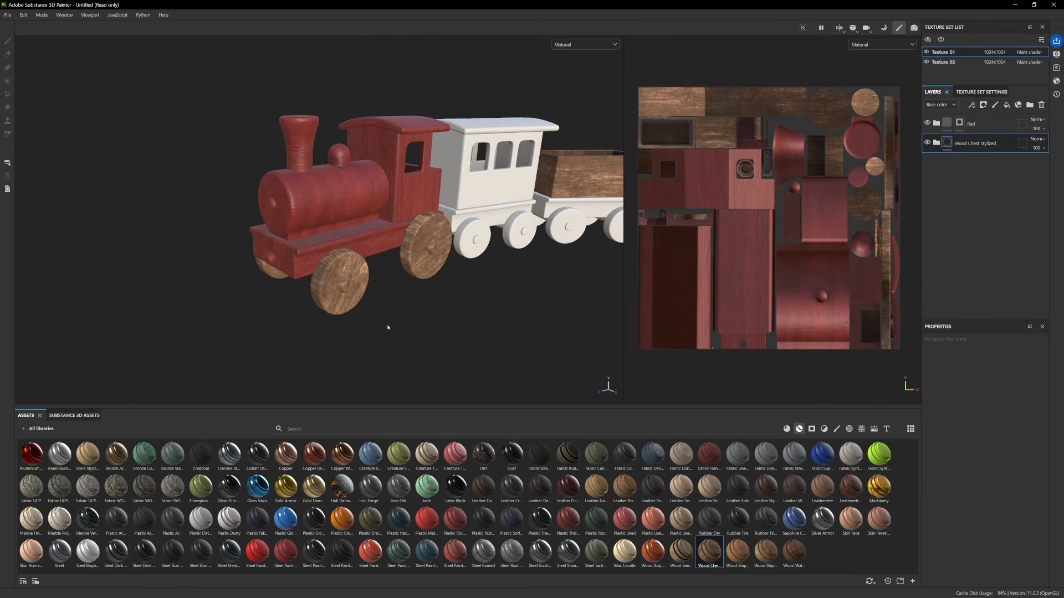
{"action": "key", "text": "ctrl+z"}
{"action": "left_click_drag", "start_coordinate": [737, 552], "coordinate": [949, 227]}
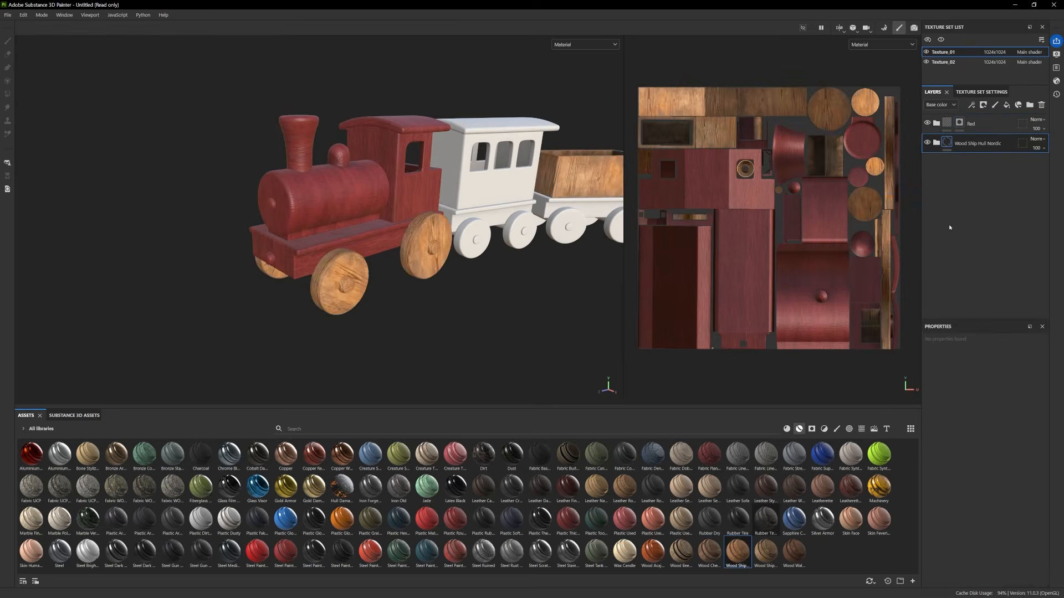
{"action": "mouse_move", "coordinate": [375, 313]}
{"action": "left_mouse_down", "text": "alt"}
{"action": "mouse_move", "coordinate": [438, 333]}
{"action": "mouse_move", "coordinate": [397, 306]}
{"action": "mouse_move", "coordinate": [420, 299]}
{"action": "mouse_move", "coordinate": [339, 289]}
{"action": "mouse_move", "coordinate": [368, 302]}
{"action": "left_mouse_up", "text": "alt"}
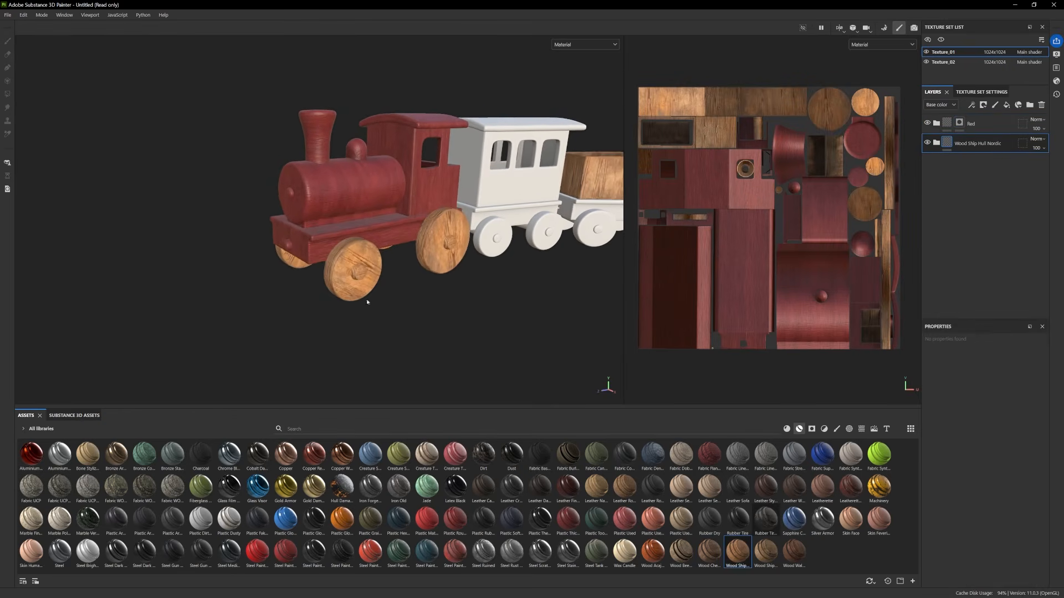
{"action": "key", "text": "ctrl+z"}
Add the Wood Beech Veined smart material beneath the Red folder and hide its Wood Fibers layer
{"action": "left_click_drag", "start_coordinate": [681, 552], "coordinate": [946, 286]}
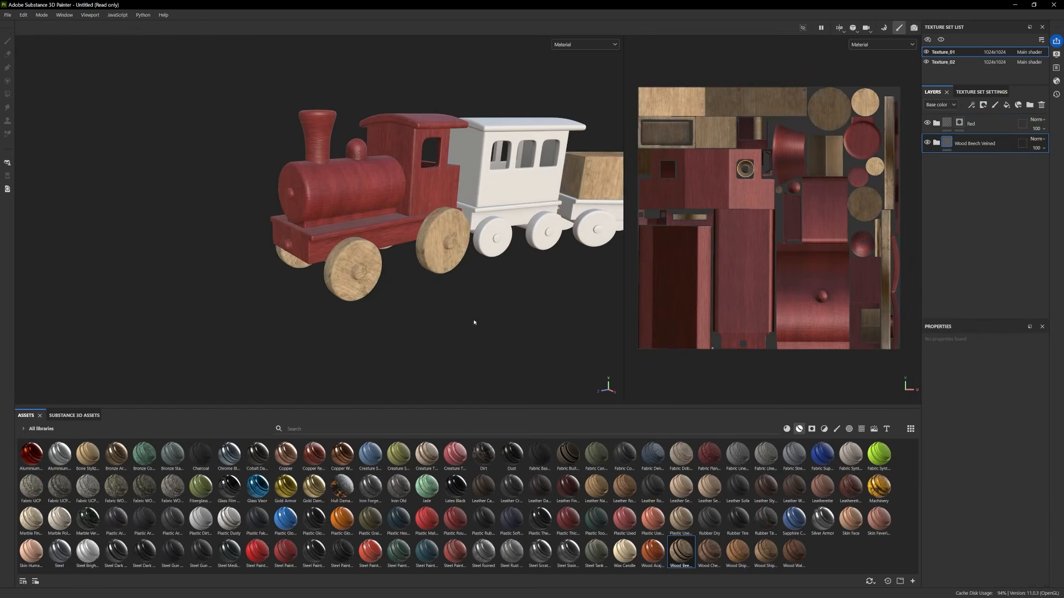
{"action": "mouse_move", "coordinate": [472, 321]}
{"action": "left_mouse_down", "text": "alt"}
{"action": "mouse_move", "coordinate": [409, 312]}
{"action": "mouse_move", "coordinate": [452, 324]}
{"action": "left_mouse_up", "text": "alt"}
{"action": "middle_click_drag", "start_coordinate": [421, 326], "coordinate": [446, 307], "text": "alt"}
{"action": "left_click", "coordinate": [937, 143]}
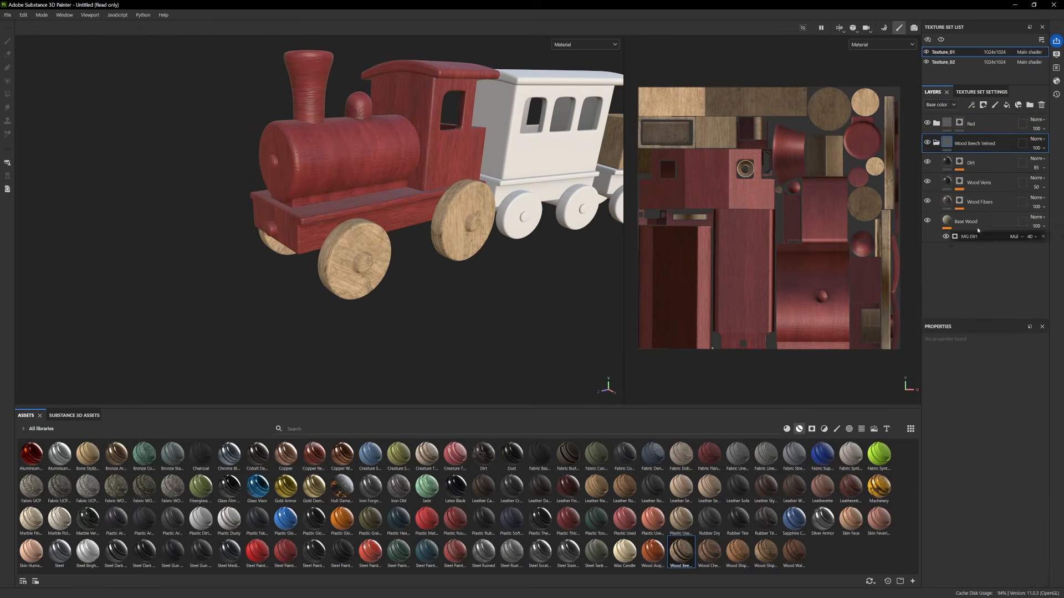
{"action": "left_click_drag", "start_coordinate": [399, 327], "coordinate": [358, 312], "text": "alt"}
{"action": "right_click_drag", "start_coordinate": [357, 312], "coordinate": [421, 305], "text": "alt"}
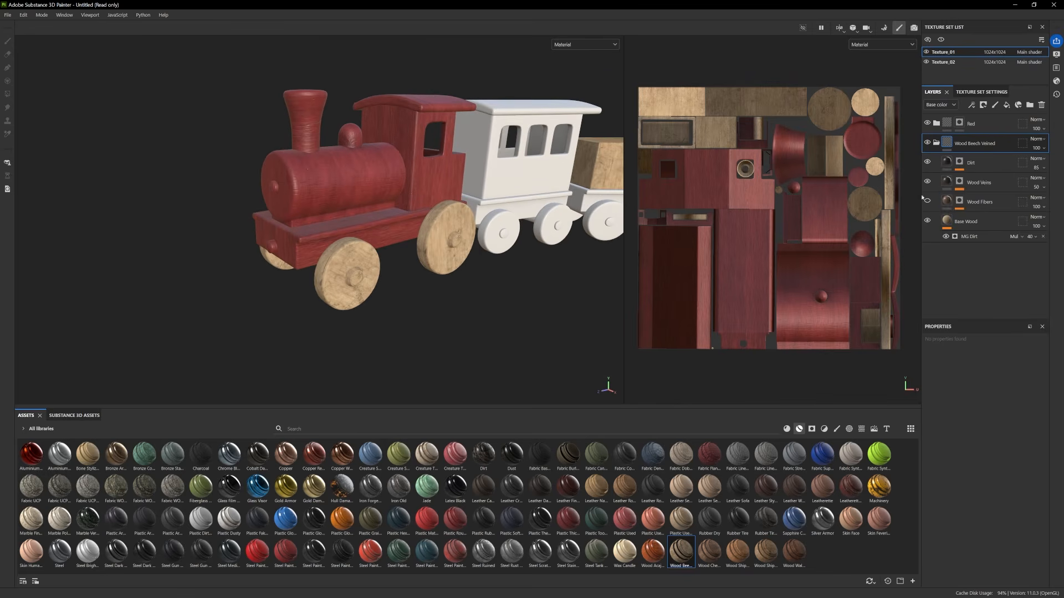
Recolor the Base Wood layer of the Wood Beech Veined folder to a muted yellow, about AB8F51
{"action": "left_click", "coordinate": [967, 221]}
{"action": "left_click", "coordinate": [973, 509]}
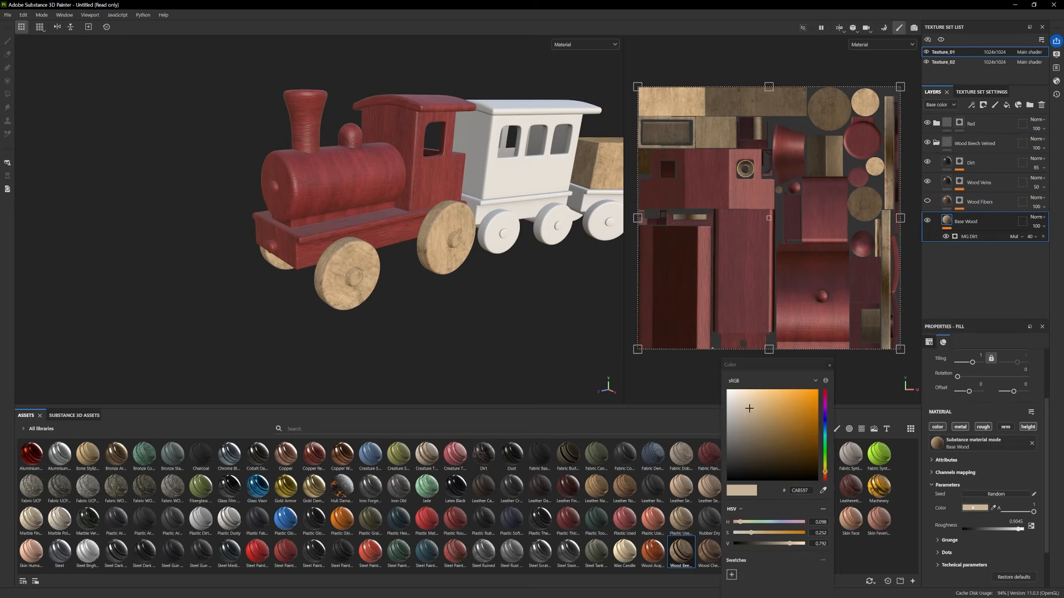
{"action": "left_click", "coordinate": [787, 415]}
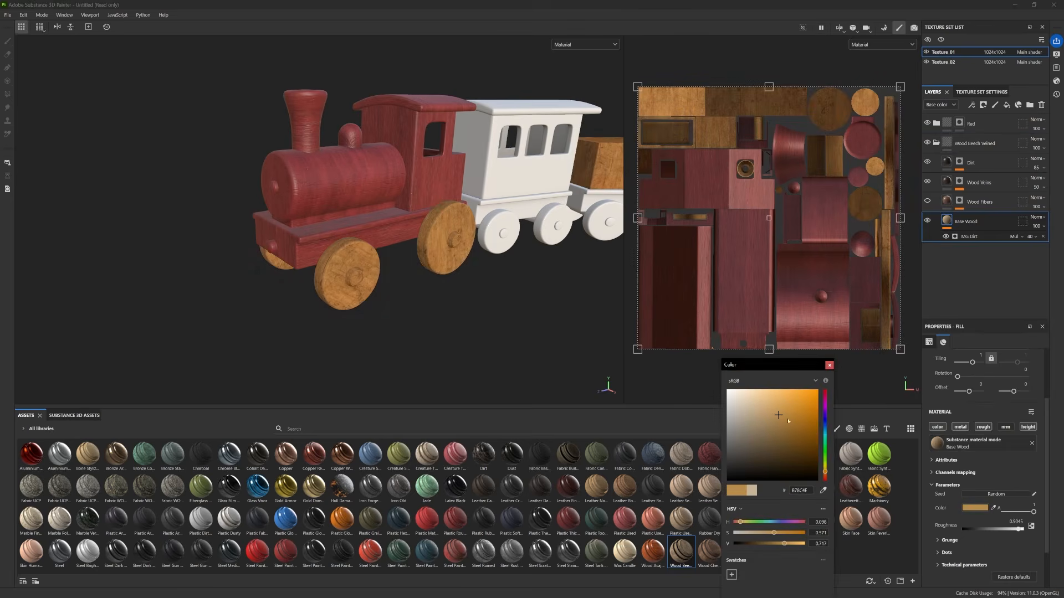
{"action": "left_click", "coordinate": [823, 491]}
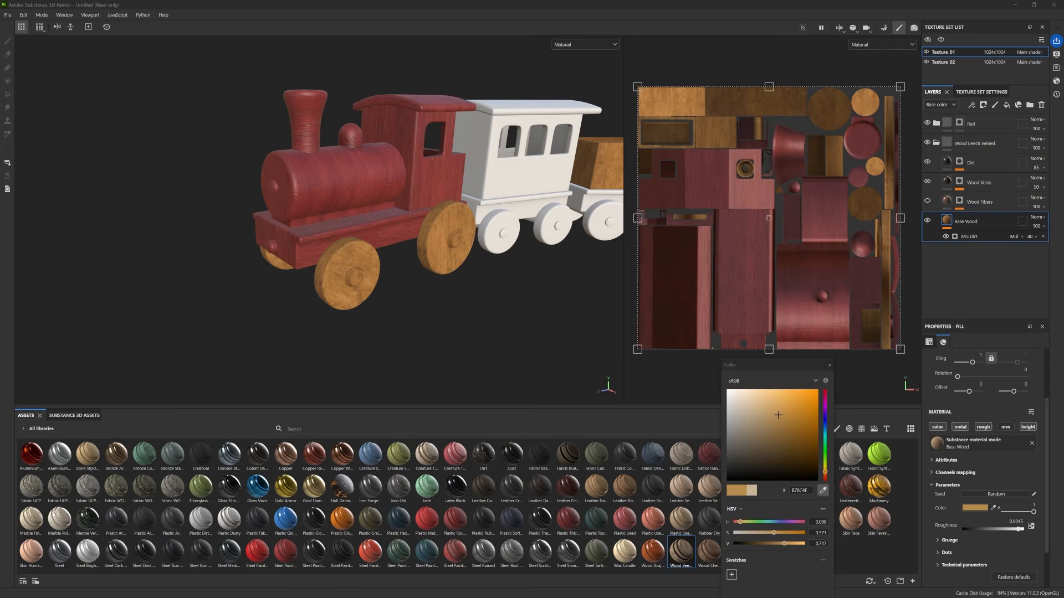
{"action": "left_click", "coordinate": [787, 411]}
{"action": "left_click", "coordinate": [776, 424]}
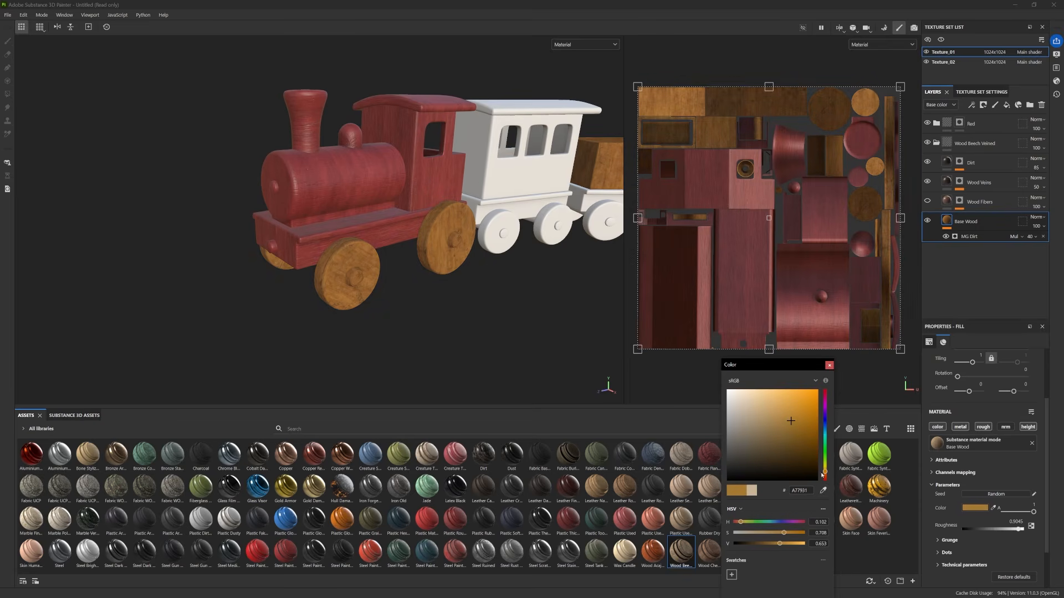
{"action": "left_click_drag", "start_coordinate": [826, 472], "coordinate": [827, 470]}
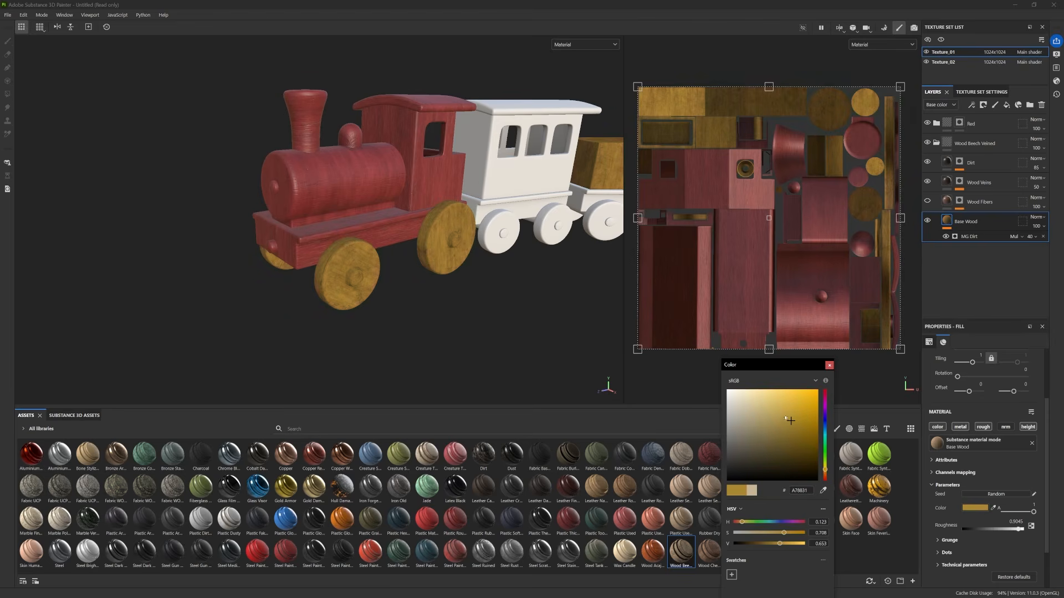
{"action": "mouse_move", "coordinate": [786, 418]}
{"action": "left_mouse_down"}
{"action": "mouse_move", "coordinate": [785, 404]}
{"action": "mouse_move", "coordinate": [785, 421]}
{"action": "left_mouse_up"}
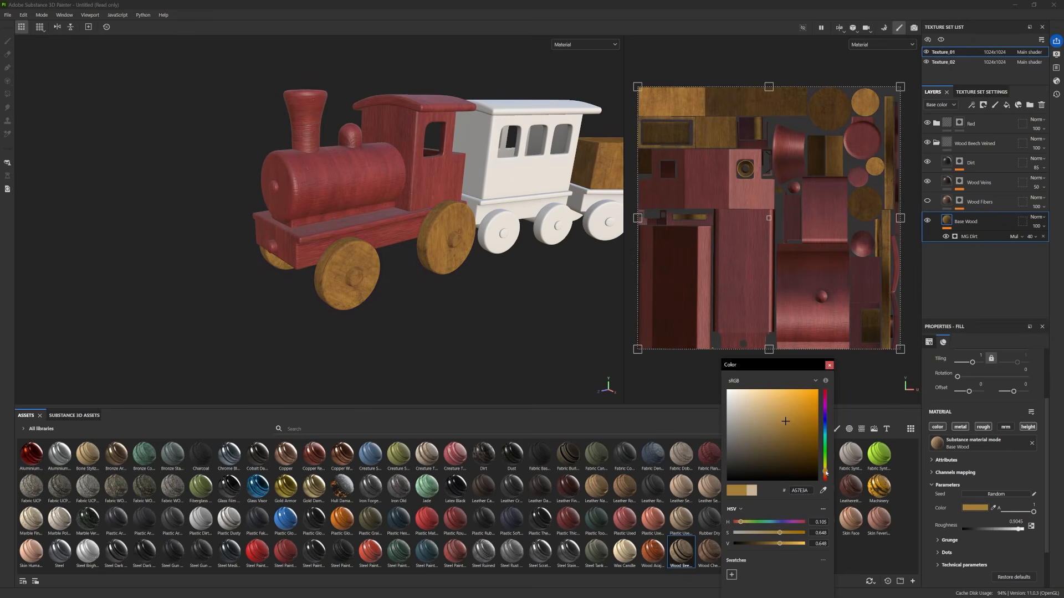
{"action": "left_click_drag", "start_coordinate": [785, 421], "coordinate": [775, 421]}
{"action": "scroll", "coordinate": [377, 283], "scroll_direction": "down", "scroll_amount": 3}
{"action": "left_click_drag", "start_coordinate": [366, 286], "coordinate": [393, 285], "text": "alt"}
{"action": "right_click_drag", "start_coordinate": [392, 285], "coordinate": [523, 358], "text": "alt"}
{"action": "left_click", "coordinate": [775, 419]}
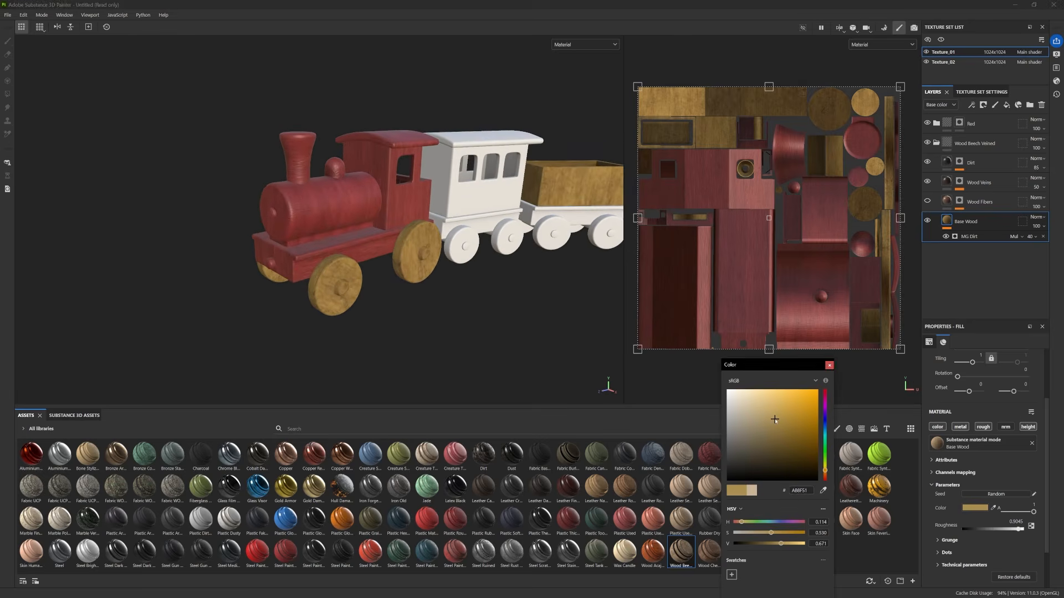
Rename the recolored Wood Beech Veined folder as Yellow and add a black mask to it
{"action": "double_click", "coordinate": [978, 143]}
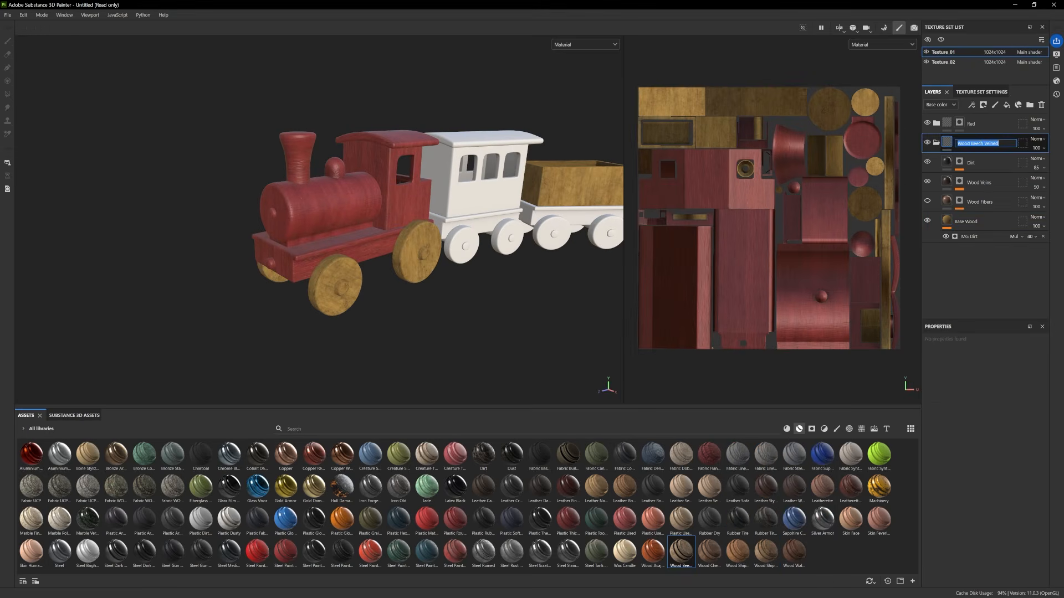
{"action": "type", "text": "V"}
{"action": "left_click", "coordinate": [936, 143]}
{"action": "right_click", "coordinate": [961, 143]}
{"action": "left_click", "coordinate": [972, 157]}
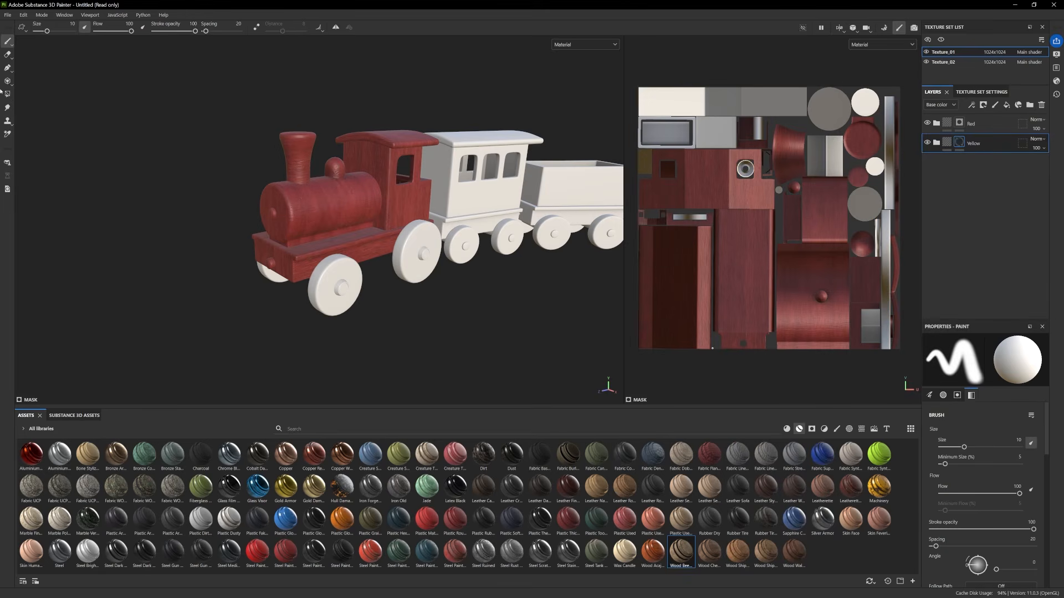
Fill the locomotive's wheel discs into the Yellow mask, leaving out the hubs, and check them from several angles
{"action": "left_click", "coordinate": [333, 306]}
{"action": "left_click", "coordinate": [421, 261]}
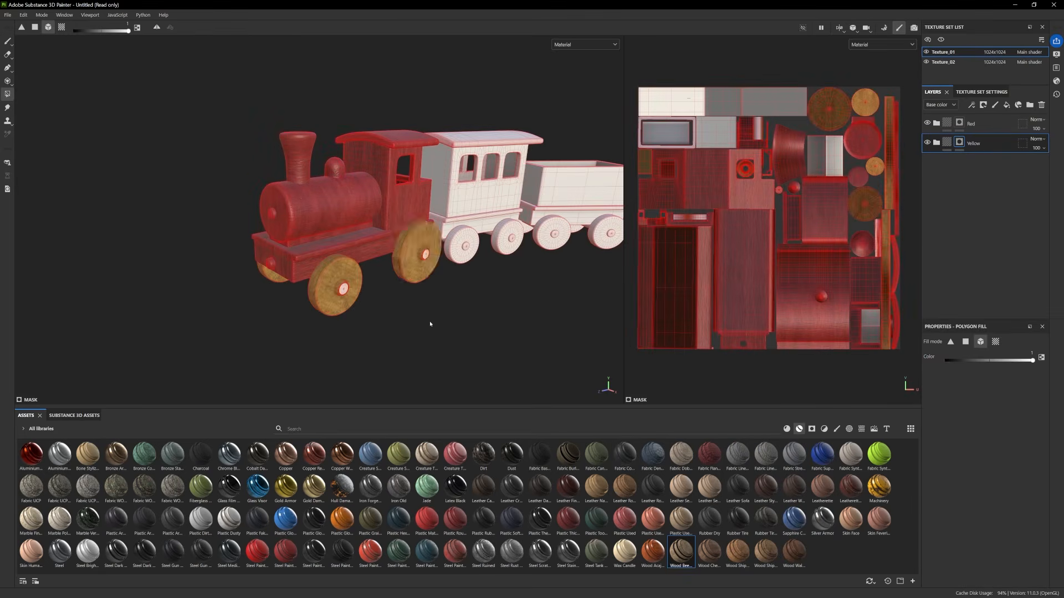
{"action": "left_click_drag", "start_coordinate": [430, 324], "coordinate": [363, 292], "text": "alt"}
{"action": "mouse_move", "coordinate": [362, 349]}
{"action": "left_mouse_down", "text": "alt"}
{"action": "mouse_move", "coordinate": [309, 293]}
{"action": "mouse_move", "coordinate": [441, 309]}
{"action": "mouse_move", "coordinate": [295, 319]}
{"action": "mouse_move", "coordinate": [405, 333]}
{"action": "left_mouse_up", "text": "alt"}
{"action": "left_click", "coordinate": [8, 42]}
{"action": "mouse_move", "coordinate": [350, 264]}
{"action": "left_mouse_down", "text": "alt"}
{"action": "mouse_move", "coordinate": [369, 321]}
{"action": "mouse_move", "coordinate": [345, 329]}
{"action": "left_mouse_up", "text": "alt"}
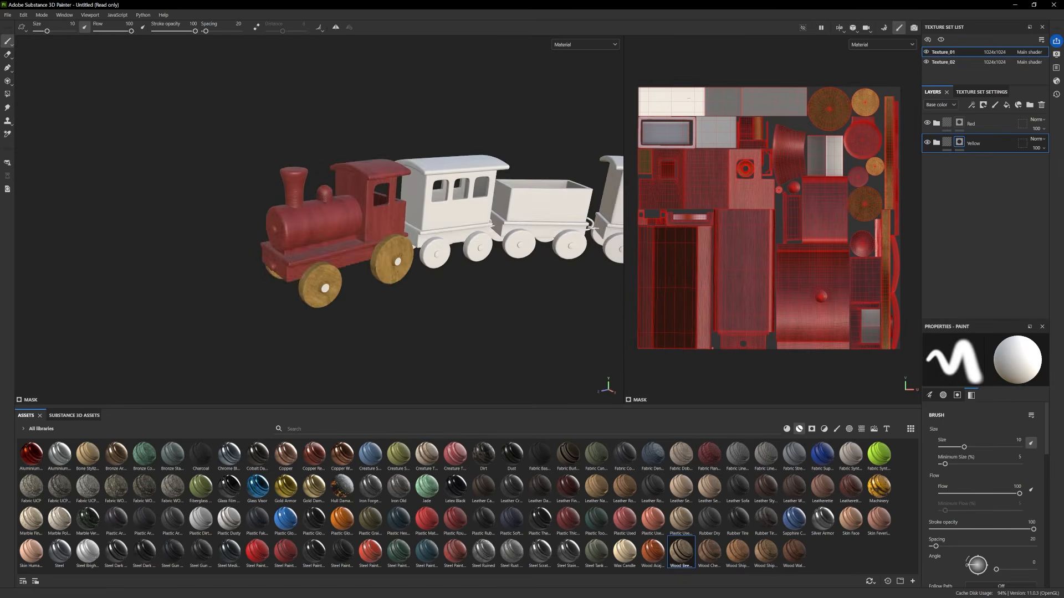
{"action": "mouse_move", "coordinate": [463, 331]}
{"action": "left_mouse_down", "text": "alt"}
{"action": "mouse_move", "coordinate": [491, 315]}
{"action": "mouse_move", "coordinate": [323, 305]}
{"action": "mouse_move", "coordinate": [452, 325]}
{"action": "left_mouse_up", "text": "alt"}
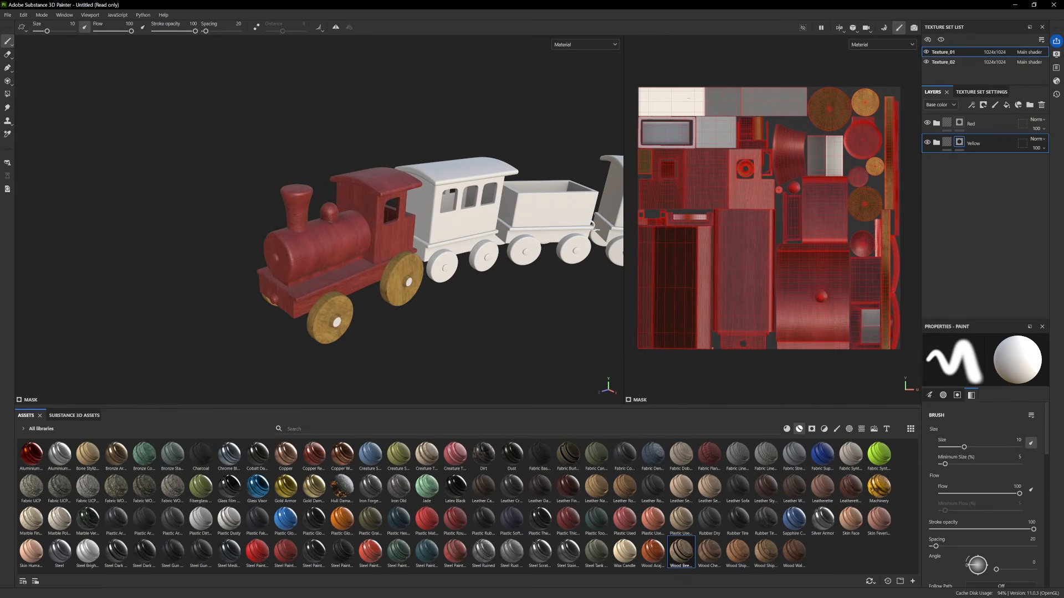
{"action": "left_click_drag", "start_coordinate": [366, 302], "coordinate": [464, 313], "text": "alt"}
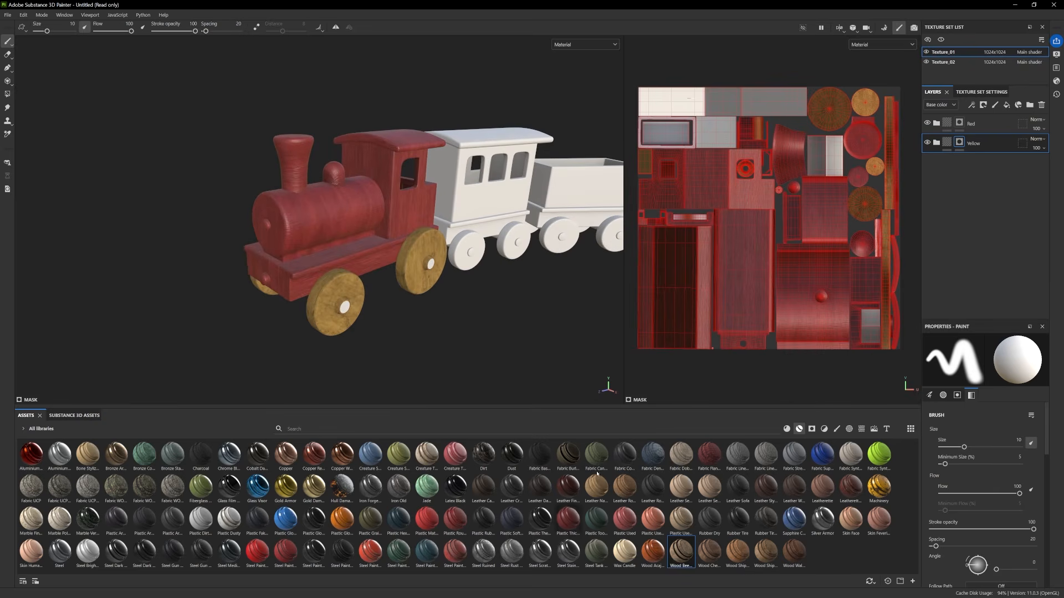
Add another Wood Beech Veined smart material beneath the Yellow folder and hide its Wood Fibers layer
{"action": "left_click_drag", "start_coordinate": [765, 551], "coordinate": [946, 244]}
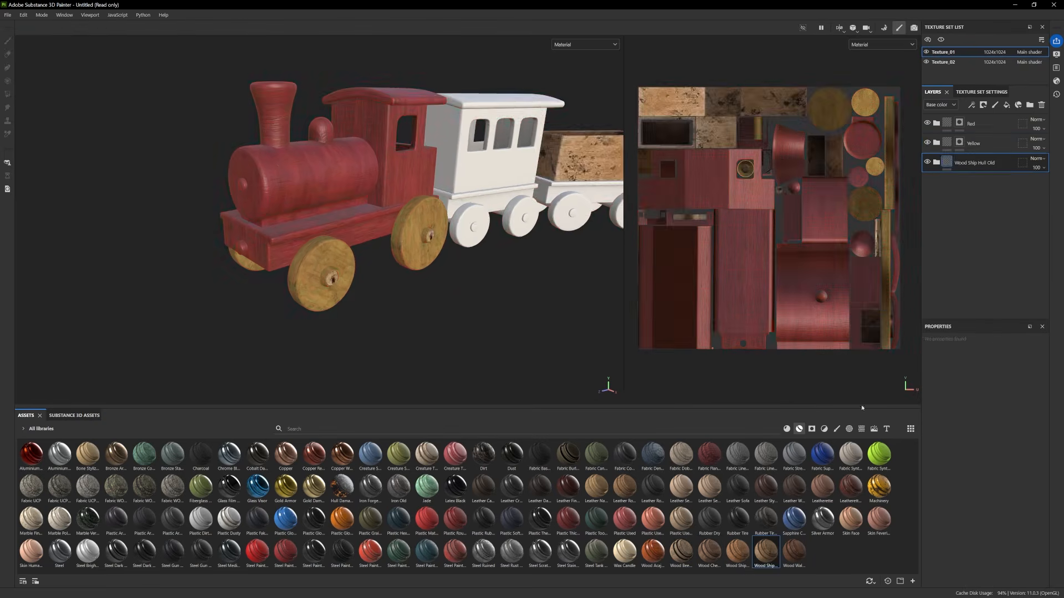
{"action": "key", "text": "ctrl+z"}
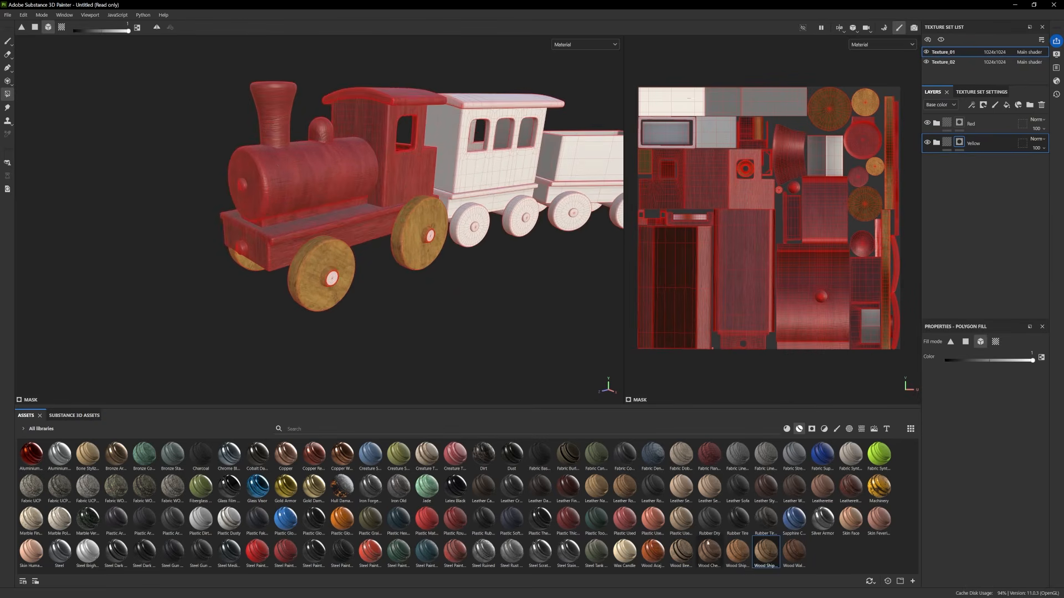
{"action": "left_click_drag", "start_coordinate": [681, 551], "coordinate": [1008, 258]}
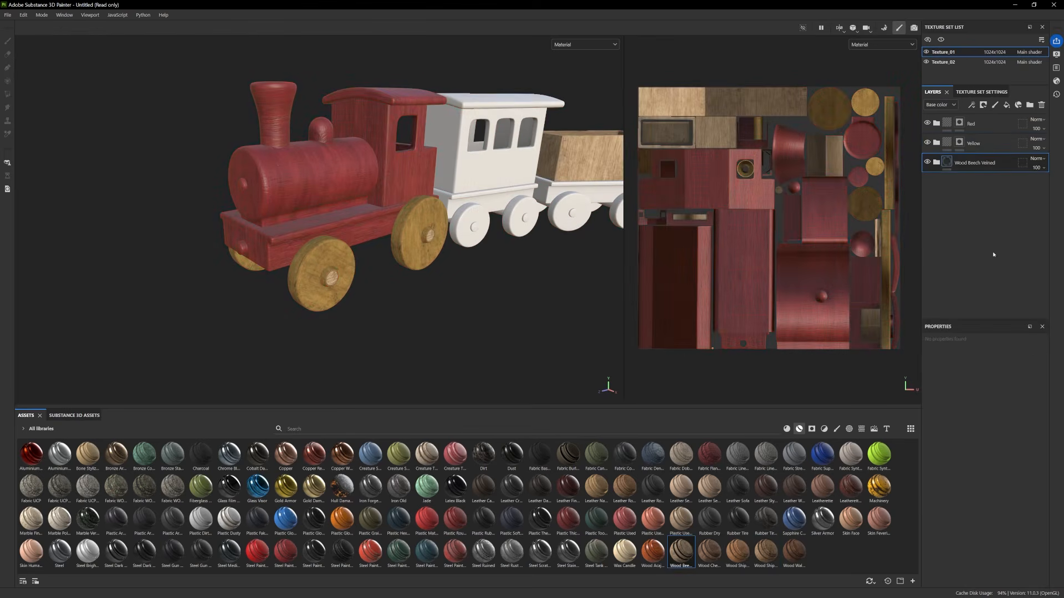
{"action": "left_click", "coordinate": [936, 162]}
{"action": "left_click", "coordinate": [928, 221]}
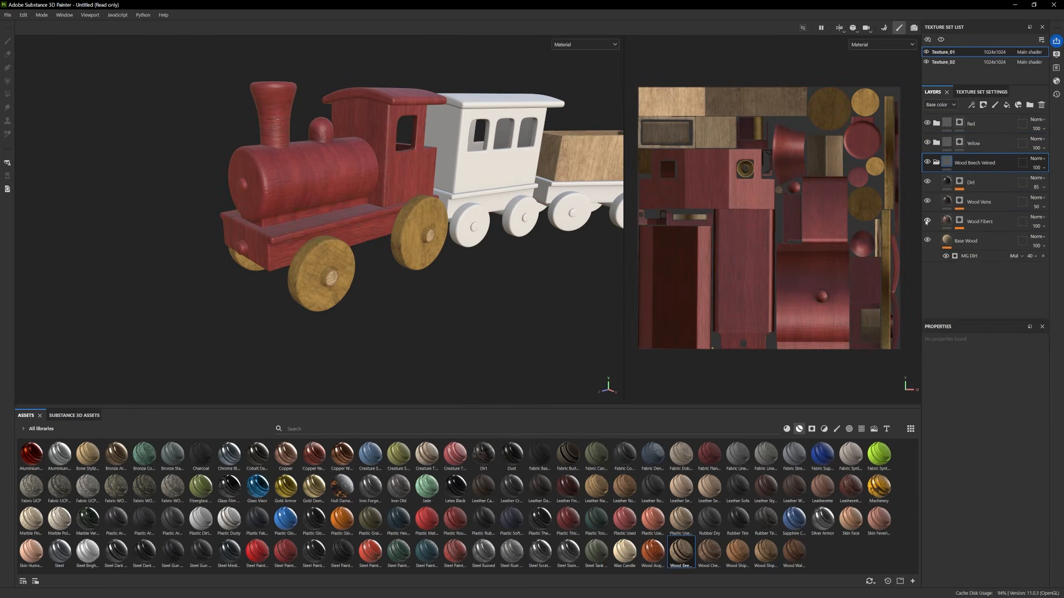
Recolor the Base Wood layer of the new Wood Beech Veined folder to a dark brown, about 7B684C
{"action": "left_click", "coordinate": [948, 241]}
{"action": "left_click", "coordinate": [975, 508]}
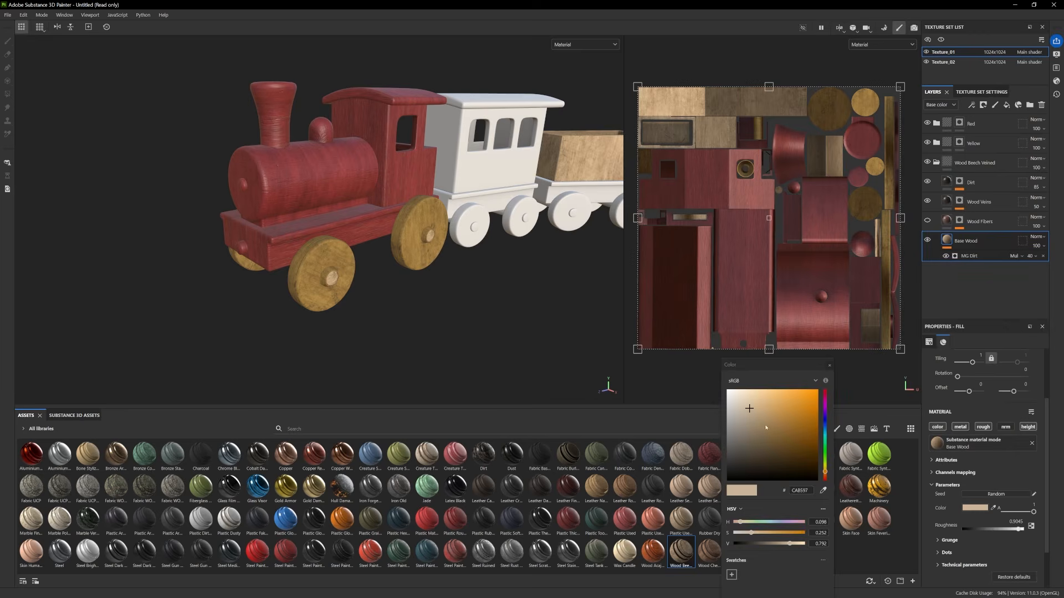
{"action": "left_click", "coordinate": [766, 429]}
{"action": "left_click_drag", "start_coordinate": [761, 430], "coordinate": [762, 436]}
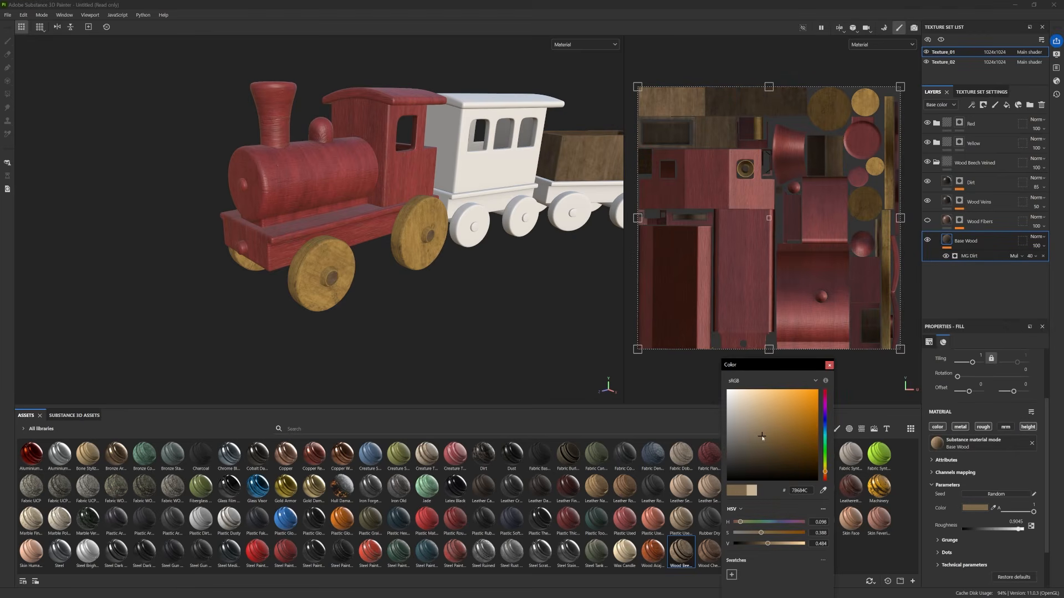
{"action": "left_click", "coordinate": [936, 162]}
Rename the dark brown Wood Beech Veined folder as Hub and add a black mask to it
{"action": "double_click", "coordinate": [971, 163]}
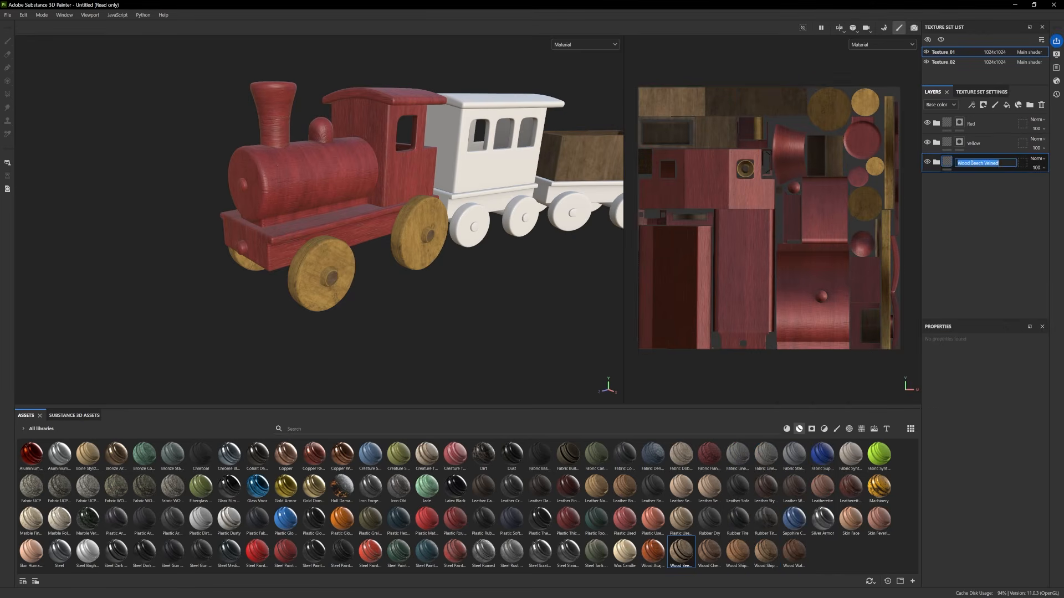
{"action": "type", "text": "Hub"}
{"action": "key", "text": "Return"}
{"action": "right_click", "coordinate": [975, 168]}
{"action": "left_click", "coordinate": [978, 183]}
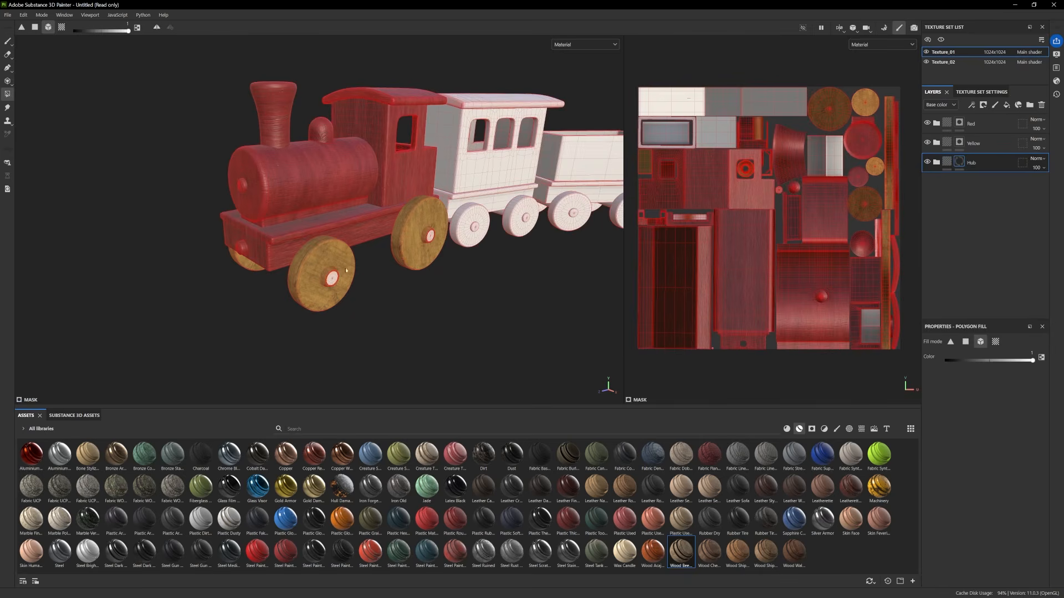
Fill the locomotive's wheel hubs into the Hub mask and check them on the model
{"action": "left_click", "coordinate": [332, 280]}
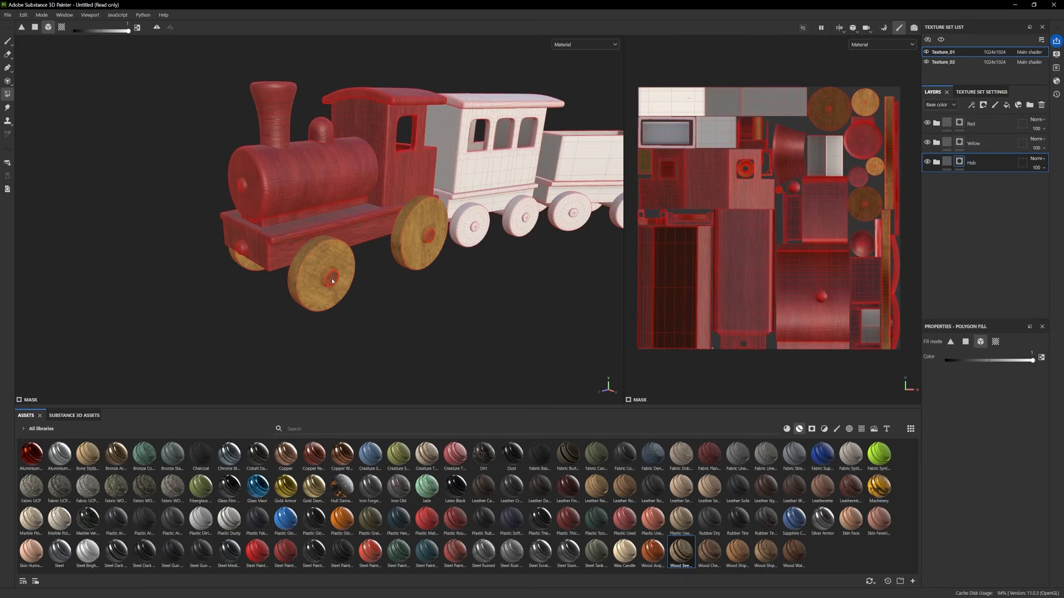
{"action": "left_click", "coordinate": [5, 43]}
{"action": "scroll", "coordinate": [423, 297], "scroll_direction": "down", "scroll_amount": 3}
{"action": "middle_click_drag", "start_coordinate": [417, 294], "coordinate": [326, 310], "text": "alt"}
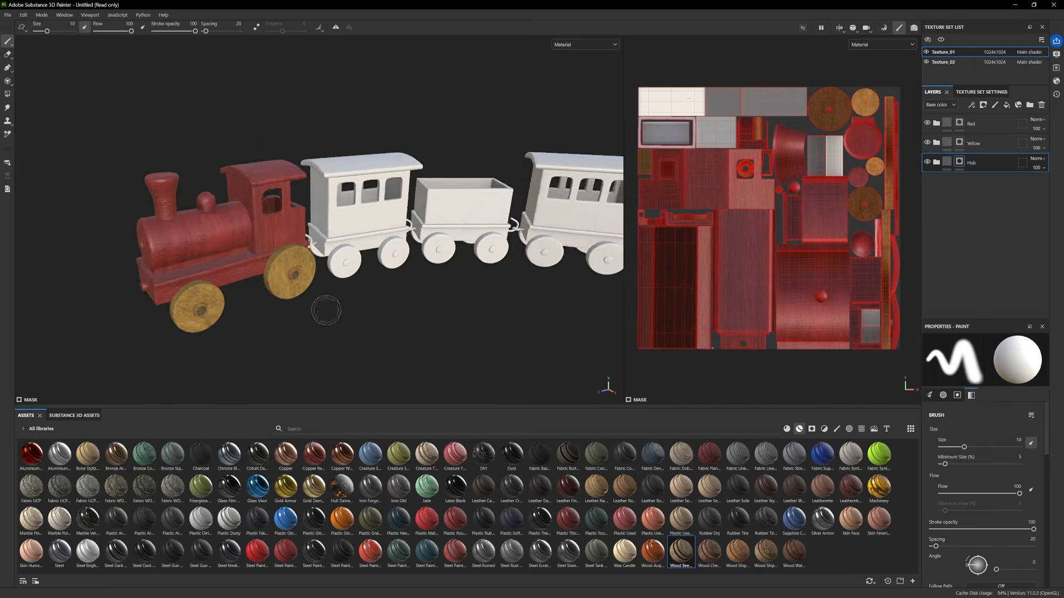
{"action": "left_click_drag", "start_coordinate": [326, 310], "coordinate": [375, 291], "text": "ctrl+alt"}
{"action": "scroll", "coordinate": [375, 292], "scroll_direction": "up", "scroll_amount": 2}
{"action": "left_click", "coordinate": [8, 94]}
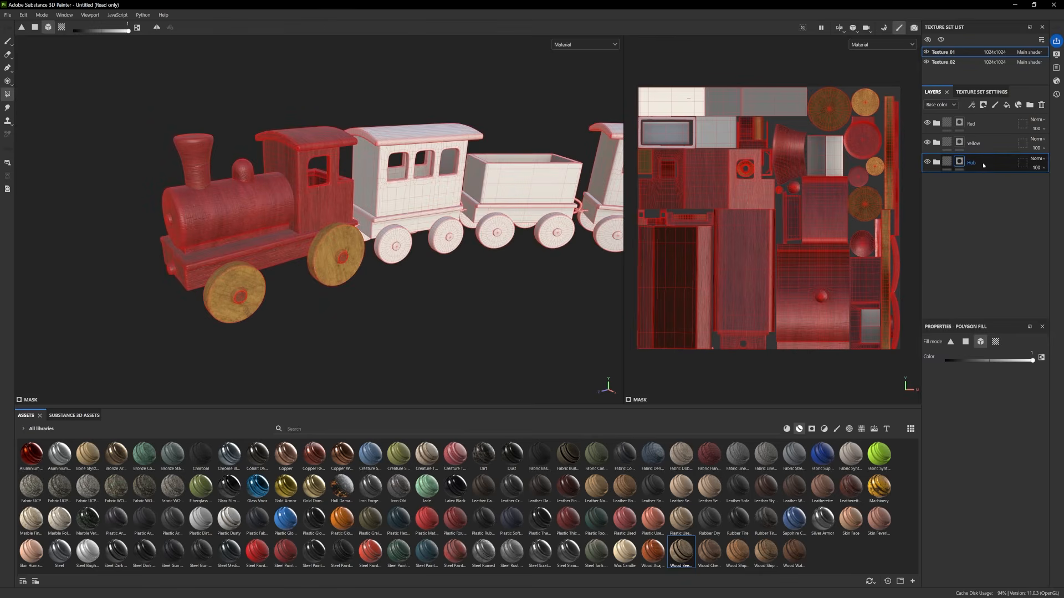
Switch to the Texture_02 set and paste the copied Hub folder into its layer stack
{"action": "left_click", "coordinate": [943, 62]}
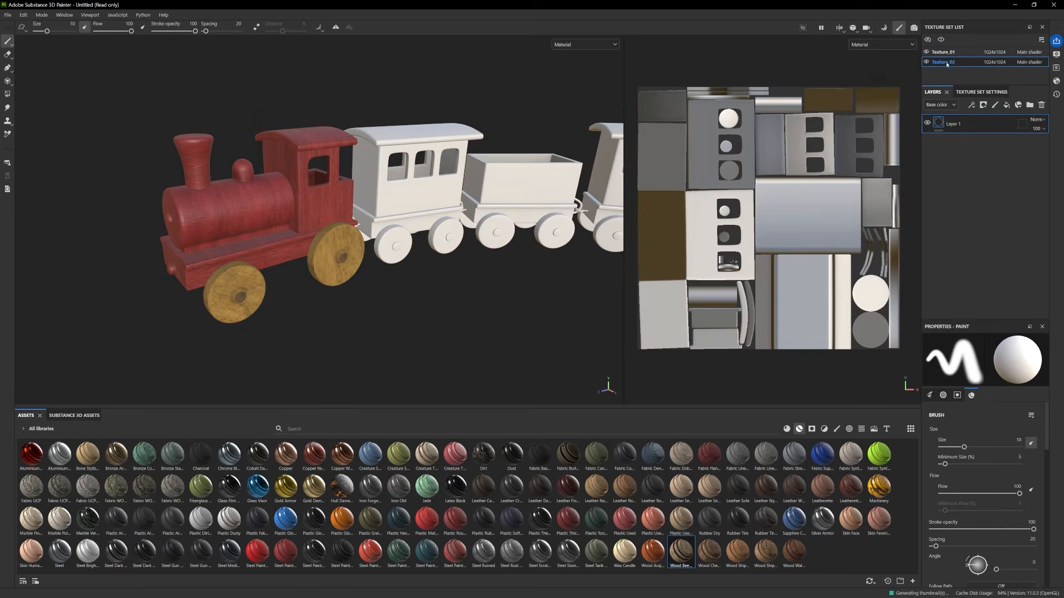
{"action": "key", "text": "ctrl+v"}
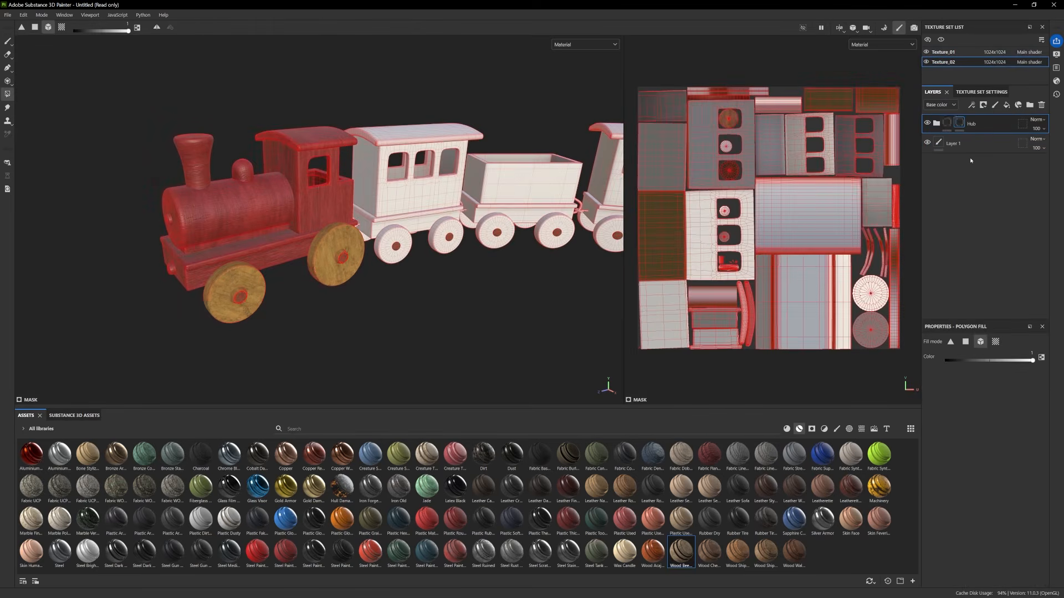
{"action": "left_click", "coordinate": [7, 41]}
{"action": "mouse_move", "coordinate": [494, 285]}
{"action": "left_mouse_down", "text": "alt"}
{"action": "mouse_move", "coordinate": [224, 238]}
{"action": "mouse_move", "coordinate": [368, 247]}
{"action": "mouse_move", "coordinate": [294, 232]}
{"action": "mouse_move", "coordinate": [294, 174]}
{"action": "left_mouse_up", "text": "alt"}
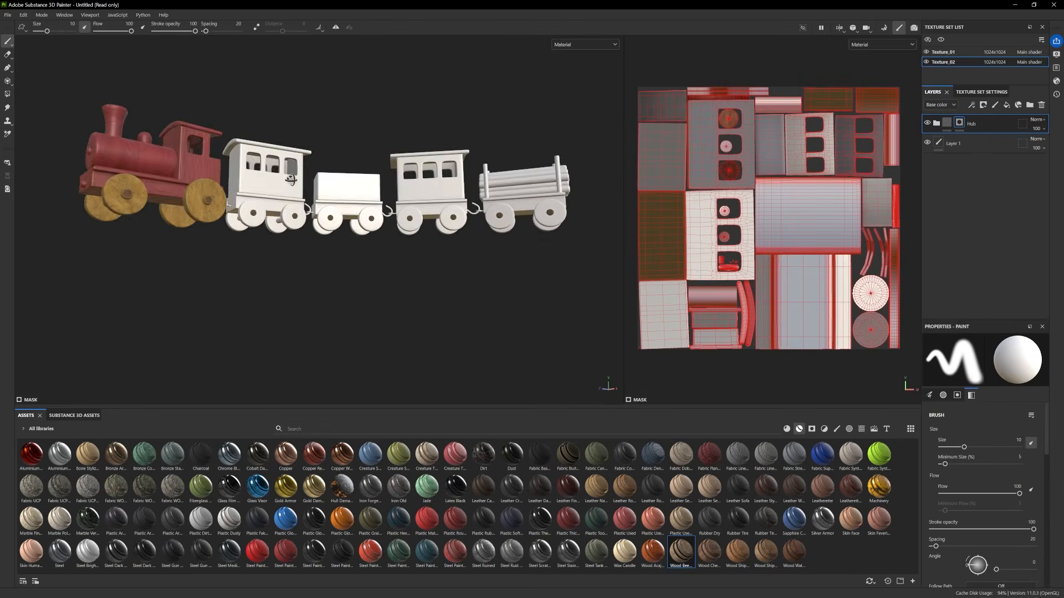
Fill the wagons' wheel axles into the Hub mask of Texture_02 with Polygon Fill
{"action": "middle_click_drag", "start_coordinate": [293, 174], "coordinate": [367, 213], "text": "ctrl+alt"}
{"action": "scroll", "coordinate": [354, 211], "scroll_direction": "up", "scroll_amount": 3}
{"action": "left_click", "coordinate": [7, 94]}
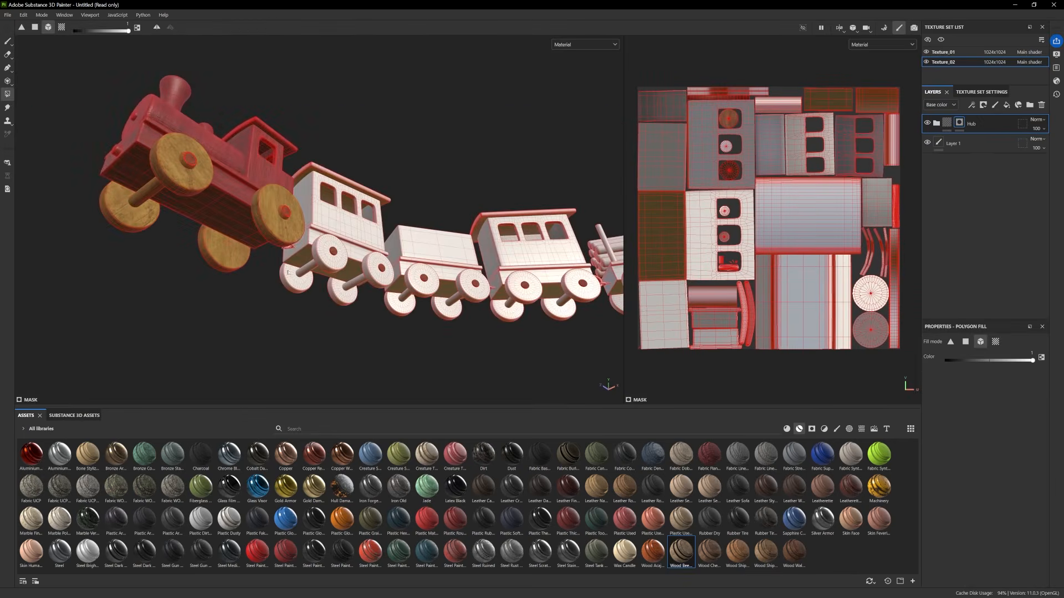
{"action": "left_click", "coordinate": [309, 266]}
{"action": "left_click", "coordinate": [7, 41]}
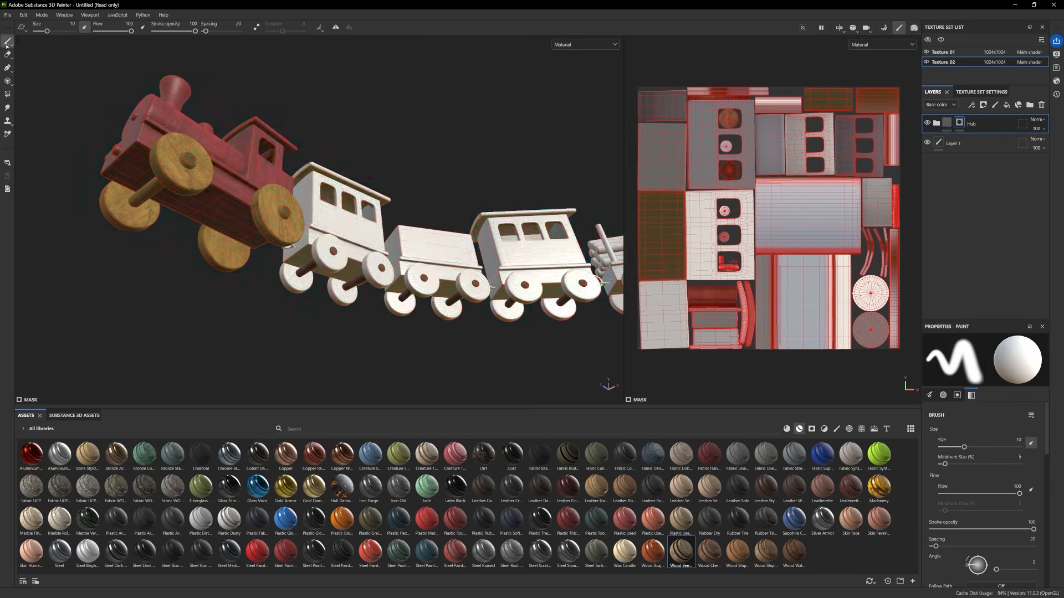
{"action": "mouse_move", "coordinate": [438, 242]}
{"action": "left_mouse_down", "text": "alt"}
{"action": "mouse_move", "coordinate": [332, 251]}
{"action": "mouse_move", "coordinate": [267, 277]}
{"action": "mouse_move", "coordinate": [297, 277]}
{"action": "mouse_move", "coordinate": [265, 259]}
{"action": "left_mouse_up", "text": "alt"}
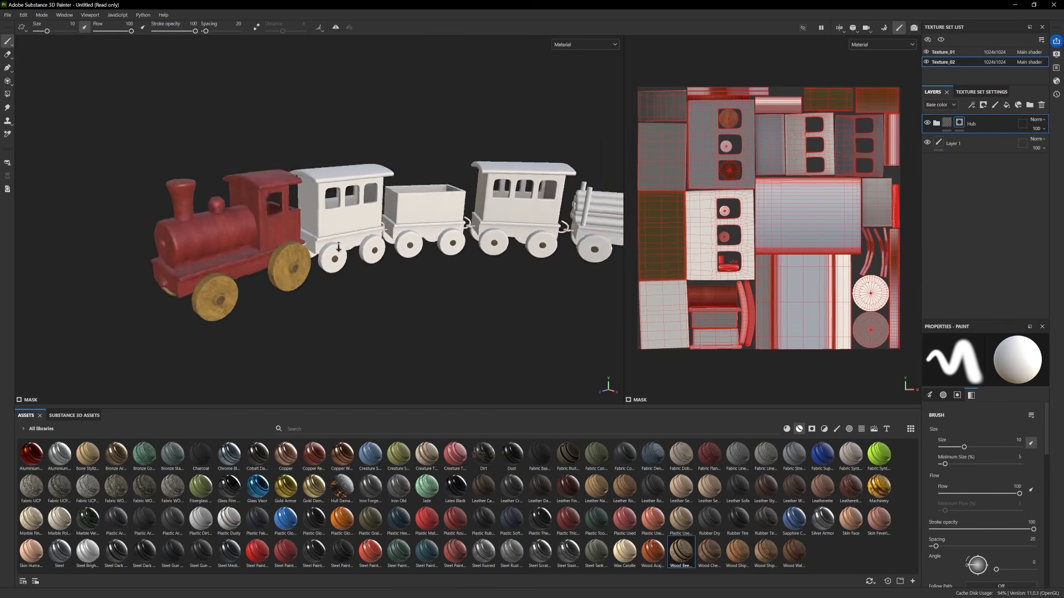
Try the Iron Forged Old smart material beneath Layer 1 in Texture_02 and view it on the first wagon
{"action": "scroll", "coordinate": [310, 260], "scroll_direction": "up", "scroll_amount": 2}
{"action": "left_click_drag", "start_coordinate": [333, 266], "coordinate": [302, 256], "text": "alt"}
{"action": "middle_click_drag", "start_coordinate": [355, 296], "coordinate": [428, 296], "text": "alt"}
{"action": "scroll", "coordinate": [429, 296], "scroll_direction": "up", "scroll_amount": 2}
{"action": "scroll", "coordinate": [429, 297], "scroll_direction": "up", "scroll_amount": 3}
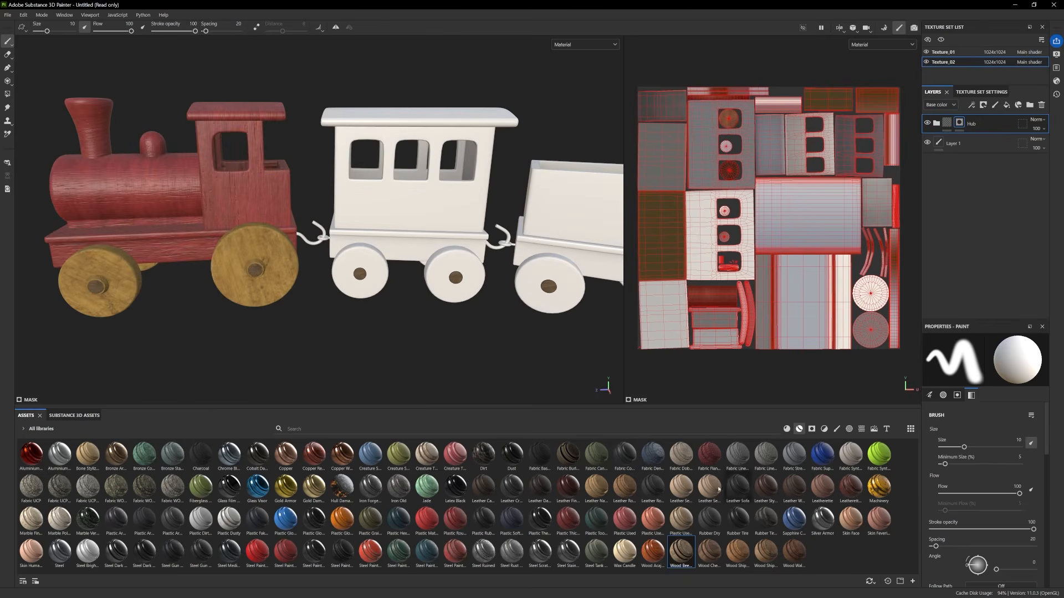
{"action": "middle_click_drag", "start_coordinate": [334, 311], "coordinate": [368, 333], "text": "alt"}
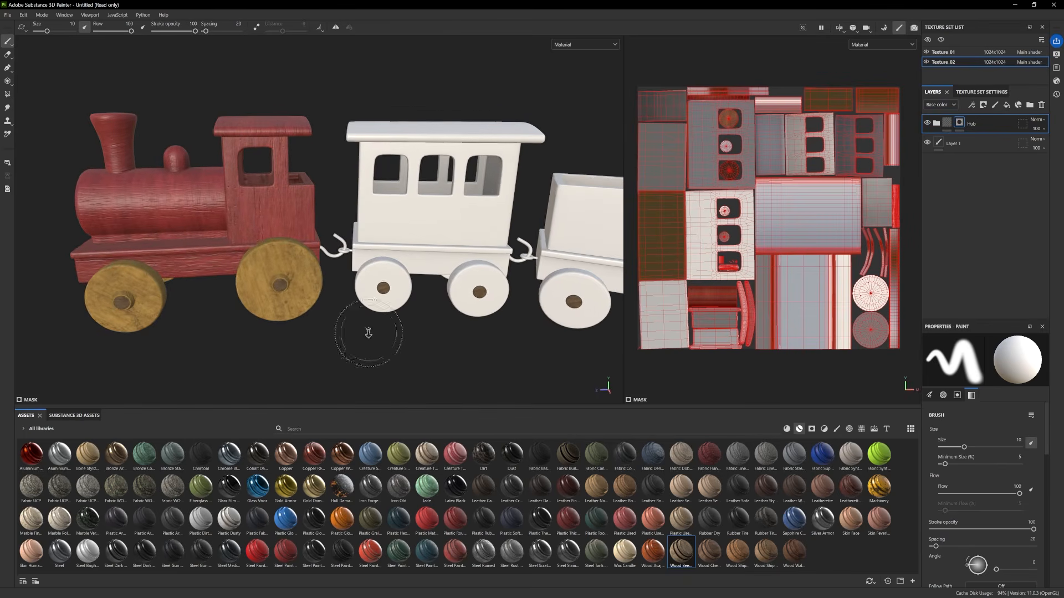
{"action": "scroll", "coordinate": [370, 334], "scroll_direction": "up", "scroll_amount": 1}
{"action": "left_click_drag", "start_coordinate": [370, 487], "coordinate": [981, 241]}
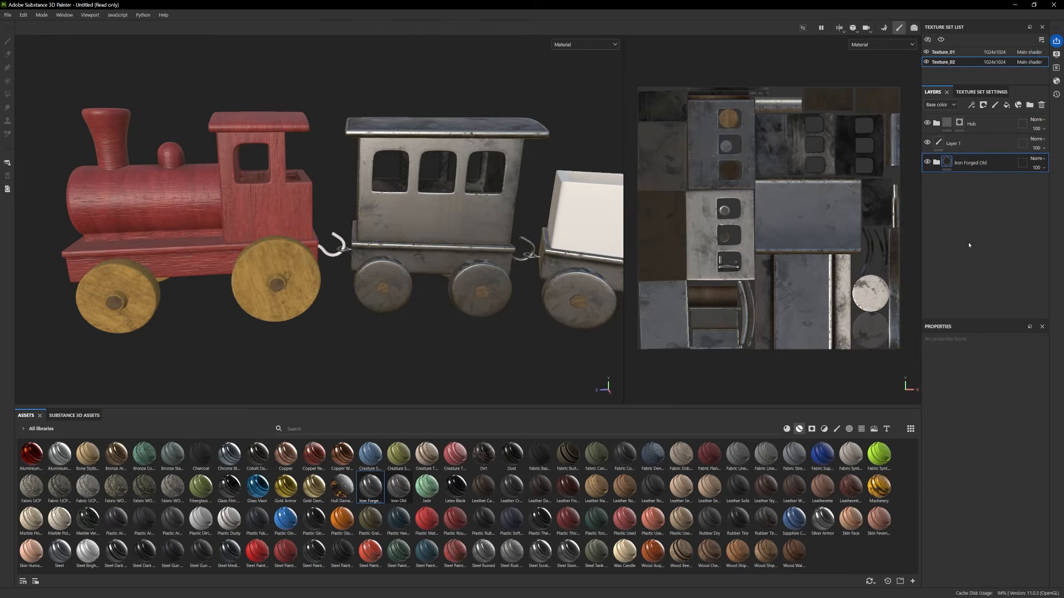
{"action": "left_click_drag", "start_coordinate": [302, 315], "coordinate": [322, 314], "text": "alt"}
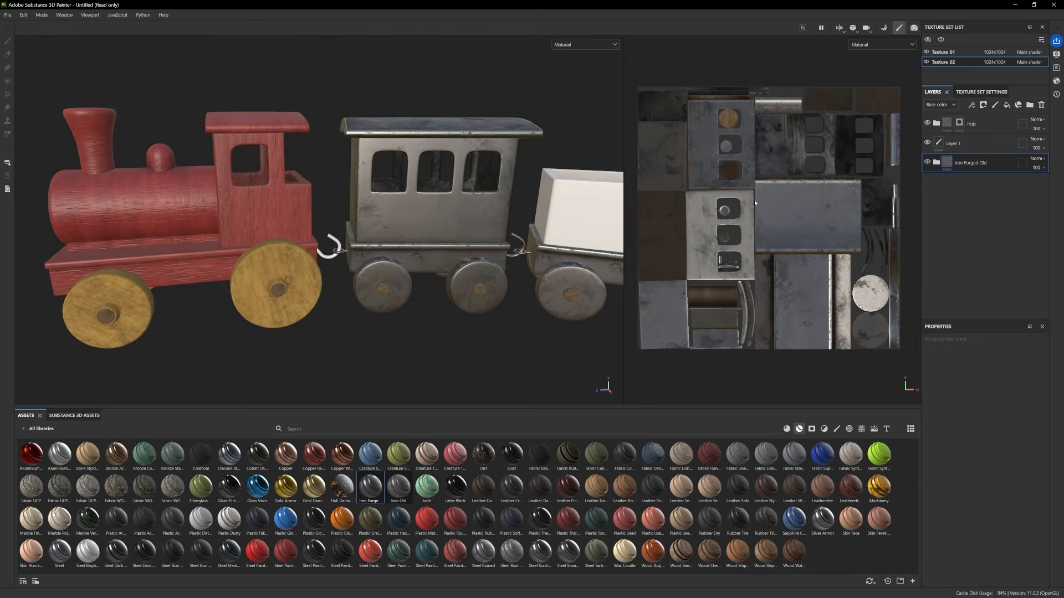
Try the Iron Forged Old smart material beneath the Hub folder in Texture_01 and undo it
{"action": "left_click", "coordinate": [947, 57]}
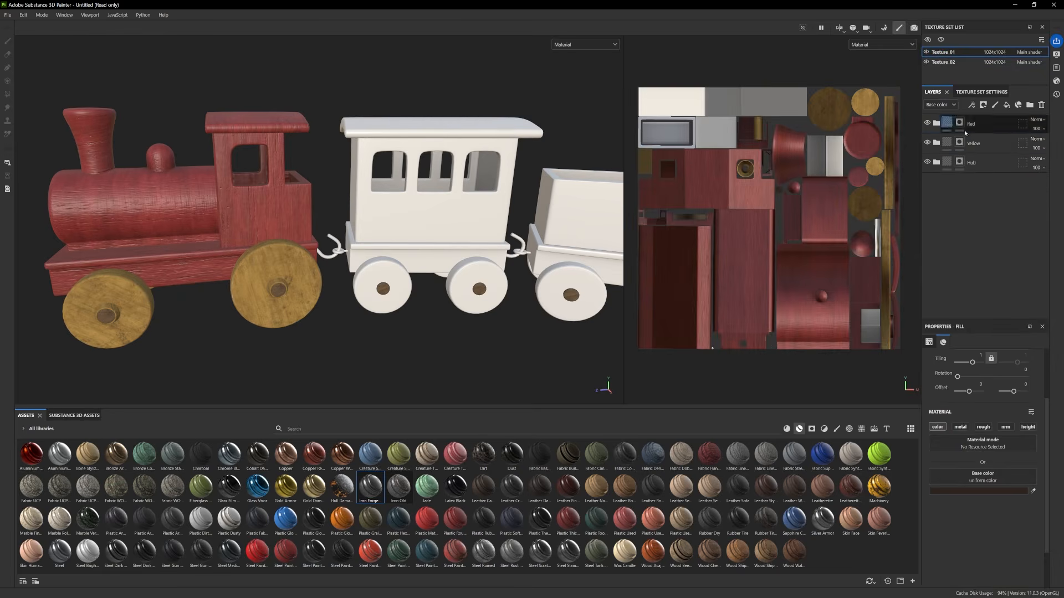
{"action": "left_click_drag", "start_coordinate": [370, 488], "coordinate": [986, 240]}
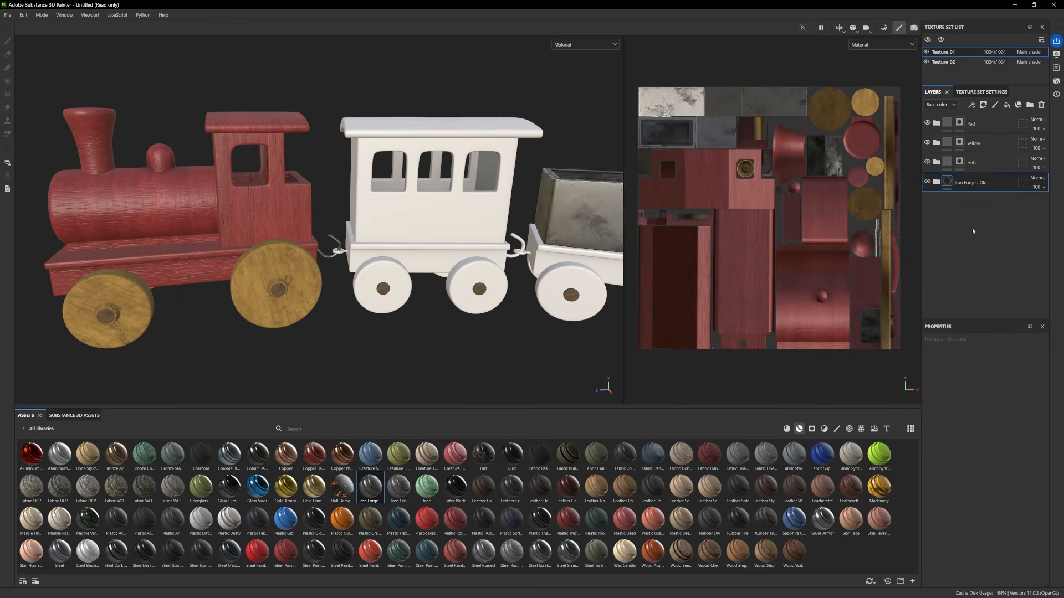
{"action": "left_click_drag", "start_coordinate": [334, 267], "coordinate": [343, 270], "text": "alt"}
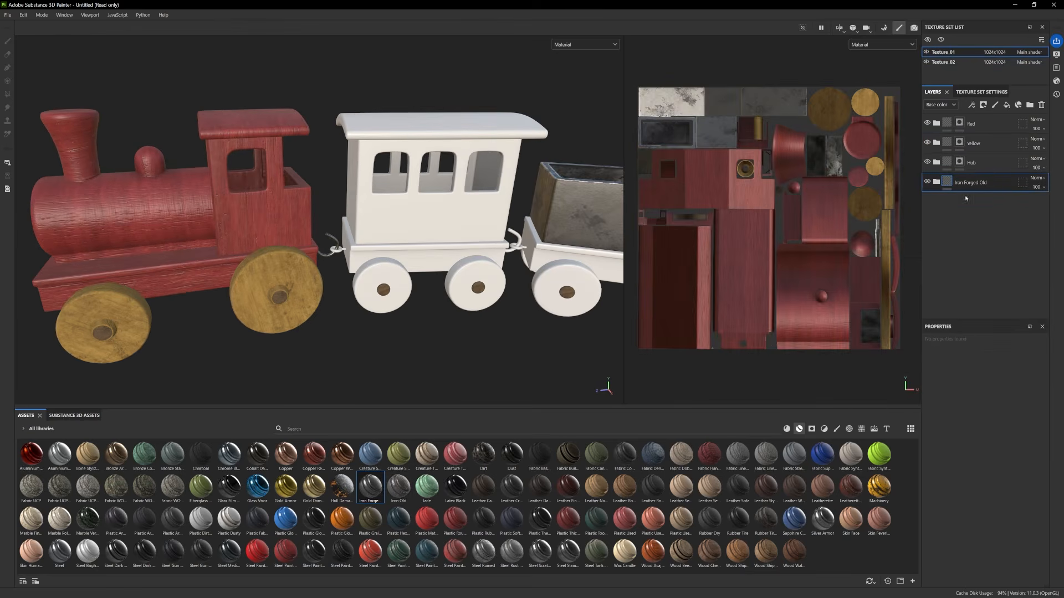
{"action": "key", "text": "ctrl+z"}
Add the Steel Stained smart material beneath the Hub folder in Texture_01 and give it a black mask
{"action": "left_click_drag", "start_coordinate": [568, 551], "coordinate": [962, 247]}
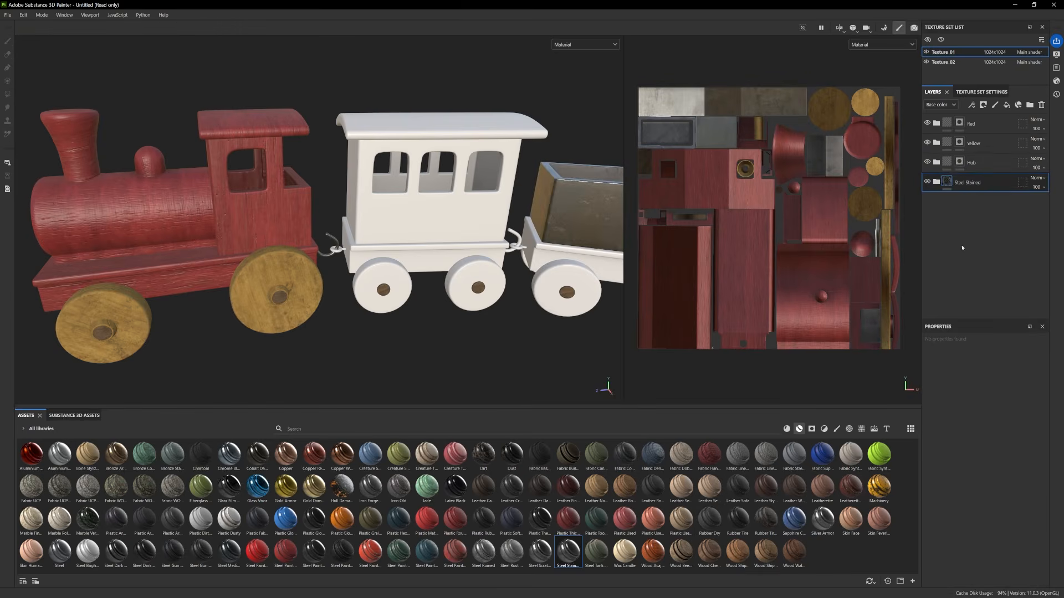
{"action": "right_click", "coordinate": [988, 181]}
{"action": "left_click", "coordinate": [990, 196]}
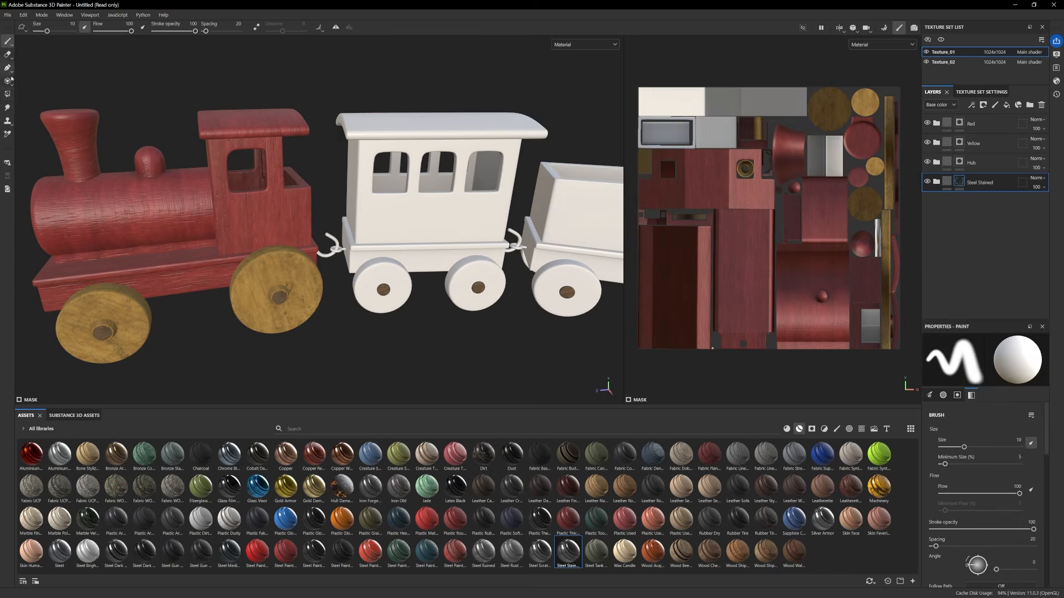
{"action": "left_click", "coordinate": [8, 94]}
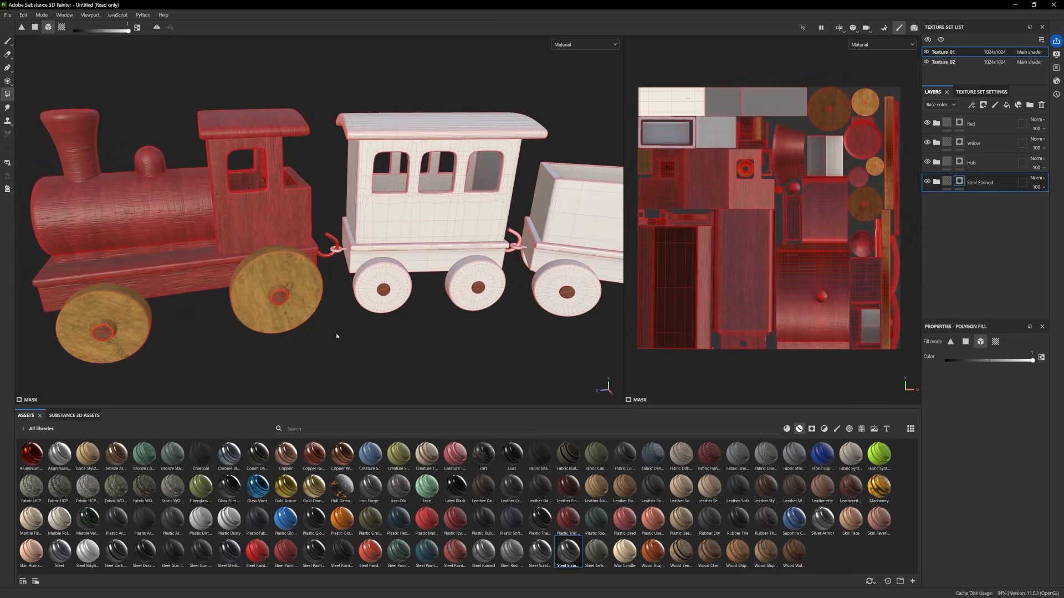
{"action": "key", "text": "1"}
{"action": "left_click_drag", "start_coordinate": [135, 170], "coordinate": [219, 310], "text": "alt"}
{"action": "scroll", "coordinate": [221, 188], "scroll_direction": "down", "scroll_amount": 3}
{"action": "right_click_drag", "start_coordinate": [333, 308], "coordinate": [412, 300], "text": "alt"}
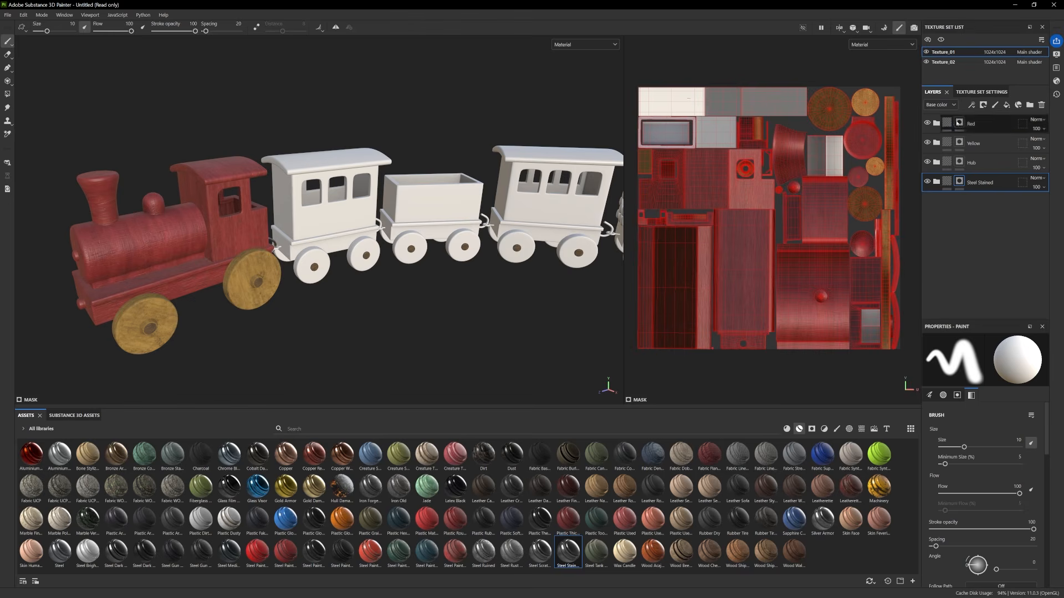
Copy the Red folder from Texture_01 into Texture_02 above Hub and delete the empty Layer 1 there
{"action": "left_click", "coordinate": [1003, 130]}
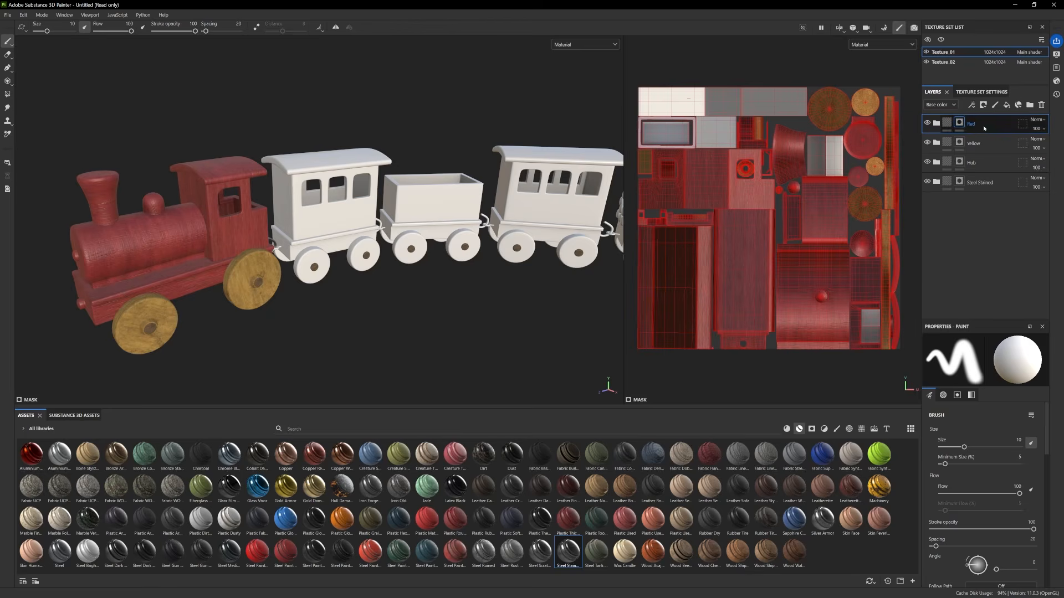
{"action": "left_click", "coordinate": [943, 62]}
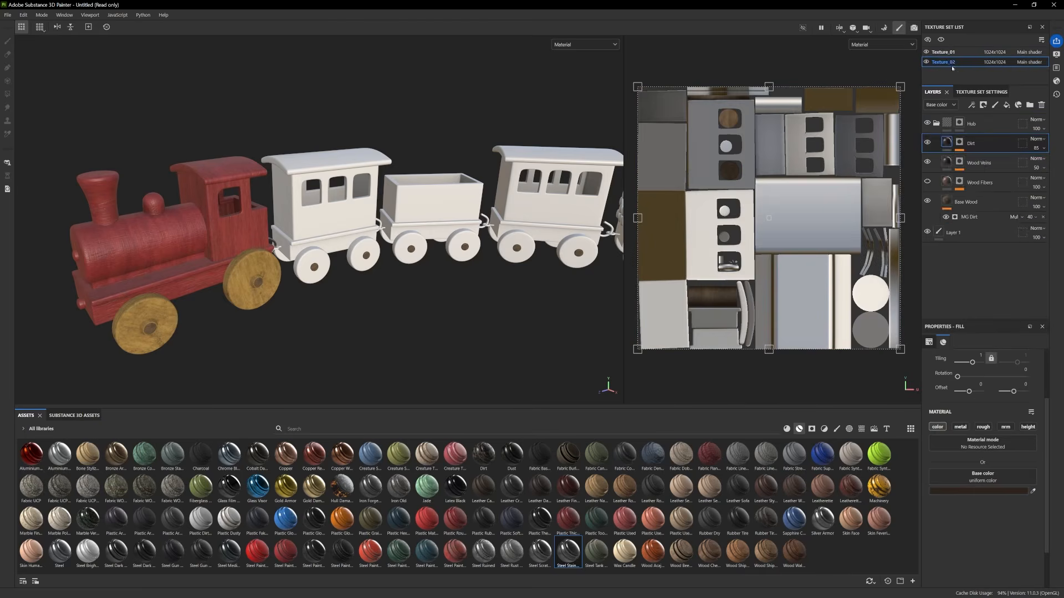
{"action": "left_click", "coordinate": [954, 147]}
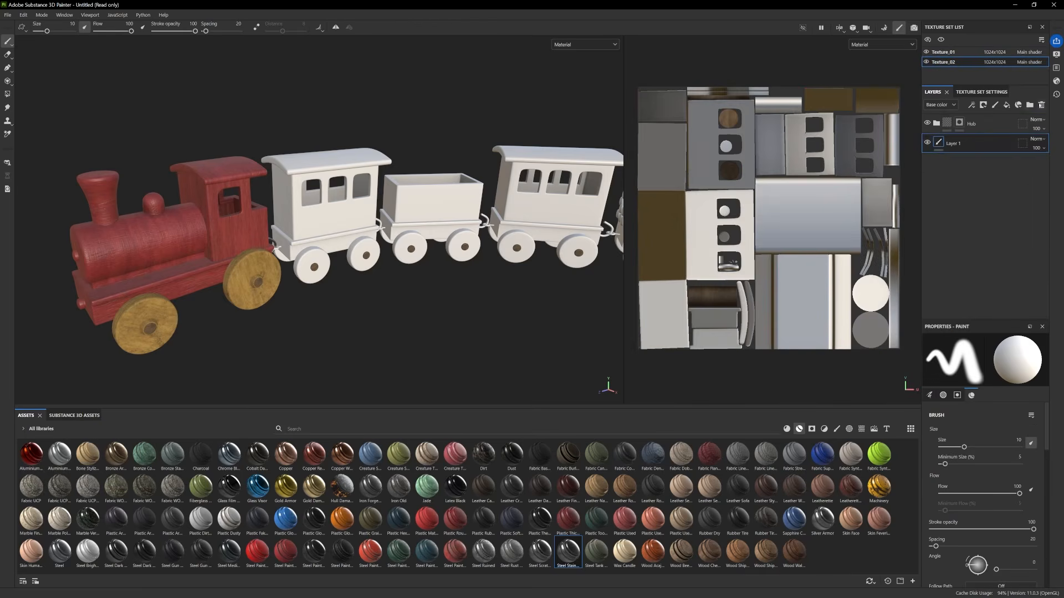
{"action": "key", "text": "Delete"}
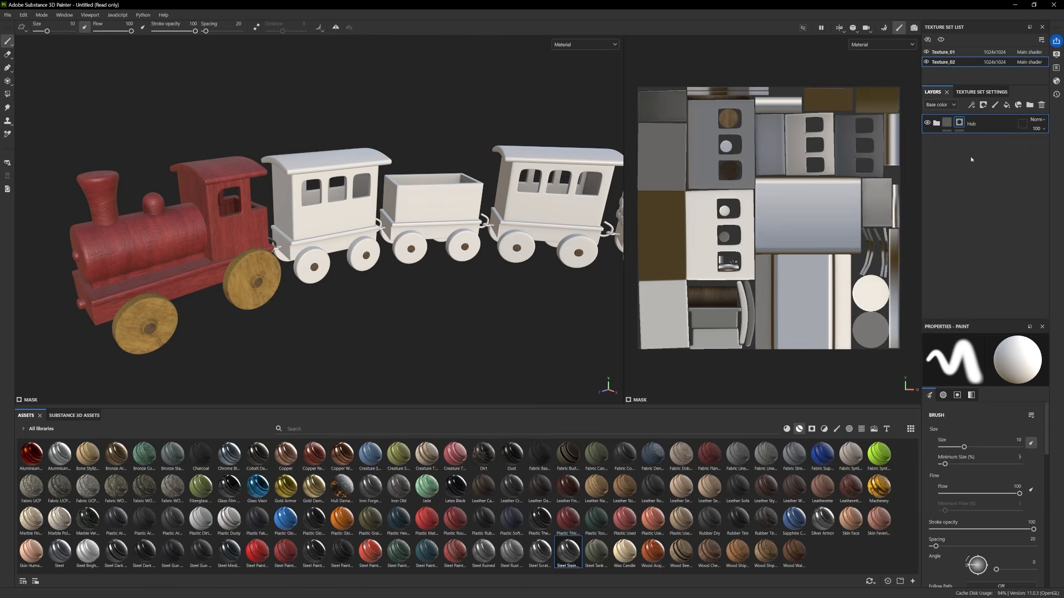
{"action": "key", "text": "ctrl+v"}
{"action": "scroll", "coordinate": [301, 231], "scroll_direction": "down", "scroll_amount": 3}
{"action": "left_click_drag", "start_coordinate": [146, 141], "coordinate": [109, 138], "text": "alt"}
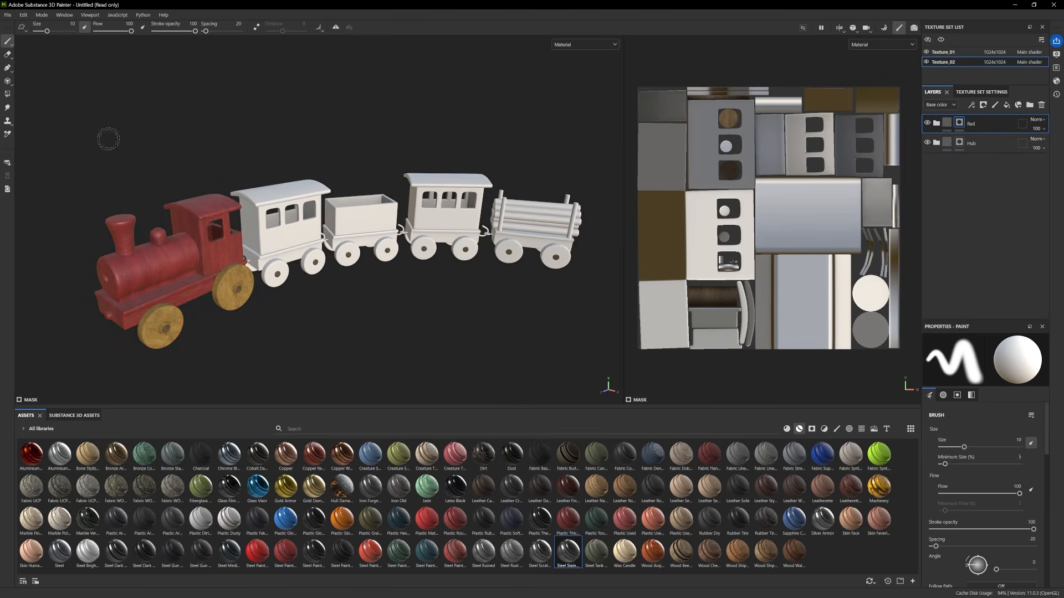
Polygon-fill the whole train across the mask of the Red folder in Texture_02
{"action": "left_click", "coordinate": [7, 94]}
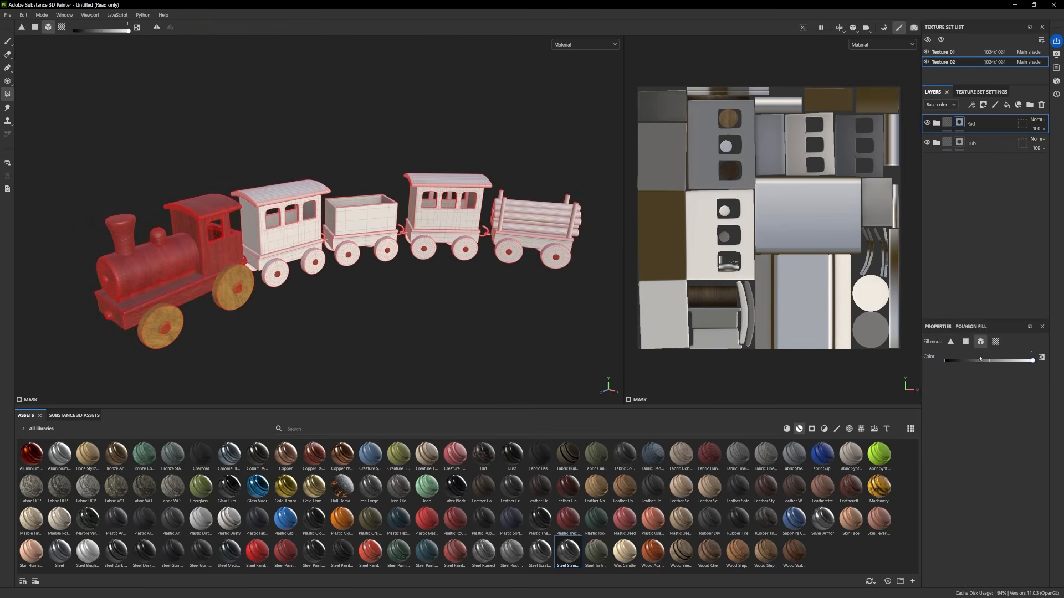
{"action": "left_click_drag", "start_coordinate": [979, 359], "coordinate": [953, 357]}
{"action": "right_click_drag", "start_coordinate": [355, 233], "coordinate": [222, 172], "text": "alt"}
{"action": "left_click_drag", "start_coordinate": [107, 127], "coordinate": [689, 408]}
{"action": "left_click_drag", "start_coordinate": [138, 88], "coordinate": [554, 377]}
{"action": "right_click_drag", "start_coordinate": [186, 221], "coordinate": [180, 216], "text": "alt"}
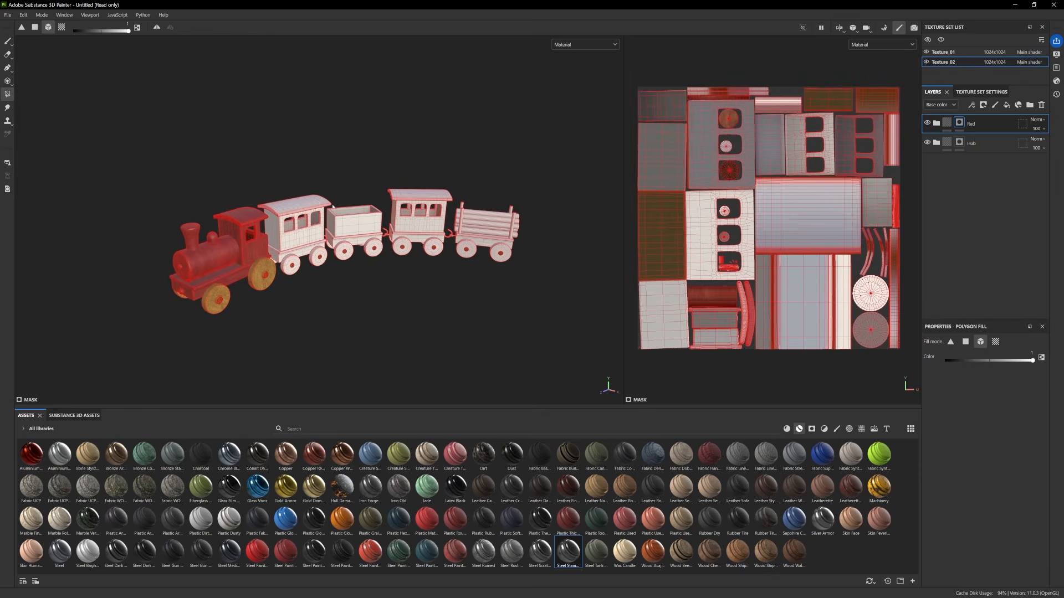
{"action": "left_click_drag", "start_coordinate": [523, 148], "coordinate": [208, 338]}
{"action": "right_click_drag", "start_coordinate": [282, 298], "coordinate": [338, 311], "text": "alt"}
Expand the Red folder and fill the passenger wagons' bodies into the mask of its nested Vertical 1 folder
{"action": "left_click", "coordinate": [937, 123]}
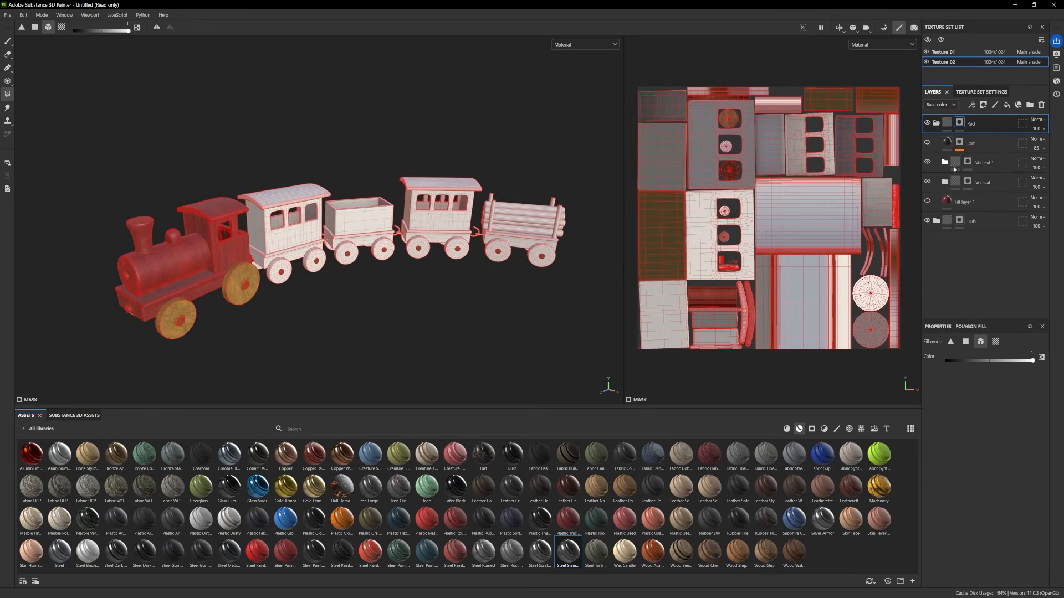
{"action": "left_click", "coordinate": [965, 167]}
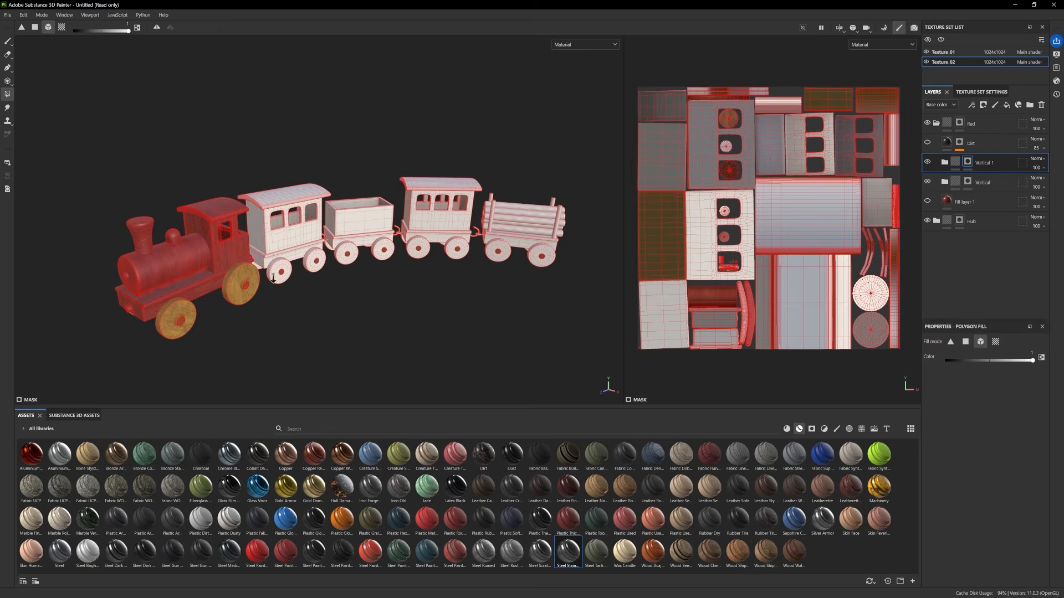
{"action": "right_click_drag", "start_coordinate": [273, 278], "coordinate": [296, 278], "text": "alt"}
{"action": "left_click_drag", "start_coordinate": [296, 277], "coordinate": [304, 253], "text": "alt"}
{"action": "left_click", "coordinate": [304, 231]}
{"action": "right_click_drag", "start_coordinate": [310, 243], "coordinate": [373, 314], "text": "alt"}
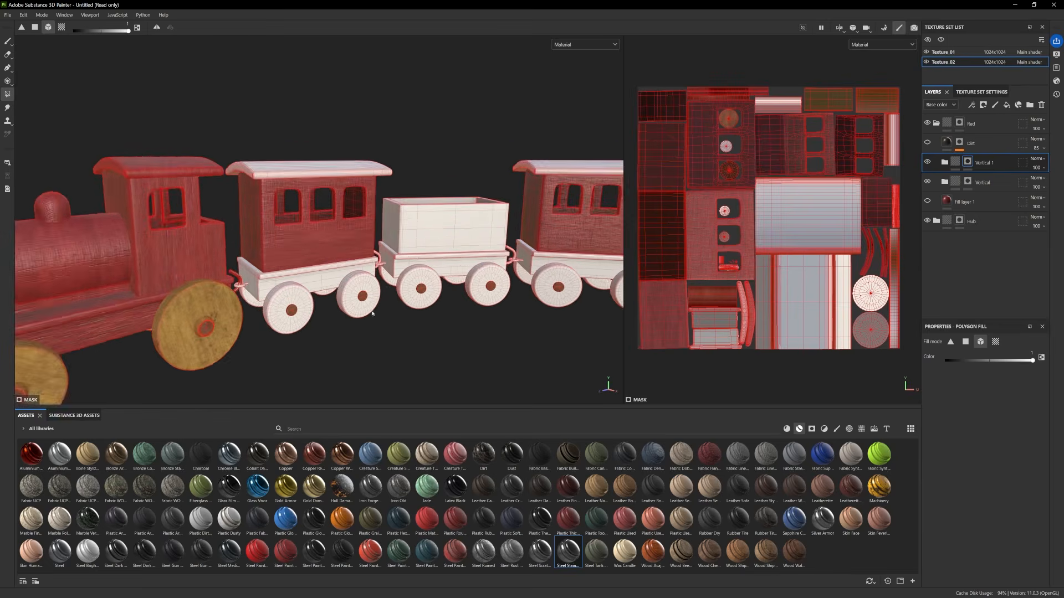
{"action": "middle_click_drag", "start_coordinate": [372, 314], "coordinate": [349, 290], "text": "alt"}
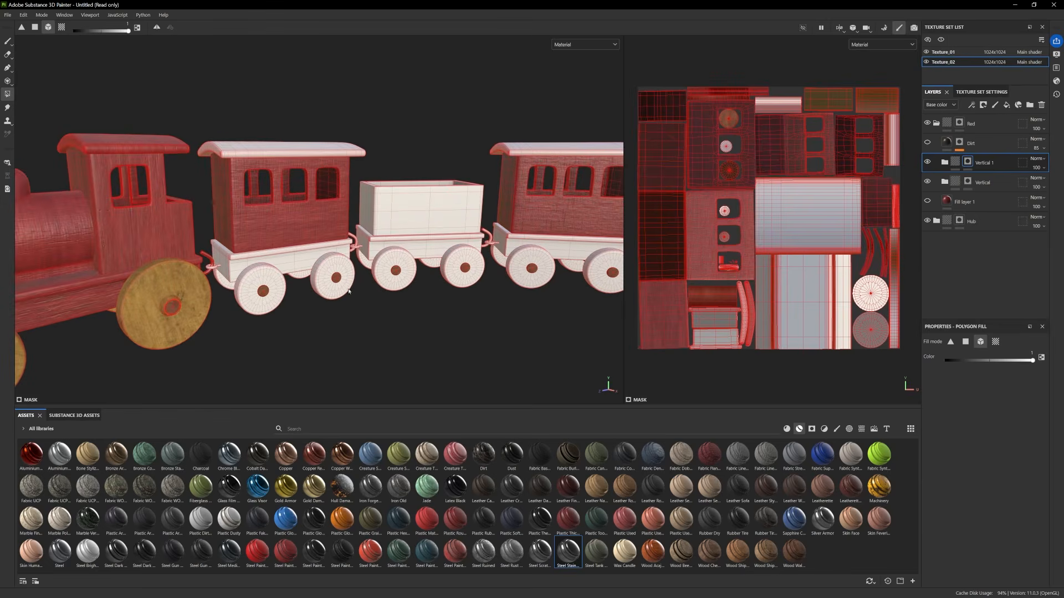
Rename the Vertical 1 folder as Horizontal
{"action": "double_click", "coordinate": [985, 163]}
{"action": "type", "text": "Horizontal"}
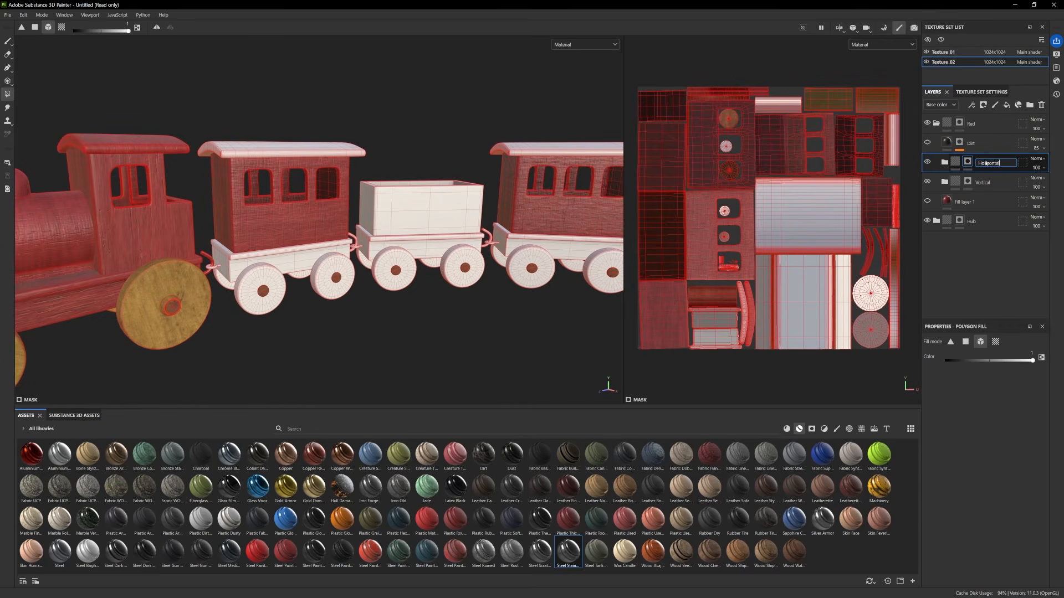
{"action": "key", "text": "Return"}
Hide the Horizontal folder and fill the passenger wagon's body into the Vertical folder's mask to compare the grain direction
{"action": "left_click_drag", "start_coordinate": [352, 212], "coordinate": [302, 192], "text": "alt"}
{"action": "right_click_drag", "start_coordinate": [302, 191], "coordinate": [351, 231], "text": "alt"}
{"action": "left_click_drag", "start_coordinate": [351, 230], "coordinate": [376, 218], "text": "alt"}
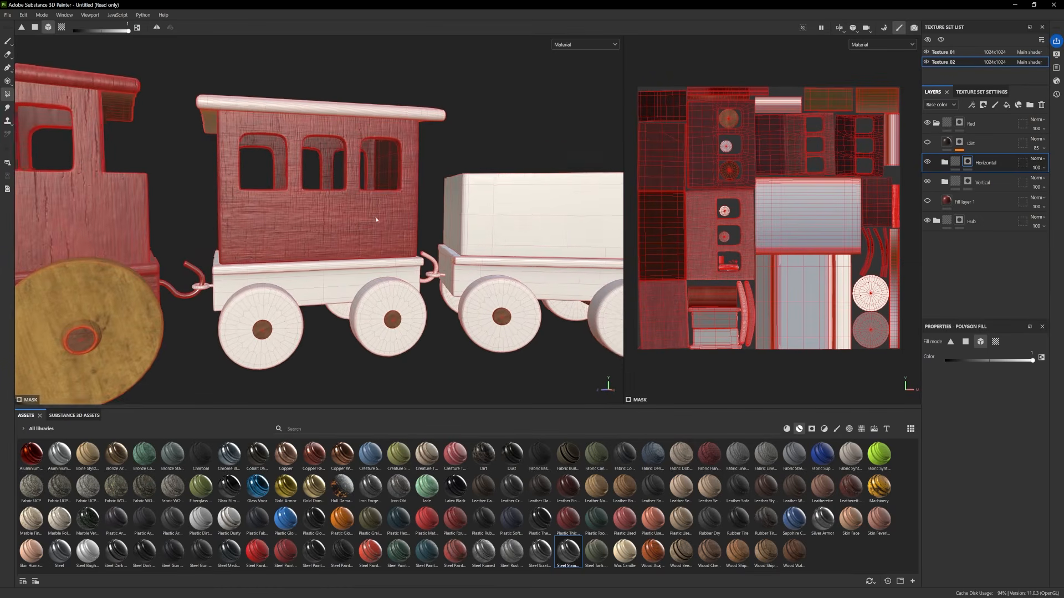
{"action": "left_click", "coordinate": [944, 162]}
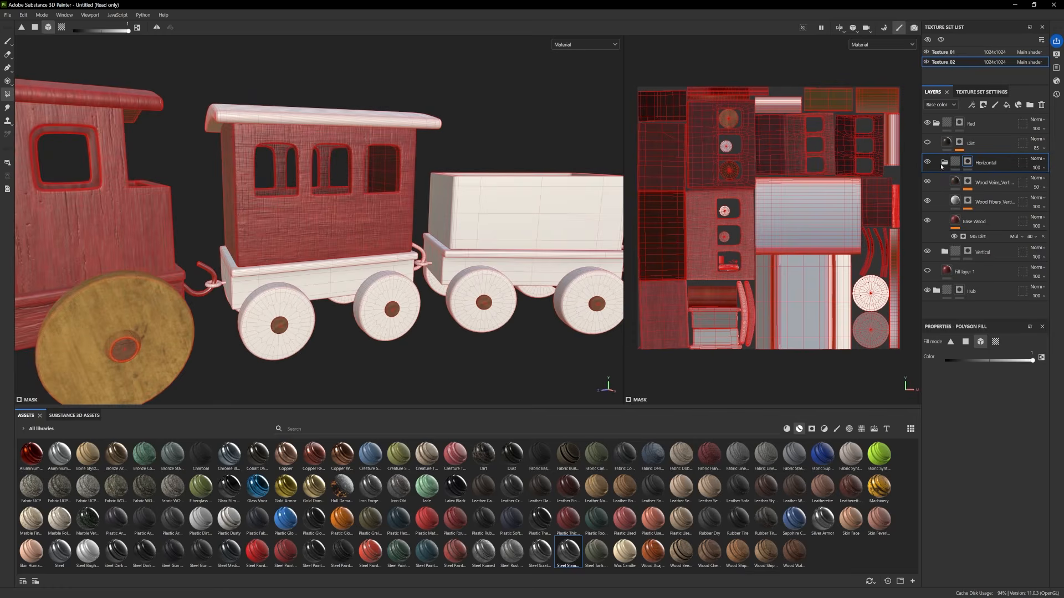
{"action": "left_click", "coordinate": [944, 163]}
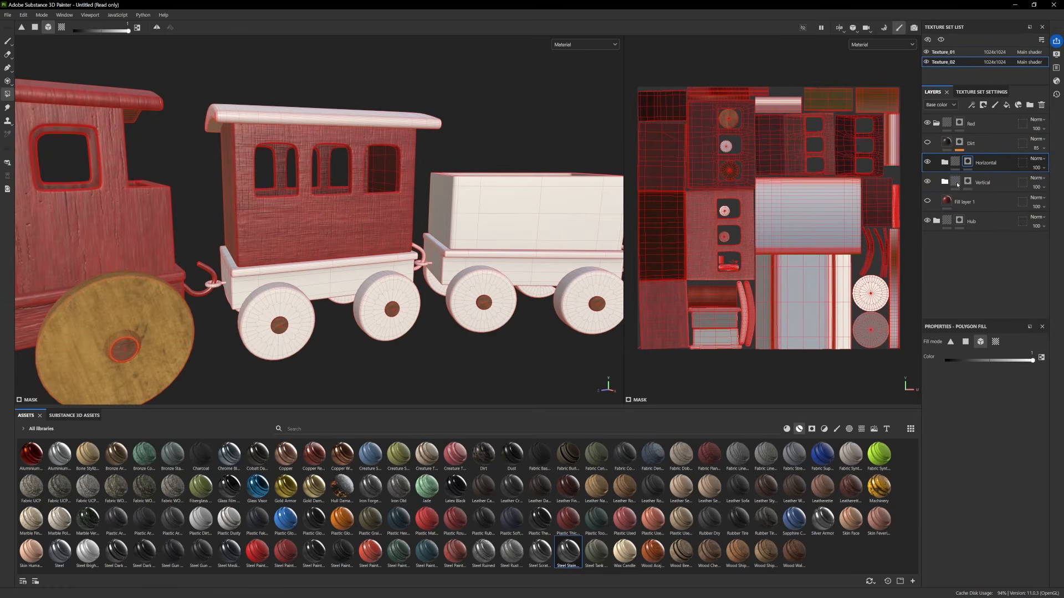
{"action": "left_click", "coordinate": [957, 184]}
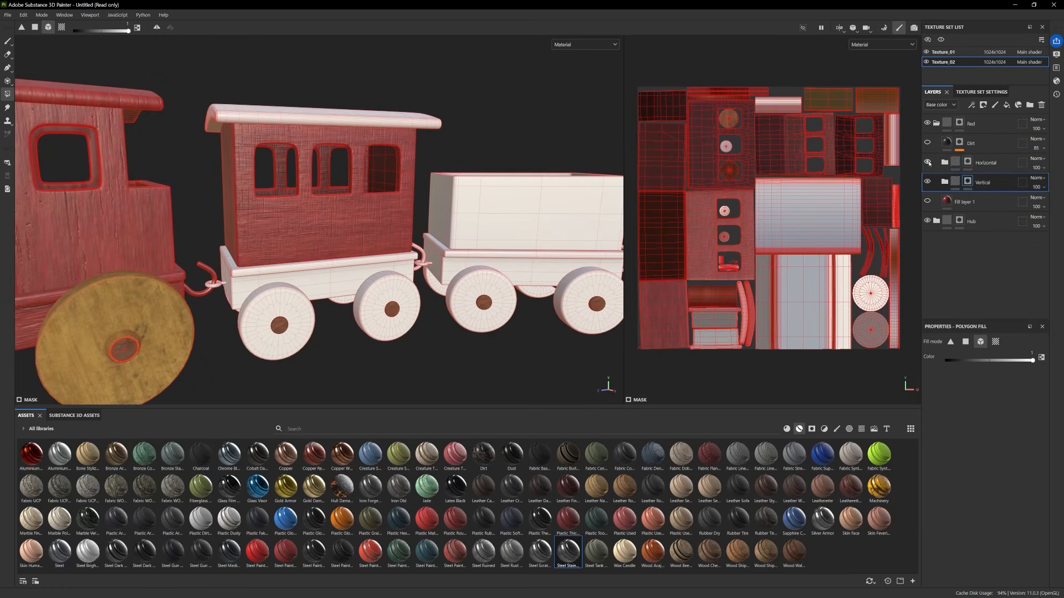
{"action": "left_click", "coordinate": [927, 161]}
{"action": "left_click", "coordinate": [349, 234]}
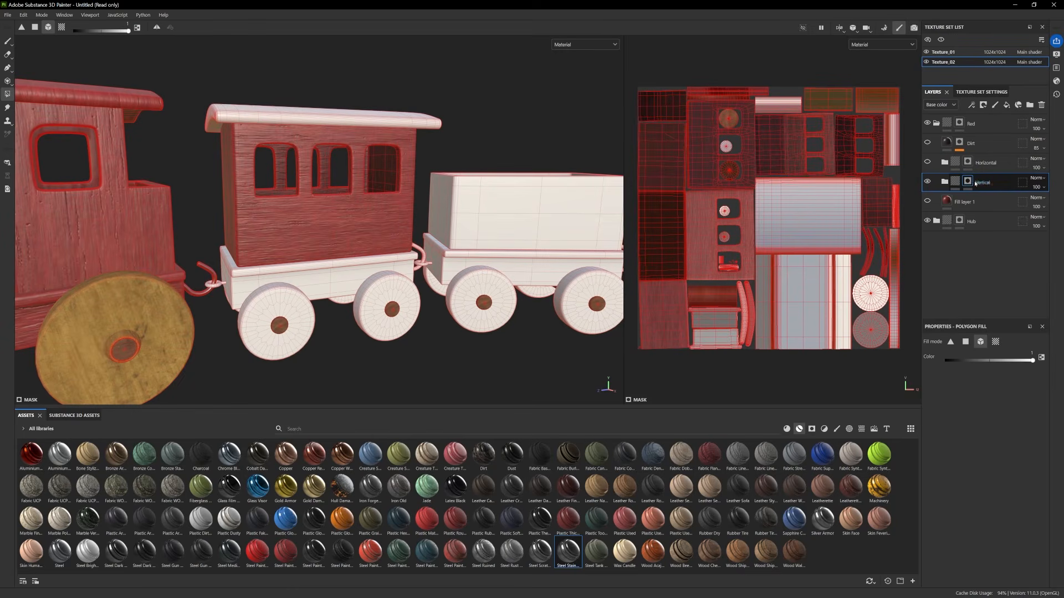
{"action": "left_click_drag", "start_coordinate": [982, 182], "coordinate": [924, 162]}
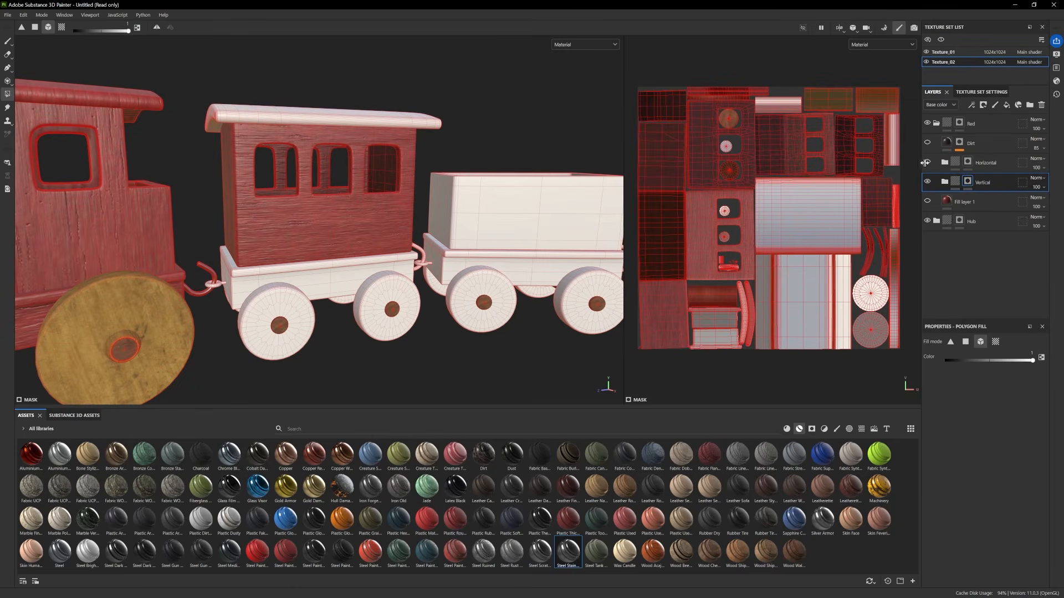
Show the hidden Horizontal folder and swap the two nested folders' names: the upper one Vertical, the lower one Horizontal
{"action": "left_click", "coordinate": [927, 162]}
{"action": "double_click", "coordinate": [986, 163]}
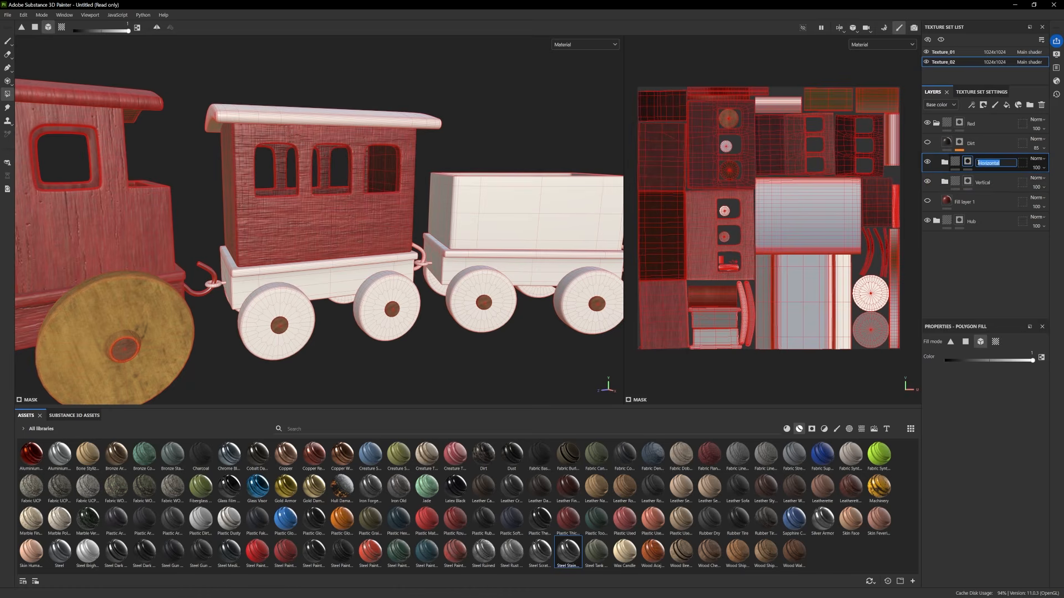
{"action": "type", "text": "M"}
{"action": "key", "text": "Return"}
{"action": "left_click", "coordinate": [982, 183]}
{"action": "double_click", "coordinate": [982, 183]}
{"action": "type", "text": "H"}
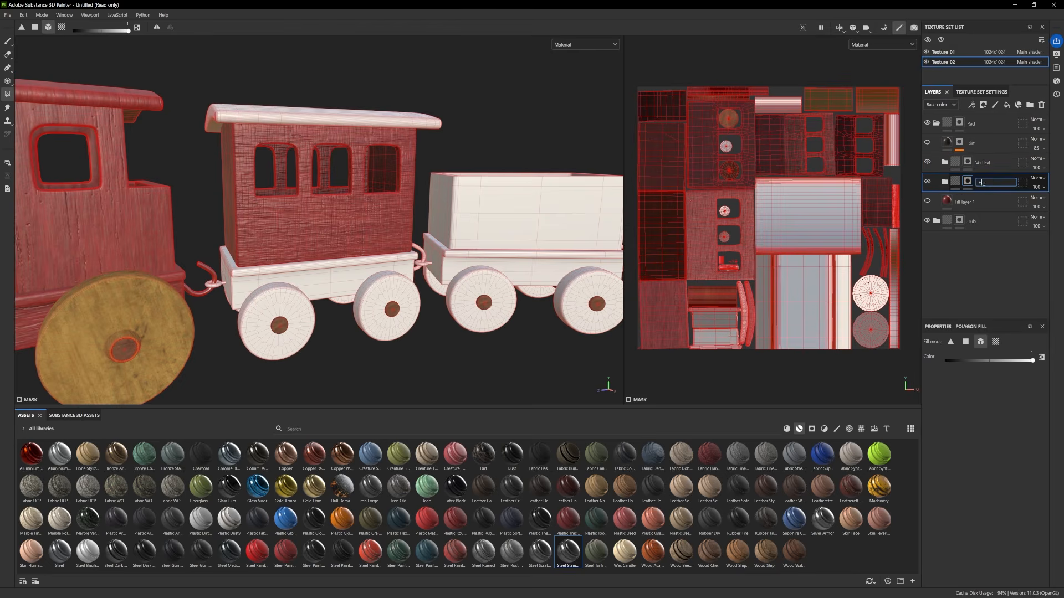
{"action": "type", "text": "orizontal"}
{"action": "key", "text": "Return"}
{"action": "left_click_drag", "start_coordinate": [368, 230], "coordinate": [412, 232], "text": "alt"}
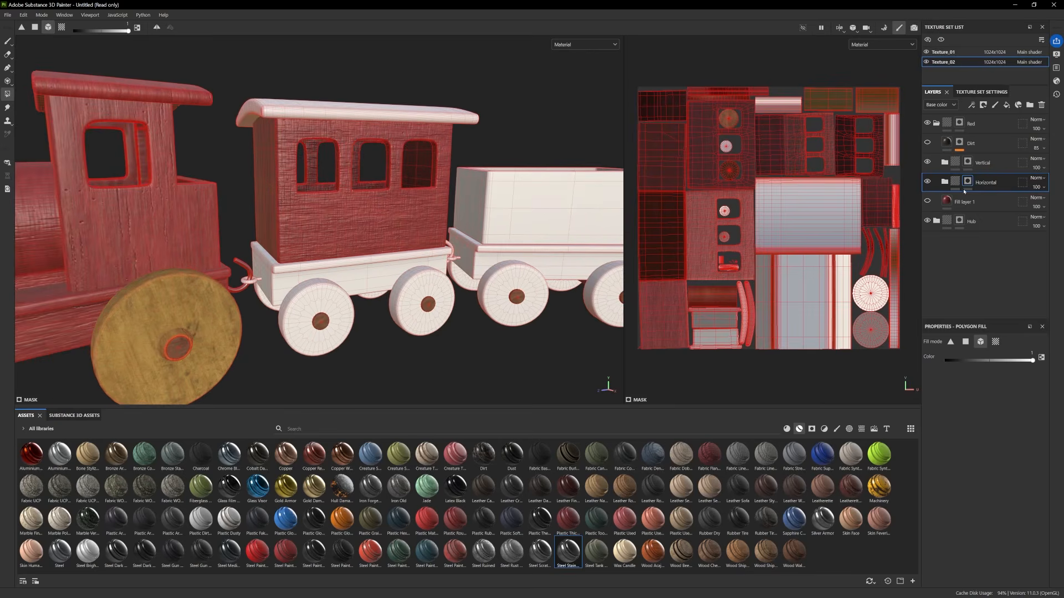
Remove the passenger wagons' bodies from the Vertical folder's mask with a fill colour of 0
{"action": "left_click", "coordinate": [932, 162]}
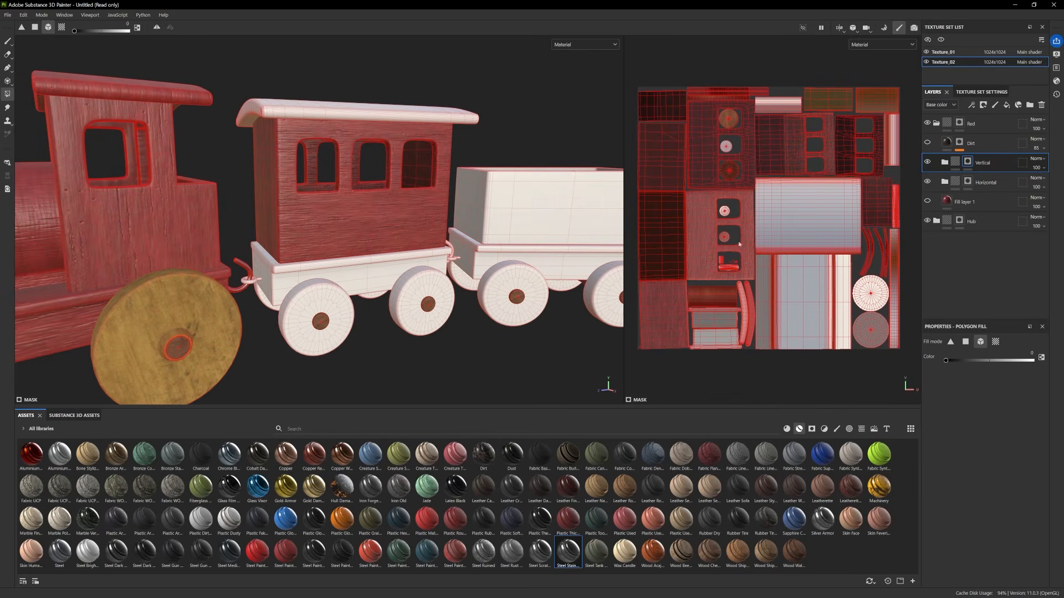
{"action": "left_click", "coordinate": [967, 182]}
{"action": "left_click_drag", "start_coordinate": [360, 221], "coordinate": [400, 228], "text": "alt"}
{"action": "right_click_drag", "start_coordinate": [400, 229], "coordinate": [427, 274], "text": "alt"}
{"action": "left_click_drag", "start_coordinate": [428, 274], "coordinate": [400, 261], "text": "alt"}
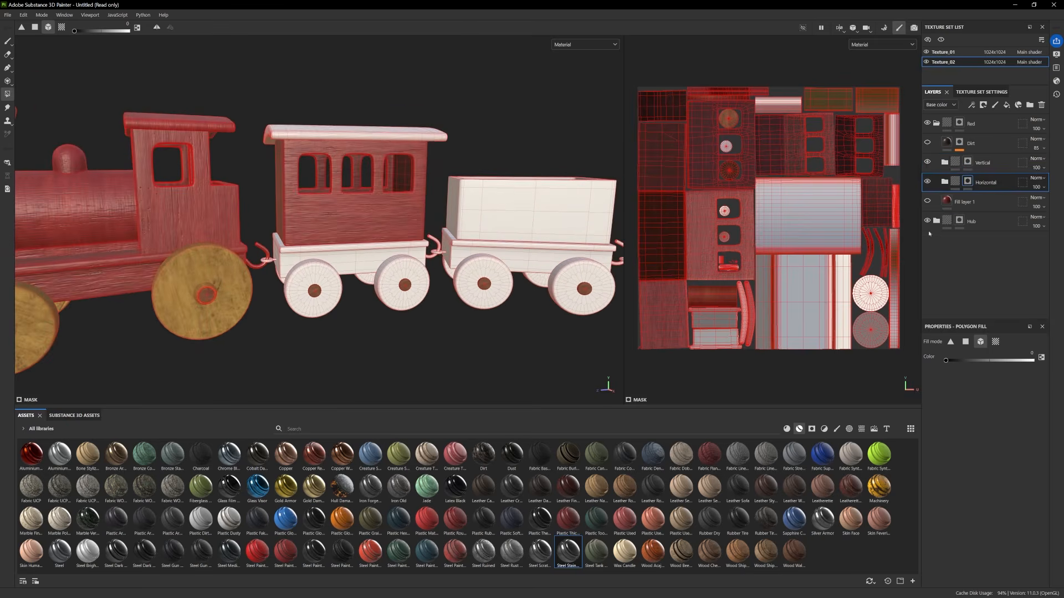
Expand the Horizontal folder, hide its Wood Veins layer and adjust the Amount of the Wood Fibers mask's wood pattern
{"action": "left_click", "coordinate": [945, 182]}
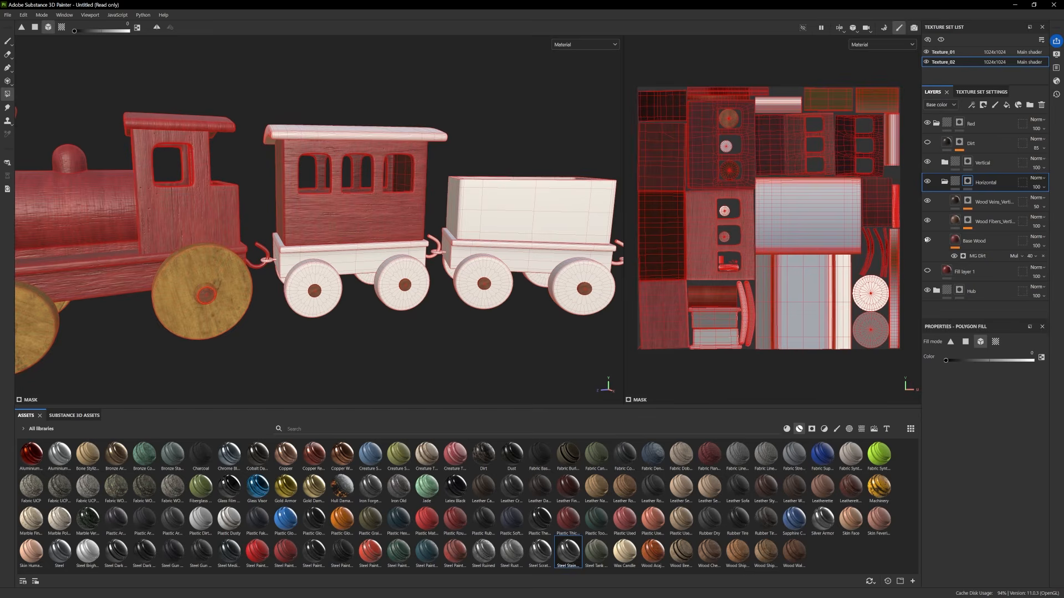
{"action": "mouse_move", "coordinate": [389, 263]}
{"action": "left_mouse_down", "text": "alt"}
{"action": "mouse_move", "coordinate": [463, 270]}
{"action": "mouse_move", "coordinate": [402, 269]}
{"action": "left_mouse_up", "text": "alt"}
{"action": "right_click_drag", "start_coordinate": [402, 269], "coordinate": [449, 310], "text": "alt"}
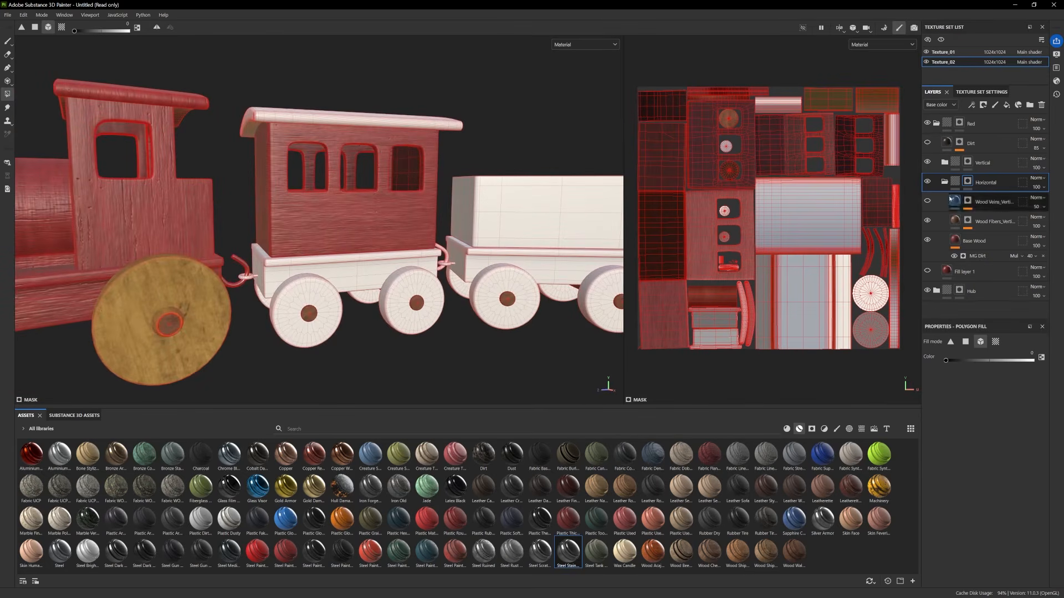
{"action": "left_click", "coordinate": [968, 222]}
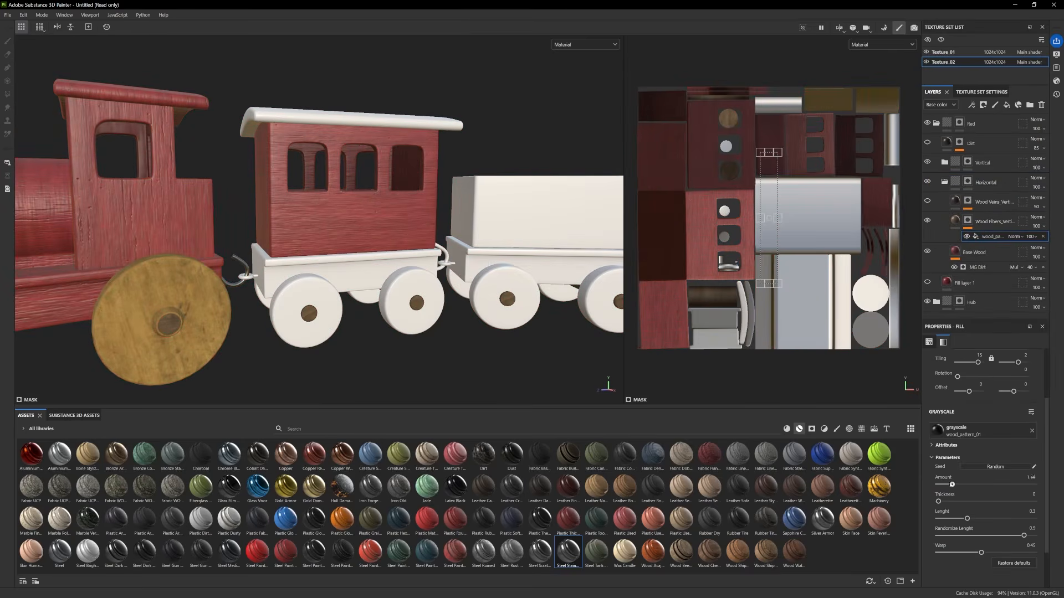
{"action": "left_click_drag", "start_coordinate": [939, 484], "coordinate": [961, 485]}
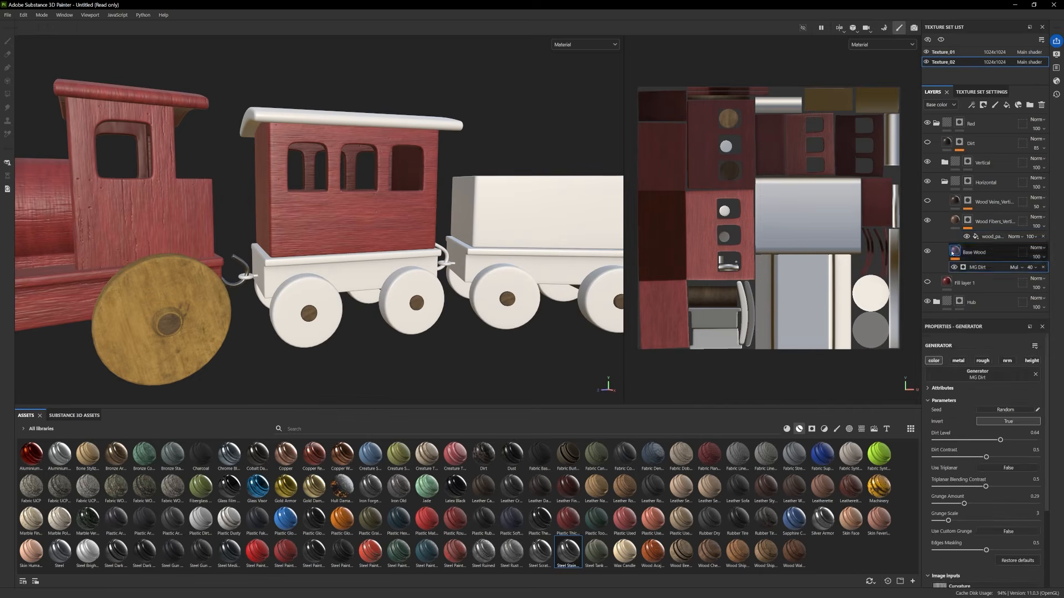
Adjust the Dirt Level of the MG Dirt generator on the Horizontal folder's Base Wood layer
{"action": "left_click", "coordinate": [978, 252]}
{"action": "left_click", "coordinate": [978, 267]}
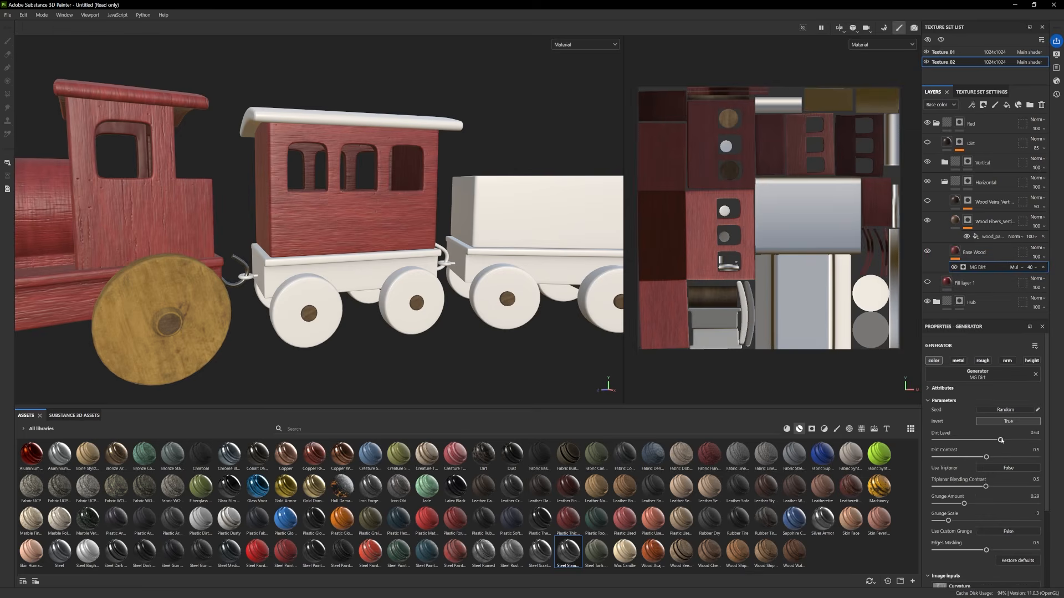
{"action": "left_click_drag", "start_coordinate": [967, 440], "coordinate": [992, 443]}
Set the Height Range of the Horizontal folder's Base Wood material to 0.14 in its technical parameters
{"action": "left_click", "coordinate": [964, 254]}
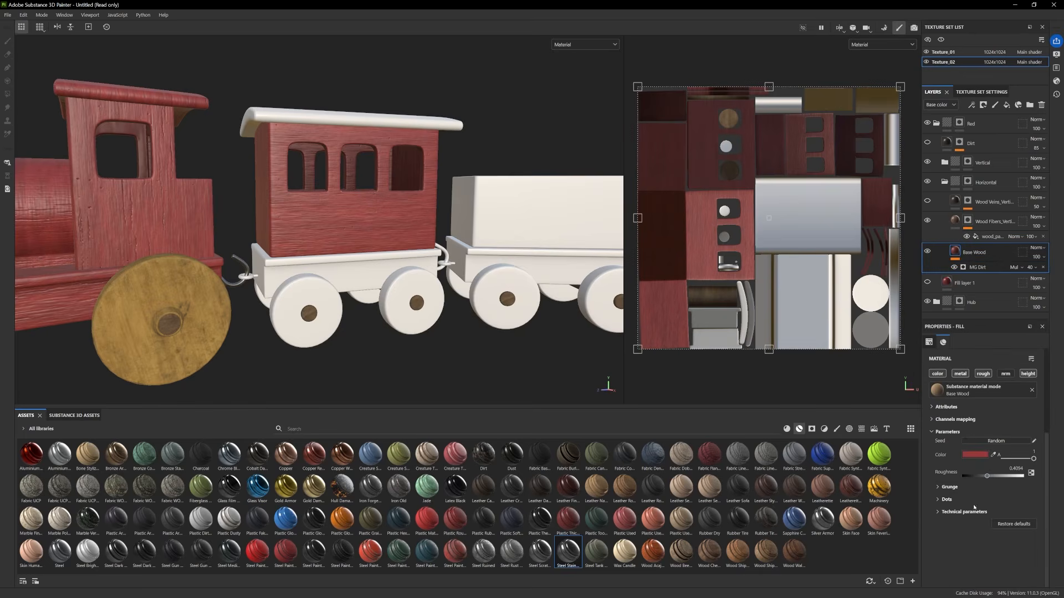
{"action": "left_click", "coordinate": [963, 511]}
{"action": "scroll", "coordinate": [967, 516], "scroll_direction": "down", "scroll_amount": 1}
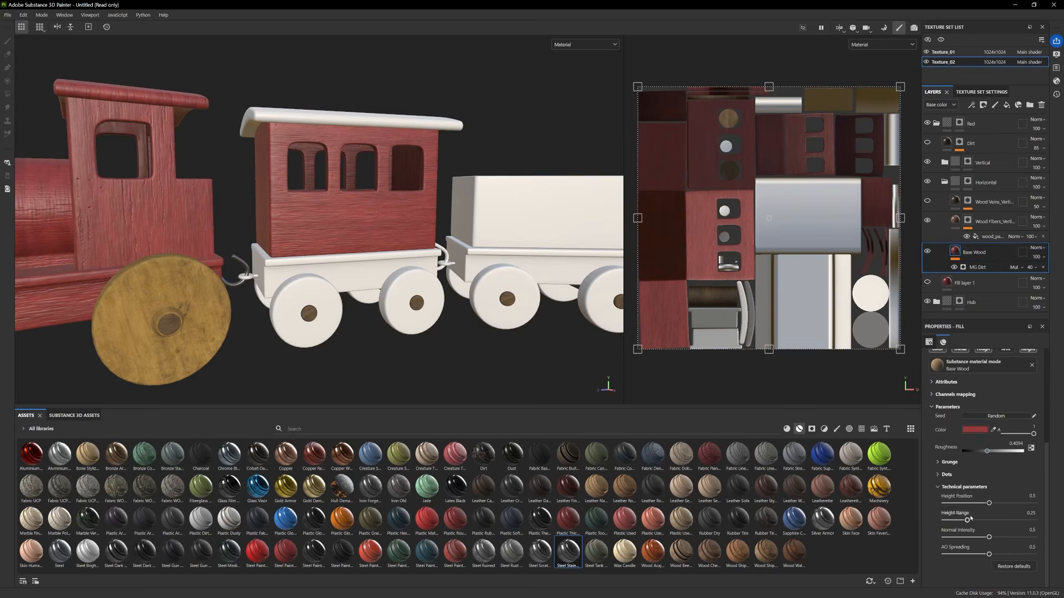
{"action": "mouse_move", "coordinate": [967, 521]}
{"action": "left_mouse_down"}
{"action": "mouse_move", "coordinate": [949, 520]}
{"action": "mouse_move", "coordinate": [1016, 521]}
{"action": "mouse_move", "coordinate": [942, 527]}
{"action": "mouse_move", "coordinate": [966, 530]}
{"action": "left_mouse_up"}
{"action": "right_click_drag", "start_coordinate": [231, 297], "coordinate": [189, 282], "text": "alt"}
{"action": "left_click_drag", "start_coordinate": [344, 288], "coordinate": [364, 311], "text": "alt"}
{"action": "right_click_drag", "start_coordinate": [364, 311], "coordinate": [482, 339], "text": "alt"}
{"action": "left_click_drag", "start_coordinate": [482, 340], "coordinate": [407, 305], "text": "alt"}
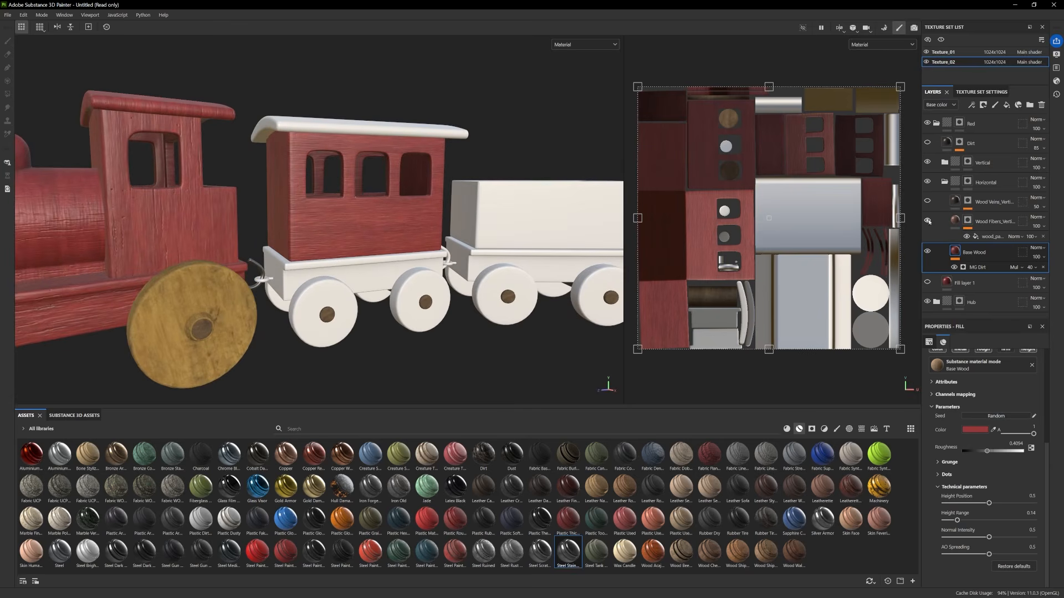
Set the Amount of the wood pattern in the Horizontal folder's Wood Fibers mask to 1.75
{"action": "left_click", "coordinate": [983, 240]}
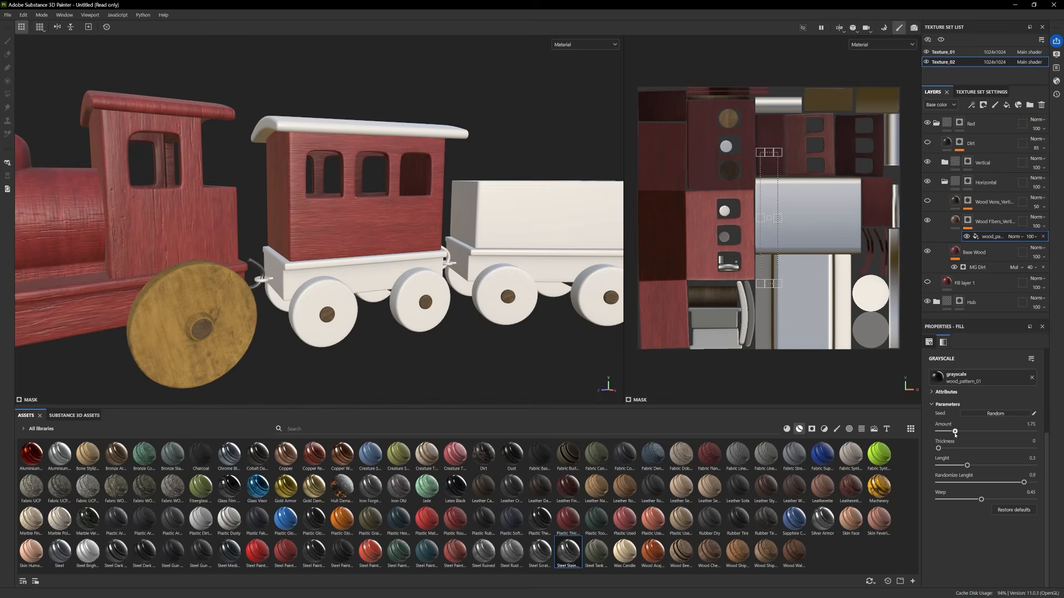
{"action": "scroll", "coordinate": [443, 299], "scroll_direction": "down", "scroll_amount": 2}
{"action": "mouse_move", "coordinate": [443, 299]}
{"action": "left_mouse_down", "text": "alt"}
{"action": "mouse_move", "coordinate": [488, 324]}
{"action": "mouse_move", "coordinate": [454, 293]}
{"action": "left_mouse_up", "text": "alt"}
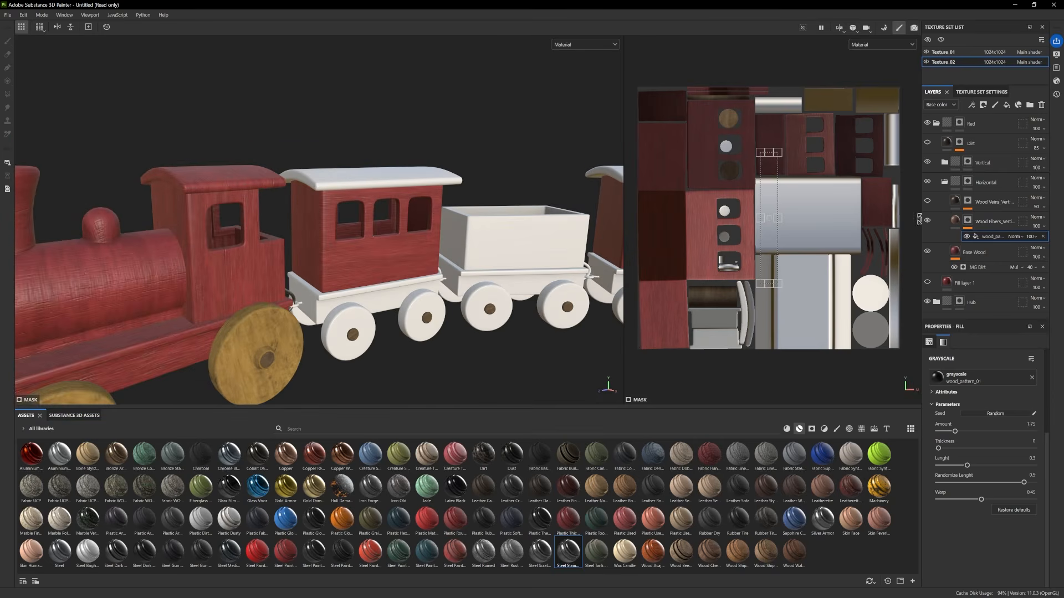
Collapse the Red folder and rename it as Blue
{"action": "left_click", "coordinate": [937, 123]}
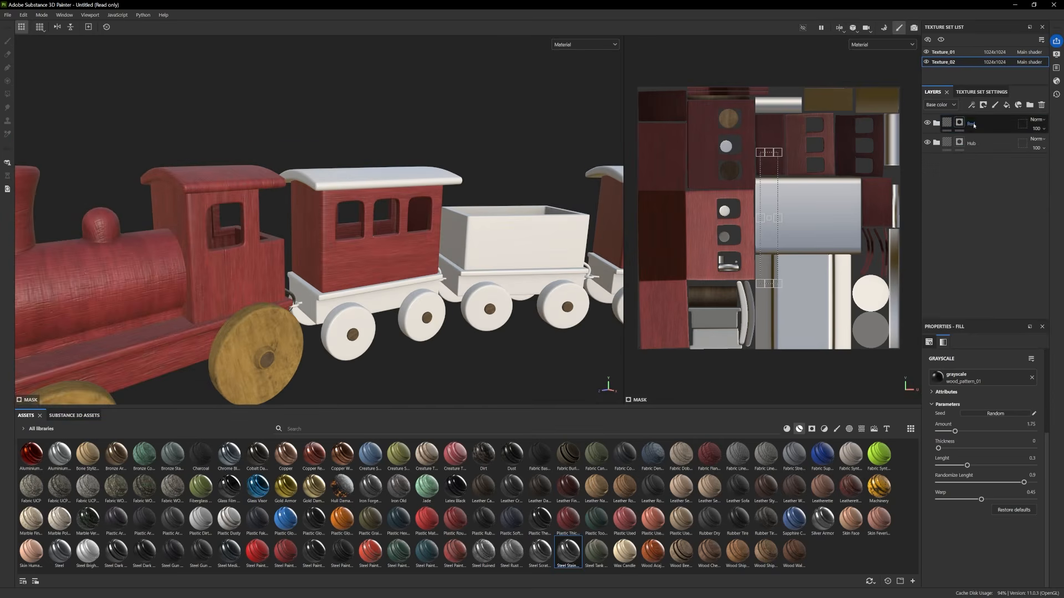
{"action": "double_click", "coordinate": [974, 124]}
{"action": "type", "text": "Blue"}
{"action": "key", "text": "Return"}
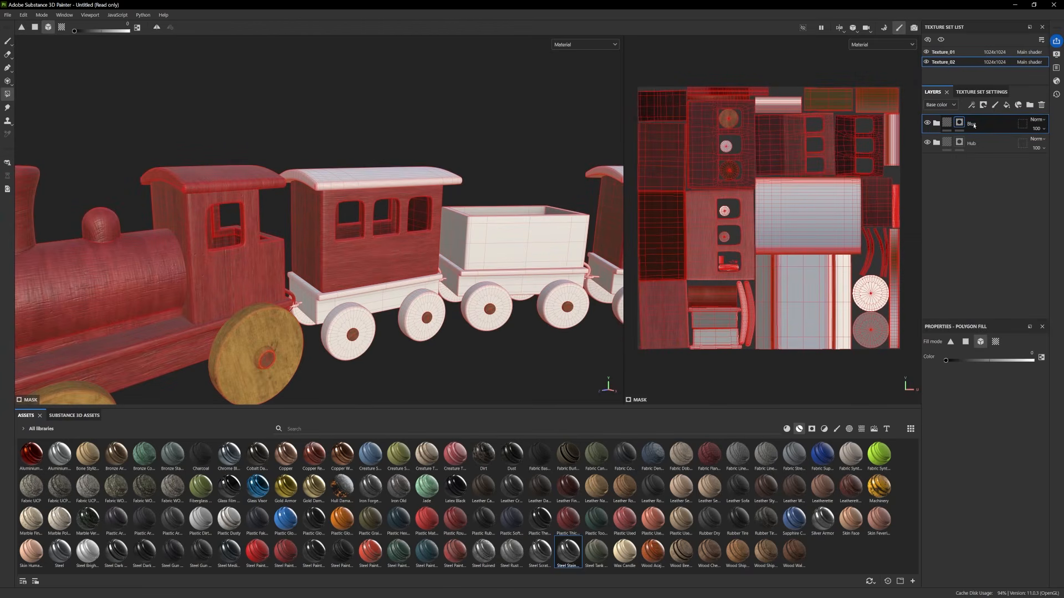
Recolour the Horizontal folder's Base Wood grey-blue with hue 0.536, saturation 0.306 and value 0.511
{"action": "left_click", "coordinate": [936, 123]}
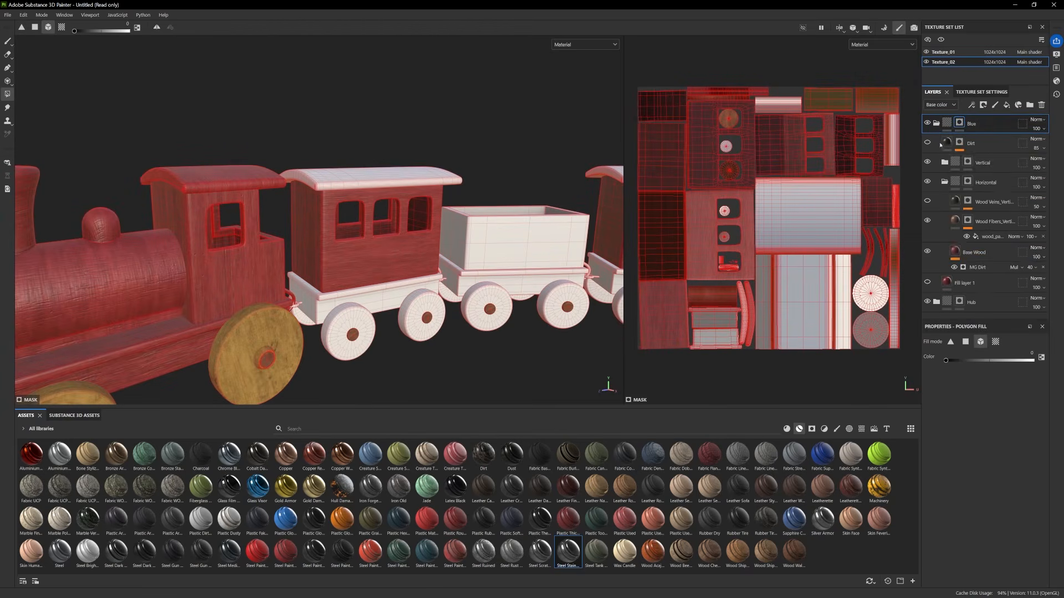
{"action": "left_click", "coordinate": [954, 252]}
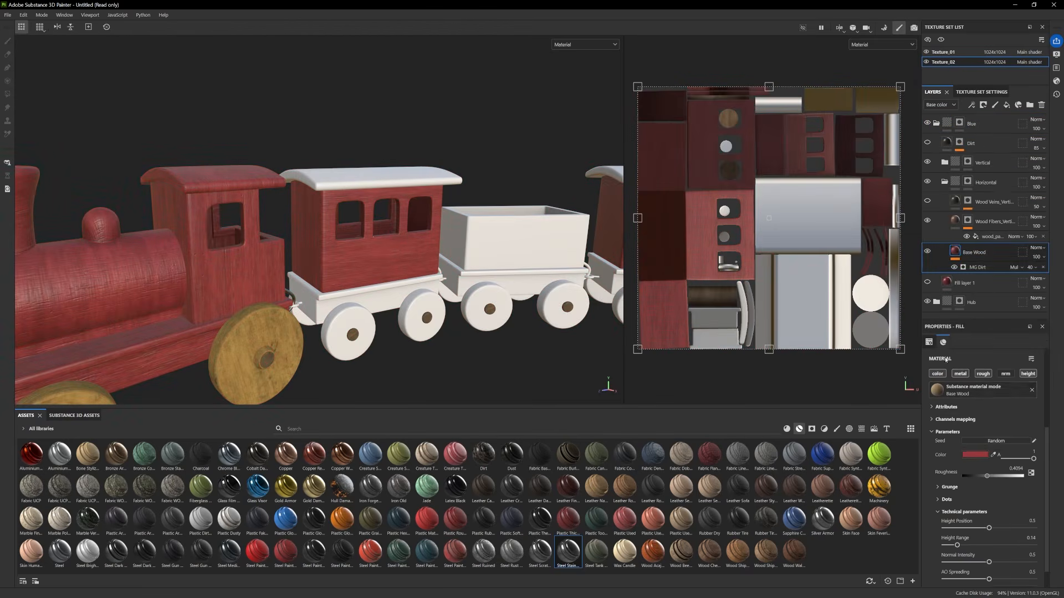
{"action": "left_click", "coordinate": [977, 456]}
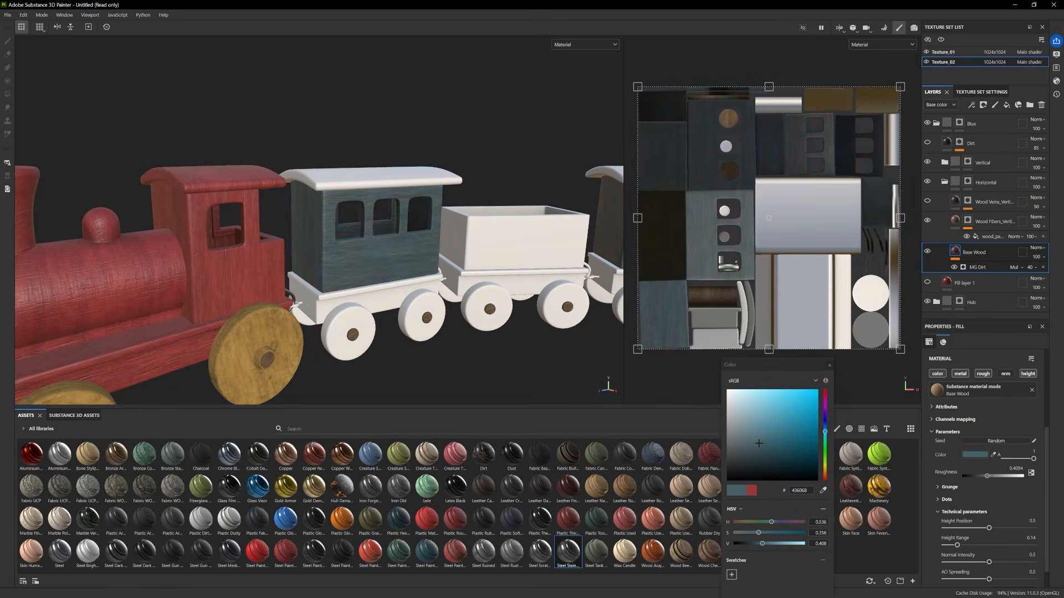
{"action": "left_click", "coordinate": [767, 433]}
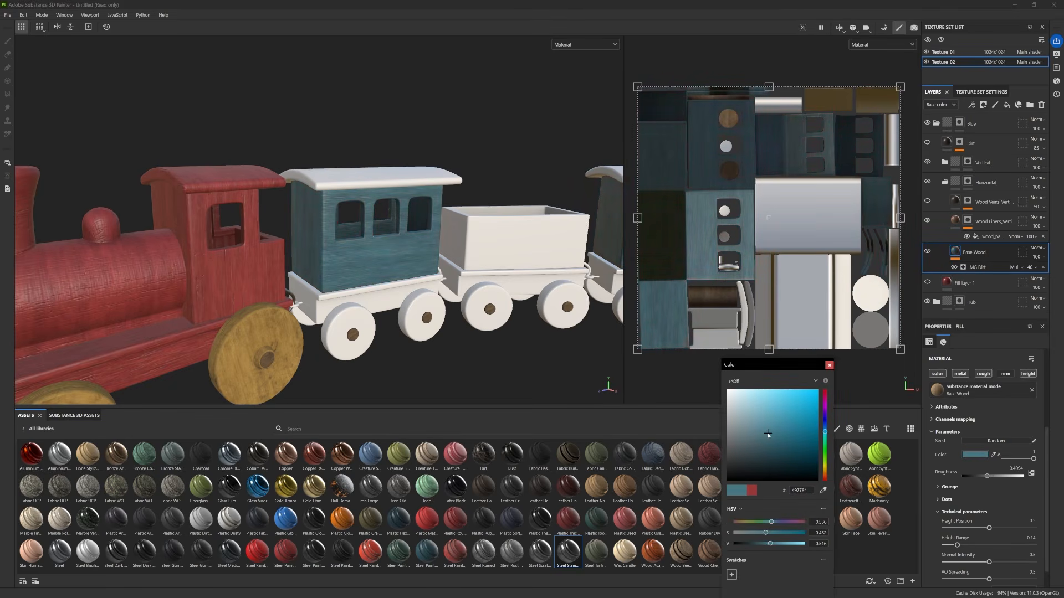
{"action": "left_click_drag", "start_coordinate": [766, 433], "coordinate": [752, 433]}
{"action": "right_click_drag", "start_coordinate": [353, 332], "coordinate": [432, 326], "text": "alt"}
{"action": "left_click", "coordinate": [945, 181]}
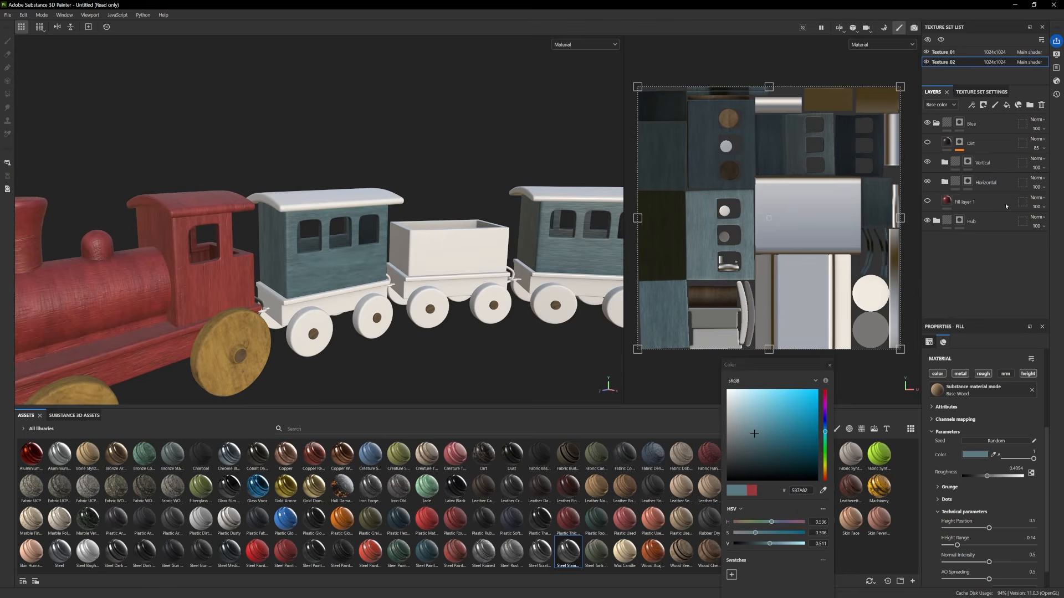
Try polygon-filling the passenger wagon's roof into the Horizontal folder's mask with fill colour 1, and undo it
{"action": "left_click", "coordinate": [936, 123]}
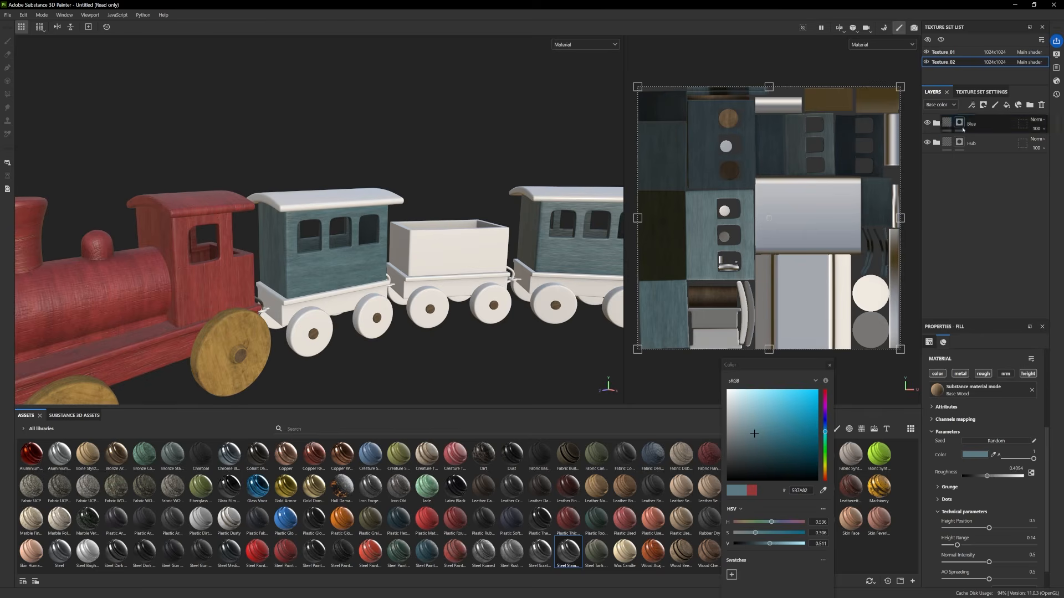
{"action": "left_click", "coordinate": [959, 123]}
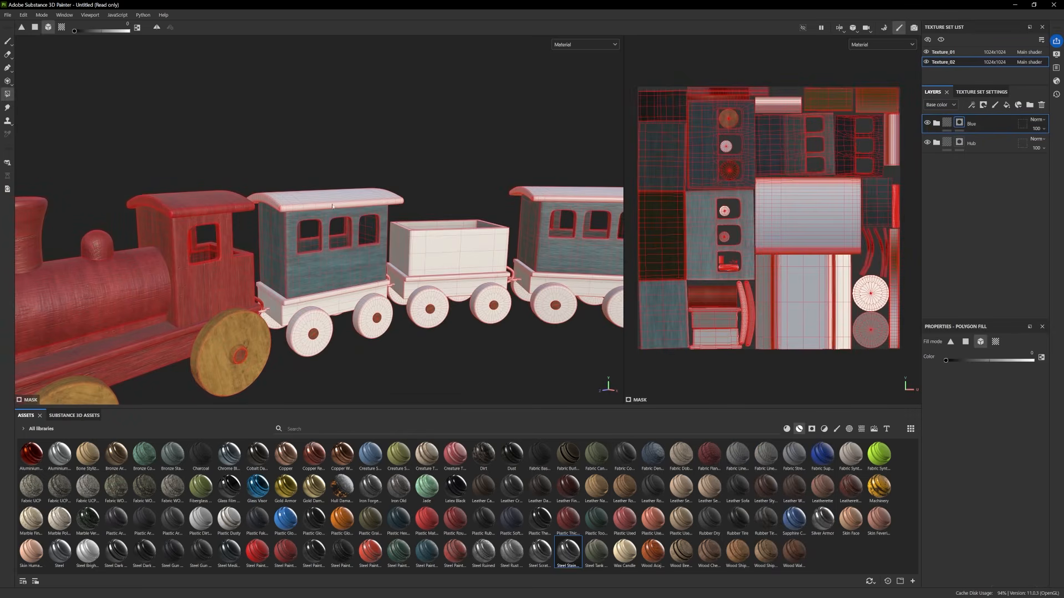
{"action": "left_click", "coordinate": [936, 123]}
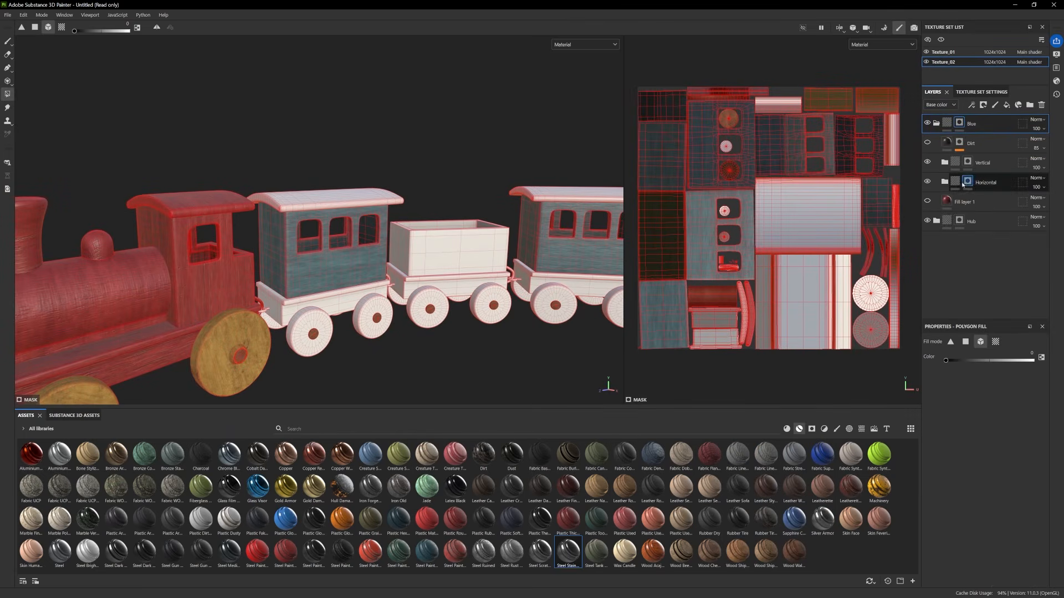
{"action": "left_click", "coordinate": [967, 181]}
{"action": "left_click_drag", "start_coordinate": [343, 210], "coordinate": [338, 260], "text": "alt"}
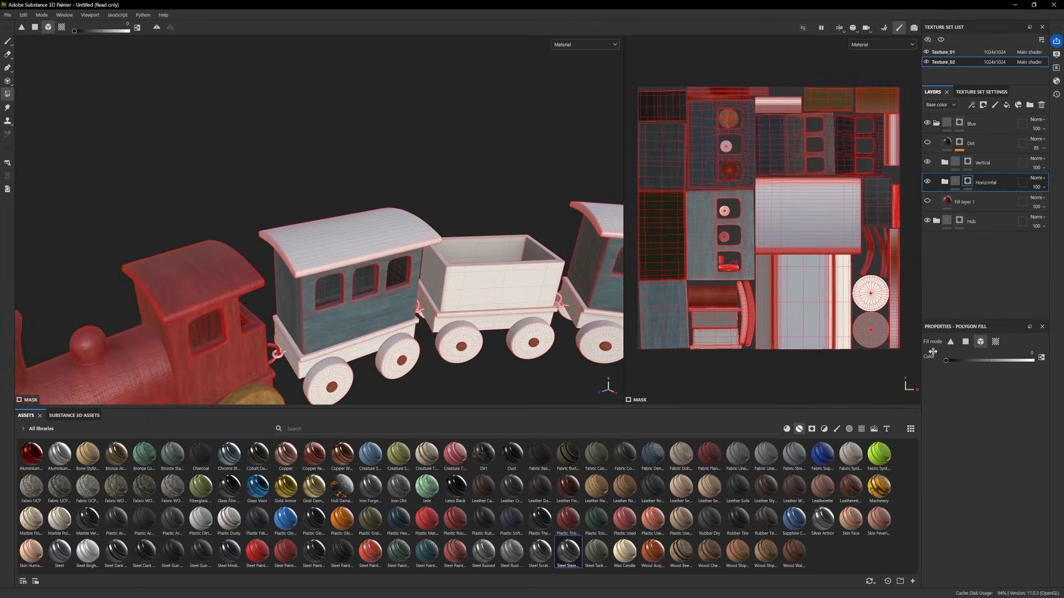
{"action": "left_click_drag", "start_coordinate": [946, 361], "coordinate": [1037, 360]}
{"action": "left_click", "coordinate": [320, 252]}
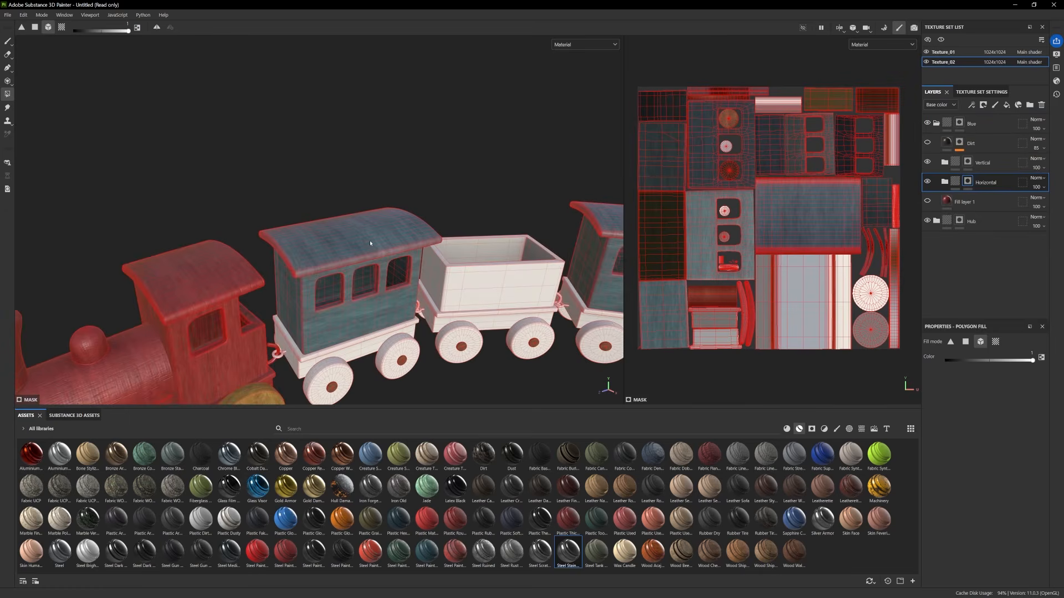
{"action": "left_click_drag", "start_coordinate": [370, 244], "coordinate": [368, 259], "text": "alt"}
{"action": "scroll", "coordinate": [368, 260], "scroll_direction": "up", "scroll_amount": 3}
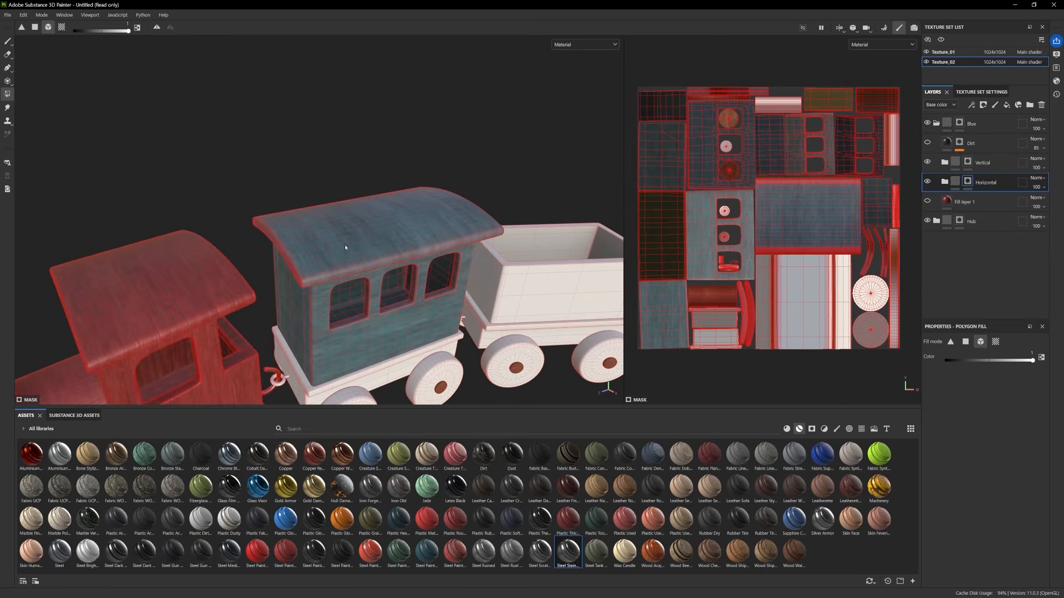
{"action": "key", "text": "ctrl+z"}
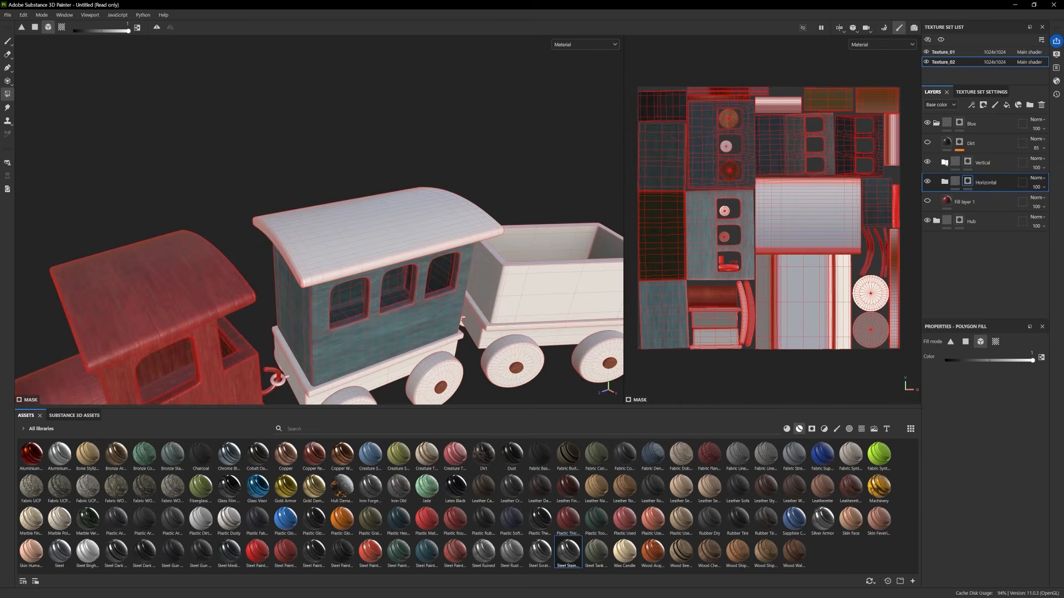
Expand the Vertical folder and fill the passenger wagon's roof into its mask
{"action": "left_click", "coordinate": [944, 162]}
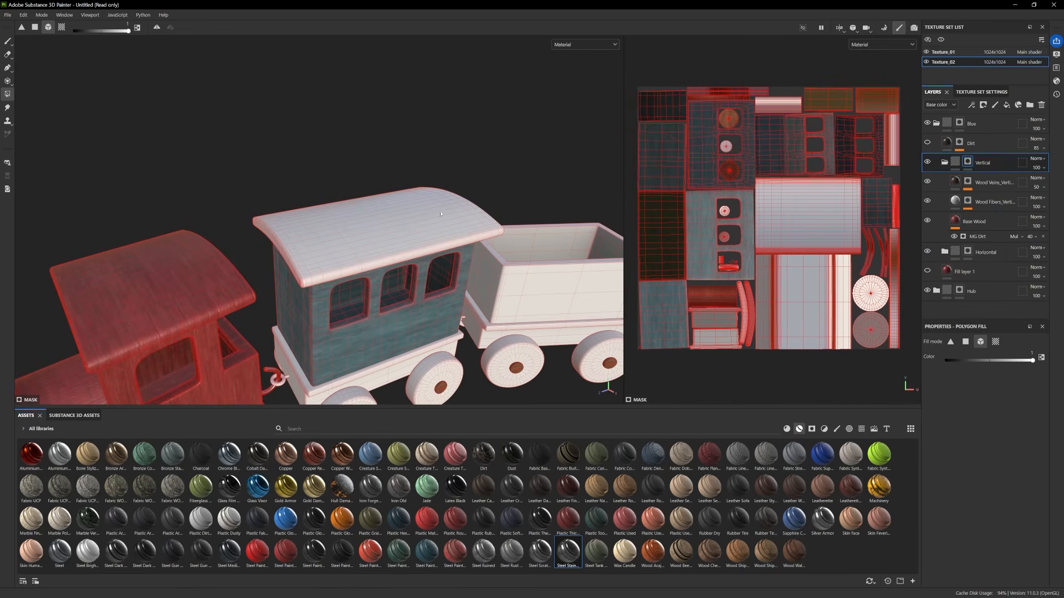
{"action": "left_click", "coordinate": [405, 219]}
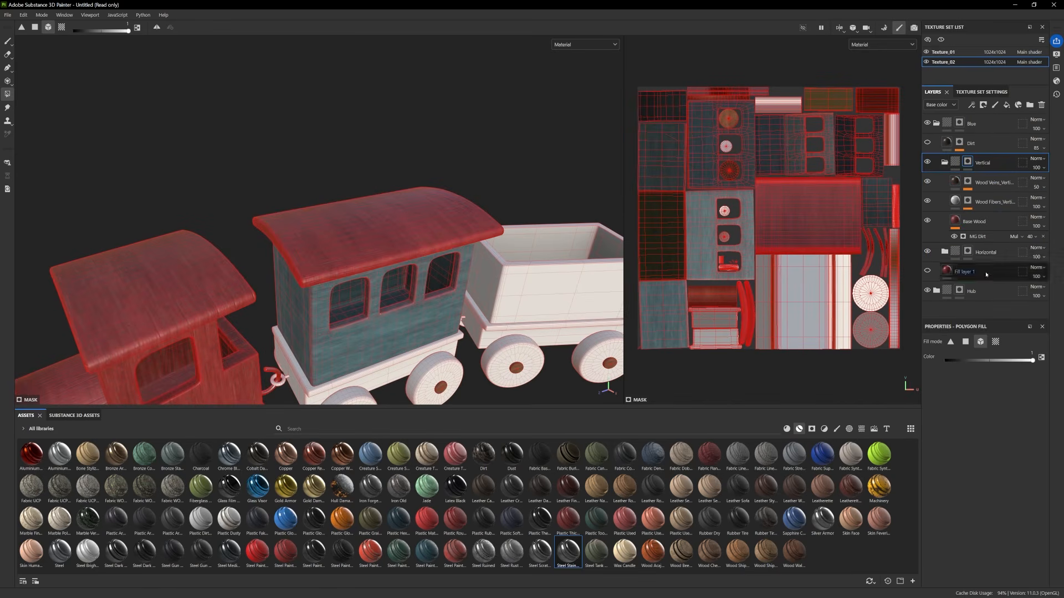
Copy the hex colour of the Horizontal folder's Base Wood into the Vertical folder's Base Wood
{"action": "left_click", "coordinate": [945, 252]}
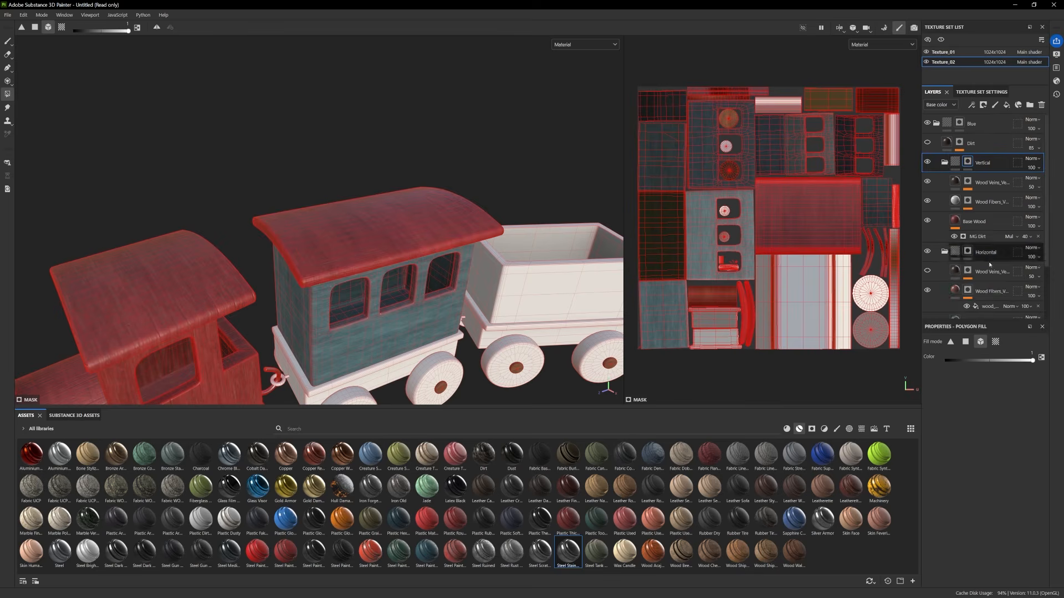
{"action": "scroll", "coordinate": [970, 277], "scroll_direction": "down", "scroll_amount": 1}
{"action": "left_click", "coordinate": [966, 297]}
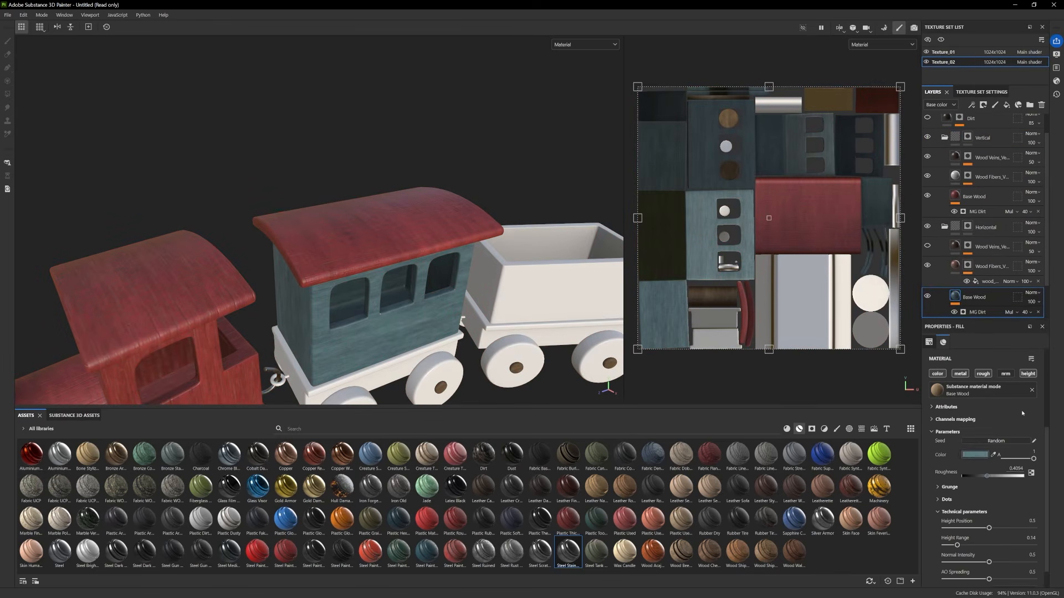
{"action": "left_click", "coordinate": [974, 455]}
{"action": "double_click", "coordinate": [799, 491]}
{"action": "key", "text": "ctrl+c"}
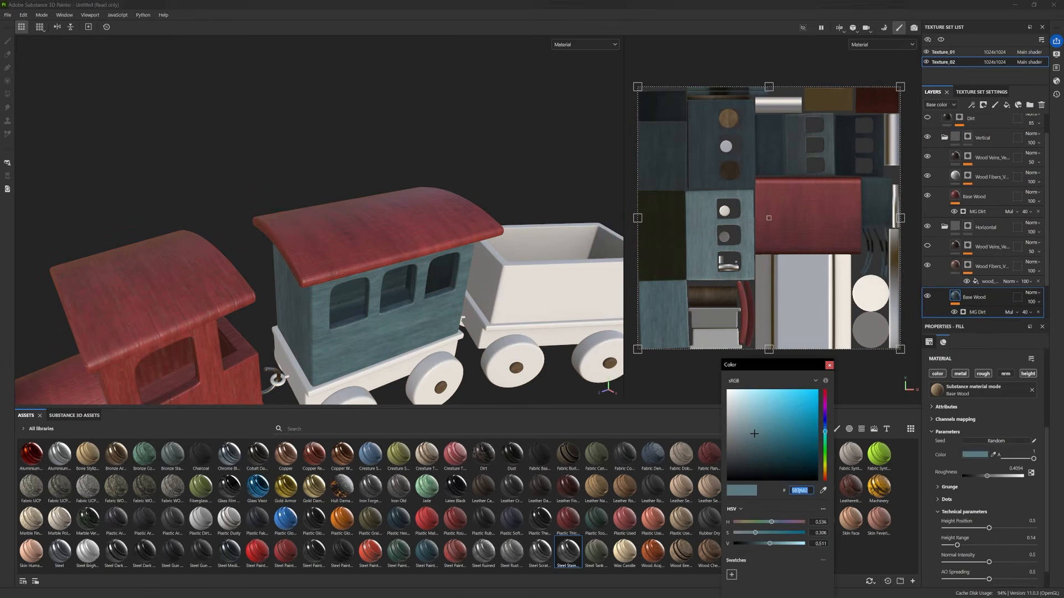
{"action": "left_click", "coordinate": [974, 196]}
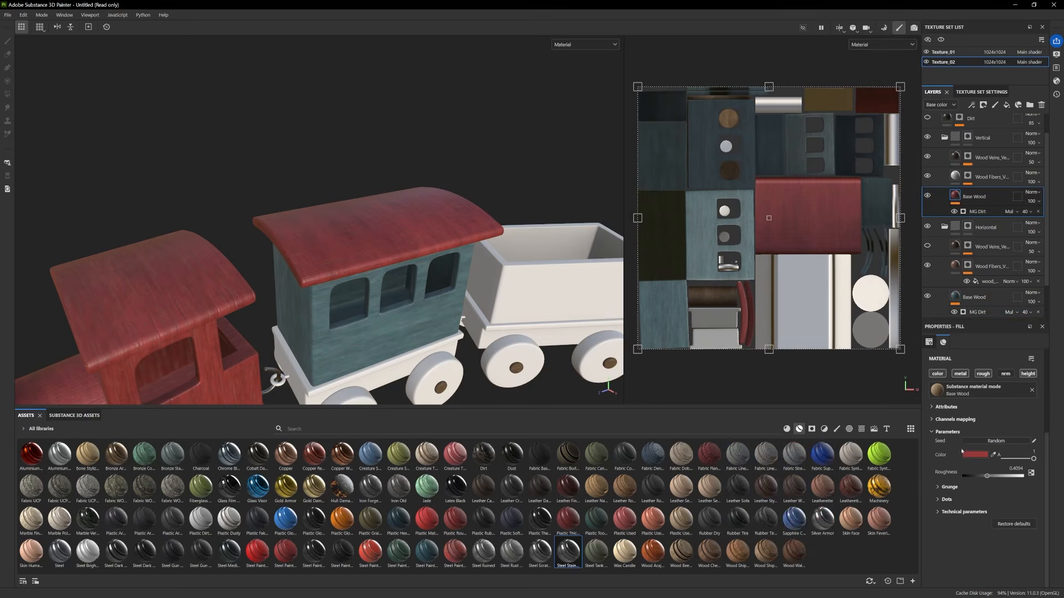
{"action": "double_click", "coordinate": [800, 490]}
{"action": "key", "text": "ctrl+v"}
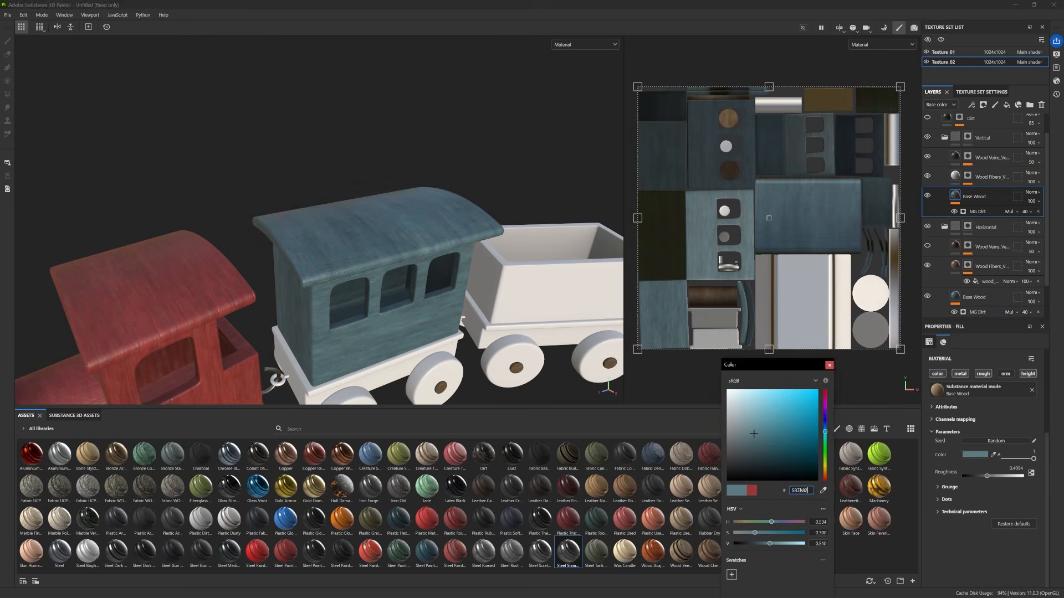
Toggle the Vertical folder and its Base Wood layer to compare them, and set that Base Wood's UV rotation to 90
{"action": "scroll", "coordinate": [382, 272], "scroll_direction": "down", "scroll_amount": 2}
{"action": "scroll", "coordinate": [325, 258], "scroll_direction": "up", "scroll_amount": 1}
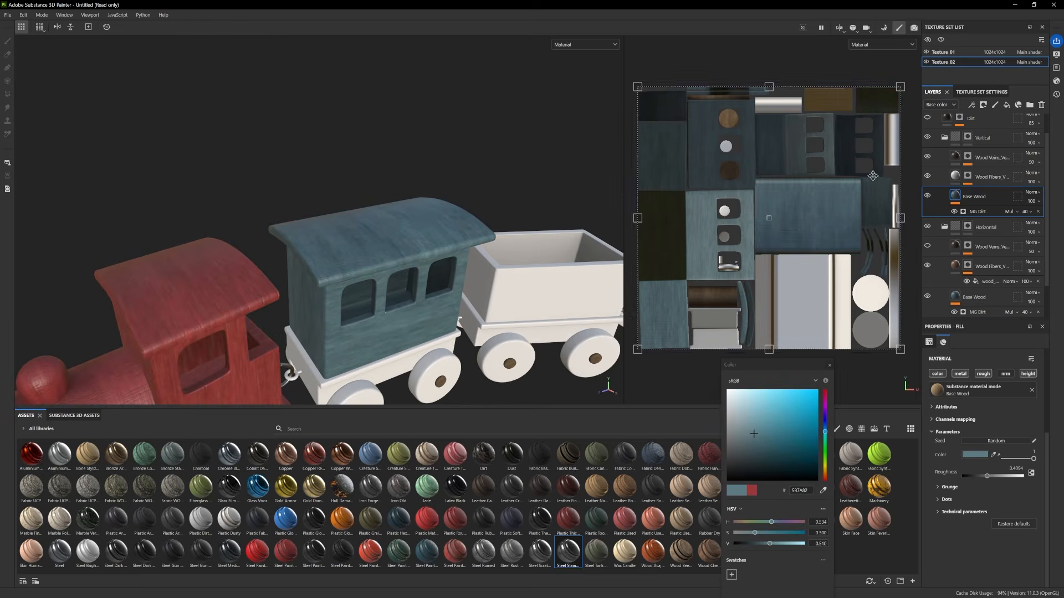
{"action": "left_click", "coordinate": [926, 137]}
{"action": "left_click", "coordinate": [926, 136]}
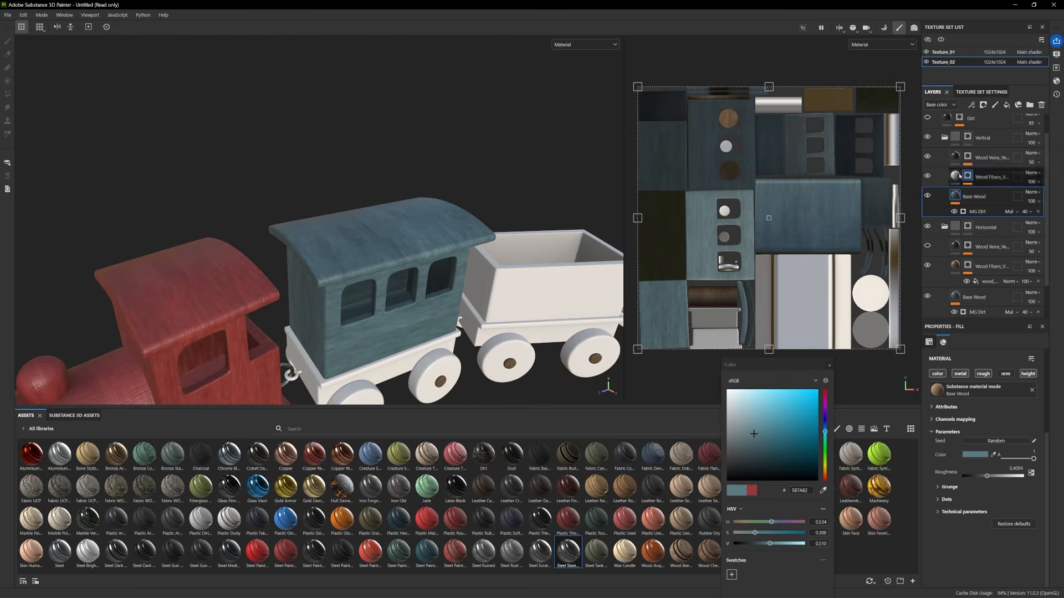
{"action": "left_click", "coordinate": [927, 195]}
{"action": "left_click", "coordinate": [927, 195]}
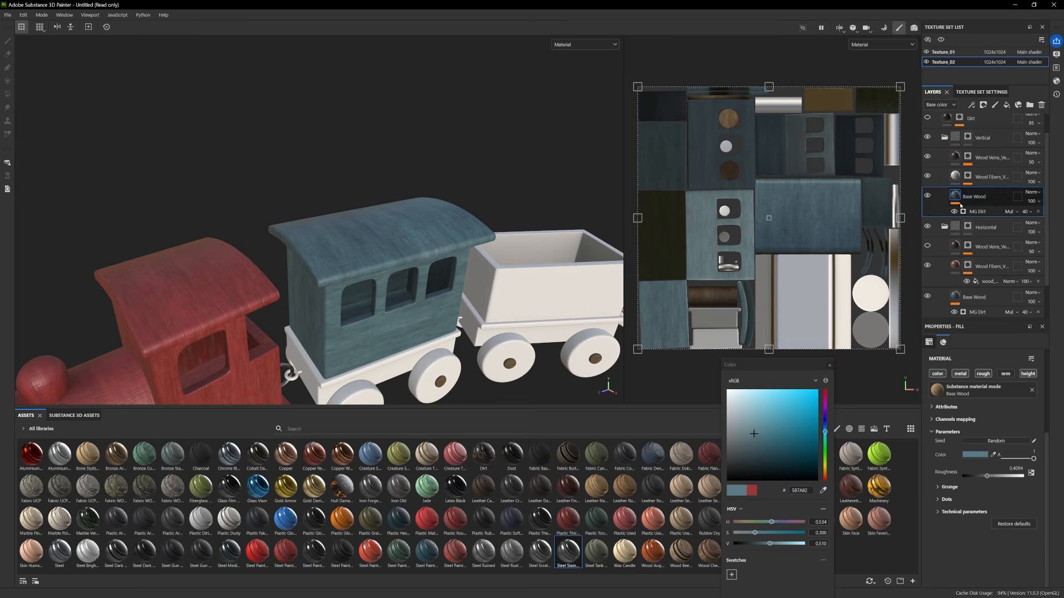
{"action": "scroll", "coordinate": [986, 464], "scroll_direction": "up", "scroll_amount": 2}
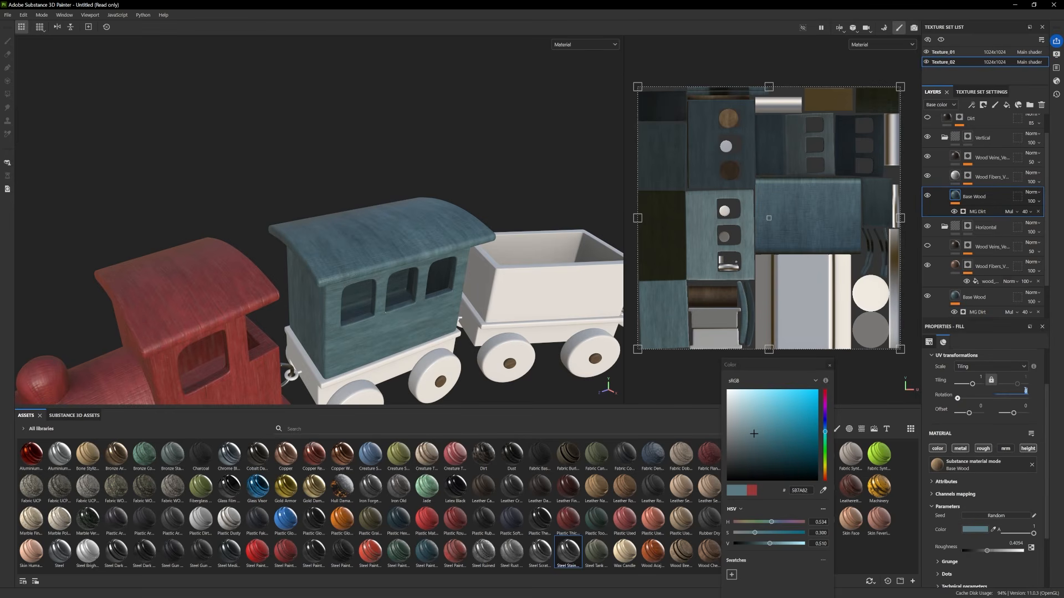
{"action": "key", "text": "Return"}
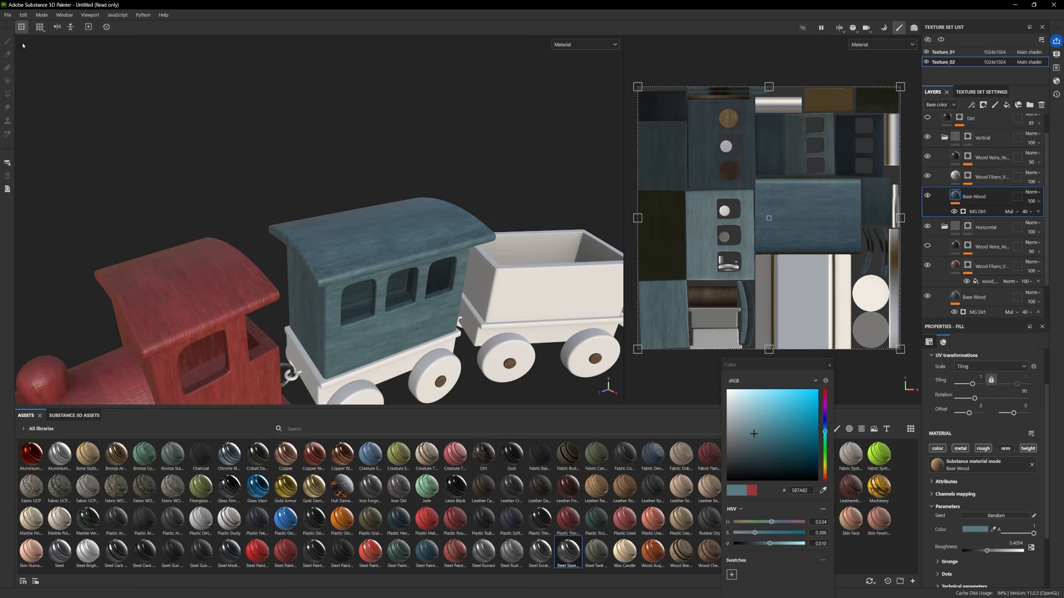
Collapse the Blue folder and examine the blue wood on the passenger wagons from several angles
{"action": "scroll", "coordinate": [240, 181], "scroll_direction": "down", "scroll_amount": 3}
{"action": "left_click_drag", "start_coordinate": [240, 180], "coordinate": [244, 148], "text": "alt"}
{"action": "scroll", "coordinate": [948, 145], "scroll_direction": "up", "scroll_amount": 1}
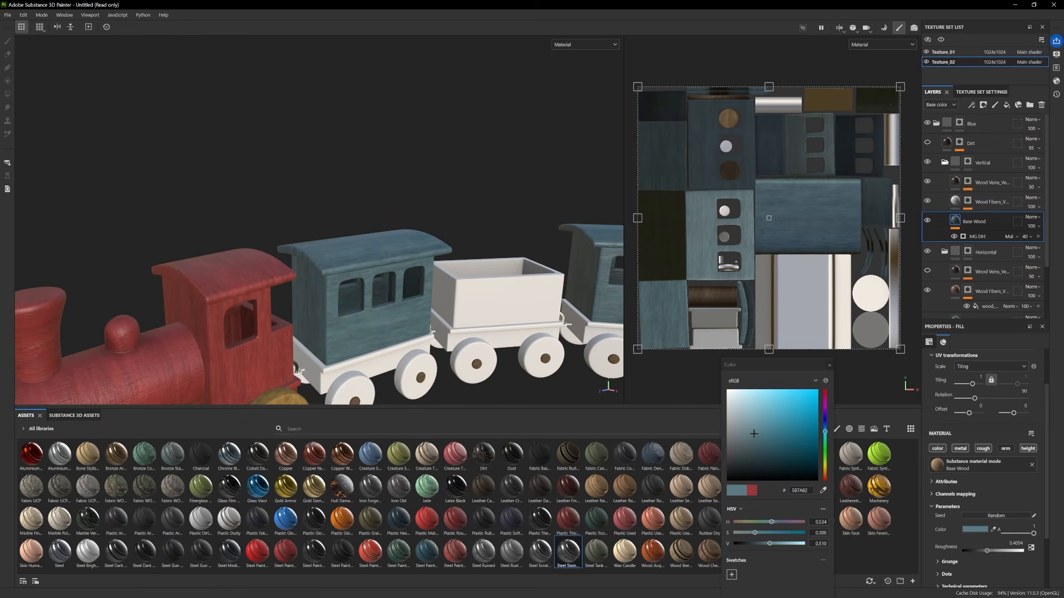
{"action": "left_click", "coordinate": [936, 123]}
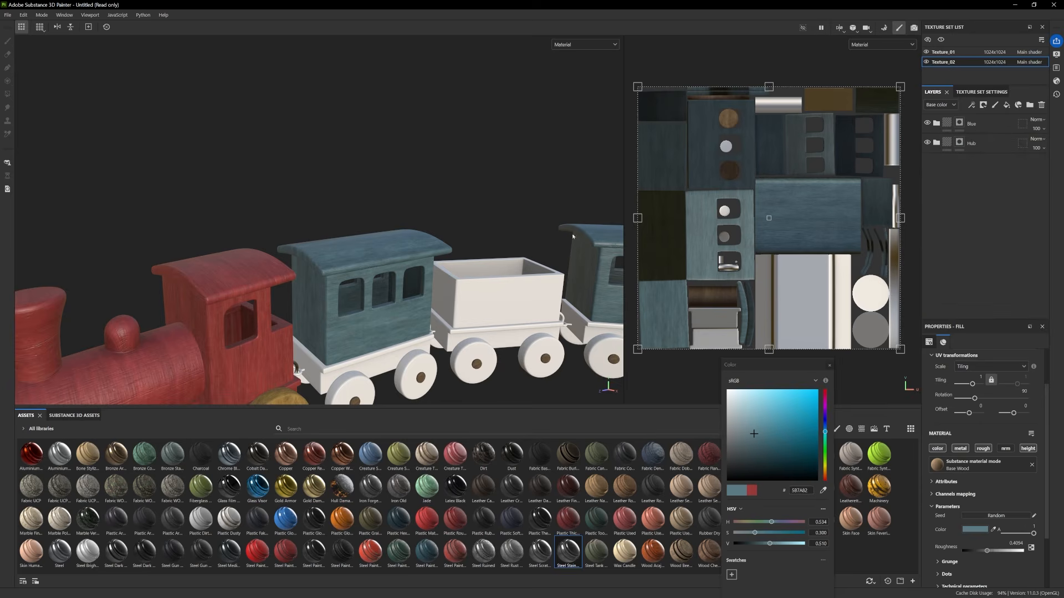
{"action": "left_click_drag", "start_coordinate": [572, 236], "coordinate": [383, 265], "text": "alt"}
{"action": "scroll", "coordinate": [386, 267], "scroll_direction": "up", "scroll_amount": 4}
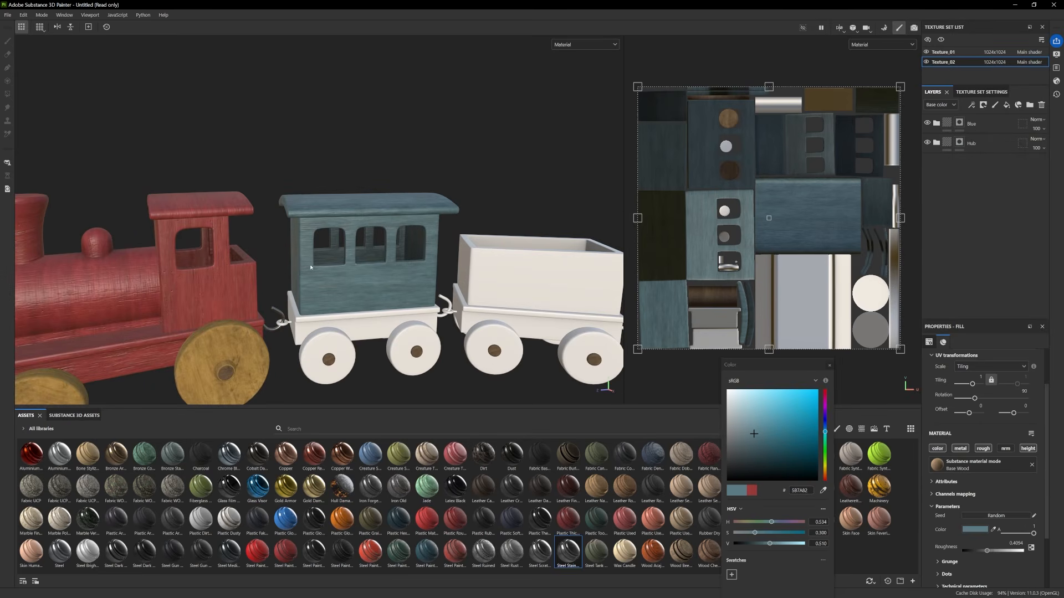
{"action": "left_click_drag", "start_coordinate": [310, 268], "coordinate": [332, 277], "text": "alt"}
{"action": "middle_click_drag", "start_coordinate": [333, 277], "coordinate": [318, 230], "text": "alt"}
{"action": "scroll", "coordinate": [318, 230], "scroll_direction": "down", "scroll_amount": 3}
{"action": "left_click_drag", "start_coordinate": [318, 230], "coordinate": [328, 234], "text": "alt"}
Duplicate the Blue folder below the Hub folder and rename the copy as Green
{"action": "left_click", "coordinate": [975, 125]}
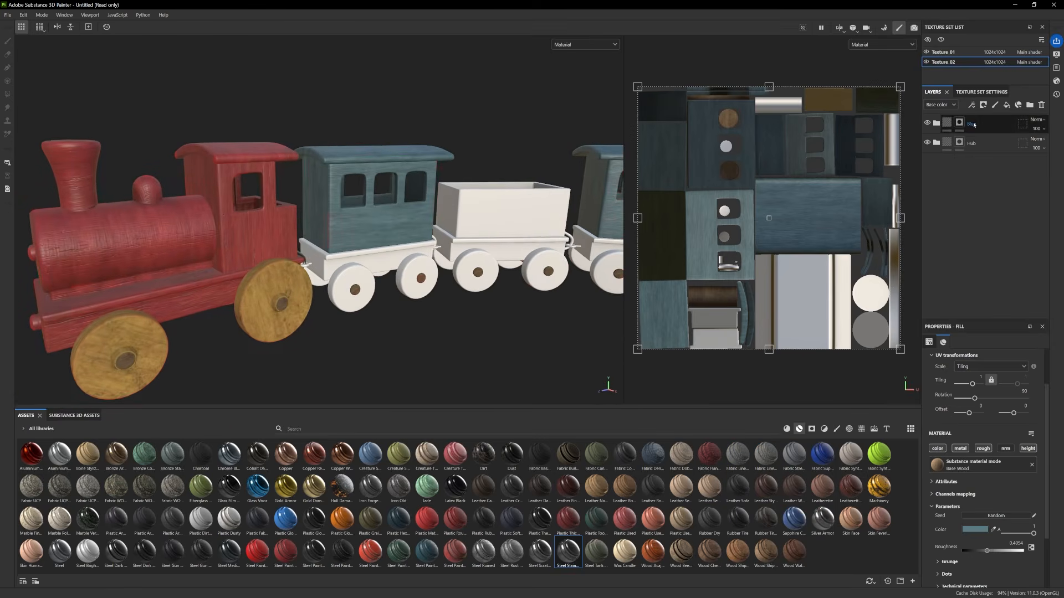
{"action": "key", "text": "4"}
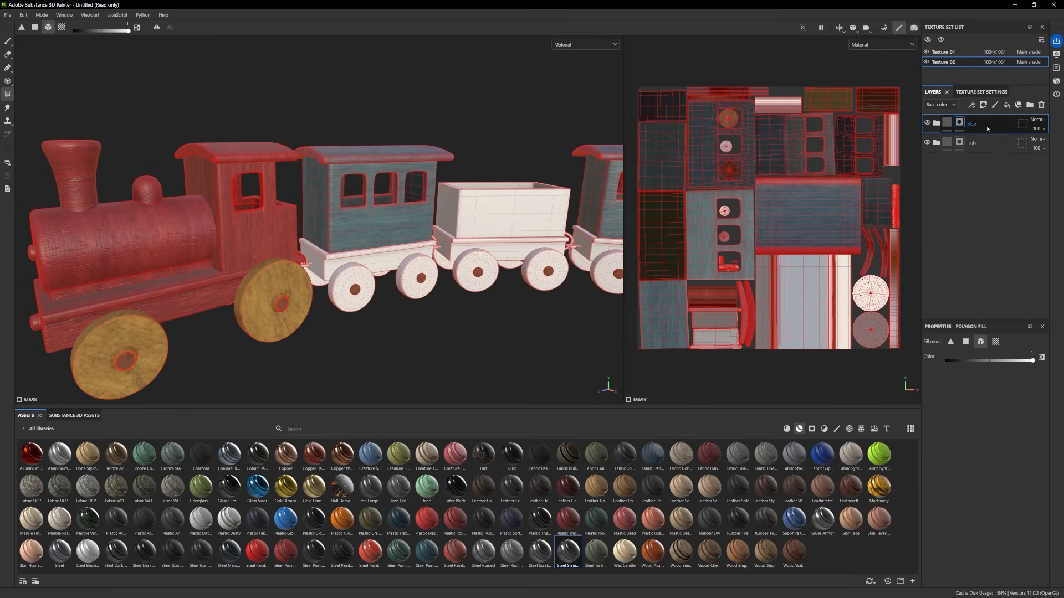
{"action": "left_click_drag", "start_coordinate": [986, 129], "coordinate": [981, 176], "text": "ctrl"}
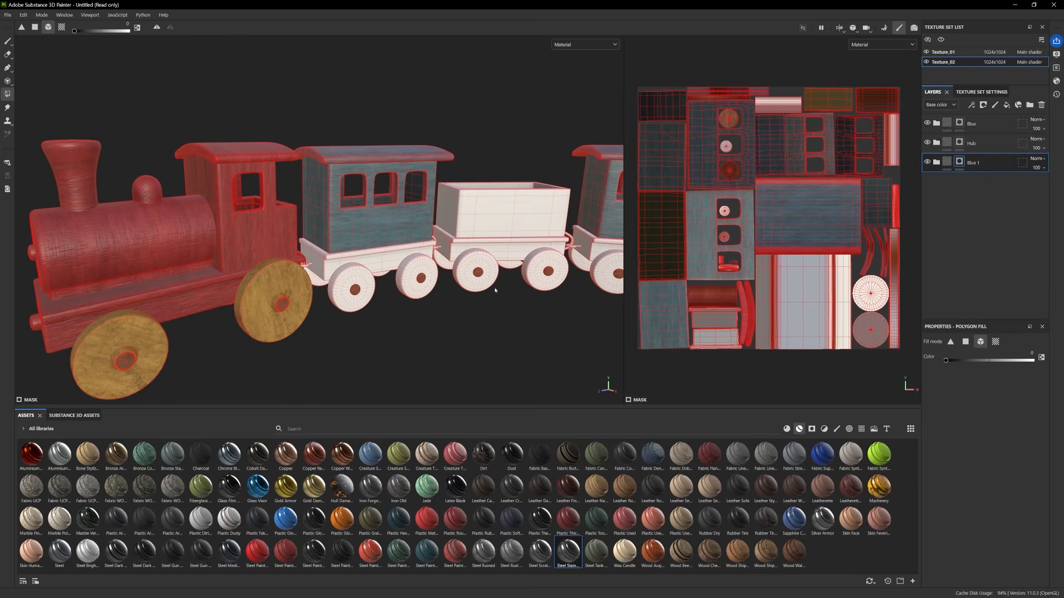
{"action": "right_click_drag", "start_coordinate": [495, 290], "coordinate": [124, 107], "text": "alt"}
{"action": "left_click_drag", "start_coordinate": [587, 277], "coordinate": [524, 294], "text": "alt"}
{"action": "right_click_drag", "start_coordinate": [524, 294], "coordinate": [1041, 291], "text": "alt"}
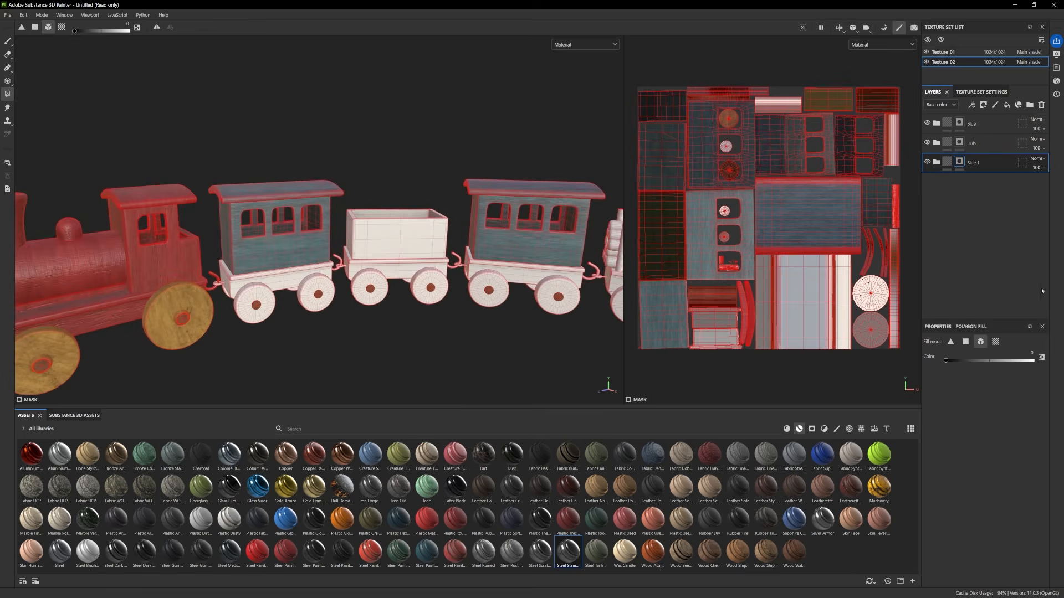
{"action": "double_click", "coordinate": [973, 163]}
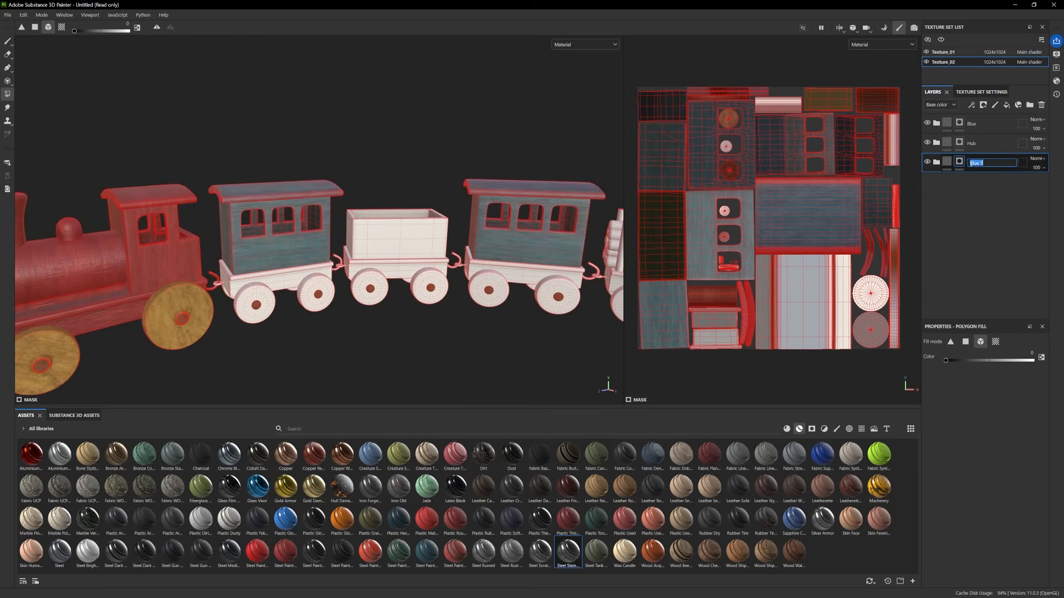
{"action": "type", "text": "Green"}
{"action": "key", "text": "Return"}
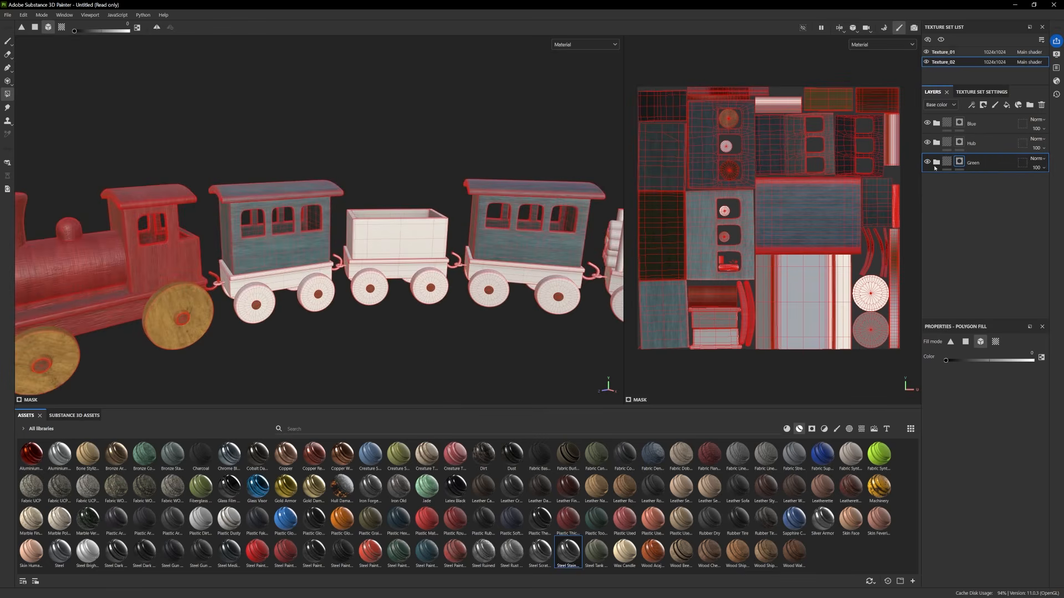
Expand the Green folder and polygon-fill the wagons' undercarriages into its mask with fill colour 1
{"action": "left_click", "coordinate": [937, 162]}
{"action": "left_click", "coordinate": [943, 220]}
{"action": "left_click", "coordinate": [987, 221]}
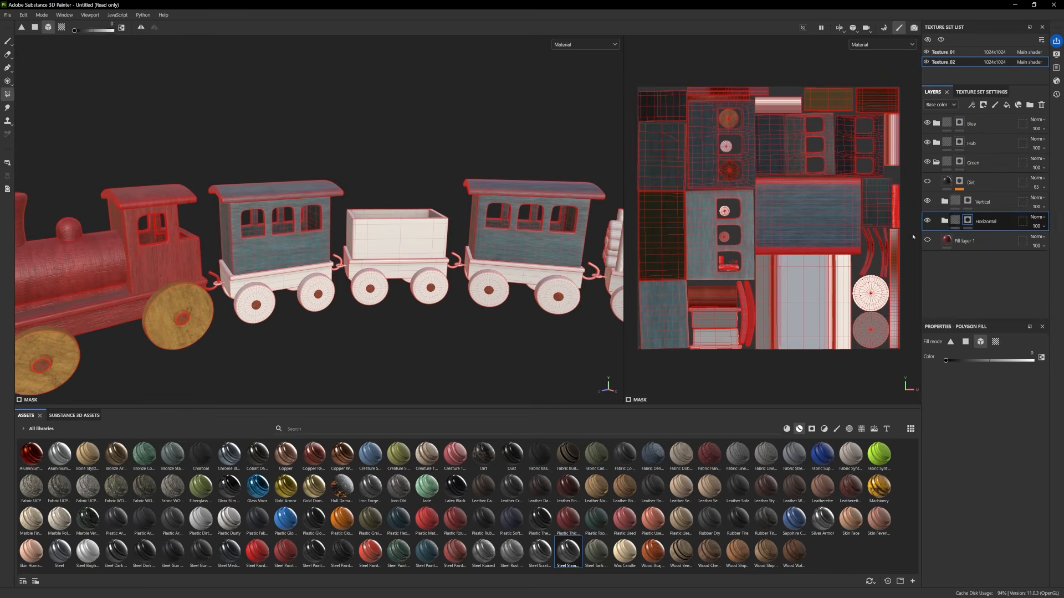
{"action": "middle_click_drag", "start_coordinate": [258, 222], "coordinate": [319, 192], "text": "alt"}
{"action": "right_click_drag", "start_coordinate": [319, 193], "coordinate": [394, 289], "text": "alt"}
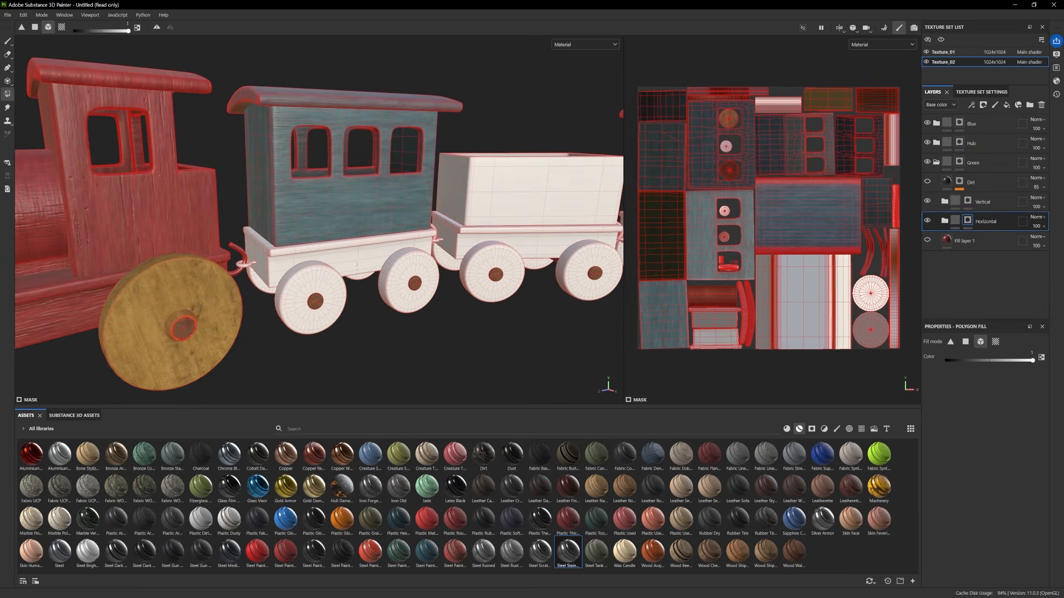
{"action": "right_click_drag", "start_coordinate": [370, 262], "coordinate": [338, 244], "text": "alt"}
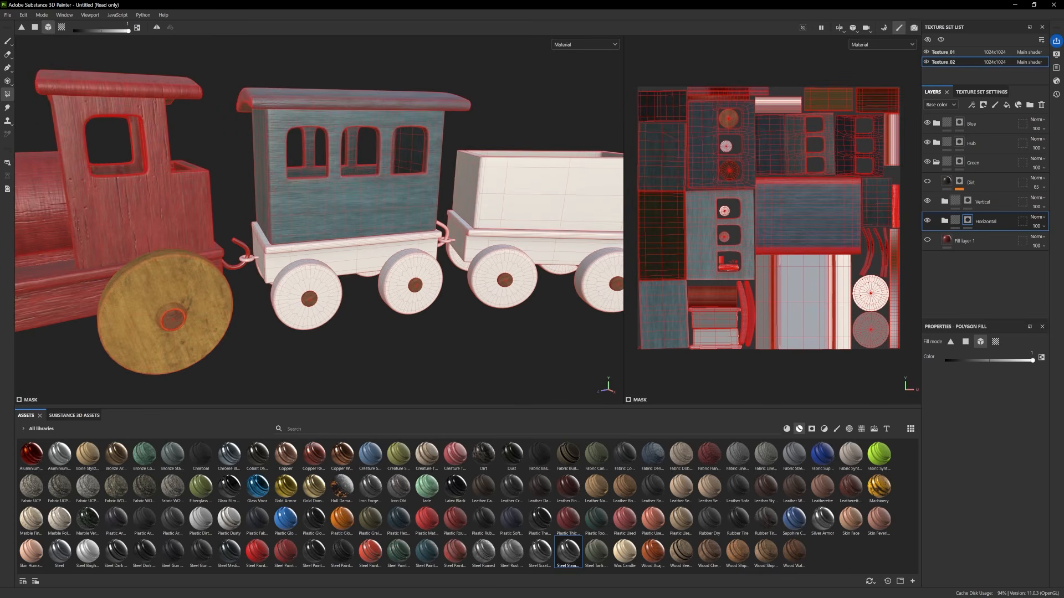
{"action": "left_click", "coordinate": [975, 162]}
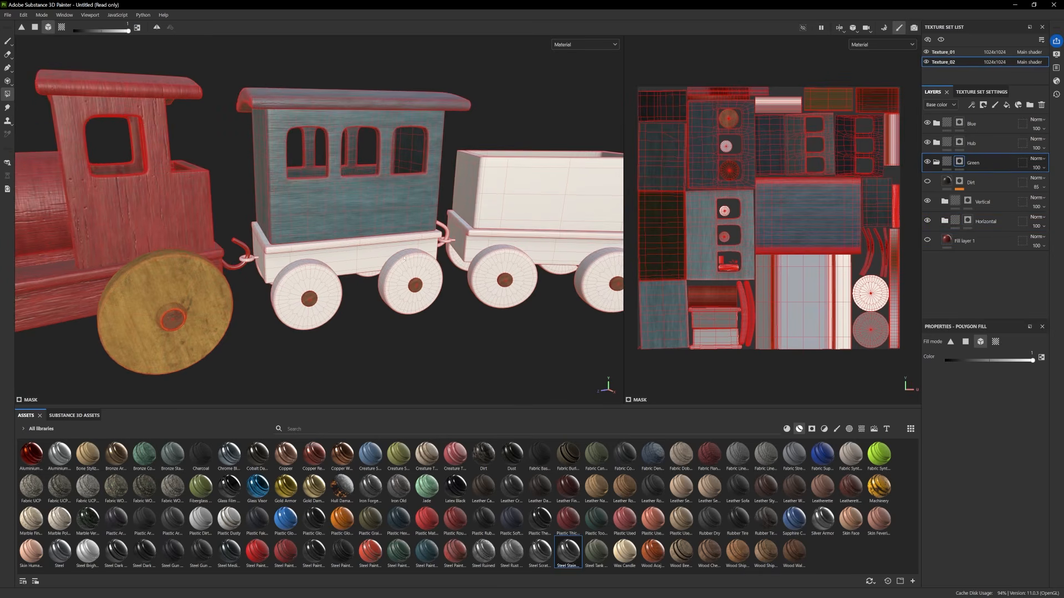
{"action": "left_click", "coordinate": [351, 255]}
{"action": "left_click", "coordinate": [7, 41]}
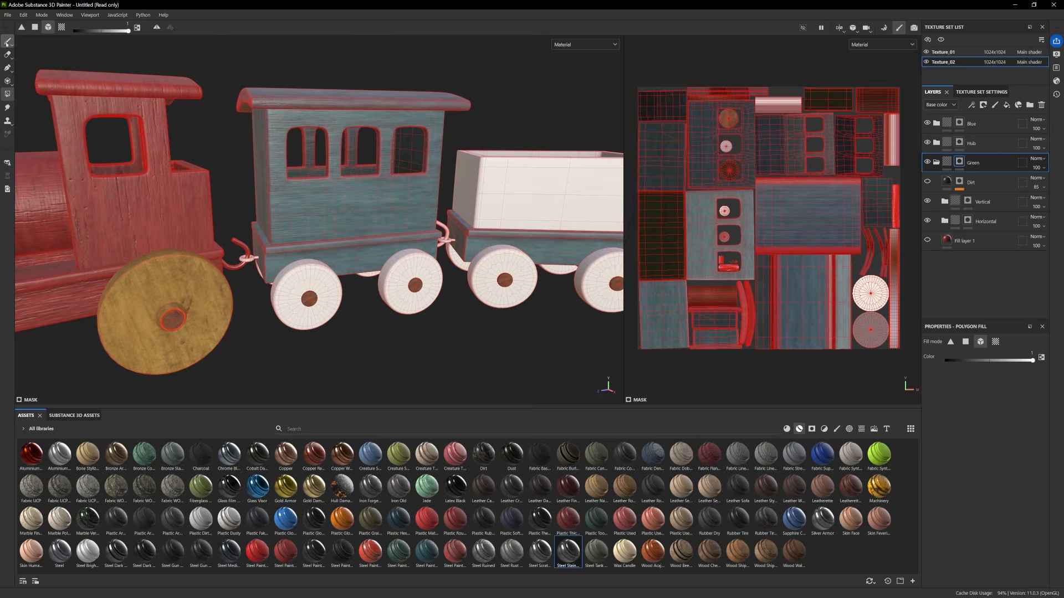
{"action": "mouse_move", "coordinate": [294, 244]}
{"action": "left_mouse_down", "text": "alt"}
{"action": "mouse_move", "coordinate": [368, 222]}
{"action": "mouse_move", "coordinate": [327, 285]}
{"action": "mouse_move", "coordinate": [305, 269]}
{"action": "left_mouse_up", "text": "alt"}
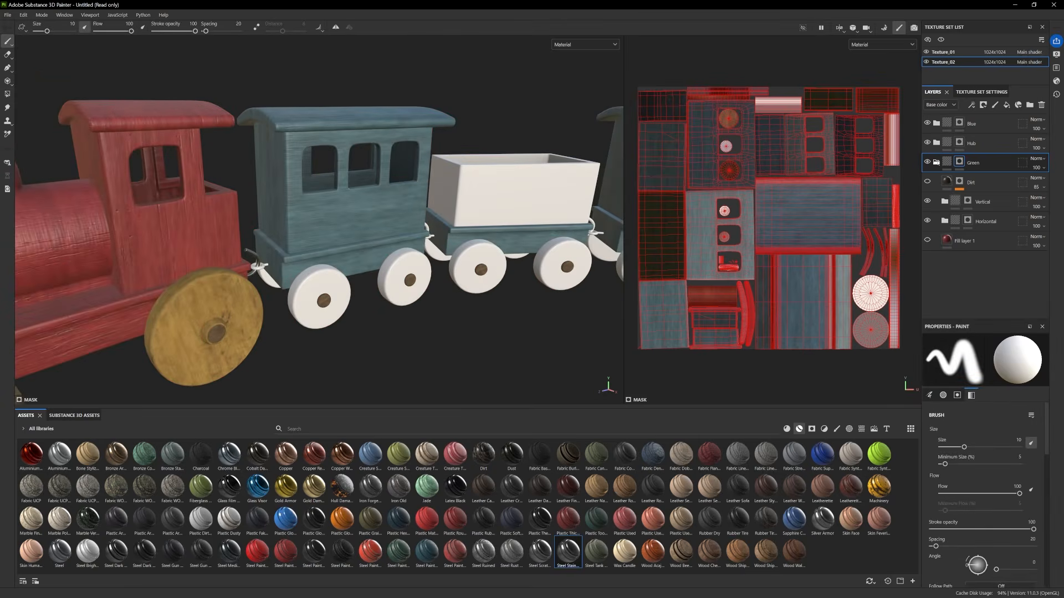
Hide the Green folder's Vertical subfolder and sample an olive green with the eyedropper for the Horizontal folder's Base Wood
{"action": "left_click", "coordinate": [944, 221]}
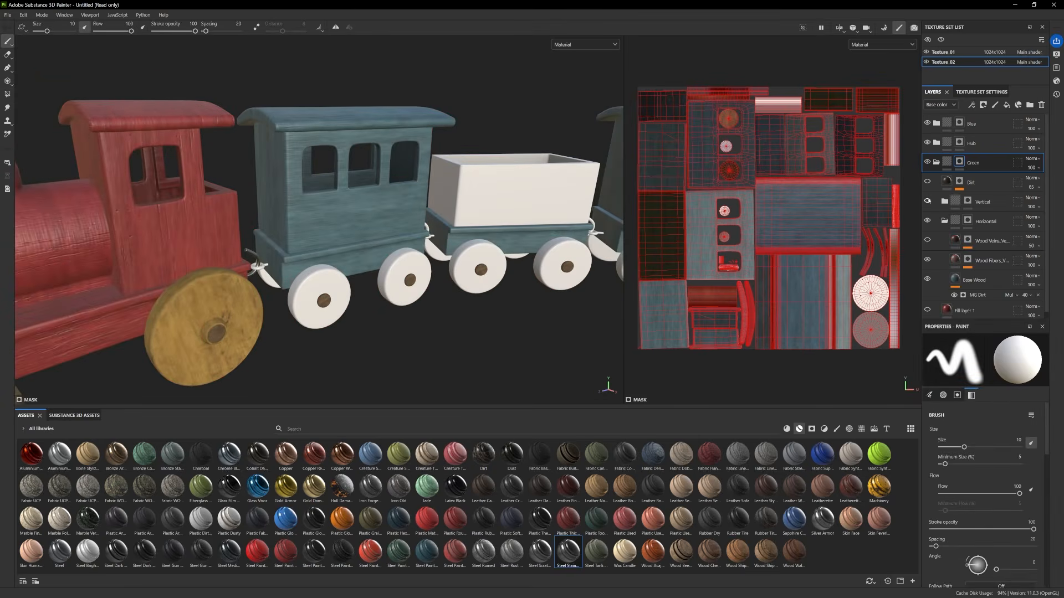
{"action": "left_click", "coordinate": [928, 202]}
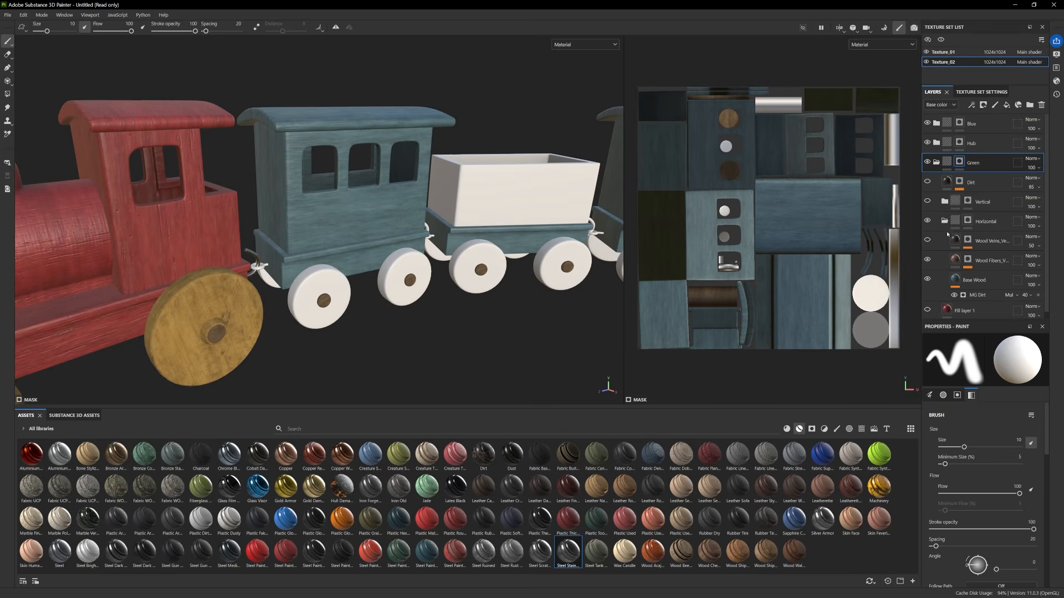
{"action": "scroll", "coordinate": [947, 233], "scroll_direction": "down", "scroll_amount": 1}
{"action": "left_click", "coordinate": [974, 274]}
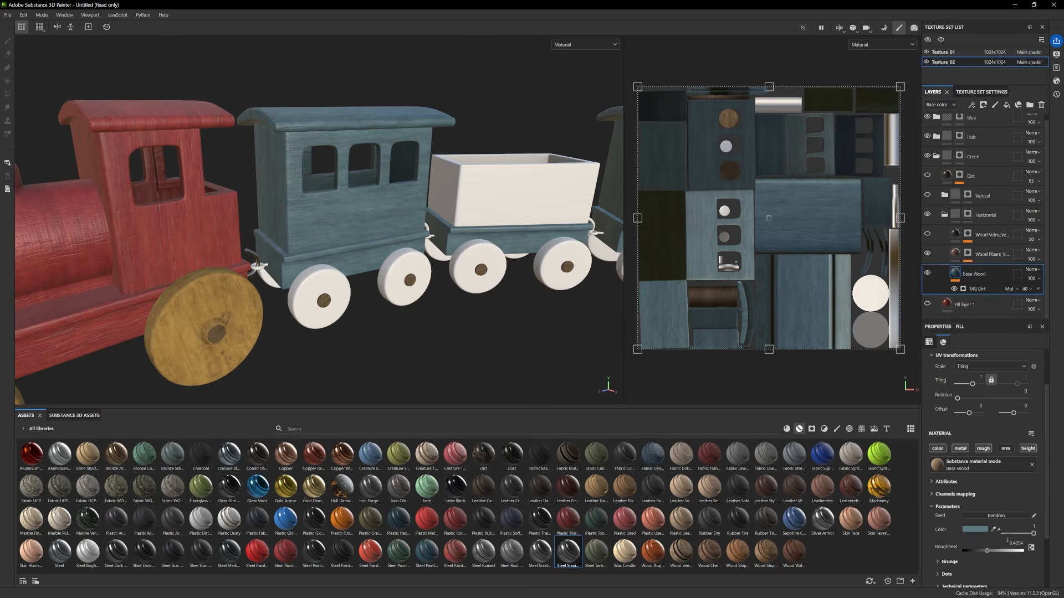
{"action": "left_click", "coordinate": [993, 530]}
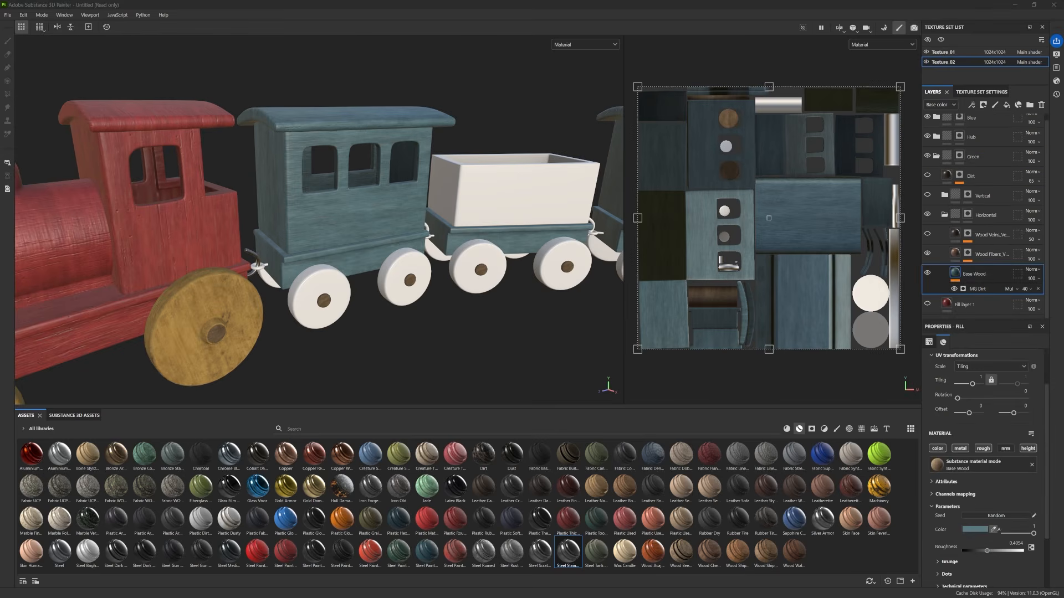
{"action": "left_click", "coordinate": [522, 303]}
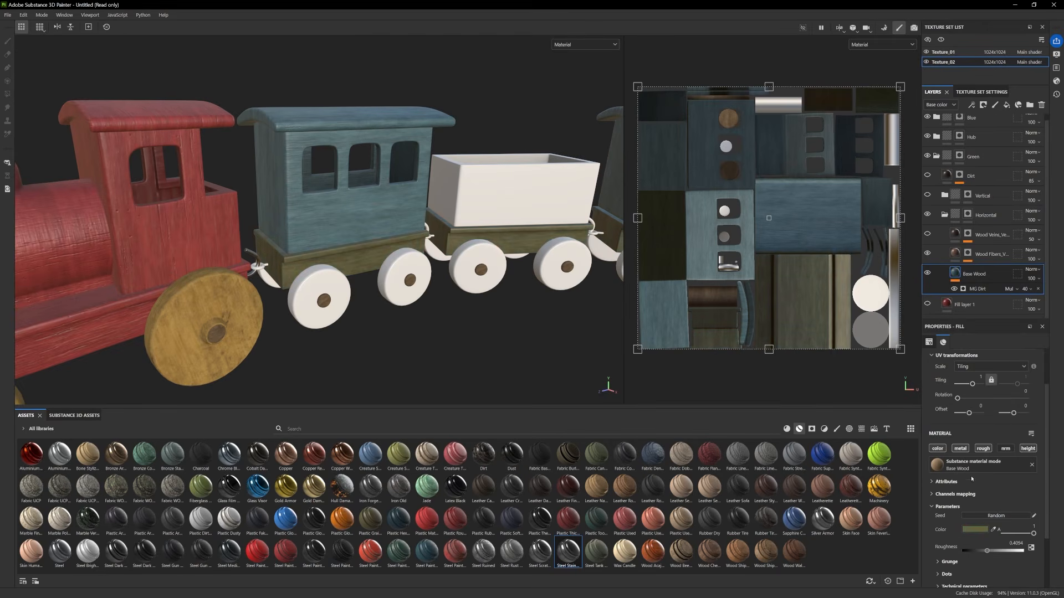
Adjust the Horizontal Base Wood's green to hue 0.196, saturation 0.347 and value 0.342
{"action": "left_click", "coordinate": [975, 530]}
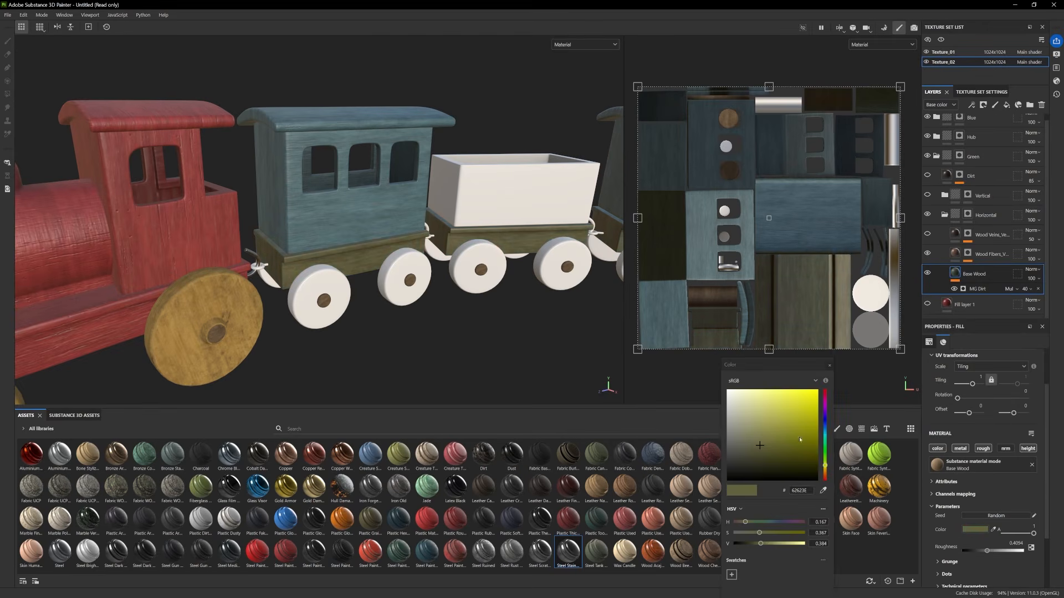
{"action": "left_click", "coordinate": [826, 468]}
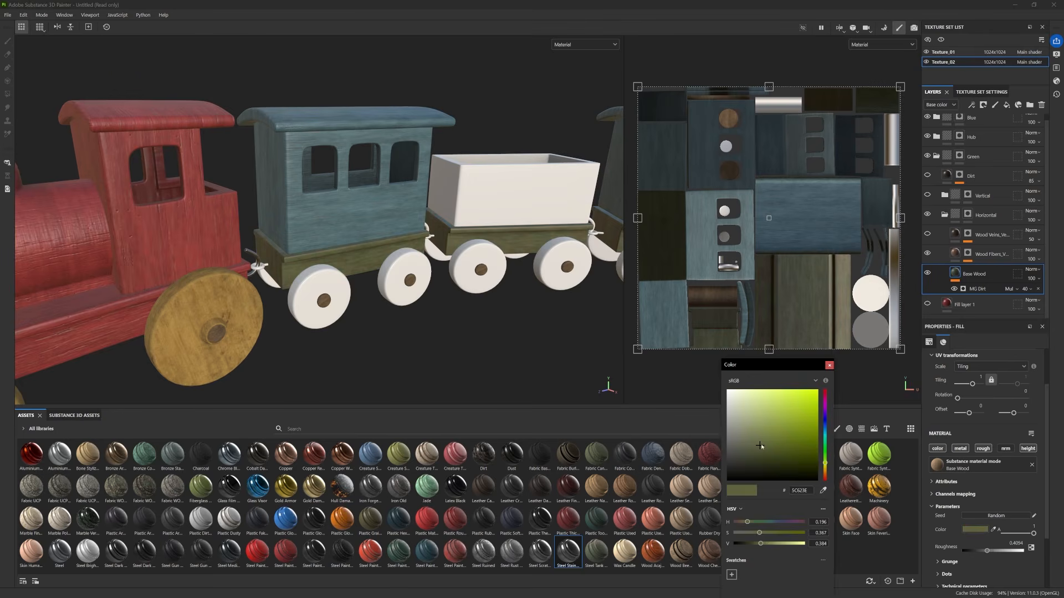
{"action": "left_click_drag", "start_coordinate": [762, 449], "coordinate": [759, 449]}
{"action": "right_click_drag", "start_coordinate": [538, 324], "coordinate": [506, 321], "text": "alt"}
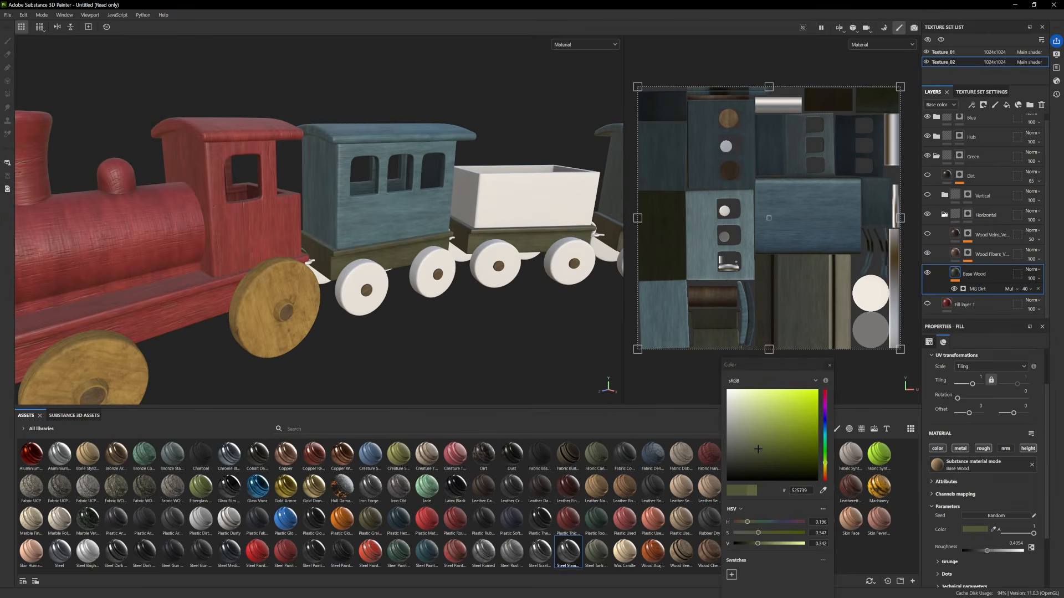
Collapse the Horizontal and Green folders and select the Green folder's mask
{"action": "left_click", "coordinate": [945, 214]}
{"action": "left_click", "coordinate": [937, 163]}
{"action": "right_click_drag", "start_coordinate": [311, 219], "coordinate": [273, 217], "text": "alt"}
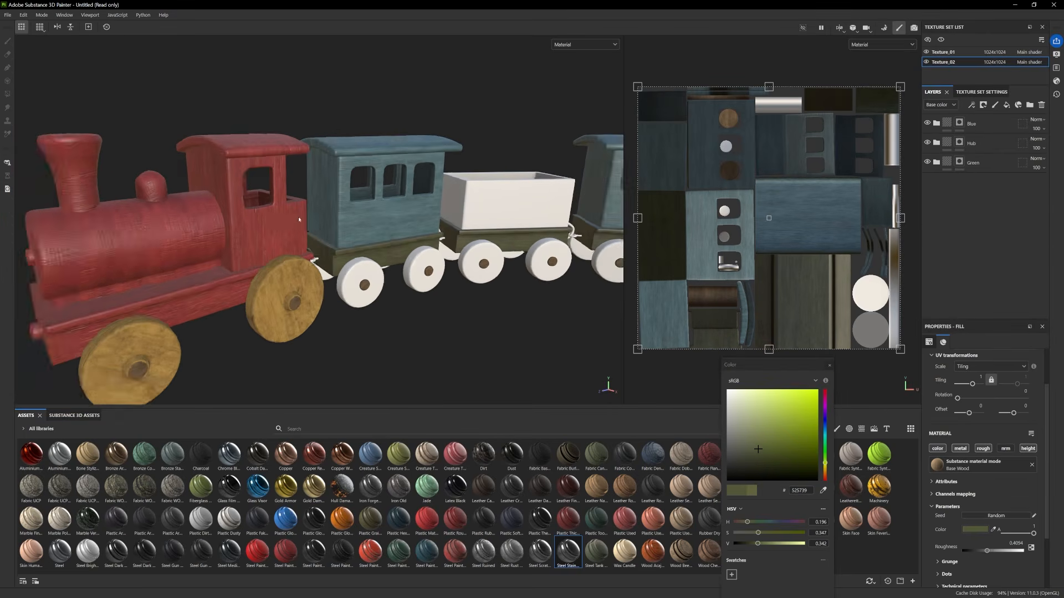
{"action": "left_click_drag", "start_coordinate": [273, 217], "coordinate": [387, 229], "text": "alt"}
{"action": "left_click", "coordinate": [960, 161]}
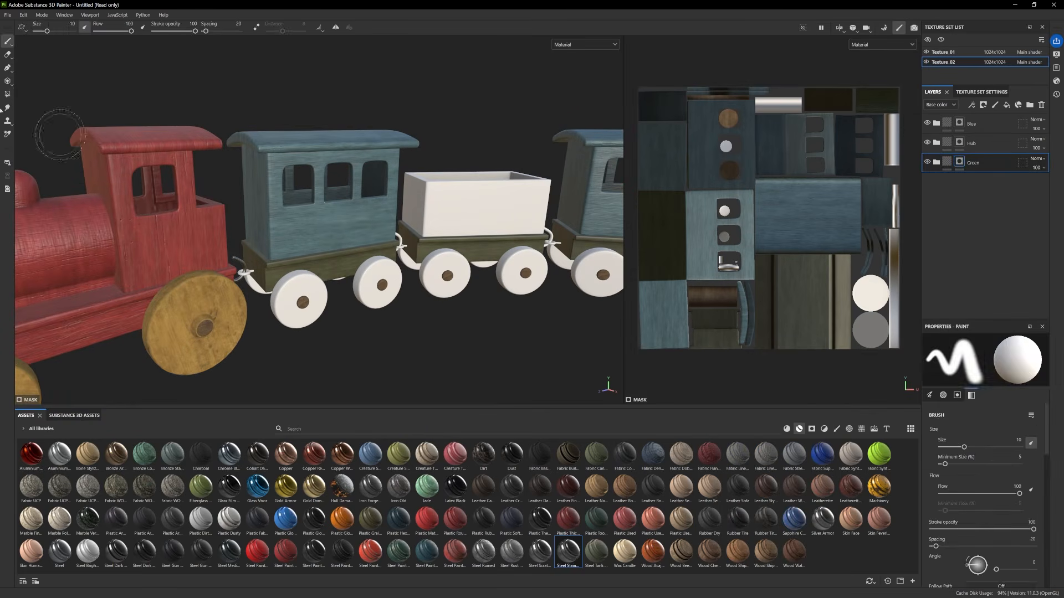
Expand the Green folder and polygon-fill the wagon wheels into the Horizontal subfolder's mask with fill colour 1
{"action": "left_click", "coordinate": [8, 94]}
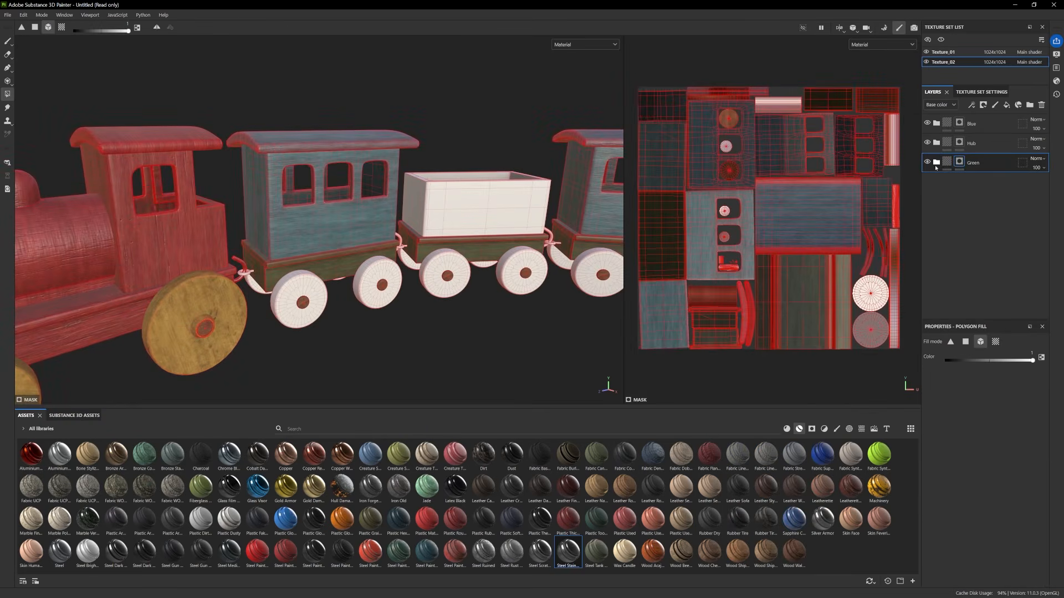
{"action": "left_click", "coordinate": [937, 162]}
{"action": "left_click", "coordinate": [974, 227]}
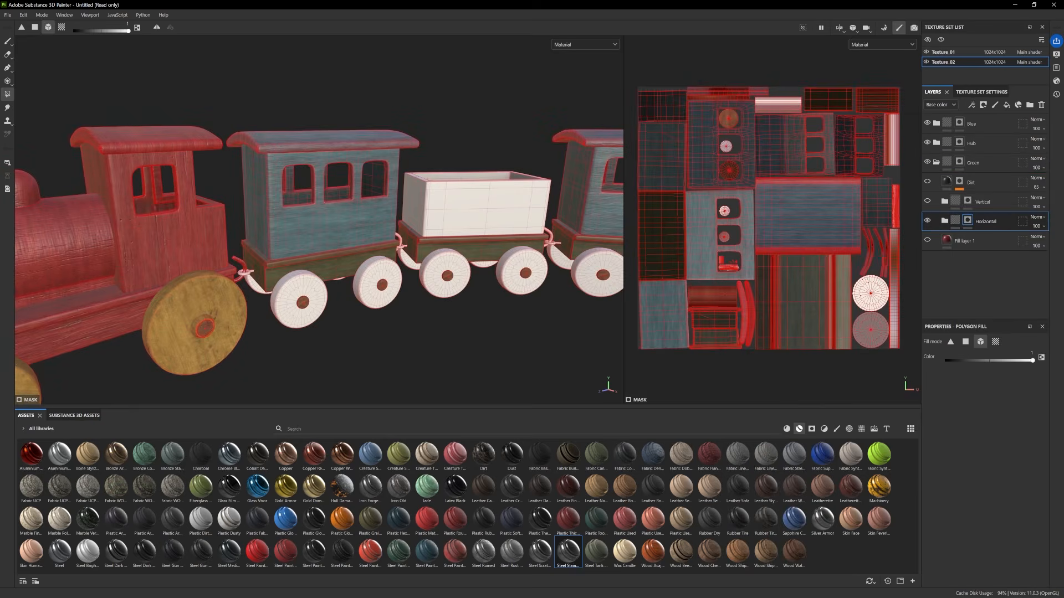
{"action": "left_click", "coordinate": [8, 41]}
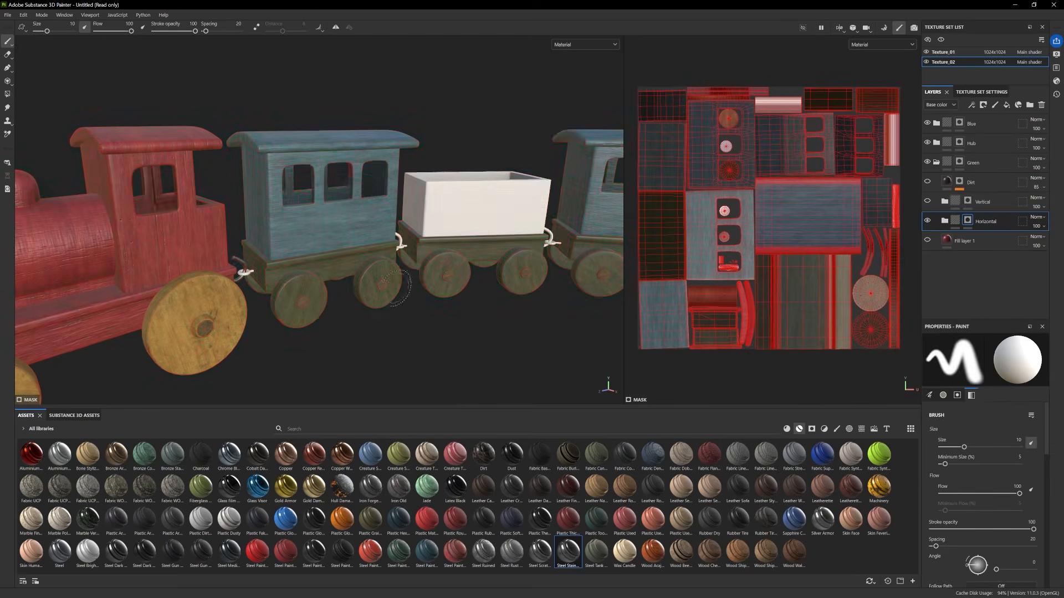
{"action": "scroll", "coordinate": [339, 297], "scroll_direction": "down", "scroll_amount": 5}
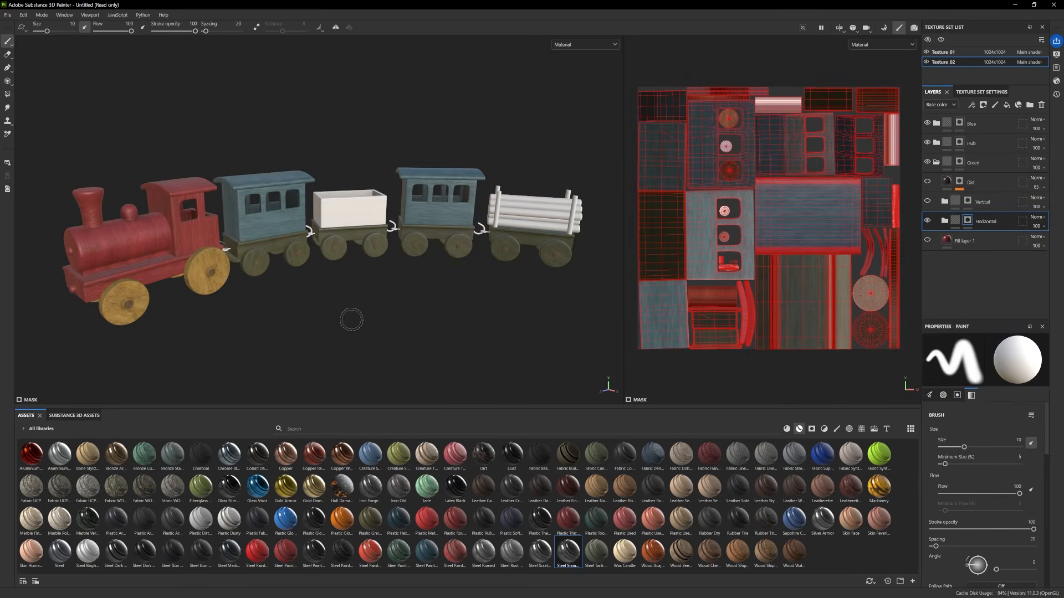
{"action": "right_click_drag", "start_coordinate": [408, 345], "coordinate": [360, 313], "text": "alt"}
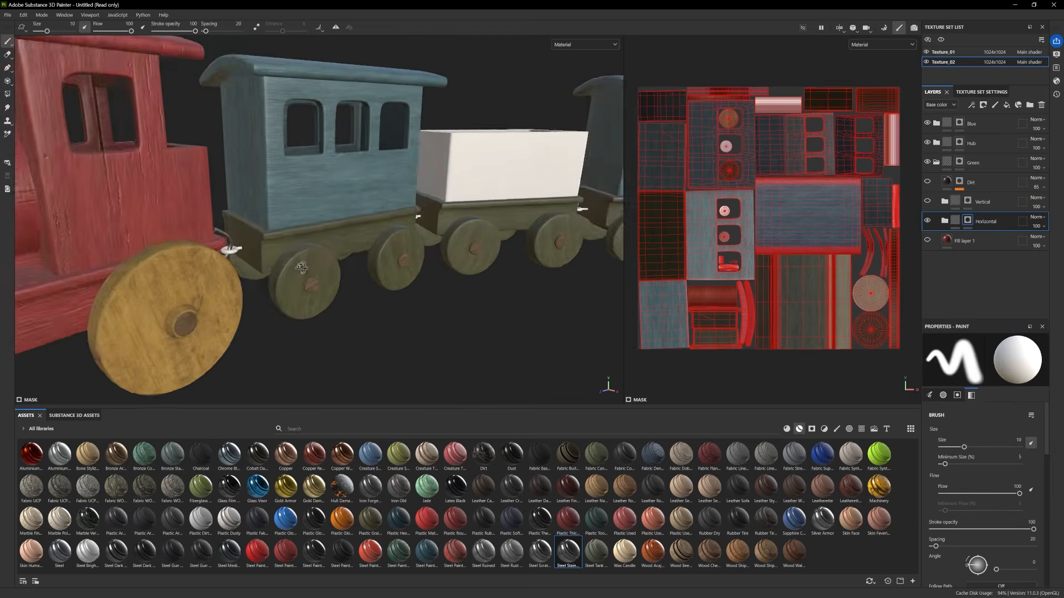
{"action": "middle_click_drag", "start_coordinate": [382, 327], "coordinate": [354, 287], "text": "alt"}
{"action": "right_click_drag", "start_coordinate": [354, 288], "coordinate": [427, 313], "text": "alt"}
{"action": "left_click_drag", "start_coordinate": [427, 313], "coordinate": [437, 308], "text": "alt"}
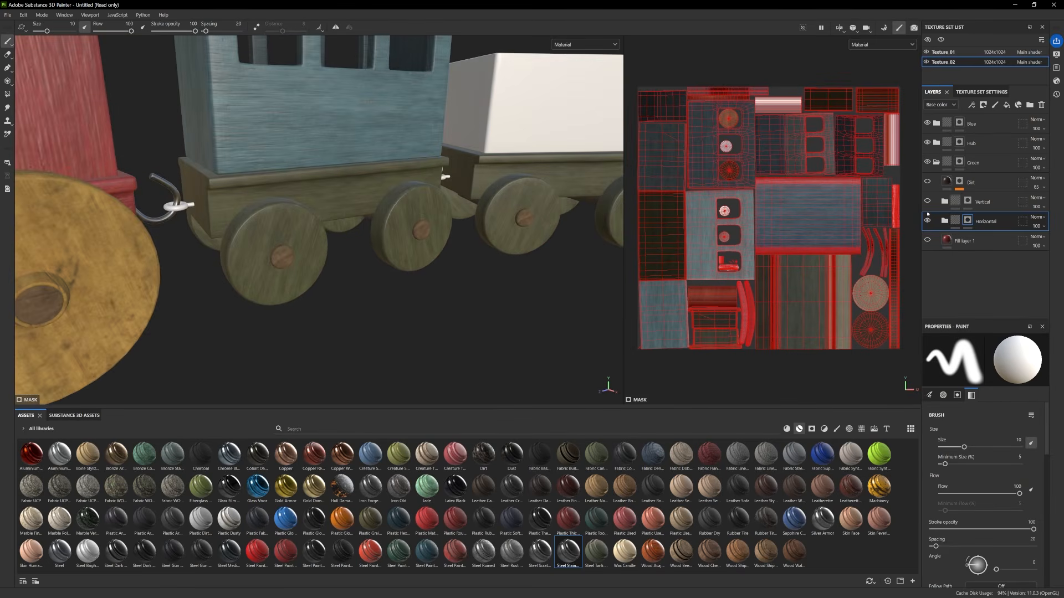
Expand the Horizontal subfolder and hide its Wood Veins and Wood Fibers layers
{"action": "left_click", "coordinate": [944, 223]}
{"action": "scroll", "coordinate": [944, 223], "scroll_direction": "down", "scroll_amount": 1}
{"action": "left_click", "coordinate": [927, 235]}
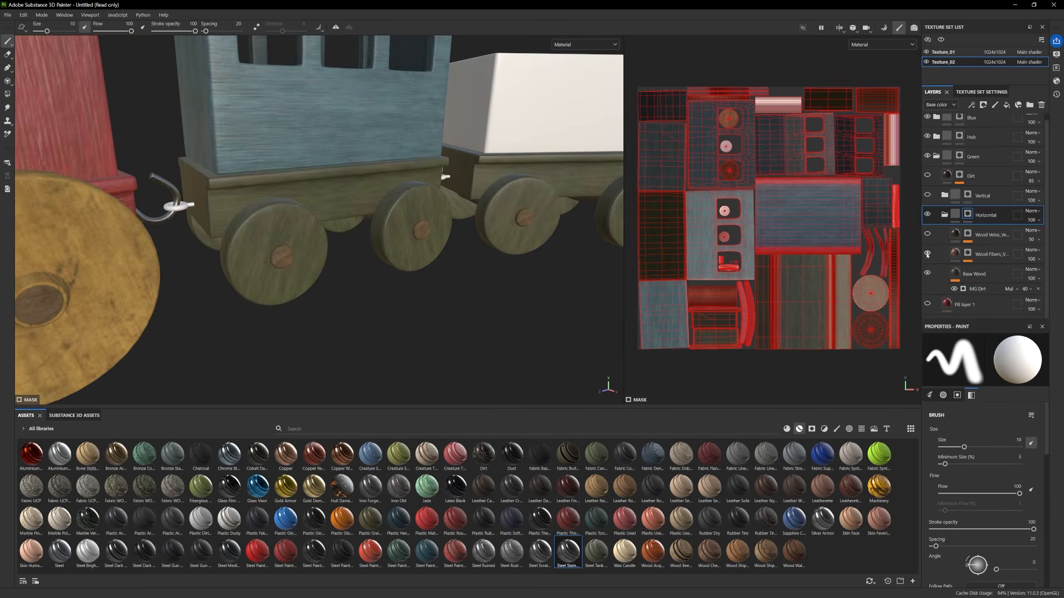
{"action": "left_click", "coordinate": [928, 254]}
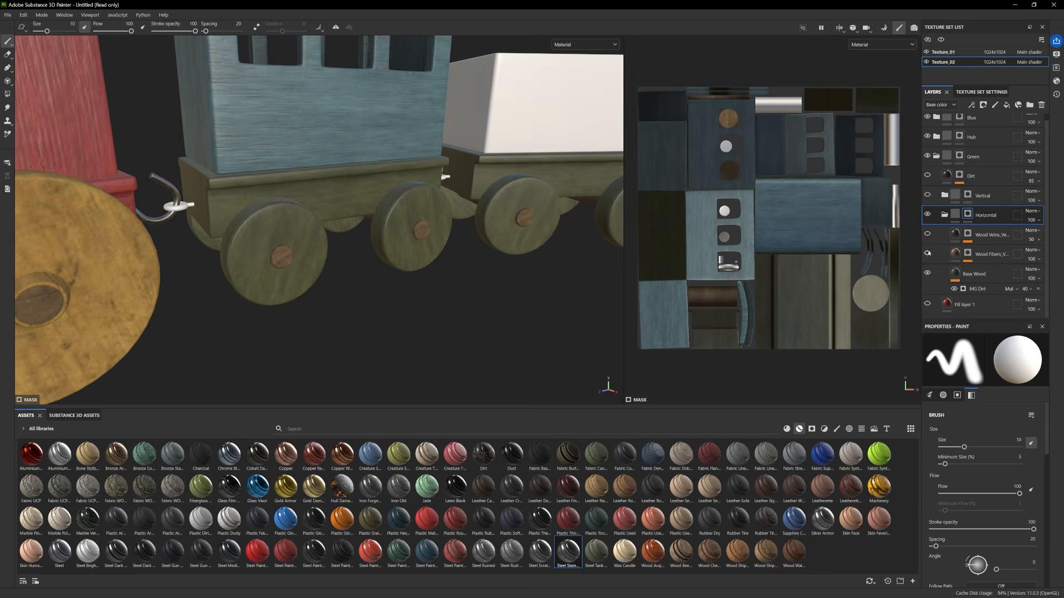
Expand the Grunge parameters of the Horizontal Base Wood, keeping Grunge 01 Opacity at 0.6 and setting Grunge 02 Opacity to 0
{"action": "left_click", "coordinate": [954, 273]}
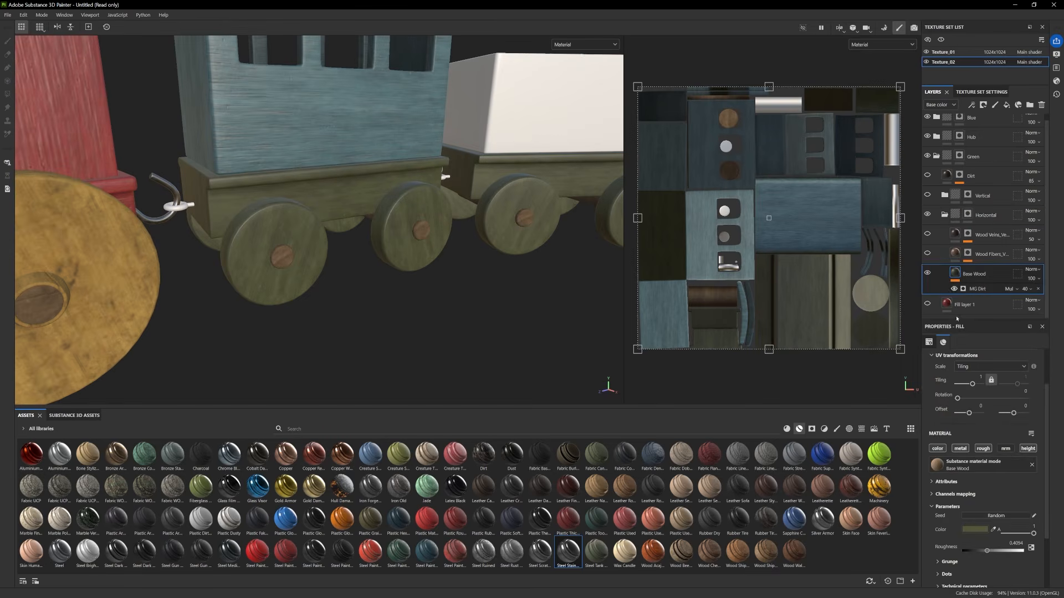
{"action": "scroll", "coordinate": [956, 512], "scroll_direction": "down", "scroll_amount": 3}
{"action": "left_click", "coordinate": [950, 487]}
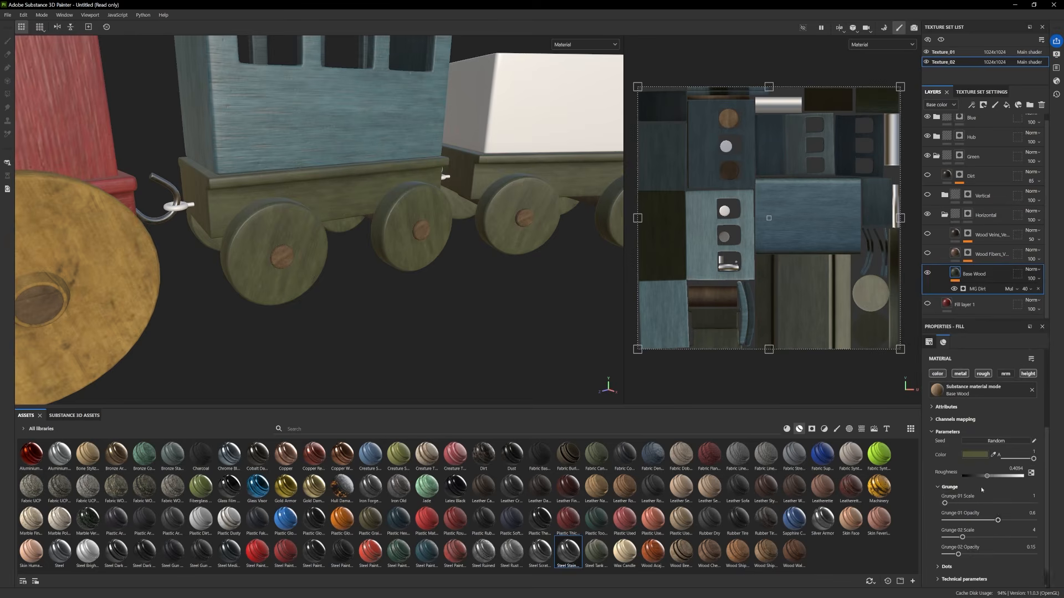
{"action": "scroll", "coordinate": [981, 490], "scroll_direction": "down", "scroll_amount": 1}
{"action": "left_click_drag", "start_coordinate": [993, 495], "coordinate": [1008, 497]}
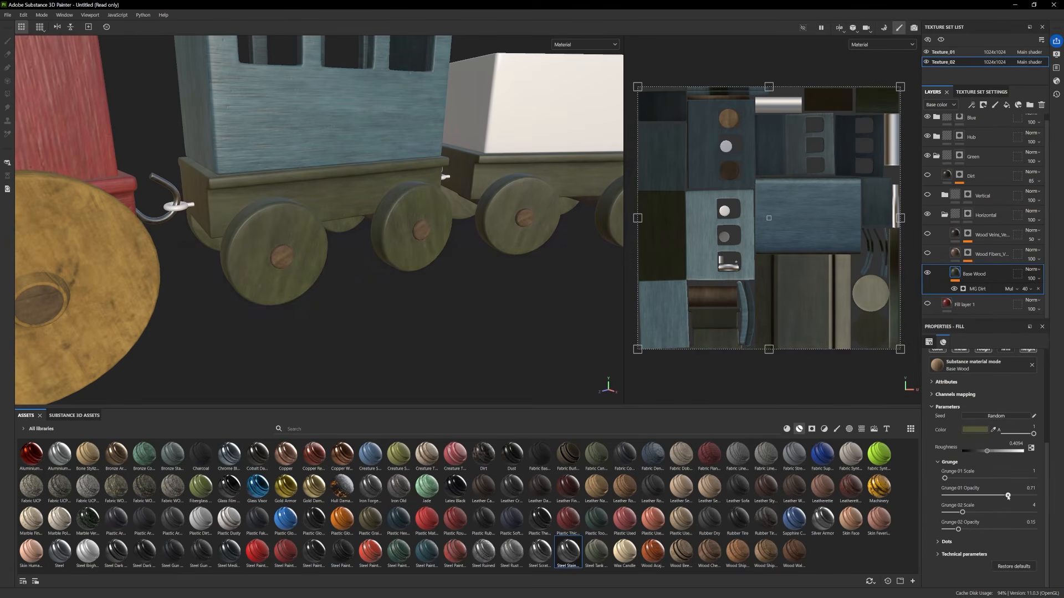
{"action": "mouse_move", "coordinate": [945, 512]}
{"action": "left_mouse_down"}
{"action": "mouse_move", "coordinate": [1011, 512]}
{"action": "mouse_move", "coordinate": [962, 512]}
{"action": "left_mouse_up"}
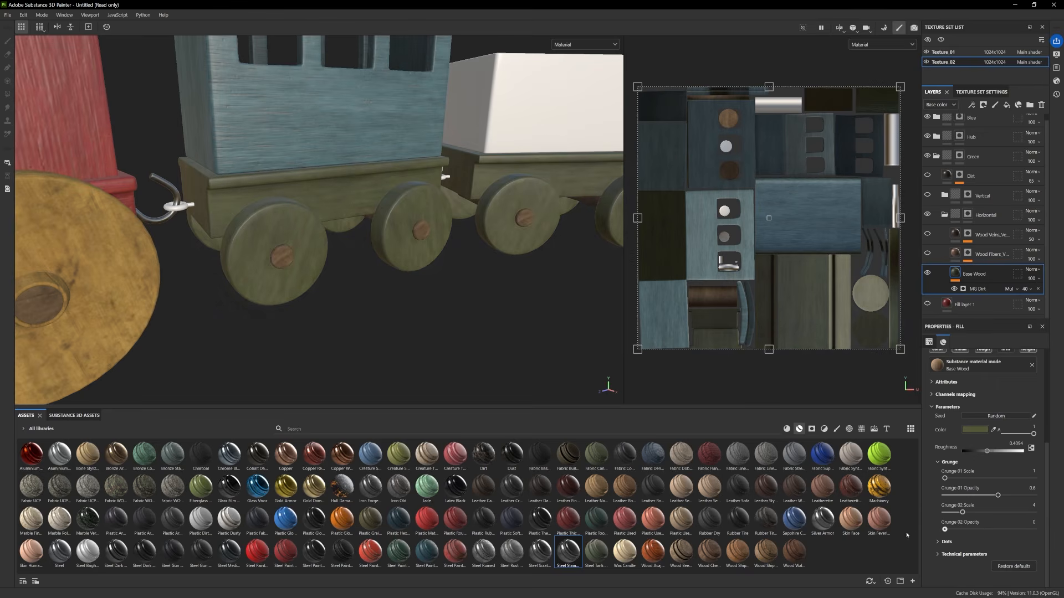
Examine the green undercarriages and wheels along the whole train from several angles and distances
{"action": "right_click_drag", "start_coordinate": [399, 333], "coordinate": [208, 256], "text": "alt"}
{"action": "left_click_drag", "start_coordinate": [208, 256], "coordinate": [315, 273], "text": "alt"}
{"action": "right_click_drag", "start_coordinate": [316, 273], "coordinate": [404, 302], "text": "alt"}
{"action": "left_click_drag", "start_coordinate": [404, 302], "coordinate": [357, 302], "text": "alt"}
{"action": "right_click_drag", "start_coordinate": [356, 302], "coordinate": [333, 268], "text": "alt"}
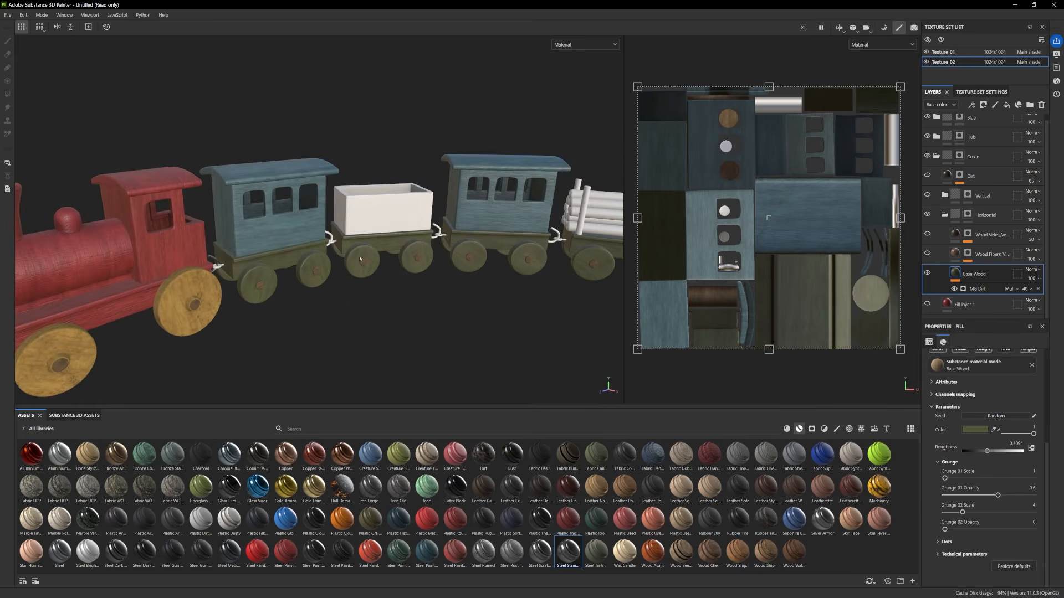
{"action": "left_click_drag", "start_coordinate": [367, 256], "coordinate": [392, 298], "text": "alt"}
{"action": "right_click_drag", "start_coordinate": [392, 297], "coordinate": [392, 280], "text": "alt"}
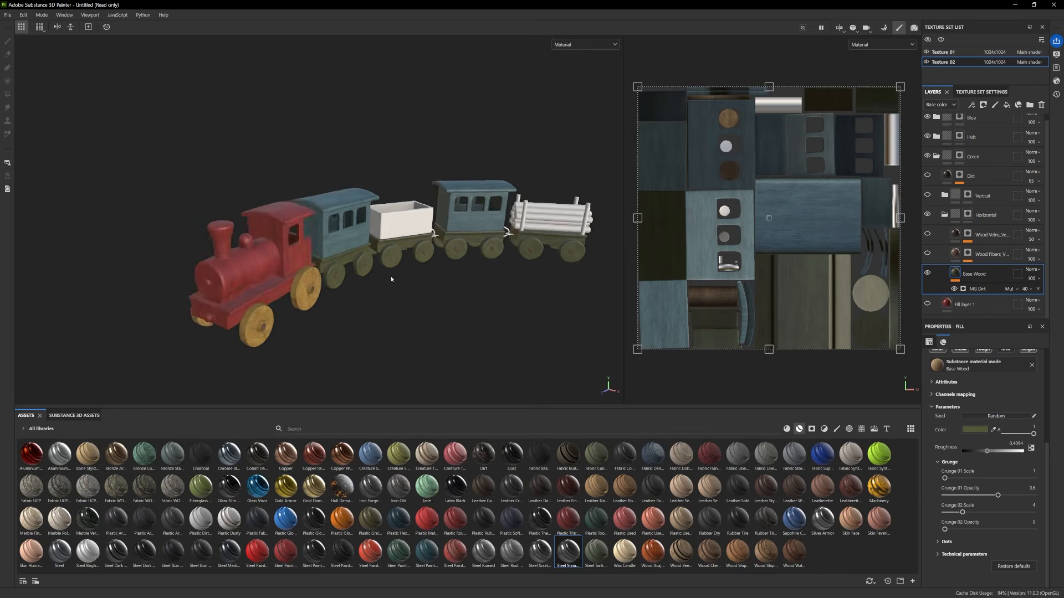
{"action": "left_click_drag", "start_coordinate": [391, 280], "coordinate": [376, 280], "text": "alt"}
{"action": "right_click_drag", "start_coordinate": [377, 280], "coordinate": [518, 361], "text": "alt"}
{"action": "left_click_drag", "start_coordinate": [399, 326], "coordinate": [362, 320], "text": "alt"}
{"action": "right_click_drag", "start_coordinate": [362, 320], "coordinate": [399, 294], "text": "alt"}
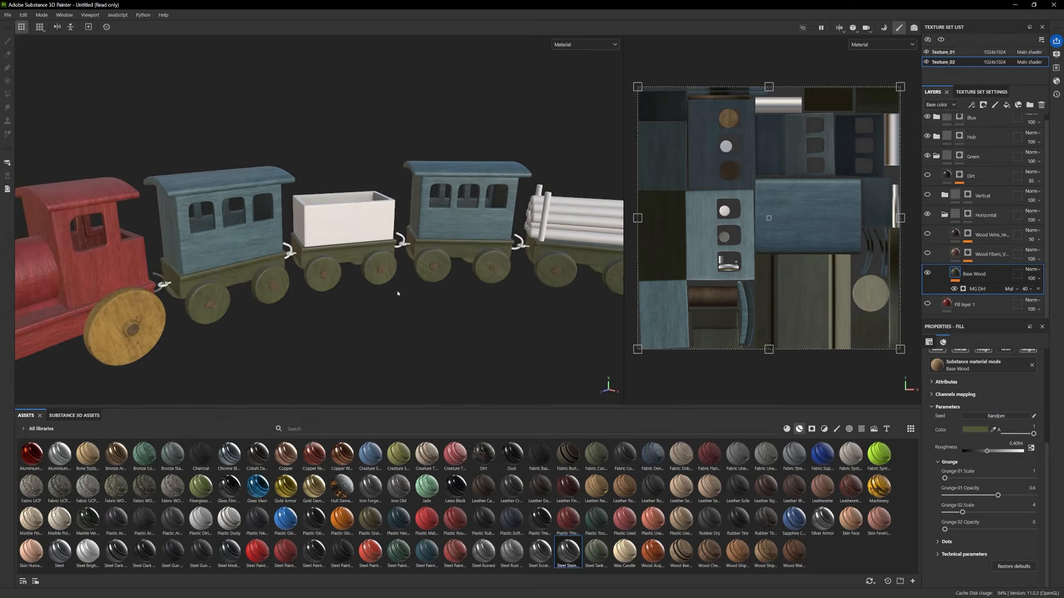
{"action": "left_click_drag", "start_coordinate": [399, 294], "coordinate": [375, 291], "text": "alt"}
{"action": "right_click_drag", "start_coordinate": [375, 290], "coordinate": [417, 320], "text": "alt"}
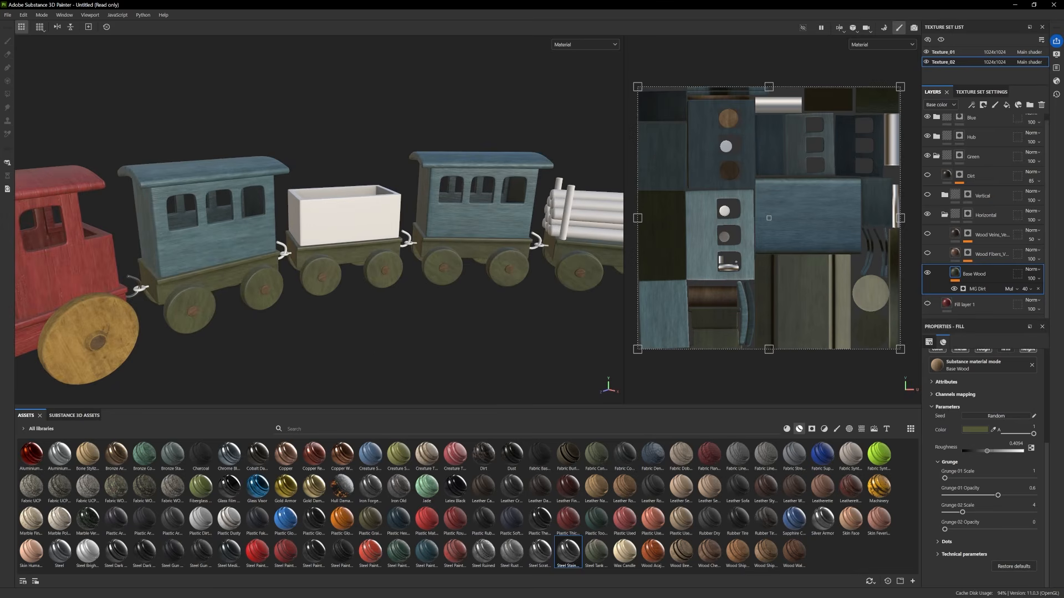
Collapse the Green folder and review the whole train alongside its wagons
{"action": "left_click", "coordinate": [936, 157]}
{"action": "right_click_drag", "start_coordinate": [413, 305], "coordinate": [204, 283], "text": "alt"}
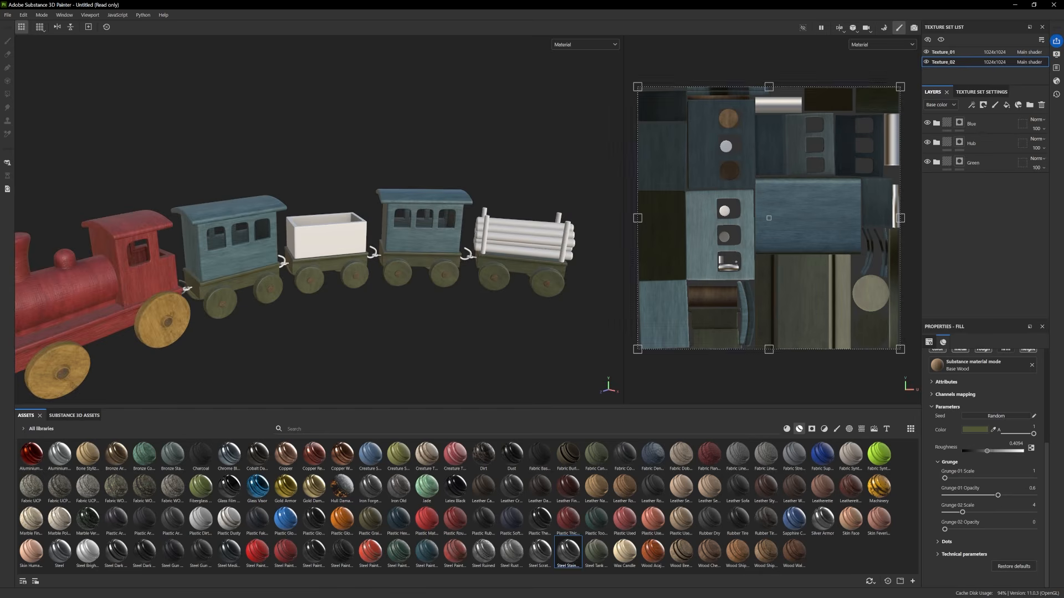
{"action": "right_click_drag", "start_coordinate": [327, 305], "coordinate": [221, 300], "text": "alt"}
{"action": "left_click_drag", "start_coordinate": [250, 300], "coordinate": [318, 304], "text": "alt"}
{"action": "right_click_drag", "start_coordinate": [319, 304], "coordinate": [332, 327], "text": "alt"}
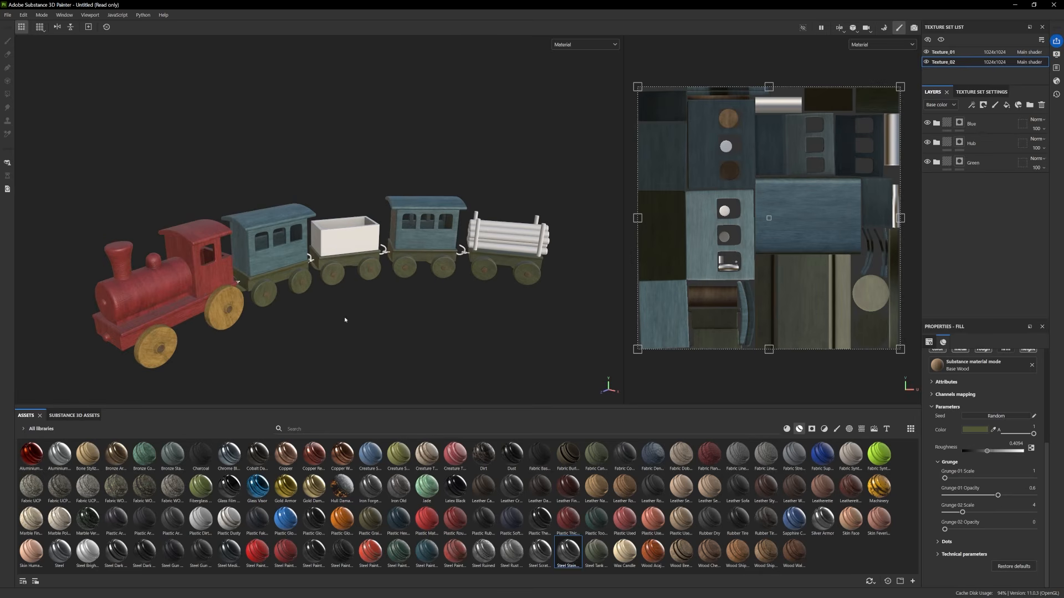
{"action": "left_click_drag", "start_coordinate": [339, 322], "coordinate": [355, 307], "text": "alt"}
{"action": "right_click_drag", "start_coordinate": [471, 344], "coordinate": [615, 396], "text": "alt"}
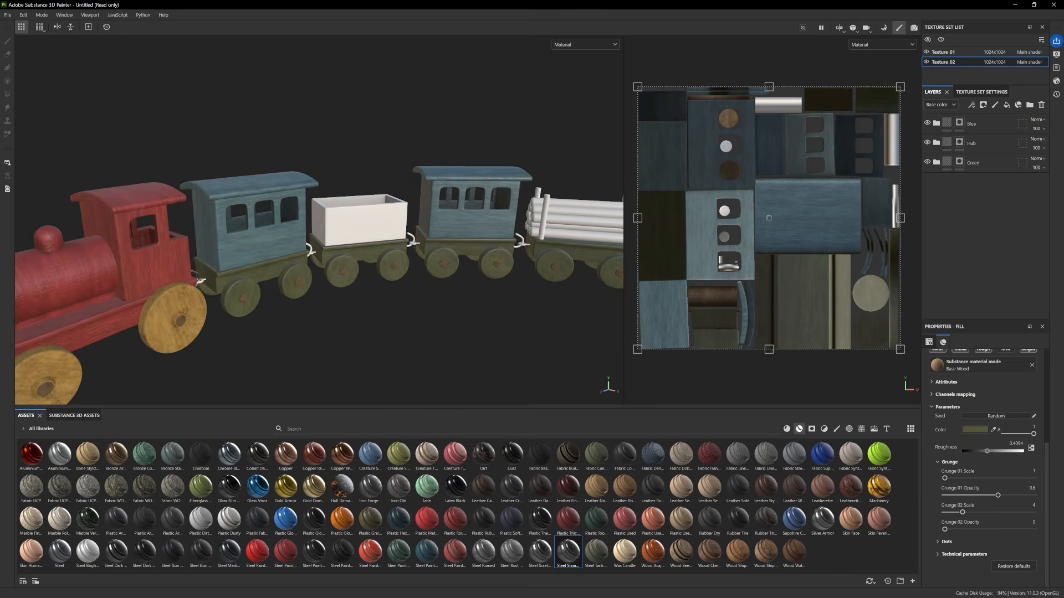
Add the Wood Beech Veined smart material beneath the Green folder and bring the log wagon into close view
{"action": "left_click", "coordinate": [978, 163]}
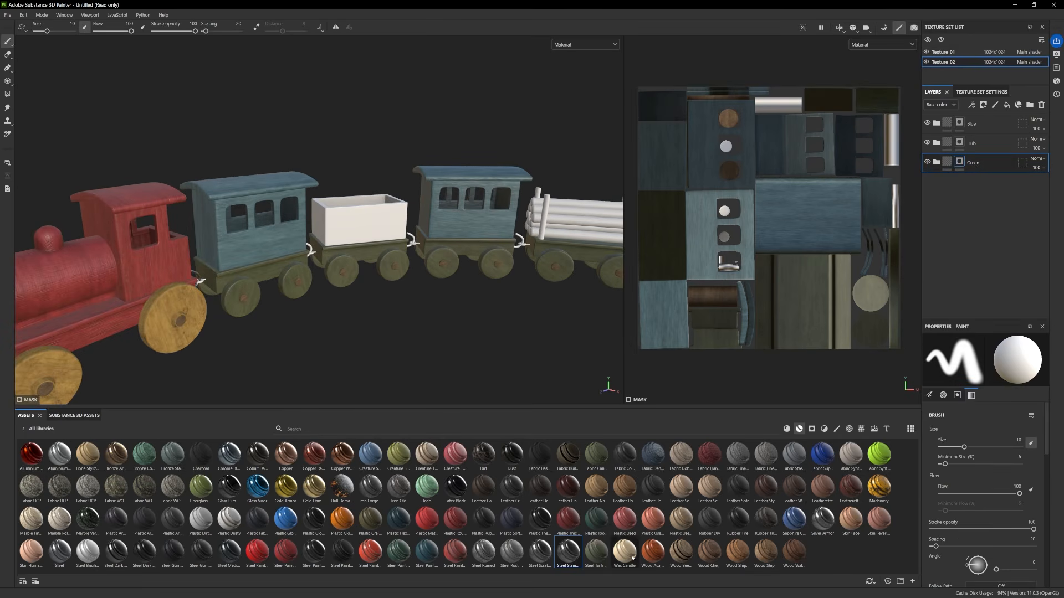
{"action": "mouse_move", "coordinate": [679, 558]}
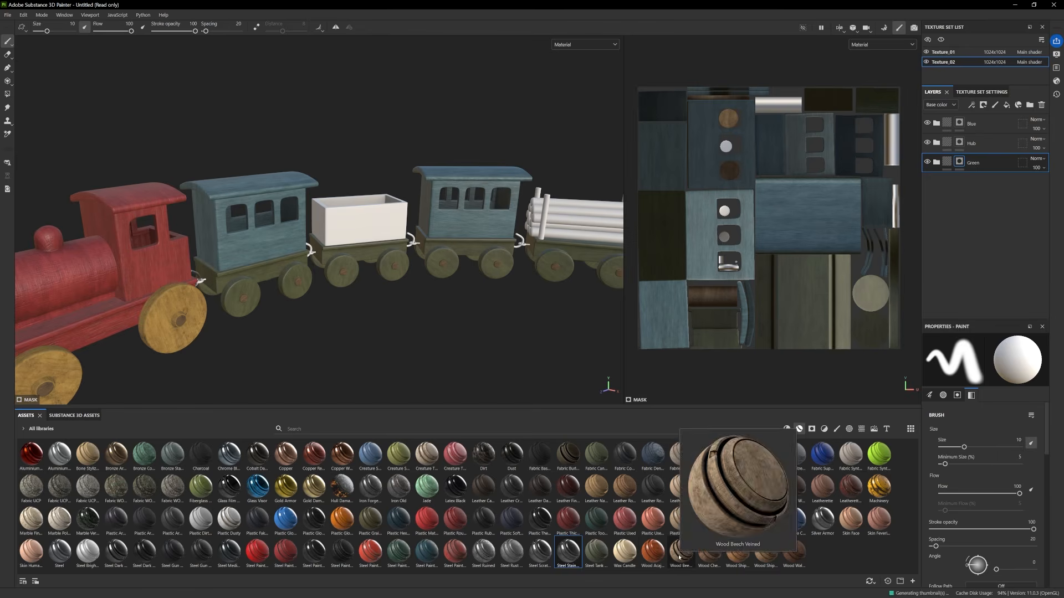
{"action": "left_click_drag", "start_coordinate": [679, 558], "coordinate": [967, 233]}
{"action": "middle_click_drag", "start_coordinate": [470, 291], "coordinate": [264, 294], "text": "alt"}
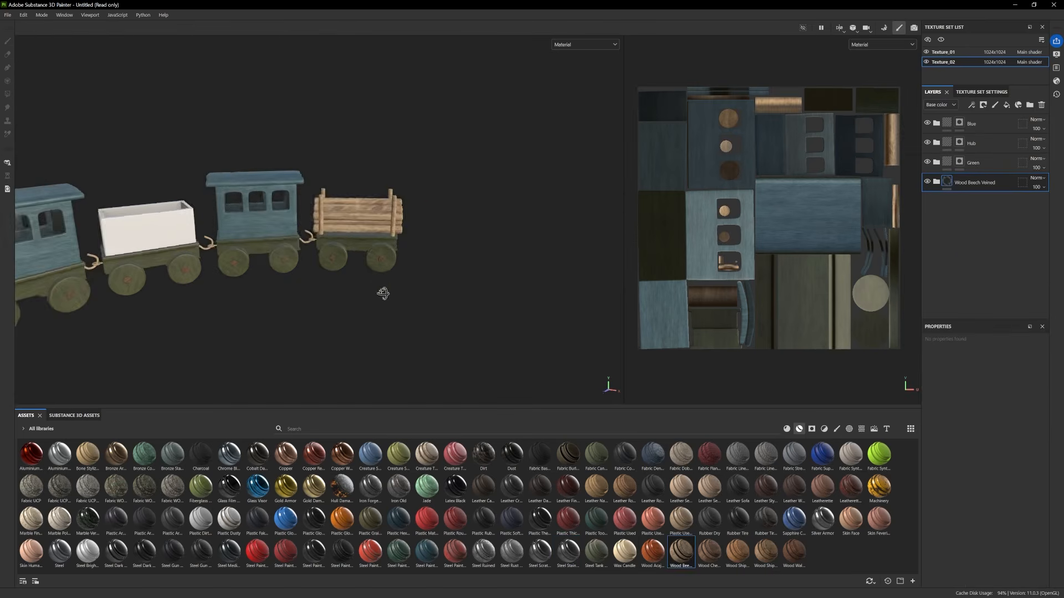
{"action": "left_click_drag", "start_coordinate": [382, 292], "coordinate": [172, 319], "text": "alt"}
{"action": "middle_click_drag", "start_coordinate": [172, 318], "coordinate": [227, 249], "text": "alt"}
{"action": "right_click_drag", "start_coordinate": [227, 250], "coordinate": [169, 211], "text": "alt"}
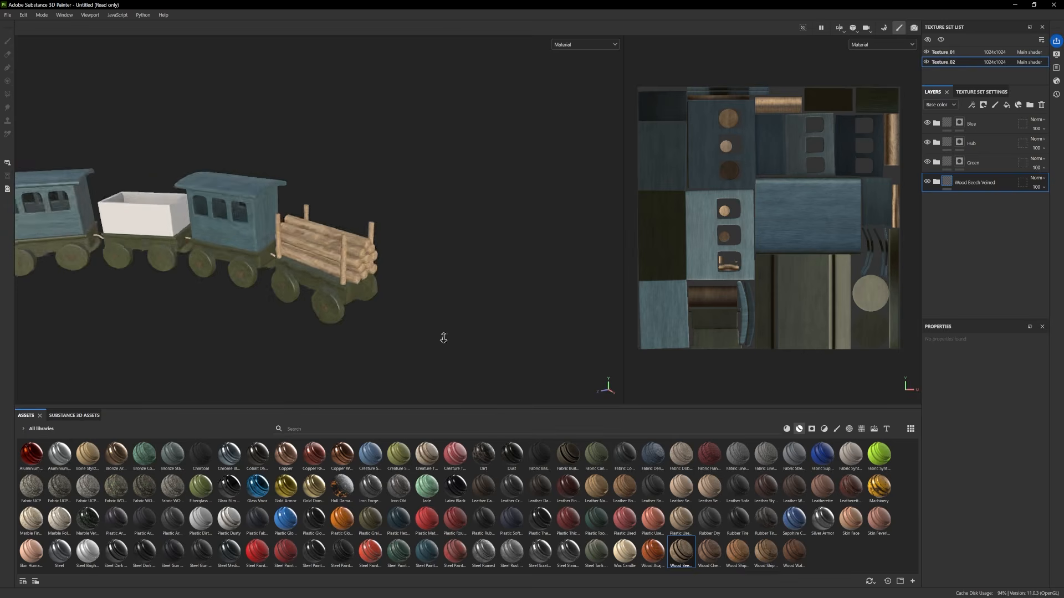
{"action": "right_click_drag", "start_coordinate": [315, 258], "coordinate": [425, 300], "text": "alt"}
{"action": "middle_click_drag", "start_coordinate": [425, 299], "coordinate": [422, 288], "text": "alt"}
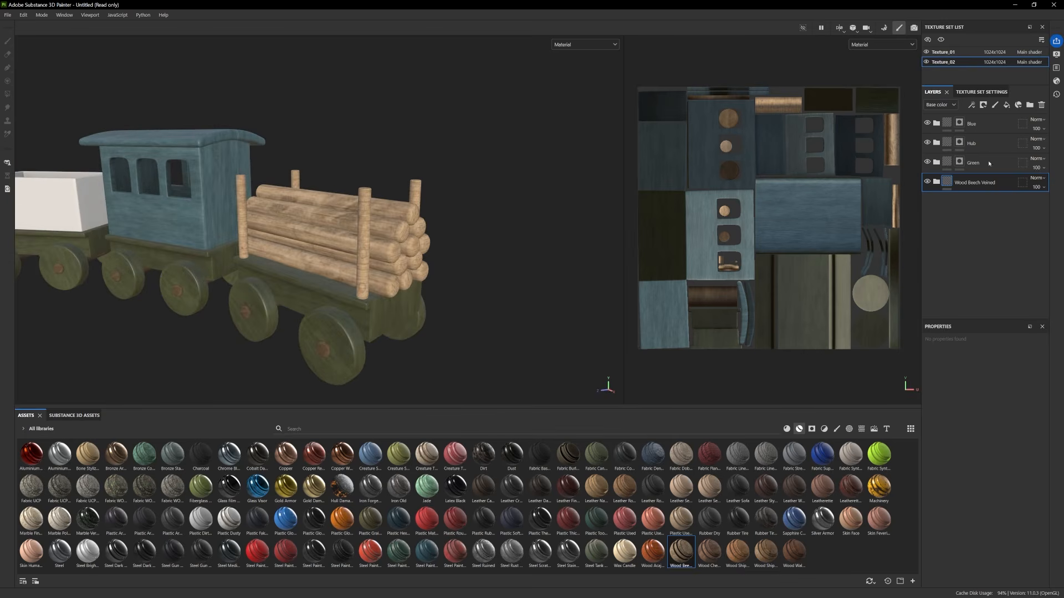
Expand the Wood Beech Veined folder and compare the logs with its Wood Fibers layer hidden and shown
{"action": "left_click", "coordinate": [937, 182]}
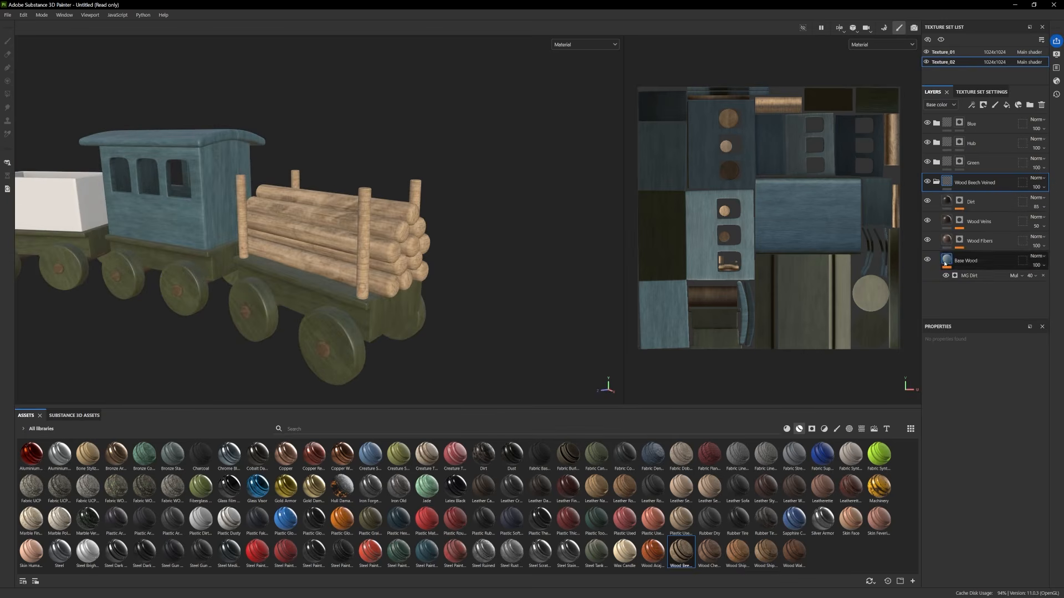
{"action": "left_click", "coordinate": [927, 240]}
{"action": "left_click", "coordinate": [928, 240]}
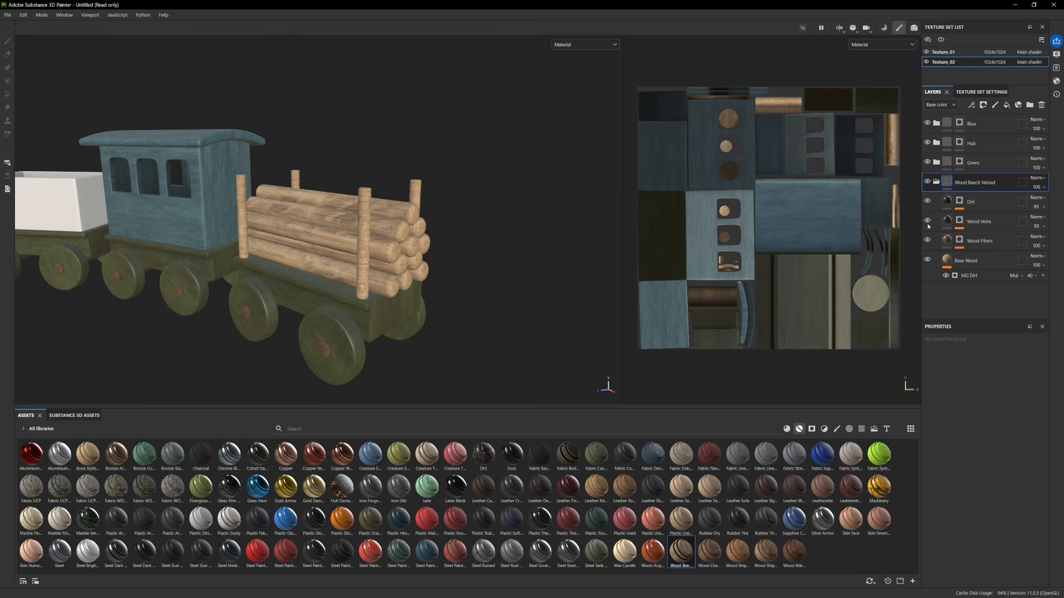
{"action": "right_click_drag", "start_coordinate": [414, 295], "coordinate": [383, 282], "text": "alt"}
{"action": "left_click_drag", "start_coordinate": [383, 281], "coordinate": [396, 277], "text": "alt"}
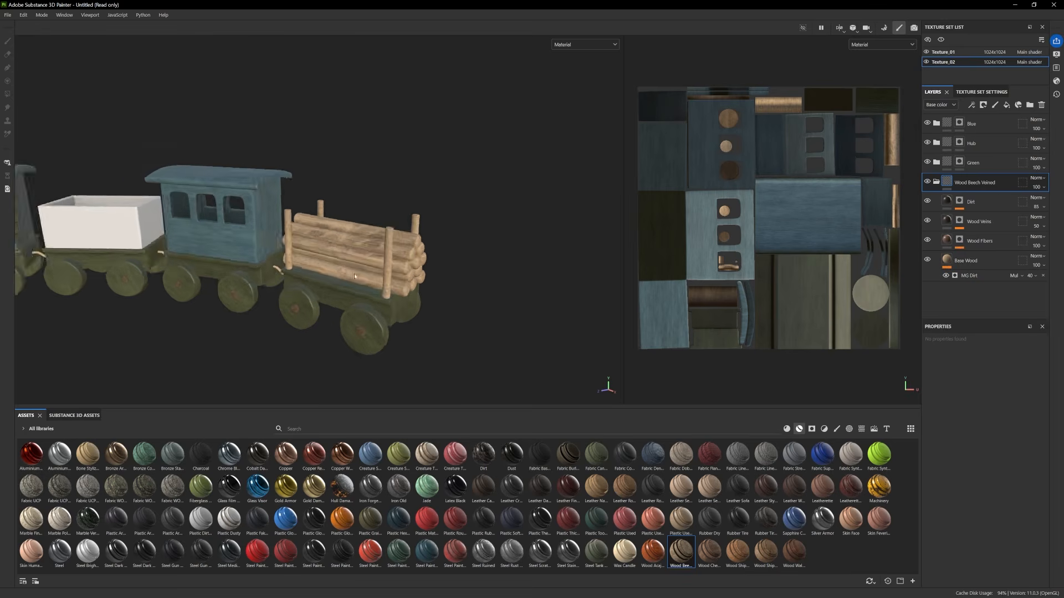
{"action": "right_click_drag", "start_coordinate": [396, 277], "coordinate": [426, 289], "text": "alt"}
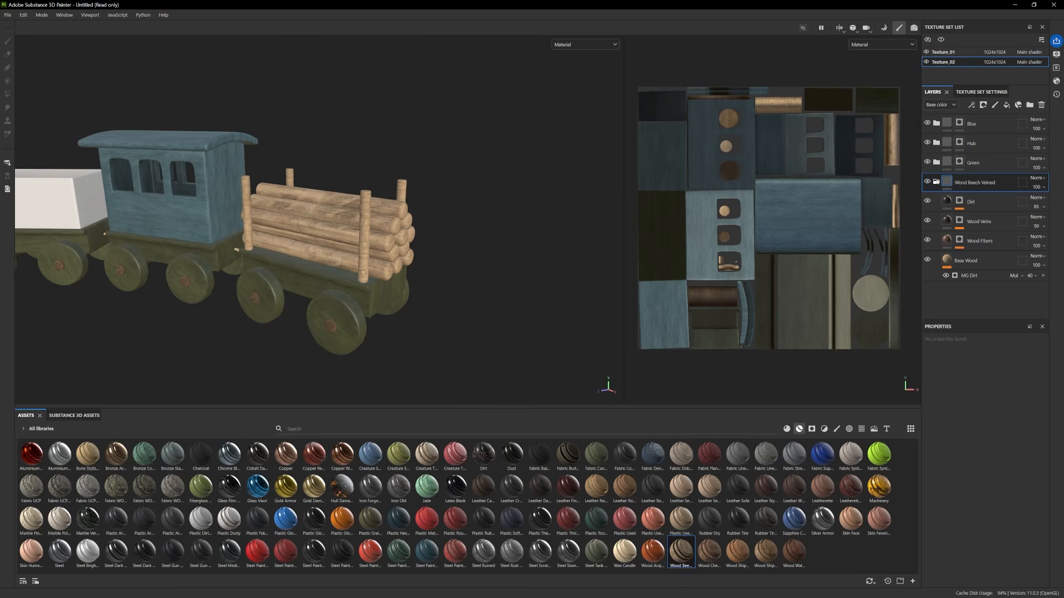
Set the Wood Beech Veined folder's Base Wood colour to the muted brown A49176
{"action": "left_click", "coordinate": [967, 261]}
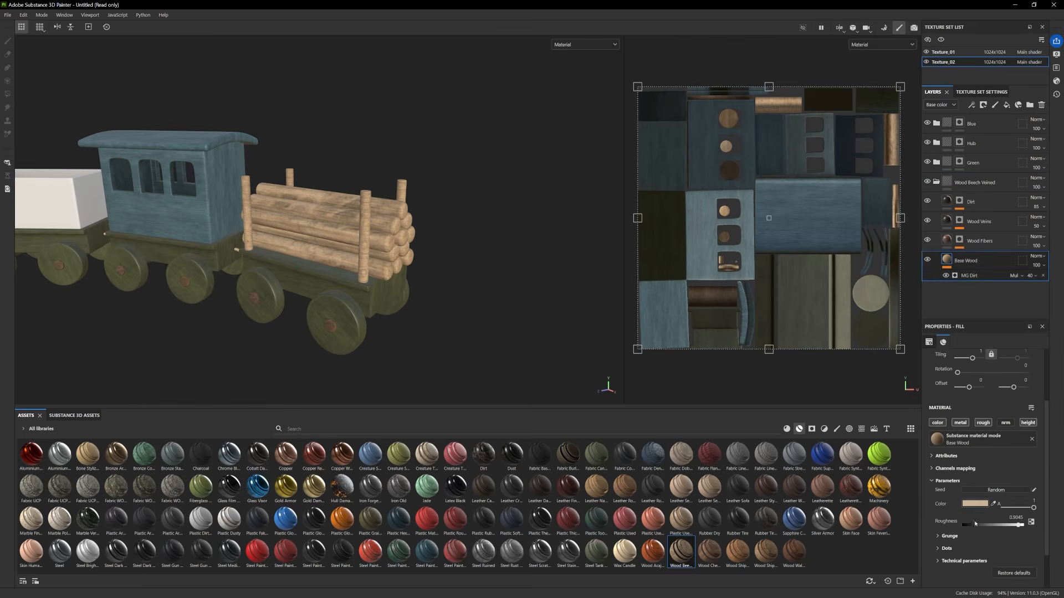
{"action": "left_click", "coordinate": [973, 503]}
{"action": "left_click_drag", "start_coordinate": [758, 422], "coordinate": [752, 422]}
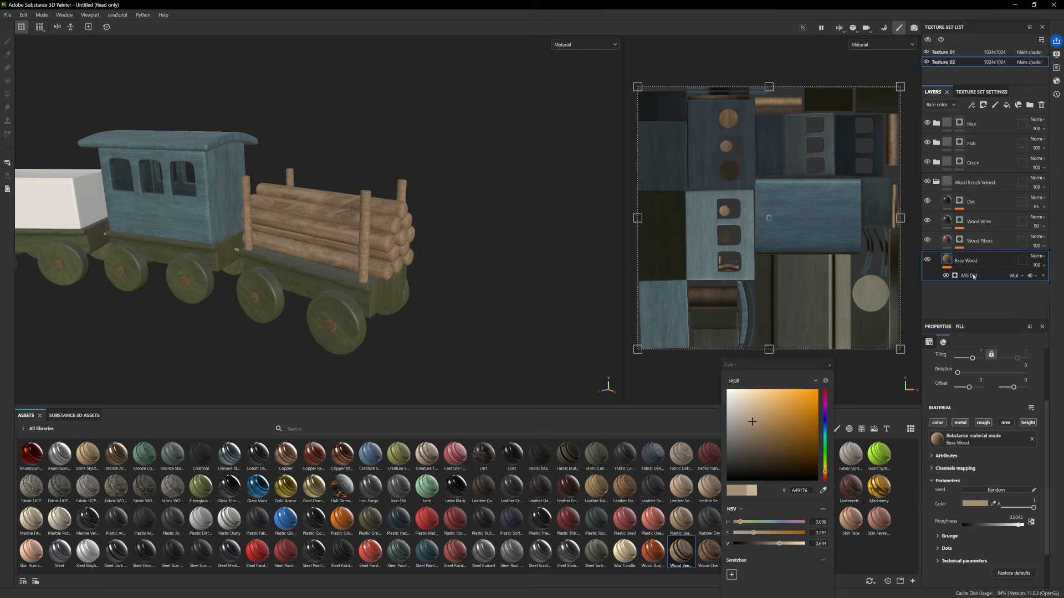
Hide the Dirt layer inside the Wood Beech Veined folder and collapse the folder
{"action": "left_click", "coordinate": [927, 201]}
{"action": "left_click_drag", "start_coordinate": [355, 277], "coordinate": [316, 271], "text": "alt"}
{"action": "scroll", "coordinate": [482, 330], "scroll_direction": "up", "scroll_amount": 3}
{"action": "left_click", "coordinate": [937, 182]}
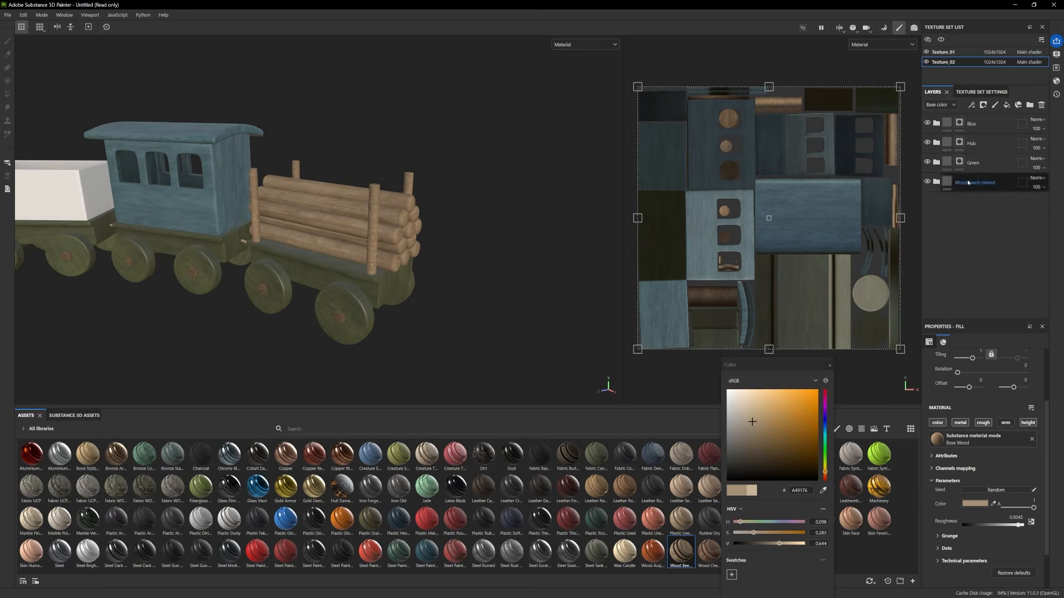
Add a black mask to the Wood Beech Veined folder and polygon-fill the stacked logs into it with fill colour 1
{"action": "right_click", "coordinate": [973, 185]}
{"action": "left_click", "coordinate": [992, 238]}
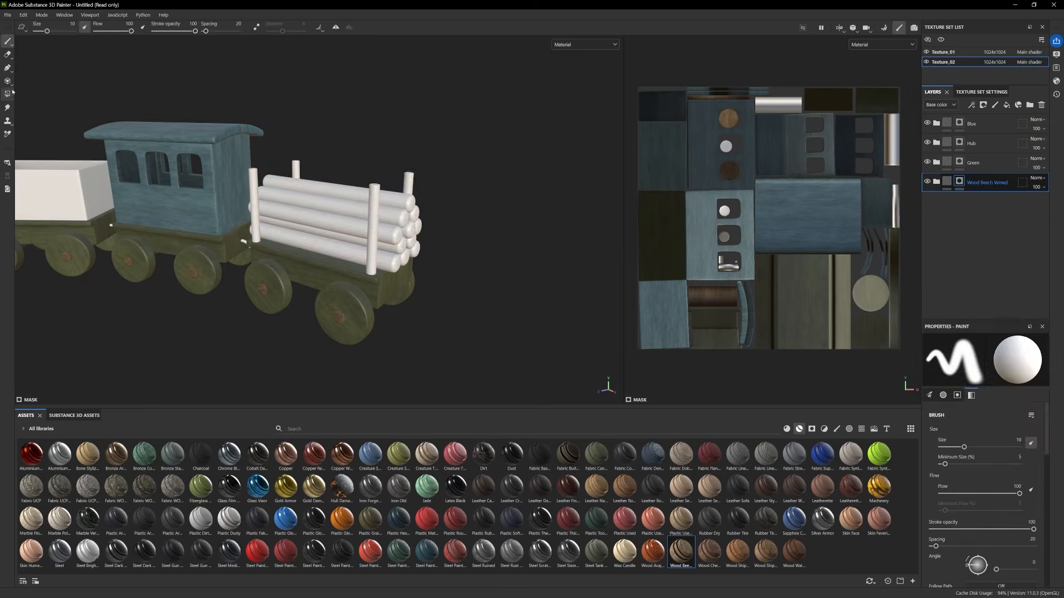
{"action": "left_click", "coordinate": [267, 216]}
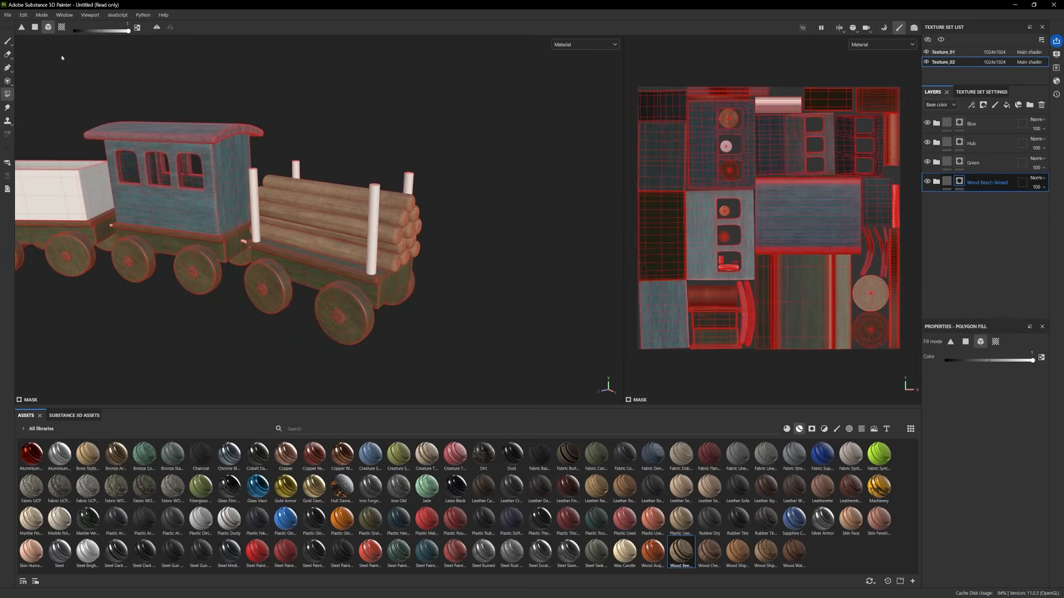
{"action": "left_click", "coordinate": [8, 41]}
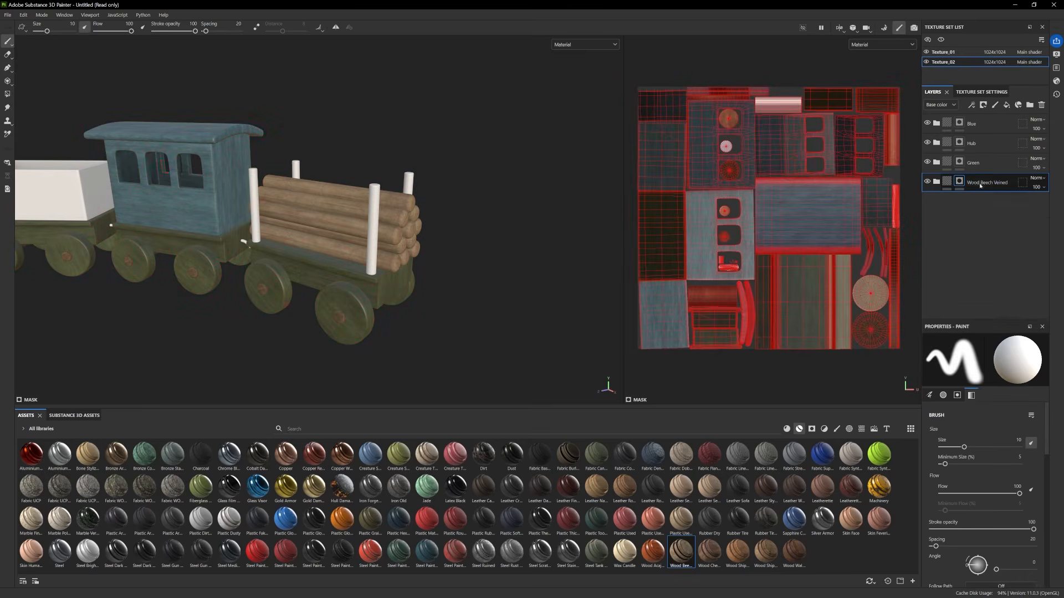
Duplicate the Wood Beech Veined folder directly beneath the original
{"action": "left_click_drag", "start_coordinate": [981, 184], "coordinate": [974, 207], "text": "ctrl"}
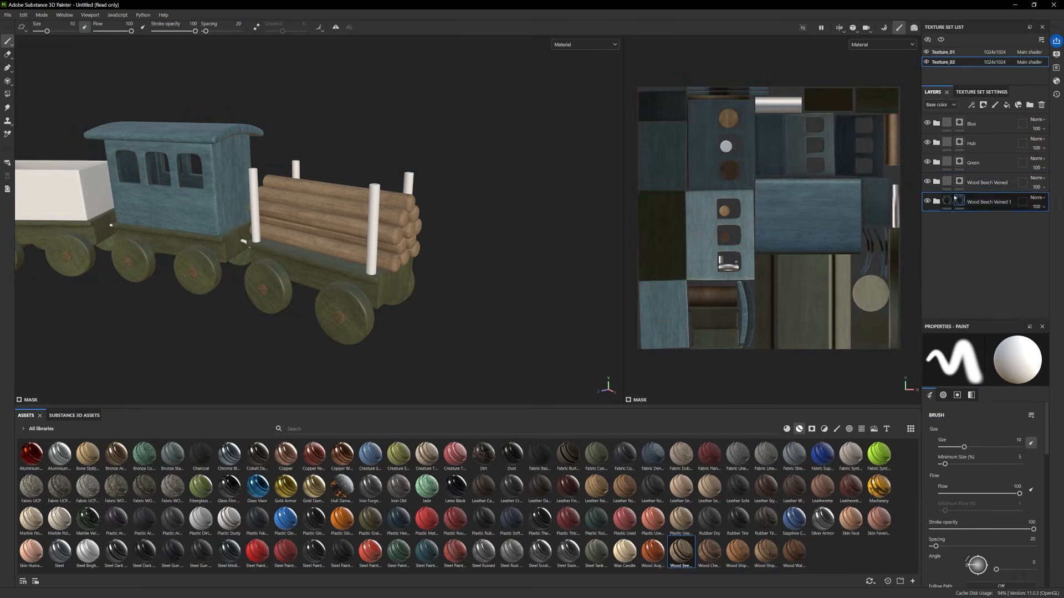
Polygon-fill the log wagon's upright posts into the Wood Beech Veined 1 mask and set that folder's Base Wood rotation to 90
{"action": "left_click", "coordinate": [7, 94]}
{"action": "key", "text": "1"}
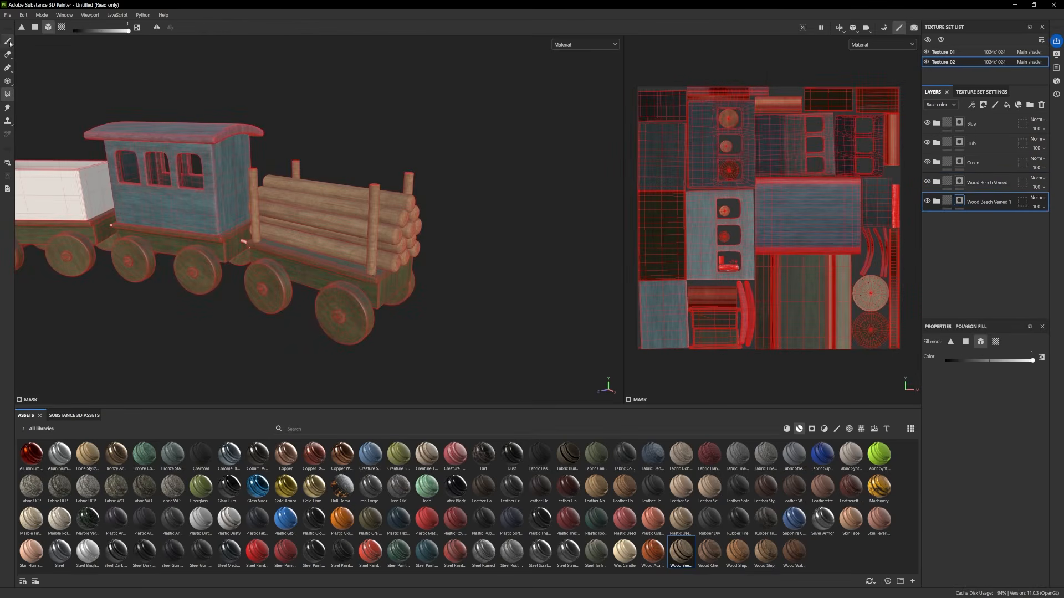
{"action": "left_click", "coordinate": [936, 202]}
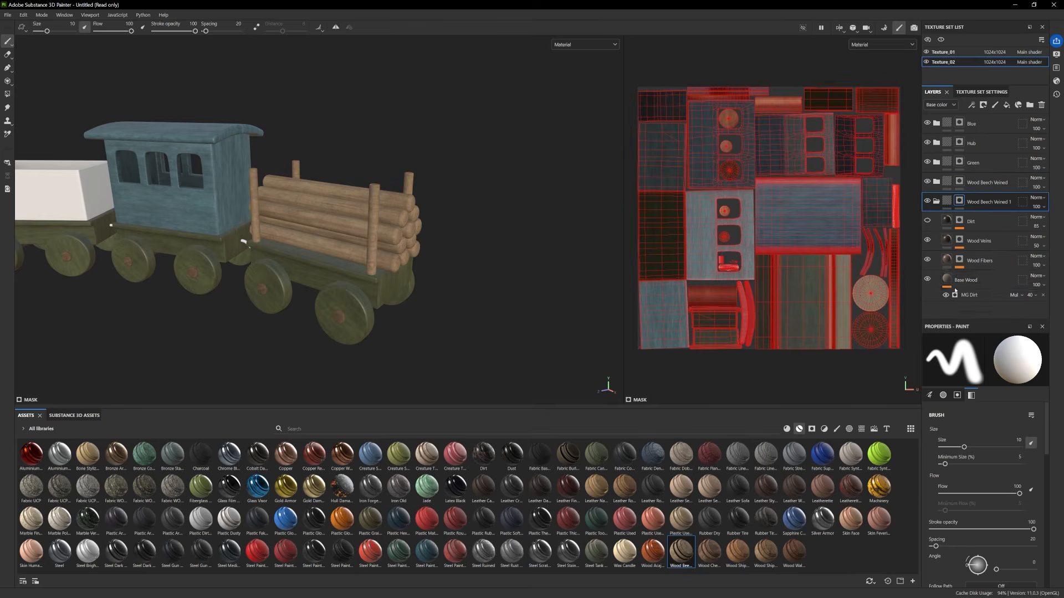
{"action": "left_click", "coordinate": [970, 279]}
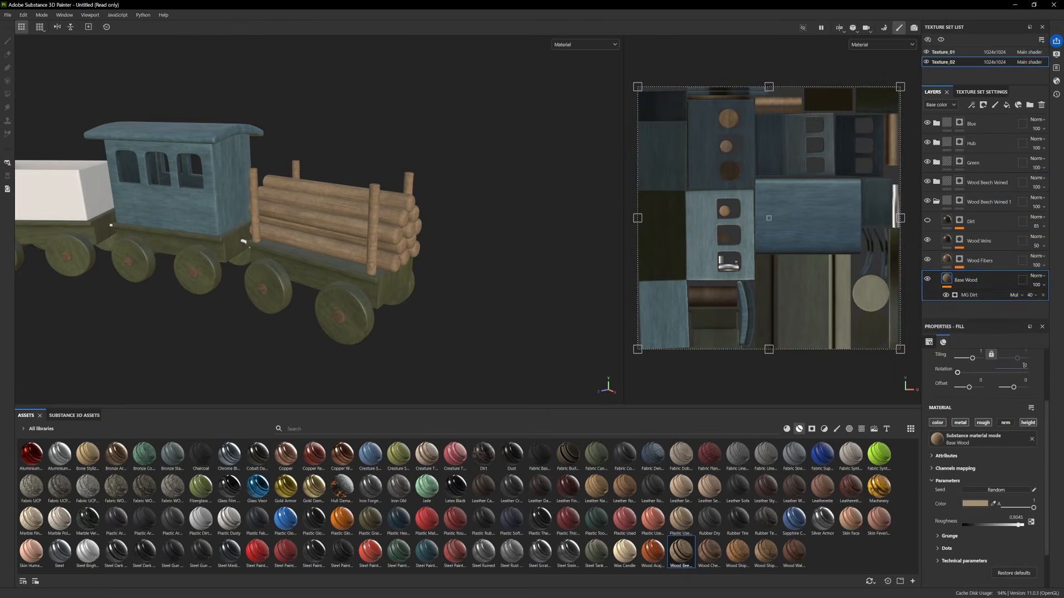
{"action": "key", "text": "Return"}
Compare the posts with and without the Base Wood layer's MG Dirt effect and leave the effect hidden
{"action": "left_click", "coordinate": [945, 296]}
{"action": "left_click", "coordinate": [945, 296]}
{"action": "left_click", "coordinate": [945, 296]}
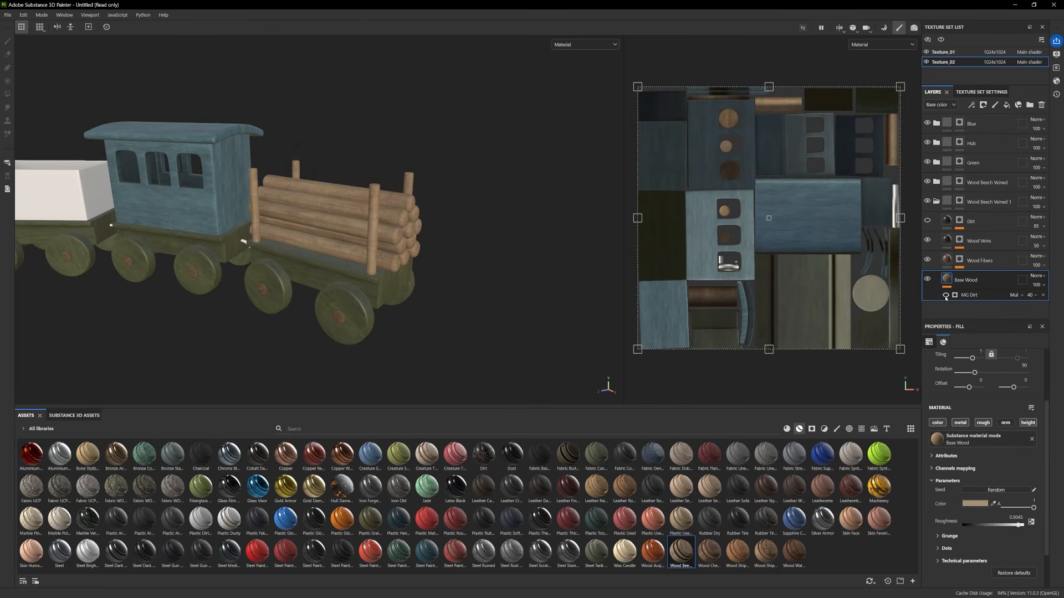
{"action": "left_click", "coordinate": [944, 296]}
{"action": "left_click", "coordinate": [945, 296]}
{"action": "left_click_drag", "start_coordinate": [438, 250], "coordinate": [424, 246], "text": "alt"}
{"action": "right_click_drag", "start_coordinate": [424, 246], "coordinate": [460, 255], "text": "alt"}
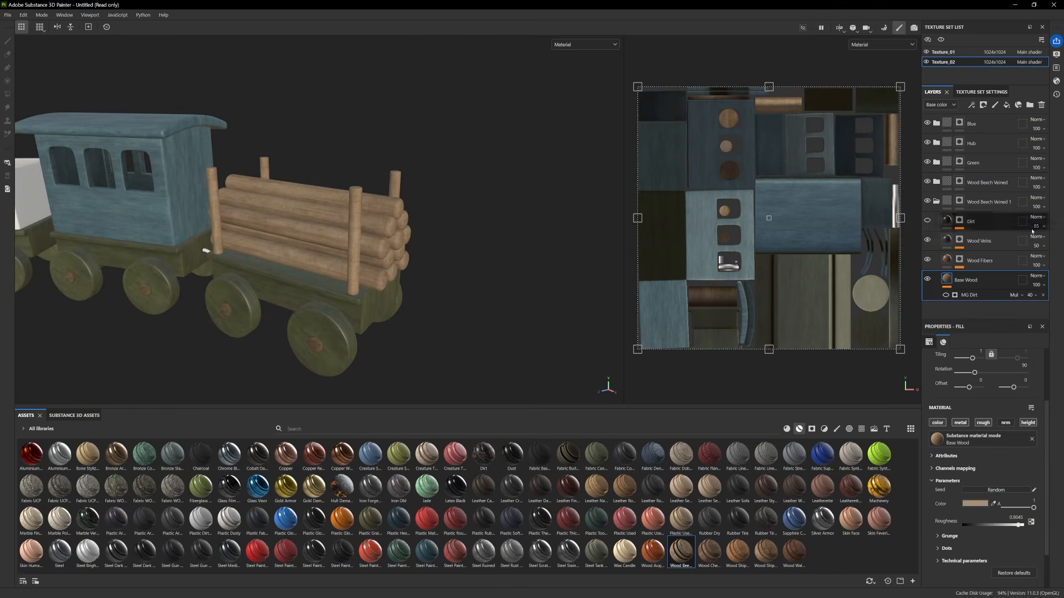
Set the rotation of the wood pattern fill in the Wood Fibers mask to 90
{"action": "left_click", "coordinate": [959, 260]}
{"action": "left_click", "coordinate": [987, 276]}
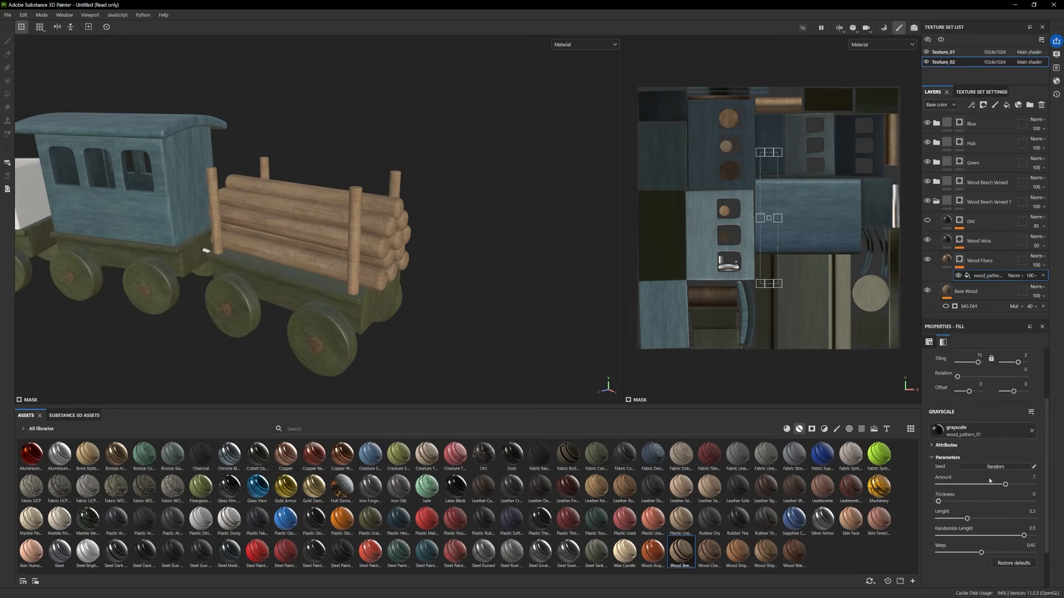
{"action": "type", "text": "90"}
{"action": "key", "text": "Return"}
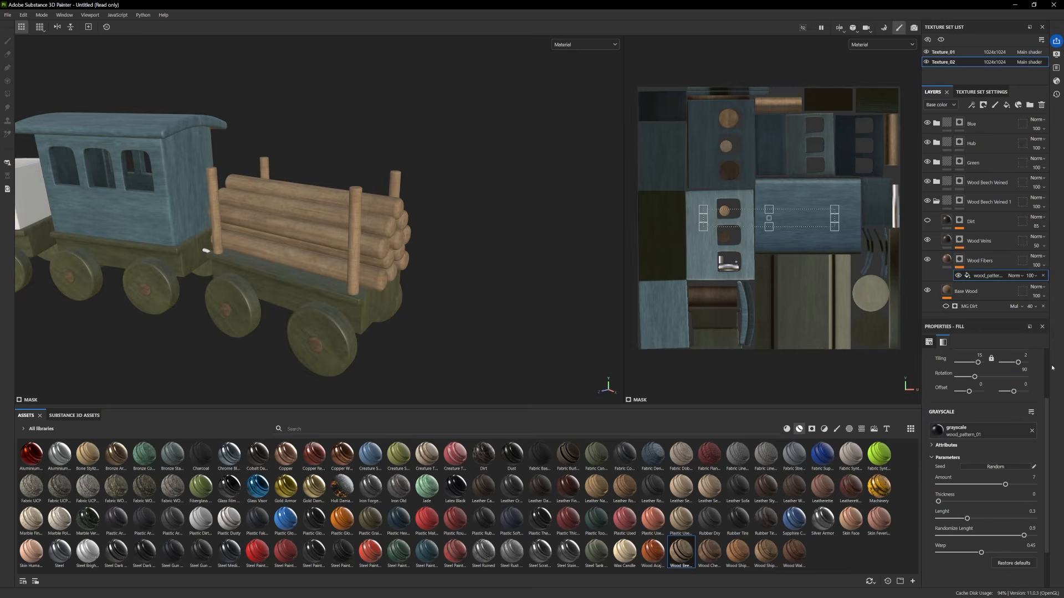
Set the rotation of the wood pattern fill in the Wood Veins mask to 90 and check the posts from farther away
{"action": "left_click", "coordinate": [959, 240]}
{"action": "left_click", "coordinate": [987, 267]}
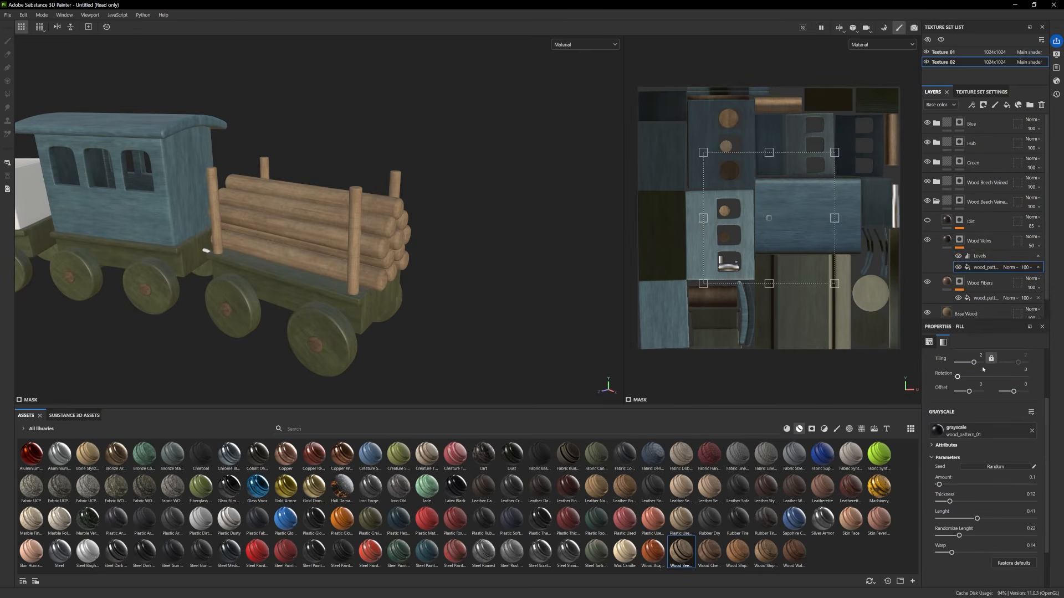
{"action": "type", "text": "90"}
{"action": "key", "text": "Return"}
{"action": "left_click_drag", "start_coordinate": [480, 235], "coordinate": [330, 258], "text": "alt"}
{"action": "mouse_move", "coordinate": [296, 235]}
{"action": "left_mouse_down", "text": "alt"}
{"action": "mouse_move", "coordinate": [235, 224]}
{"action": "mouse_move", "coordinate": [354, 239]}
{"action": "mouse_move", "coordinate": [294, 232]}
{"action": "left_mouse_up", "text": "alt"}
{"action": "middle_click_drag", "start_coordinate": [294, 233], "coordinate": [250, 209], "text": "alt"}
{"action": "left_click_drag", "start_coordinate": [249, 209], "coordinate": [205, 205], "text": "alt"}
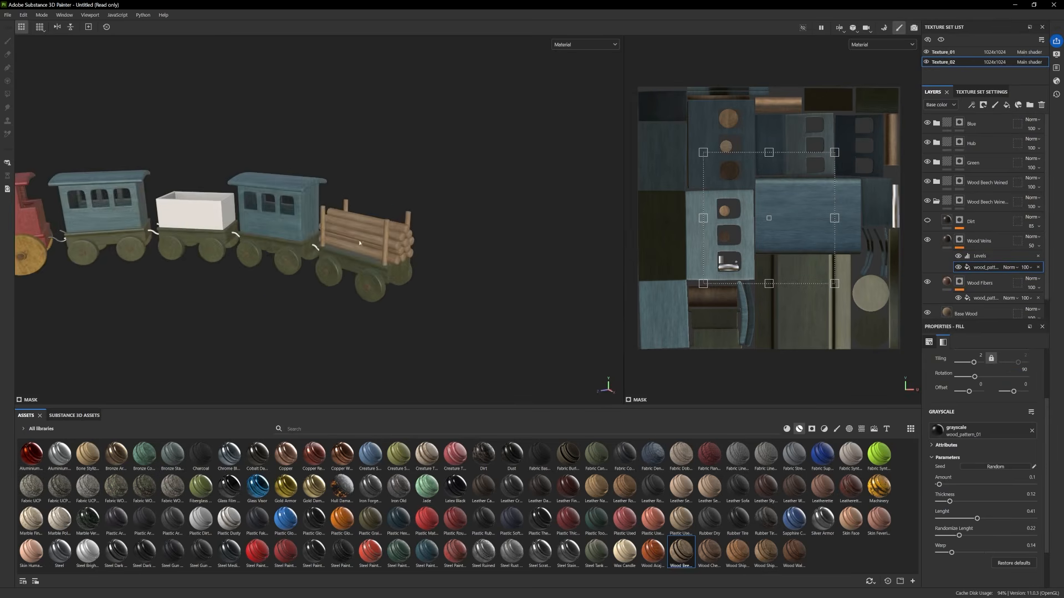
Darken the Base Wood colour in Wood Beech Veined 1 to the muted brown 6F6250 and collapse the folder
{"action": "scroll", "coordinate": [976, 259], "scroll_direction": "down", "scroll_amount": 1}
{"action": "left_click", "coordinate": [953, 294]}
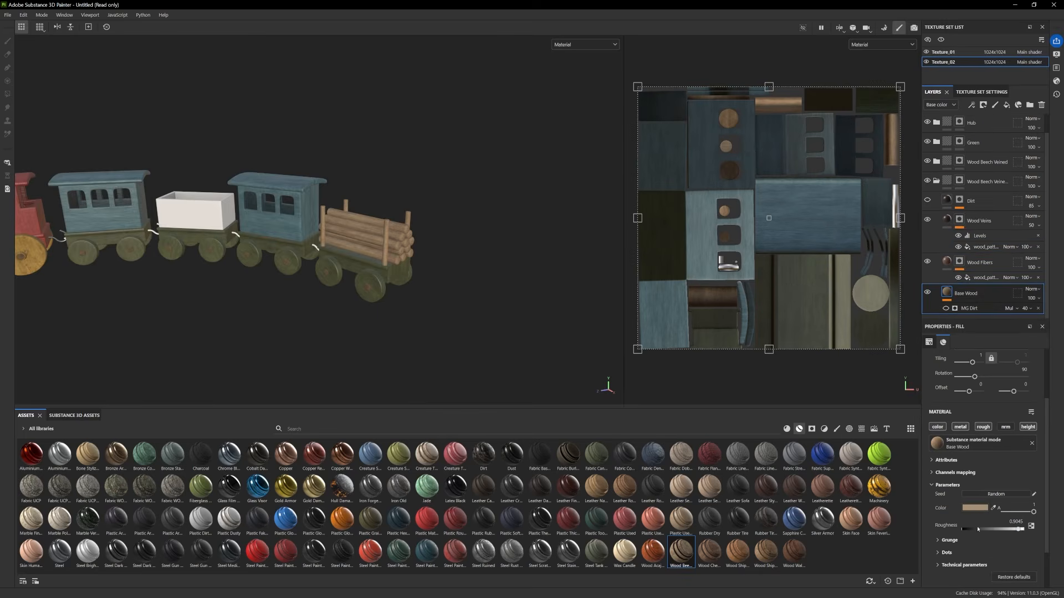
{"action": "left_click", "coordinate": [972, 508]}
{"action": "mouse_move", "coordinate": [750, 423]}
{"action": "left_mouse_down"}
{"action": "mouse_move", "coordinate": [761, 428]}
{"action": "mouse_move", "coordinate": [754, 440]}
{"action": "left_mouse_up"}
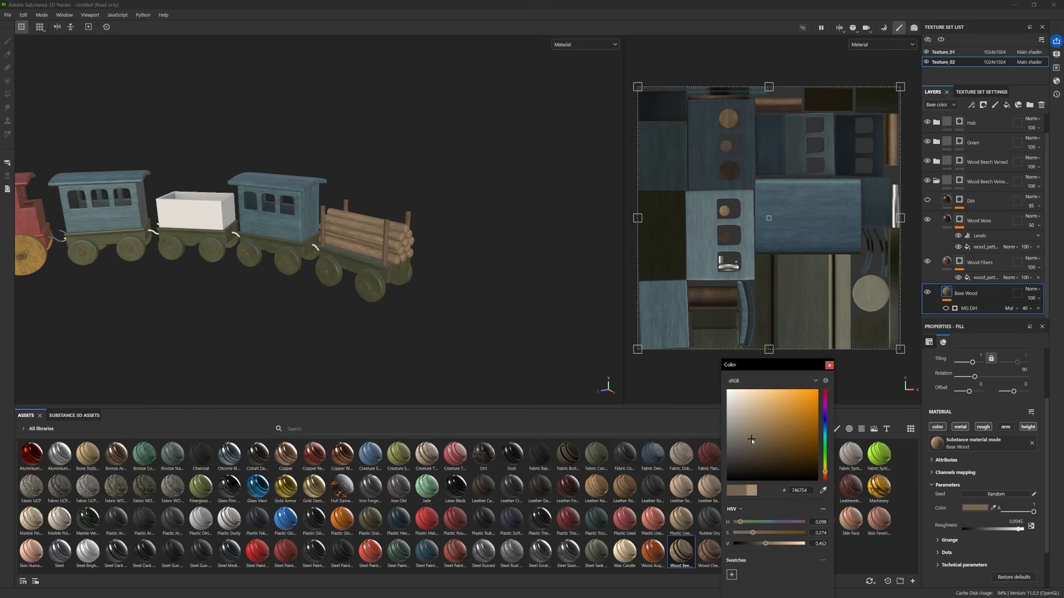
{"action": "left_click_drag", "start_coordinate": [354, 277], "coordinate": [380, 276], "text": "alt"}
{"action": "scroll", "coordinate": [352, 292], "scroll_direction": "up", "scroll_amount": 3}
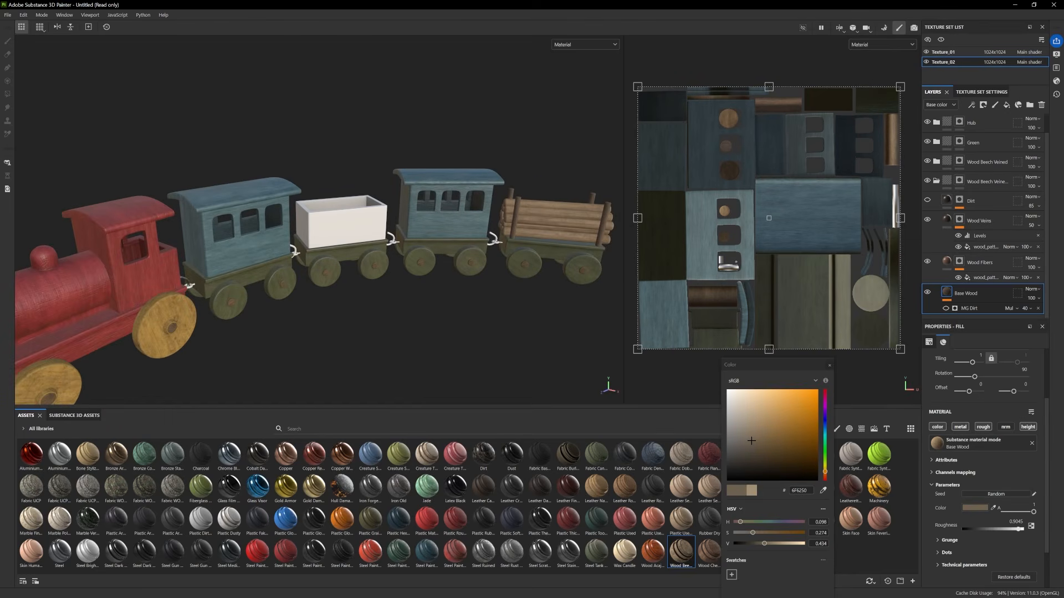
{"action": "left_click", "coordinate": [936, 181]}
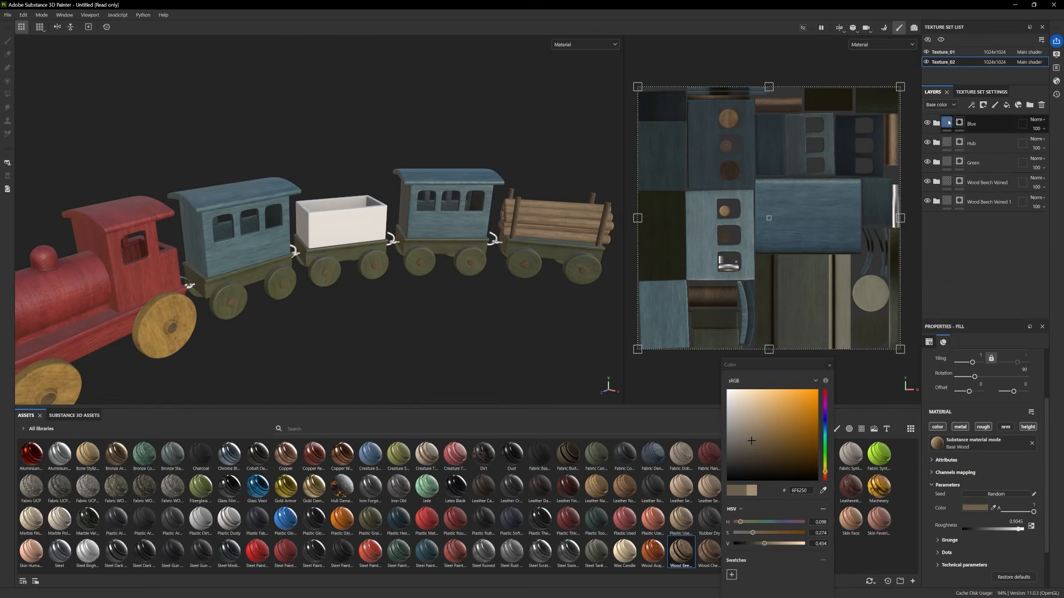
In Texture_01, shift the Yellow folder's Base Wood colour to a slightly lighter, more muted yellow around B29E5D
{"action": "left_click", "coordinate": [950, 53]}
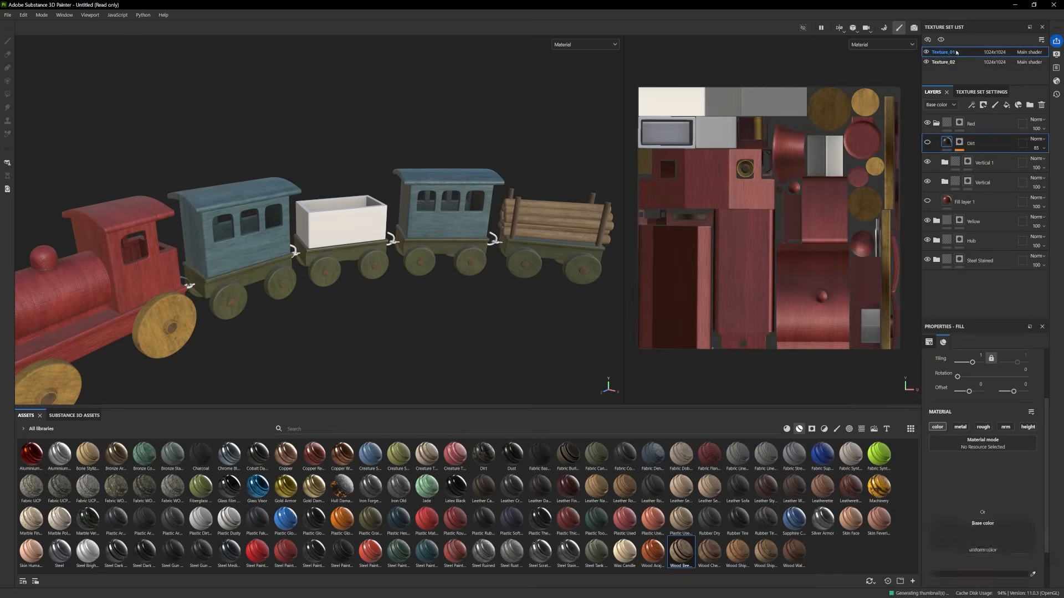
{"action": "left_click_drag", "start_coordinate": [281, 287], "coordinate": [380, 263], "text": "alt"}
{"action": "right_click_drag", "start_coordinate": [380, 263], "coordinate": [476, 314], "text": "alt"}
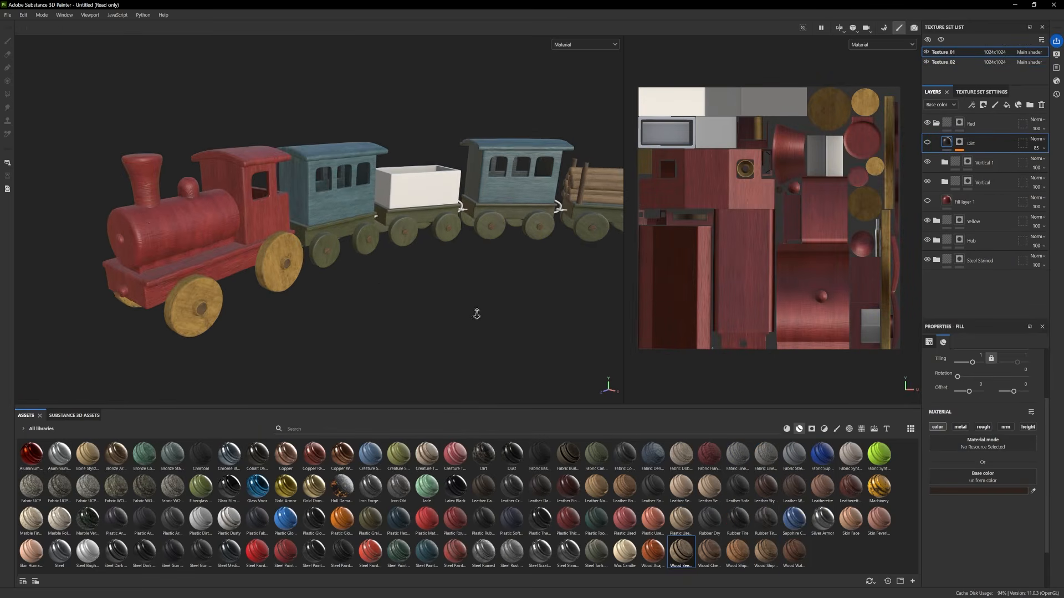
{"action": "left_click_drag", "start_coordinate": [475, 314], "coordinate": [376, 292], "text": "alt"}
{"action": "left_click", "coordinate": [936, 222]}
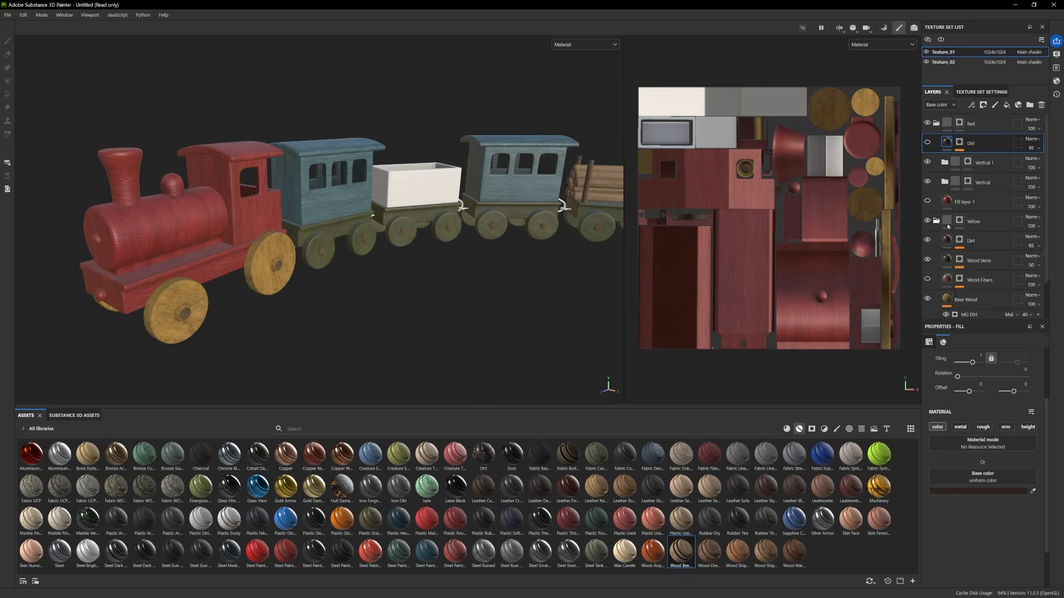
{"action": "scroll", "coordinate": [967, 256], "scroll_direction": "down", "scroll_amount": 2}
{"action": "left_click", "coordinate": [966, 254]}
{"action": "left_click", "coordinate": [974, 508]}
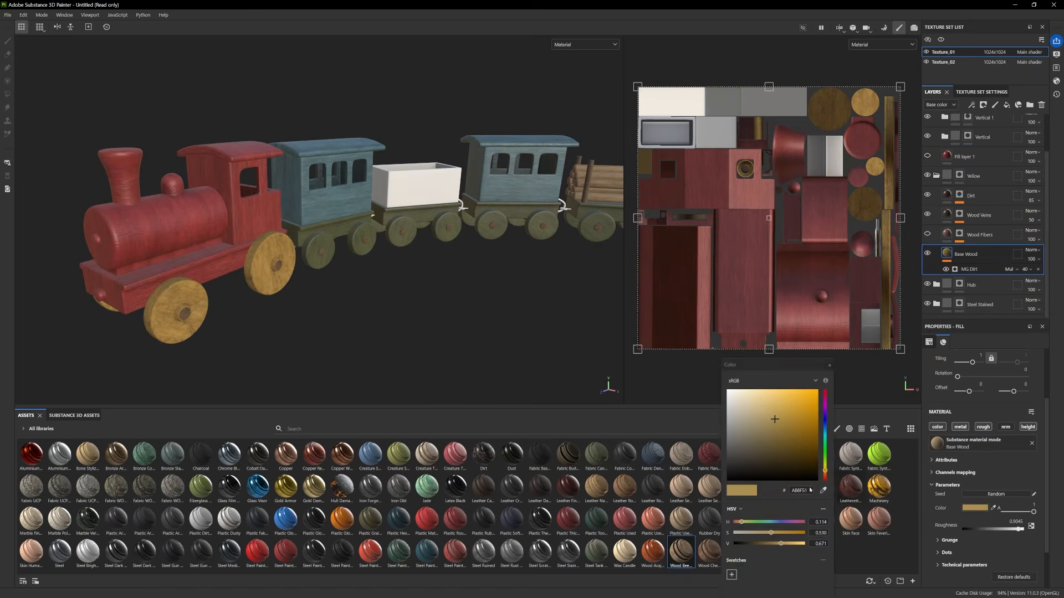
{"action": "left_click_drag", "start_coordinate": [775, 420], "coordinate": [770, 417]}
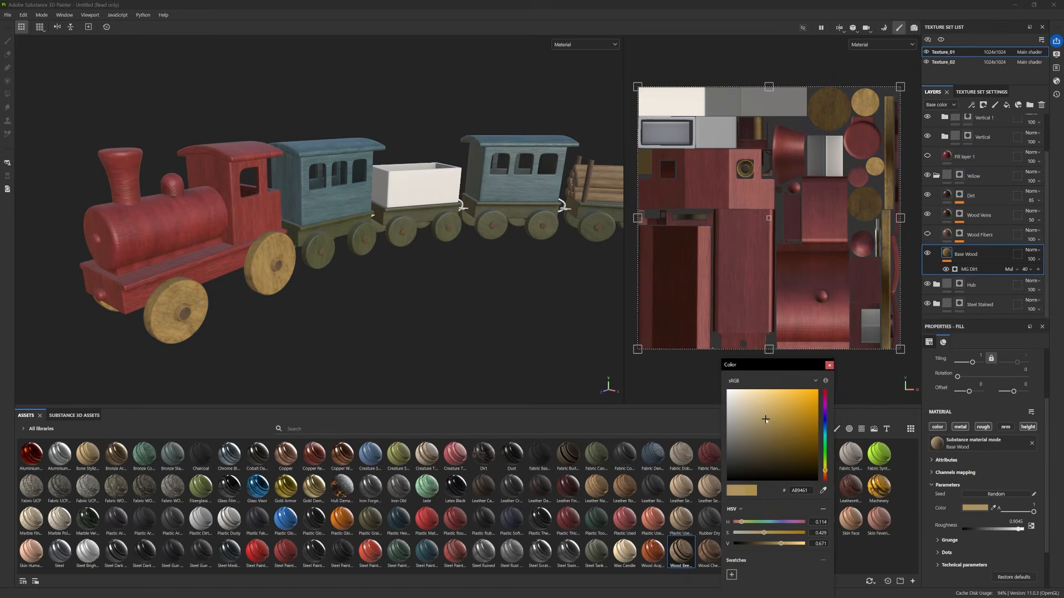
{"action": "left_click_drag", "start_coordinate": [768, 415], "coordinate": [770, 418]}
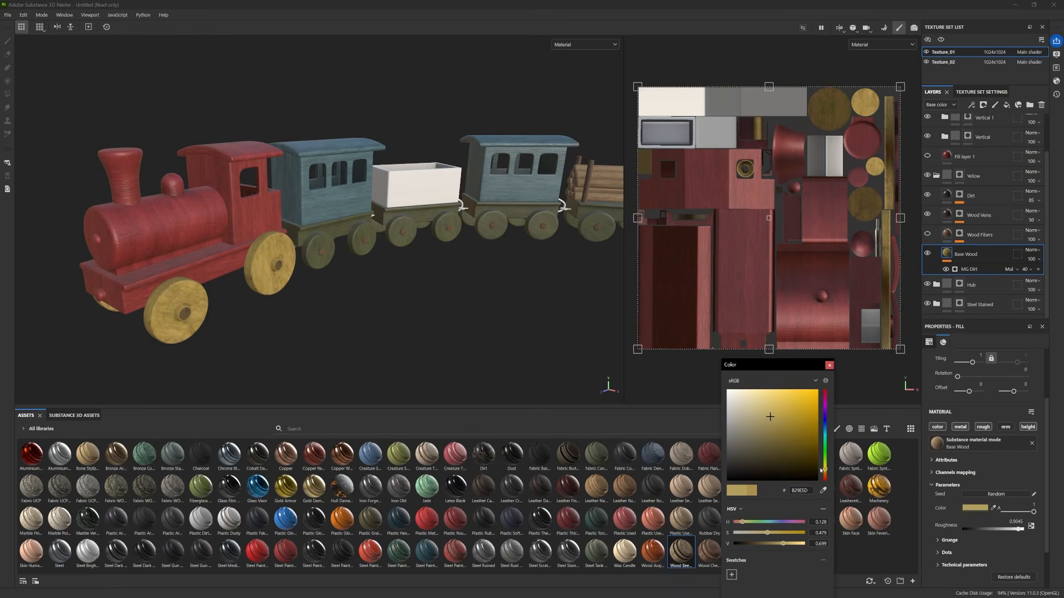
{"action": "left_click_drag", "start_coordinate": [770, 416], "coordinate": [766, 418]}
{"action": "right_click_drag", "start_coordinate": [299, 249], "coordinate": [105, 231], "text": "alt"}
{"action": "left_click_drag", "start_coordinate": [280, 306], "coordinate": [440, 317], "text": "alt"}
{"action": "mouse_move", "coordinate": [441, 317]}
{"action": "middle_mouse_down", "text": "alt"}
{"action": "mouse_move", "coordinate": [427, 311]}
{"action": "mouse_move", "coordinate": [425, 326]}
{"action": "middle_mouse_up", "text": "alt"}
Copy the Yellow folder from Texture_01 and paste it above the Blue folder in Texture_02
{"action": "left_click", "coordinate": [993, 175]}
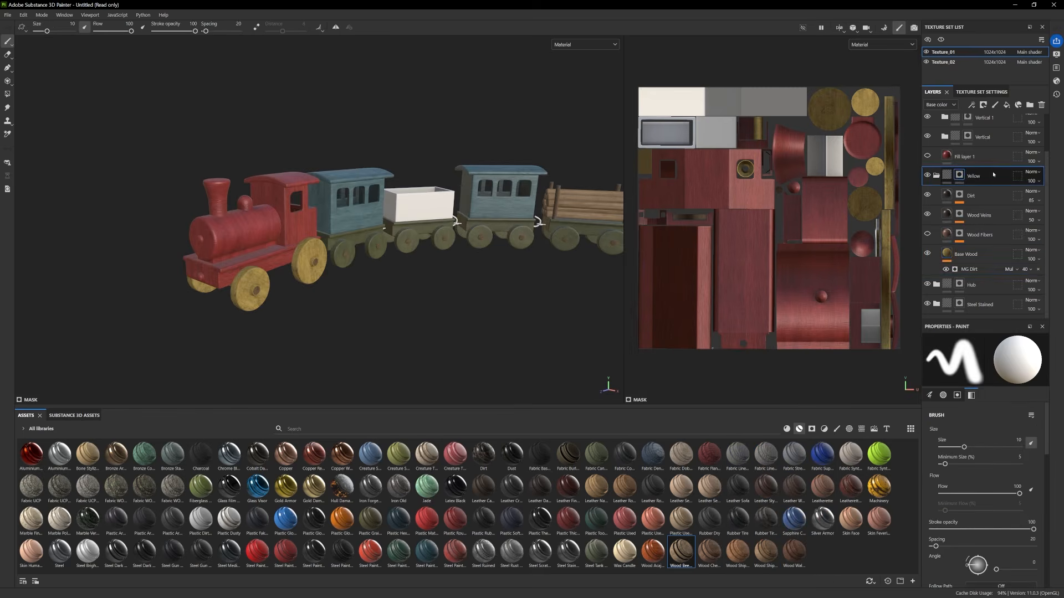
{"action": "left_click", "coordinate": [936, 175]}
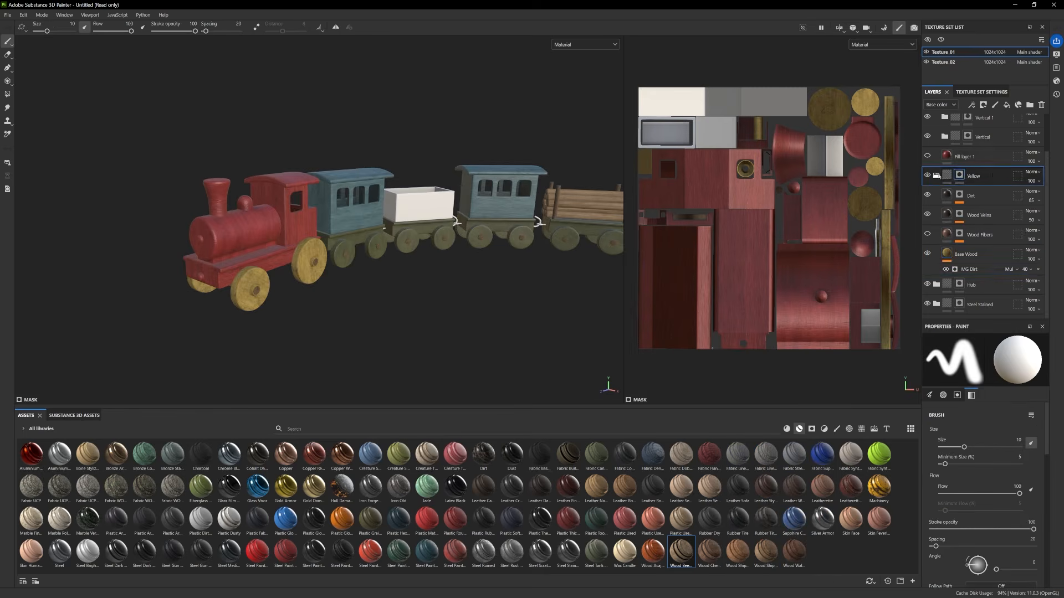
{"action": "left_click", "coordinate": [942, 62]}
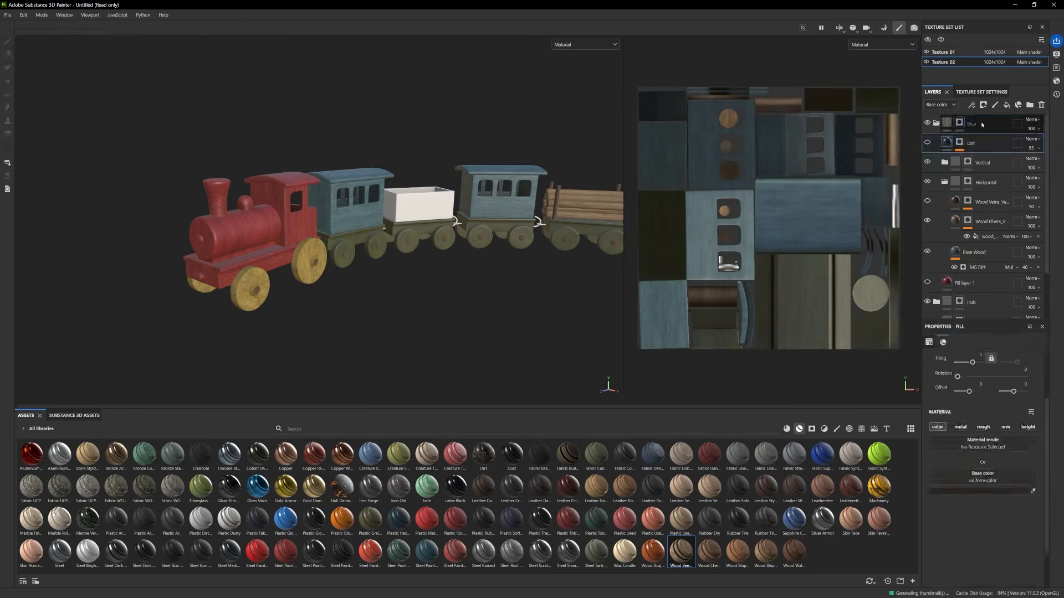
{"action": "left_click", "coordinate": [937, 123]}
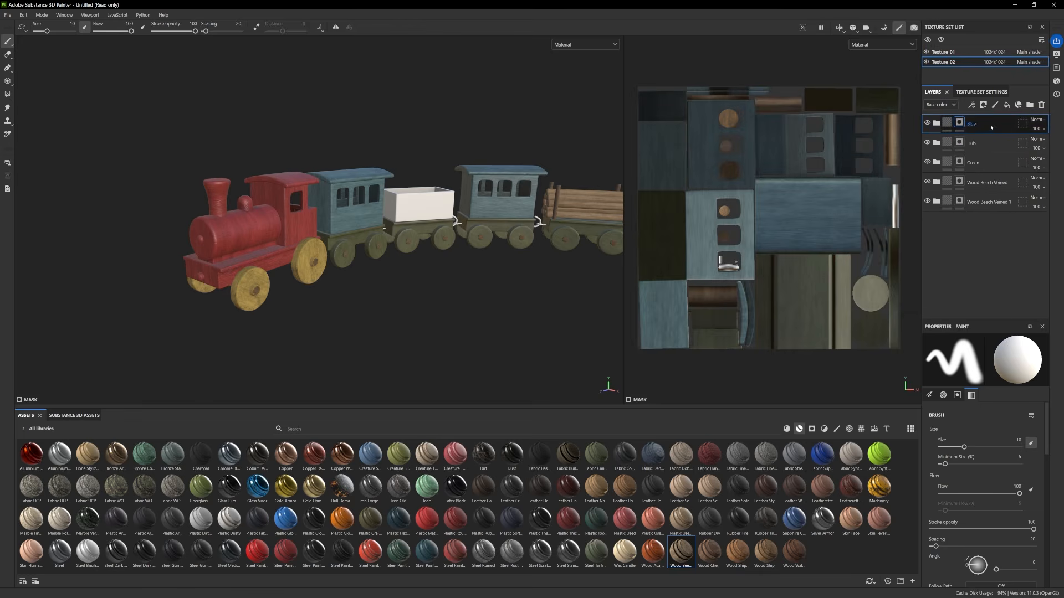
{"action": "key", "text": "ctrl+v"}
{"action": "left_click", "coordinate": [937, 124]}
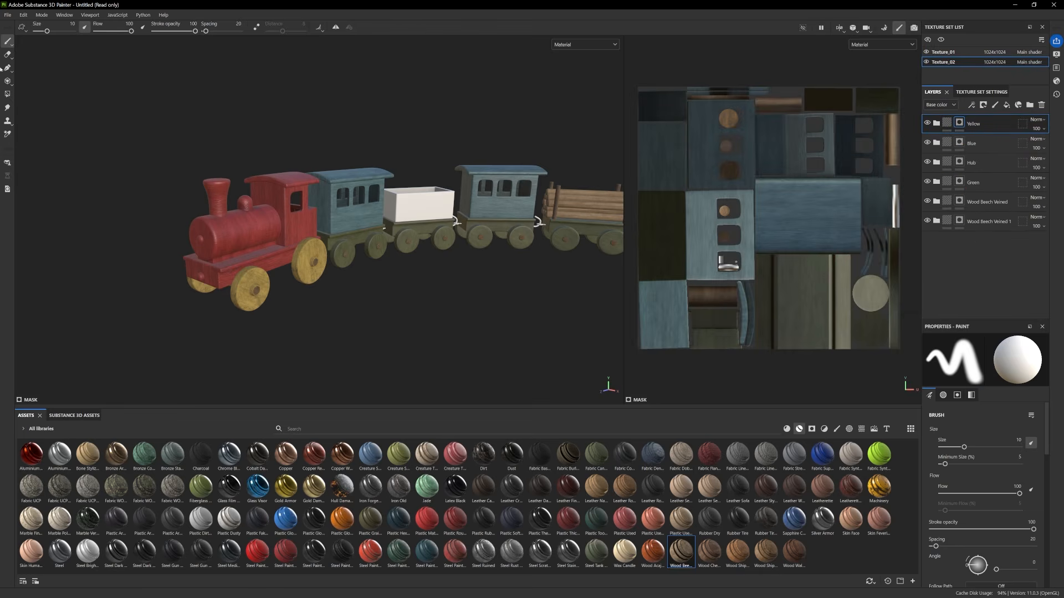
Try to polygon-fill the white open wagon through the pasted Yellow folder's mask in Texture_02
{"action": "left_click", "coordinate": [7, 94]}
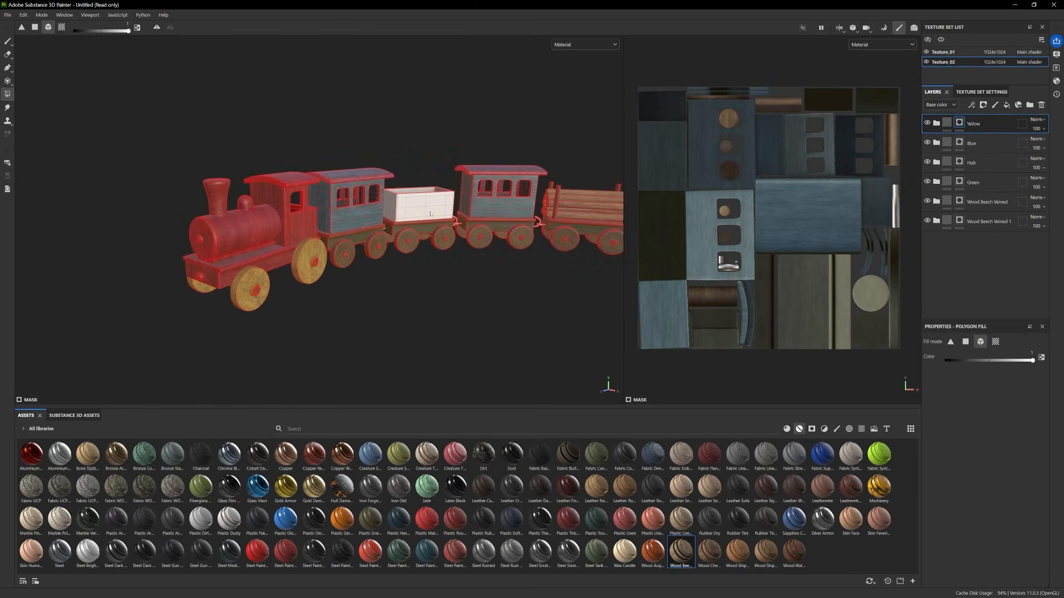
{"action": "left_click", "coordinate": [936, 123]}
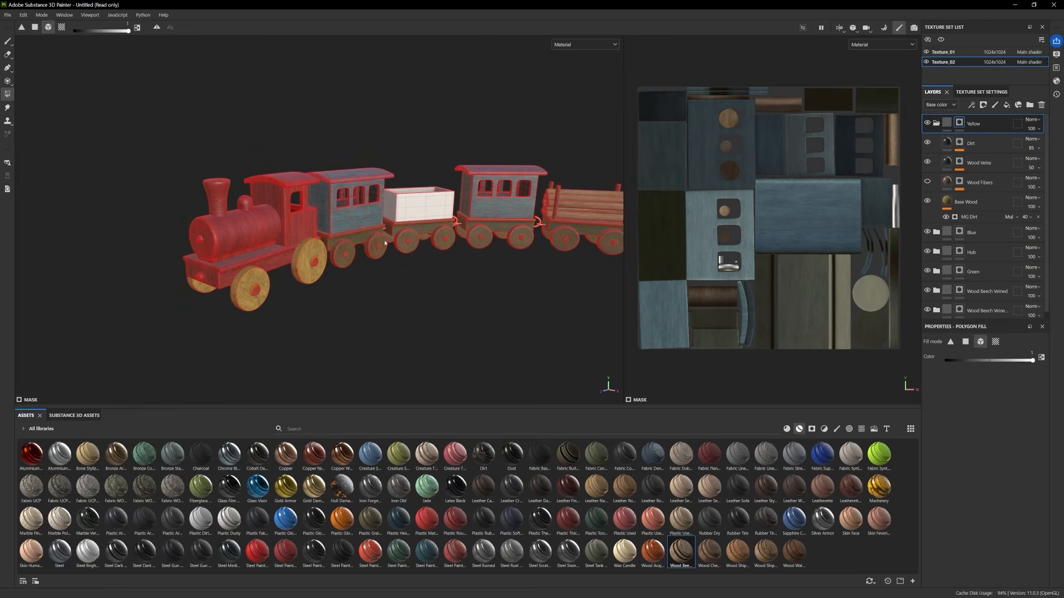
{"action": "scroll", "coordinate": [385, 242], "scroll_direction": "up", "scroll_amount": 3}
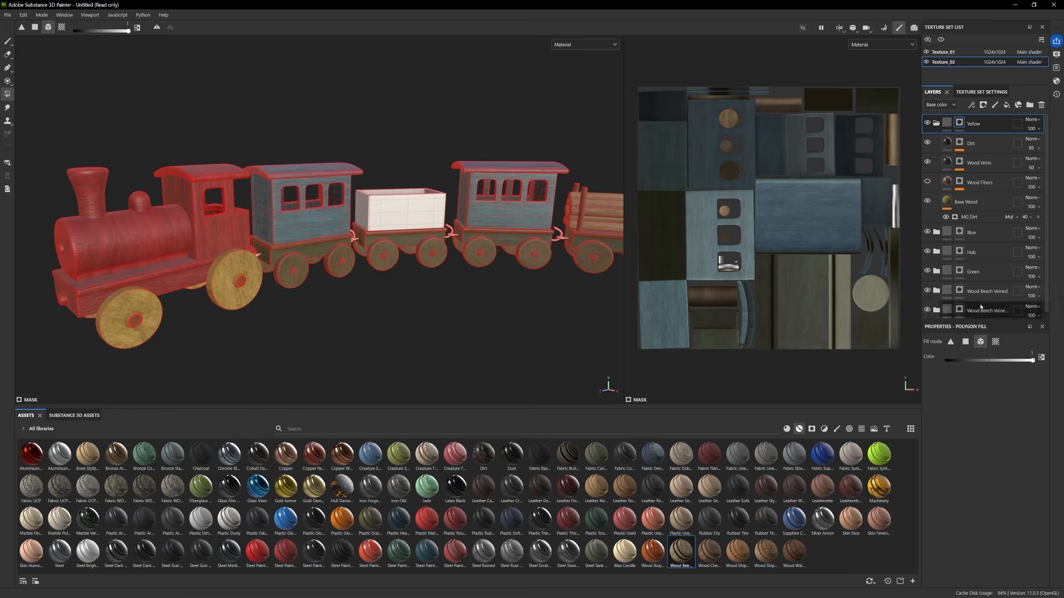
{"action": "left_click", "coordinate": [959, 198]}
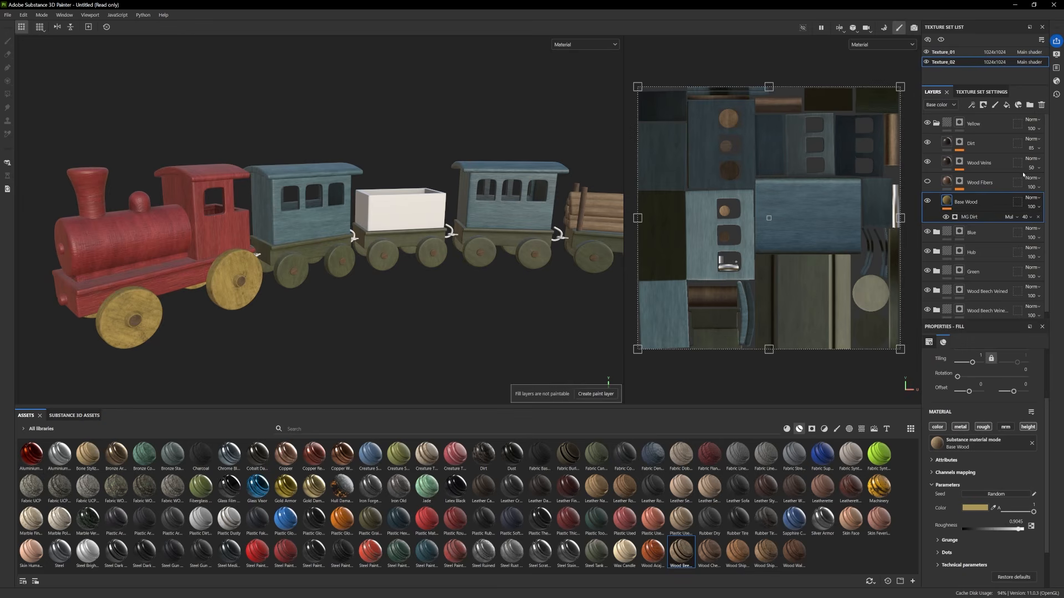
{"action": "left_click", "coordinate": [959, 122]}
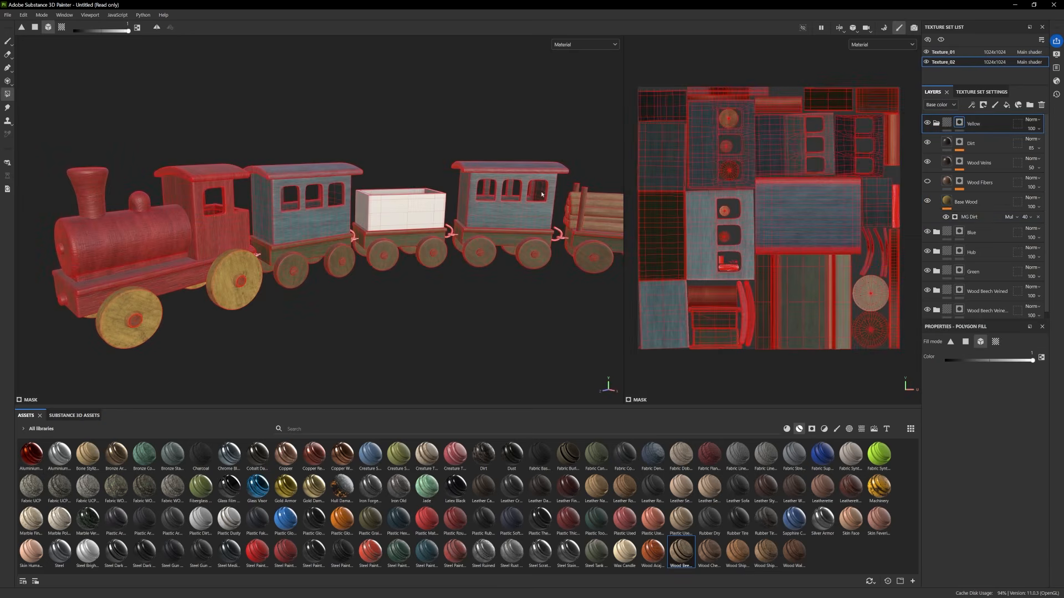
Try yellow wood on the open wagon by polygon-filling it into Texture_01's Yellow mask, then undo the fill
{"action": "left_click", "coordinate": [943, 52]}
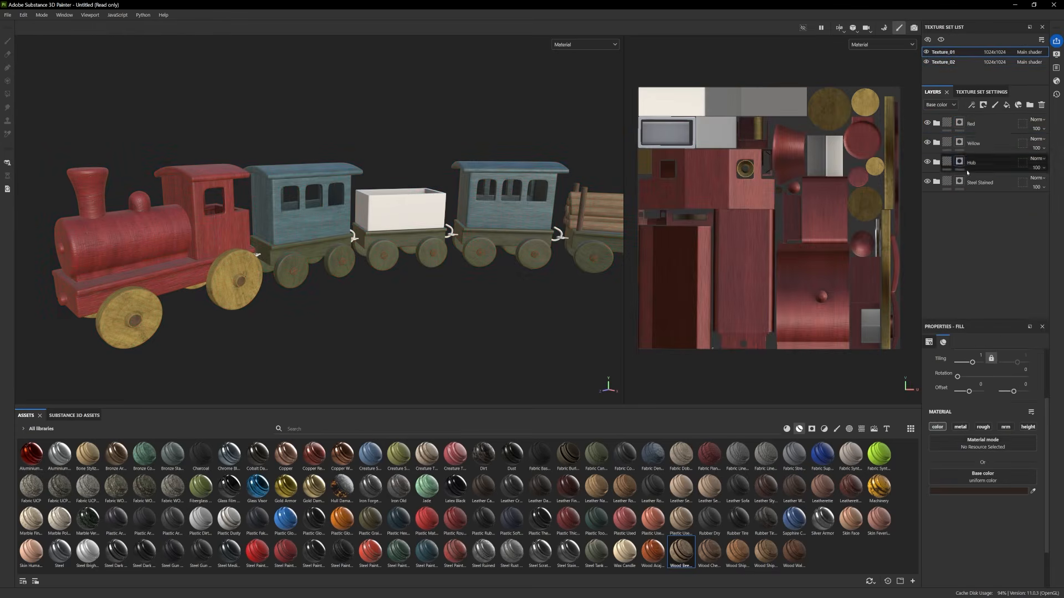
{"action": "left_click", "coordinate": [960, 142]}
{"action": "left_click", "coordinate": [391, 194]}
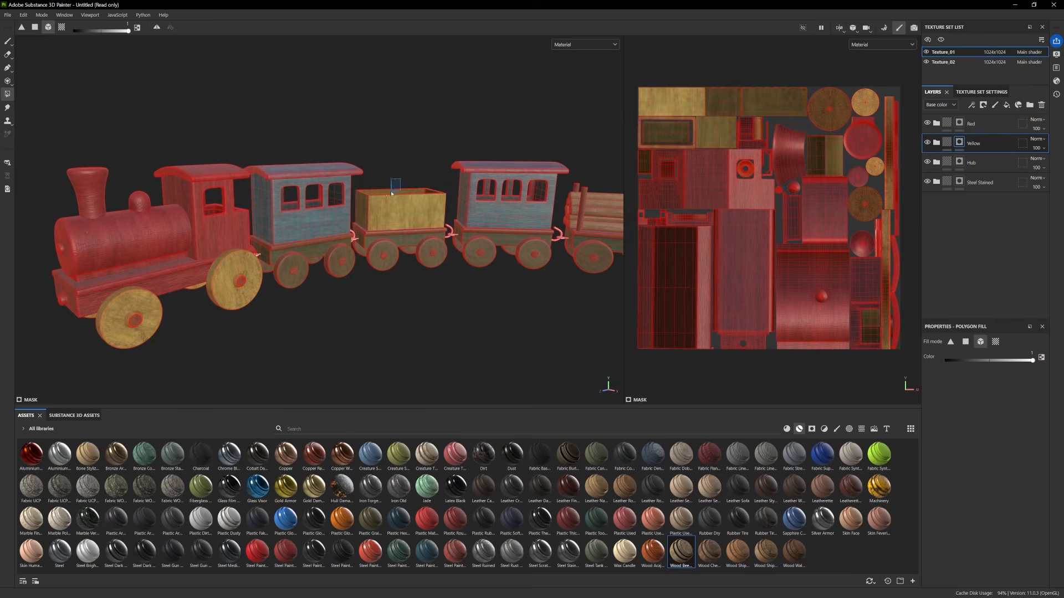
{"action": "left_click", "coordinate": [7, 41]}
{"action": "scroll", "coordinate": [401, 274], "scroll_direction": "down", "scroll_amount": 4}
{"action": "mouse_move", "coordinate": [299, 269]}
{"action": "left_mouse_down", "text": "alt"}
{"action": "mouse_move", "coordinate": [338, 277]}
{"action": "mouse_move", "coordinate": [311, 294]}
{"action": "mouse_move", "coordinate": [300, 266]}
{"action": "mouse_move", "coordinate": [314, 272]}
{"action": "mouse_move", "coordinate": [302, 265]}
{"action": "left_mouse_up", "text": "alt"}
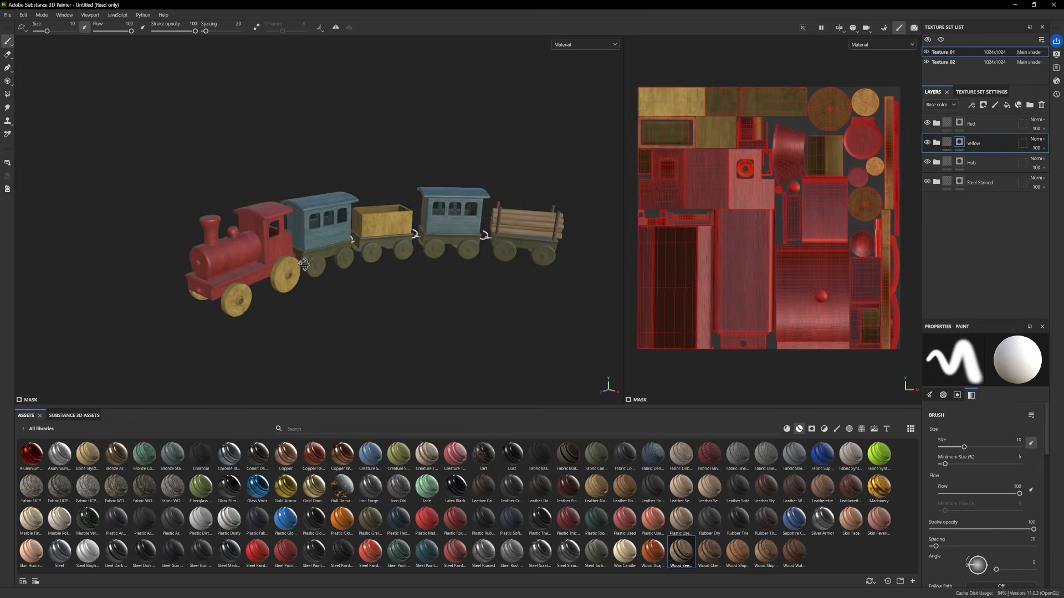
{"action": "mouse_move", "coordinate": [372, 311]}
{"action": "right_mouse_down", "text": "alt"}
{"action": "mouse_move", "coordinate": [409, 323]}
{"action": "mouse_move", "coordinate": [482, 306]}
{"action": "right_mouse_up", "text": "alt"}
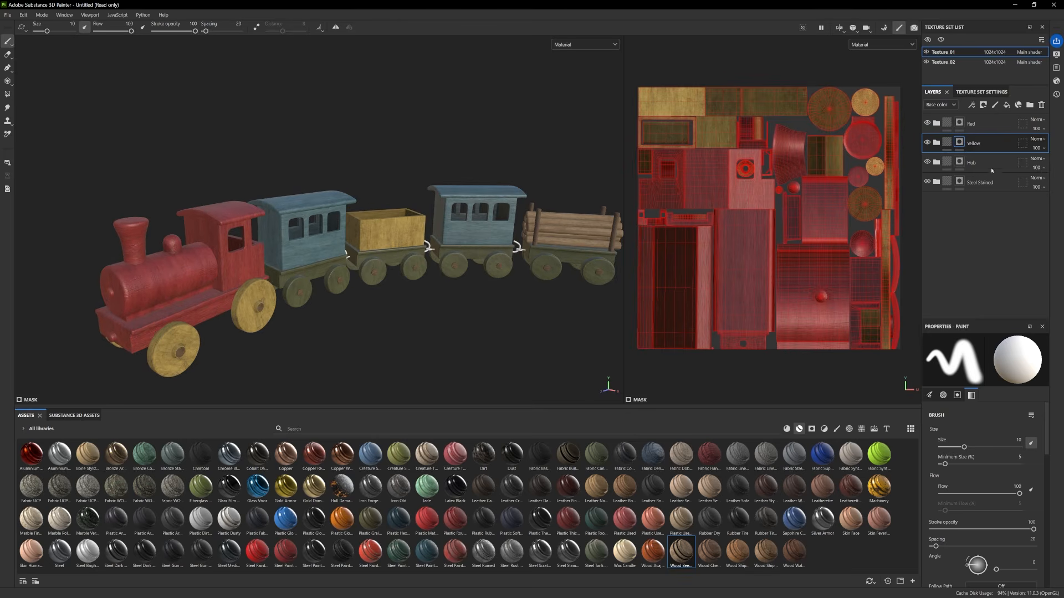
{"action": "key", "text": "ctrl+z"}
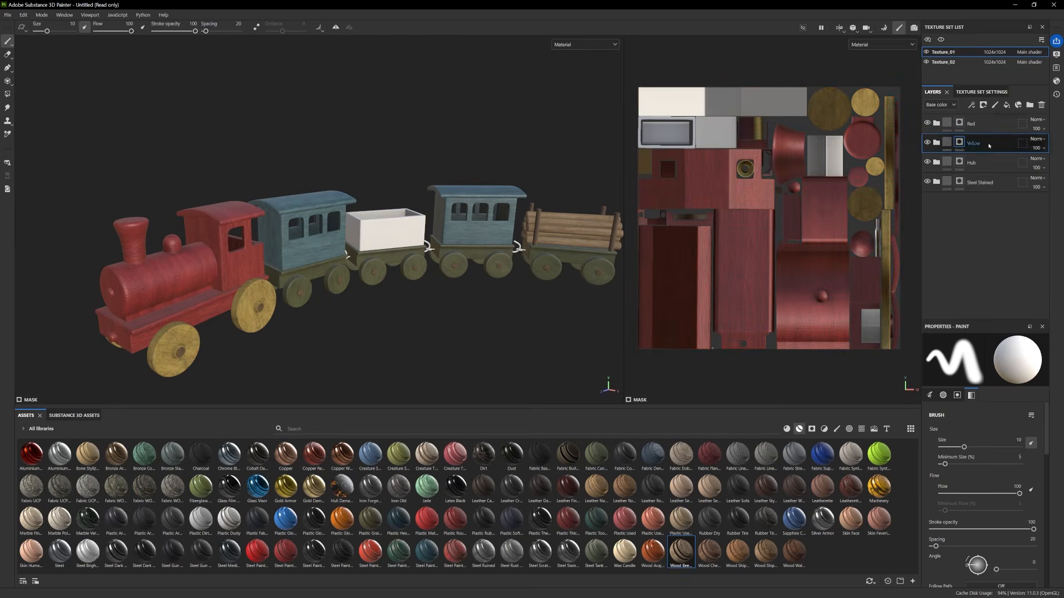
Add the Wood Beech Veined smart material beneath the Steel Stained folder in Texture_01 to cover the open wagon
{"action": "left_click", "coordinate": [972, 125]}
{"action": "left_click_drag", "start_coordinate": [680, 553], "coordinate": [994, 257]}
{"action": "scroll", "coordinate": [468, 280], "scroll_direction": "up", "scroll_amount": 3}
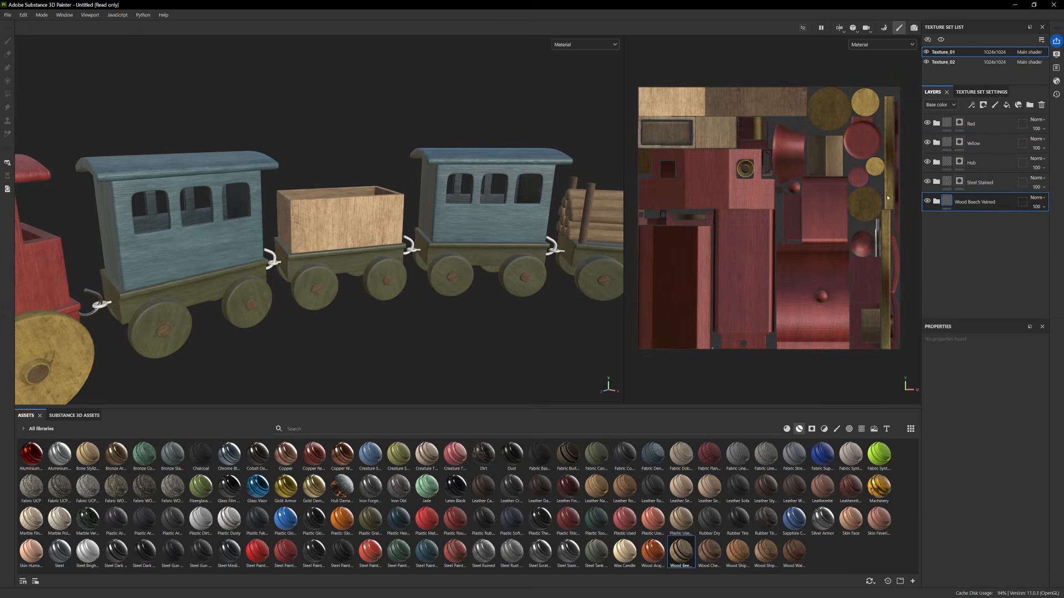
Set the rotation of the Wood Fibers mask's pattern fill to 90 in the Wood Beech Veined folder
{"action": "left_click", "coordinate": [936, 201]}
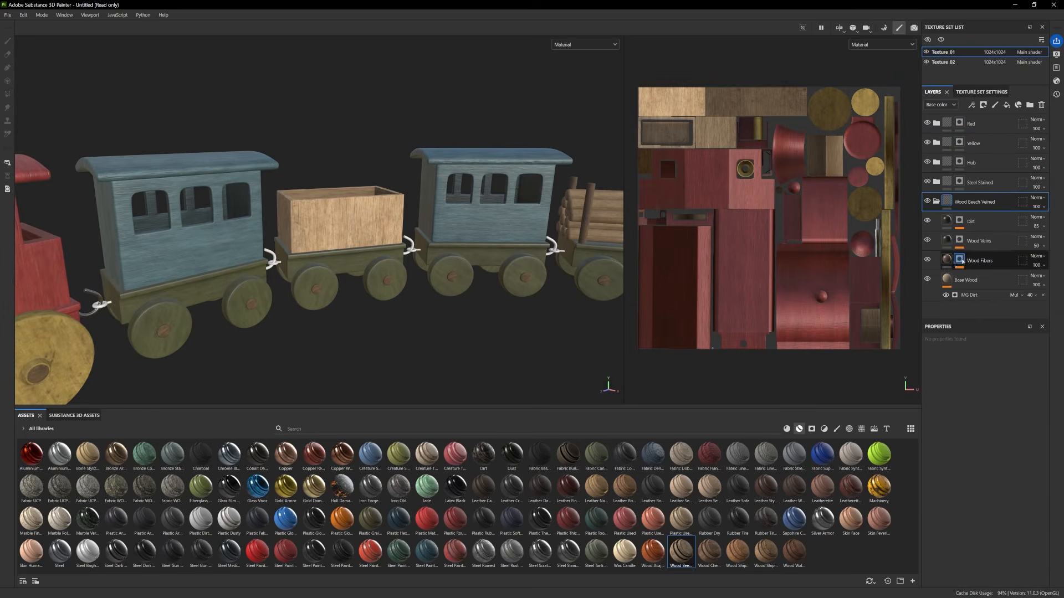
{"action": "left_click", "coordinate": [960, 261]}
{"action": "left_click", "coordinate": [988, 276]}
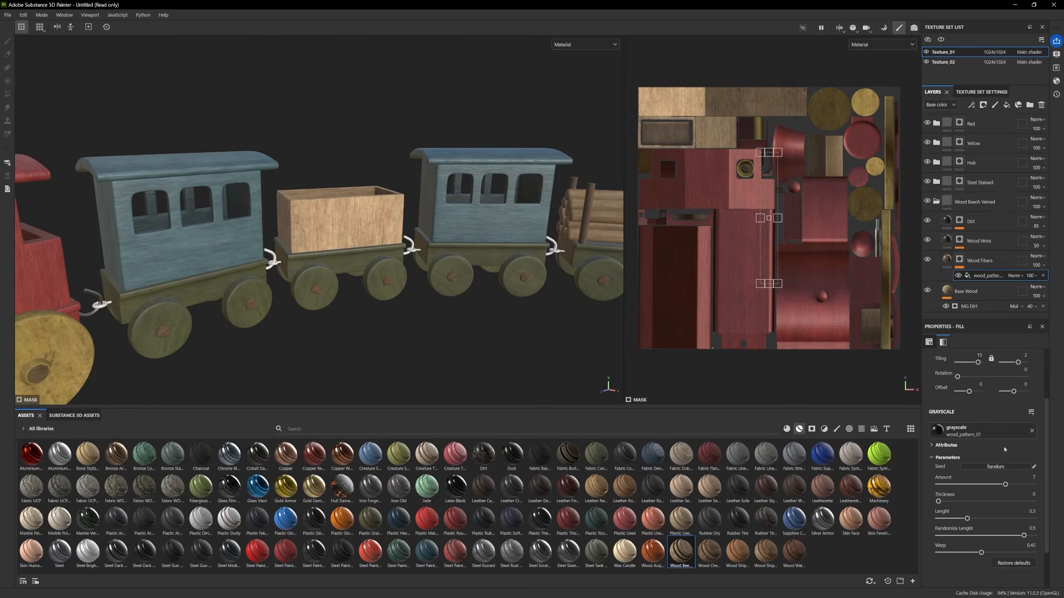
{"action": "type", "text": "90"}
{"action": "key", "text": "Return"}
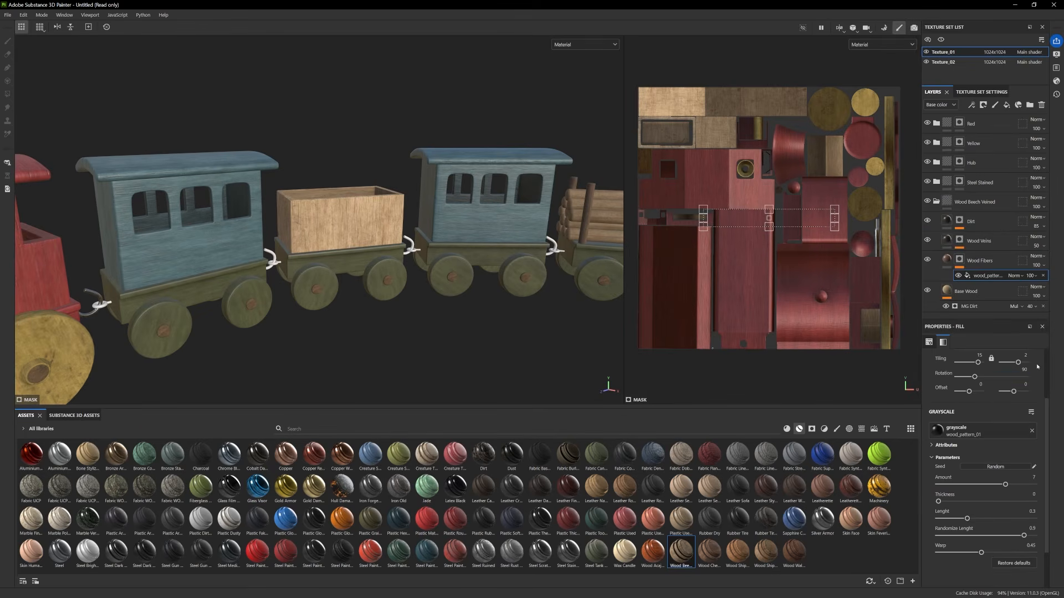
Set the rotation of the Wood Veins mask's pattern fill and of the Base Wood fill to 90
{"action": "left_click", "coordinate": [959, 240]}
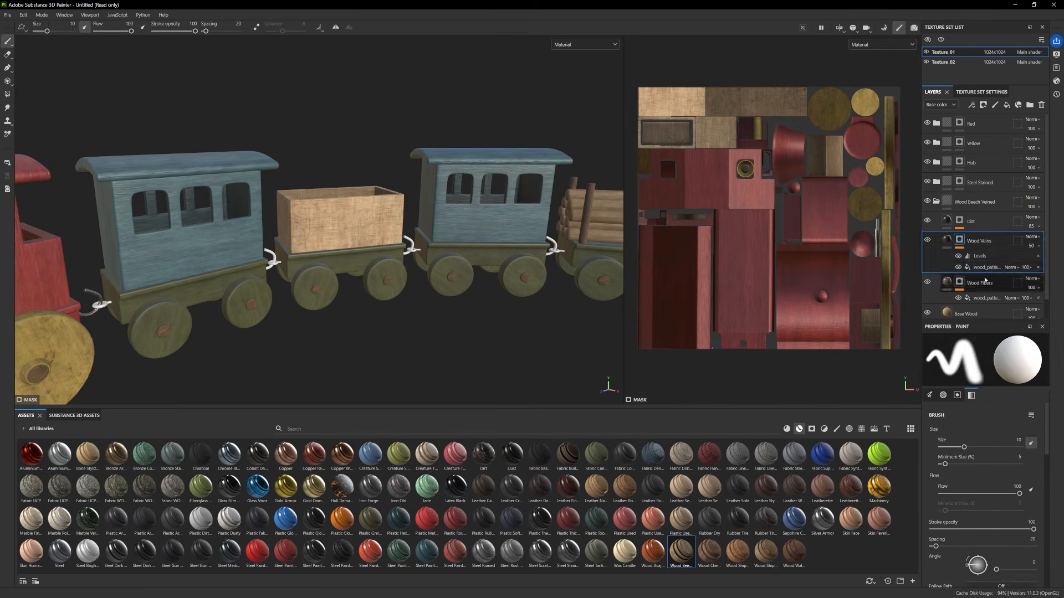
{"action": "left_click", "coordinate": [987, 267]}
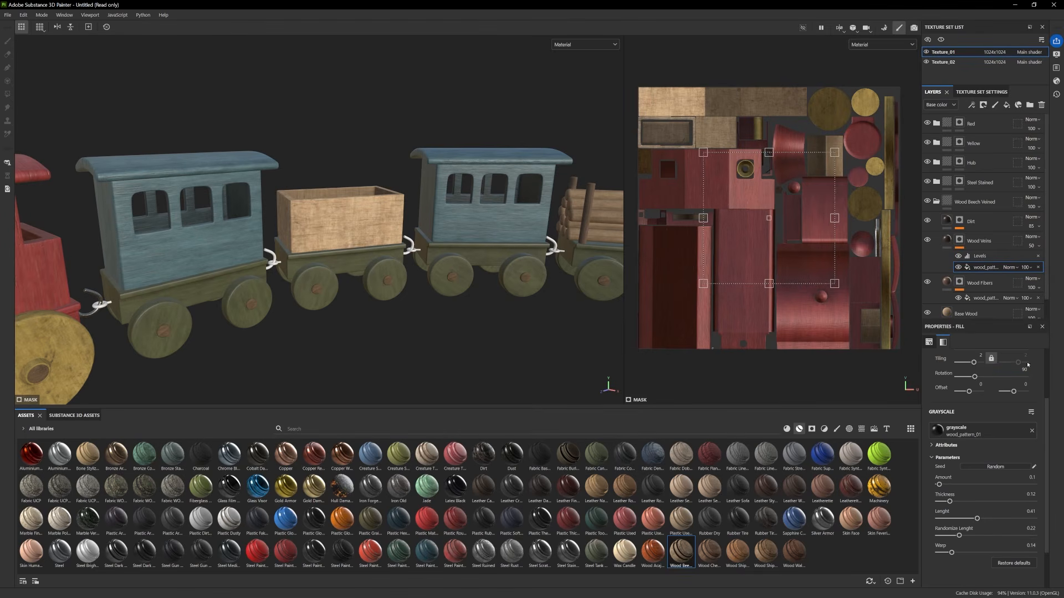
{"action": "scroll", "coordinate": [962, 306], "scroll_direction": "down", "scroll_amount": 1}
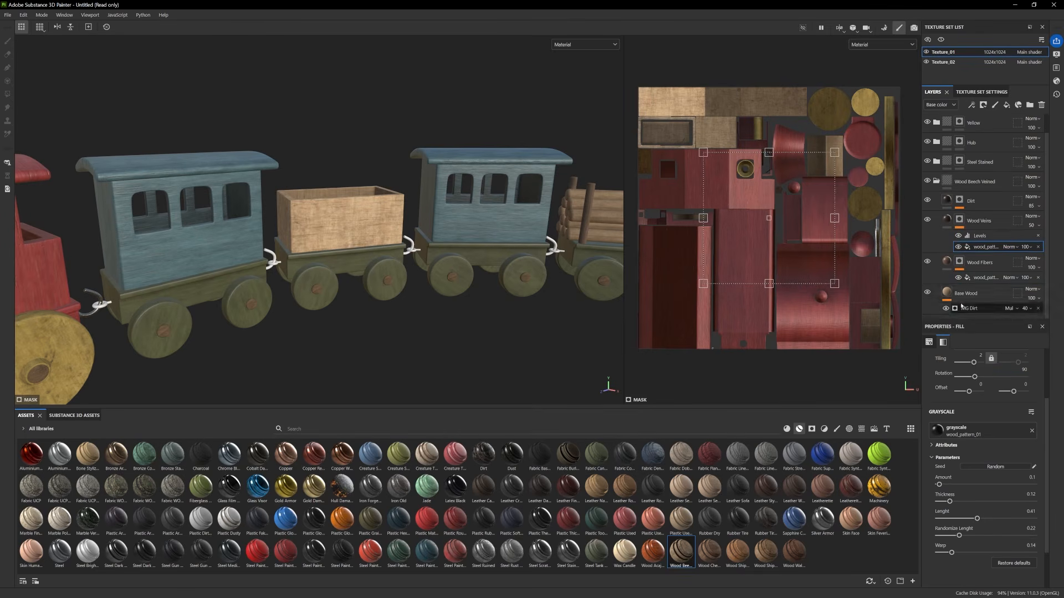
{"action": "left_click", "coordinate": [970, 294]}
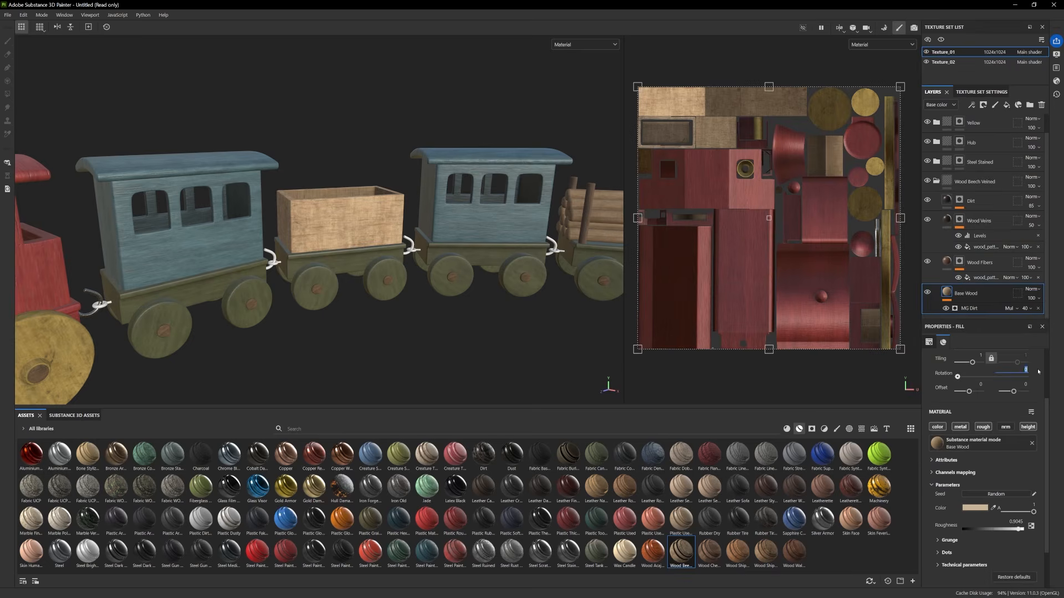
{"action": "left_click_drag", "start_coordinate": [382, 333], "coordinate": [407, 279], "text": "alt"}
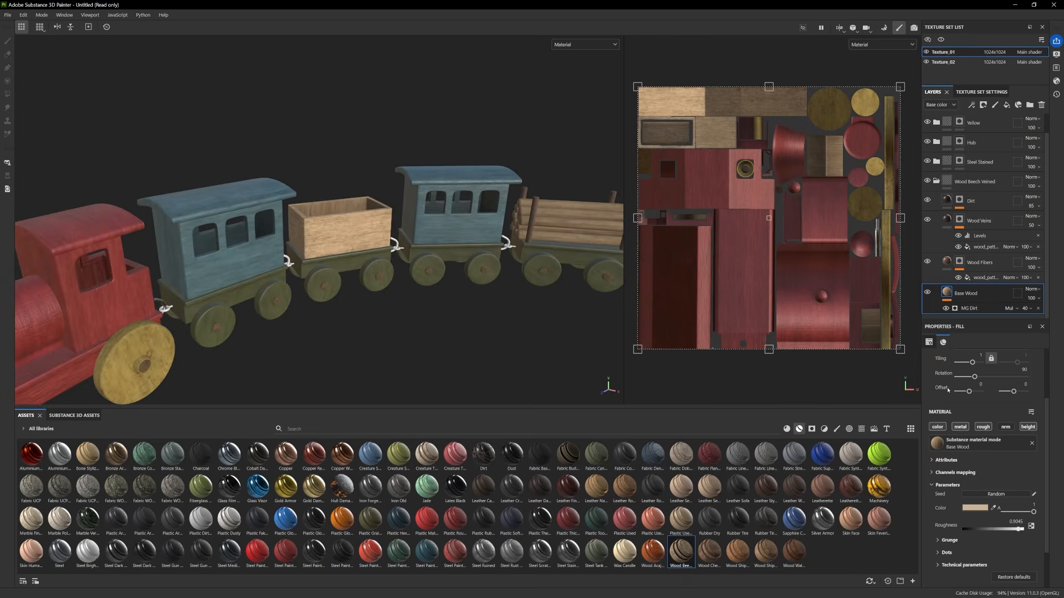
Change the Base Wood colour to a warm orange-brown, A77F47, and collapse the Wood Beech Veined folder
{"action": "left_click", "coordinate": [974, 507]}
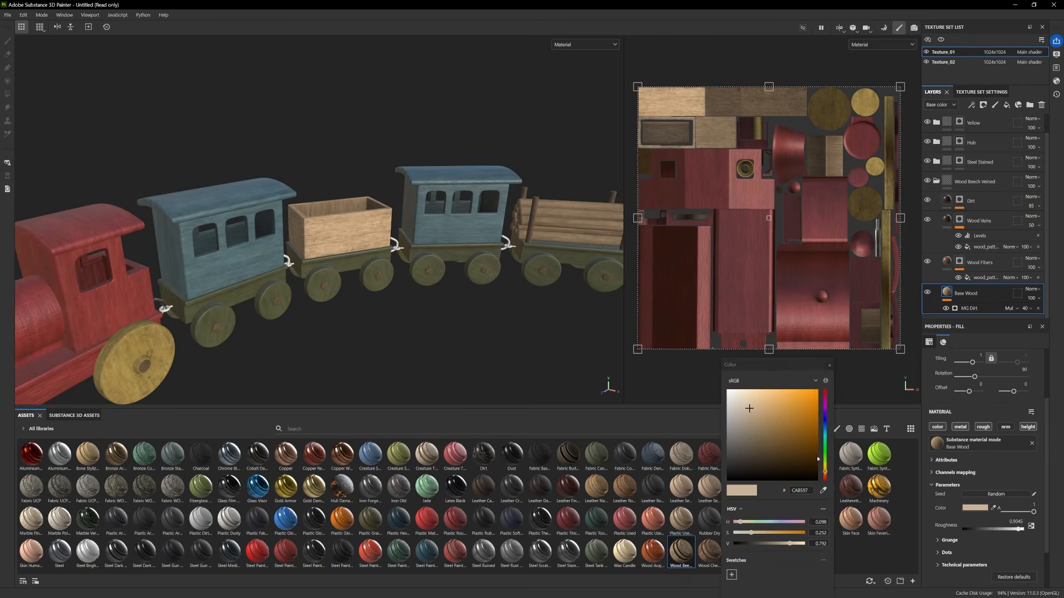
{"action": "left_click_drag", "start_coordinate": [791, 413], "coordinate": [775, 427]}
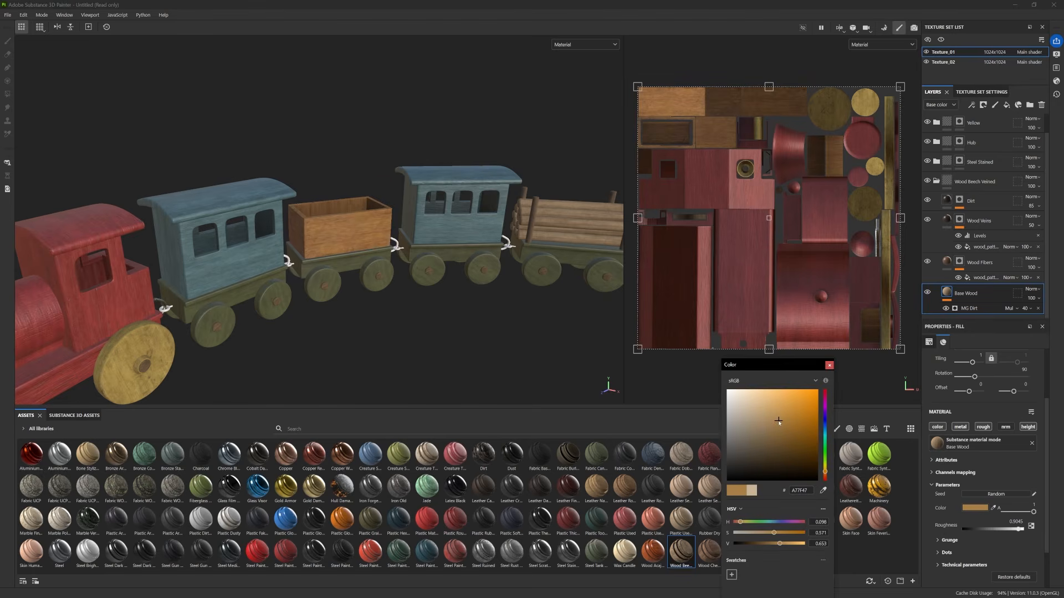
{"action": "left_click_drag", "start_coordinate": [320, 331], "coordinate": [316, 302], "text": "alt"}
{"action": "scroll", "coordinate": [317, 304], "scroll_direction": "up", "scroll_amount": 3}
{"action": "middle_click_drag", "start_coordinate": [321, 321], "coordinate": [429, 318], "text": "alt"}
{"action": "left_click_drag", "start_coordinate": [429, 319], "coordinate": [441, 309], "text": "alt"}
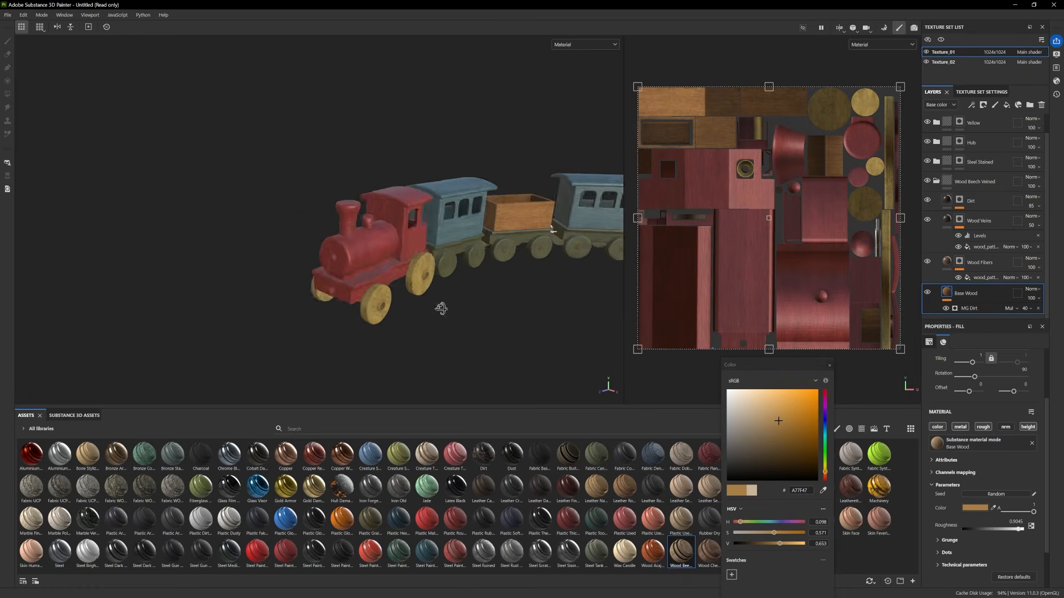
{"action": "middle_click_drag", "start_coordinate": [441, 309], "coordinate": [390, 306], "text": "alt"}
{"action": "scroll", "coordinate": [390, 306], "scroll_direction": "up", "scroll_amount": 3}
{"action": "left_click", "coordinate": [936, 181]}
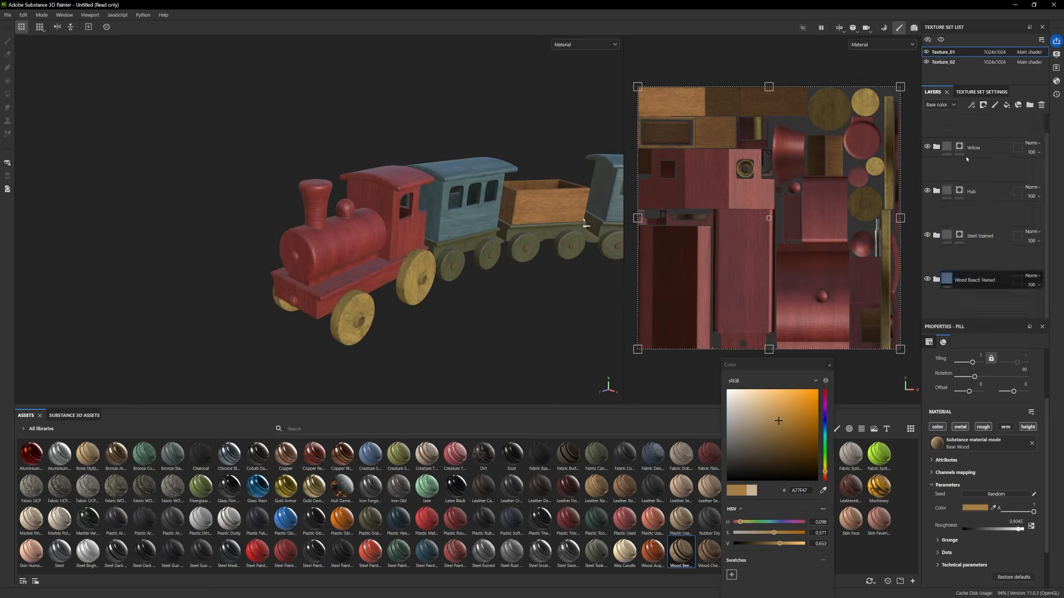
Try the Wood Rough material as a layer above the Red folder, then delete it
{"action": "left_click", "coordinate": [973, 119]}
{"action": "right_click_drag", "start_coordinate": [218, 371], "coordinate": [258, 378], "text": "alt"}
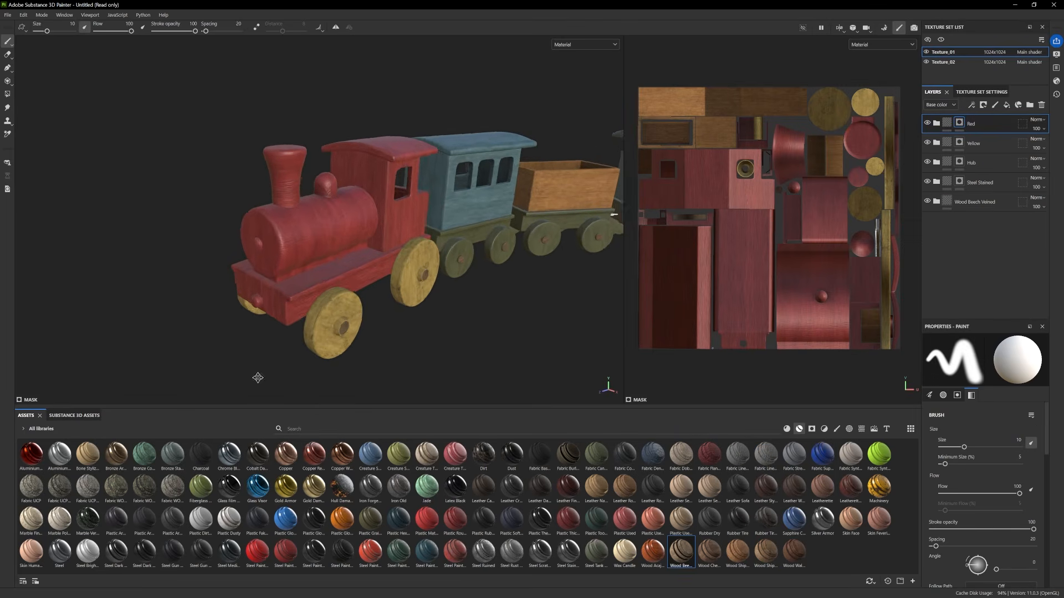
{"action": "left_click_drag", "start_coordinate": [258, 378], "coordinate": [273, 356], "text": "alt"}
{"action": "middle_click_drag", "start_coordinate": [272, 356], "coordinate": [270, 367], "text": "alt"}
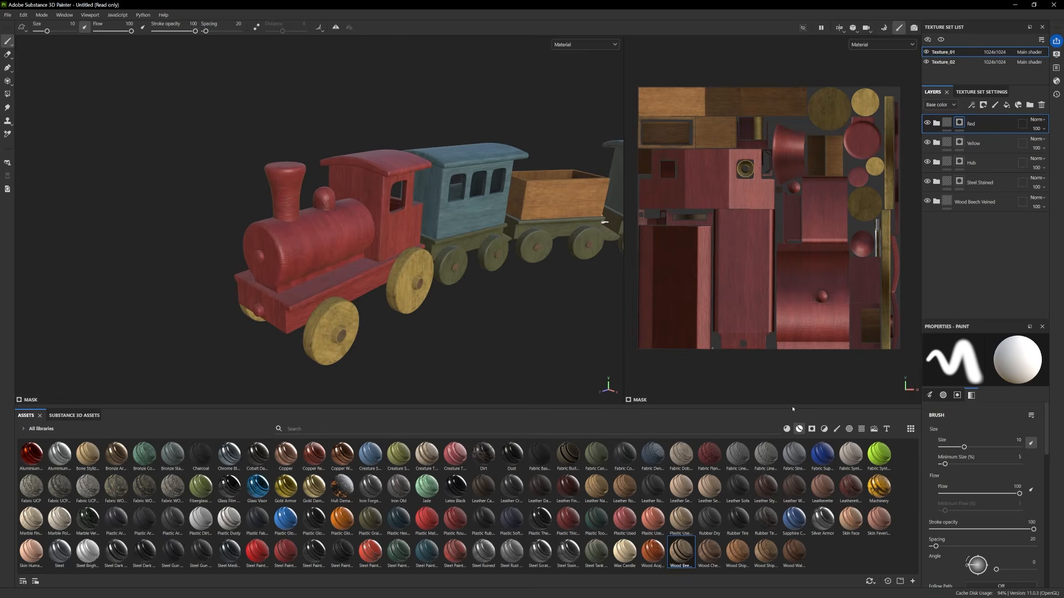
{"action": "left_click", "coordinate": [787, 429]}
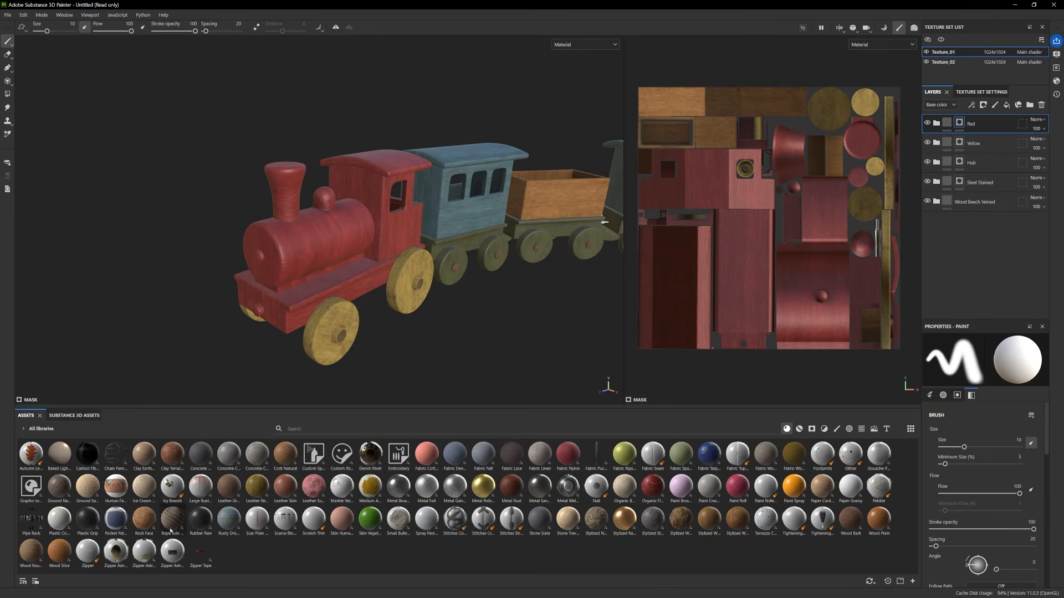
{"action": "left_click", "coordinate": [32, 552]}
{"action": "left_click_drag", "start_coordinate": [972, 231], "coordinate": [972, 231]}
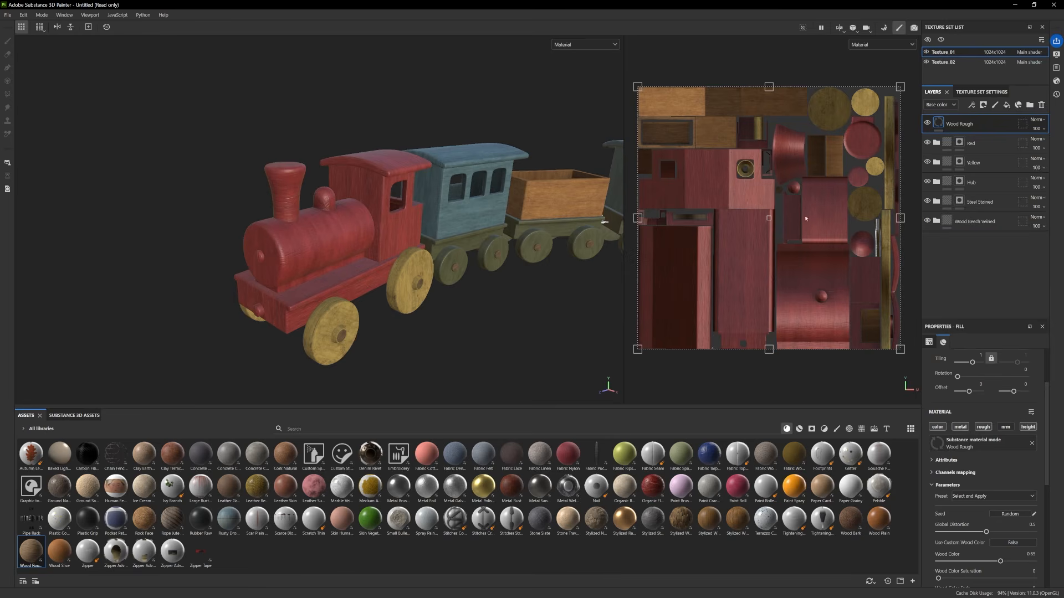
{"action": "left_click_drag", "start_coordinate": [527, 250], "coordinate": [482, 263], "text": "alt"}
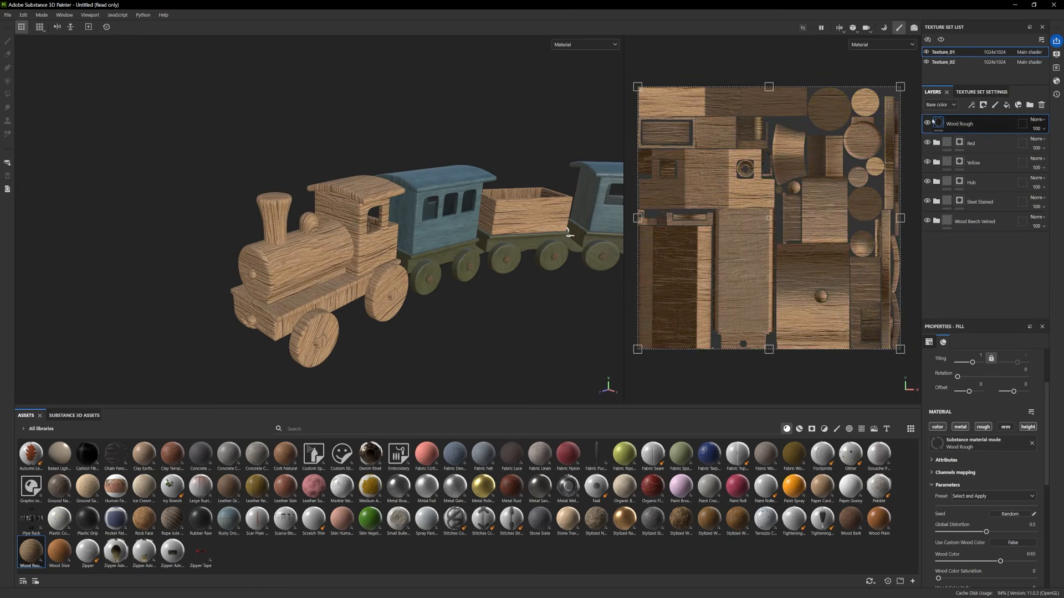
{"action": "left_click", "coordinate": [1042, 105]}
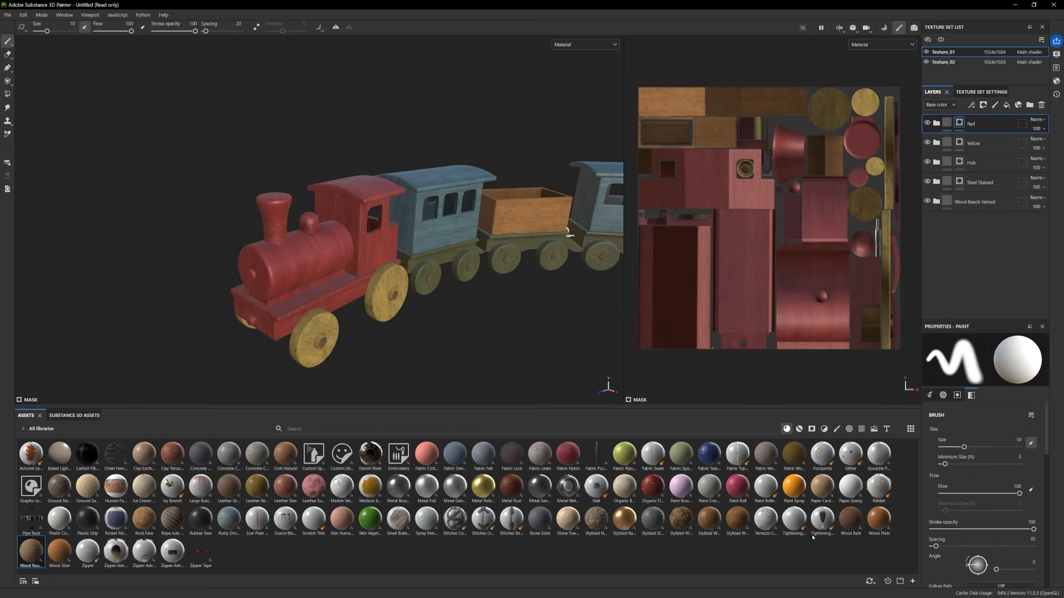
Add the Wood Beech Veined smart material above the Red folder in Texture_01
{"action": "left_click", "coordinate": [799, 429]}
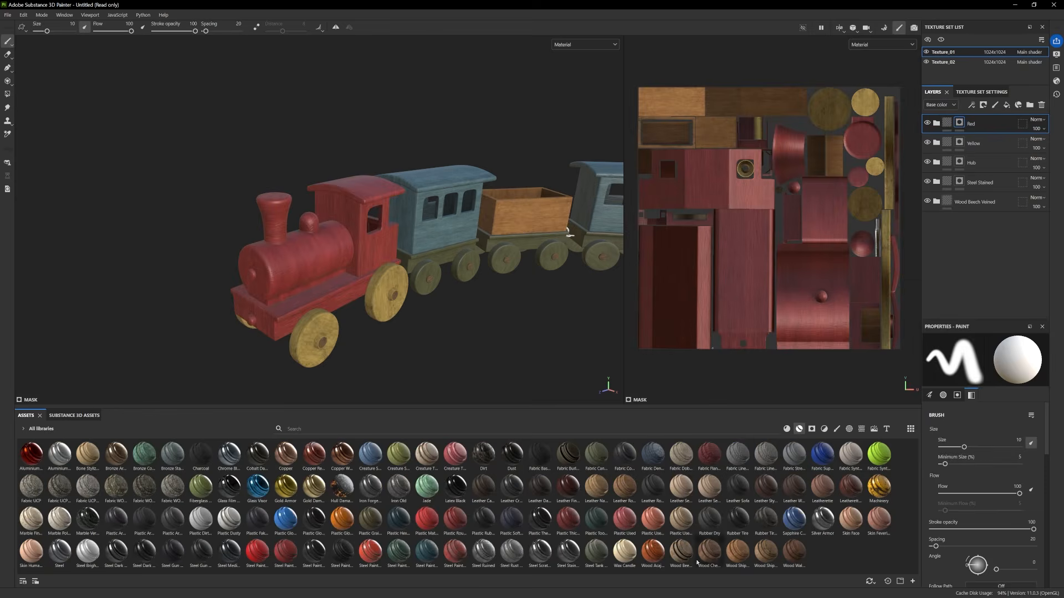
{"action": "left_click_drag", "start_coordinate": [693, 561], "coordinate": [979, 115]}
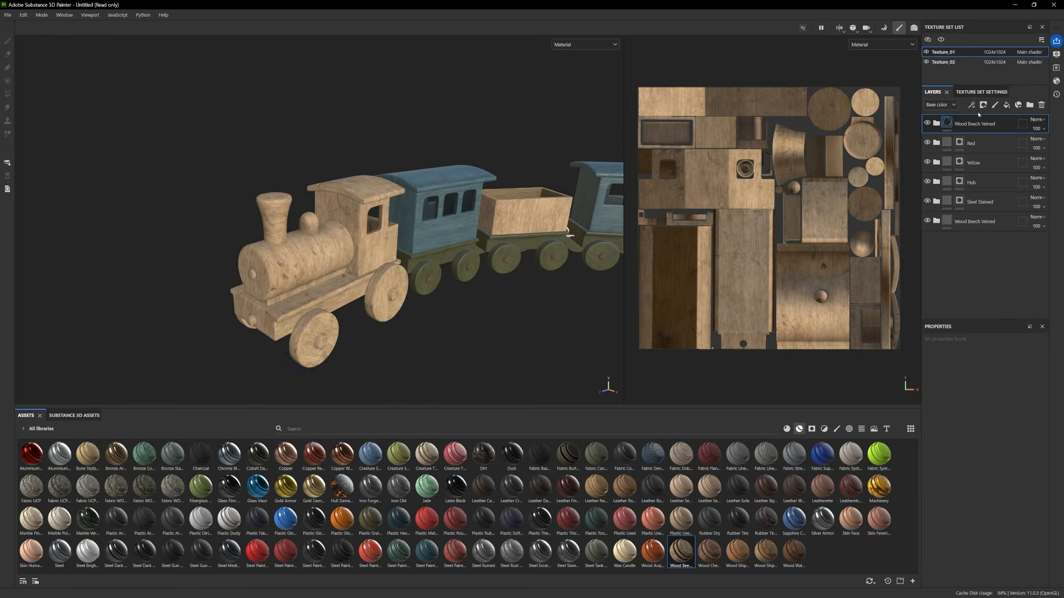
{"action": "middle_click_drag", "start_coordinate": [485, 340], "coordinate": [527, 302], "text": "alt"}
{"action": "scroll", "coordinate": [527, 301], "scroll_direction": "up", "scroll_amount": 3}
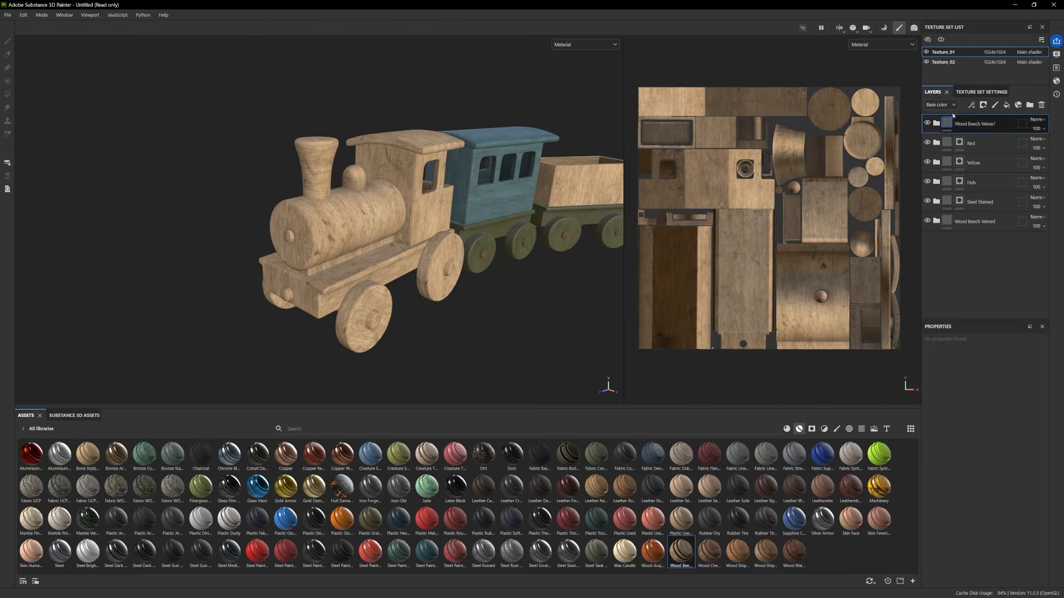
Try the Sharp Dirt smart mask on the upper Wood Beech Veined folder, then undo it
{"action": "left_click", "coordinate": [812, 429]}
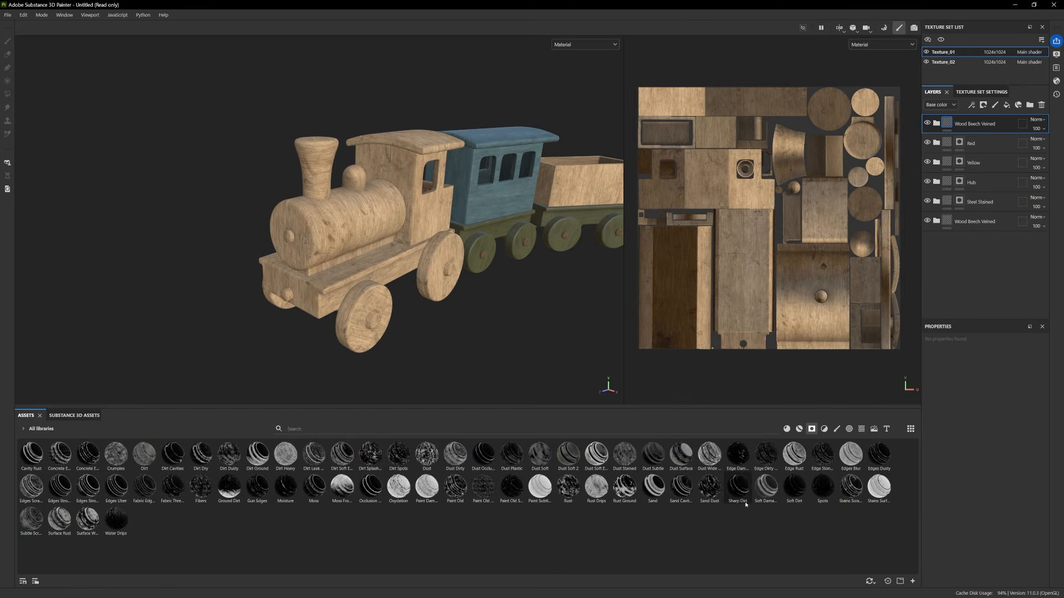
{"action": "left_click_drag", "start_coordinate": [736, 490], "coordinate": [960, 124]}
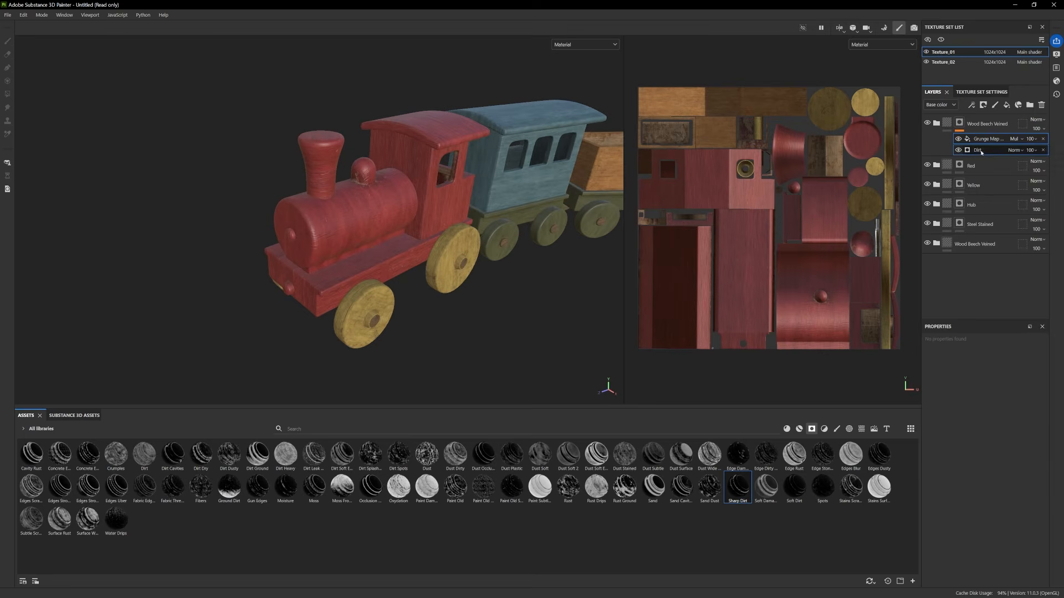
{"action": "left_click", "coordinate": [980, 151]}
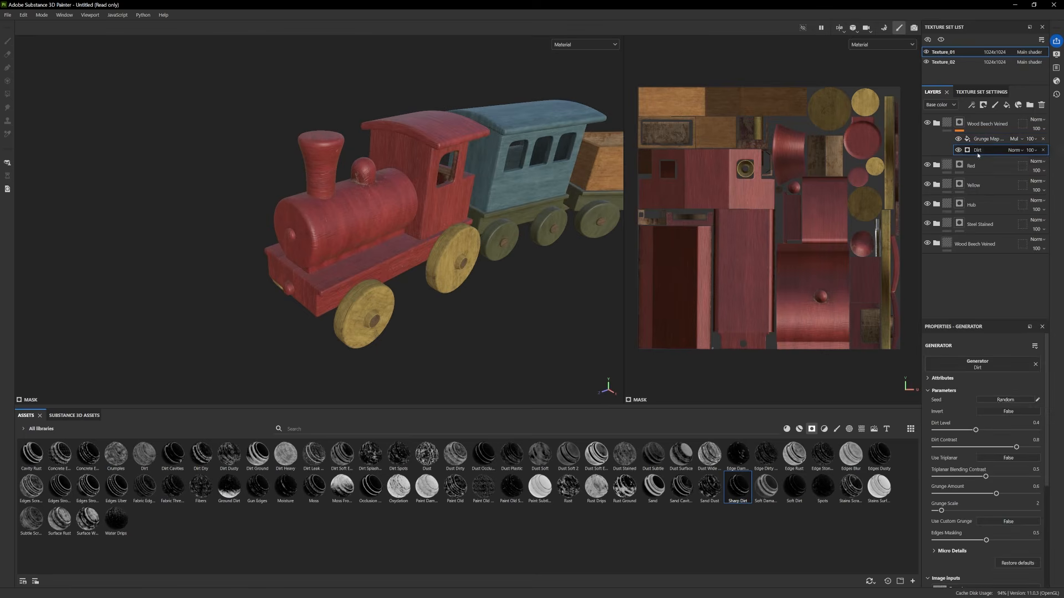
{"action": "left_click_drag", "start_coordinate": [976, 430], "coordinate": [970, 430]}
{"action": "key", "text": "ctrl+z"}
{"action": "left_click_drag", "start_coordinate": [387, 310], "coordinate": [397, 287], "text": "alt"}
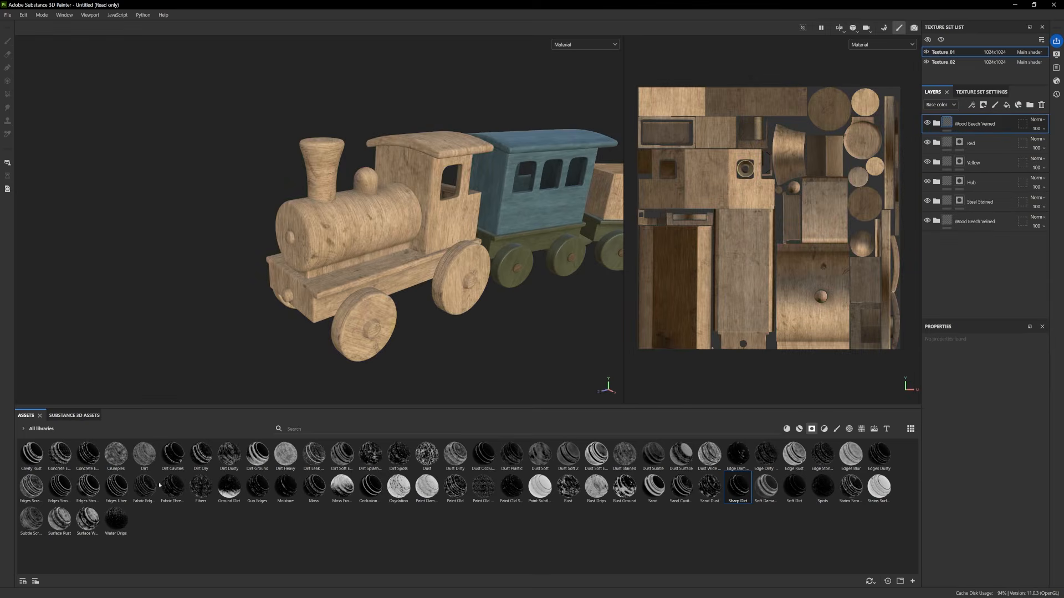
Try the Dust Occlusion smart mask on the upper Wood Beech Veined folder, then undo it
{"action": "left_click_drag", "start_coordinate": [483, 454], "coordinate": [962, 128]}
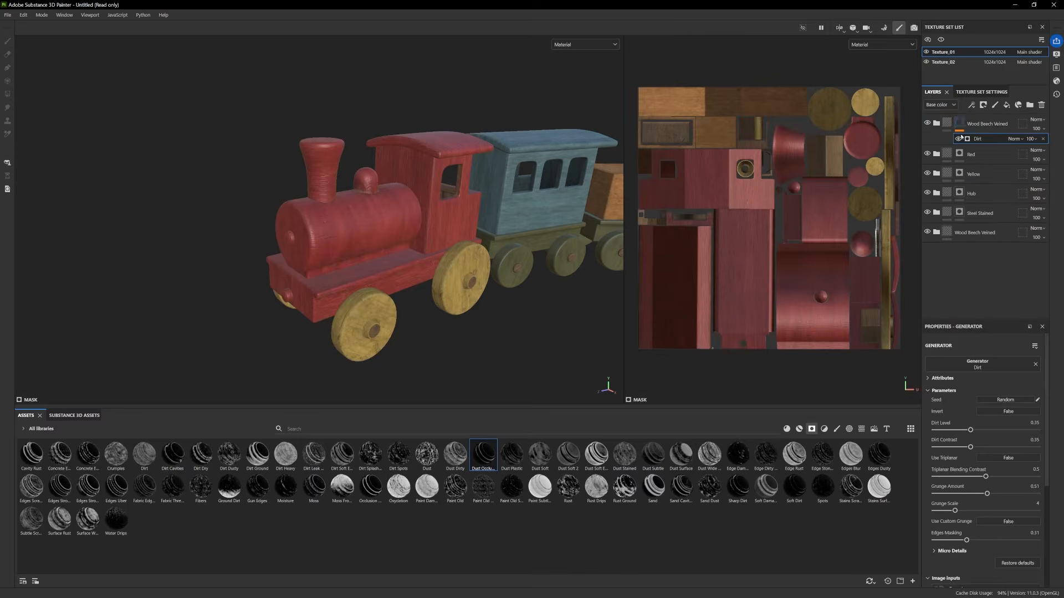
{"action": "left_click_drag", "start_coordinate": [971, 431], "coordinate": [974, 430]}
{"action": "left_click_drag", "start_coordinate": [400, 267], "coordinate": [417, 243], "text": "alt"}
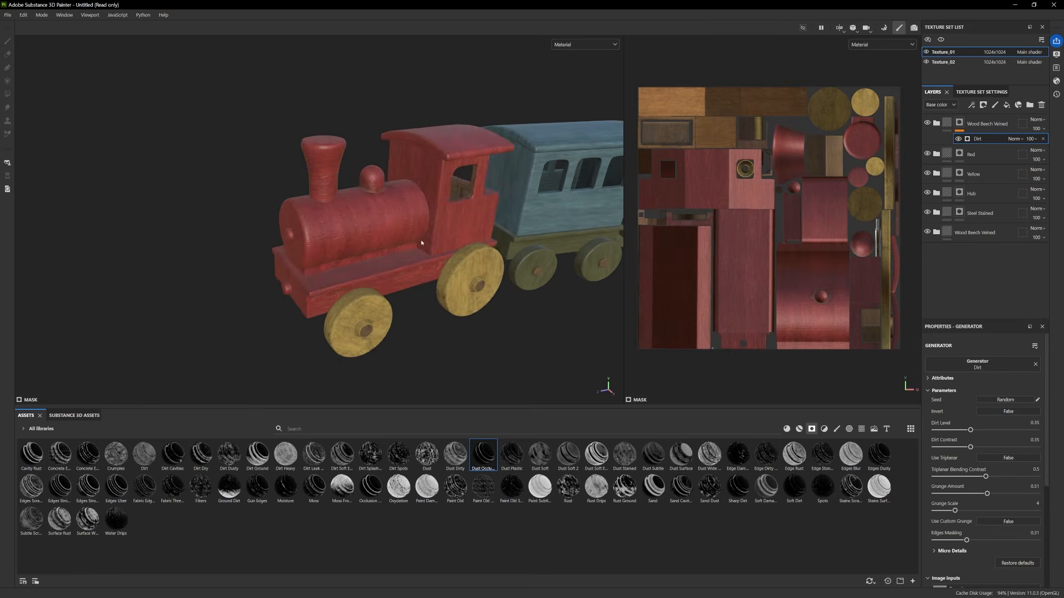
{"action": "key", "text": "ctrl+z"}
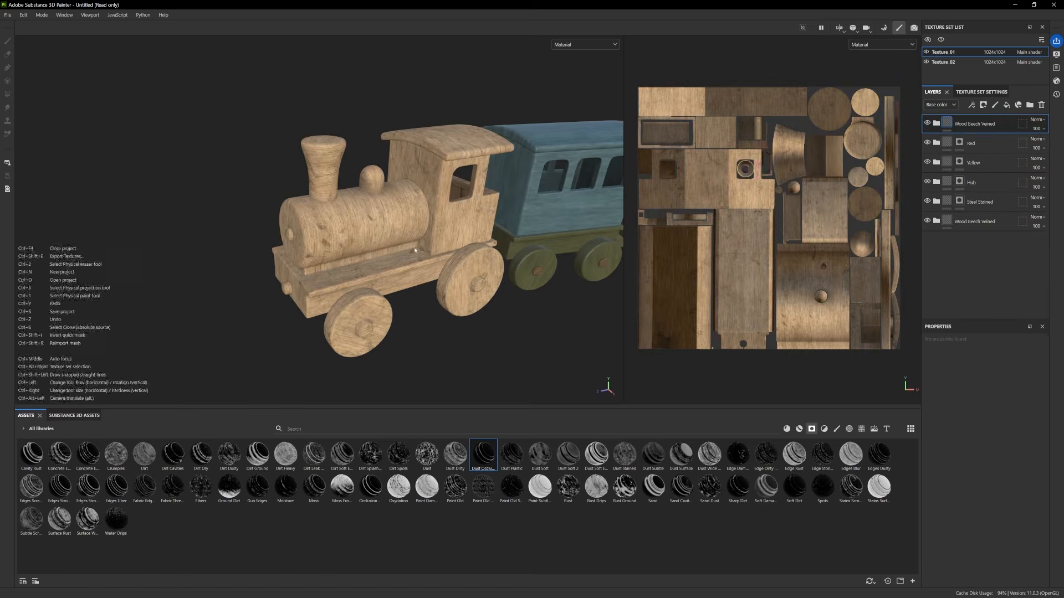
Apply the Edges Strong smart mask to the upper Wood Beech Veined folder to expose bare wood along the locomotive's edges
{"action": "left_click", "coordinate": [927, 123]}
{"action": "left_click", "coordinate": [927, 123]}
{"action": "left_click_drag", "start_coordinate": [89, 488], "coordinate": [959, 123]}
{"action": "mouse_move", "coordinate": [360, 303]}
{"action": "left_mouse_down", "text": "alt"}
{"action": "mouse_move", "coordinate": [388, 303]}
{"action": "mouse_move", "coordinate": [361, 308]}
{"action": "left_mouse_up", "text": "alt"}
{"action": "scroll", "coordinate": [382, 305], "scroll_direction": "down", "scroll_amount": 3}
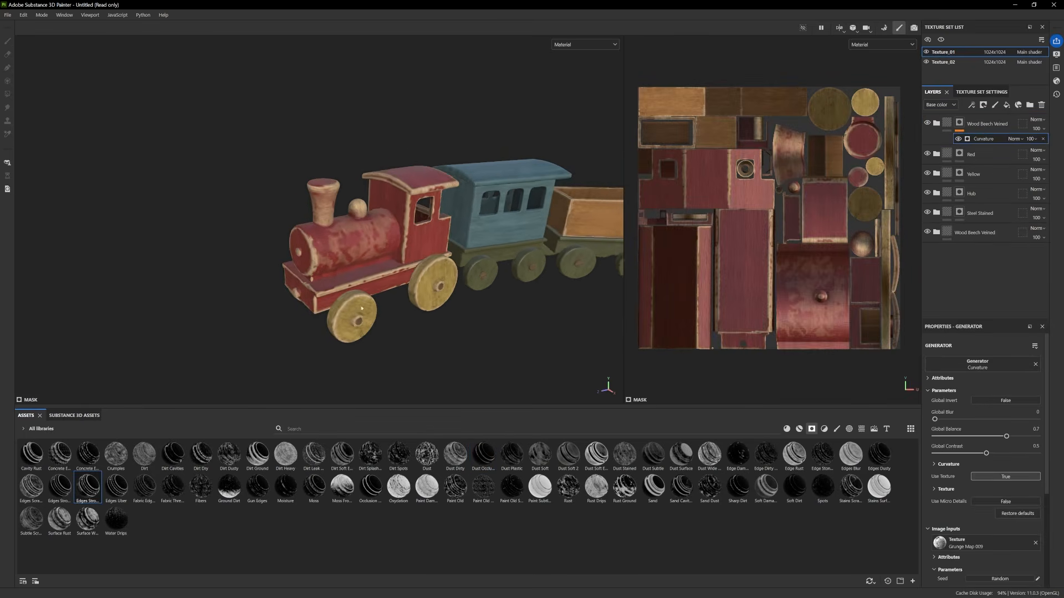
{"action": "scroll", "coordinate": [362, 309], "scroll_direction": "up", "scroll_amount": 2}
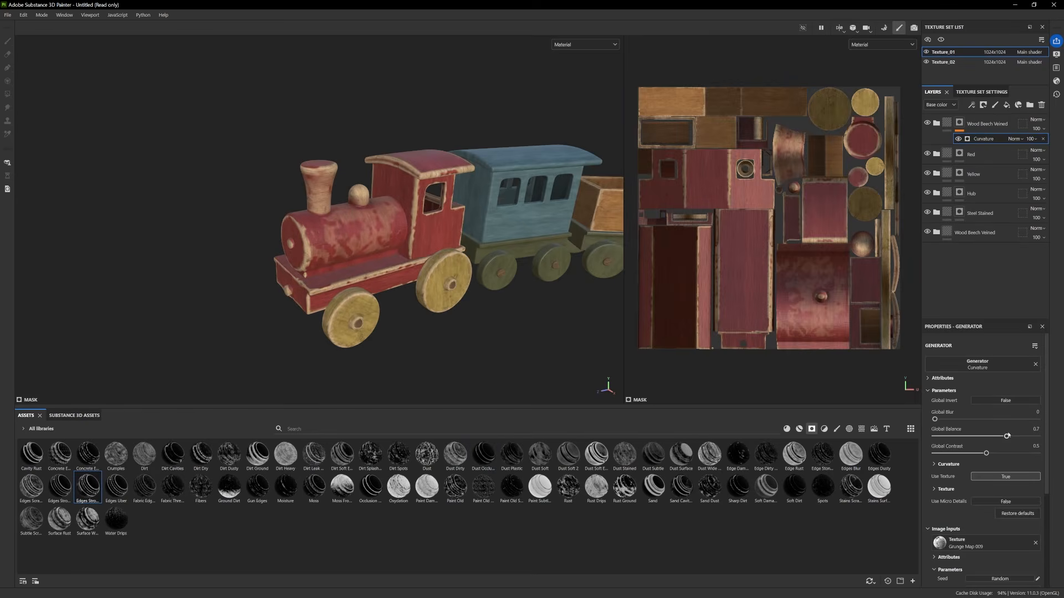
Set the Curvature generator's global balance to 0.35 and its Grunge Map 009 texture balance to about 0.25
{"action": "left_click_drag", "start_coordinate": [1006, 436], "coordinate": [968, 437]}
{"action": "left_click_drag", "start_coordinate": [532, 379], "coordinate": [499, 372], "text": "alt"}
{"action": "middle_click_drag", "start_coordinate": [471, 360], "coordinate": [434, 354], "text": "alt"}
{"action": "left_click_drag", "start_coordinate": [385, 345], "coordinate": [406, 338], "text": "alt"}
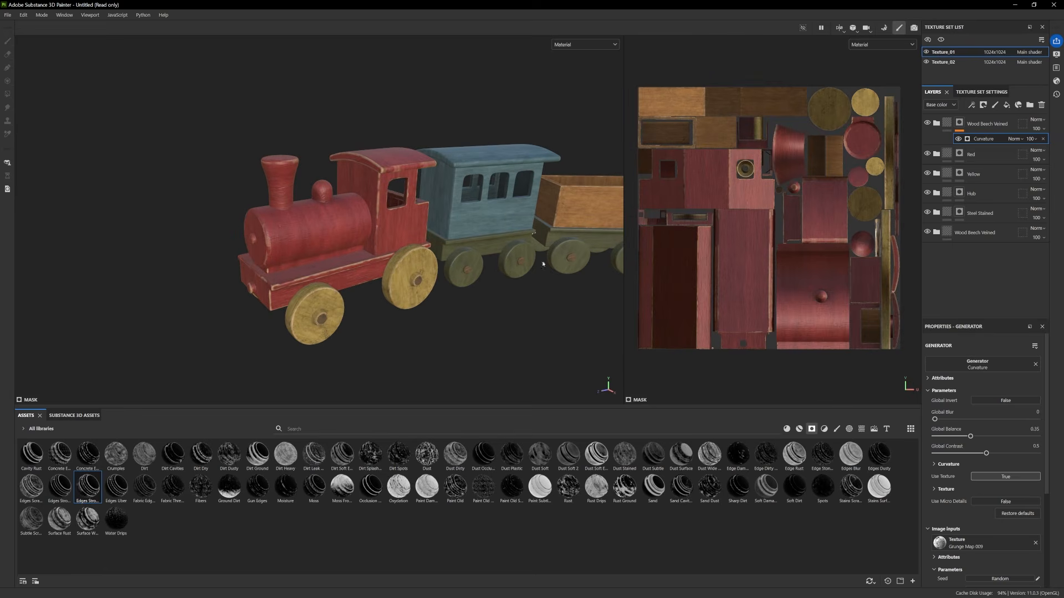
{"action": "scroll", "coordinate": [970, 526], "scroll_direction": "down", "scroll_amount": 3}
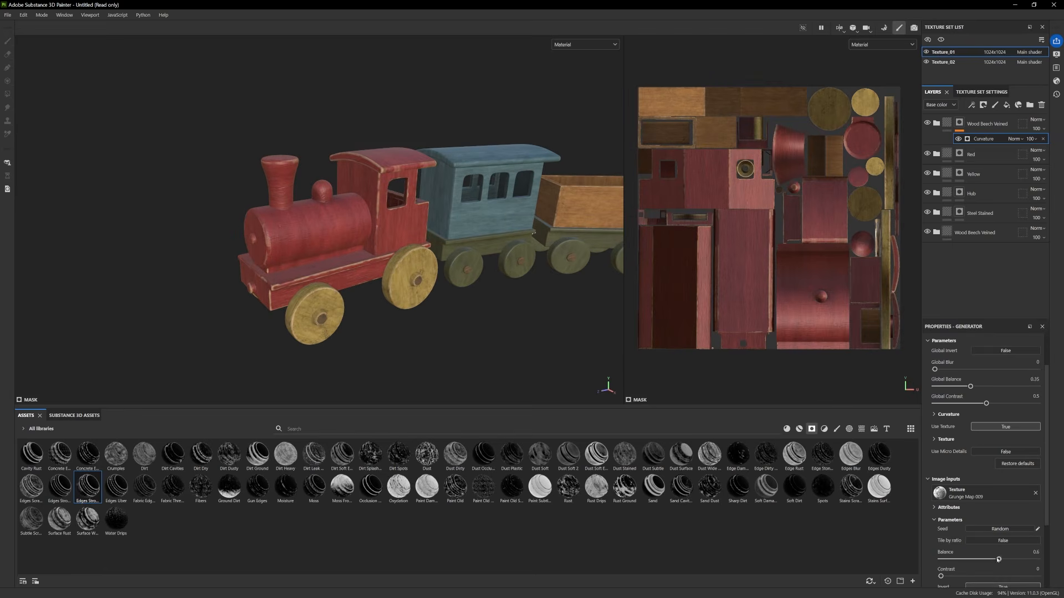
{"action": "left_click_drag", "start_coordinate": [998, 560], "coordinate": [948, 562]}
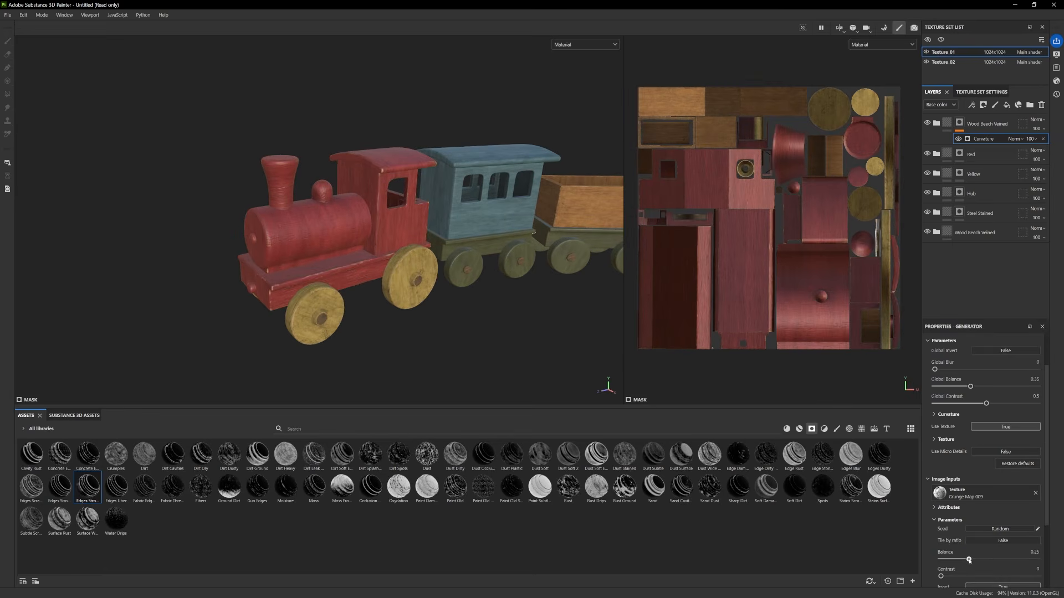
Set the color of the Base Wood layer in the topmost Wood Beech Veined folder to brown 7F643E
{"action": "scroll", "coordinate": [967, 522], "scroll_direction": "down", "scroll_amount": 5}
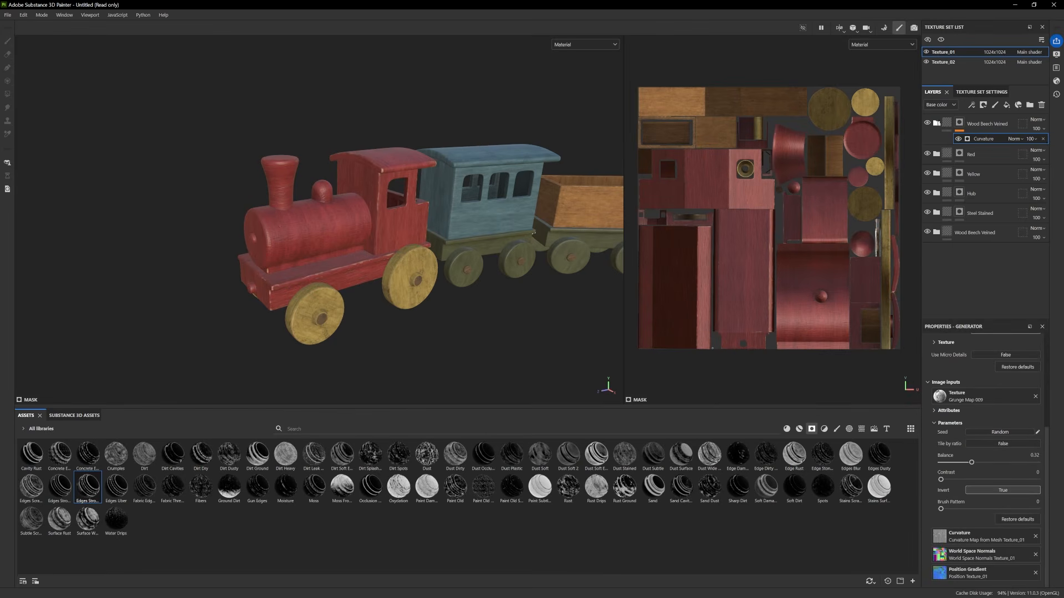
{"action": "left_click", "coordinate": [936, 123]}
{"action": "left_click", "coordinate": [978, 213]}
{"action": "left_click", "coordinate": [967, 508]}
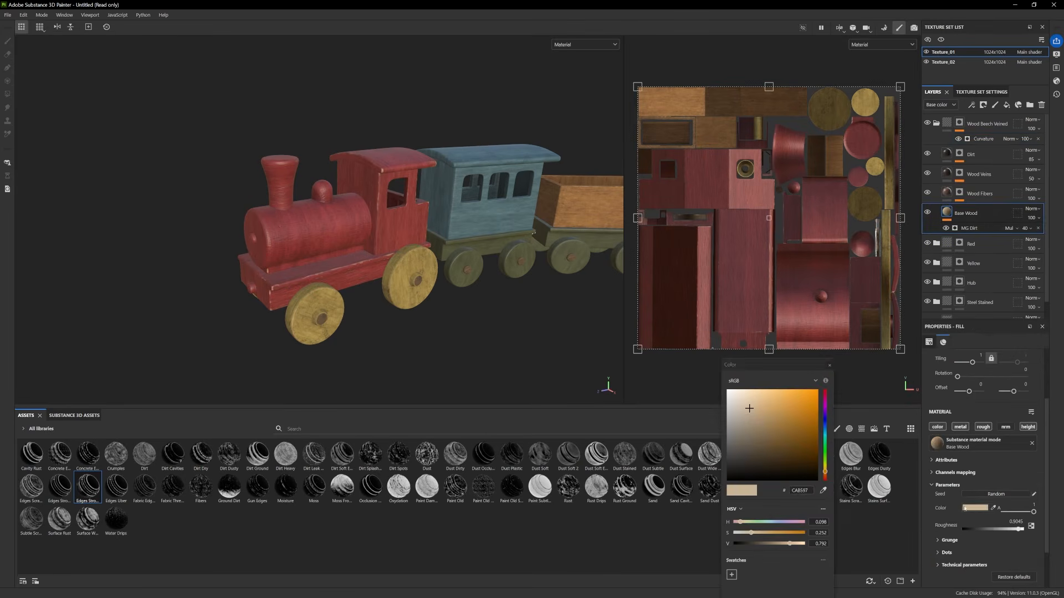
{"action": "left_click_drag", "start_coordinate": [760, 425], "coordinate": [773, 435]}
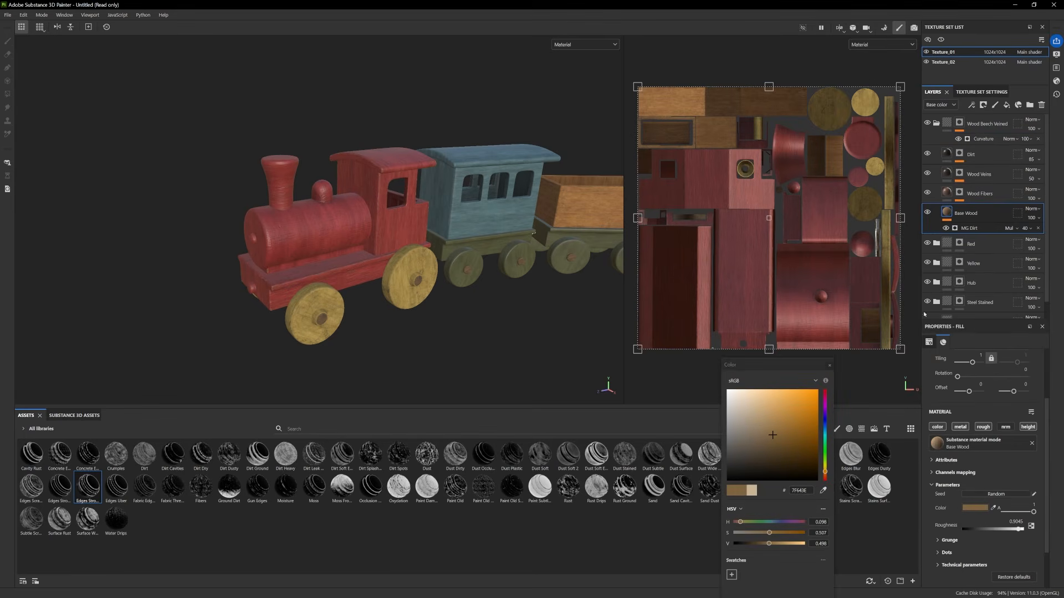
Set the Global Balance of the Curvature generator on the topmost Wood Beech Veined folder's mask to 0.63
{"action": "left_click", "coordinate": [984, 140]}
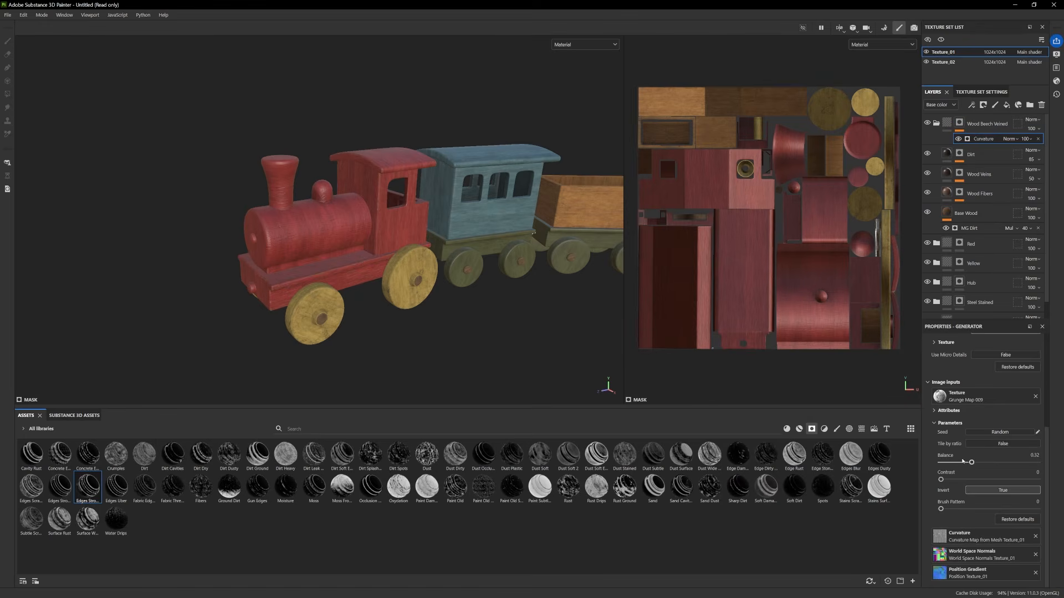
{"action": "left_click_drag", "start_coordinate": [1007, 465], "coordinate": [971, 463]}
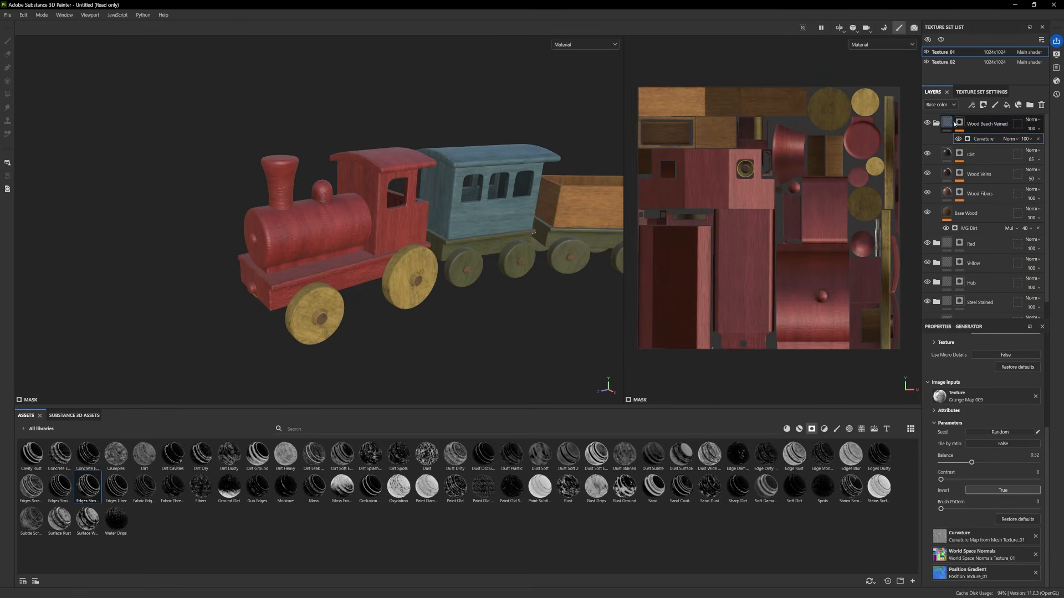
{"action": "left_click", "coordinate": [959, 122]}
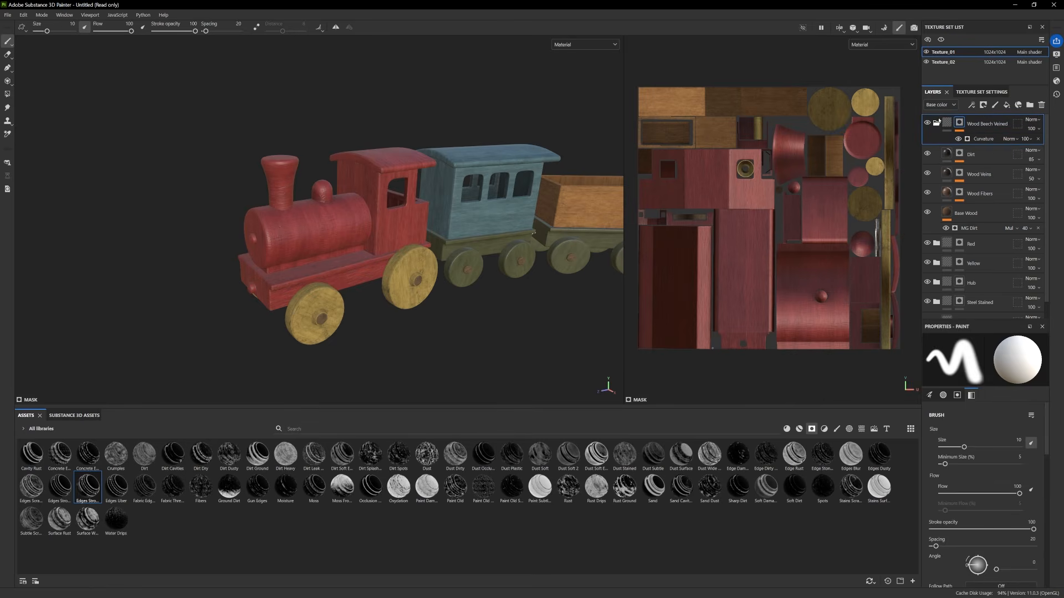
{"action": "left_click", "coordinate": [984, 138]}
{"action": "scroll", "coordinate": [983, 441], "scroll_direction": "up", "scroll_amount": 2}
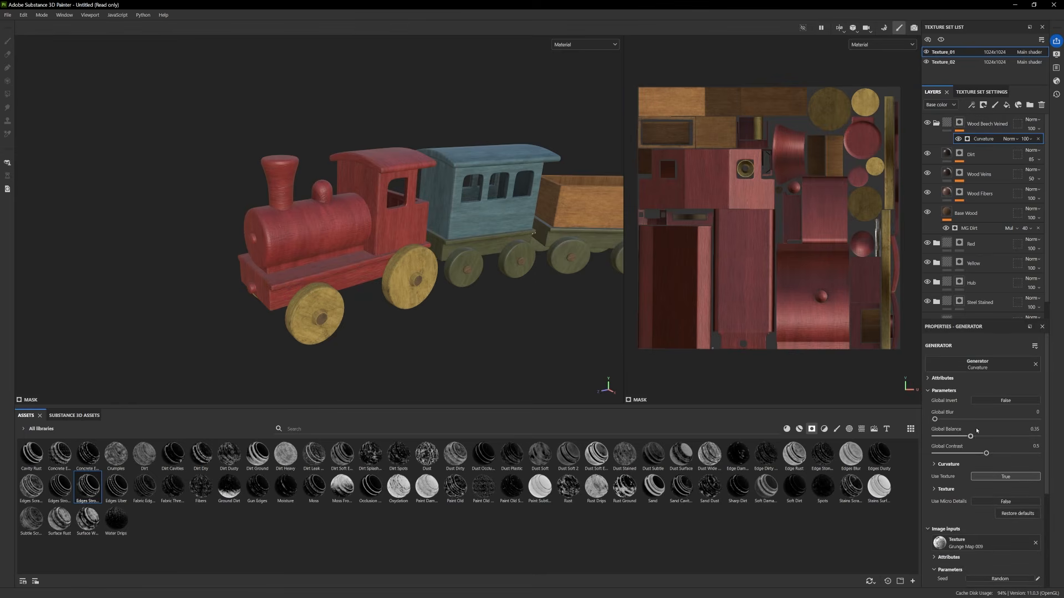
{"action": "mouse_move", "coordinate": [985, 436]}
{"action": "left_mouse_down"}
{"action": "mouse_move", "coordinate": [1011, 437]}
{"action": "mouse_move", "coordinate": [990, 437]}
{"action": "left_mouse_up"}
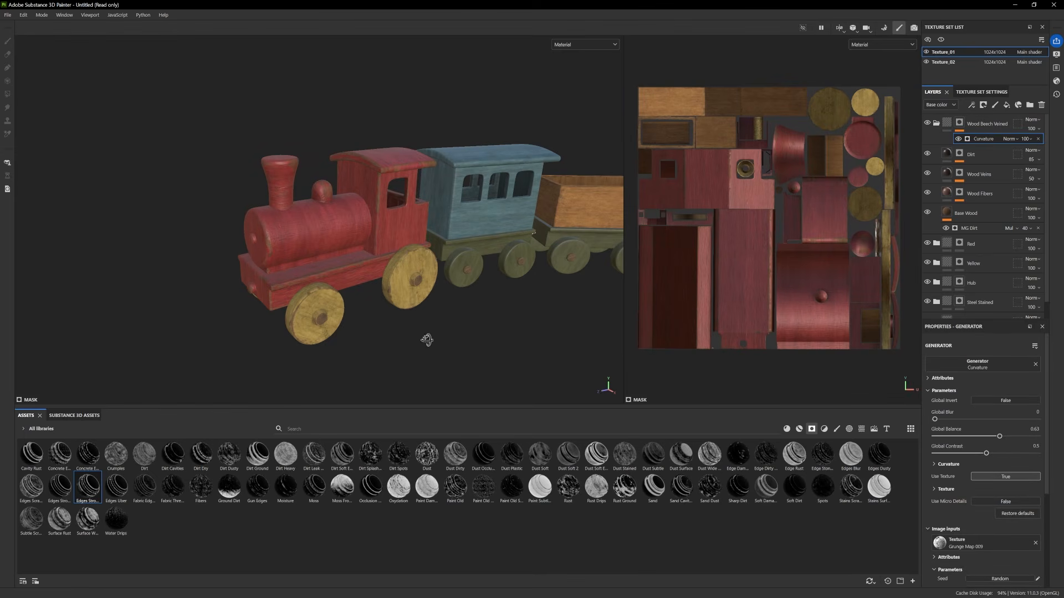
{"action": "left_click_drag", "start_coordinate": [427, 340], "coordinate": [446, 332], "text": "alt"}
{"action": "left_click_drag", "start_coordinate": [413, 197], "coordinate": [390, 262], "text": "alt"}
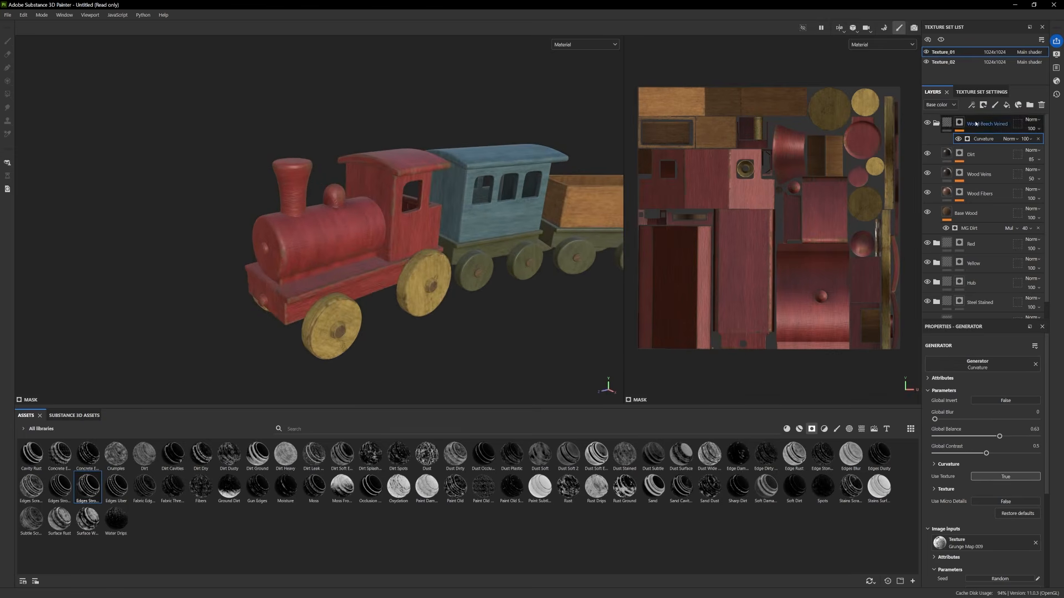
{"action": "left_click", "coordinate": [974, 122]}
{"action": "left_click", "coordinate": [937, 123]}
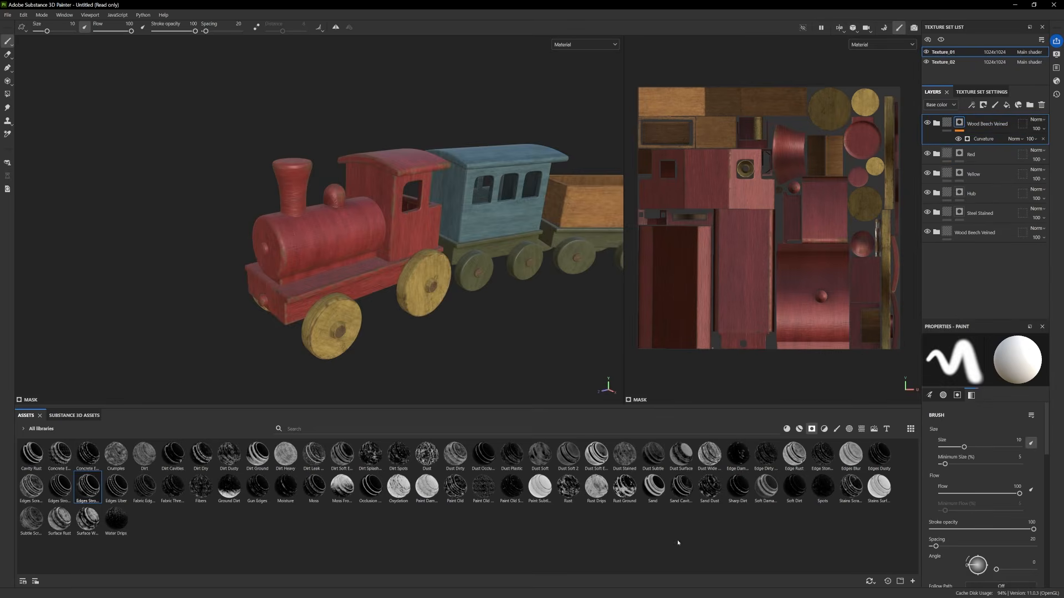
Add the Wood Beech Veined smart material on top of the layer stack and hide its Wood Veins and Wood Fibers layers
{"action": "left_click", "coordinate": [799, 429]}
{"action": "left_click_drag", "start_coordinate": [681, 551], "coordinate": [981, 120]}
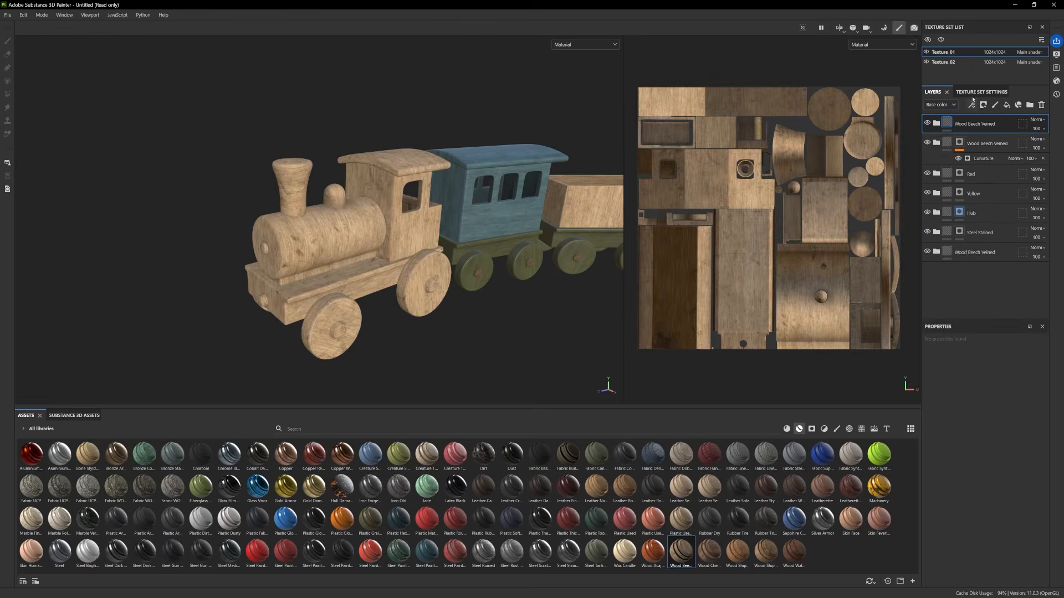
{"action": "left_click", "coordinate": [936, 123]}
{"action": "left_click", "coordinate": [927, 181]}
{"action": "left_click", "coordinate": [927, 166]}
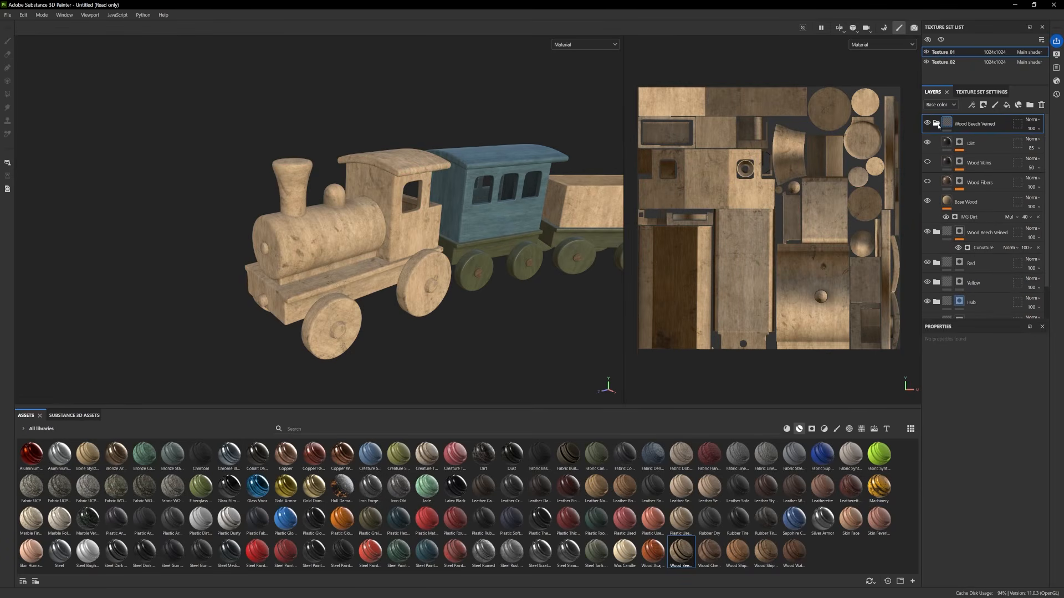
{"action": "left_click", "coordinate": [936, 123]}
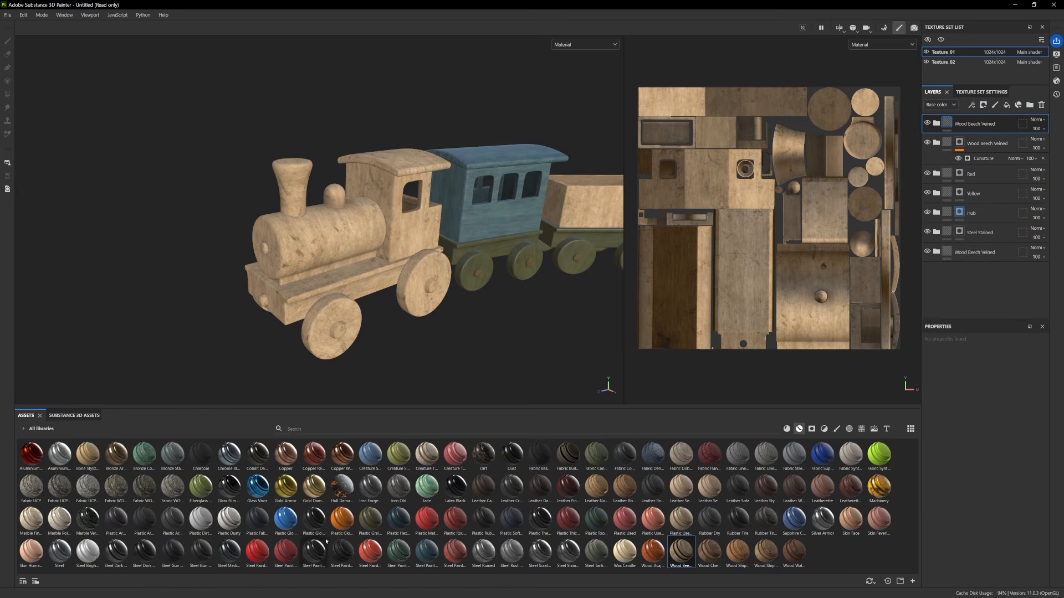
Apply the Edges Strong smart mask to the new wood folder, setting its Mask Editor's Global Balance to 0.18 and Curvature to 0.63
{"action": "left_click", "coordinate": [812, 429]}
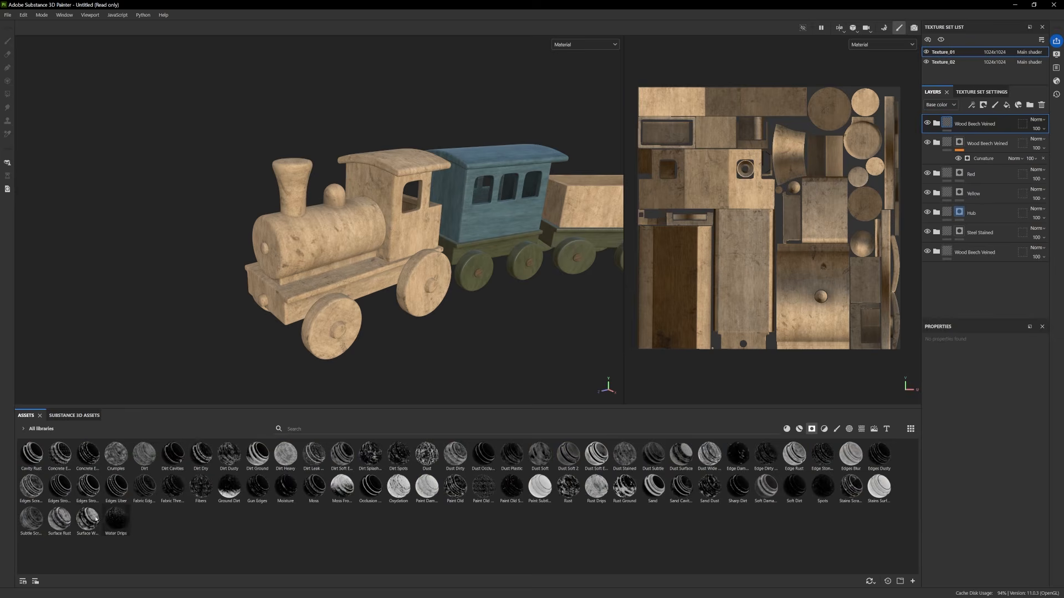
{"action": "left_click_drag", "start_coordinate": [60, 486], "coordinate": [963, 123]}
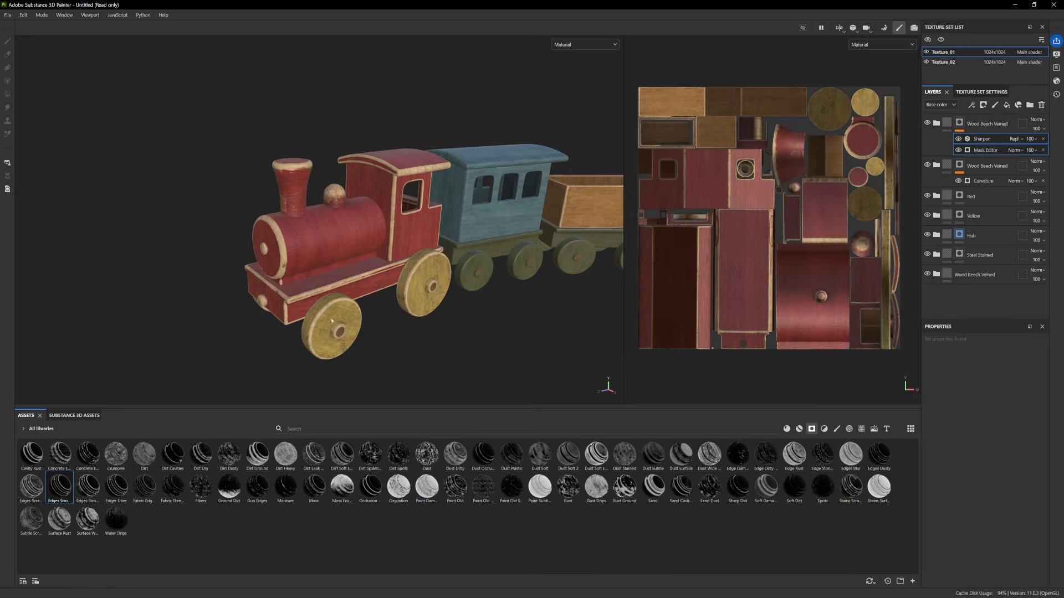
{"action": "left_click", "coordinate": [986, 152]}
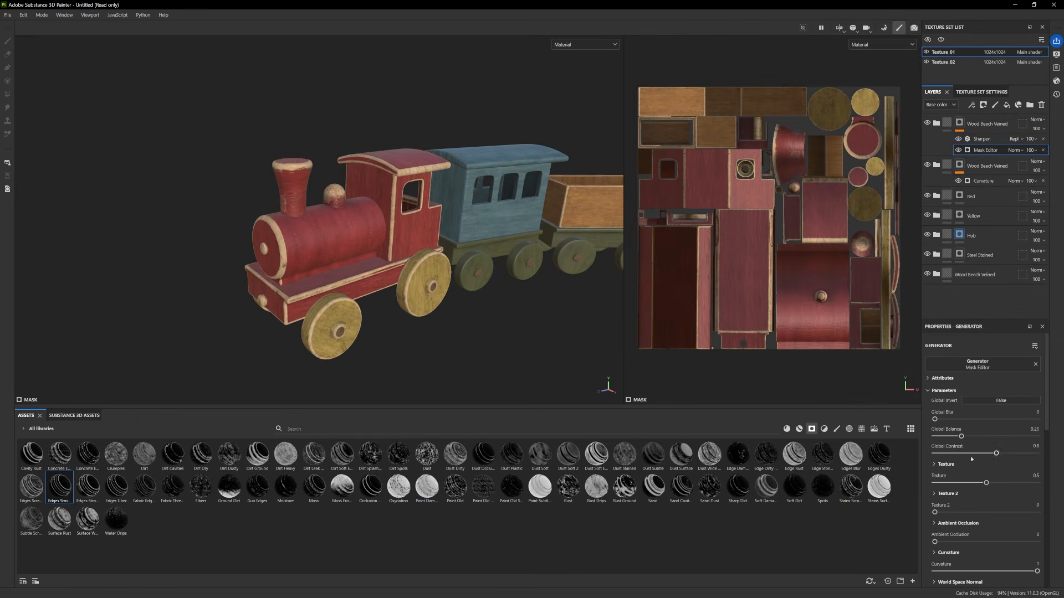
{"action": "left_click_drag", "start_coordinate": [961, 438], "coordinate": [953, 438]}
{"action": "scroll", "coordinate": [985, 539], "scroll_direction": "down", "scroll_amount": 1}
{"action": "left_click_drag", "start_coordinate": [1022, 546], "coordinate": [998, 547]}
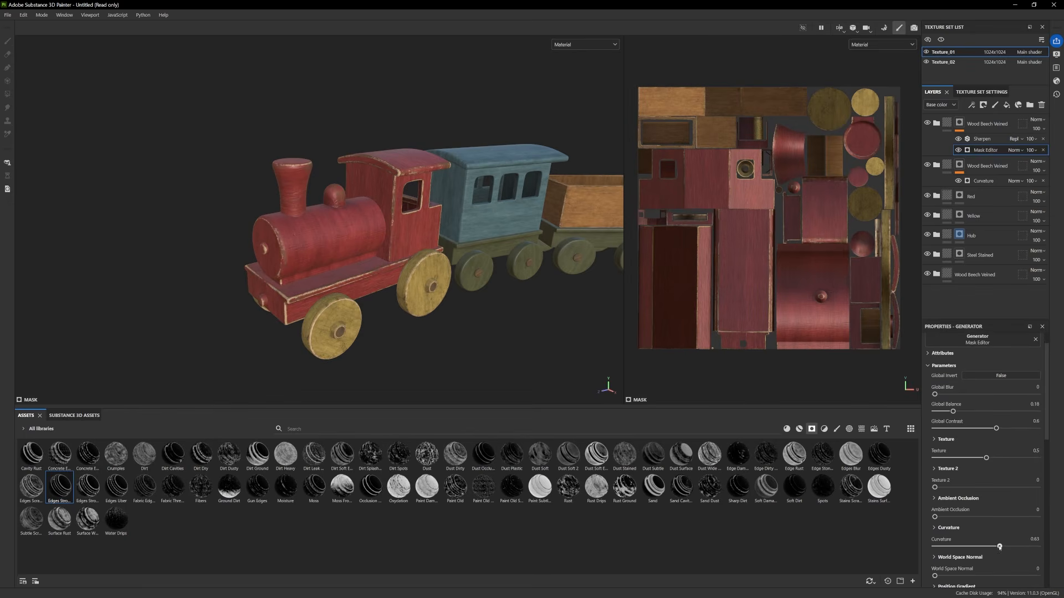
{"action": "left_click_drag", "start_coordinate": [511, 350], "coordinate": [486, 352], "text": "alt"}
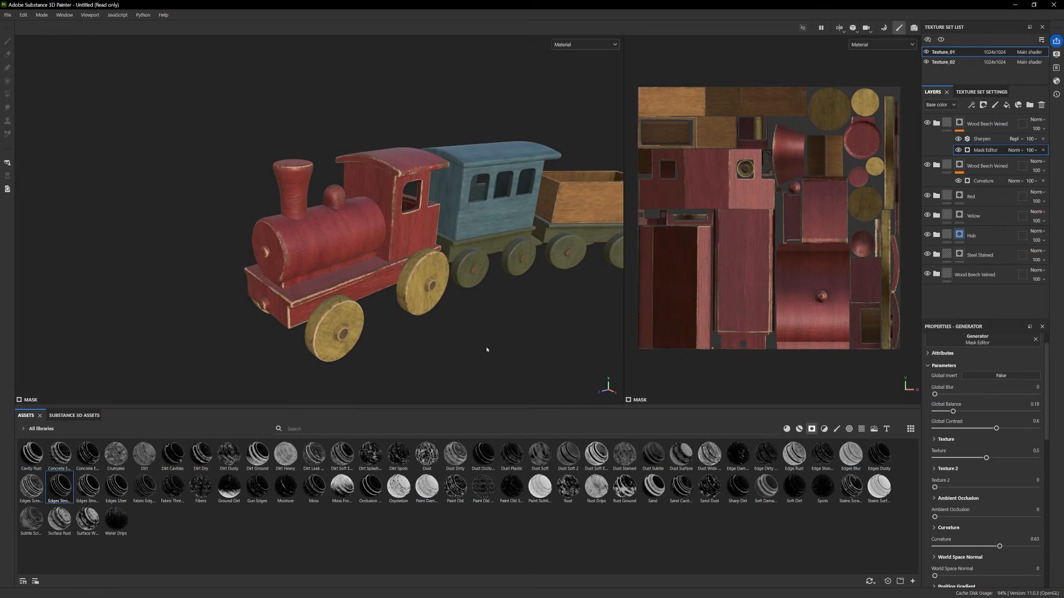
Change the Base Wood color in the edge-masked Wood Beech Veined folder to tan B49465
{"action": "left_click", "coordinate": [936, 122]}
{"action": "left_click", "coordinate": [975, 227]}
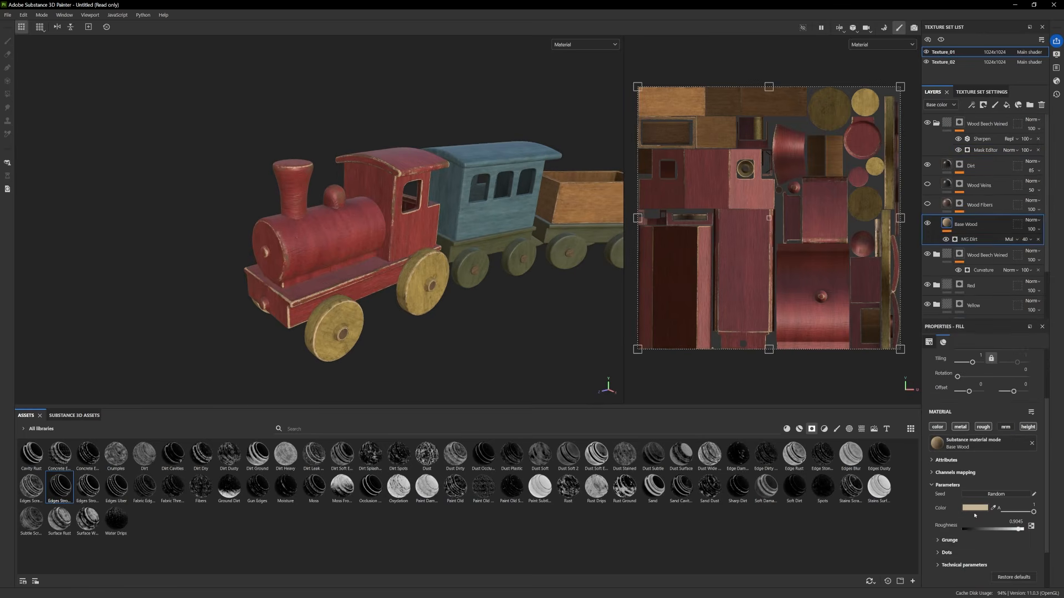
{"action": "left_click", "coordinate": [976, 508]}
{"action": "left_click", "coordinate": [763, 424]}
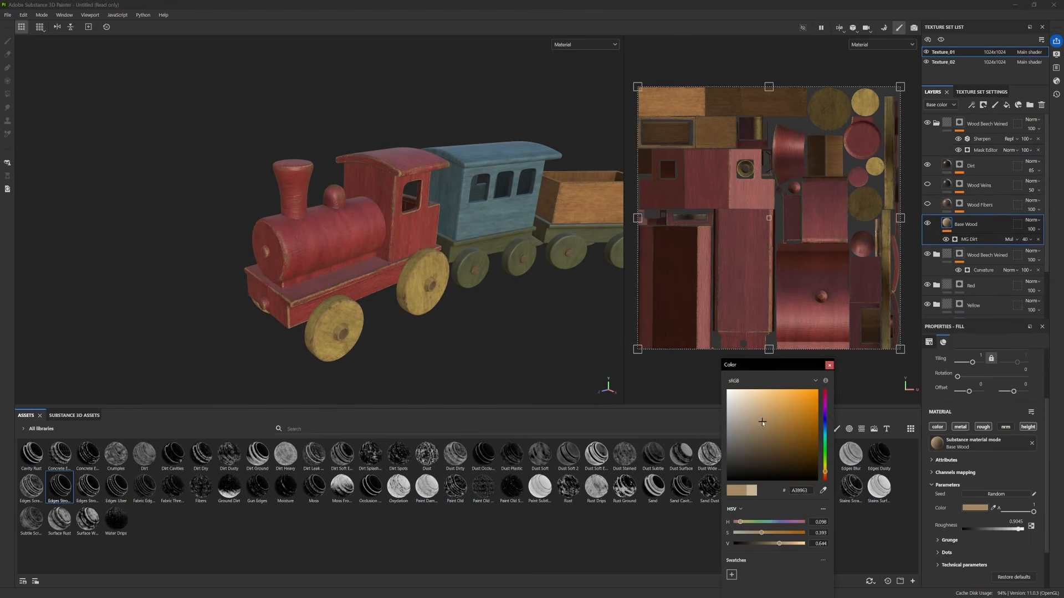
{"action": "left_click_drag", "start_coordinate": [762, 421], "coordinate": [767, 413]}
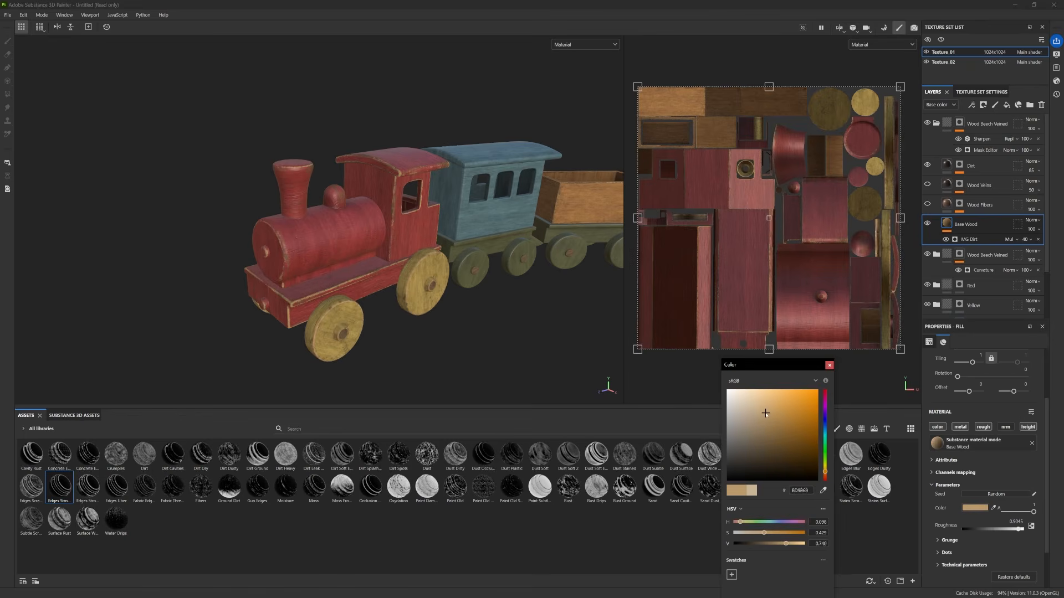
{"action": "left_click_drag", "start_coordinate": [494, 337], "coordinate": [587, 231], "text": "alt"}
{"action": "scroll", "coordinate": [343, 287], "scroll_direction": "up", "scroll_amount": 3}
{"action": "left_click_drag", "start_coordinate": [364, 293], "coordinate": [362, 269], "text": "alt"}
{"action": "middle_click_drag", "start_coordinate": [362, 269], "coordinate": [376, 281], "text": "alt"}
{"action": "left_click_drag", "start_coordinate": [377, 281], "coordinate": [364, 281], "text": "alt"}
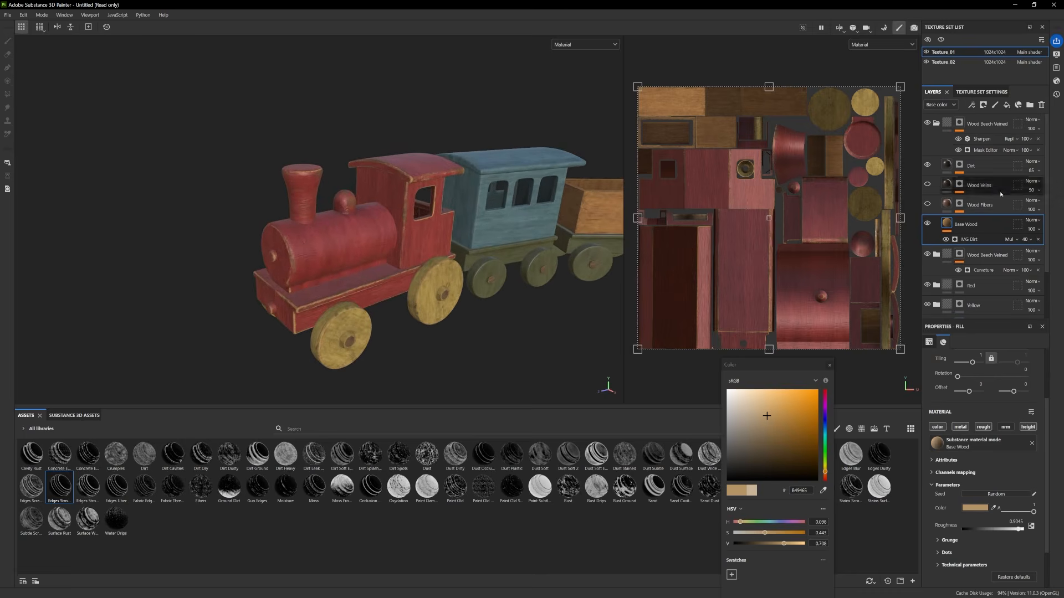
{"action": "left_click", "coordinate": [936, 123]}
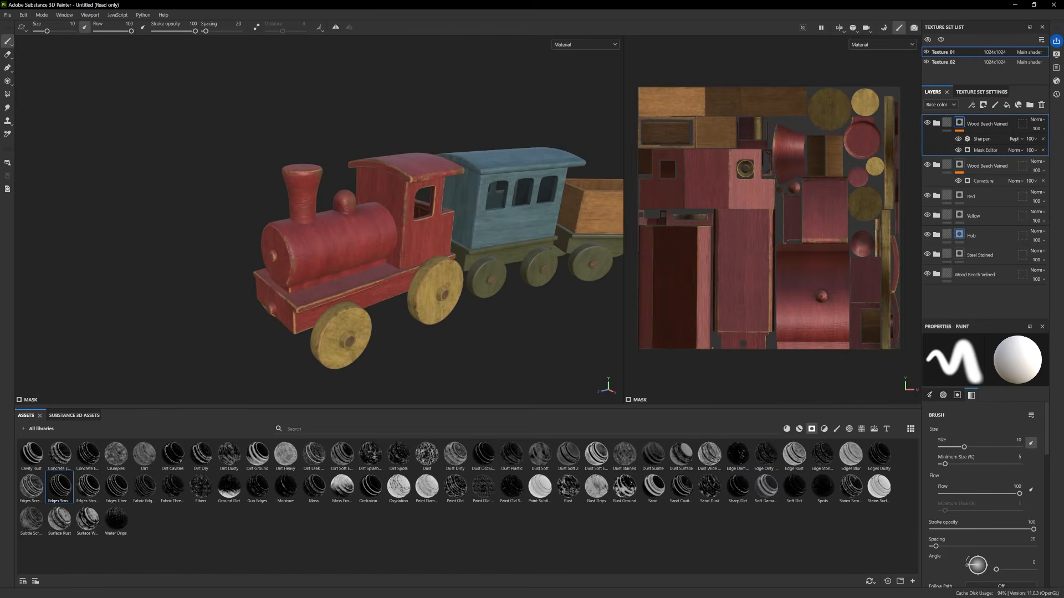
Add another Wood Beech Veined smart material on top of the stack and apply the Surface Worn smart mask to it
{"action": "left_click_drag", "start_coordinate": [683, 554], "coordinate": [975, 118]}
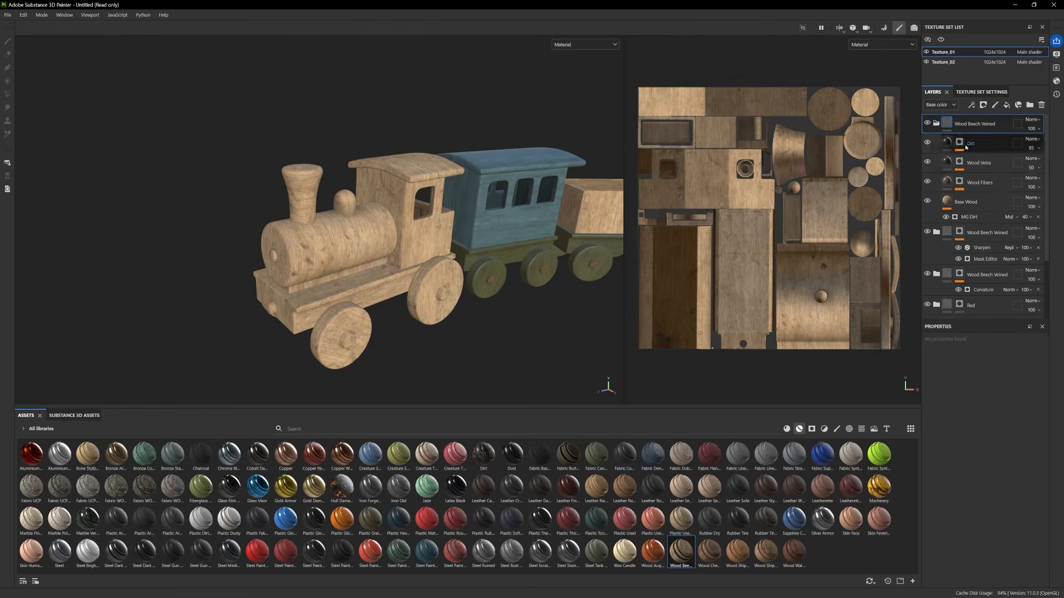
{"action": "left_click", "coordinate": [936, 123]}
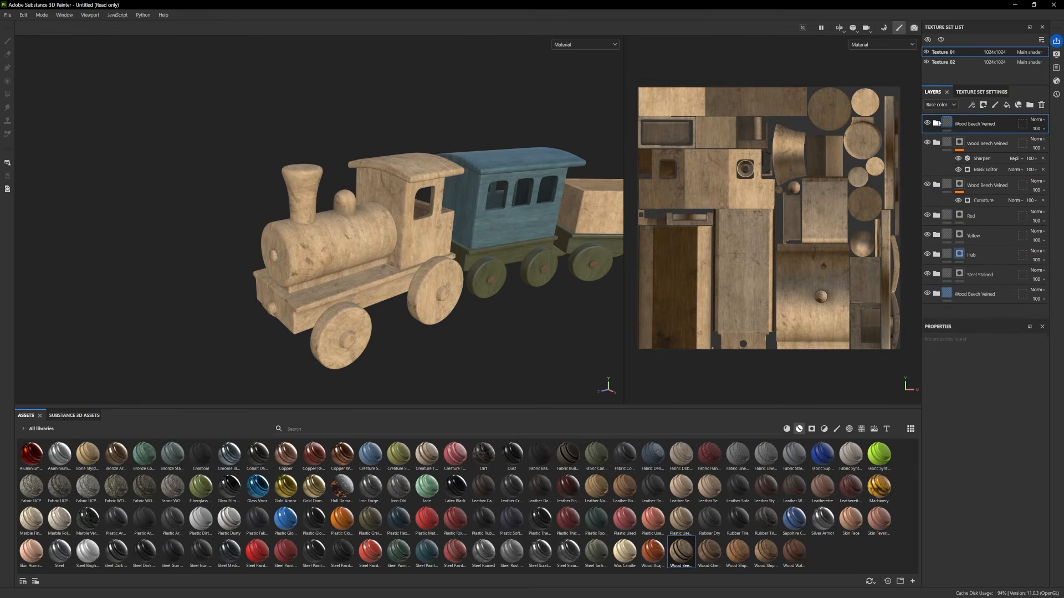
{"action": "left_click", "coordinate": [812, 429]}
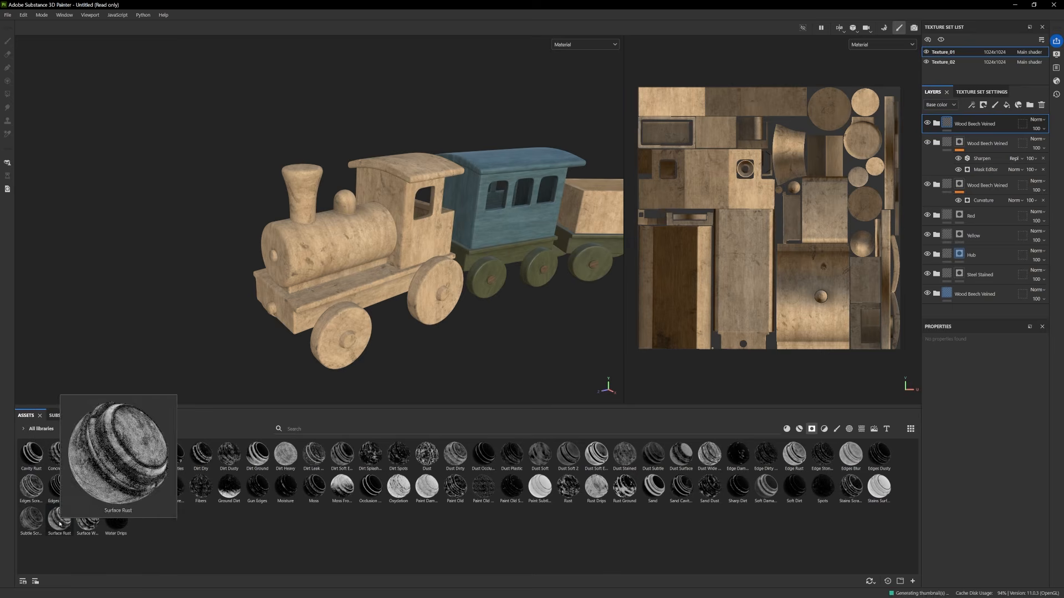
{"action": "left_click_drag", "start_coordinate": [59, 519], "coordinate": [971, 125]}
{"action": "key", "text": "ctrl+z"}
{"action": "left_click_drag", "start_coordinate": [87, 519], "coordinate": [962, 127]}
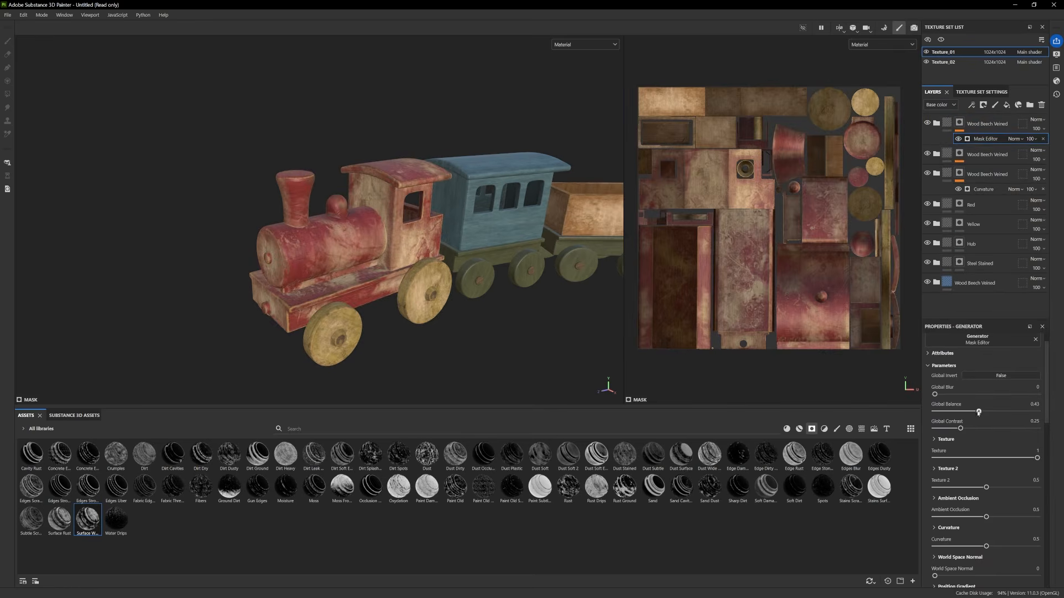
Tune the Surface Worn Mask Editor to Global Balance 0.21, Texture 0.53, Texture 2 0.7 and Curvature 0.21
{"action": "left_click_drag", "start_coordinate": [978, 412], "coordinate": [955, 416]}
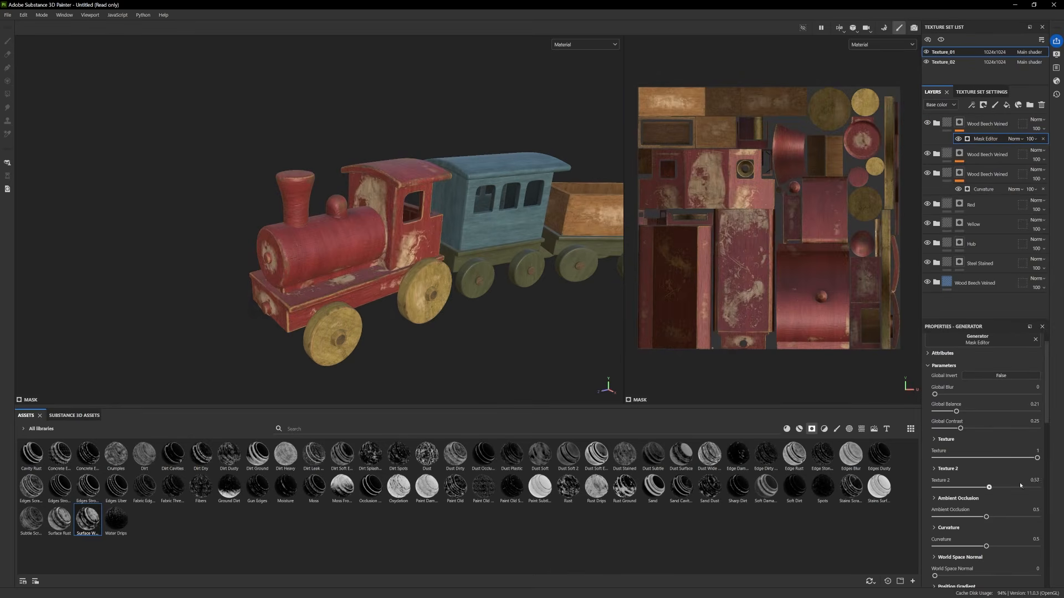
{"action": "left_click_drag", "start_coordinate": [1021, 485], "coordinate": [989, 459]}
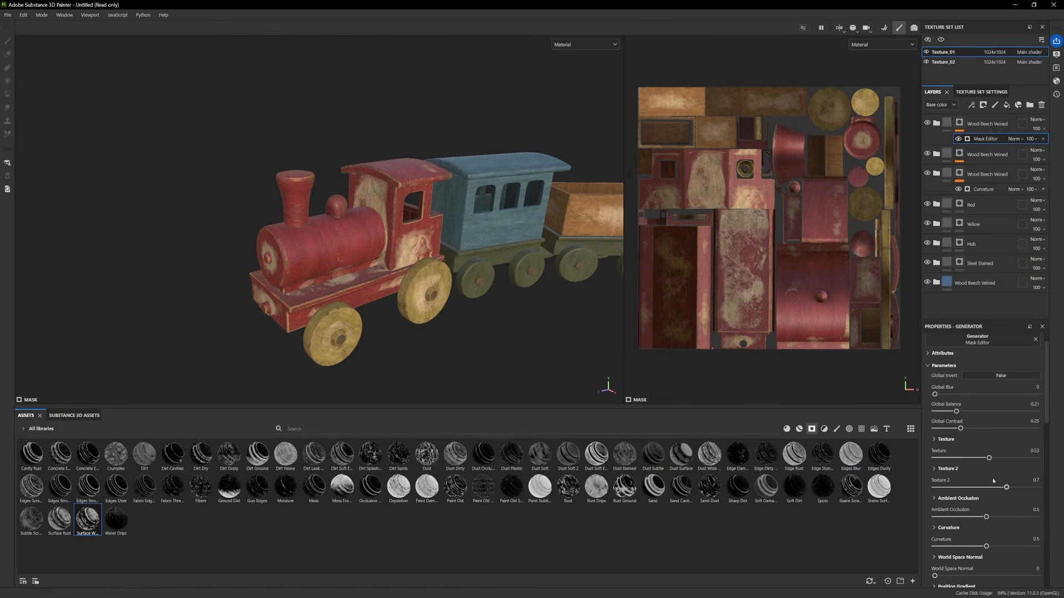
{"action": "left_click_drag", "start_coordinate": [957, 412], "coordinate": [947, 412]}
{"action": "scroll", "coordinate": [956, 491], "scroll_direction": "down", "scroll_amount": 1}
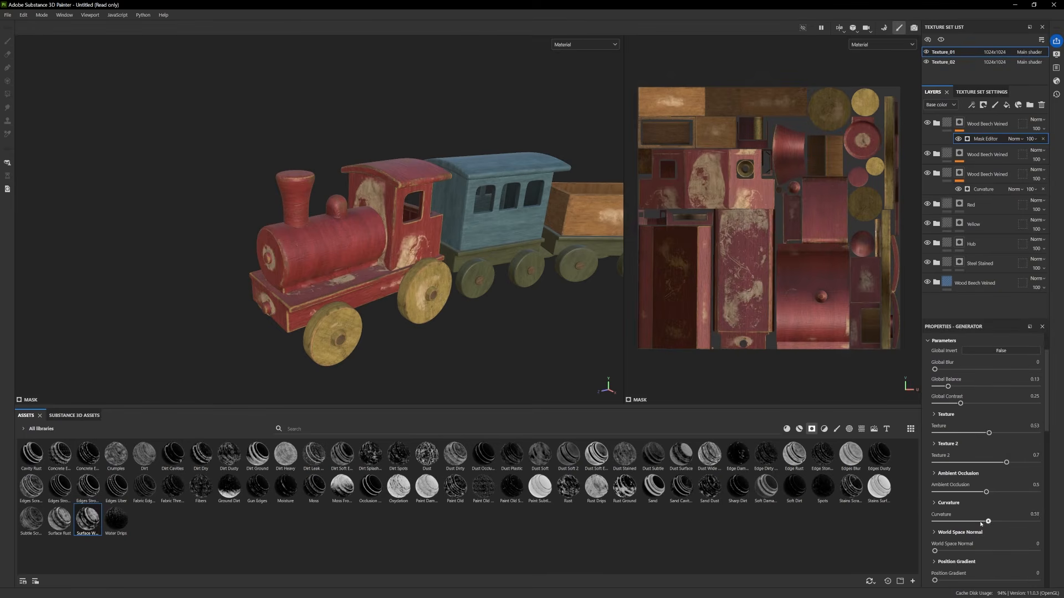
{"action": "left_click_drag", "start_coordinate": [985, 521], "coordinate": [956, 521]}
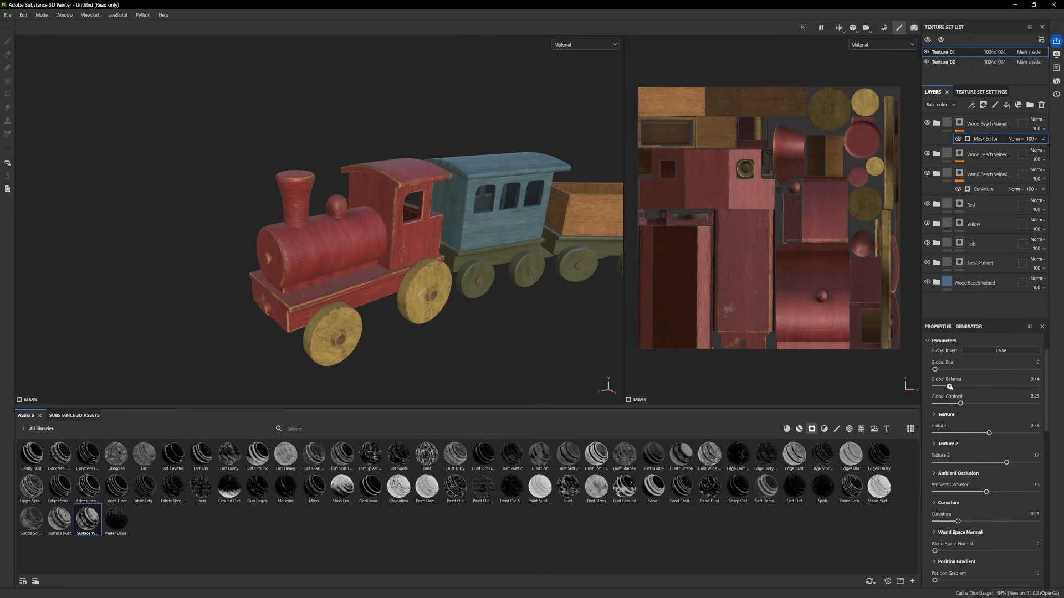
{"action": "left_click_drag", "start_coordinate": [949, 387], "coordinate": [956, 387]}
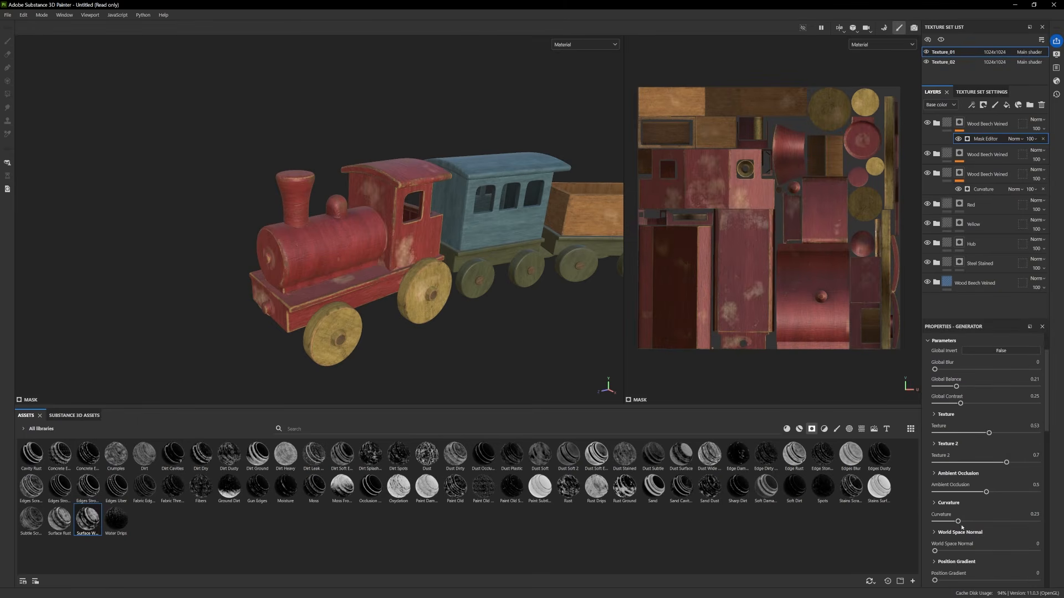
{"action": "mouse_move", "coordinate": [957, 522]}
{"action": "left_mouse_down"}
{"action": "mouse_move", "coordinate": [945, 521]}
{"action": "mouse_move", "coordinate": [960, 521]}
{"action": "left_mouse_up"}
Change the Base Wood color in the surface-worn Wood Beech Veined folder to dark grey 444343
{"action": "left_click", "coordinate": [936, 123]}
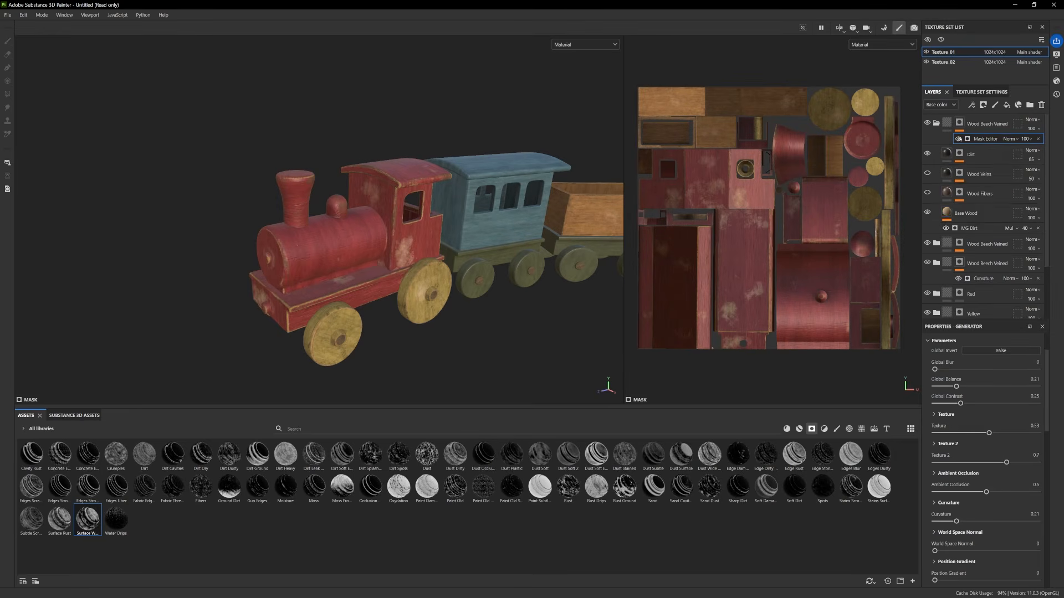
{"action": "left_click", "coordinate": [976, 214]}
{"action": "left_click", "coordinate": [975, 508]}
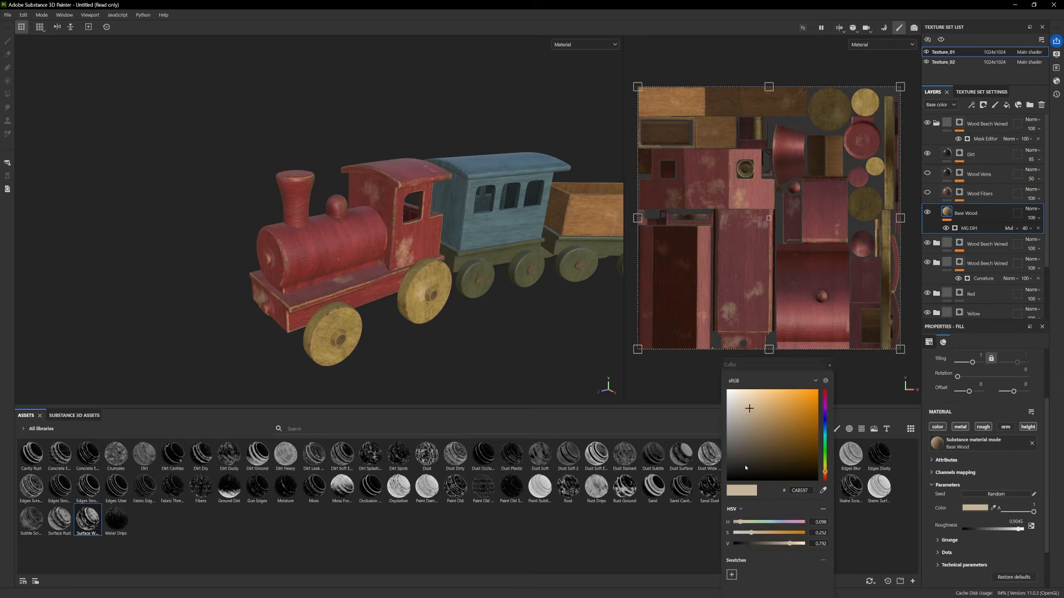
{"action": "left_click_drag", "start_coordinate": [740, 460], "coordinate": [725, 457]}
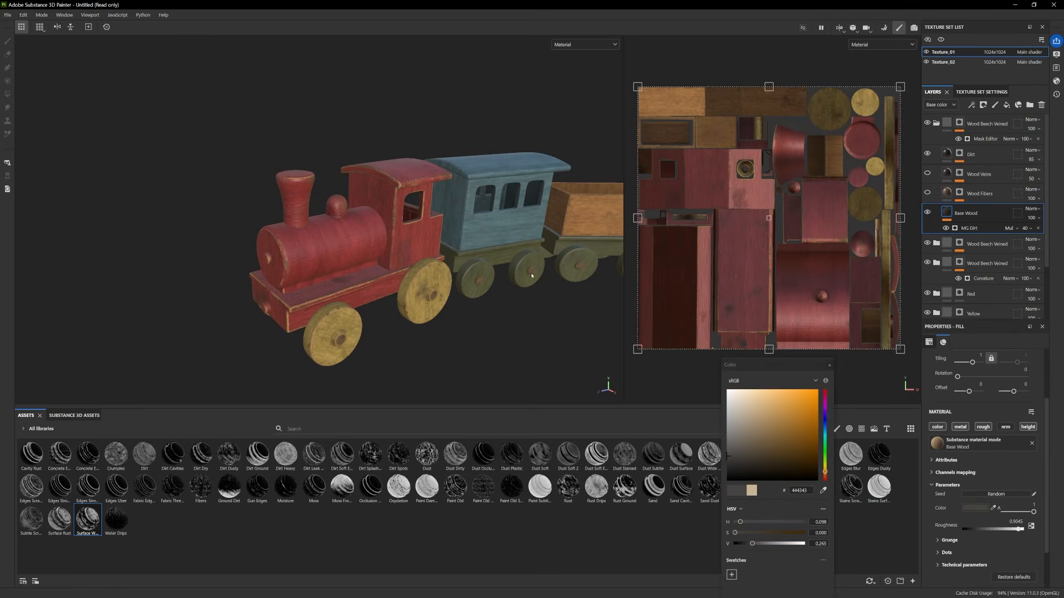
Hide the Dirt layer in the surface-worn Wood Beech Veined folder and set its Mask Editor Global Balance to 0.27
{"action": "right_click_drag", "start_coordinate": [310, 288], "coordinate": [190, 285], "text": "alt"}
{"action": "left_click_drag", "start_coordinate": [190, 285], "coordinate": [333, 302], "text": "alt"}
{"action": "right_click_drag", "start_coordinate": [333, 302], "coordinate": [374, 303], "text": "alt"}
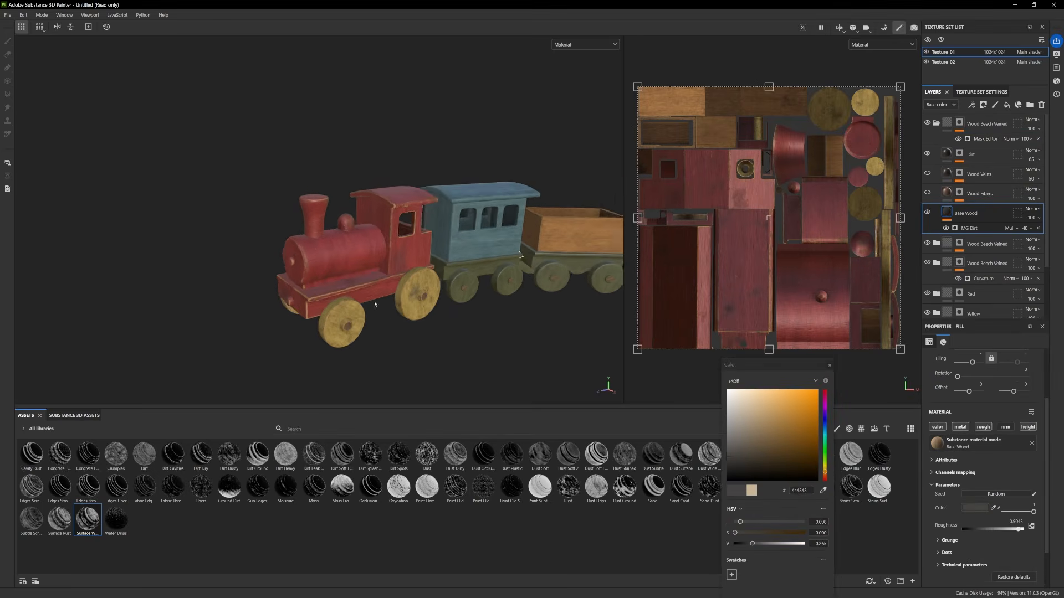
{"action": "middle_click_drag", "start_coordinate": [374, 303], "coordinate": [401, 290], "text": "alt"}
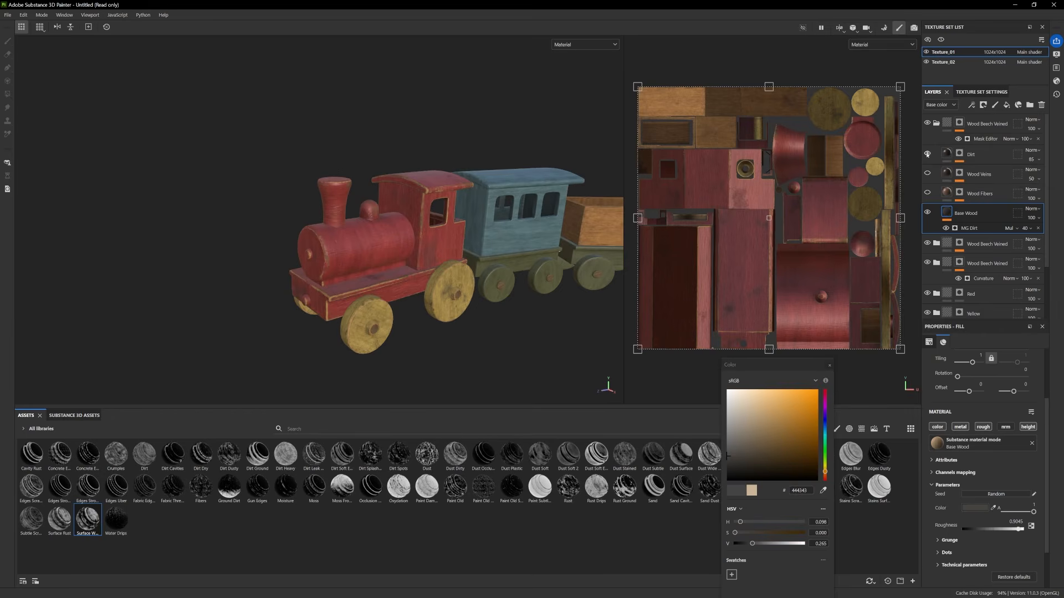
{"action": "left_click", "coordinate": [985, 139]}
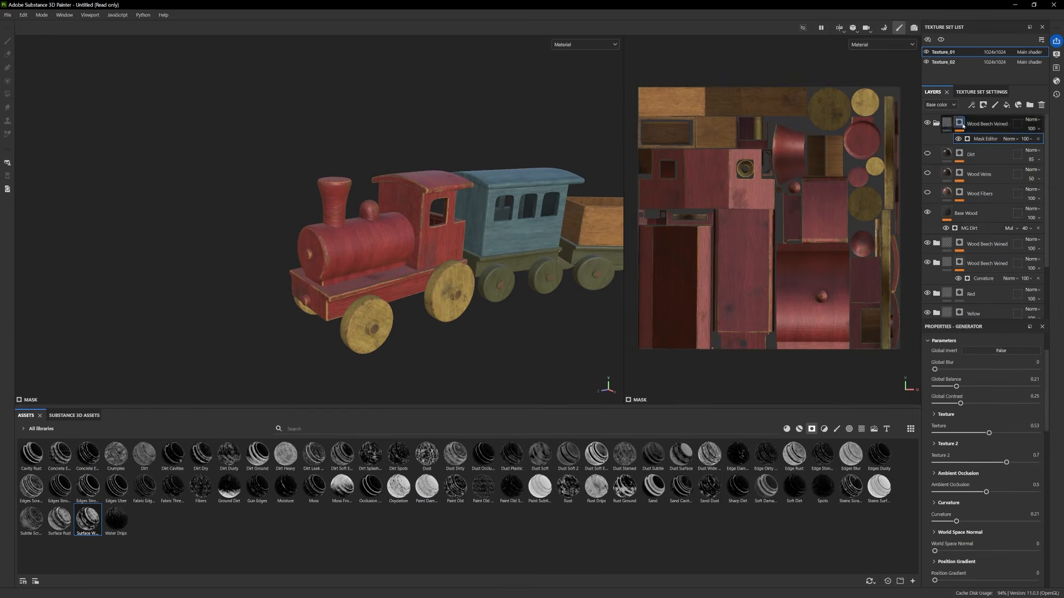
{"action": "scroll", "coordinate": [975, 545], "scroll_direction": "down", "scroll_amount": 8}
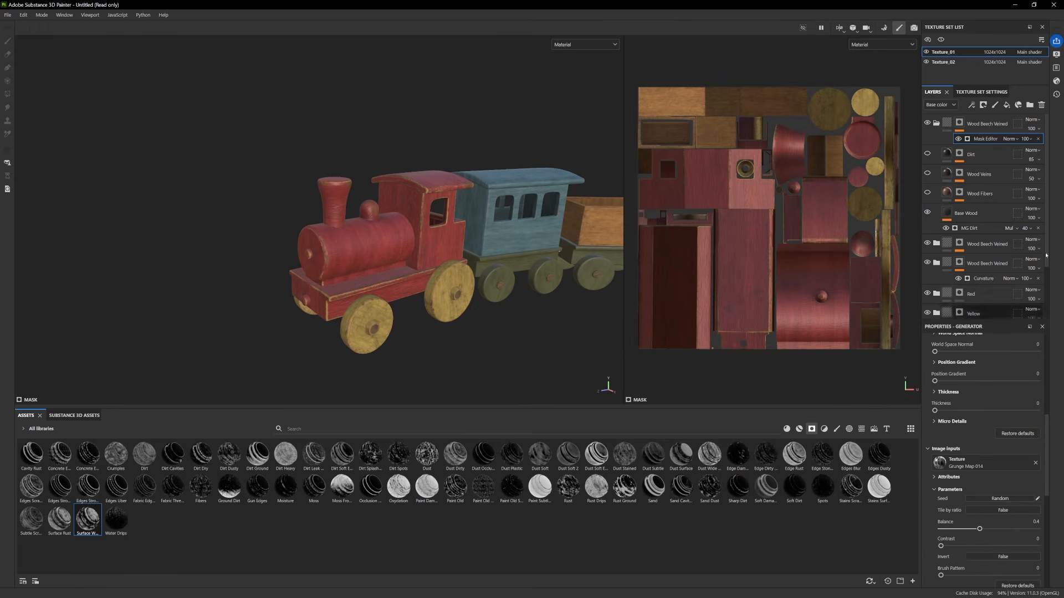
{"action": "scroll", "coordinate": [983, 425], "scroll_direction": "up", "scroll_amount": 5}
{"action": "scroll", "coordinate": [984, 387], "scroll_direction": "up", "scroll_amount": 3}
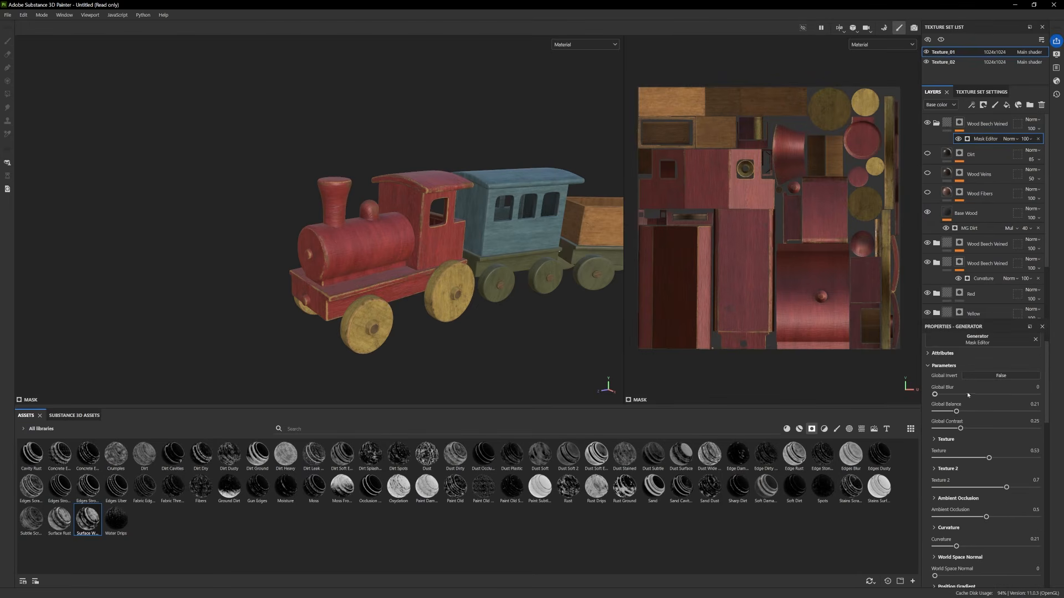
{"action": "left_click_drag", "start_coordinate": [957, 412], "coordinate": [963, 415]}
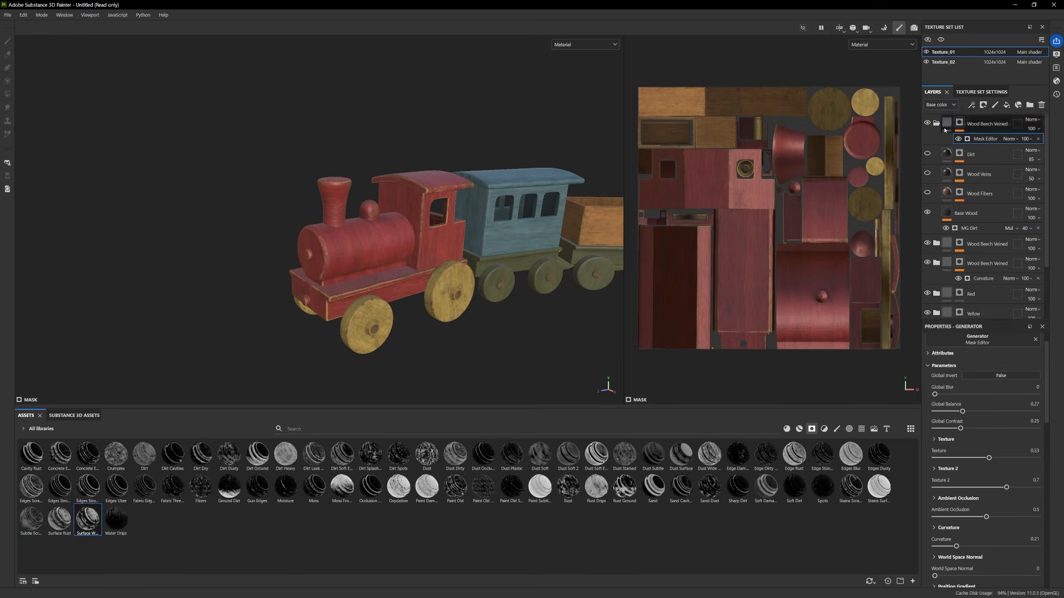
Collapse the surface-worn Wood Beech Veined folder and add a color-only fill layer above it
{"action": "left_click", "coordinate": [937, 123]}
{"action": "left_click", "coordinate": [961, 124]}
{"action": "left_click", "coordinate": [1007, 106]}
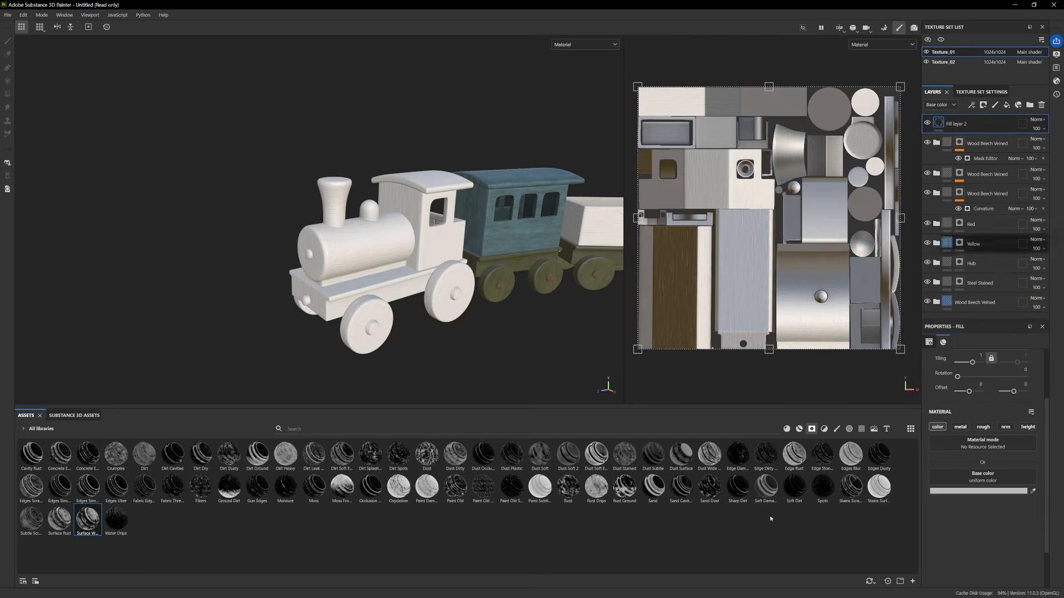
{"action": "left_click", "coordinate": [799, 429]}
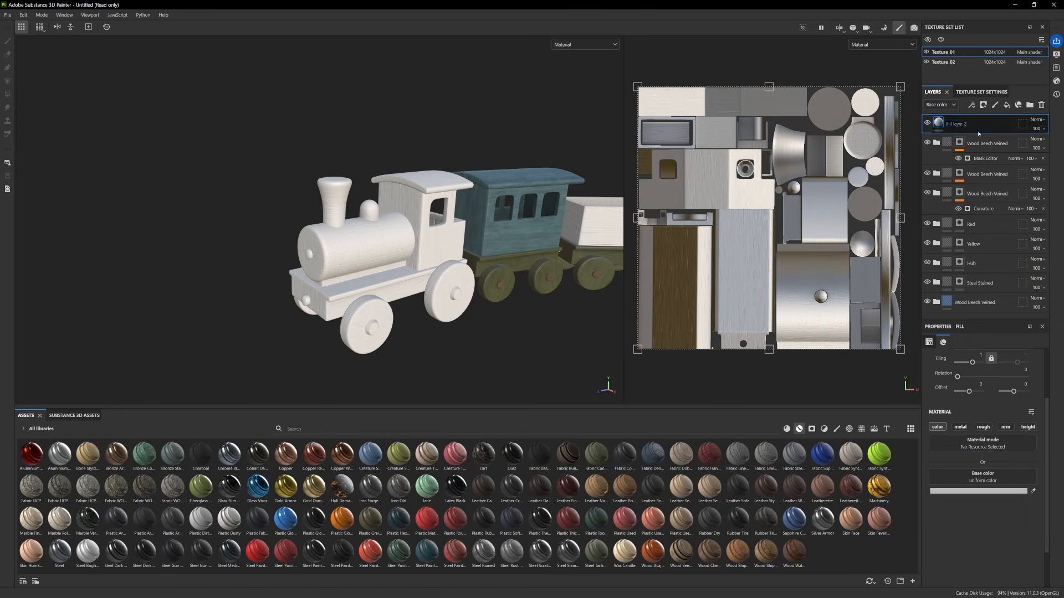
Set the new fill layer's base color to dark brown 1D1916
{"action": "left_click", "coordinate": [969, 491]}
{"action": "left_click", "coordinate": [730, 476]}
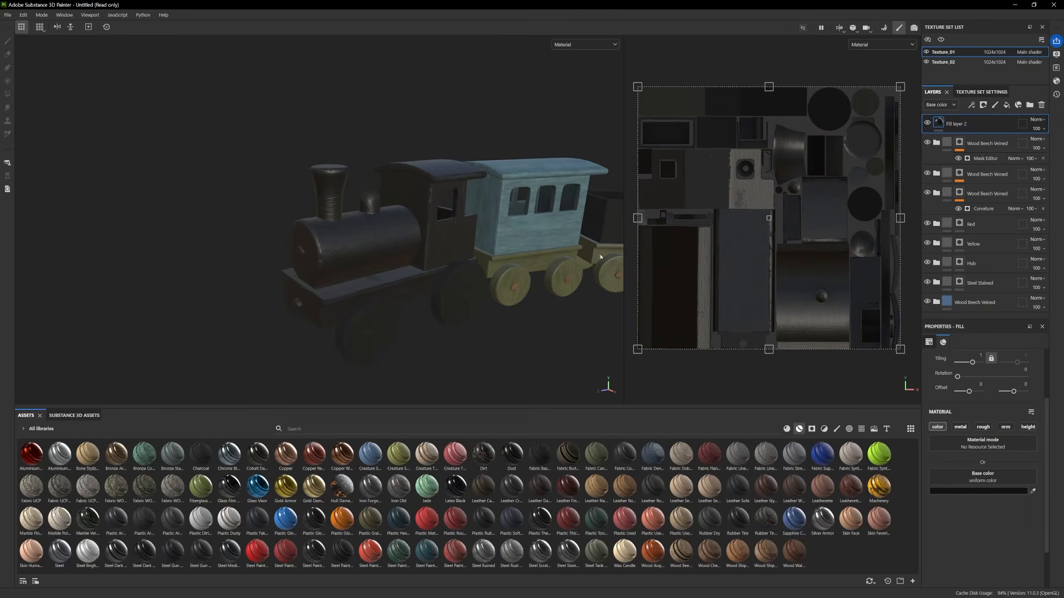
{"action": "left_click", "coordinate": [980, 492]}
{"action": "left_click", "coordinate": [824, 477]}
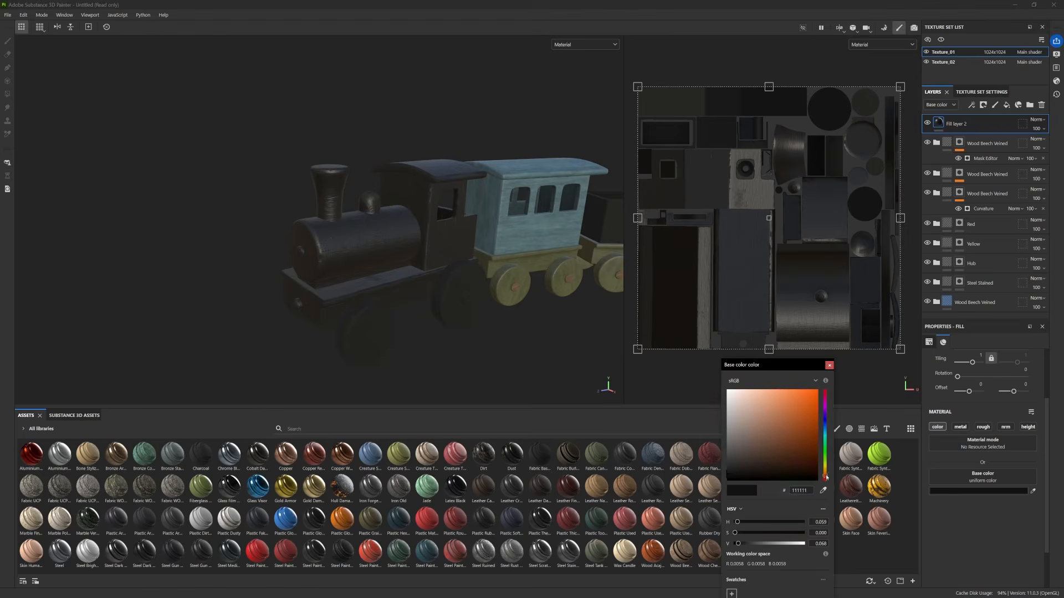
{"action": "left_click", "coordinate": [748, 471]}
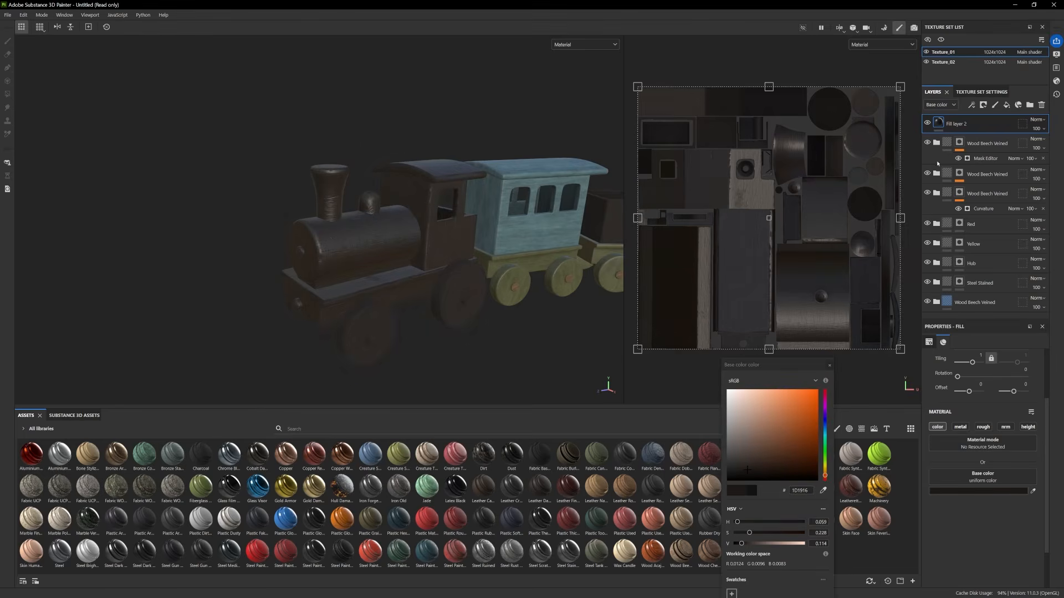
{"action": "left_click", "coordinate": [830, 365]}
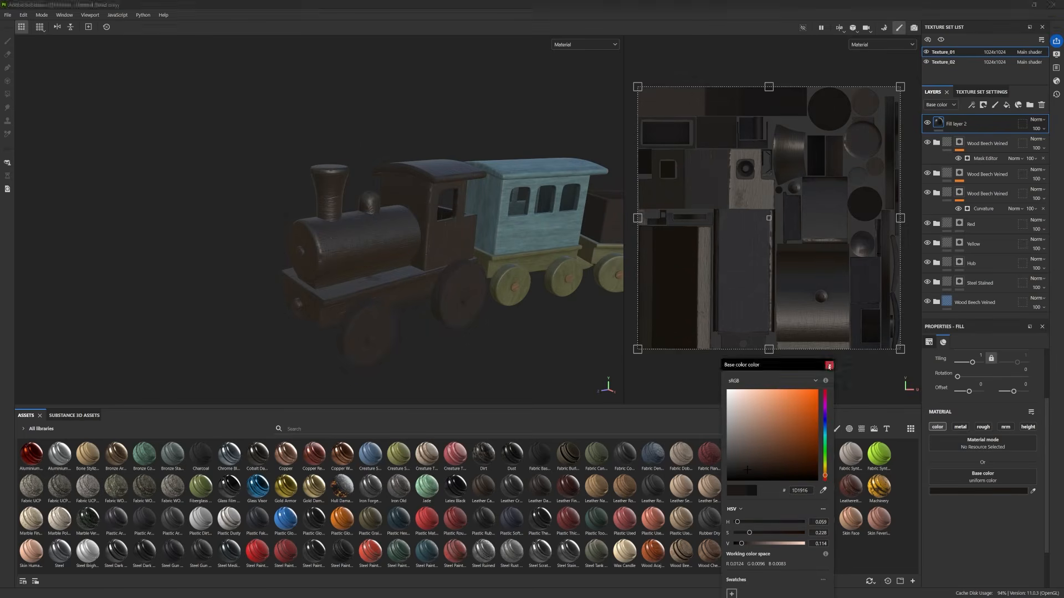
Apply the Soft Damages smart mask to the dark brown fill layer and compare the train with the layer off and on
{"action": "left_click", "coordinate": [812, 428]}
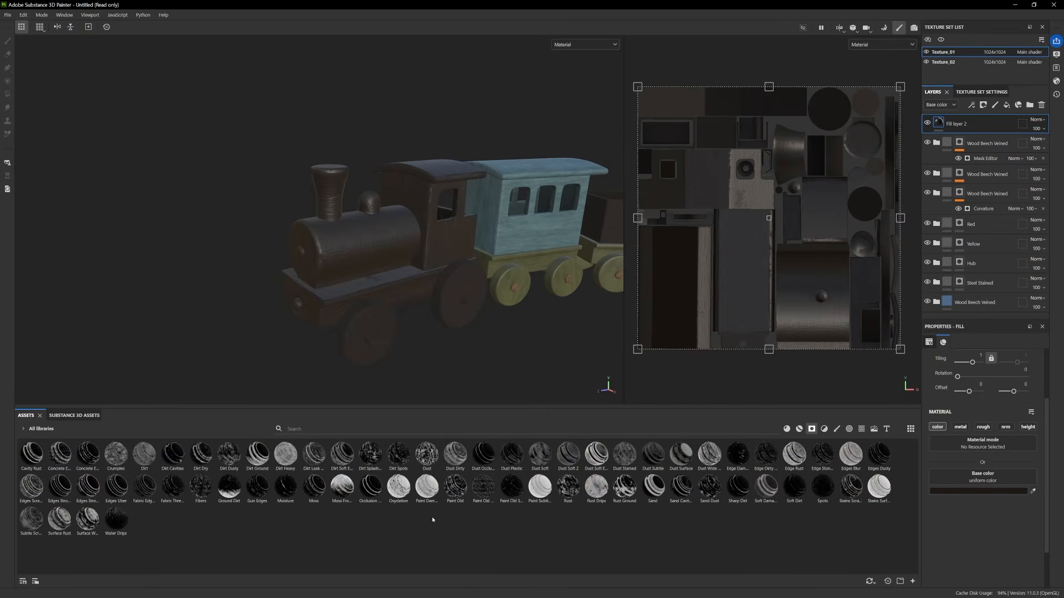
{"action": "left_click_drag", "start_coordinate": [765, 487], "coordinate": [953, 126]}
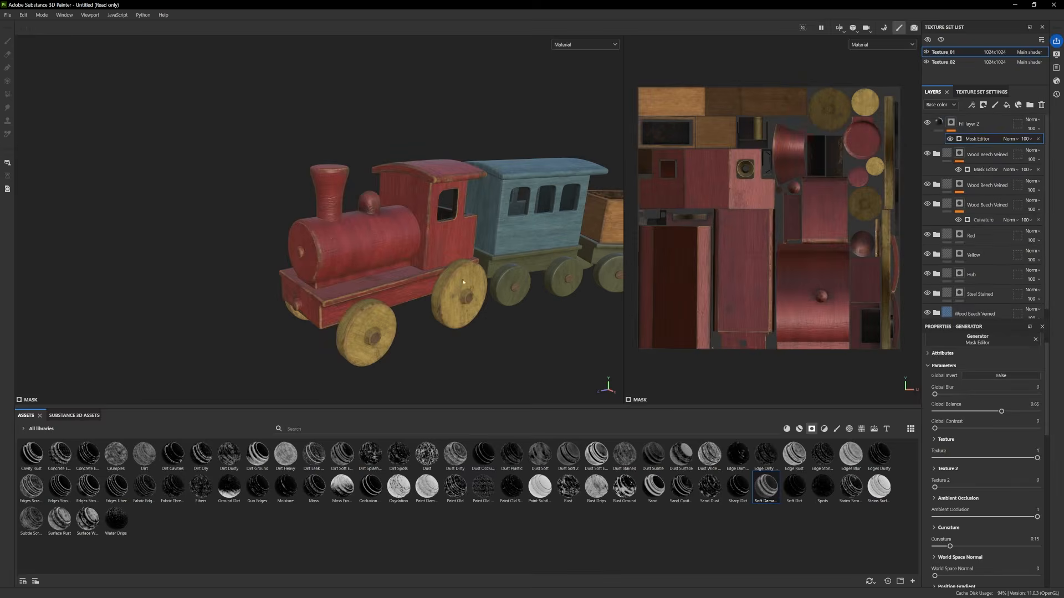
{"action": "left_click", "coordinate": [928, 122]}
{"action": "left_click", "coordinate": [928, 122]}
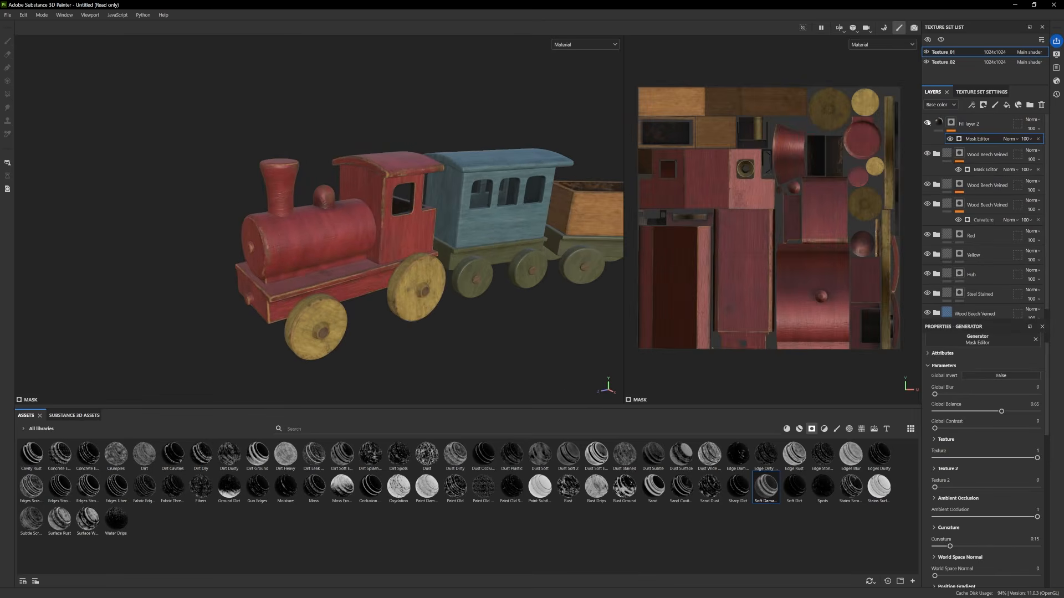
{"action": "left_click", "coordinate": [928, 122]}
{"action": "left_click", "coordinate": [929, 123]}
Set the dark brown fill layer's Mask Editor Global Balance to 0.77 and check the dirt on the locomotive
{"action": "left_click_drag", "start_coordinate": [1015, 413], "coordinate": [1020, 417]}
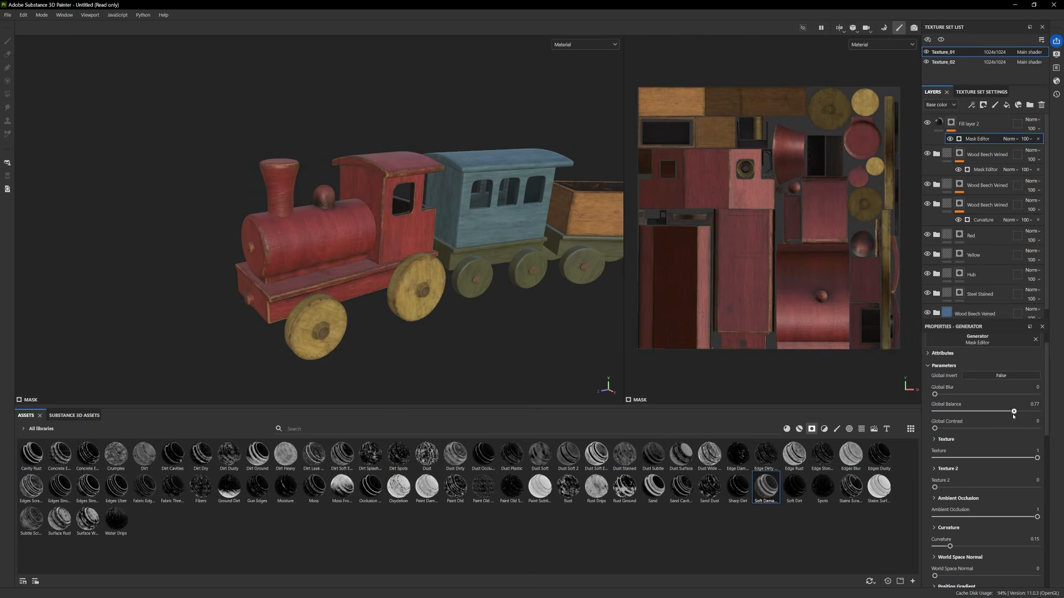
{"action": "right_click_drag", "start_coordinate": [466, 365], "coordinate": [375, 333], "text": "alt"}
{"action": "left_click_drag", "start_coordinate": [375, 332], "coordinate": [370, 335], "text": "alt"}
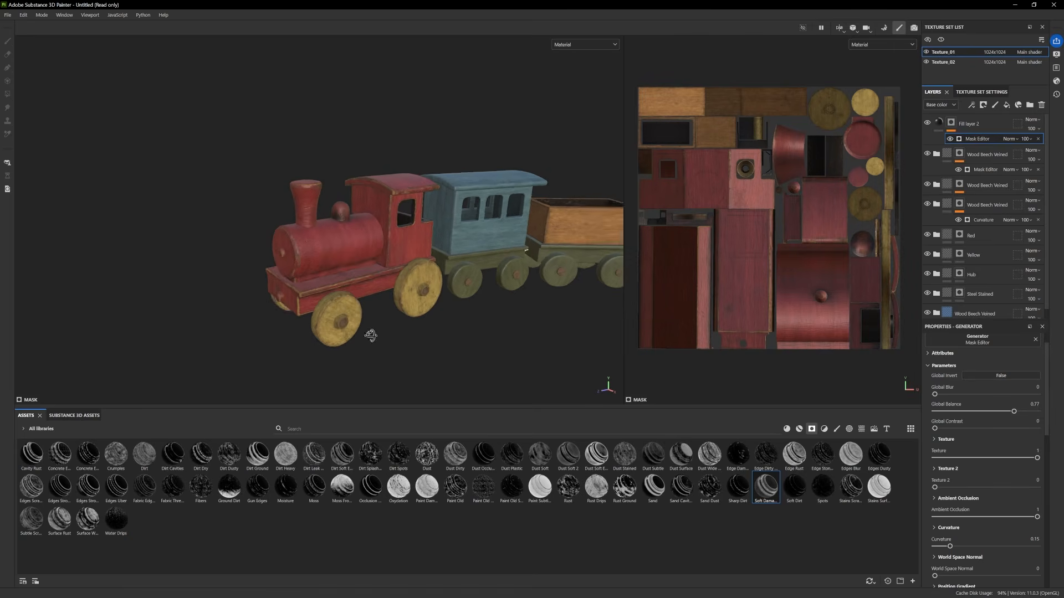
{"action": "right_click_drag", "start_coordinate": [371, 334], "coordinate": [281, 228], "text": "alt"}
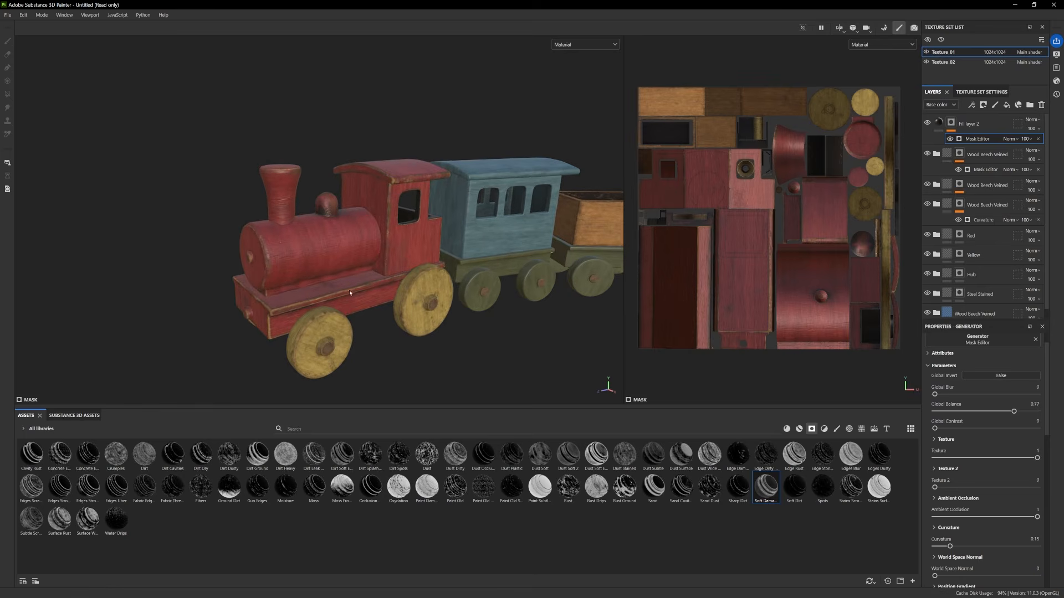
{"action": "left_click_drag", "start_coordinate": [350, 292], "coordinate": [368, 263], "text": "alt"}
{"action": "middle_click_drag", "start_coordinate": [368, 263], "coordinate": [383, 260], "text": "alt"}
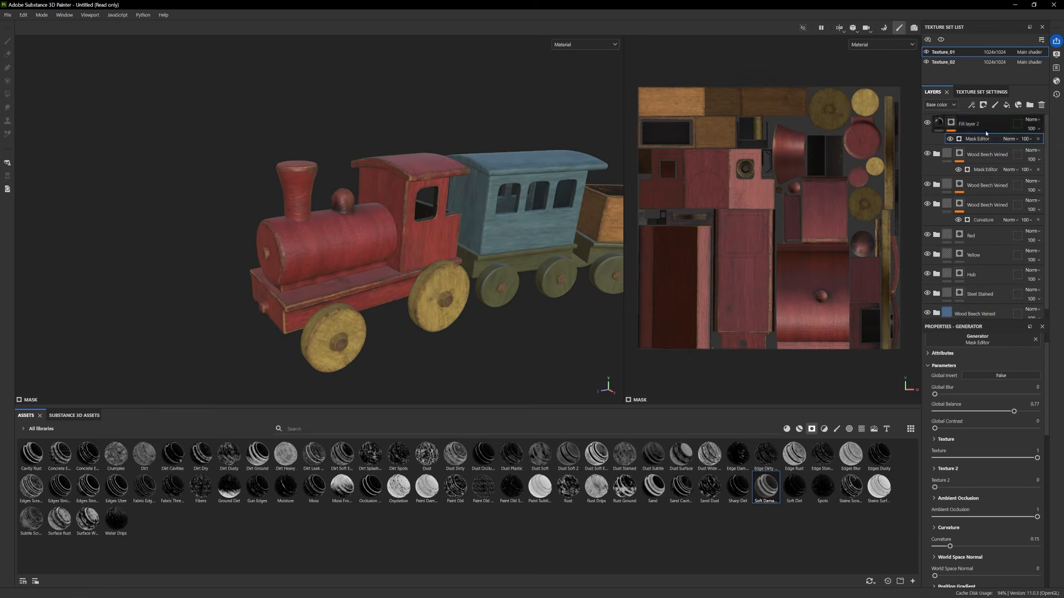
Add another fill layer on top of the stack with base color brown 736447
{"action": "left_click", "coordinate": [1006, 105]}
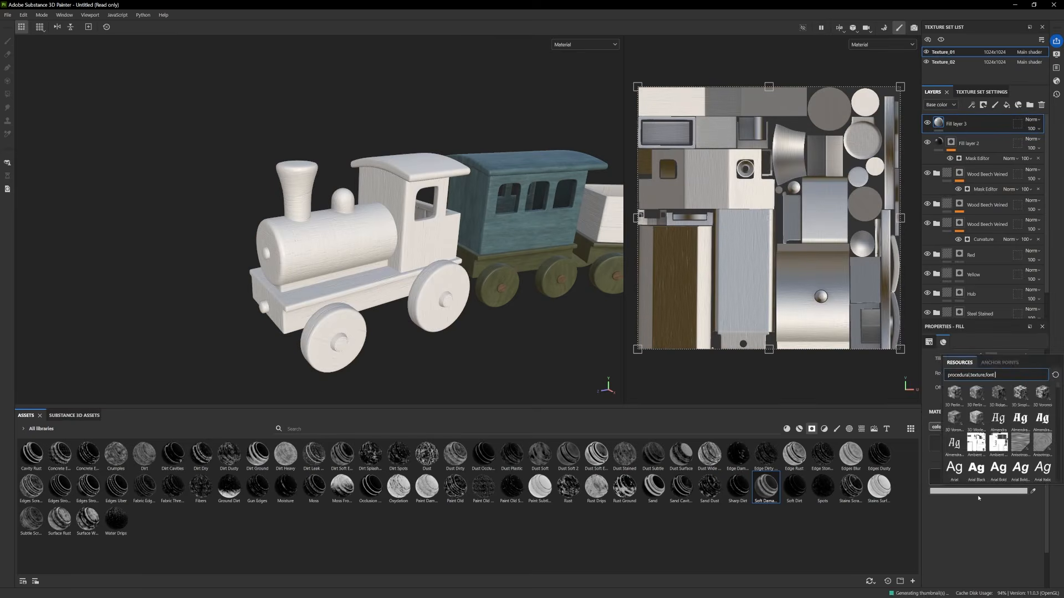
{"action": "left_click", "coordinate": [977, 491]}
{"action": "left_click_drag", "start_coordinate": [825, 476], "coordinate": [826, 471]}
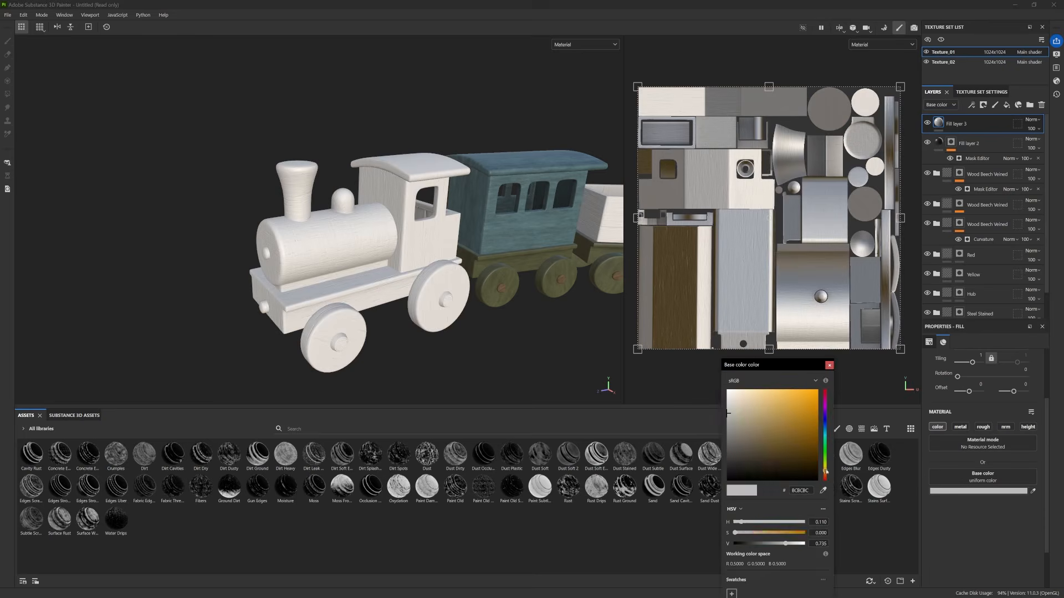
{"action": "left_click_drag", "start_coordinate": [762, 439], "coordinate": [763, 440]}
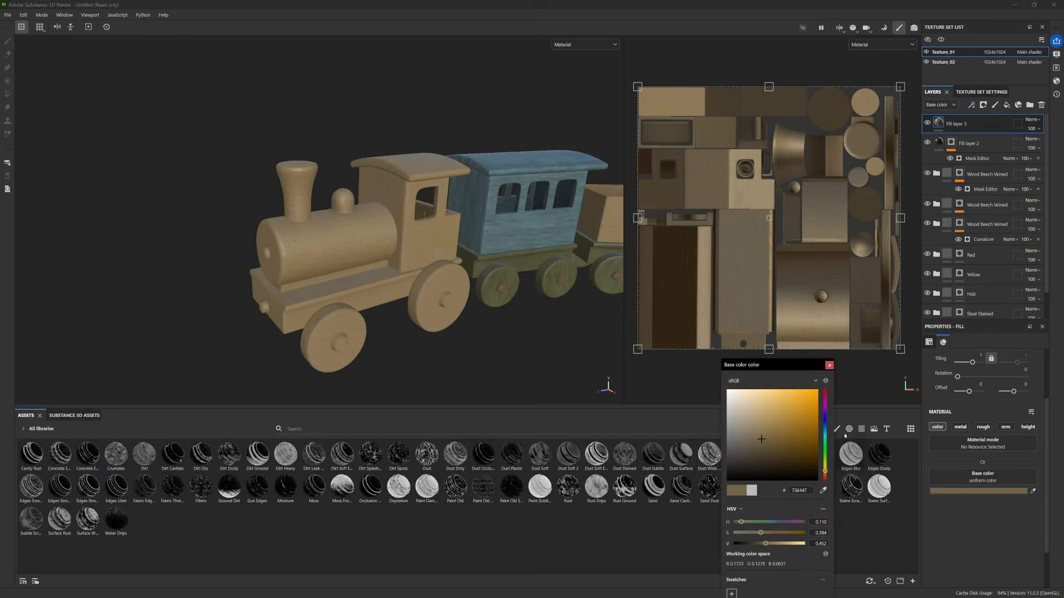
Enable the roughness channel on the brown fill layer and set its roughness to 1
{"action": "left_click", "coordinate": [966, 498]}
{"action": "left_click", "coordinate": [983, 427]}
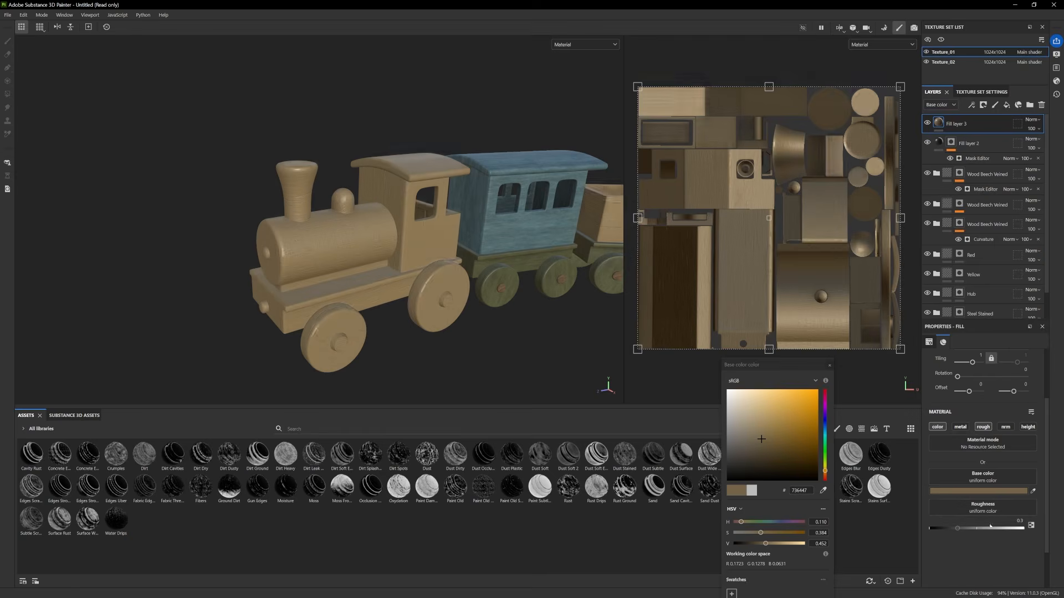
{"action": "left_click_drag", "start_coordinate": [990, 527], "coordinate": [1026, 528]}
{"action": "left_click", "coordinate": [829, 365]}
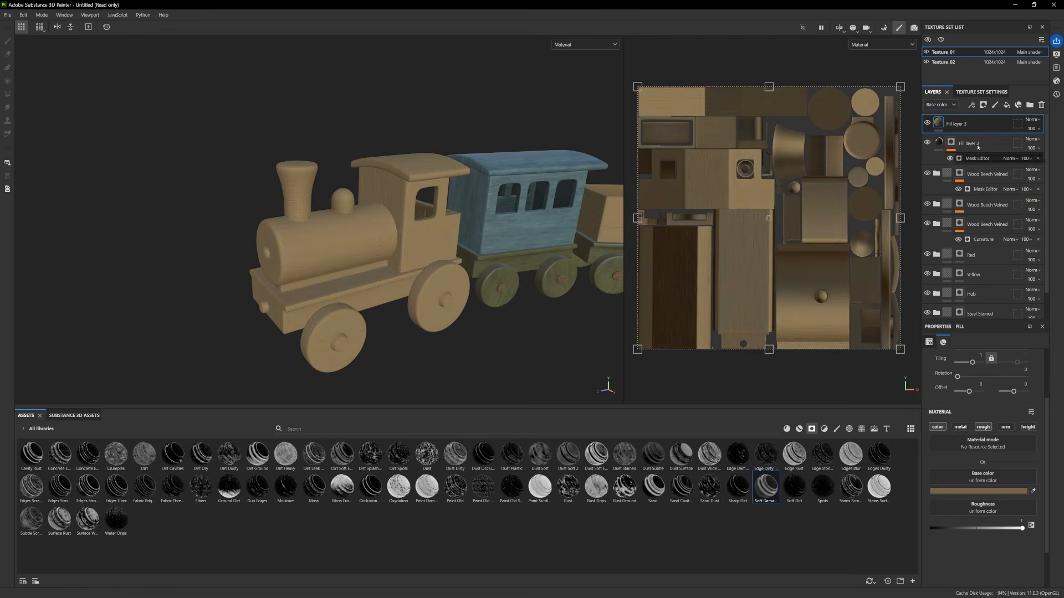
Apply the Stains Scratched smart mask to the brown fill layer and compare the train with the layer off and on
{"action": "left_click_drag", "start_coordinate": [851, 487], "coordinate": [954, 126]}
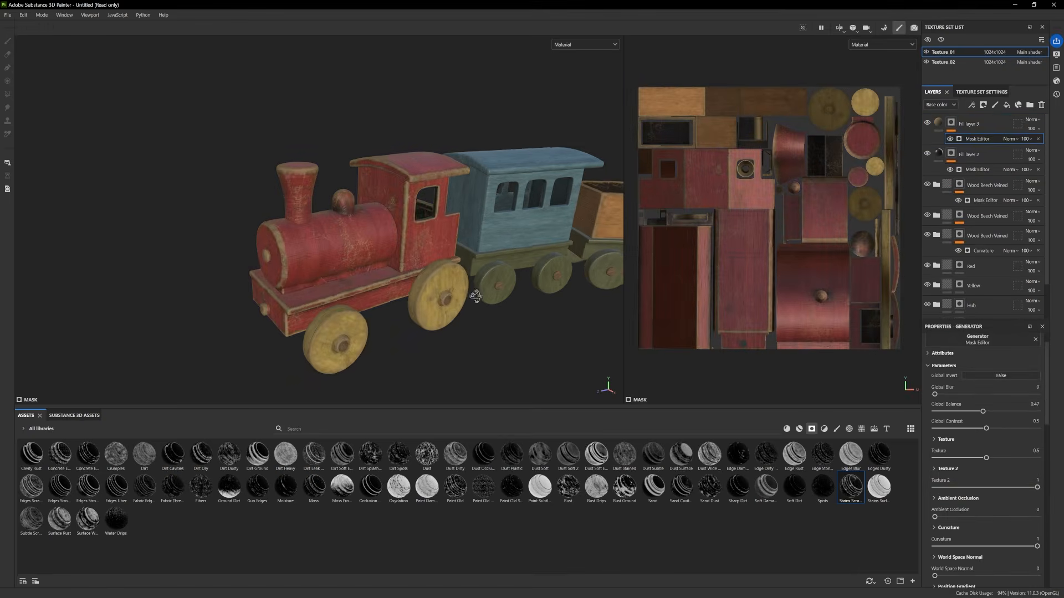
{"action": "left_click_drag", "start_coordinate": [476, 297], "coordinate": [461, 290], "text": "alt"}
{"action": "left_click", "coordinate": [927, 123]}
{"action": "left_click", "coordinate": [927, 123]}
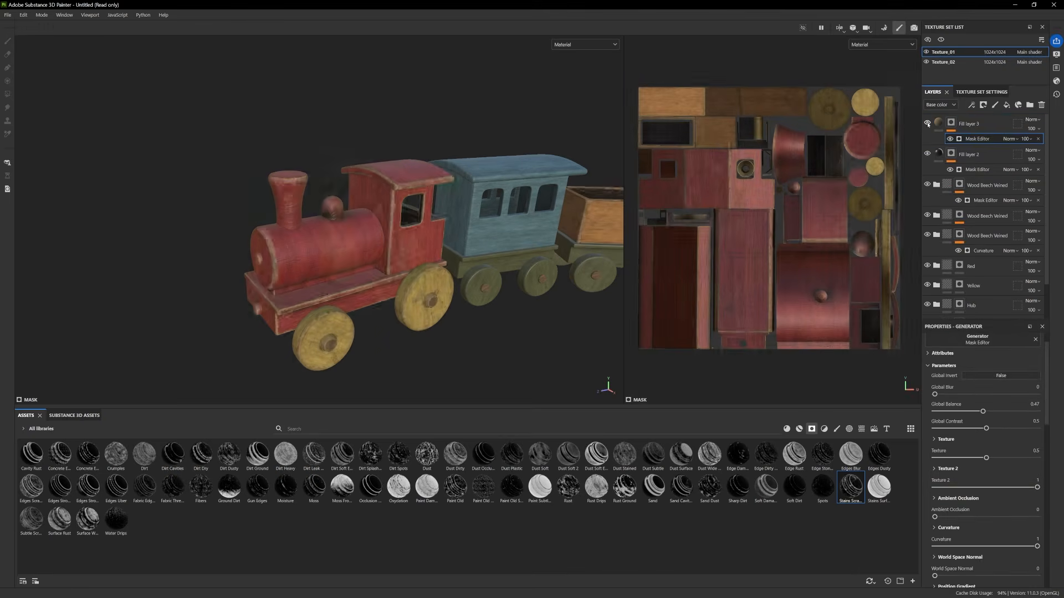
{"action": "left_click", "coordinate": [927, 123]}
{"action": "left_click", "coordinate": [927, 124]}
{"action": "left_click", "coordinate": [927, 124]}
{"action": "left_click", "coordinate": [927, 124]}
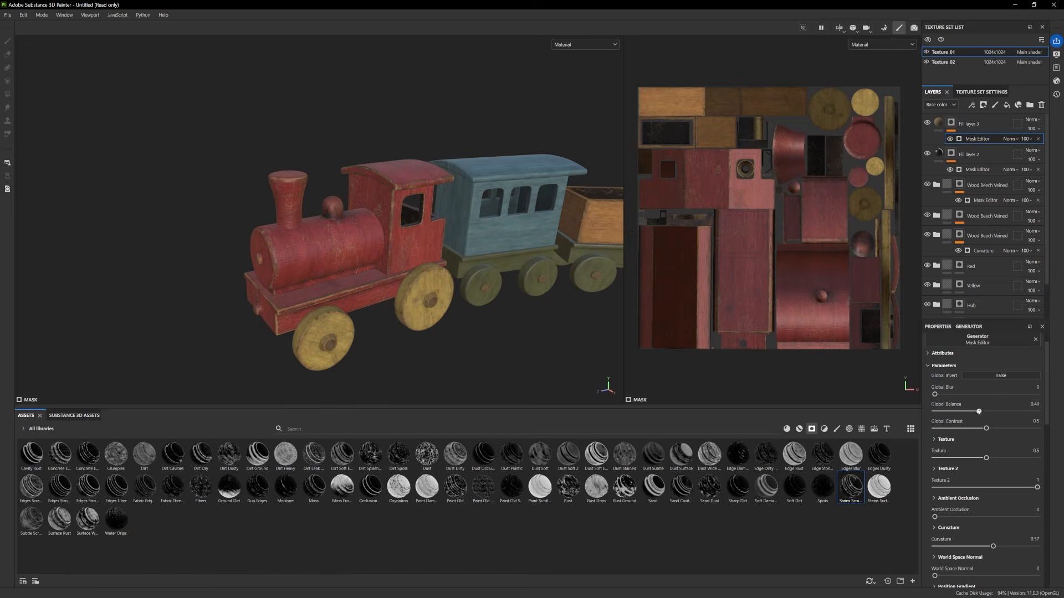
Set the brown fill layer's Mask Editor Global Balance to 0.31 and Curvature to 0.76
{"action": "scroll", "coordinate": [337, 265], "scroll_direction": "down", "scroll_amount": 1}
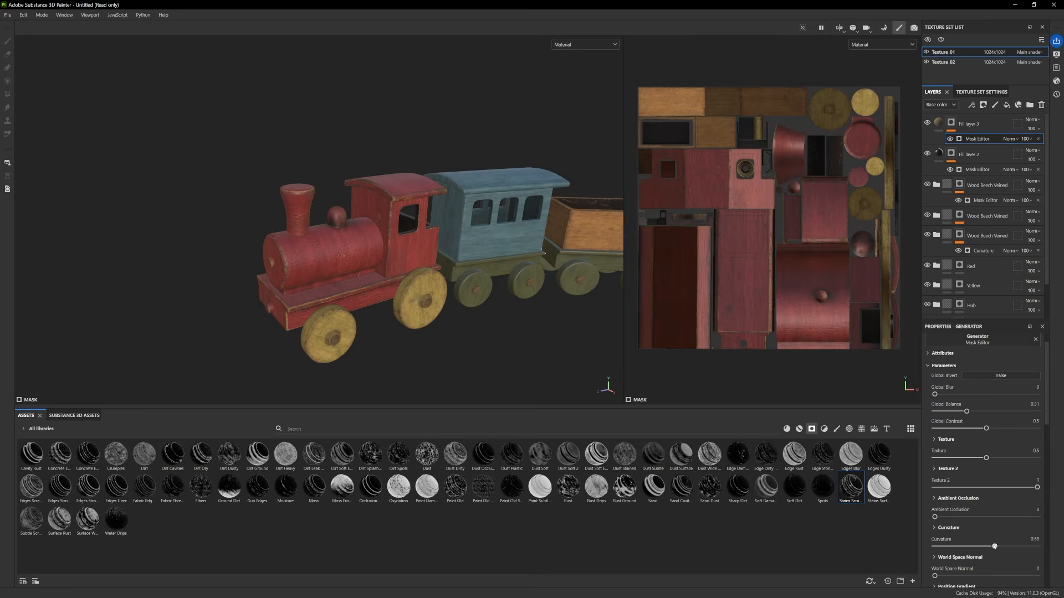
{"action": "left_click_drag", "start_coordinate": [1014, 546], "coordinate": [1013, 546]}
{"action": "left_click_drag", "start_coordinate": [498, 324], "coordinate": [453, 315], "text": "alt"}
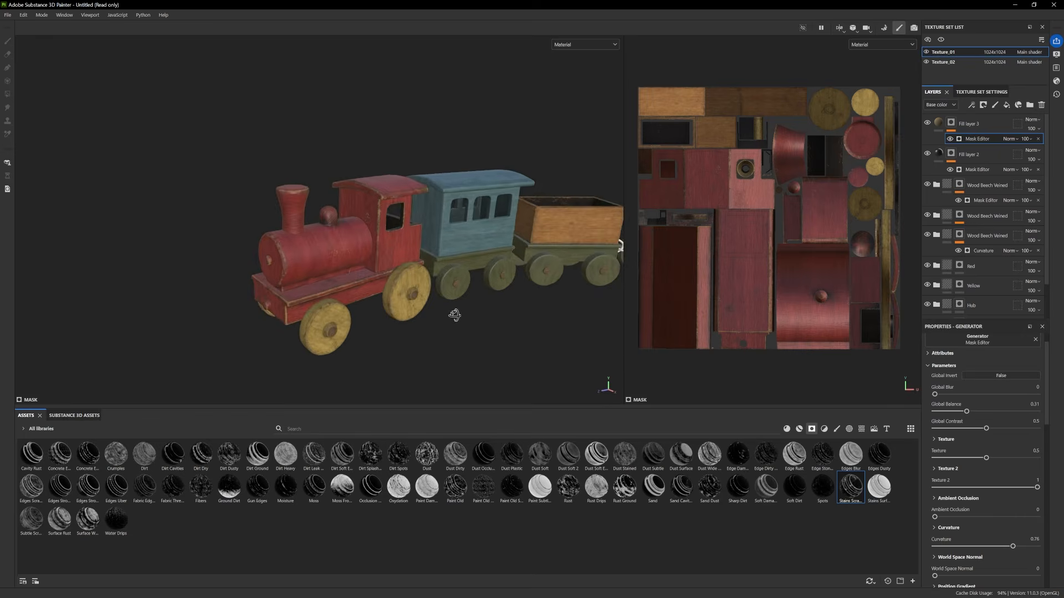
{"action": "right_click_drag", "start_coordinate": [454, 314], "coordinate": [532, 282], "text": "alt"}
{"action": "middle_click_drag", "start_coordinate": [532, 282], "coordinate": [535, 272], "text": "alt"}
Toggle the dark brown fill layer's visibility to examine how its dirt affects the locomotive
{"action": "left_click", "coordinate": [928, 154]}
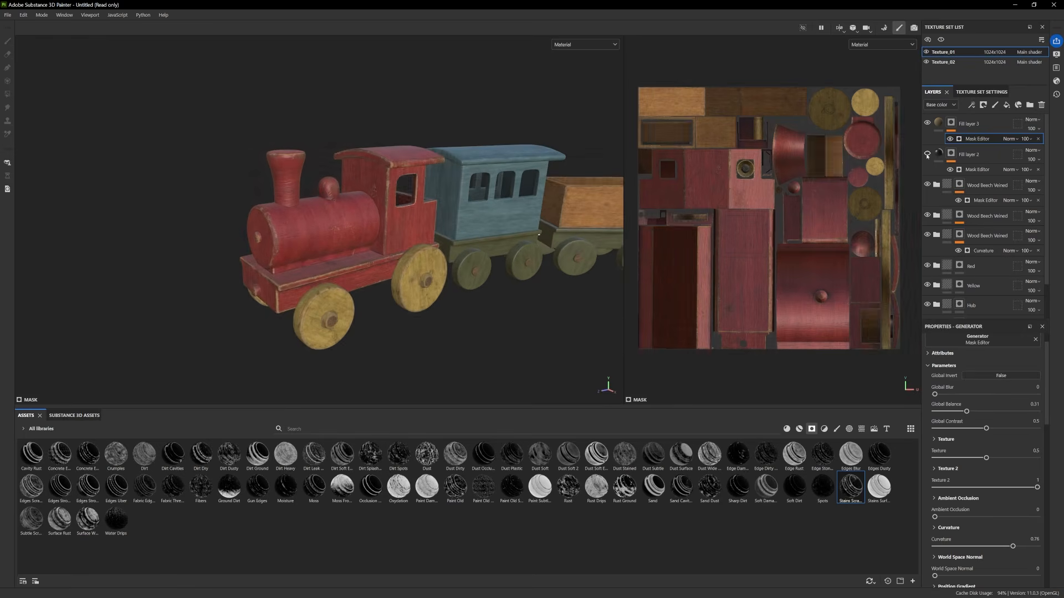
{"action": "left_click", "coordinate": [928, 154]}
{"action": "left_click", "coordinate": [928, 154]}
{"action": "left_click", "coordinate": [928, 154]}
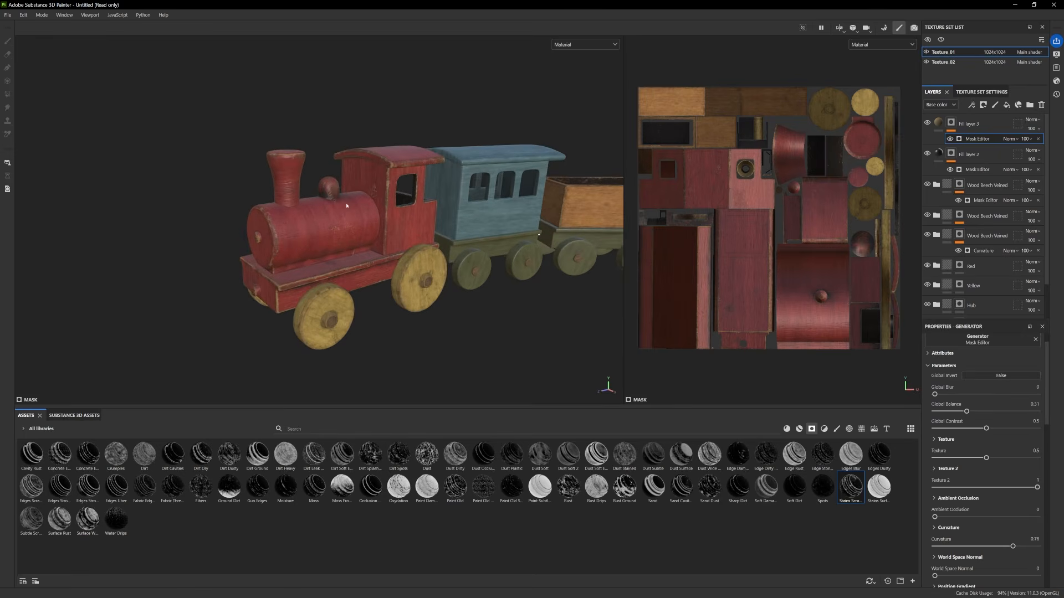
{"action": "right_click_drag", "start_coordinate": [347, 205], "coordinate": [451, 263], "text": "alt"}
{"action": "left_click", "coordinate": [929, 154]}
{"action": "left_click", "coordinate": [928, 154]}
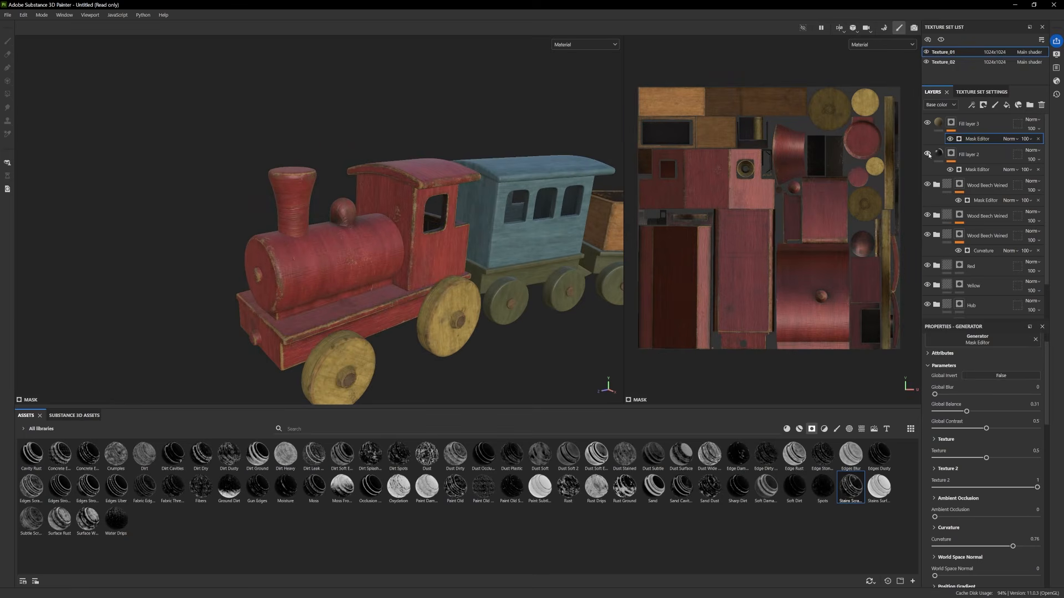
Place the dark brown Fill layer 2 inside a new folder and add a black mask to that folder
{"action": "left_click", "coordinate": [951, 154]}
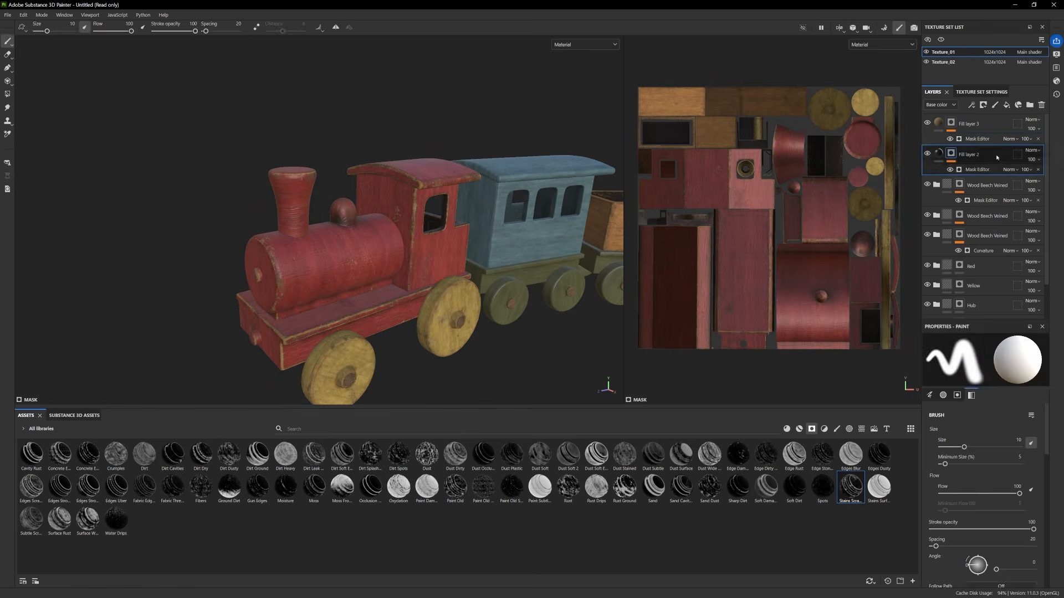
{"action": "left_click", "coordinate": [1029, 104]}
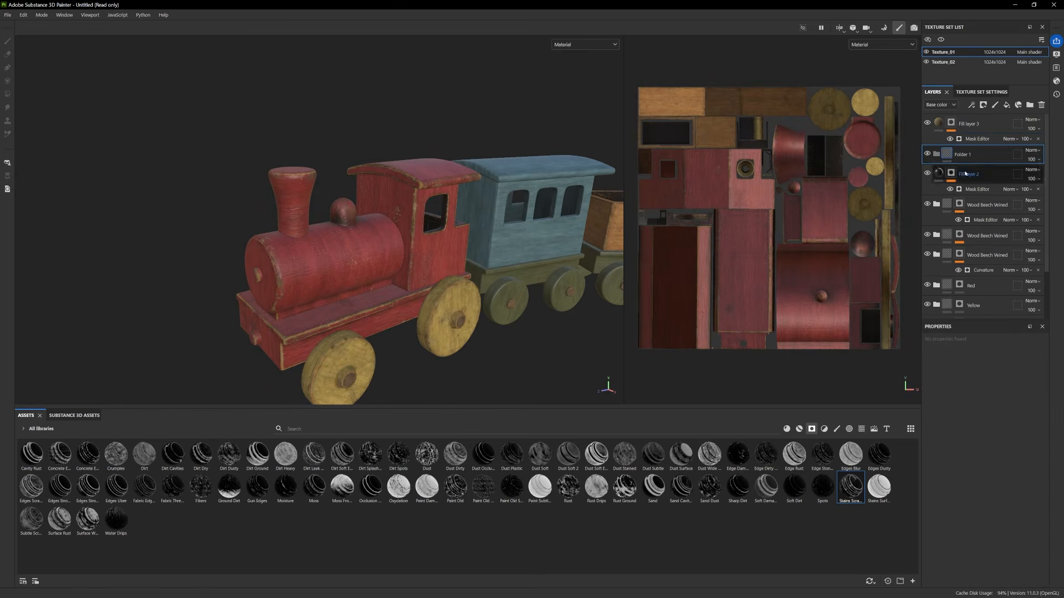
{"action": "right_click", "coordinate": [964, 157]}
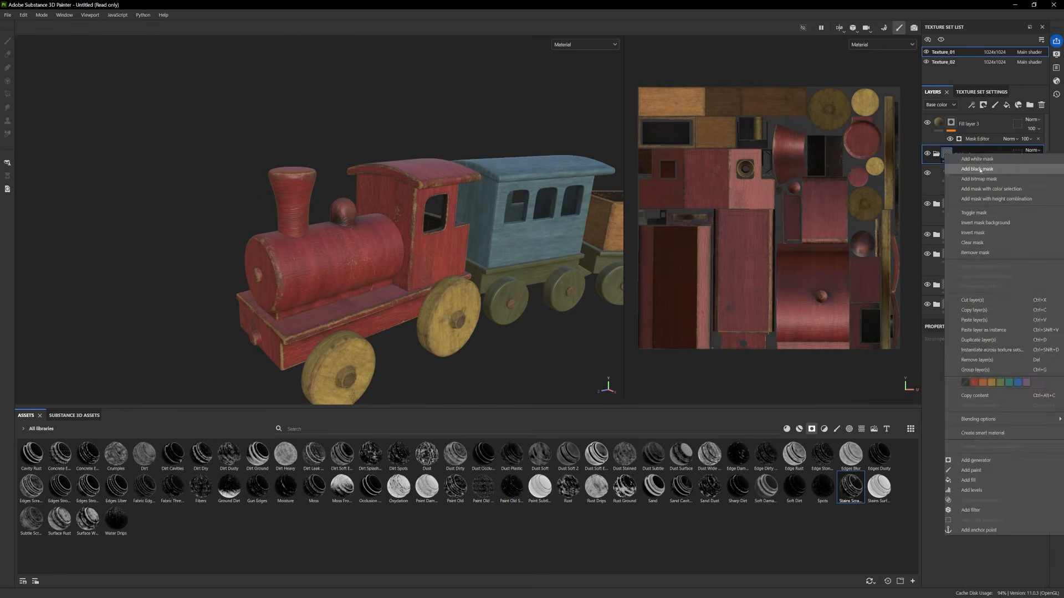
{"action": "left_click", "coordinate": [979, 170]}
{"action": "key", "text": "ctrl+z"}
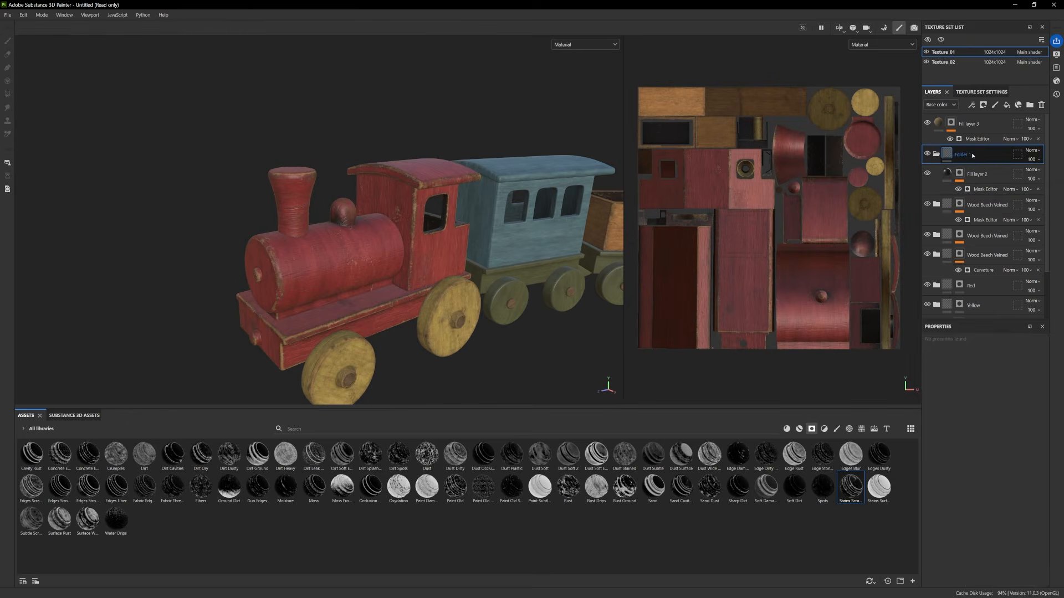
{"action": "right_click", "coordinate": [972, 156]}
{"action": "left_click", "coordinate": [979, 169]}
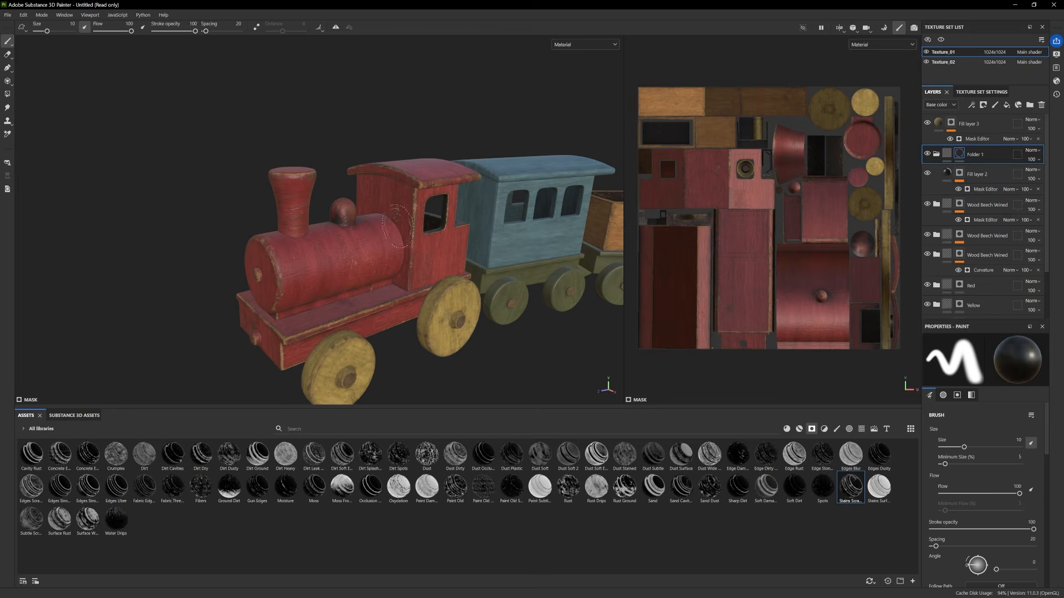
Examine the train from both sides and under different lighting directions to judge the masked dirt
{"action": "mouse_move", "coordinate": [396, 251]}
{"action": "left_mouse_down", "text": "alt"}
{"action": "mouse_move", "coordinate": [341, 242]}
{"action": "mouse_move", "coordinate": [358, 211]}
{"action": "mouse_move", "coordinate": [264, 268]}
{"action": "left_mouse_up", "text": "alt"}
{"action": "right_click_drag", "start_coordinate": [338, 283], "coordinate": [432, 304], "text": "shift"}
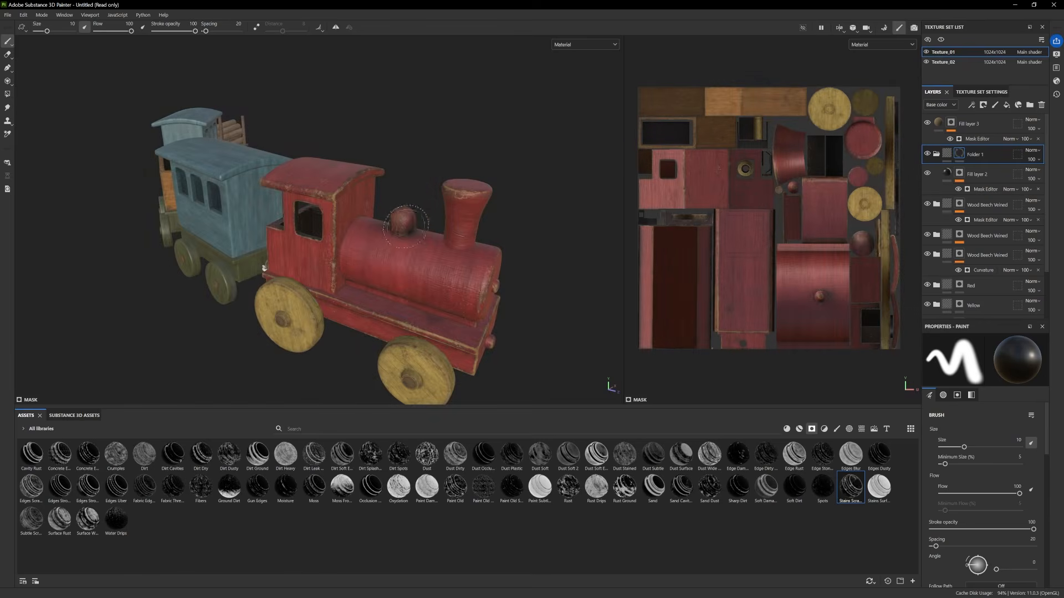
{"action": "mouse_move", "coordinate": [406, 226]}
{"action": "left_mouse_down", "text": "alt"}
{"action": "mouse_move", "coordinate": [365, 223]}
{"action": "mouse_move", "coordinate": [484, 292]}
{"action": "mouse_move", "coordinate": [332, 304]}
{"action": "left_mouse_up", "text": "alt"}
{"action": "right_click_drag", "start_coordinate": [343, 316], "coordinate": [419, 350], "text": "shift"}
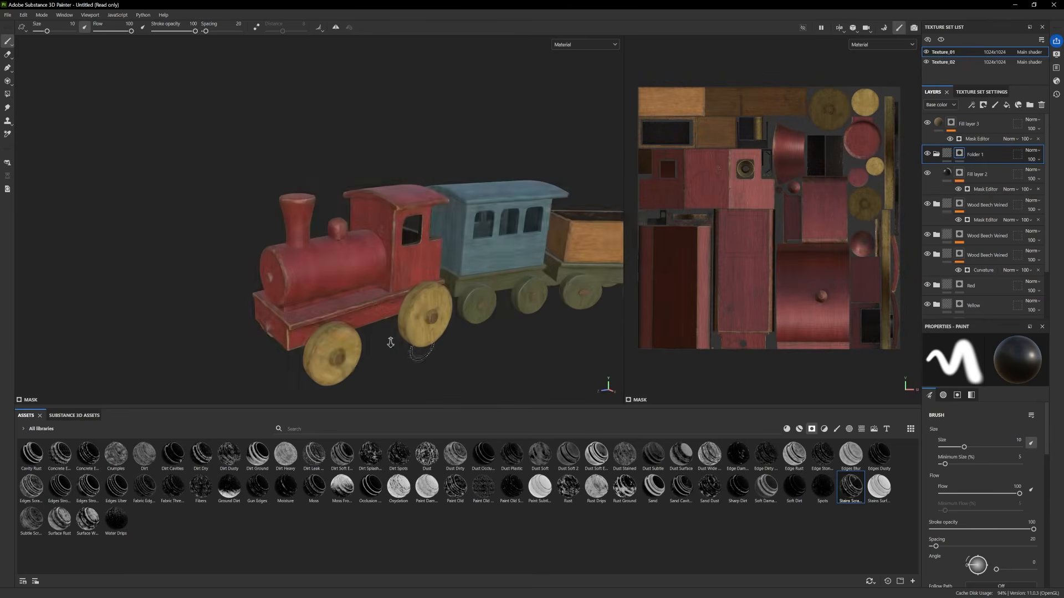
{"action": "left_click_drag", "start_coordinate": [391, 342], "coordinate": [357, 301], "text": "alt"}
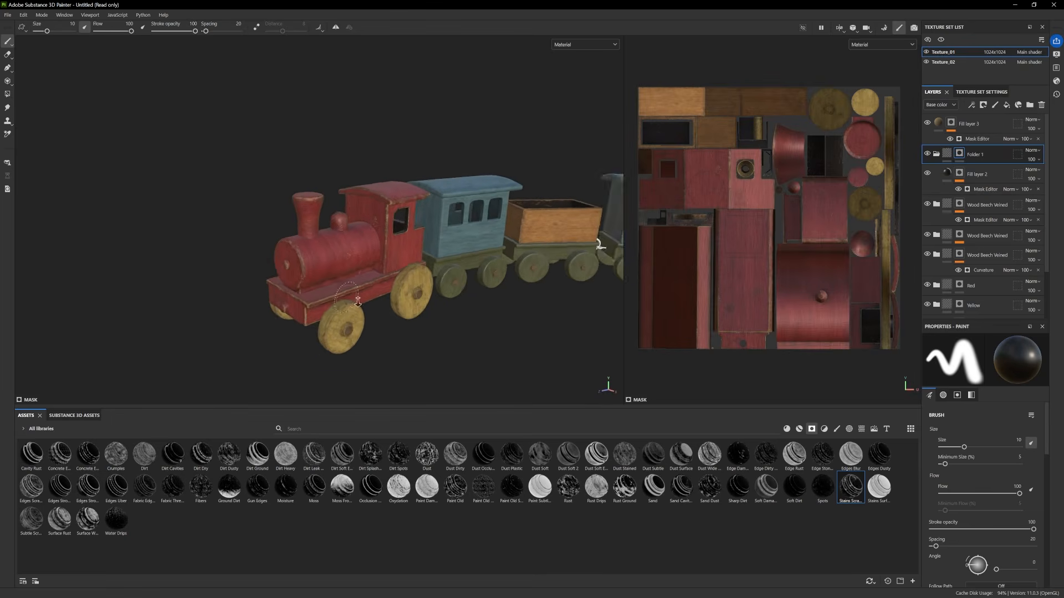
{"action": "right_click_drag", "start_coordinate": [358, 302], "coordinate": [403, 319], "text": "alt"}
{"action": "middle_click_drag", "start_coordinate": [404, 318], "coordinate": [392, 314], "text": "alt"}
{"action": "left_click_drag", "start_coordinate": [392, 314], "coordinate": [375, 310], "text": "alt"}
{"action": "right_click_drag", "start_coordinate": [375, 311], "coordinate": [412, 324], "text": "alt"}
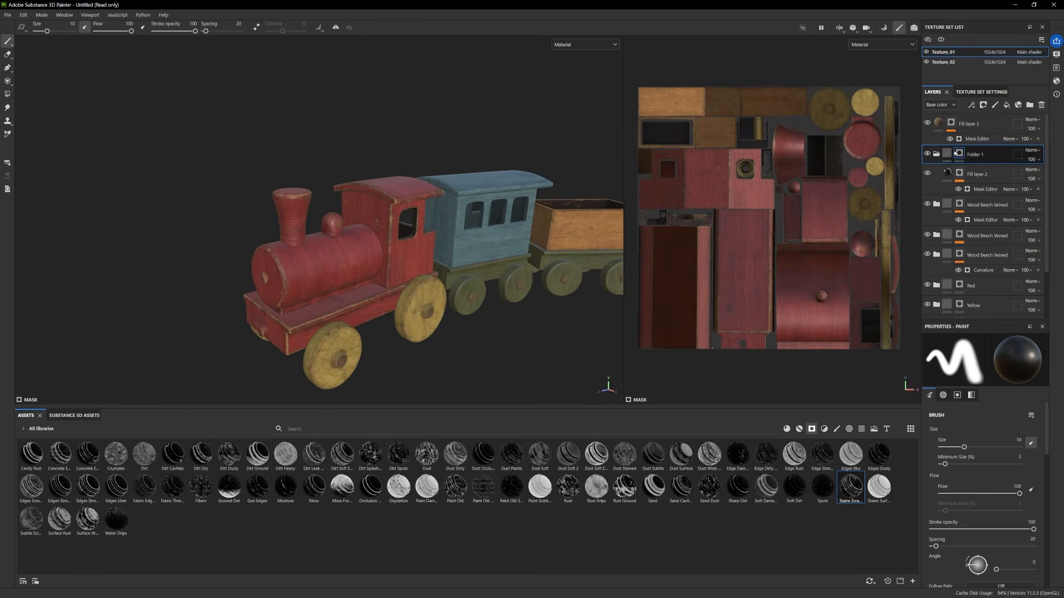
Collapse Folder 1 and add a fill layer above Fill layer 3 using only the height channel, at about -0.03
{"action": "left_click", "coordinate": [937, 154]}
{"action": "left_click", "coordinate": [970, 123]}
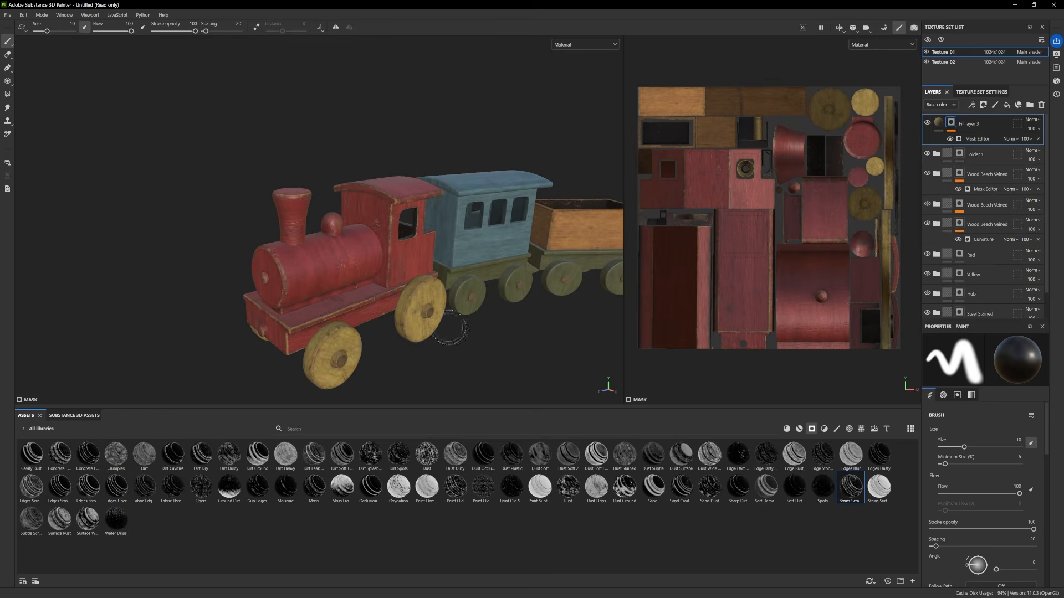
{"action": "left_click_drag", "start_coordinate": [450, 328], "coordinate": [429, 316], "text": "alt"}
{"action": "left_click", "coordinate": [1006, 105]}
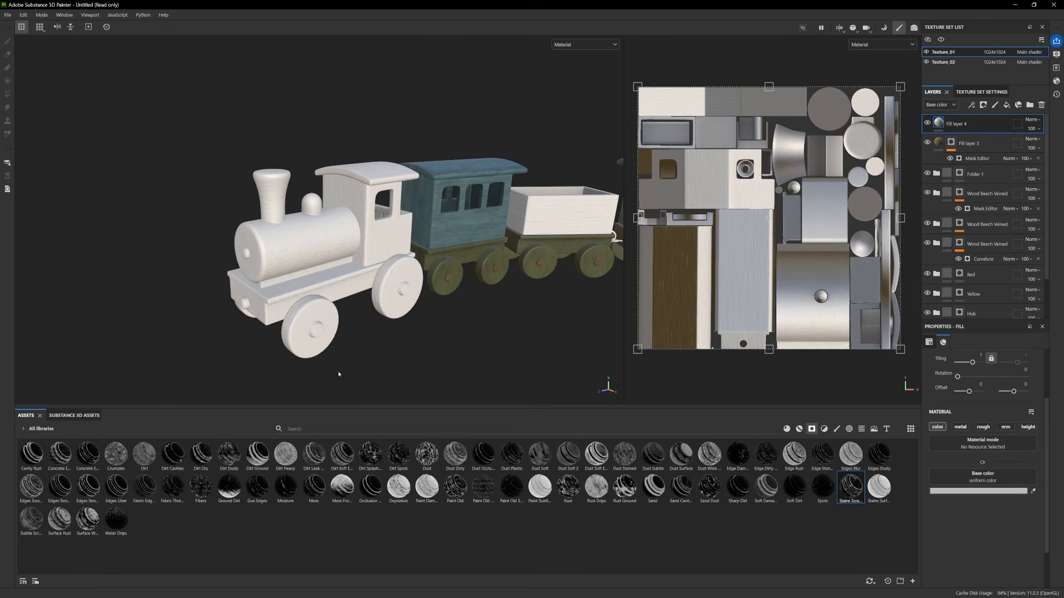
{"action": "scroll", "coordinate": [339, 374], "scroll_direction": "up", "scroll_amount": 5}
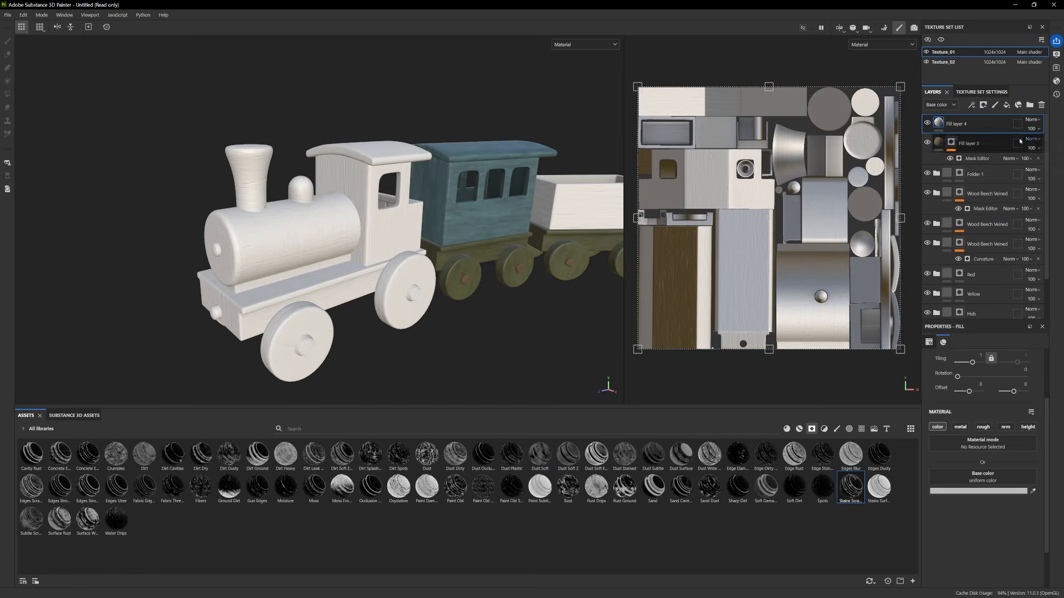
{"action": "left_click", "coordinate": [936, 427]}
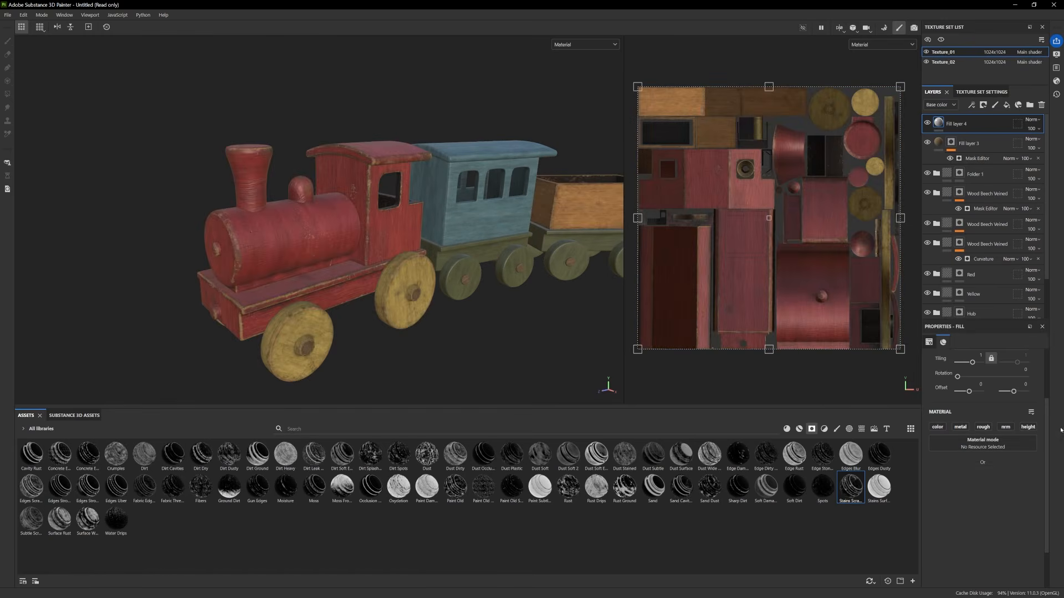
{"action": "left_click", "coordinate": [1028, 427]}
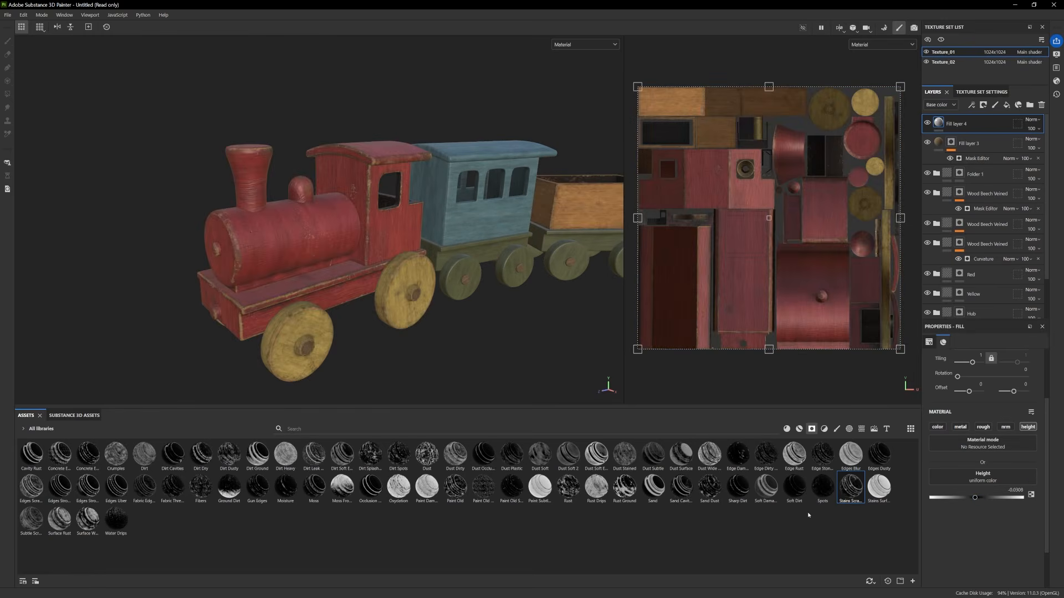
Try the Spots smart mask with an adjusted histogram position on the height fill layer, and delete that layer
{"action": "left_click_drag", "start_coordinate": [822, 486], "coordinate": [964, 124]}
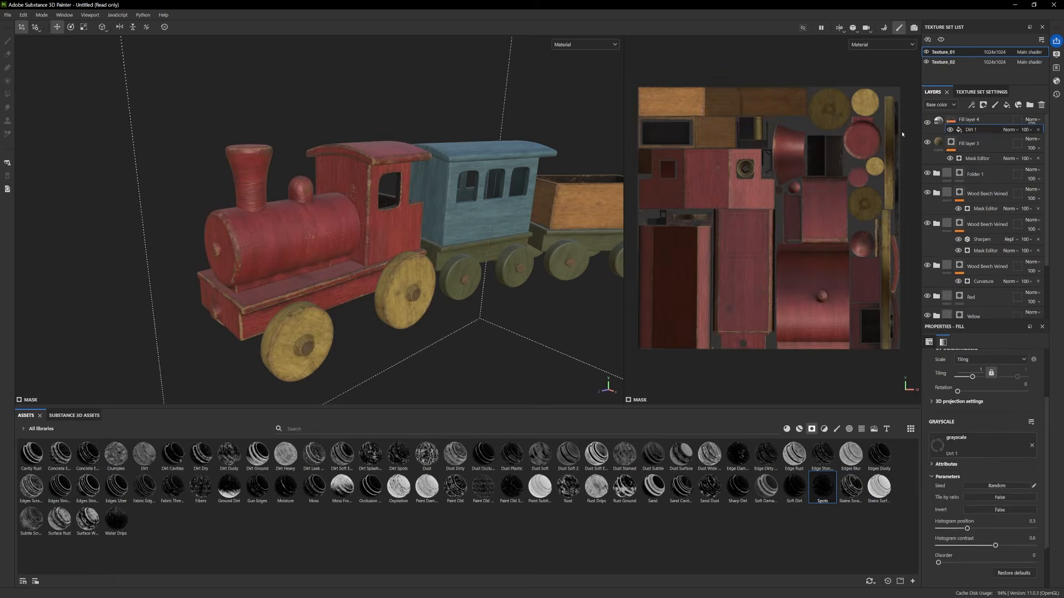
{"action": "left_click_drag", "start_coordinate": [476, 221], "coordinate": [457, 233], "text": "alt"}
{"action": "right_click_drag", "start_coordinate": [457, 232], "coordinate": [482, 225], "text": "alt"}
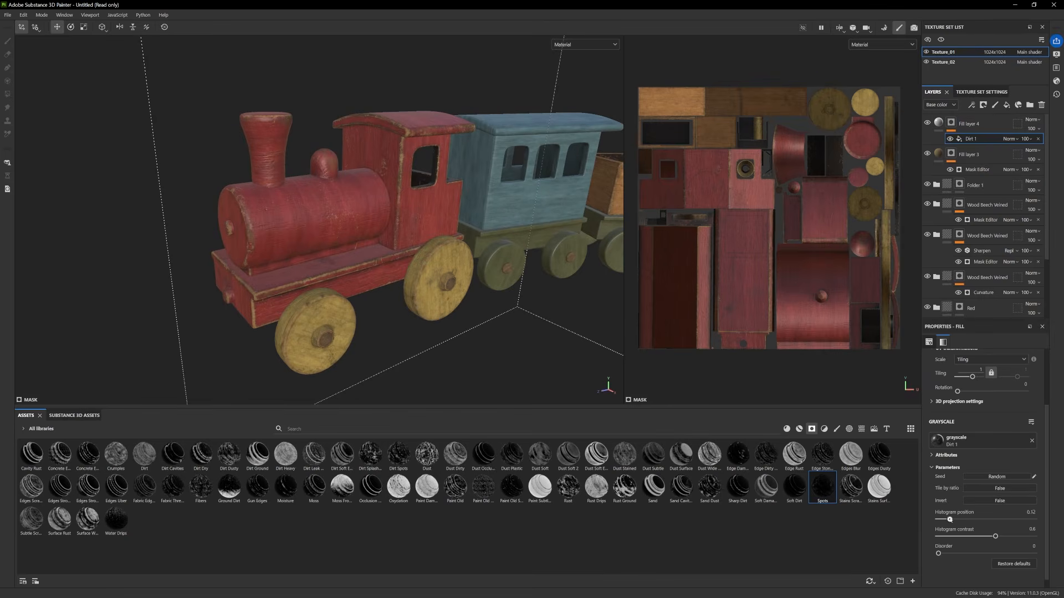
{"action": "left_click_drag", "start_coordinate": [949, 520], "coordinate": [1054, 517]}
{"action": "left_click", "coordinate": [951, 123]}
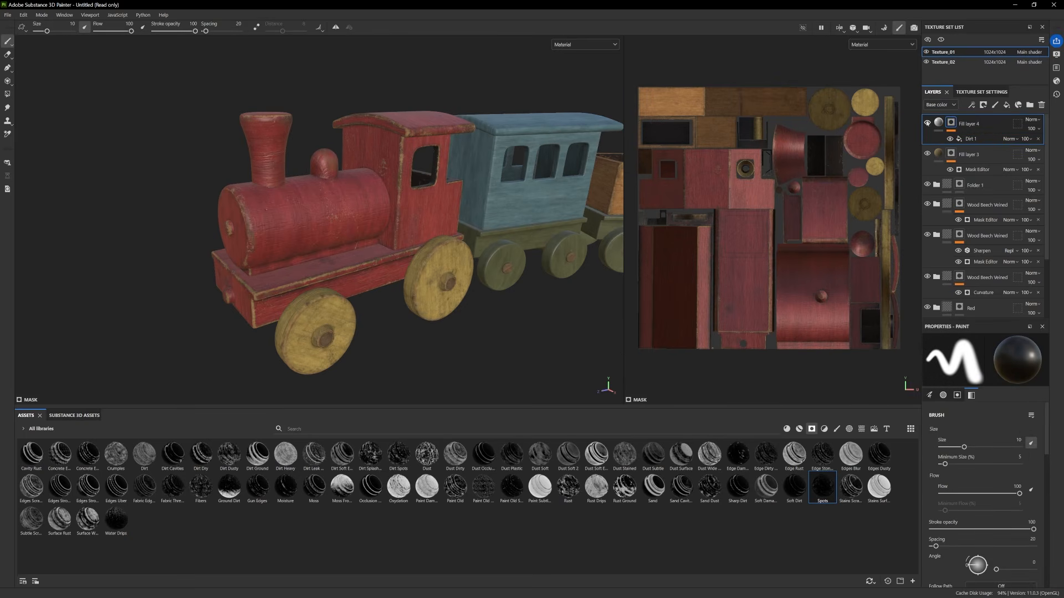
{"action": "left_click", "coordinate": [1042, 104]}
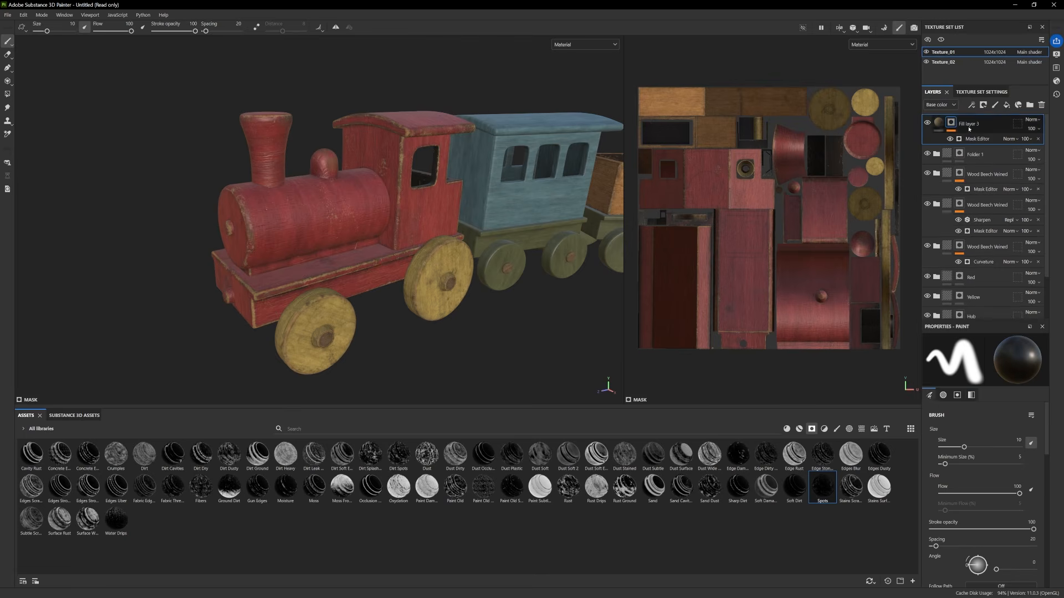
Add a fill layer above Fill layer 3, apply the Soft Dirt smart mask, and compare the train with the layer off and on
{"action": "left_click", "coordinate": [1008, 105]}
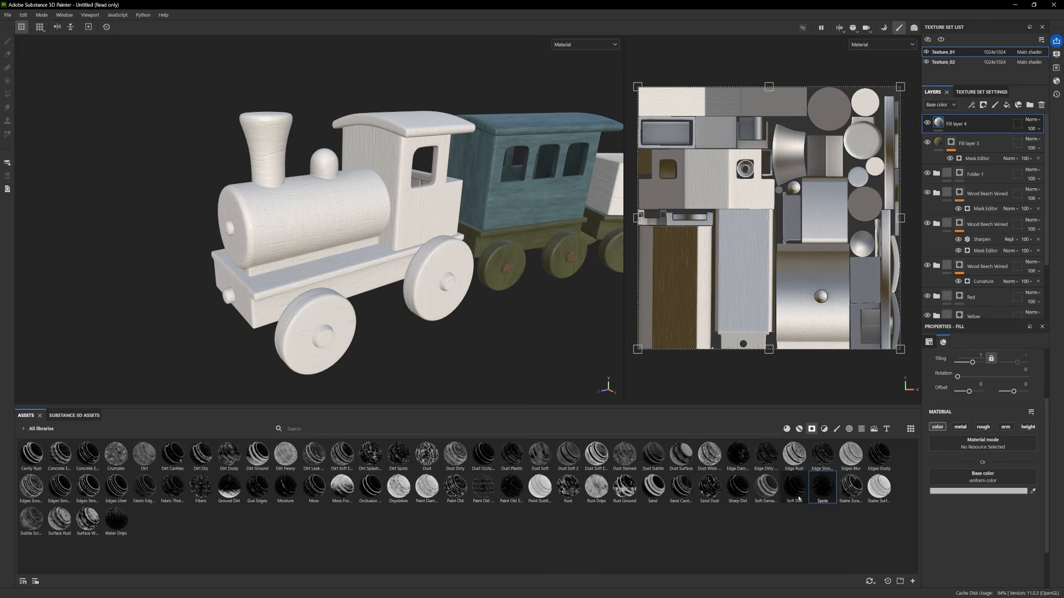
{"action": "left_click_drag", "start_coordinate": [799, 495], "coordinate": [986, 126]}
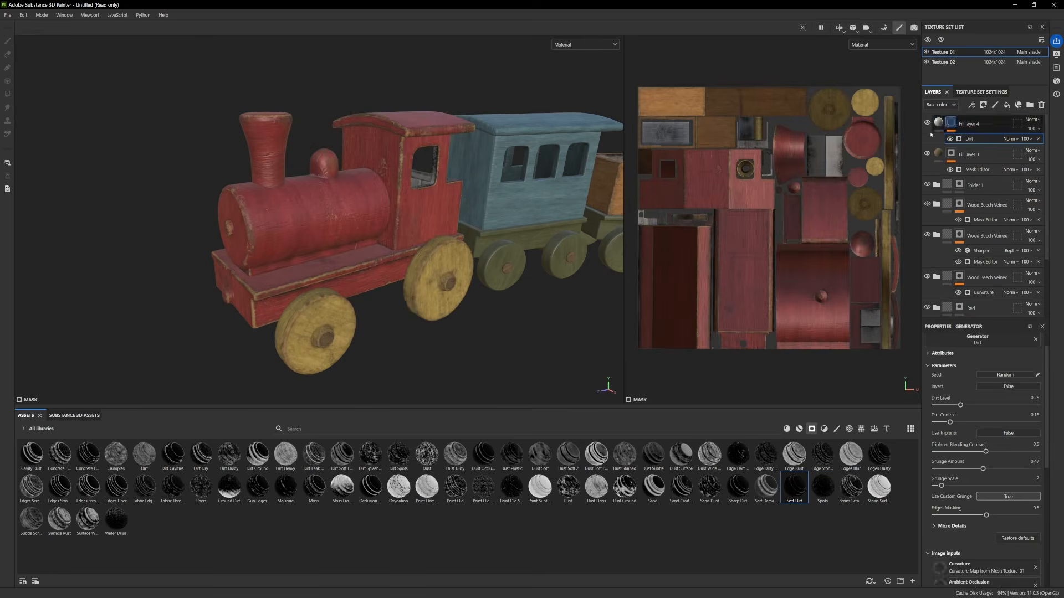
{"action": "left_click", "coordinate": [927, 123]}
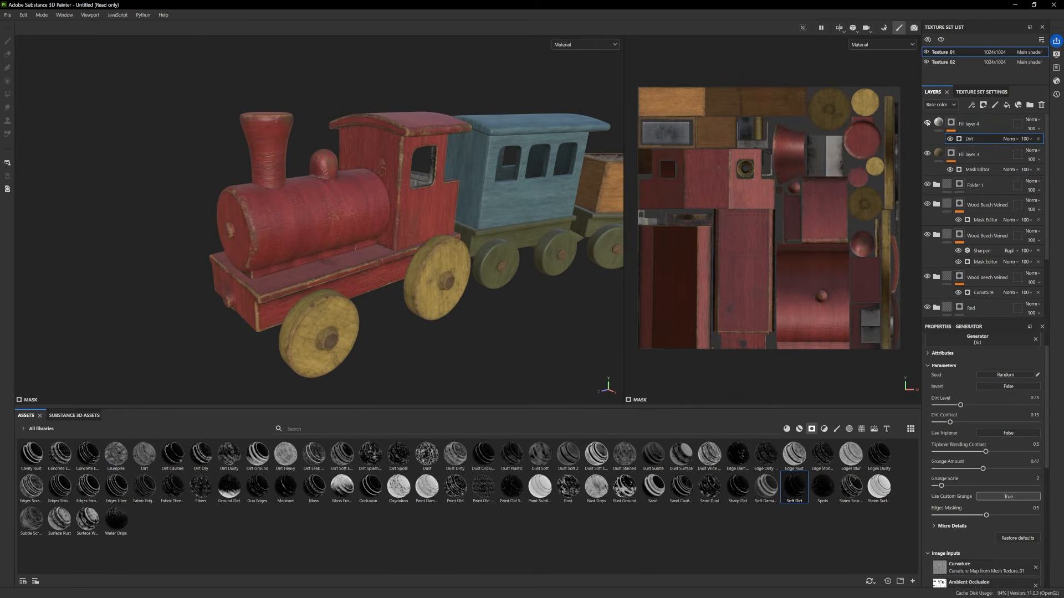
{"action": "mouse_move", "coordinate": [471, 316]}
{"action": "left_mouse_down", "text": "alt"}
{"action": "mouse_move", "coordinate": [477, 333]}
{"action": "mouse_move", "coordinate": [480, 300]}
{"action": "left_mouse_up", "text": "alt"}
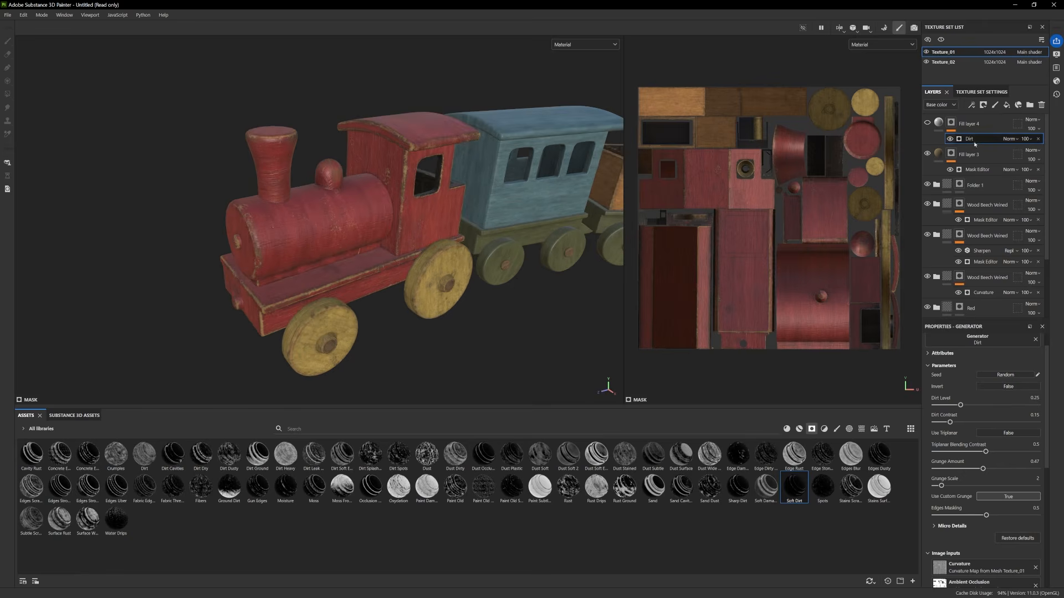
{"action": "left_click", "coordinate": [927, 123]}
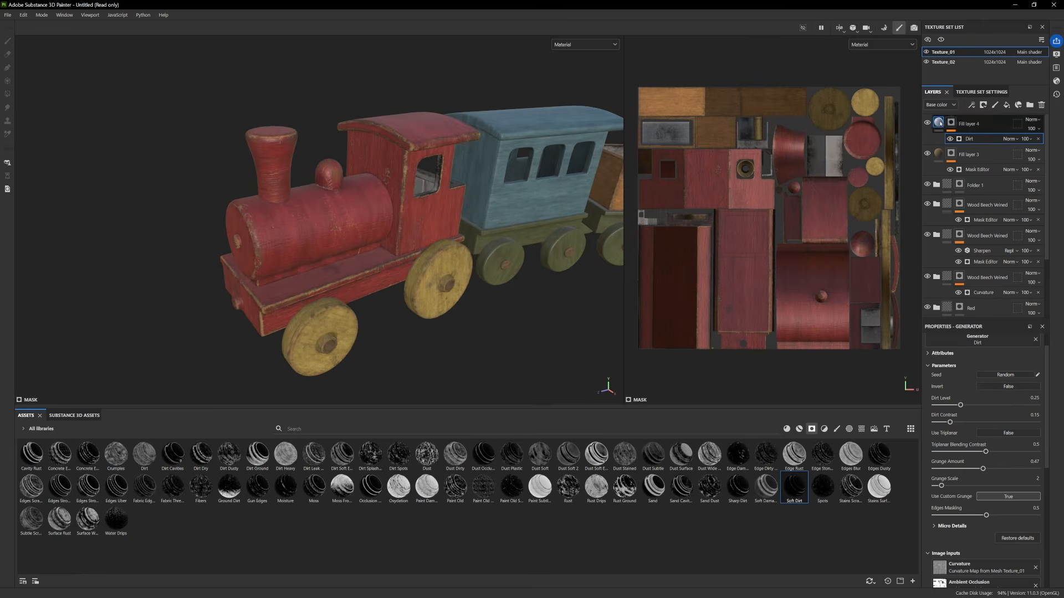
Set the new fill layer's base color to a very dark brown, about #211D16
{"action": "left_click", "coordinate": [938, 124]}
{"action": "left_click", "coordinate": [957, 490]}
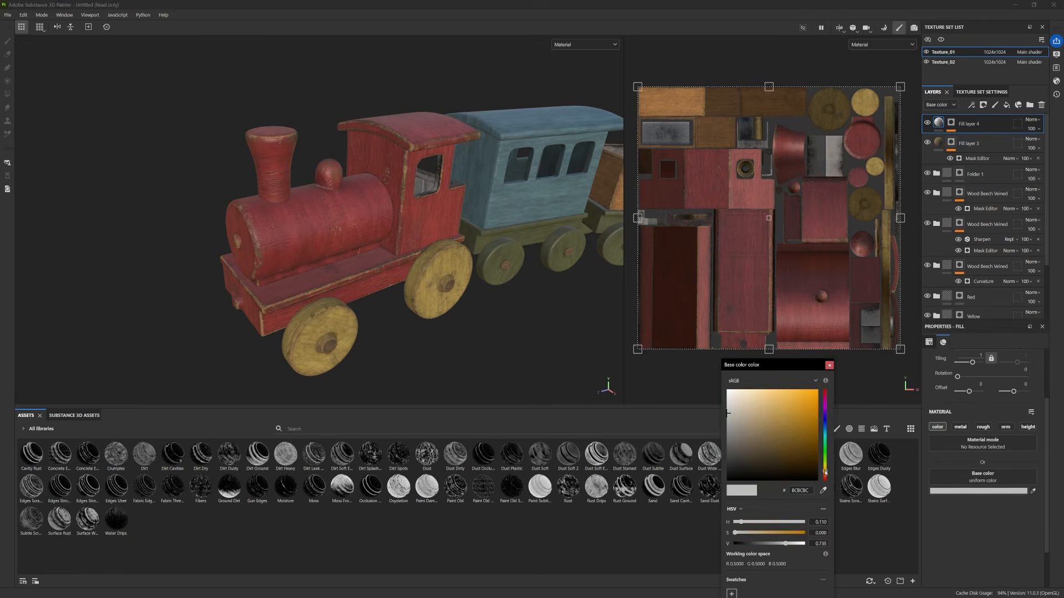
{"action": "left_click_drag", "start_coordinate": [785, 459], "coordinate": [761, 462]}
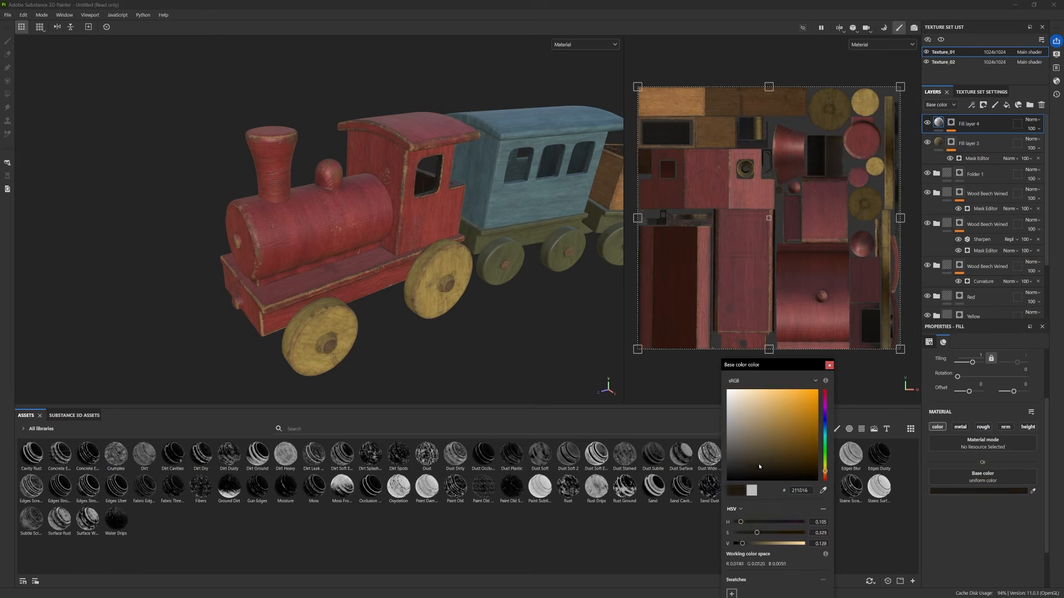
Set the Dirt Level of Fill layer 4's Dirt generator to 0.44 and check the locomotive up close
{"action": "left_click", "coordinate": [951, 123]}
{"action": "left_click", "coordinate": [969, 138]}
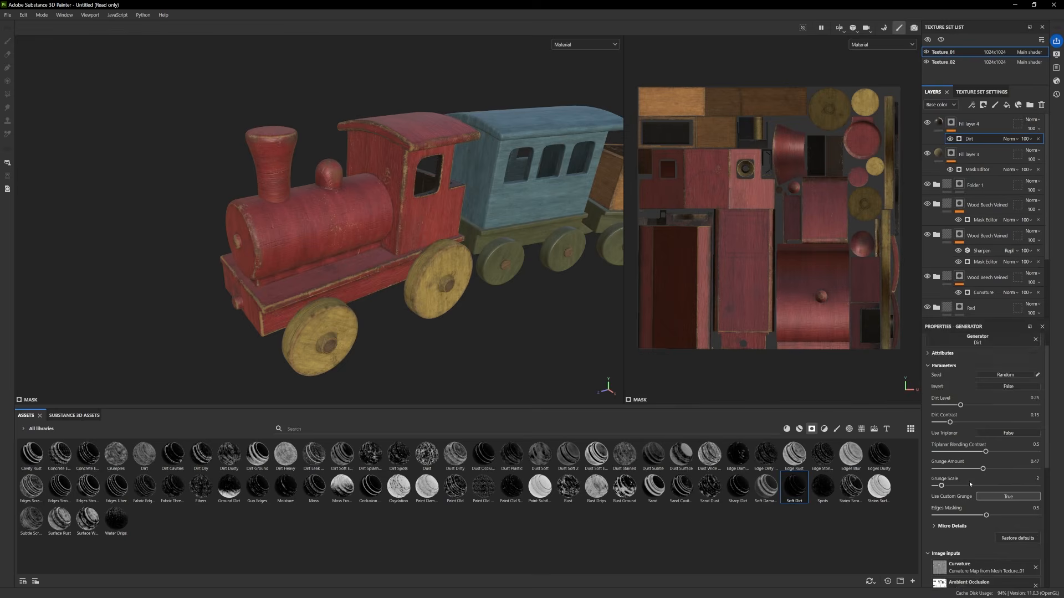
{"action": "scroll", "coordinate": [969, 482], "scroll_direction": "down", "scroll_amount": 2}
{"action": "scroll", "coordinate": [969, 478], "scroll_direction": "up", "scroll_amount": 3}
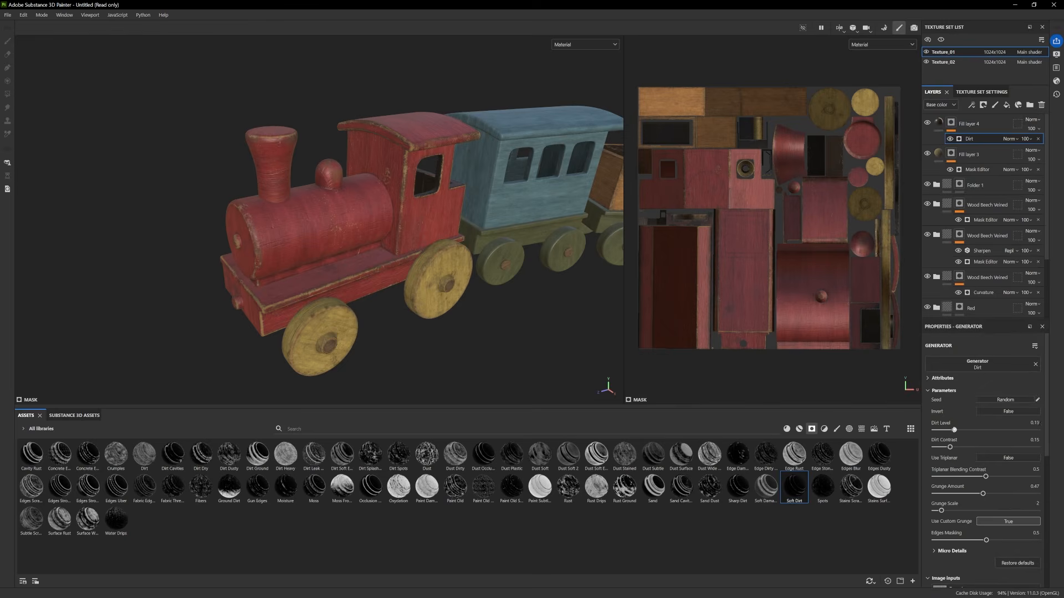
{"action": "left_click_drag", "start_coordinate": [933, 430], "coordinate": [989, 430]}
{"action": "scroll", "coordinate": [407, 277], "scroll_direction": "down", "scroll_amount": 4}
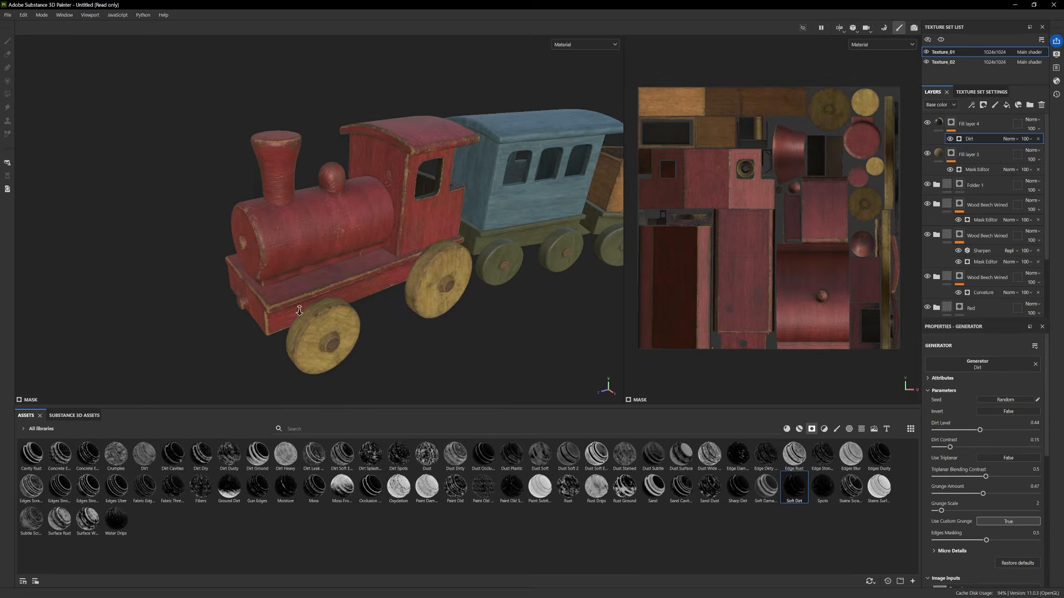
{"action": "middle_click_drag", "start_coordinate": [418, 268], "coordinate": [370, 280], "text": "alt"}
{"action": "left_click_drag", "start_coordinate": [370, 280], "coordinate": [369, 278], "text": "alt"}
{"action": "scroll", "coordinate": [421, 281], "scroll_direction": "up", "scroll_amount": 3}
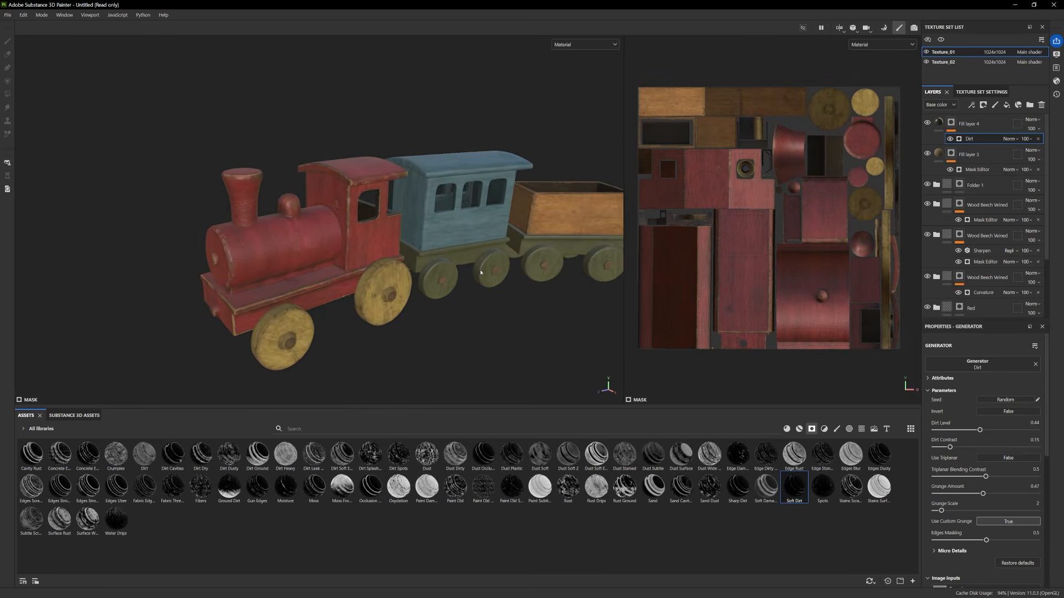
Set the Dirt generator's Grunge Amount to 0.09 and compare the train with Fill layer 4 hidden and shown
{"action": "left_click_drag", "start_coordinate": [983, 494], "coordinate": [952, 495]}
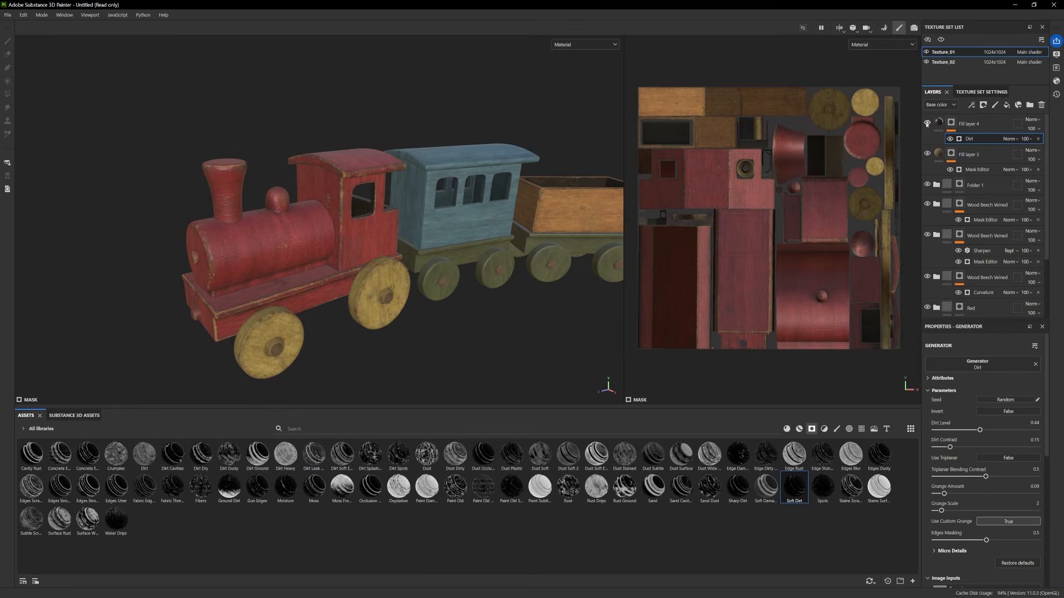
{"action": "left_click_drag", "start_coordinate": [422, 260], "coordinate": [477, 321], "text": "alt"}
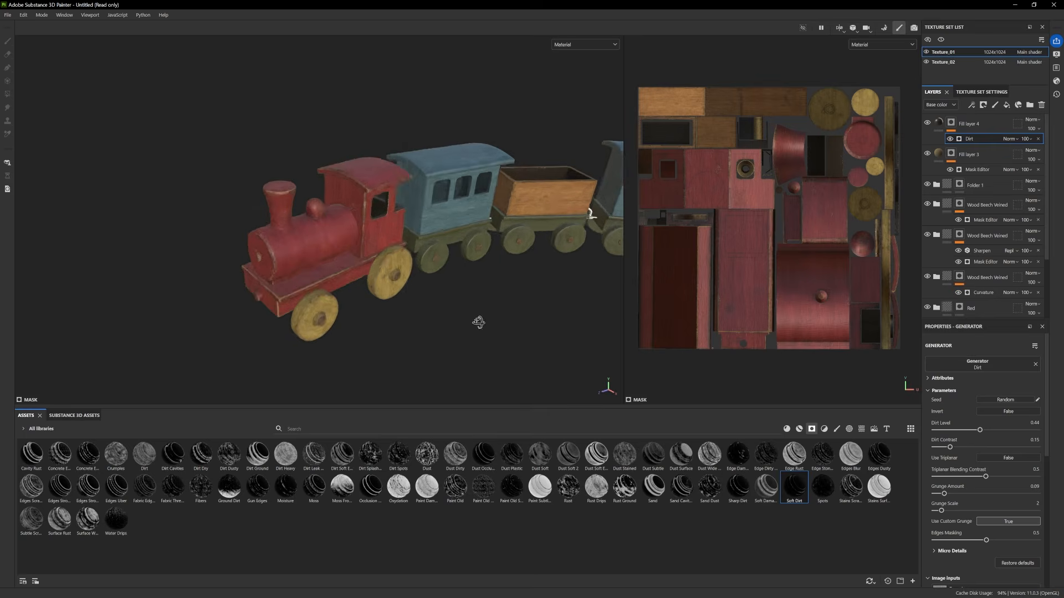
{"action": "right_click_drag", "start_coordinate": [478, 322], "coordinate": [430, 300], "text": "alt"}
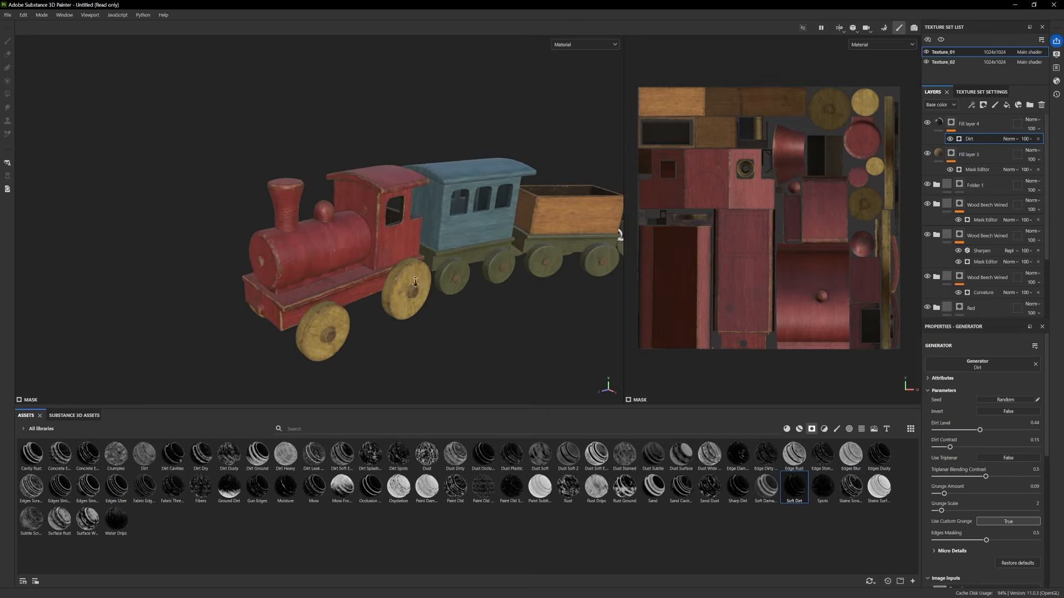
{"action": "left_click", "coordinate": [928, 123]}
Replace Fill layer 4's Dirt generator with the Paint Old smart mask, setting Curvature to 0.31 and Global Balance to 0.4
{"action": "left_click", "coordinate": [1039, 140]}
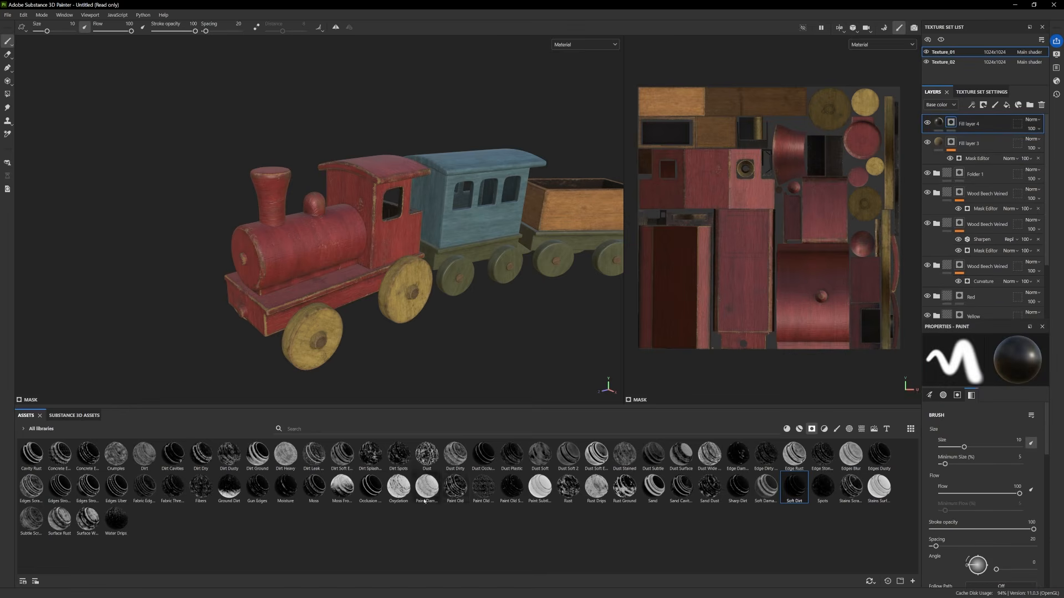
{"action": "mouse_move", "coordinate": [455, 488]}
{"action": "left_mouse_down"}
{"action": "mouse_move", "coordinate": [831, 194]}
{"action": "mouse_move", "coordinate": [949, 124]}
{"action": "left_mouse_up"}
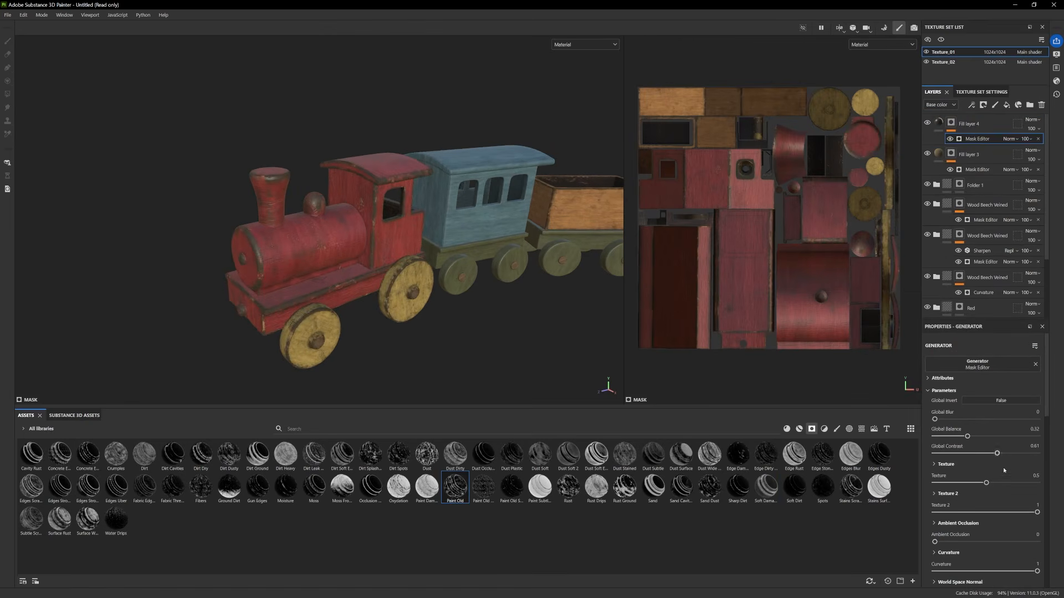
{"action": "left_click_drag", "start_coordinate": [983, 572], "coordinate": [966, 572]}
{"action": "left_click_drag", "start_coordinate": [985, 437], "coordinate": [987, 437]}
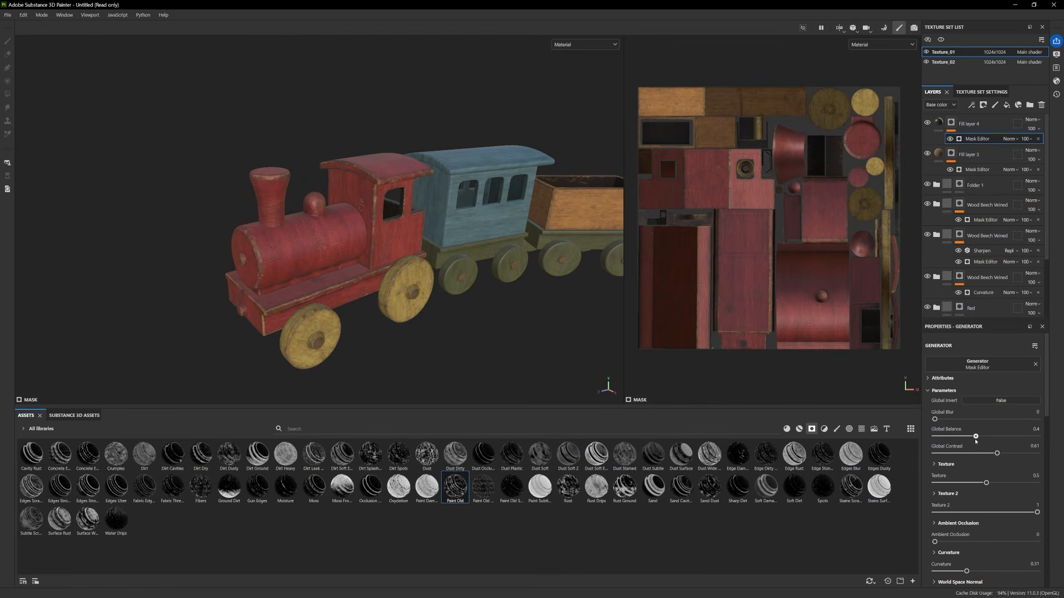
Hide Fill layer 4 to check the train without it and expand the Red folder
{"action": "left_click_drag", "start_coordinate": [366, 346], "coordinate": [294, 273], "text": "alt"}
{"action": "scroll", "coordinate": [293, 273], "scroll_direction": "up", "scroll_amount": 2}
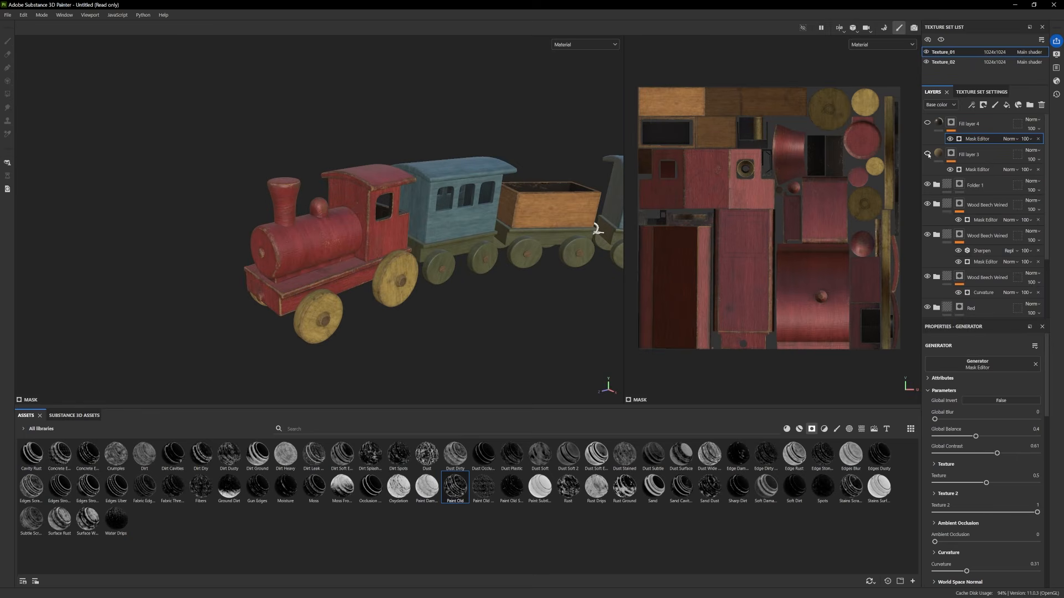
{"action": "scroll", "coordinate": [940, 269], "scroll_direction": "down", "scroll_amount": 1}
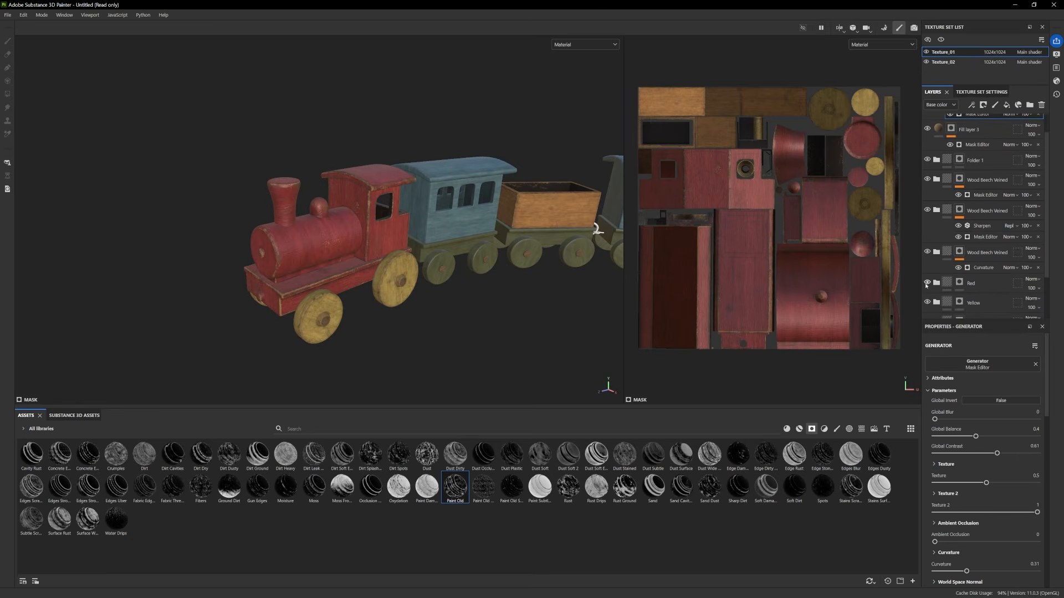
{"action": "left_click", "coordinate": [927, 284]}
{"action": "left_click", "coordinate": [927, 283]}
{"action": "scroll", "coordinate": [962, 273], "scroll_direction": "down", "scroll_amount": 4}
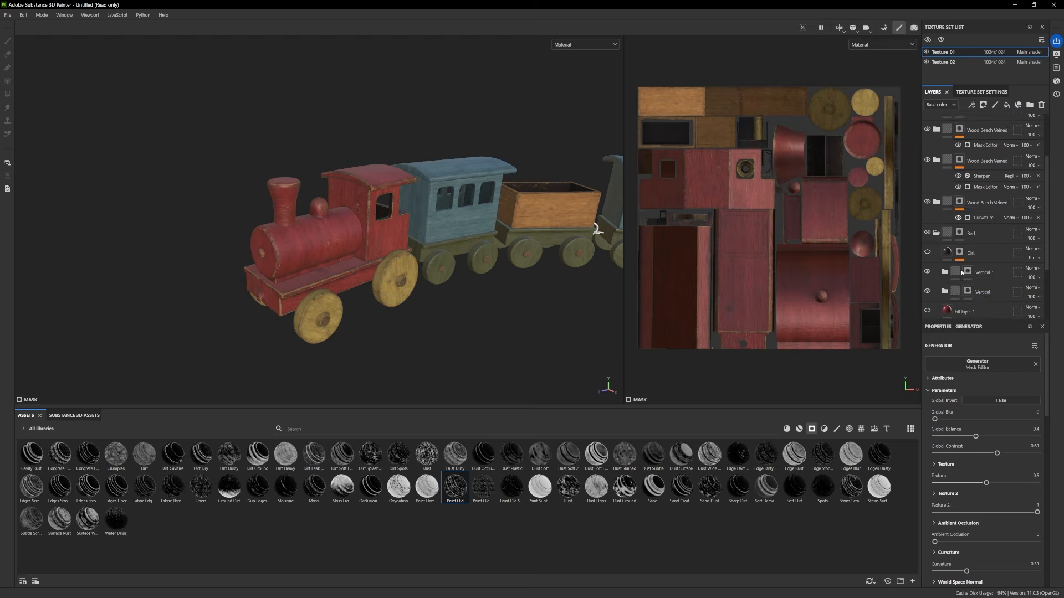
Toggle the visibility of the Vertical and Vertical 1 folders inside Red to see which locomotive parts each one covers
{"action": "scroll", "coordinate": [962, 273], "scroll_direction": "down", "scroll_amount": 2}
{"action": "left_click", "coordinate": [936, 256]}
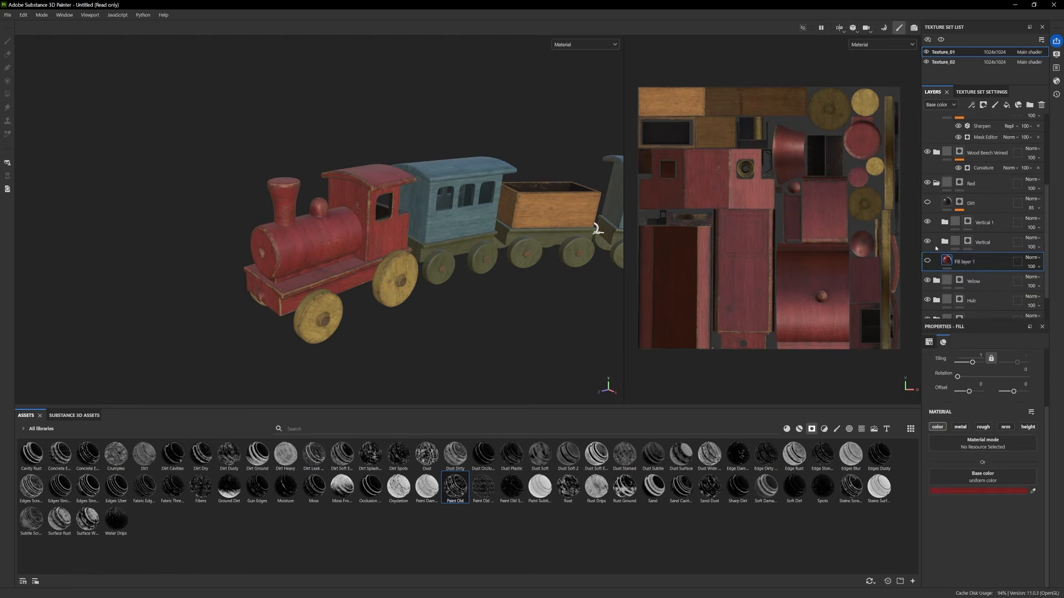
{"action": "scroll", "coordinate": [945, 248], "scroll_direction": "down", "scroll_amount": 1}
{"action": "scroll", "coordinate": [965, 249], "scroll_direction": "up", "scroll_amount": 1}
{"action": "left_click", "coordinate": [927, 241]}
{"action": "left_click", "coordinate": [927, 241]}
{"action": "left_click", "coordinate": [927, 222]}
{"action": "left_click", "coordinate": [927, 222]}
Set Grunge 02 Opacity to 0 on the Base Wood layer in the Vertical 1 folder
{"action": "left_click", "coordinate": [945, 222]}
{"action": "scroll", "coordinate": [937, 222], "scroll_direction": "down", "scroll_amount": 1}
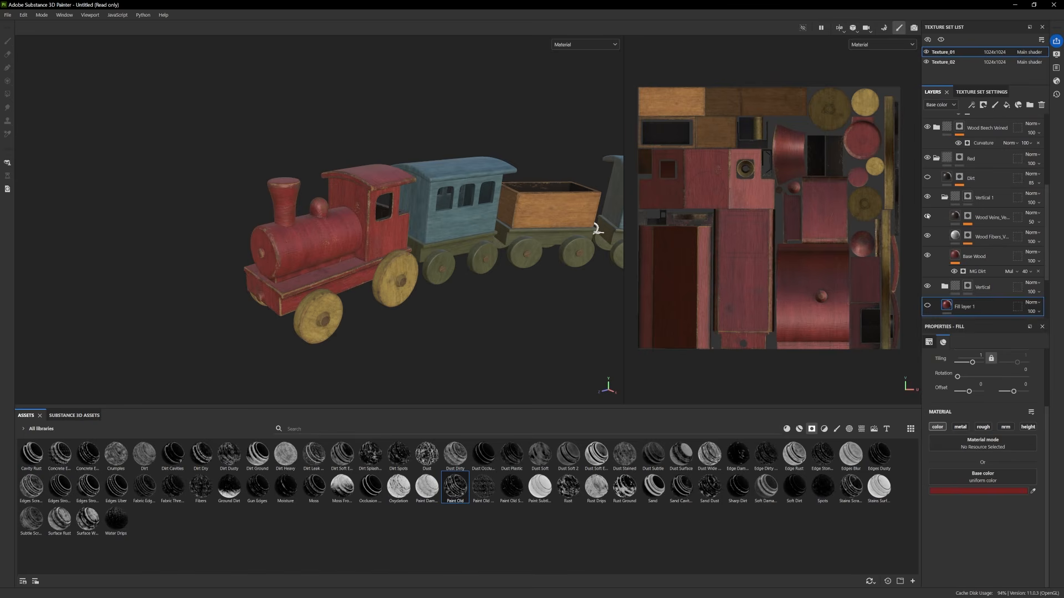
{"action": "left_click", "coordinate": [928, 256]}
{"action": "left_click", "coordinate": [928, 256]}
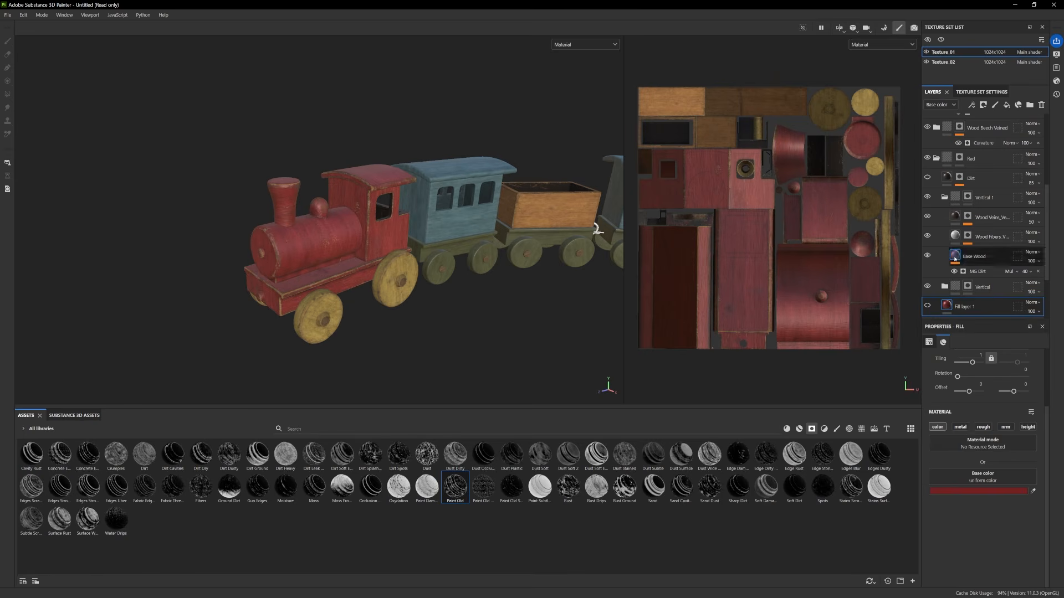
{"action": "left_click", "coordinate": [975, 257]}
{"action": "scroll", "coordinate": [991, 514], "scroll_direction": "down", "scroll_amount": 2}
{"action": "left_click", "coordinate": [991, 515]}
{"action": "scroll", "coordinate": [992, 507], "scroll_direction": "down", "scroll_amount": 2}
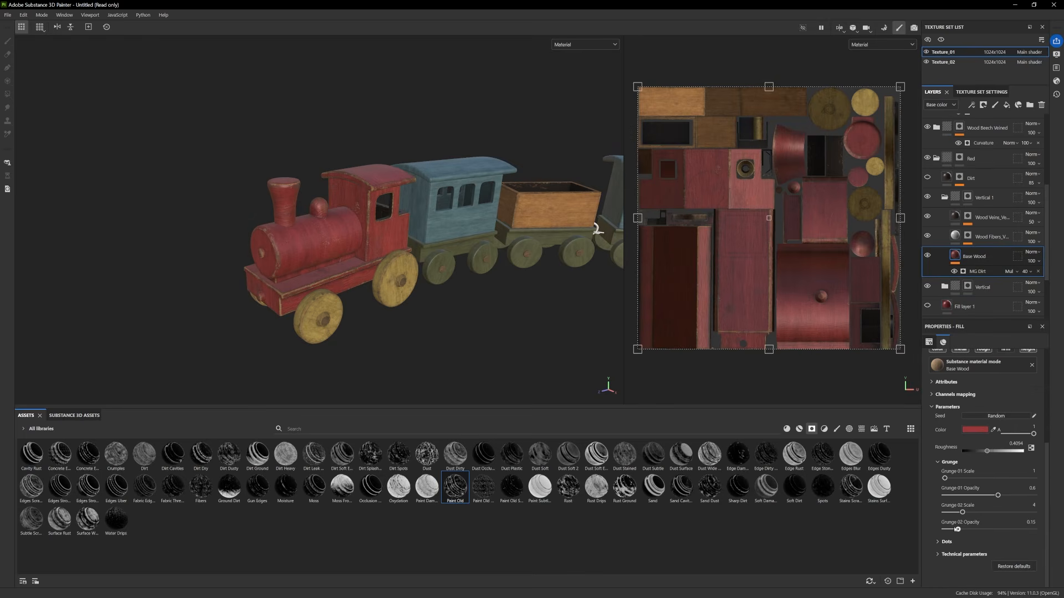
{"action": "mouse_move", "coordinate": [945, 529]}
{"action": "left_mouse_down"}
{"action": "mouse_move", "coordinate": [990, 530]}
{"action": "mouse_move", "coordinate": [945, 529]}
{"action": "left_mouse_up"}
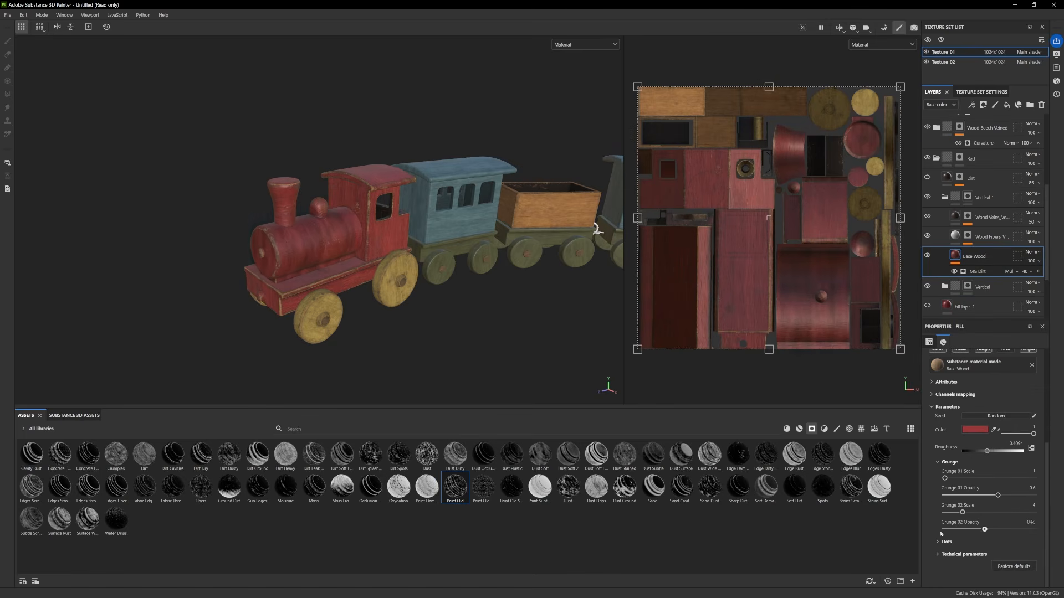
{"action": "mouse_move", "coordinate": [406, 331]}
{"action": "left_mouse_down", "text": "alt"}
{"action": "mouse_move", "coordinate": [443, 332]}
{"action": "mouse_move", "coordinate": [420, 333]}
{"action": "mouse_move", "coordinate": [380, 304]}
{"action": "mouse_move", "coordinate": [411, 326]}
{"action": "left_mouse_up", "text": "alt"}
Set Grunge 02 Opacity to 0 on the Base Wood layer in the Vertical folder and check the locomotive
{"action": "left_click", "coordinate": [927, 176]}
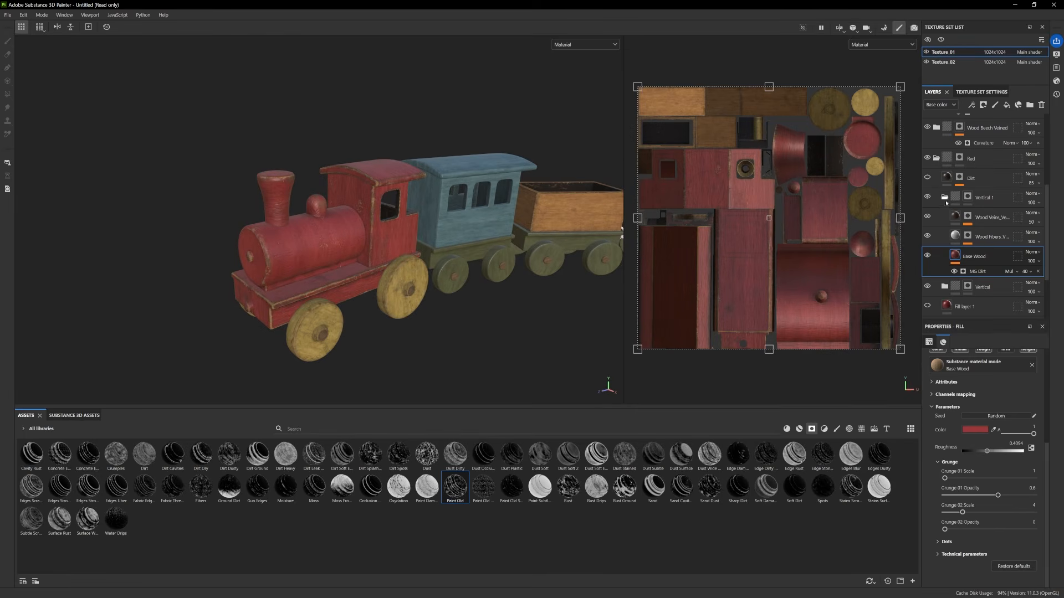
{"action": "left_click", "coordinate": [944, 198]}
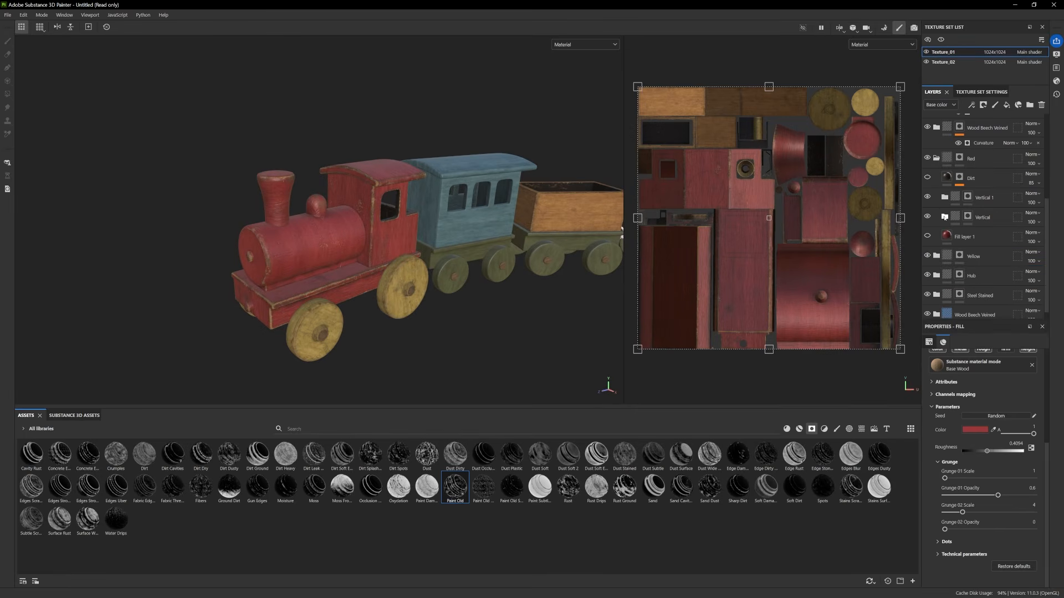
{"action": "left_click", "coordinate": [945, 217]}
{"action": "left_click", "coordinate": [957, 462]}
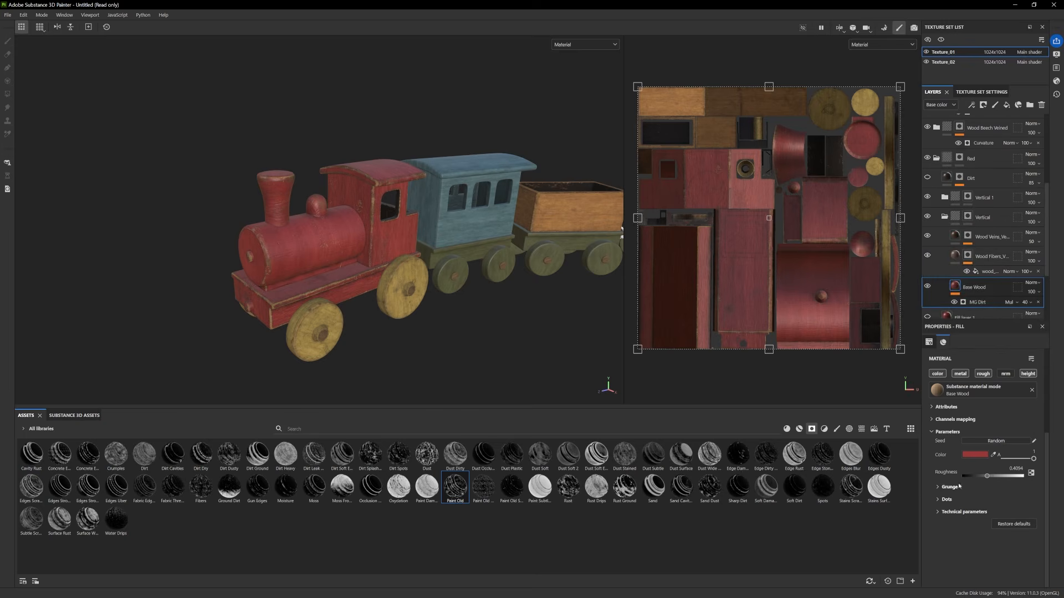
{"action": "left_click", "coordinate": [951, 487]}
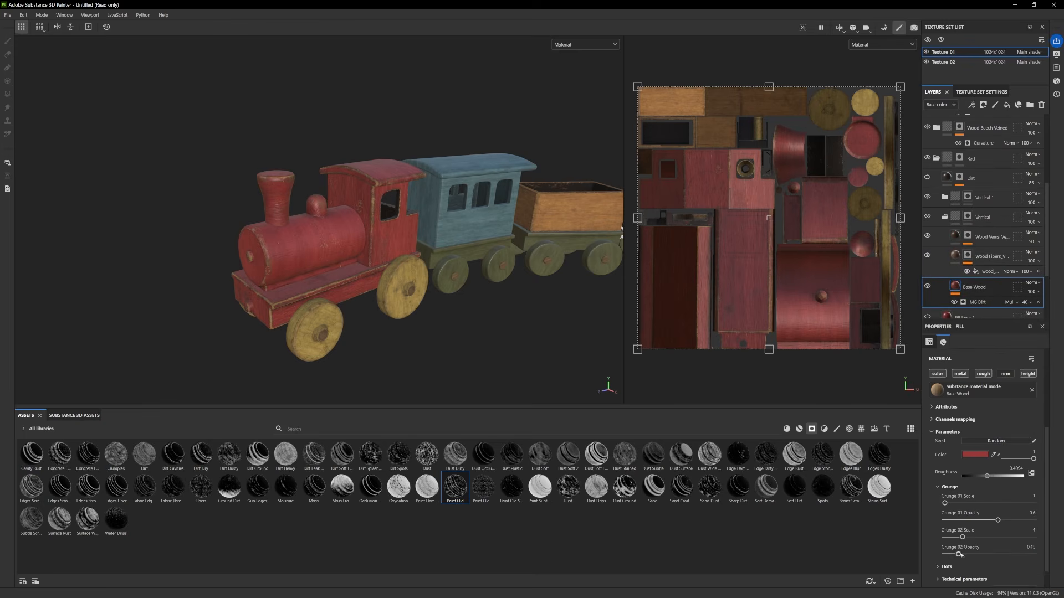
{"action": "left_click_drag", "start_coordinate": [532, 260], "coordinate": [422, 308], "text": "alt"}
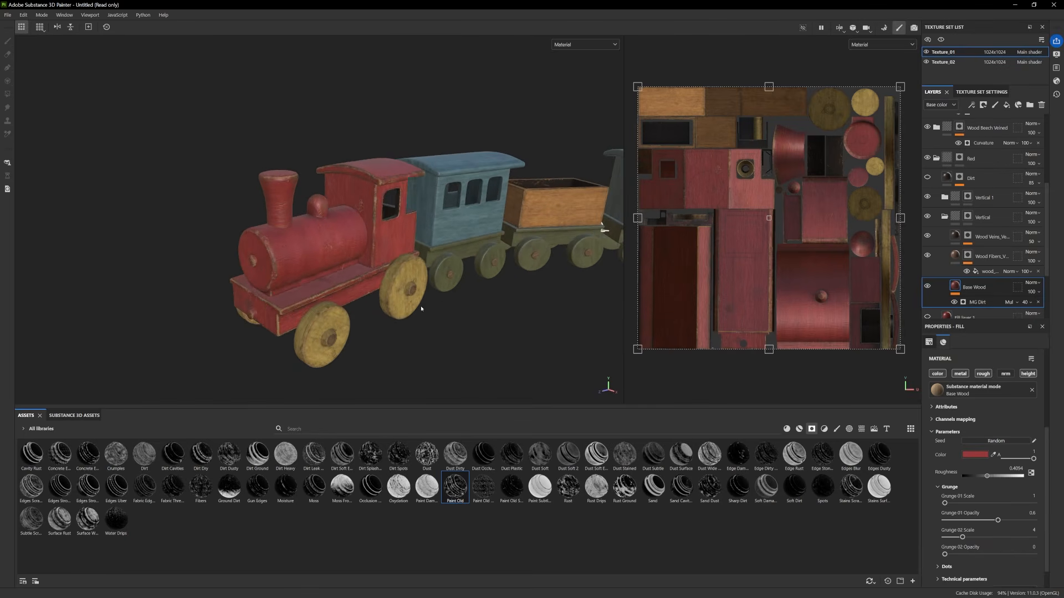
{"action": "left_click_drag", "start_coordinate": [369, 288], "coordinate": [399, 294], "text": "alt"}
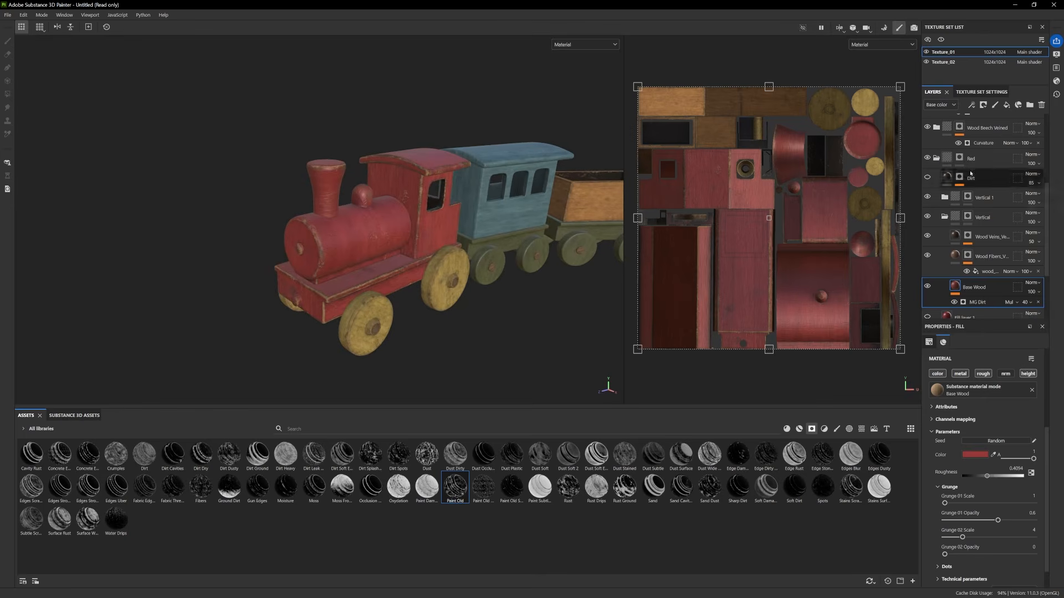
Add a fill layer above Fill layer 4, compare the train with it hidden and shown, and make its base color nearly black
{"action": "scroll", "coordinate": [942, 155], "scroll_direction": "up", "scroll_amount": 5}
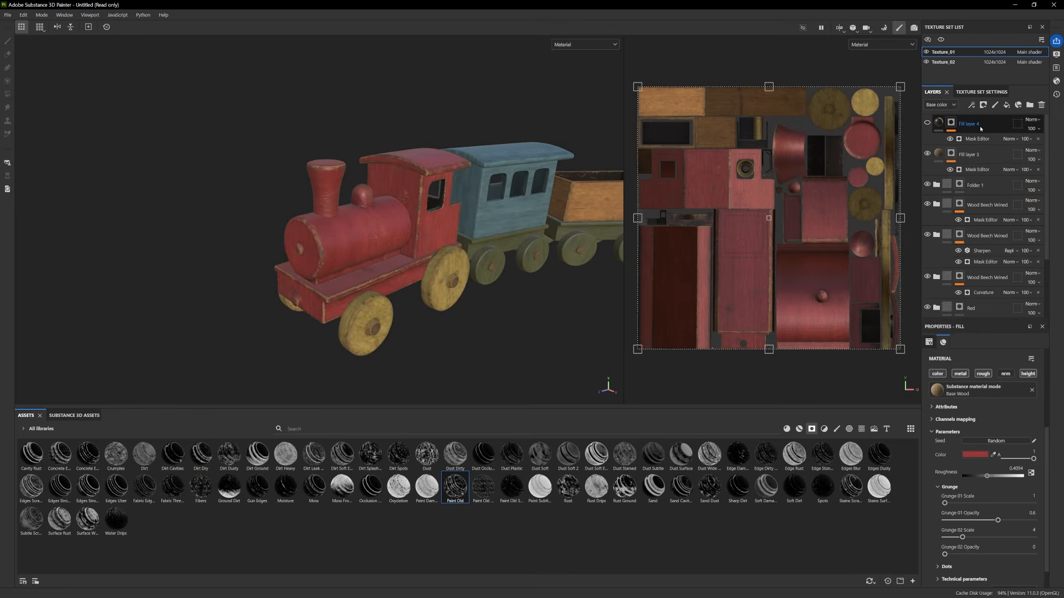
{"action": "left_click", "coordinate": [969, 123]}
{"action": "middle_click_drag", "start_coordinate": [416, 283], "coordinate": [370, 278], "text": "alt"}
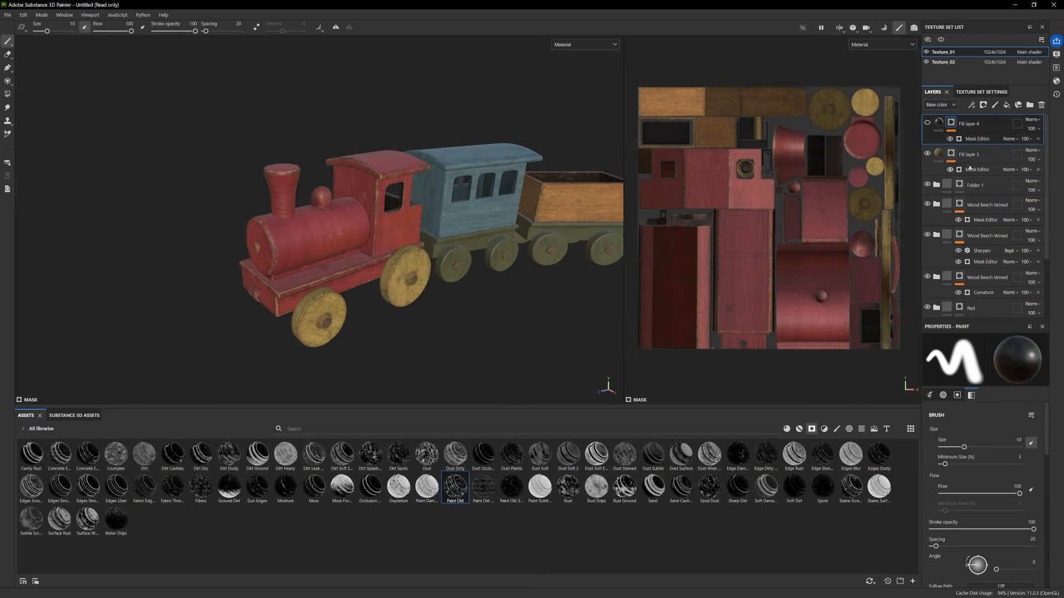
{"action": "left_click", "coordinate": [1006, 105]}
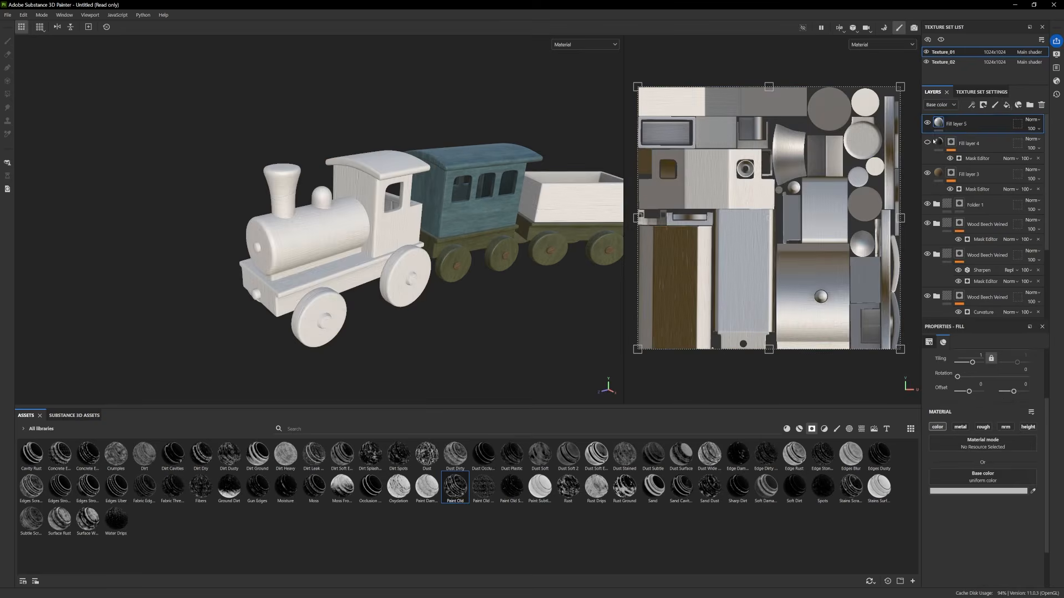
{"action": "left_click", "coordinate": [928, 123]}
{"action": "left_click", "coordinate": [928, 123]}
{"action": "left_click", "coordinate": [928, 123]}
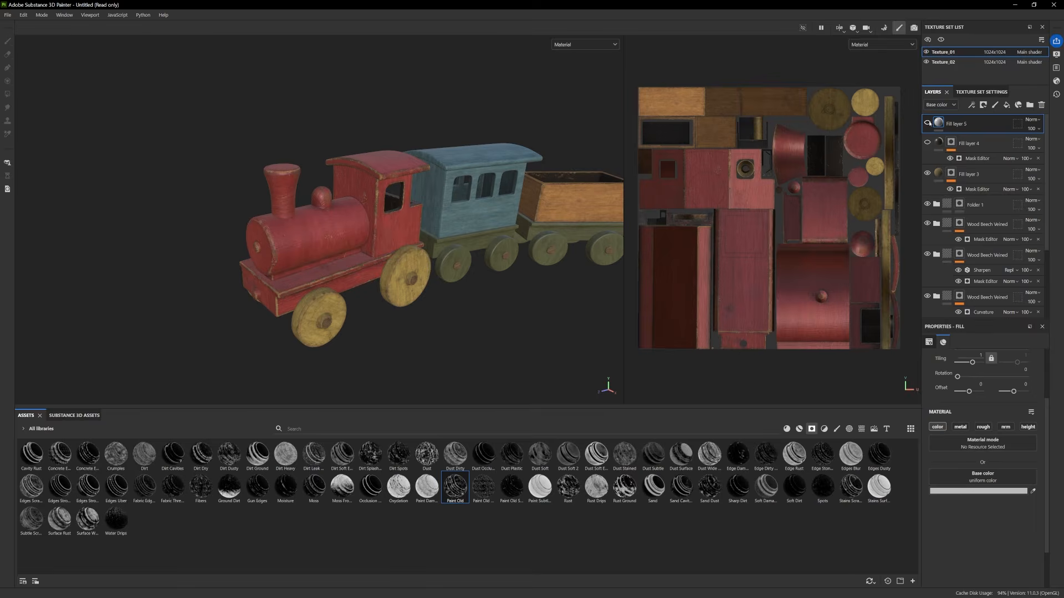
{"action": "left_click", "coordinate": [927, 123]}
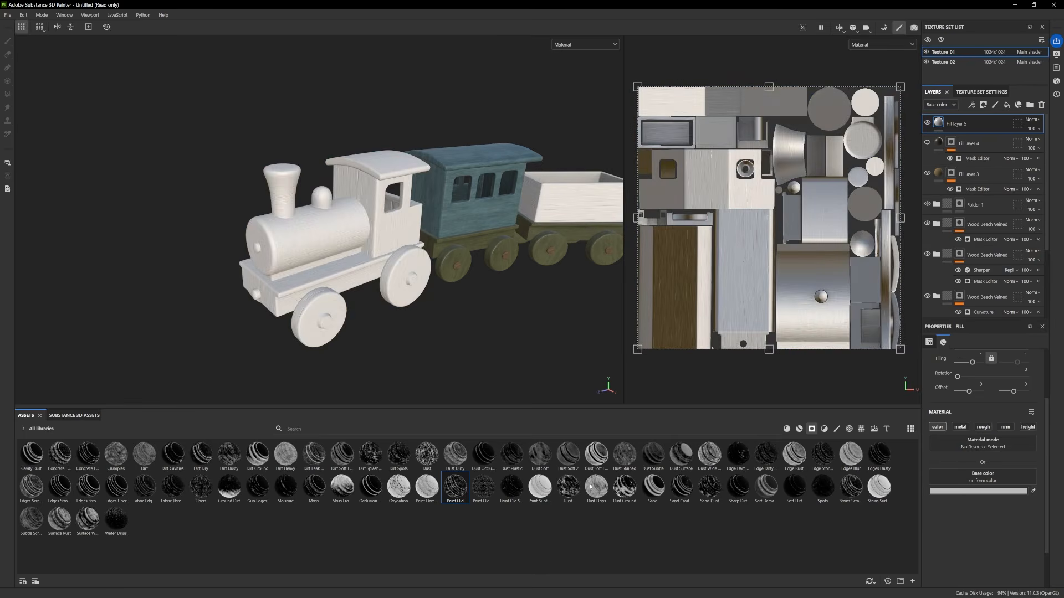
{"action": "left_click", "coordinate": [959, 491]}
{"action": "left_click", "coordinate": [726, 469]}
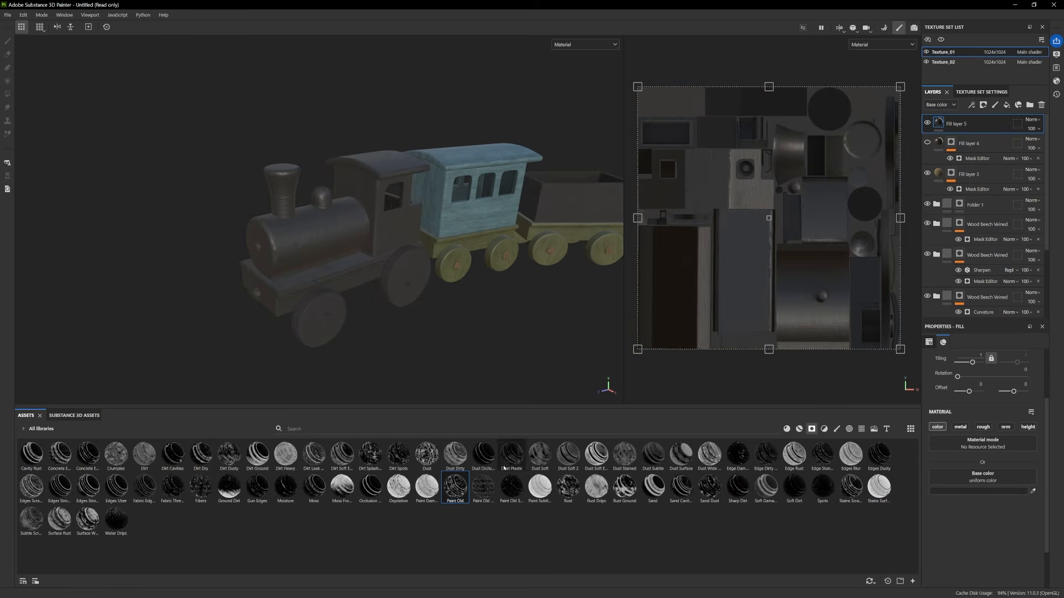
Try the Dust Occlusion smart mask on Fill layer 5 with an adjusted Dirt Level, and remove its Dirt generator
{"action": "left_click_drag", "start_coordinate": [483, 456], "coordinate": [951, 126]}
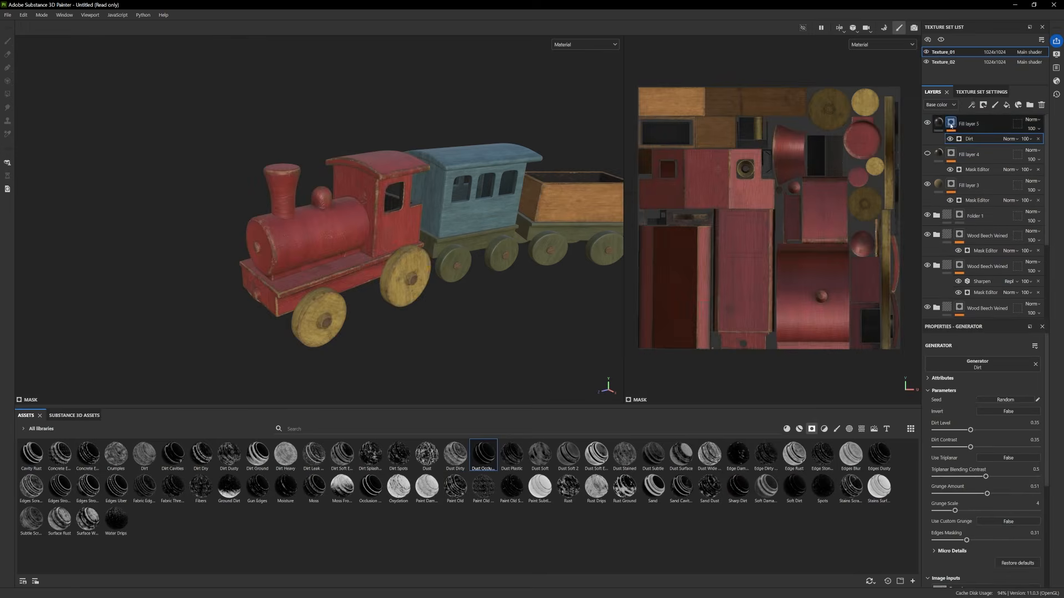
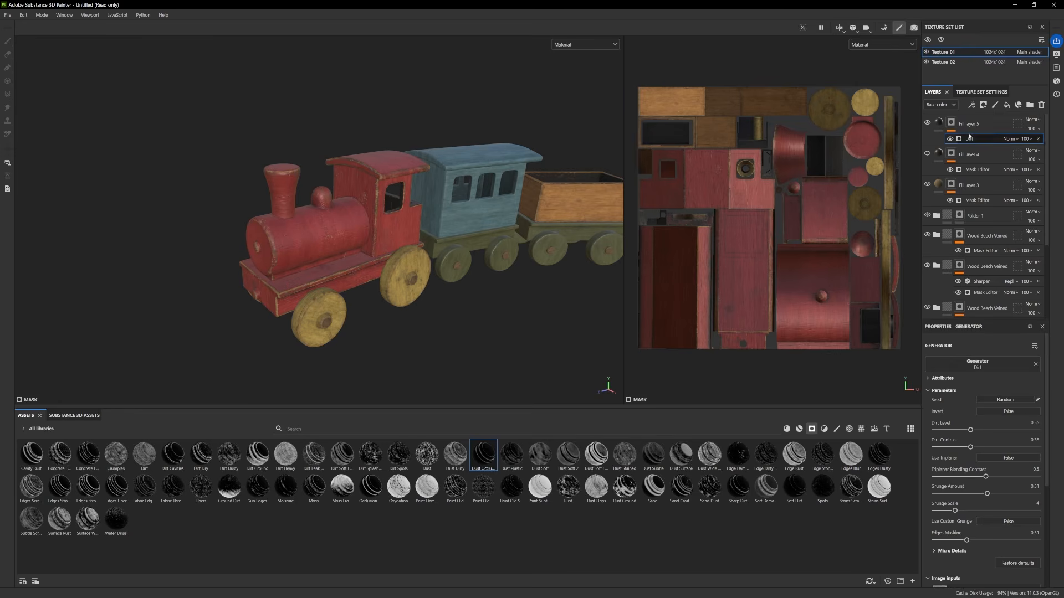
{"action": "left_click_drag", "start_coordinate": [981, 430], "coordinate": [970, 430]}
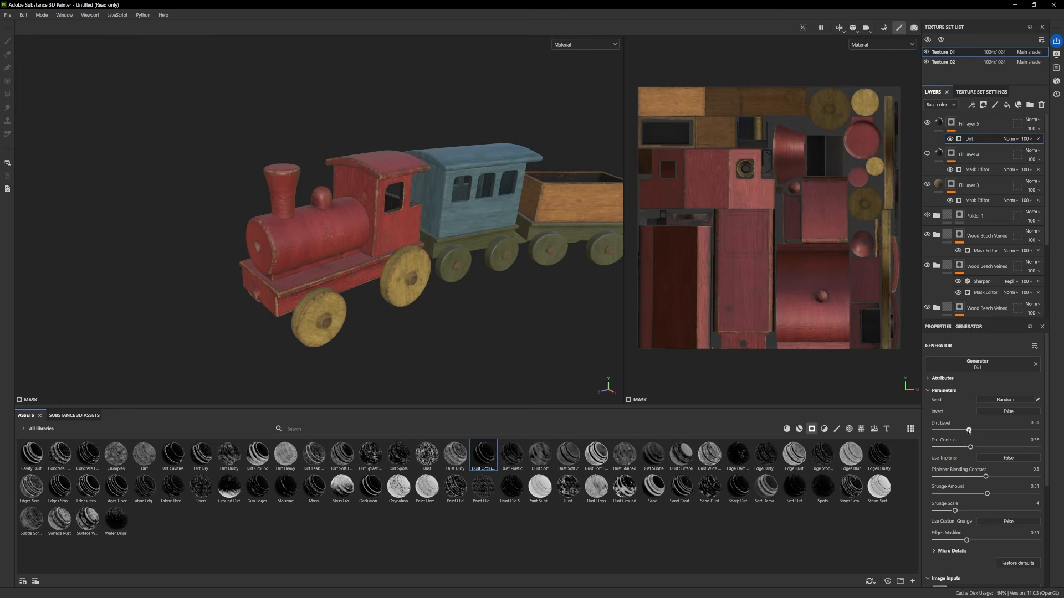
{"action": "left_click", "coordinate": [1039, 140]}
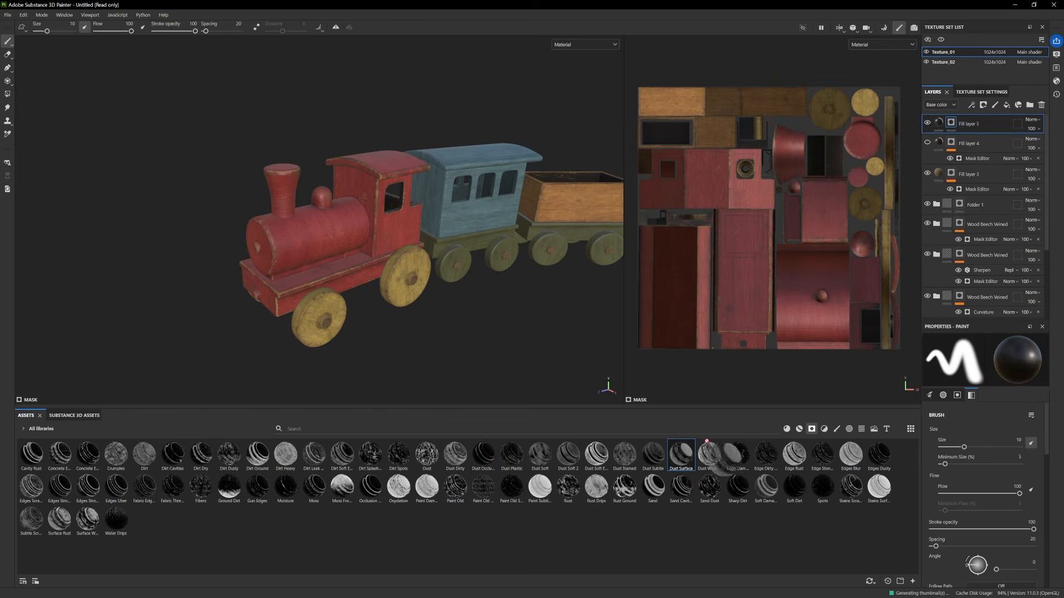
Apply the Dust Surface smart mask to Fill layer 5, setting its generator's Invert to False and Level to 0.1
{"action": "left_click_drag", "start_coordinate": [681, 455], "coordinate": [946, 124]}
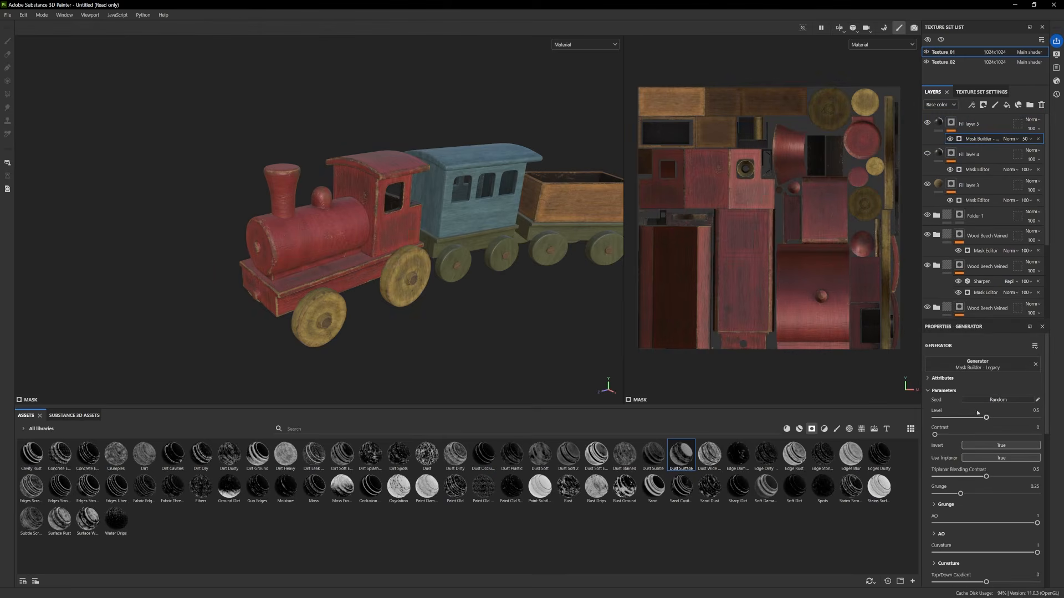
{"action": "mouse_move", "coordinate": [986, 417]}
{"action": "left_mouse_down"}
{"action": "mouse_move", "coordinate": [962, 419]}
{"action": "mouse_move", "coordinate": [995, 418]}
{"action": "left_mouse_up"}
{"action": "left_click", "coordinate": [992, 446]}
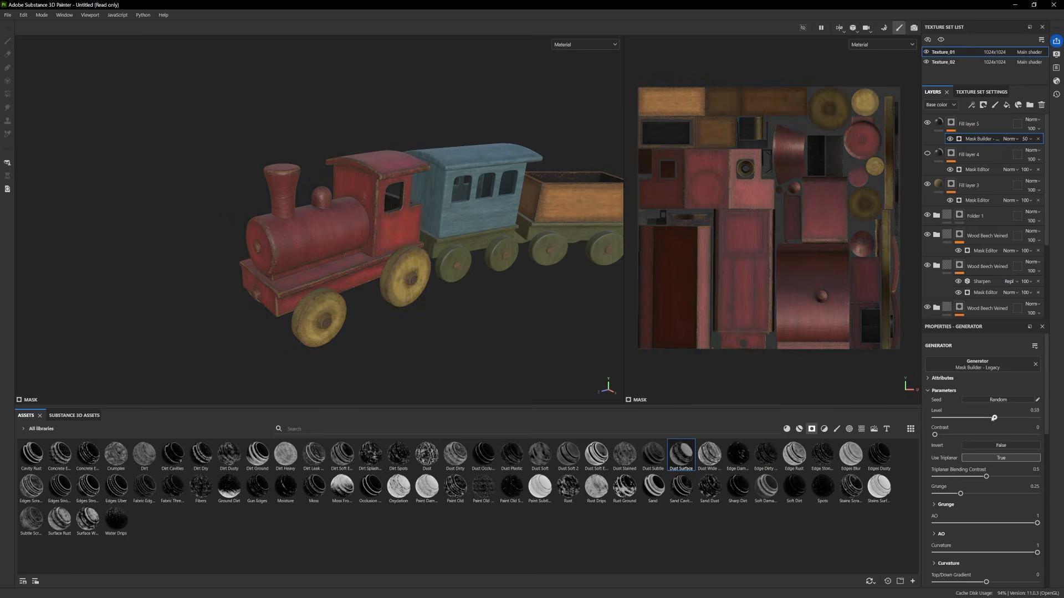
{"action": "mouse_move", "coordinate": [994, 418]}
{"action": "left_mouse_down"}
{"action": "mouse_move", "coordinate": [921, 421]}
{"action": "mouse_move", "coordinate": [940, 424]}
{"action": "left_mouse_up"}
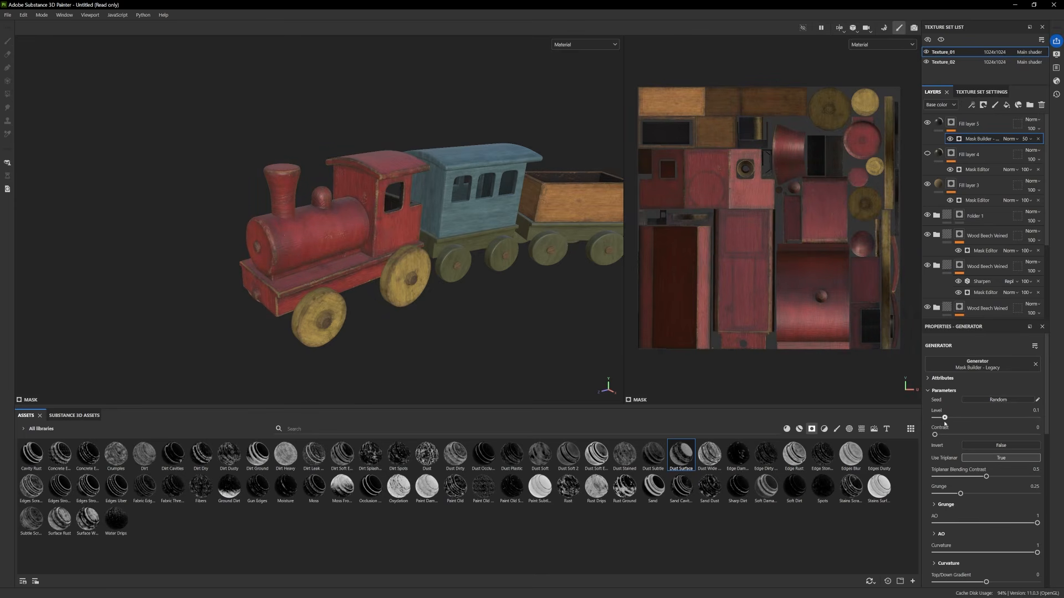
Set the Mask Builder's Triplanar Blending Contrast to 0.31, Grunge to 0.21 and Curvature to 0.71
{"action": "mouse_move", "coordinate": [960, 493]}
{"action": "left_mouse_down"}
{"action": "mouse_move", "coordinate": [944, 494]}
{"action": "mouse_move", "coordinate": [966, 477]}
{"action": "left_mouse_up"}
{"action": "scroll", "coordinate": [969, 509], "scroll_direction": "down", "scroll_amount": 1}
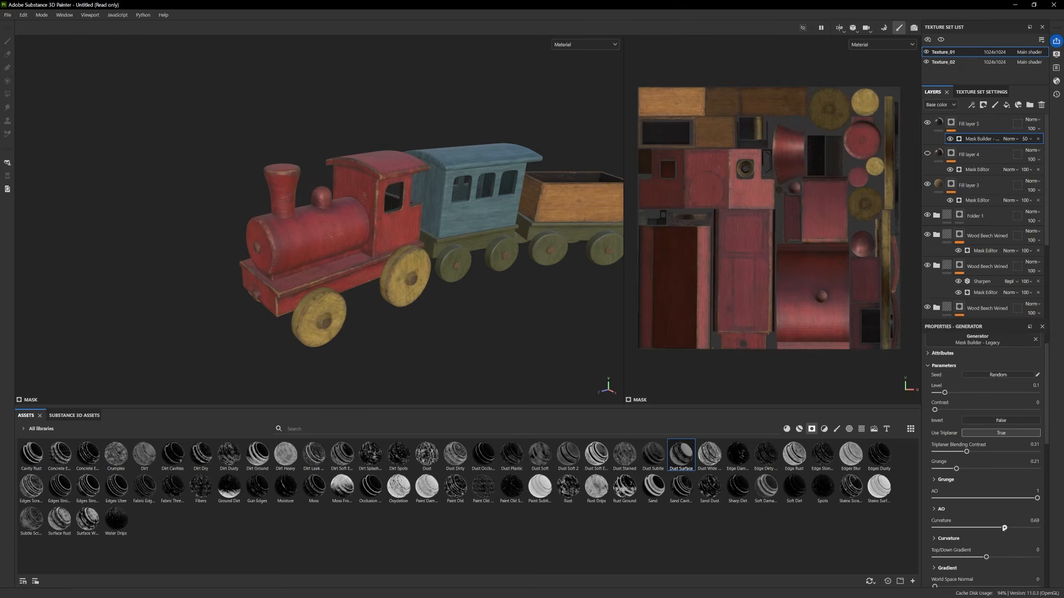
{"action": "mouse_move", "coordinate": [1004, 528]}
{"action": "left_mouse_down"}
{"action": "mouse_move", "coordinate": [978, 528]}
{"action": "mouse_move", "coordinate": [1015, 528]}
{"action": "mouse_move", "coordinate": [1003, 528]}
{"action": "left_mouse_up"}
{"action": "scroll", "coordinate": [960, 411], "scroll_direction": "up", "scroll_amount": 1}
{"action": "scroll", "coordinate": [961, 509], "scroll_direction": "down", "scroll_amount": 4}
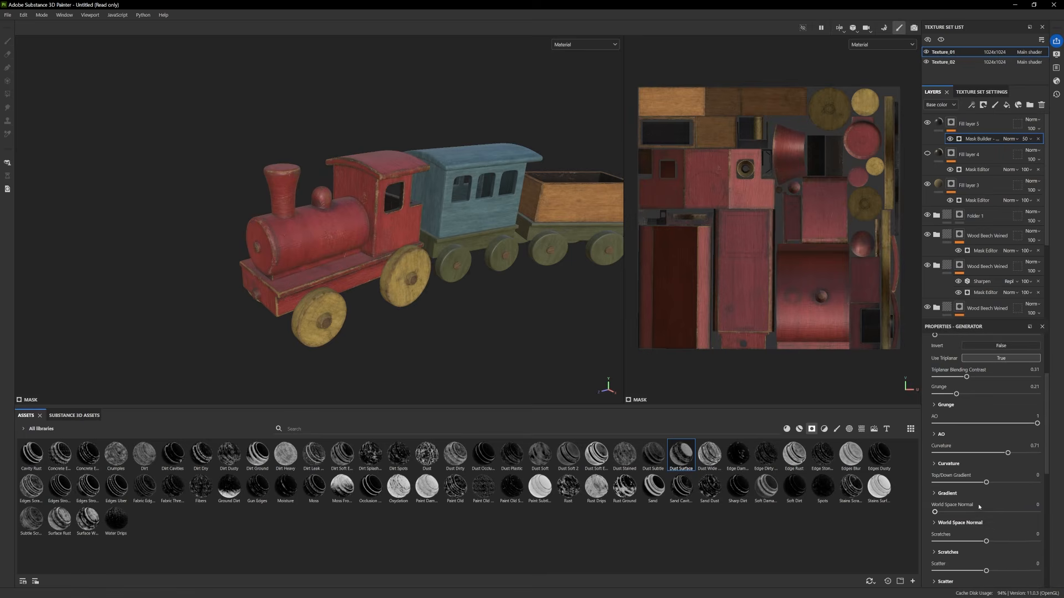
{"action": "scroll", "coordinate": [995, 528], "scroll_direction": "up", "scroll_amount": 4}
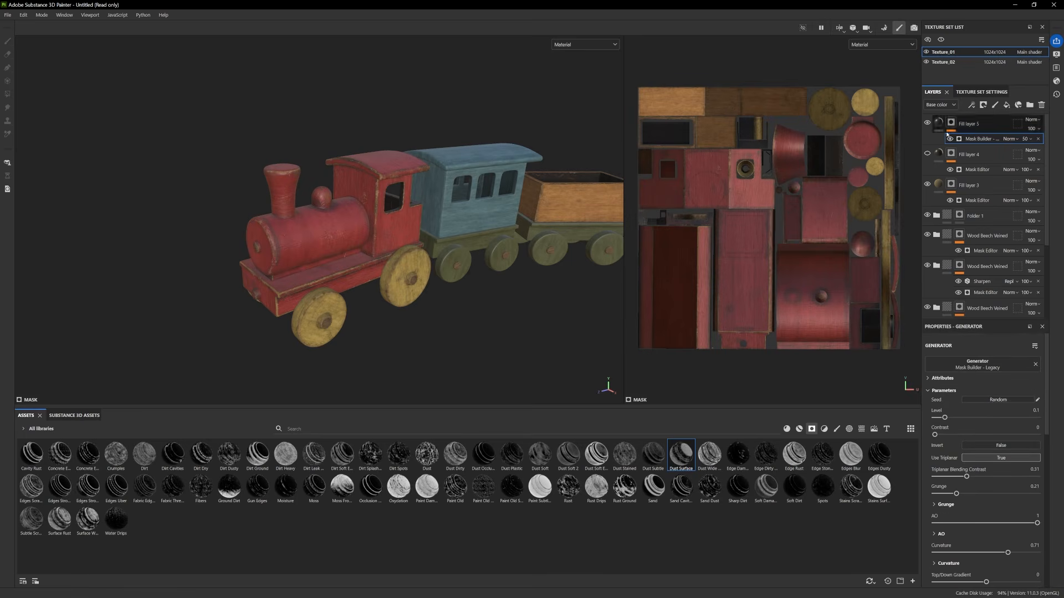
{"action": "left_click", "coordinate": [969, 125]}
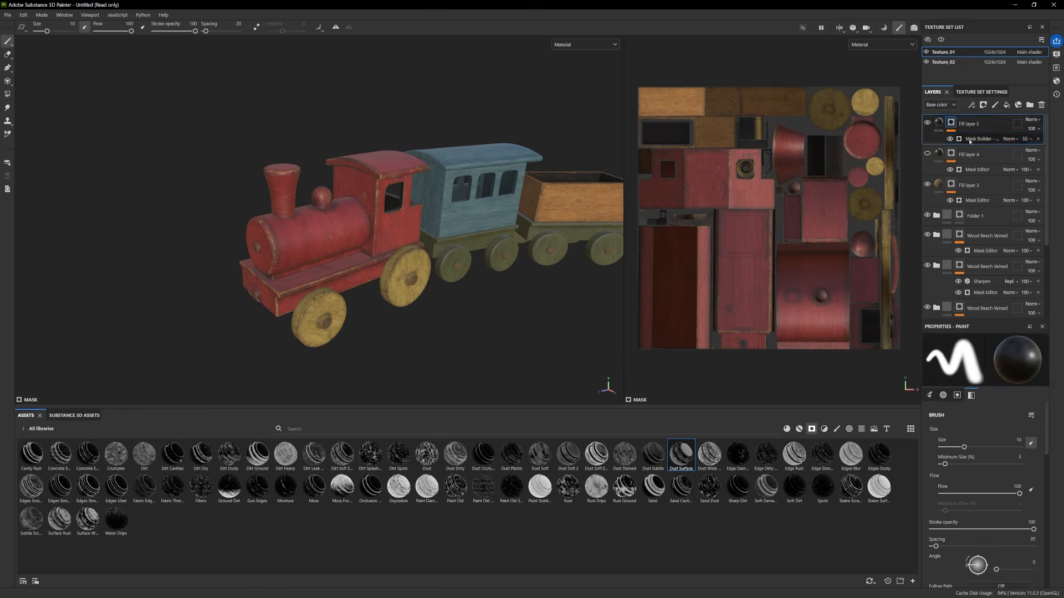
{"action": "left_click", "coordinate": [973, 140]}
{"action": "right_click", "coordinate": [973, 140]}
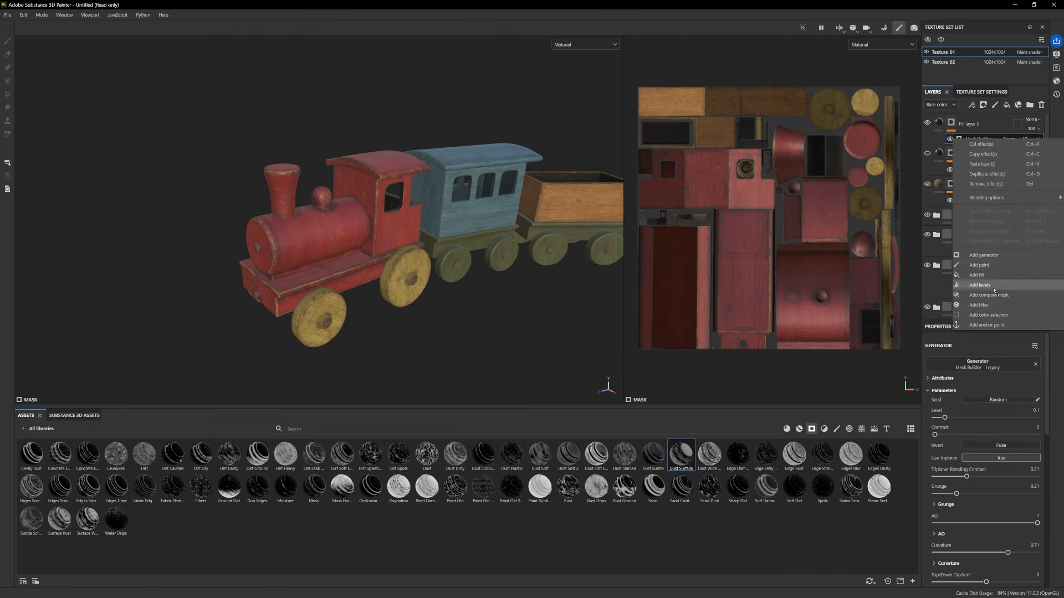
{"action": "left_click", "coordinate": [979, 285]}
{"action": "key", "text": "ctrl+z"}
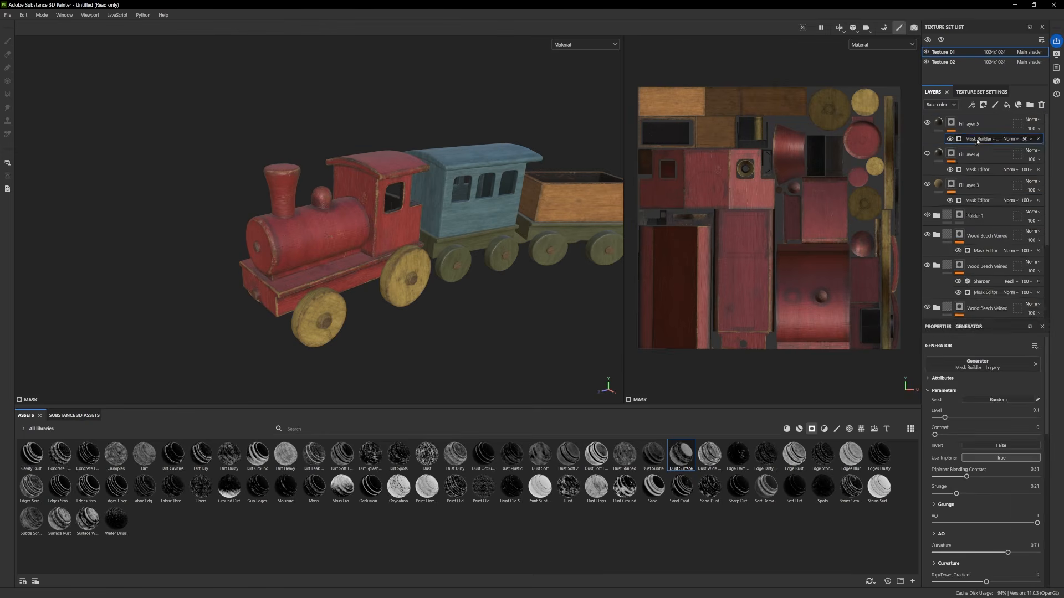
Add a Blur filter above the Mask Builder generator in Fill layer 5's mask
{"action": "right_click", "coordinate": [1000, 139]}
{"action": "left_click", "coordinate": [993, 307]}
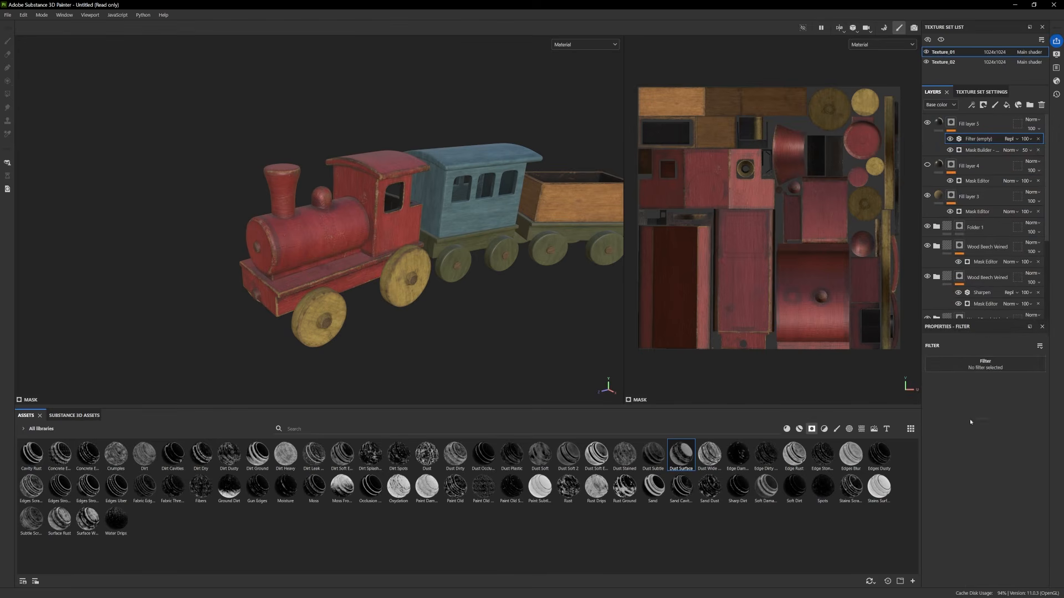
{"action": "left_click", "coordinate": [963, 364]}
{"action": "left_click", "coordinate": [955, 415]}
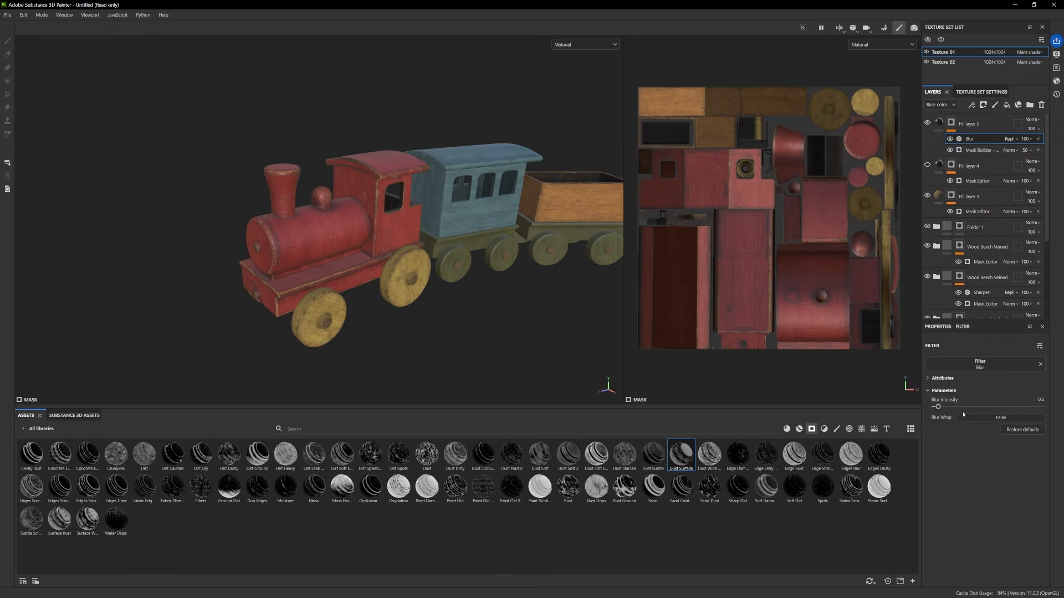
Set Fill layer 5's Blur Intensity to about 4.65, and its Mask Builder's Level to 0.16 and Curvature to 0.79
{"action": "left_click_drag", "start_coordinate": [948, 407], "coordinate": [966, 406]}
{"action": "middle_click_drag", "start_coordinate": [406, 308], "coordinate": [454, 327], "text": "alt"}
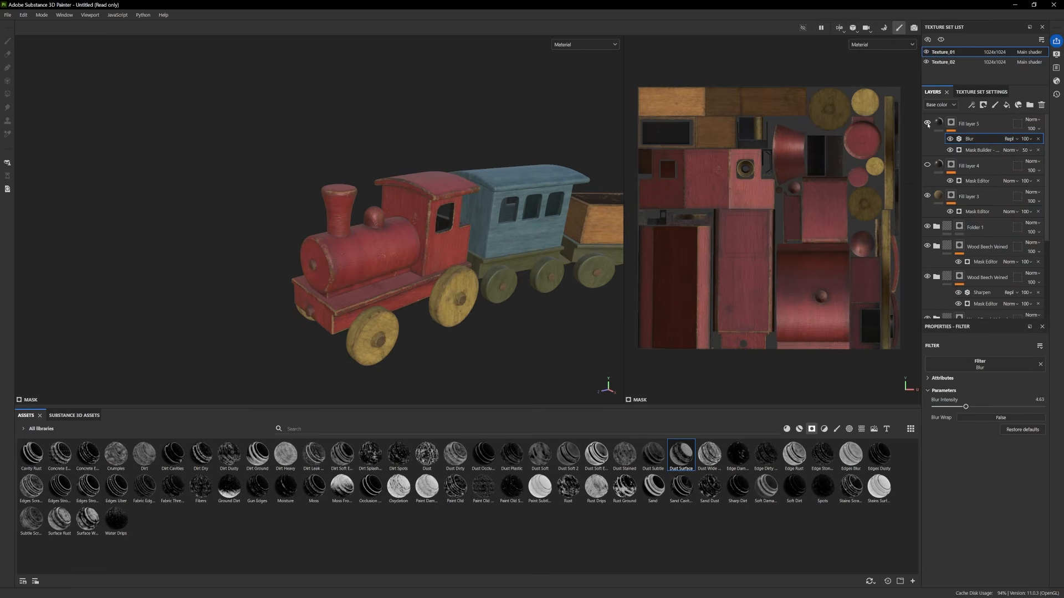
{"action": "left_click", "coordinate": [970, 150]}
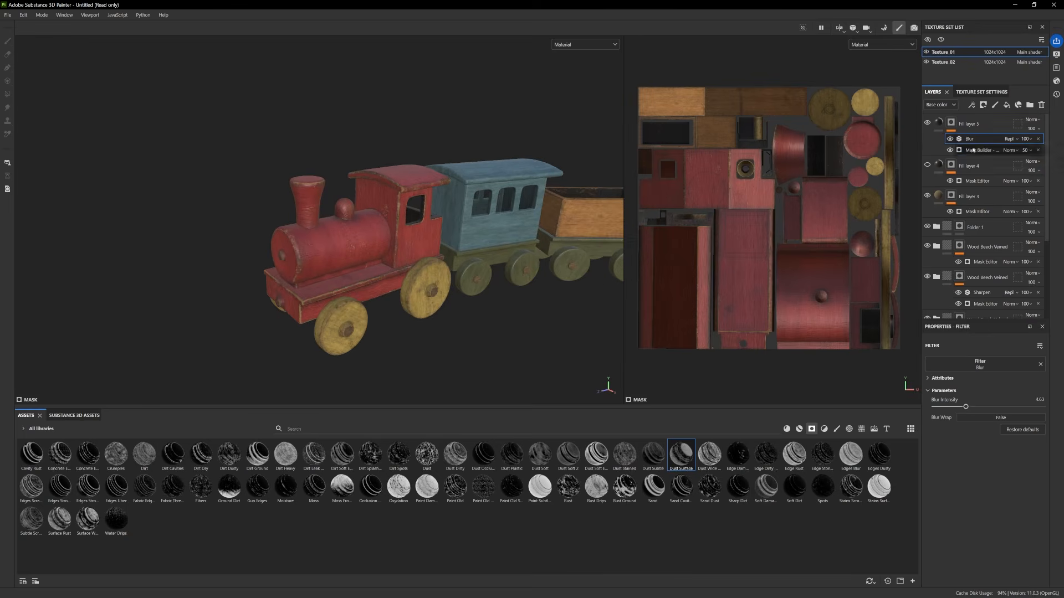
{"action": "mouse_move", "coordinate": [945, 419]}
{"action": "left_mouse_down"}
{"action": "mouse_move", "coordinate": [972, 420]}
{"action": "mouse_move", "coordinate": [961, 424]}
{"action": "left_mouse_up"}
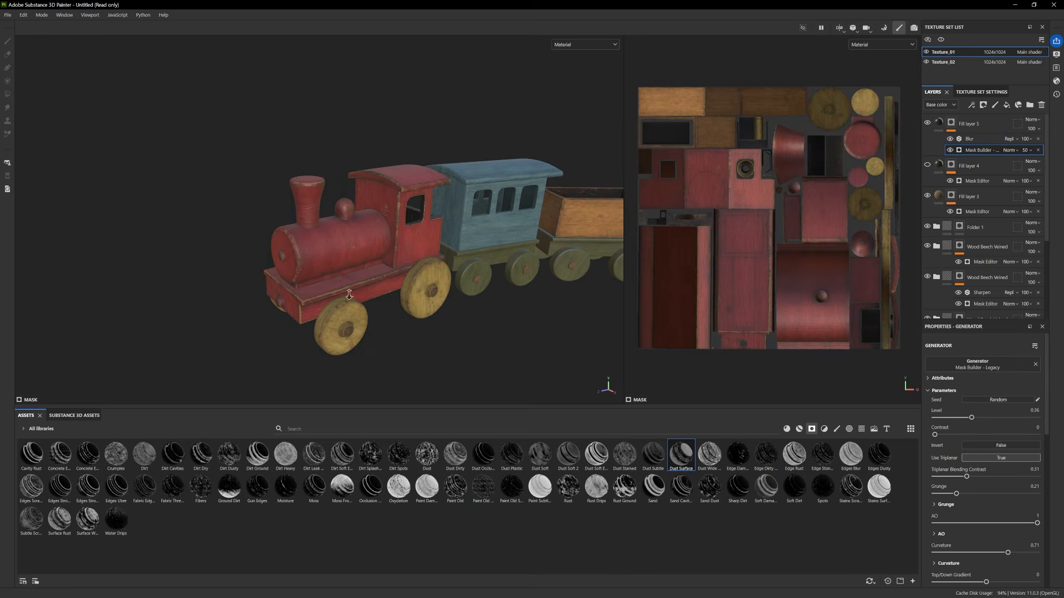
{"action": "right_click_drag", "start_coordinate": [349, 294], "coordinate": [507, 372], "text": "alt"}
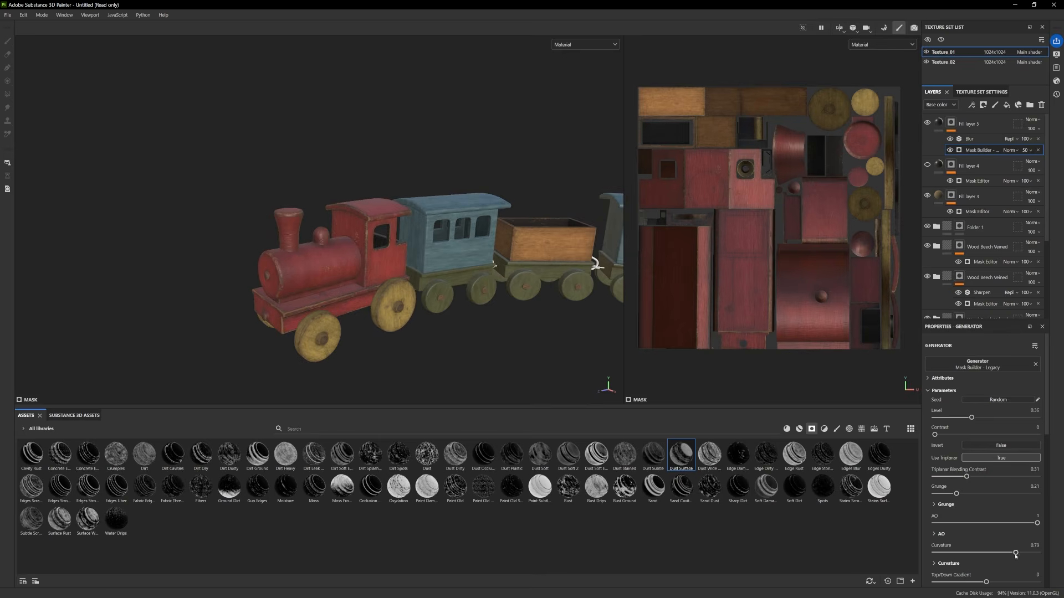
Compare the train with Fill layer 5 hidden and shown, and inspect the dust on the locomotive and wagons from several angles
{"action": "left_click", "coordinate": [928, 124]}
{"action": "left_click", "coordinate": [929, 124]}
{"action": "left_click", "coordinate": [929, 124]}
{"action": "left_click", "coordinate": [929, 124]}
{"action": "right_click_drag", "start_coordinate": [460, 313], "coordinate": [427, 266], "text": "alt"}
{"action": "left_click_drag", "start_coordinate": [426, 266], "coordinate": [413, 271], "text": "alt"}
{"action": "right_click_drag", "start_coordinate": [413, 271], "coordinate": [523, 385], "text": "alt"}
{"action": "middle_click_drag", "start_coordinate": [385, 354], "coordinate": [419, 356], "text": "alt"}
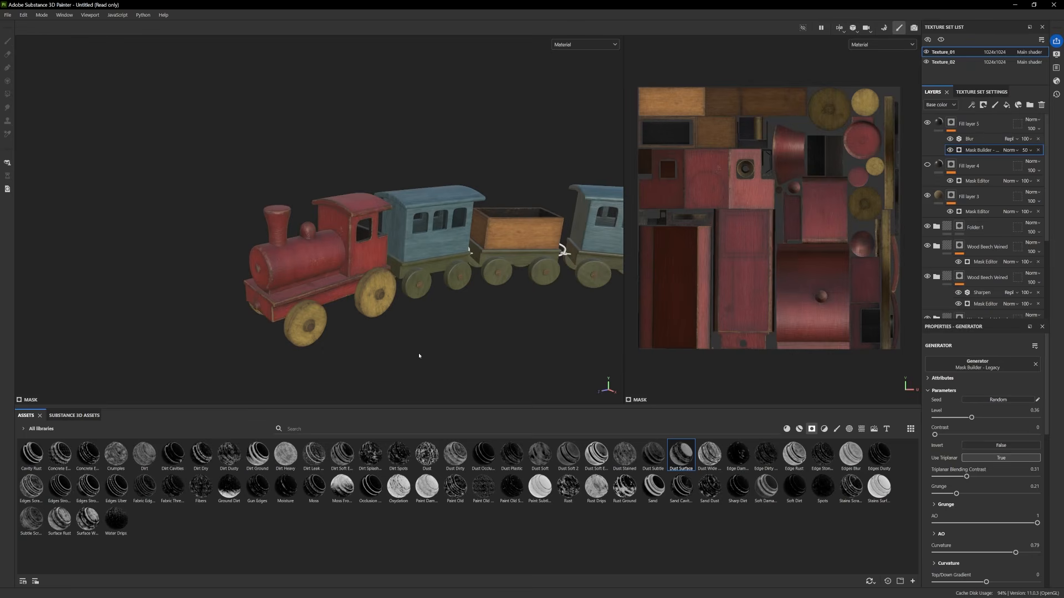
{"action": "left_click_drag", "start_coordinate": [373, 297], "coordinate": [443, 295], "text": "alt"}
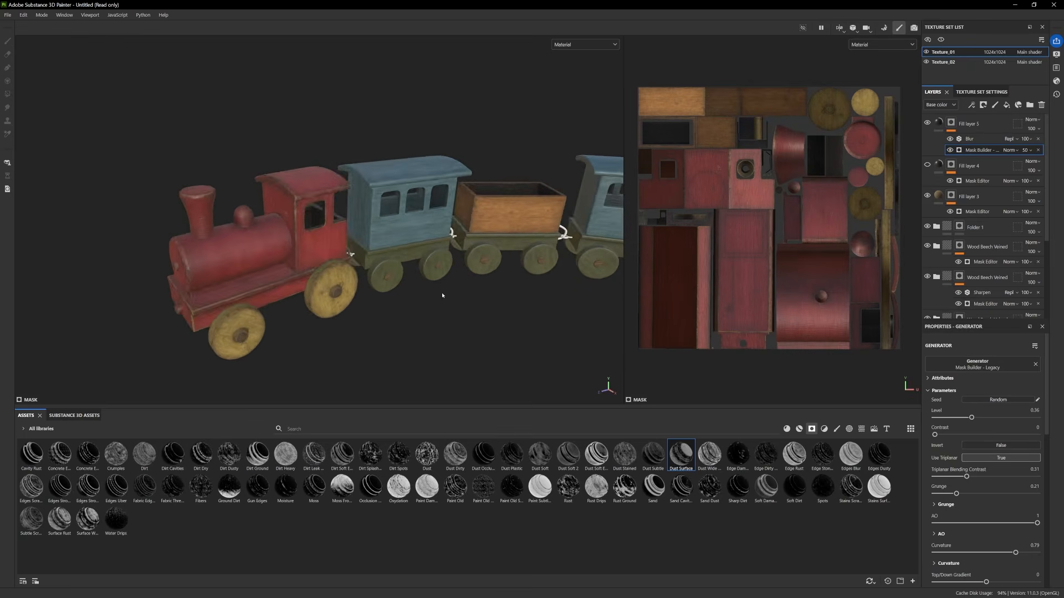
{"action": "mouse_move", "coordinate": [511, 225]}
{"action": "left_mouse_down", "text": "alt"}
{"action": "mouse_move", "coordinate": [507, 192]}
{"action": "mouse_move", "coordinate": [515, 211]}
{"action": "left_mouse_up", "text": "alt"}
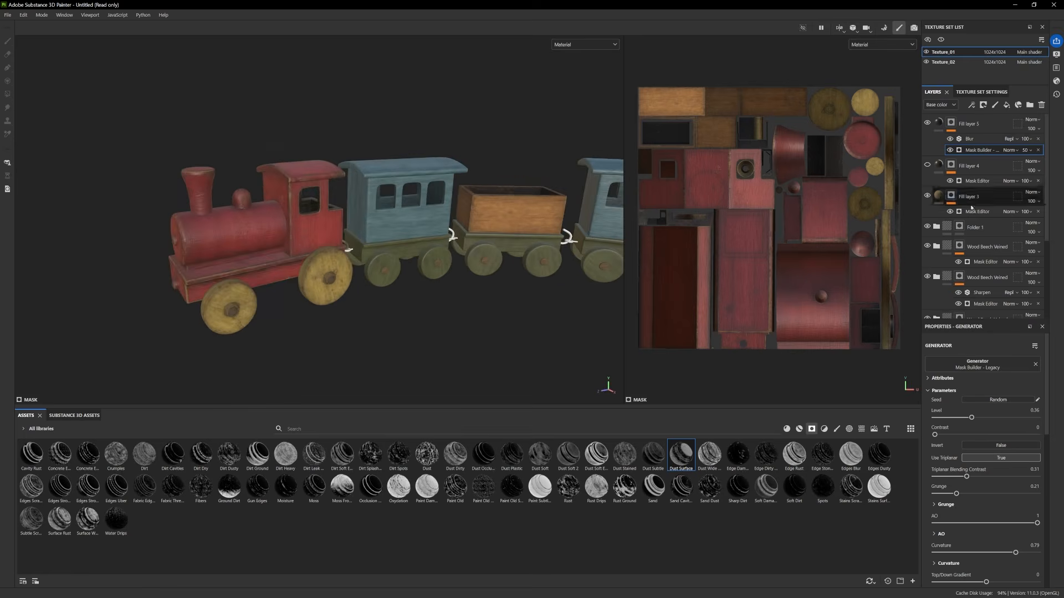
Compare the train with and without Folder 1, and with and without Fill layer 2 inside that folder
{"action": "left_click", "coordinate": [928, 228]}
{"action": "left_click", "coordinate": [929, 228]}
{"action": "left_click", "coordinate": [929, 228]}
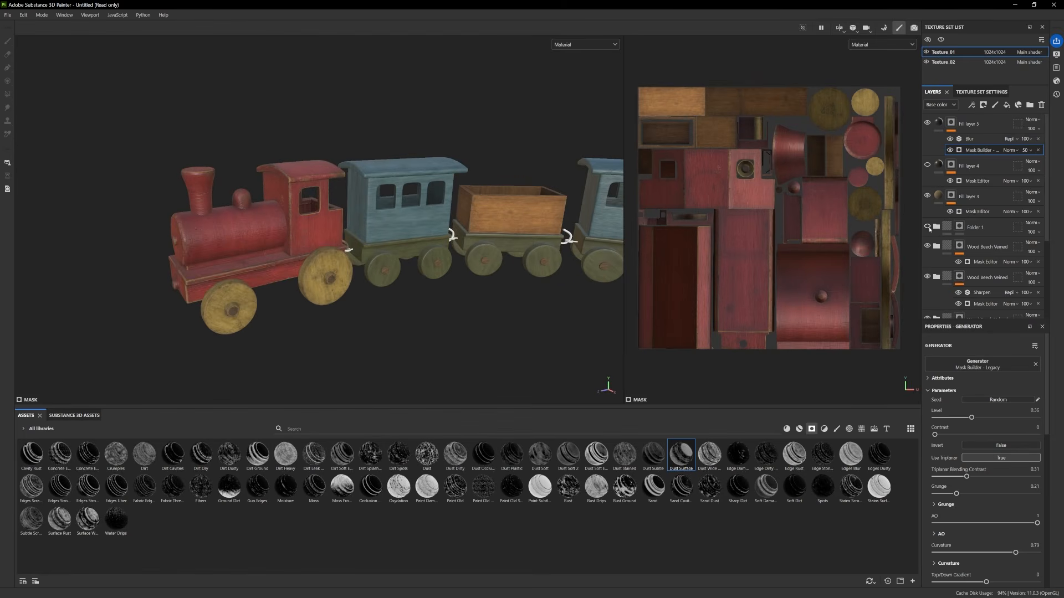
{"action": "left_click", "coordinate": [929, 227]}
{"action": "left_click", "coordinate": [936, 227]}
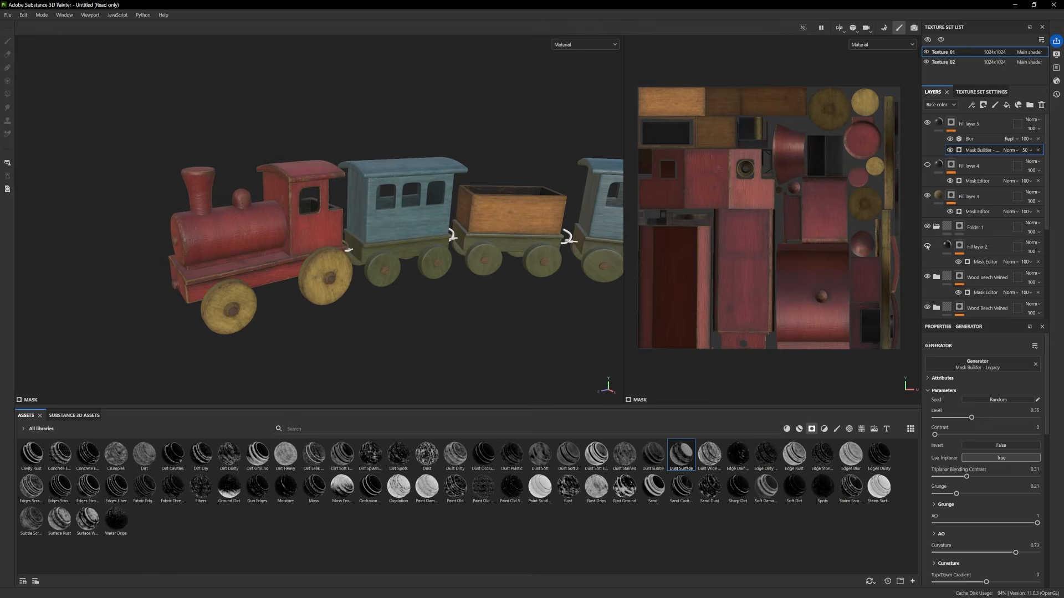
{"action": "left_click", "coordinate": [928, 246]}
{"action": "left_click", "coordinate": [927, 246]}
{"action": "left_click", "coordinate": [928, 246]}
{"action": "left_click", "coordinate": [928, 246]}
{"action": "left_click", "coordinate": [928, 246]}
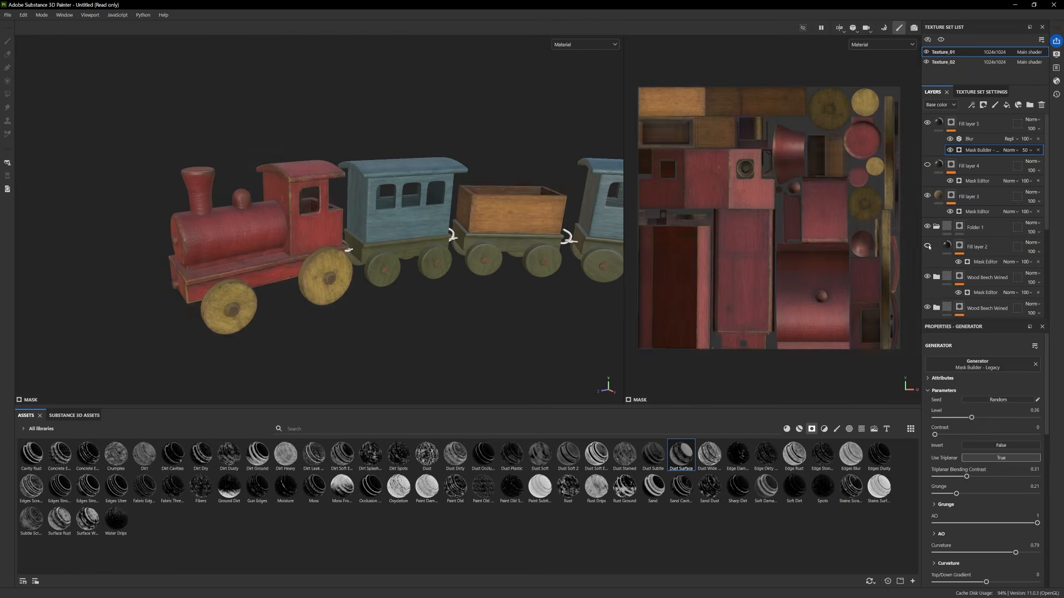
{"action": "left_click", "coordinate": [928, 246]}
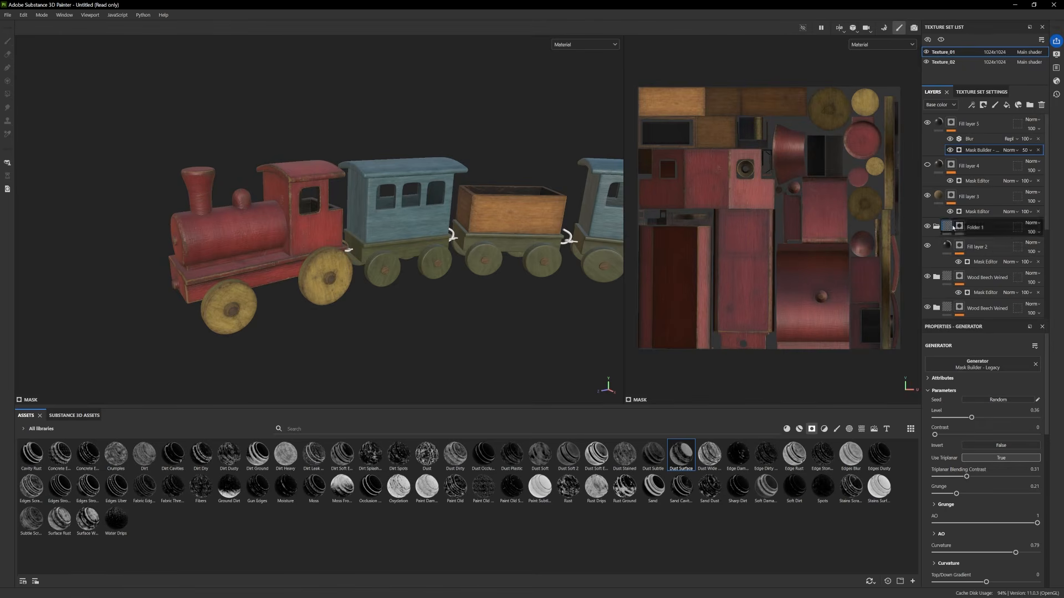
{"action": "left_click", "coordinate": [934, 228]}
Mask Folder 1 out of the open wagon's and locomotive cab's interior faces using black Polygon Fill in UV chunk mode
{"action": "left_click", "coordinate": [960, 227]}
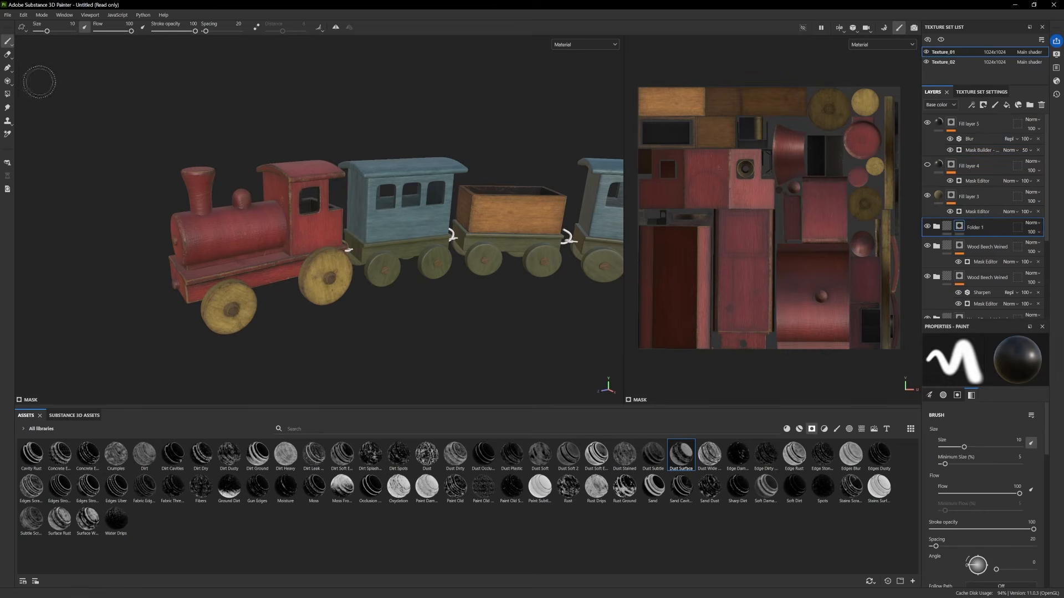
{"action": "left_click", "coordinate": [7, 94]}
{"action": "left_click", "coordinate": [965, 342]}
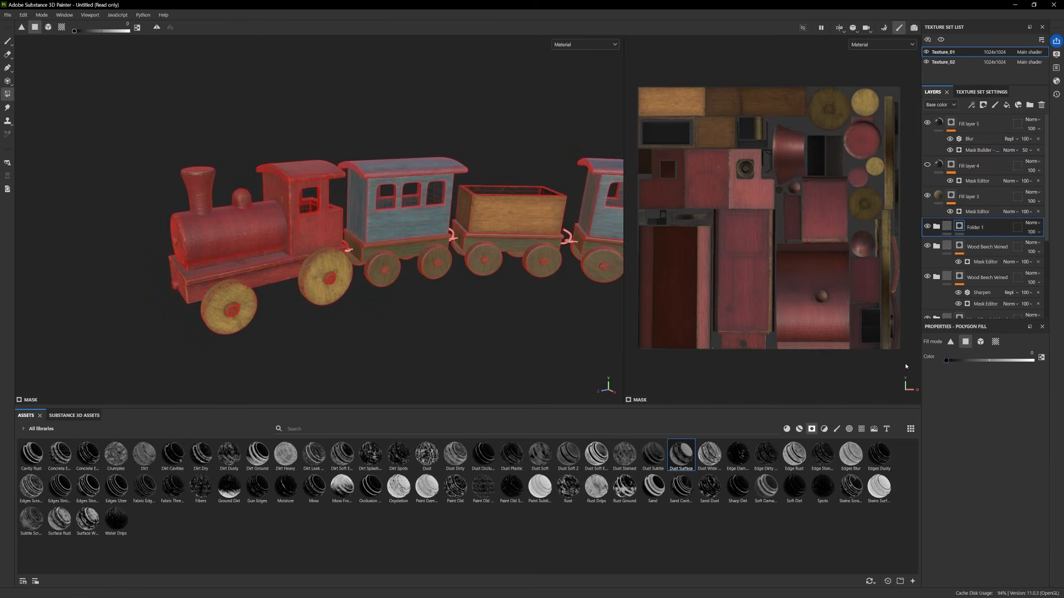
{"action": "left_click", "coordinate": [995, 342]}
{"action": "left_click_drag", "start_coordinate": [396, 257], "coordinate": [400, 296], "text": "alt"}
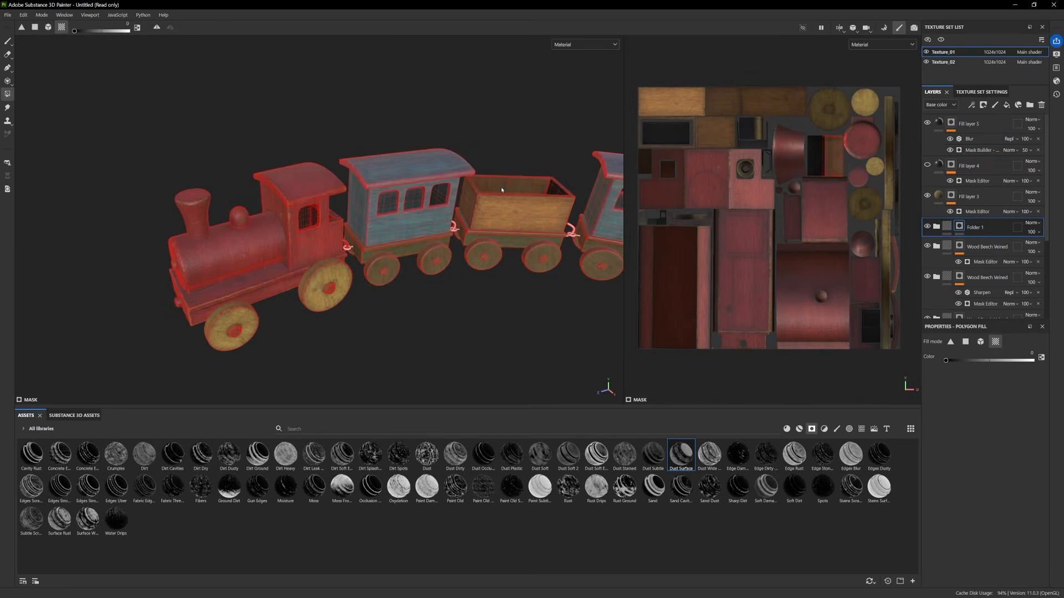
{"action": "left_click_drag", "start_coordinate": [533, 187], "coordinate": [256, 239], "text": "alt"}
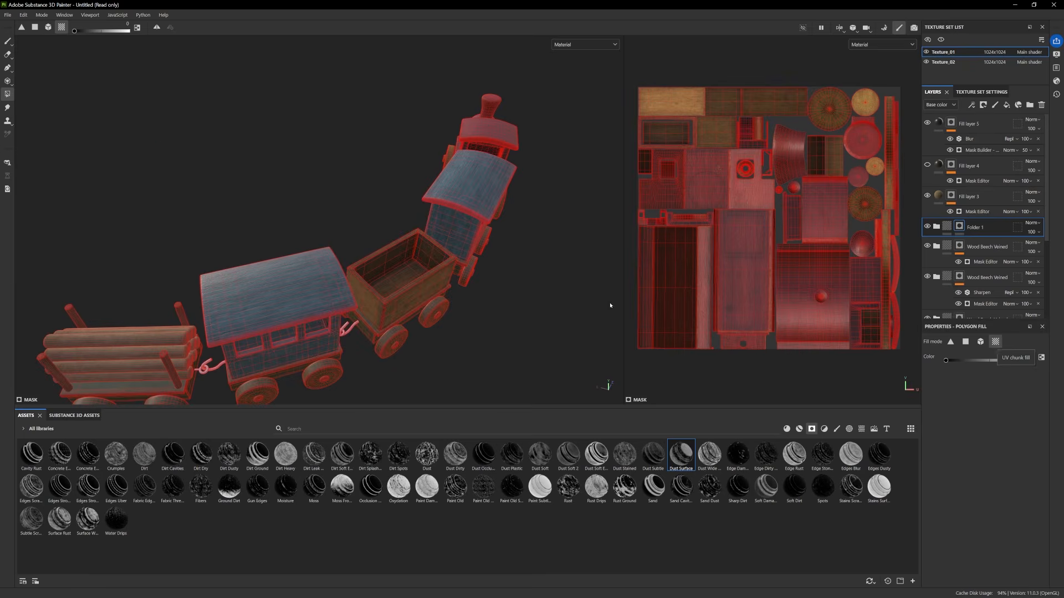
{"action": "left_click_drag", "start_coordinate": [366, 244], "coordinate": [376, 193], "text": "alt"}
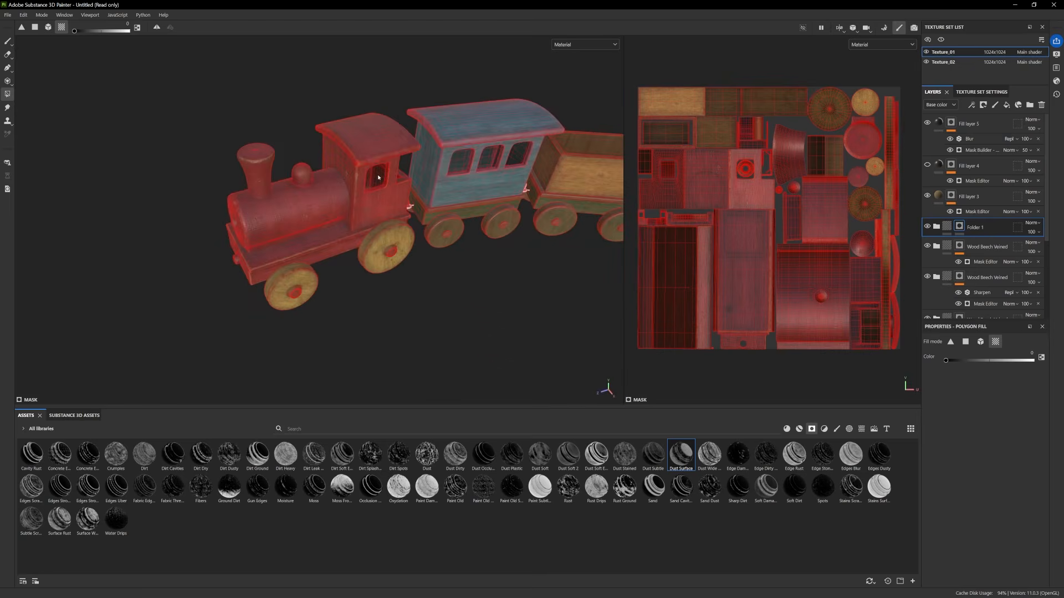
Examine the train's painted surfaces and interiors from several angles without the polygon wireframe to check Folder 1's mask
{"action": "left_click", "coordinate": [8, 41]}
{"action": "scroll", "coordinate": [477, 299], "scroll_direction": "down", "scroll_amount": 4}
{"action": "middle_click_drag", "start_coordinate": [557, 348], "coordinate": [560, 403], "text": "alt"}
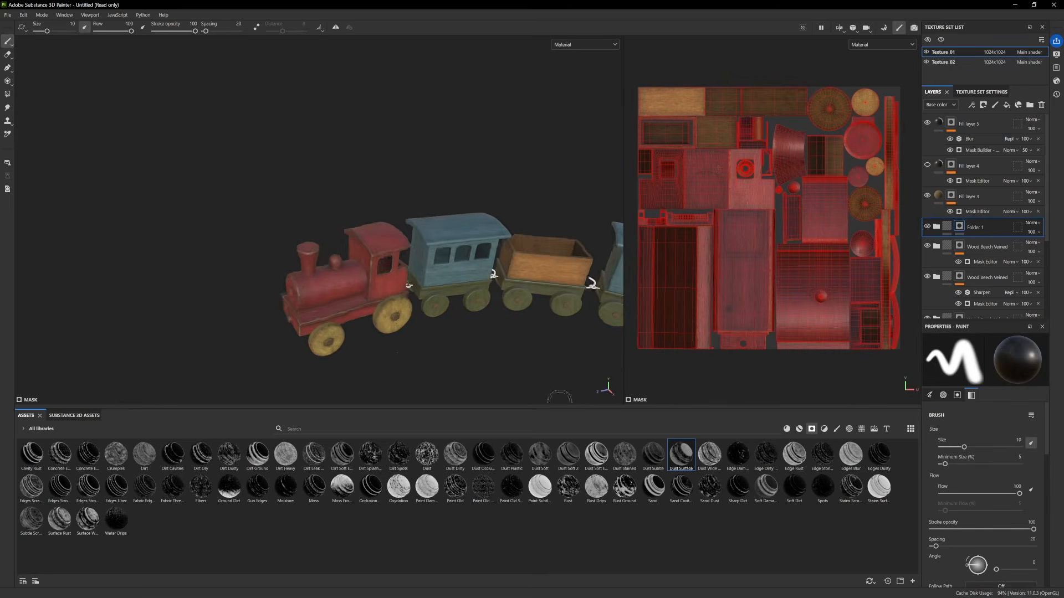
{"action": "scroll", "coordinate": [489, 368], "scroll_direction": "up", "scroll_amount": 5}
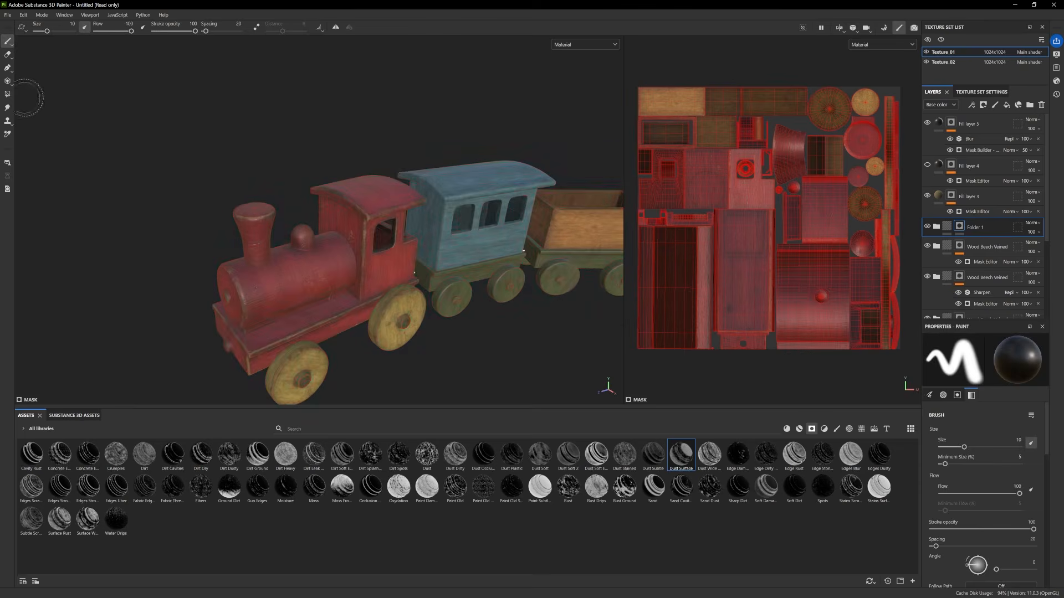
{"action": "left_click", "coordinate": [8, 94]}
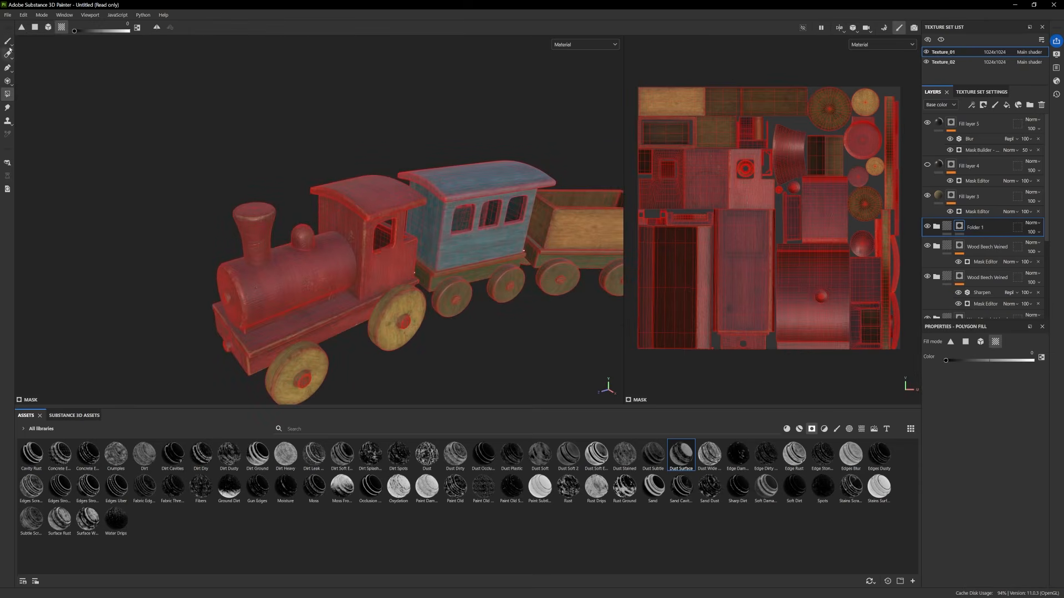
{"action": "left_click", "coordinate": [7, 42]}
{"action": "scroll", "coordinate": [363, 291], "scroll_direction": "down", "scroll_amount": 2}
{"action": "mouse_move", "coordinate": [363, 294]}
{"action": "left_mouse_down", "text": "alt"}
{"action": "mouse_move", "coordinate": [266, 261]}
{"action": "mouse_move", "coordinate": [369, 297]}
{"action": "mouse_move", "coordinate": [321, 275]}
{"action": "mouse_move", "coordinate": [354, 285]}
{"action": "left_mouse_up", "text": "alt"}
{"action": "key", "text": "4"}
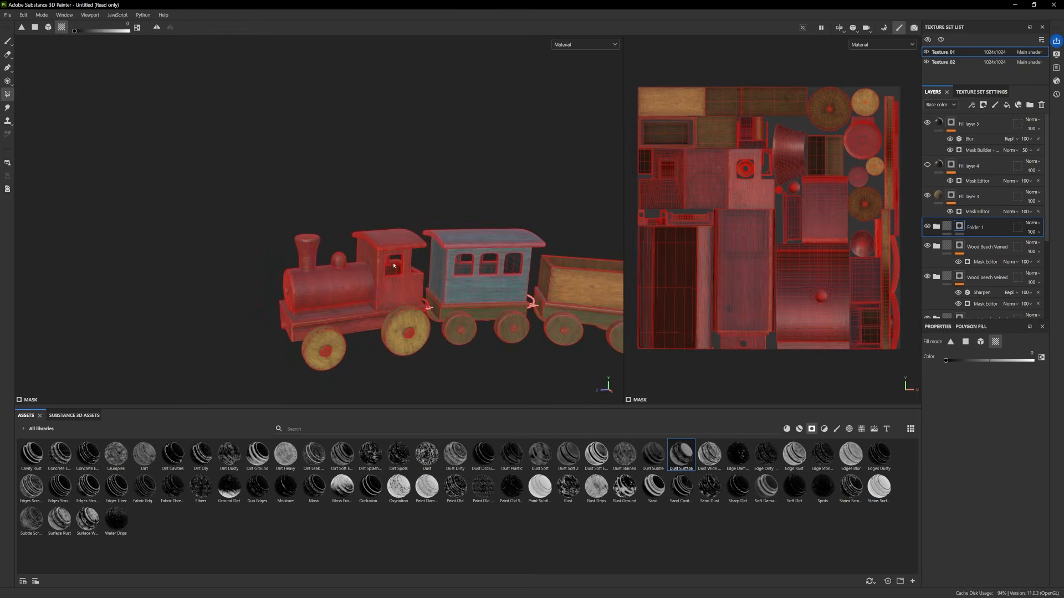
{"action": "left_click", "coordinate": [8, 42]}
{"action": "mouse_move", "coordinate": [382, 302]}
{"action": "left_mouse_down", "text": "alt"}
{"action": "mouse_move", "coordinate": [410, 335]}
{"action": "mouse_move", "coordinate": [442, 311]}
{"action": "left_mouse_up", "text": "alt"}
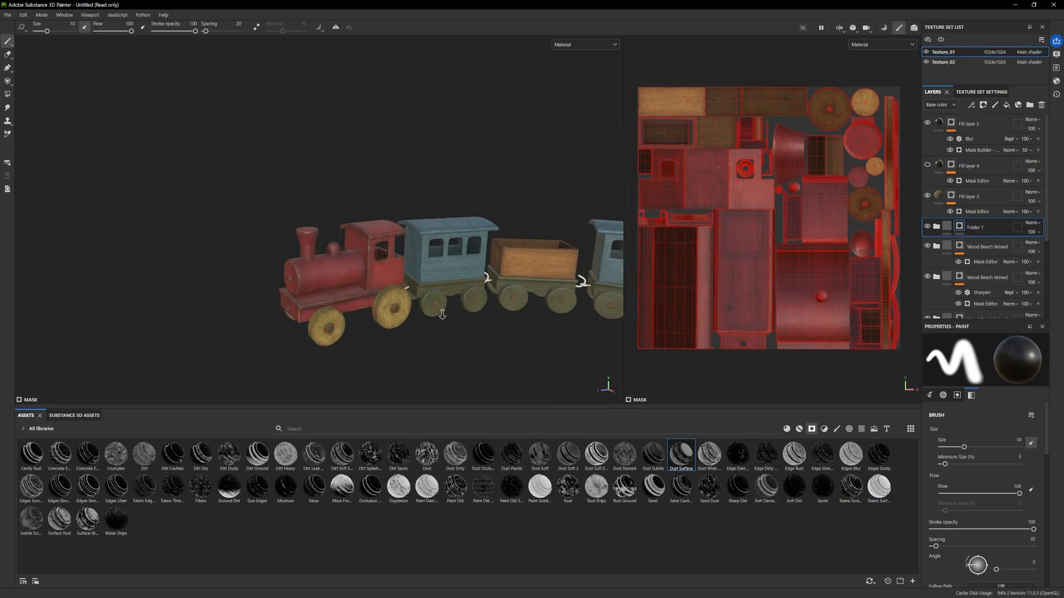
{"action": "scroll", "coordinate": [442, 311], "scroll_direction": "up", "scroll_amount": 2}
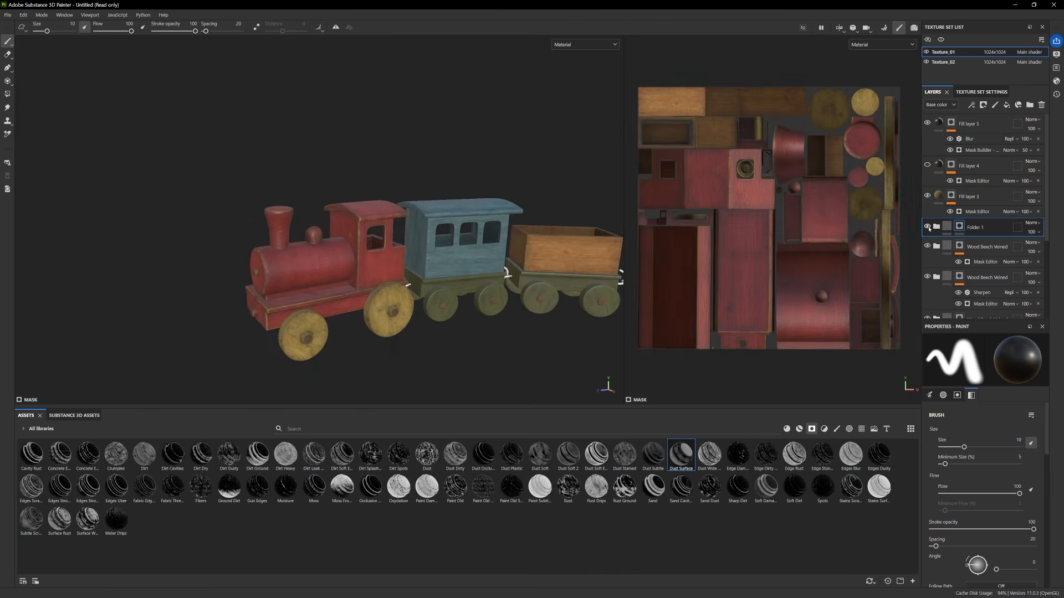
{"action": "left_click_drag", "start_coordinate": [465, 327], "coordinate": [425, 333], "text": "alt"}
{"action": "right_click_drag", "start_coordinate": [425, 333], "coordinate": [413, 325], "text": "alt"}
{"action": "left_click_drag", "start_coordinate": [413, 325], "coordinate": [471, 339], "text": "alt"}
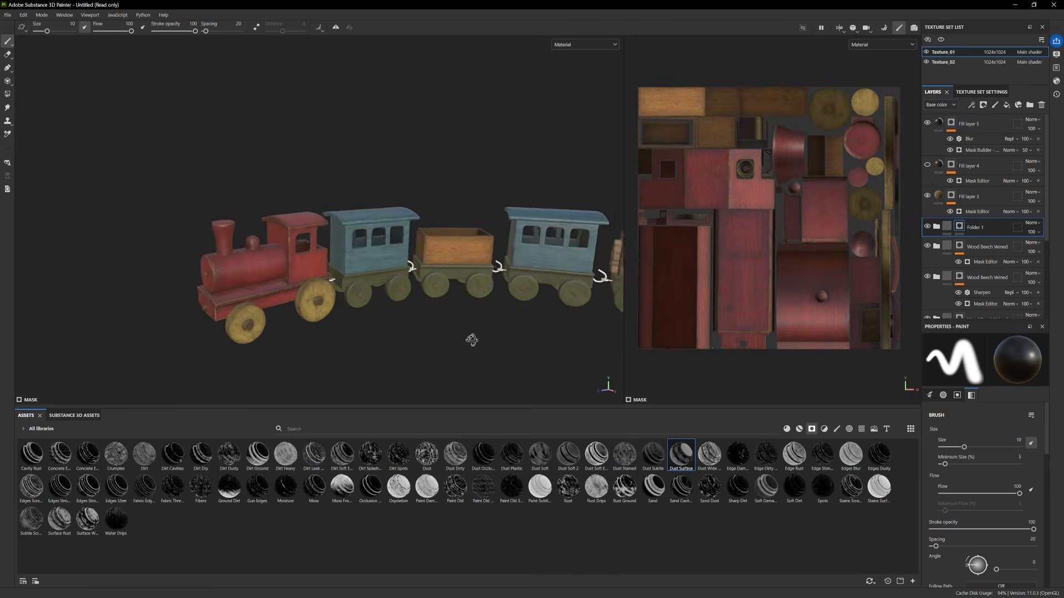
{"action": "middle_click_drag", "start_coordinate": [471, 340], "coordinate": [454, 311], "text": "alt"}
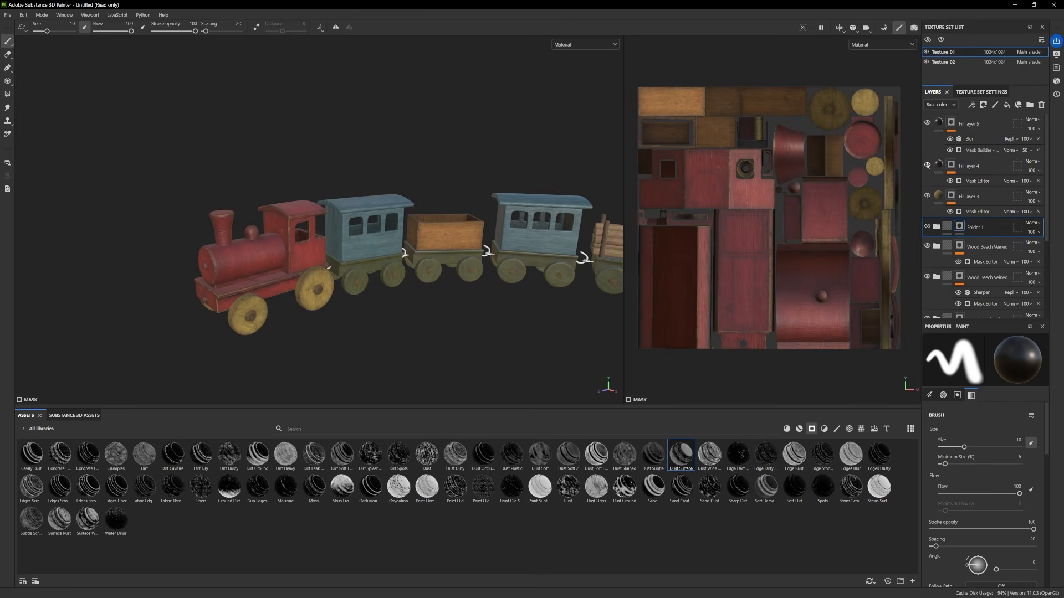
Delete Fill layer 4 and copy all layers from Fill layer 5 down to the Wood Beech Veined folder above Red
{"action": "left_click", "coordinate": [967, 166]}
{"action": "left_click", "coordinate": [1041, 105]}
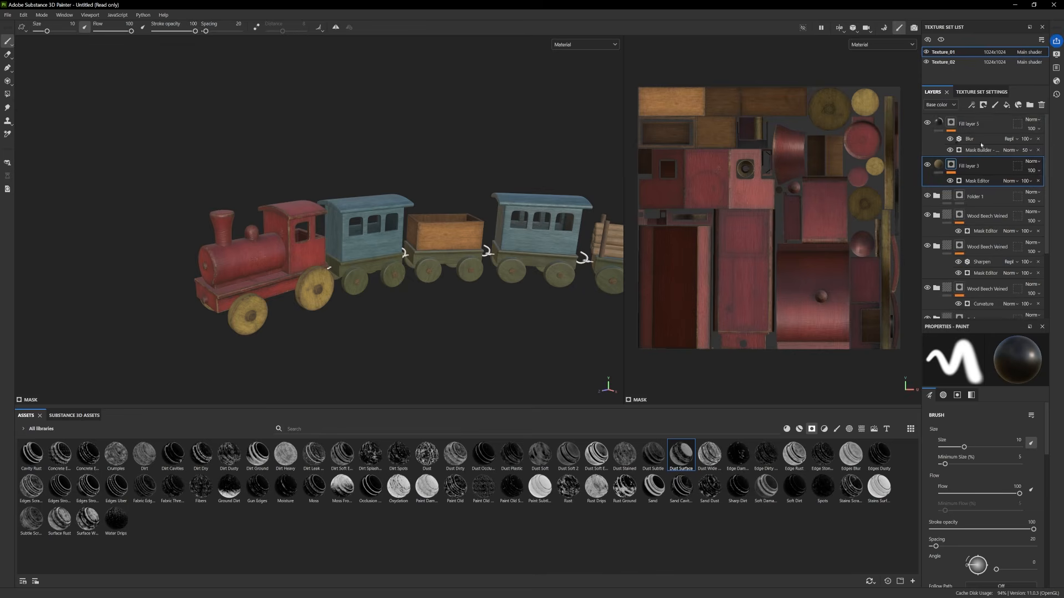
{"action": "scroll", "coordinate": [978, 210], "scroll_direction": "down", "scroll_amount": 1}
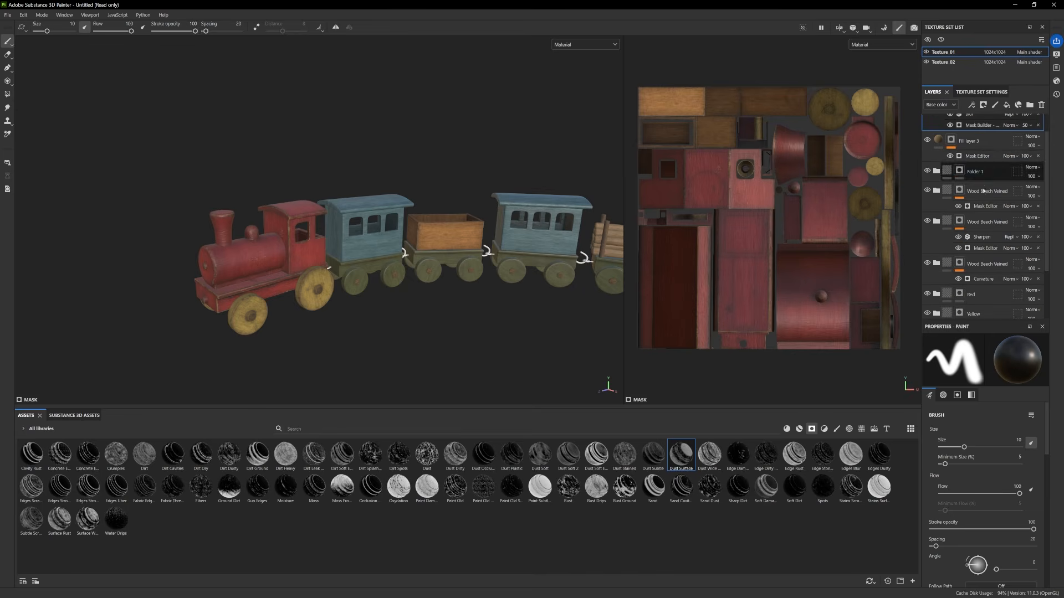
{"action": "left_click", "coordinate": [976, 271], "text": "shift"}
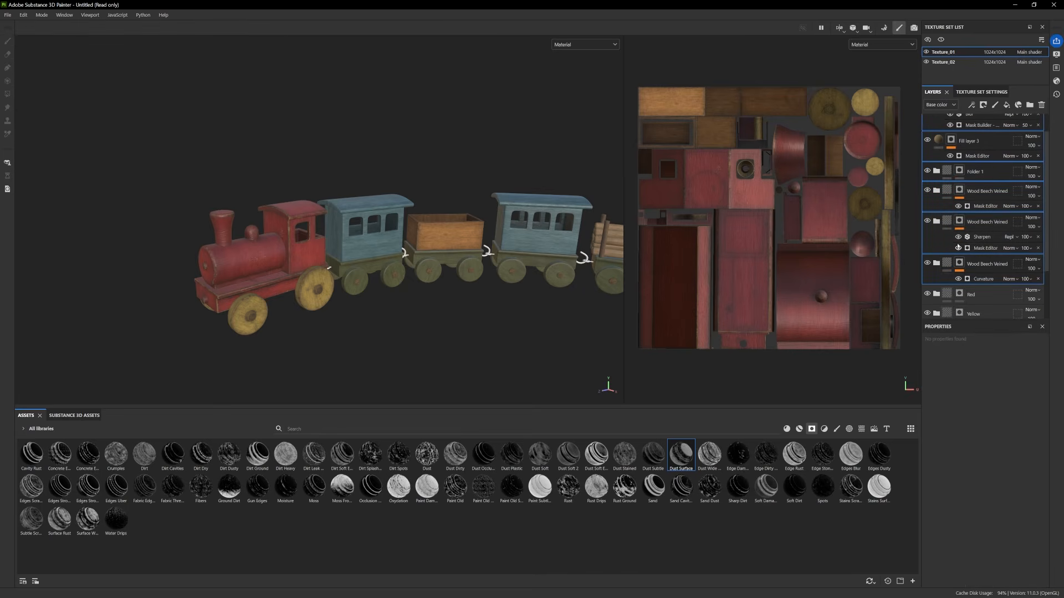
Switch to the Texture_02 texture set and delete its Yellow folder
{"action": "left_click", "coordinate": [955, 63]}
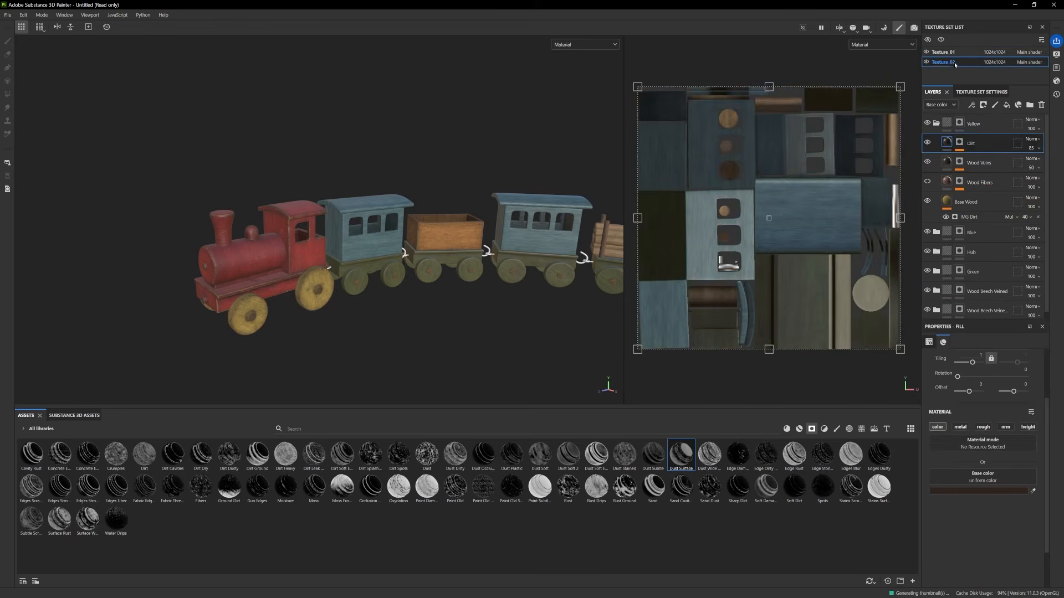
{"action": "left_click", "coordinate": [928, 123]}
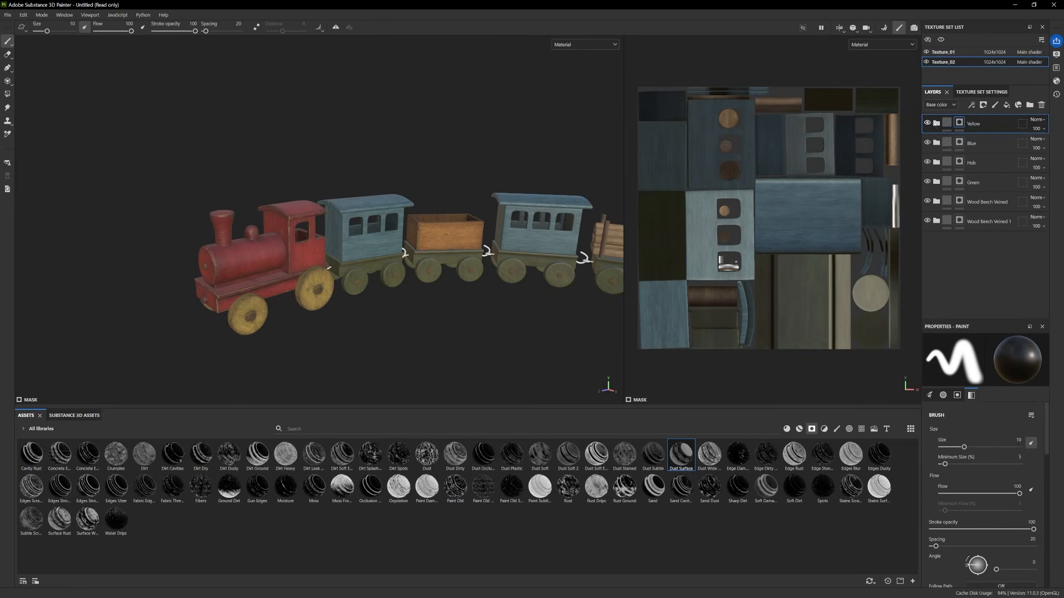
{"action": "left_click", "coordinate": [1041, 105]}
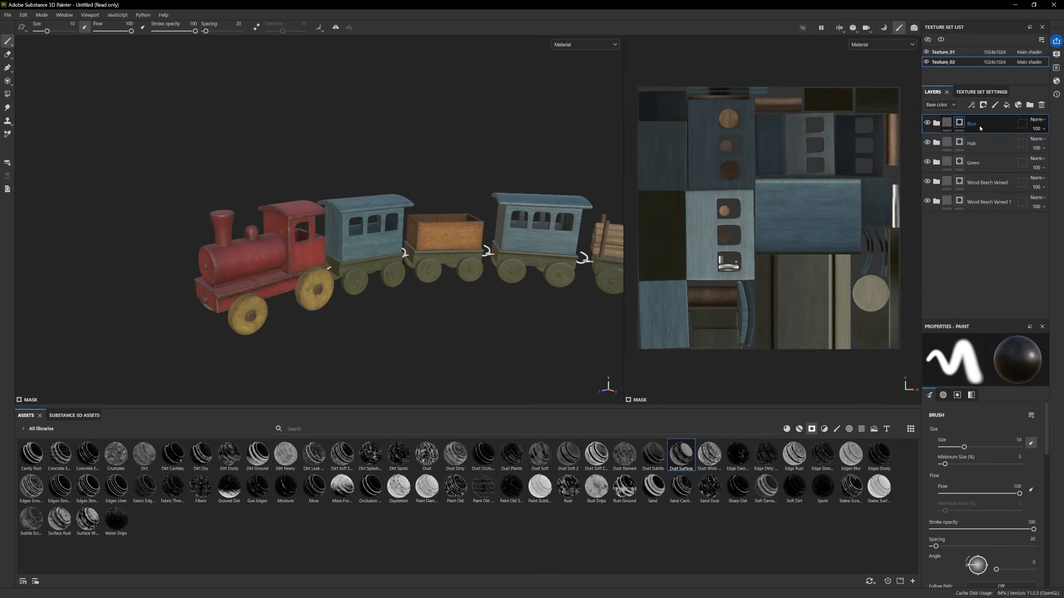
Paste the copied wear, dirt and dust layers above the Blue folder in Texture_02 and check them on the wagons
{"action": "key", "text": "ctrl+v"}
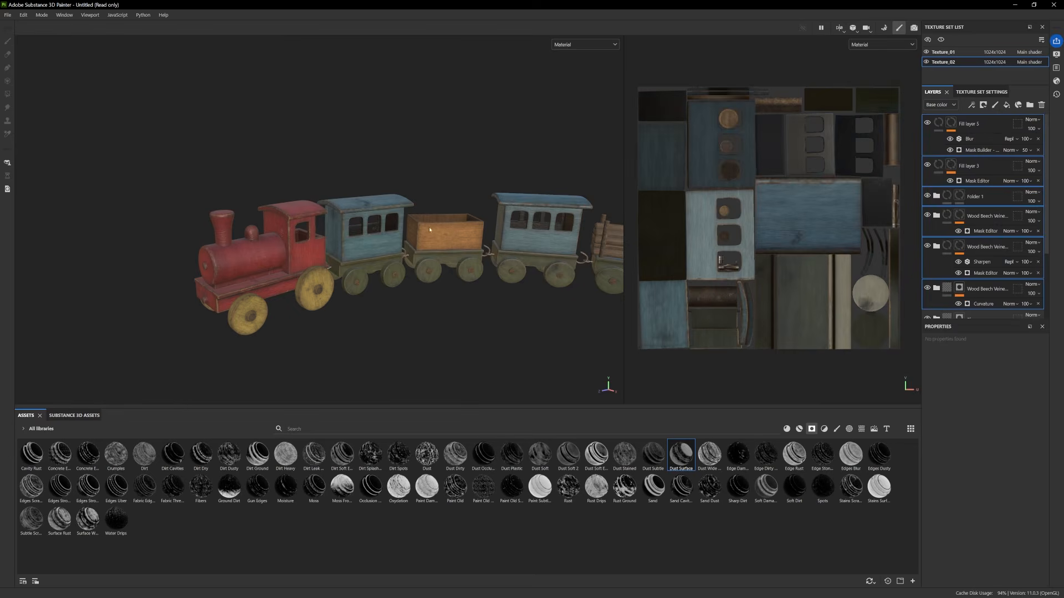
{"action": "left_click_drag", "start_coordinate": [429, 229], "coordinate": [308, 209], "text": "alt"}
{"action": "left_click_drag", "start_coordinate": [605, 247], "coordinate": [572, 299], "text": "alt"}
{"action": "right_click_drag", "start_coordinate": [573, 299], "coordinate": [598, 288], "text": "alt"}
{"action": "left_click_drag", "start_coordinate": [532, 260], "coordinate": [488, 242], "text": "alt"}
{"action": "scroll", "coordinate": [480, 243], "scroll_direction": "down", "scroll_amount": 4}
{"action": "scroll", "coordinate": [472, 239], "scroll_direction": "up", "scroll_amount": 3}
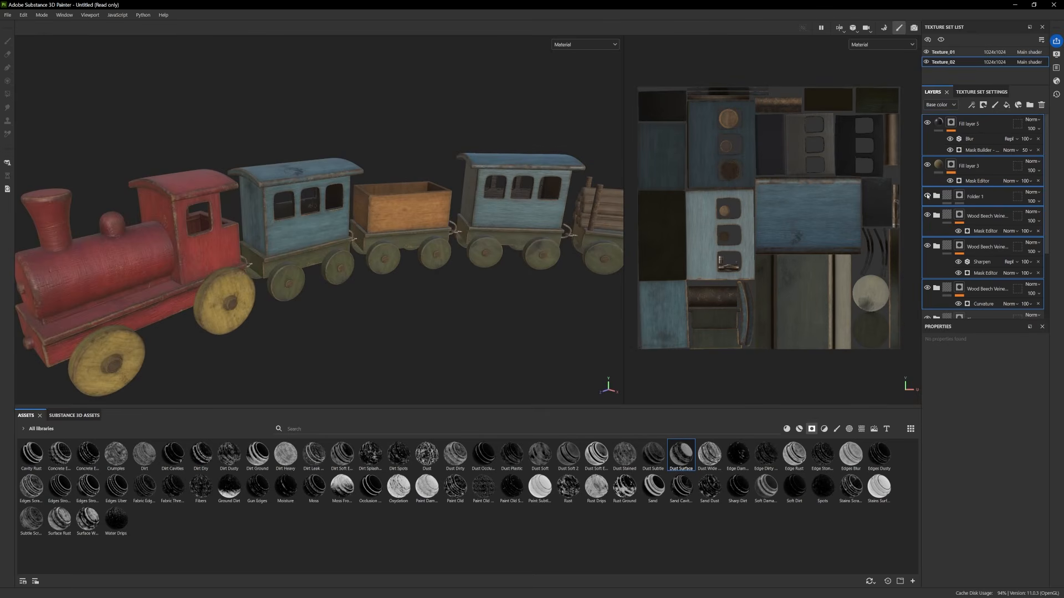
Compare the wagons with and without the upper two pasted Wood Beech Veined folders in Texture_02
{"action": "left_click", "coordinate": [927, 214]}
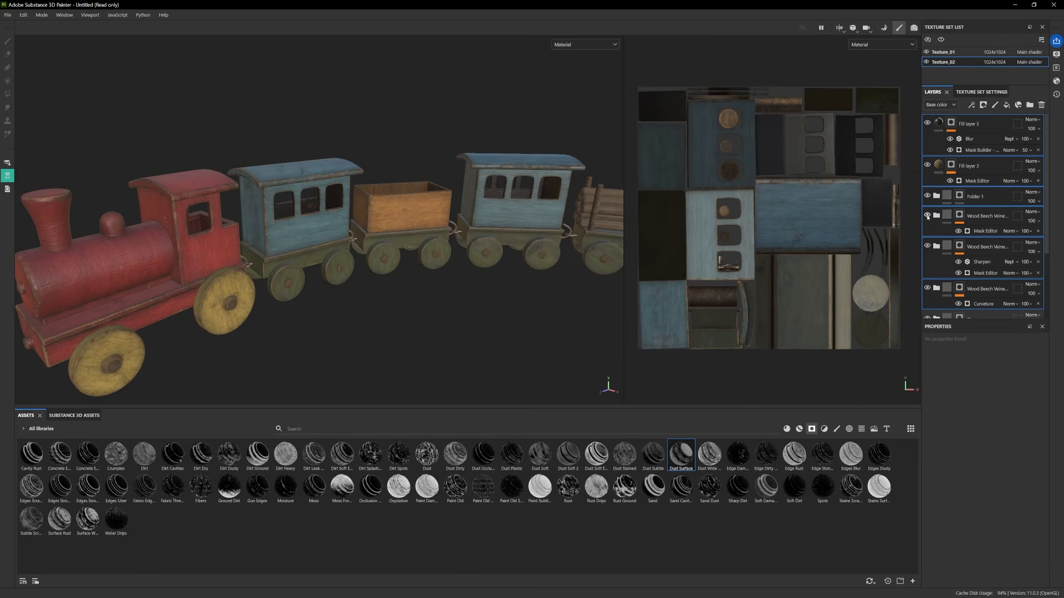
{"action": "left_click", "coordinate": [928, 215]}
{"action": "left_click", "coordinate": [929, 247]}
{"action": "left_click", "coordinate": [928, 246]}
{"action": "left_click", "coordinate": [929, 246]}
{"action": "left_click", "coordinate": [928, 248]}
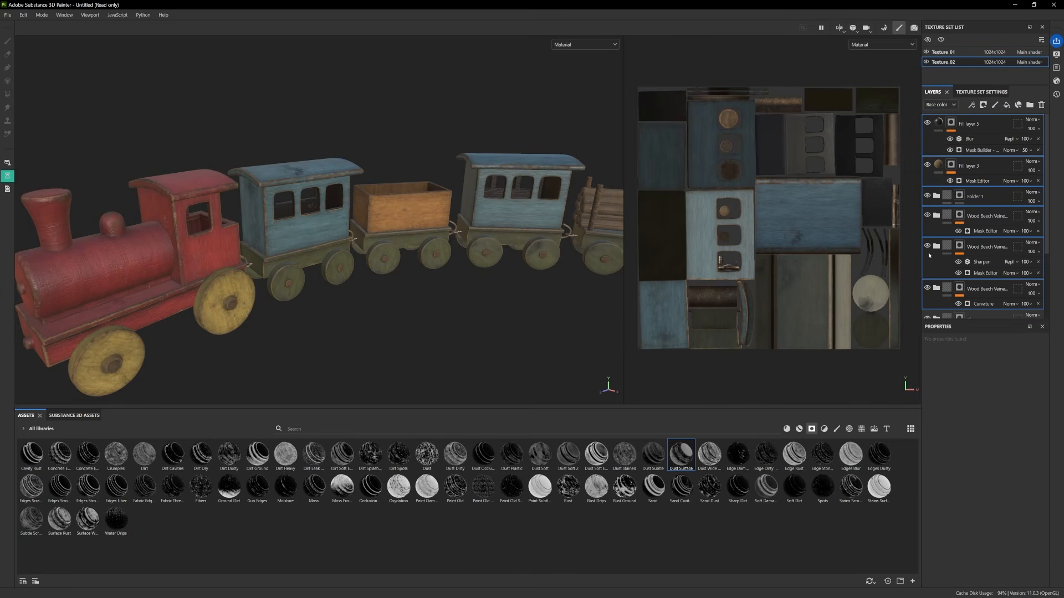
{"action": "scroll", "coordinate": [984, 289], "scroll_direction": "down", "scroll_amount": 2}
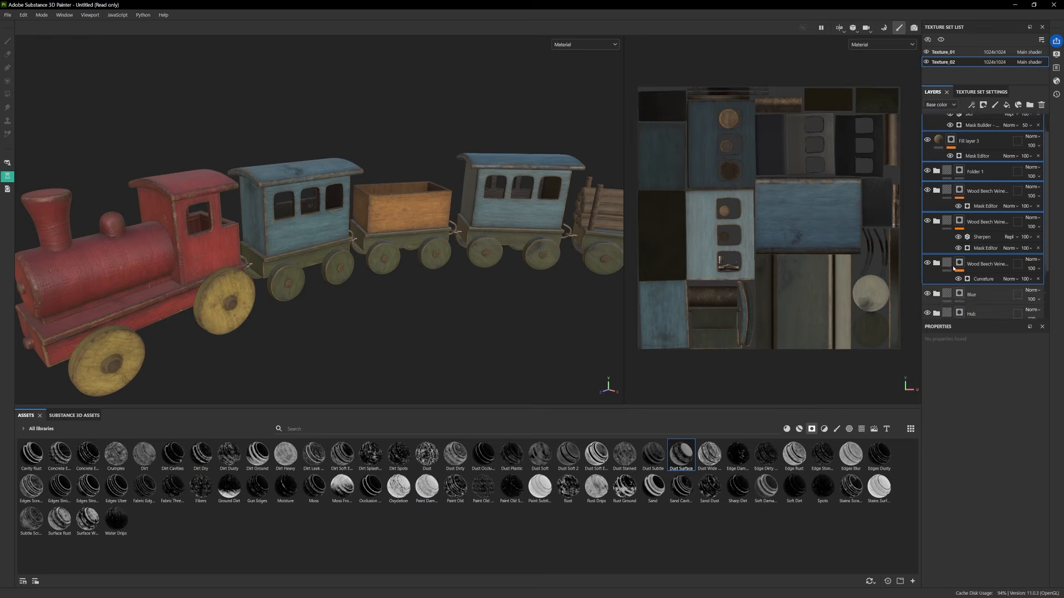
Set the roughness of the Base Wood layer in Texture_02's Blue folder to 0.4094 and check the result on the wagons
{"action": "left_click", "coordinate": [927, 269]}
{"action": "left_click", "coordinate": [927, 270]}
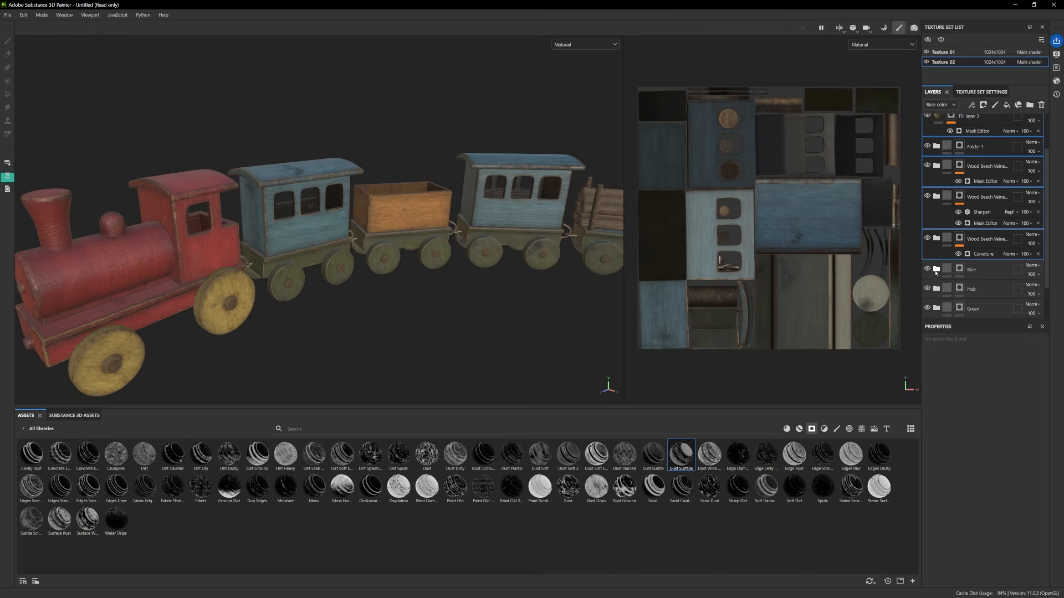
{"action": "left_click", "coordinate": [936, 272]}
{"action": "scroll", "coordinate": [953, 273], "scroll_direction": "down", "scroll_amount": 5}
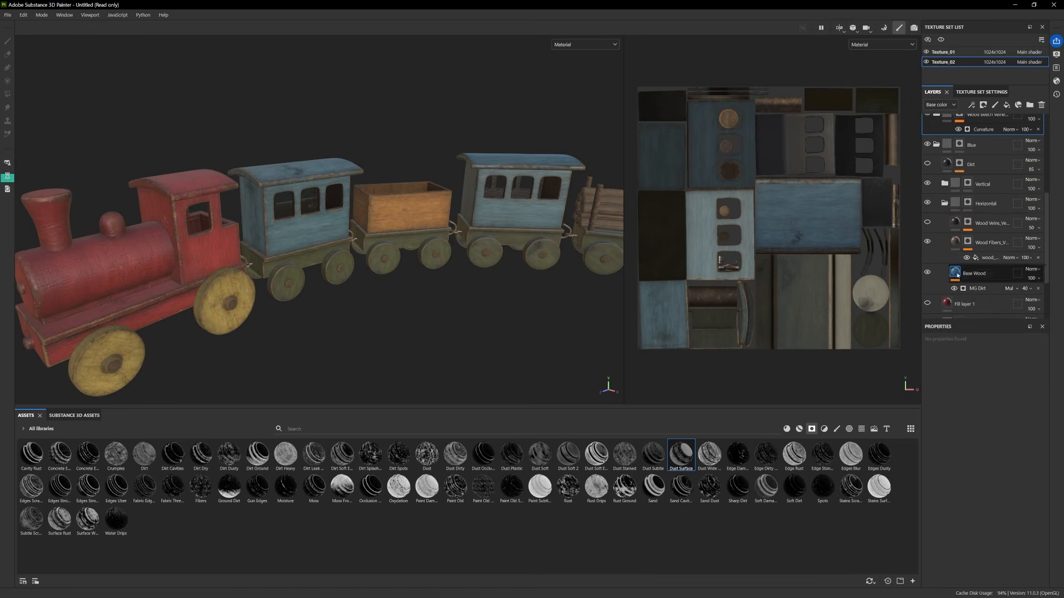
{"action": "left_click", "coordinate": [956, 274]}
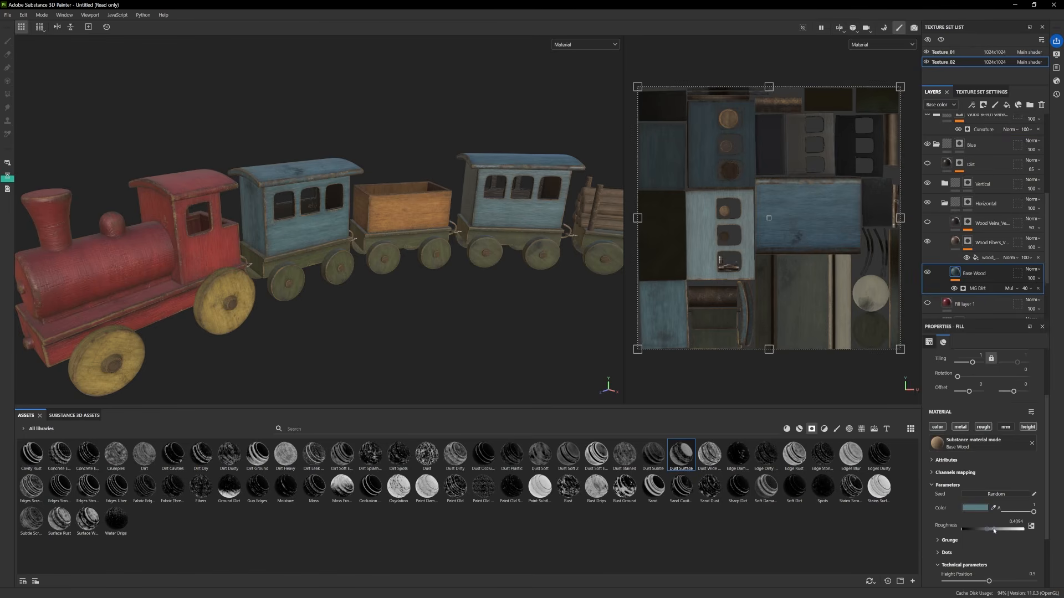
{"action": "left_click", "coordinate": [993, 530]}
{"action": "mouse_move", "coordinate": [1000, 530]}
{"action": "left_mouse_down"}
{"action": "mouse_move", "coordinate": [1017, 530]}
{"action": "mouse_move", "coordinate": [987, 532]}
{"action": "left_mouse_up"}
{"action": "middle_click_drag", "start_coordinate": [566, 285], "coordinate": [435, 388], "text": "alt"}
{"action": "right_click_drag", "start_coordinate": [435, 388], "coordinate": [519, 233], "text": "alt"}
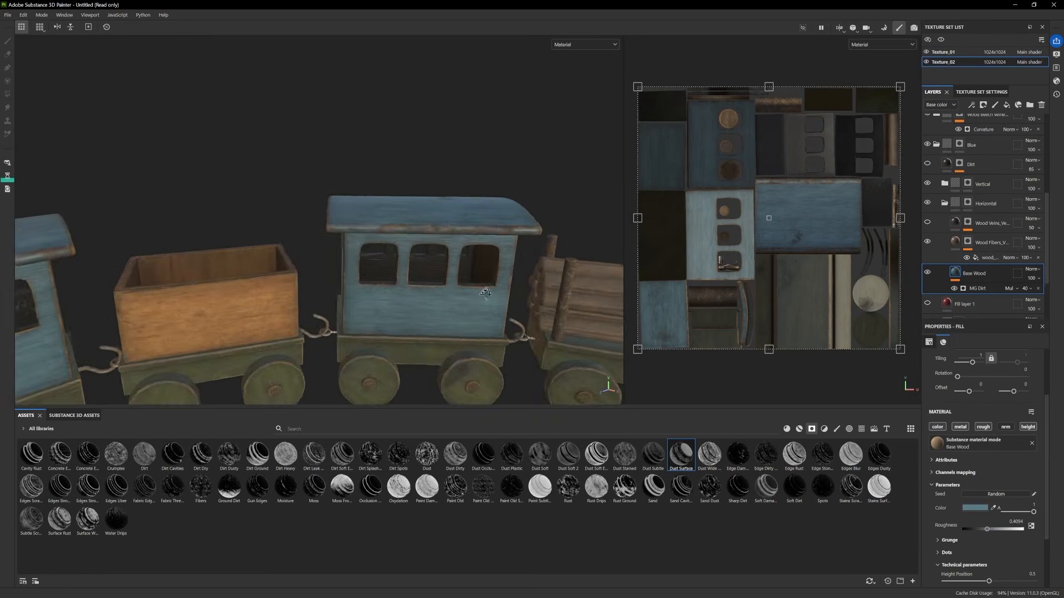
{"action": "left_click_drag", "start_coordinate": [520, 233], "coordinate": [400, 221], "text": "alt"}
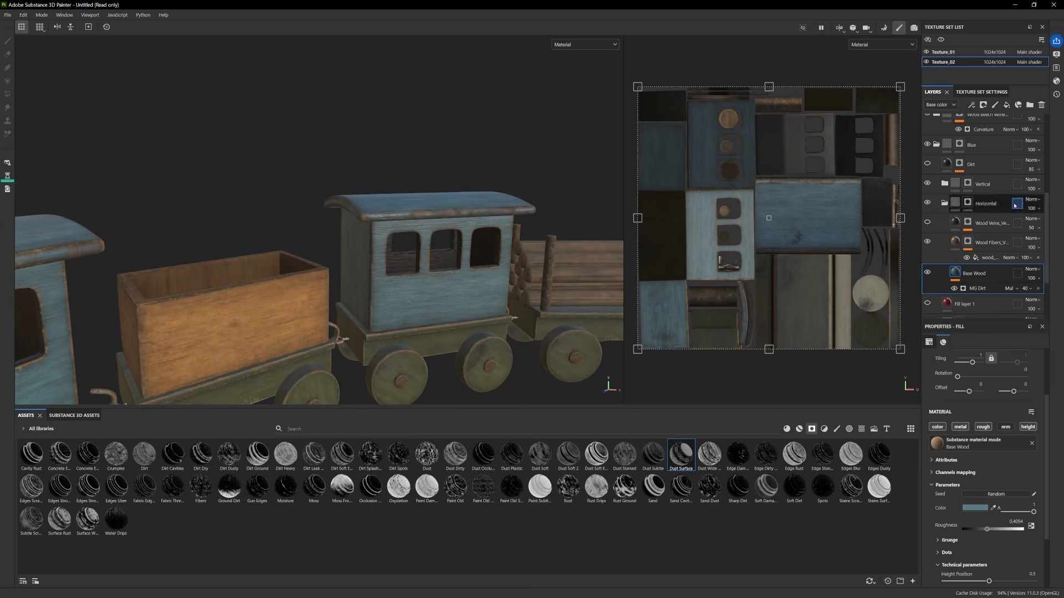
{"action": "left_click", "coordinate": [936, 144]}
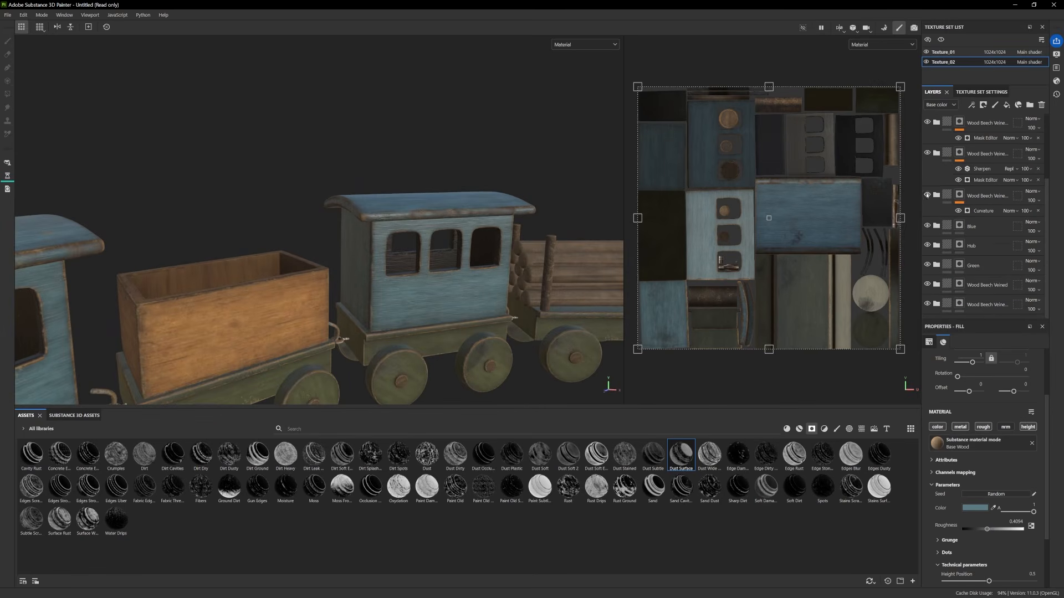
Compare the passenger wagon with and without the Blue folder and the Wood Beech Veined folder directly above it
{"action": "left_click", "coordinate": [927, 226]}
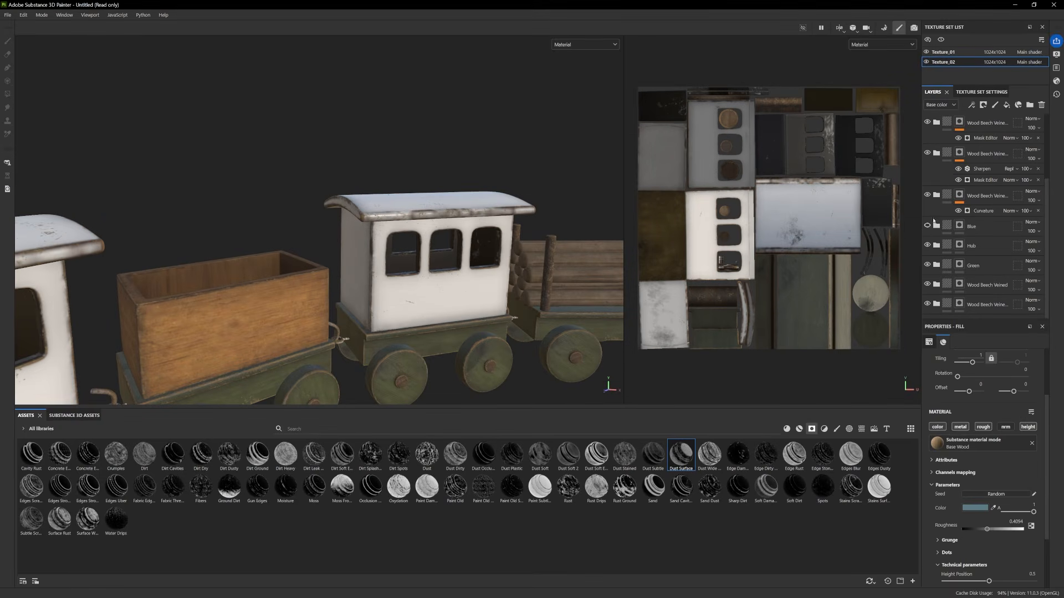
{"action": "left_click", "coordinate": [927, 226]}
{"action": "left_click", "coordinate": [927, 195]}
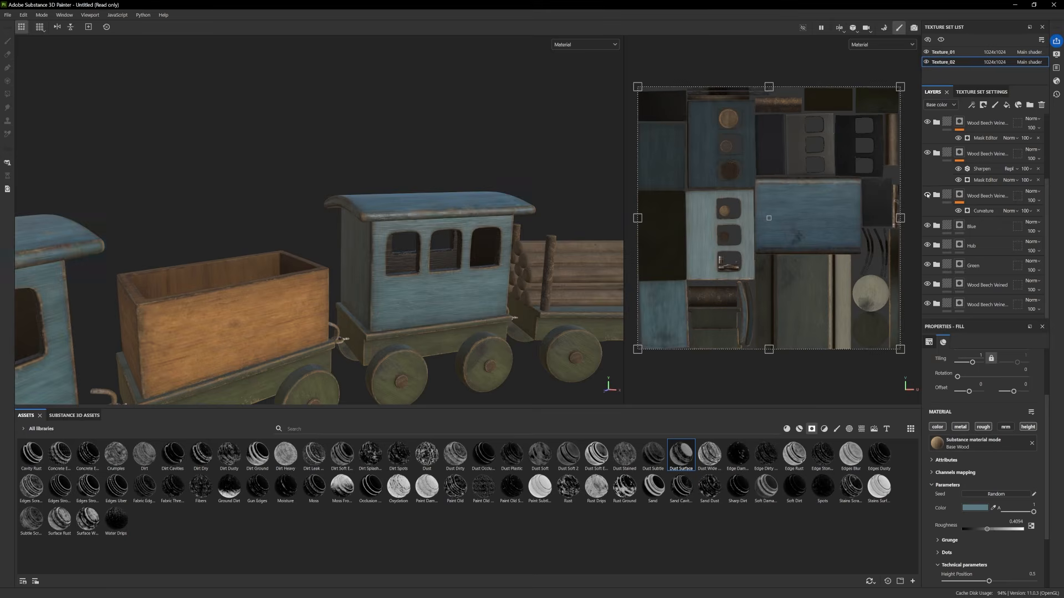
{"action": "left_click", "coordinate": [927, 196]}
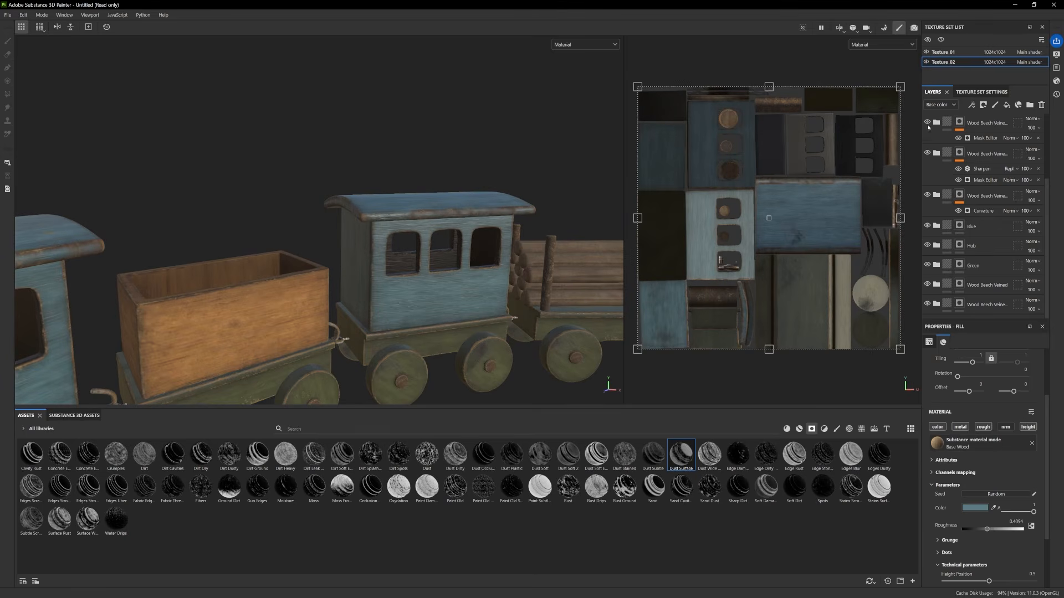
{"action": "scroll", "coordinate": [927, 123], "scroll_direction": "up", "scroll_amount": 3}
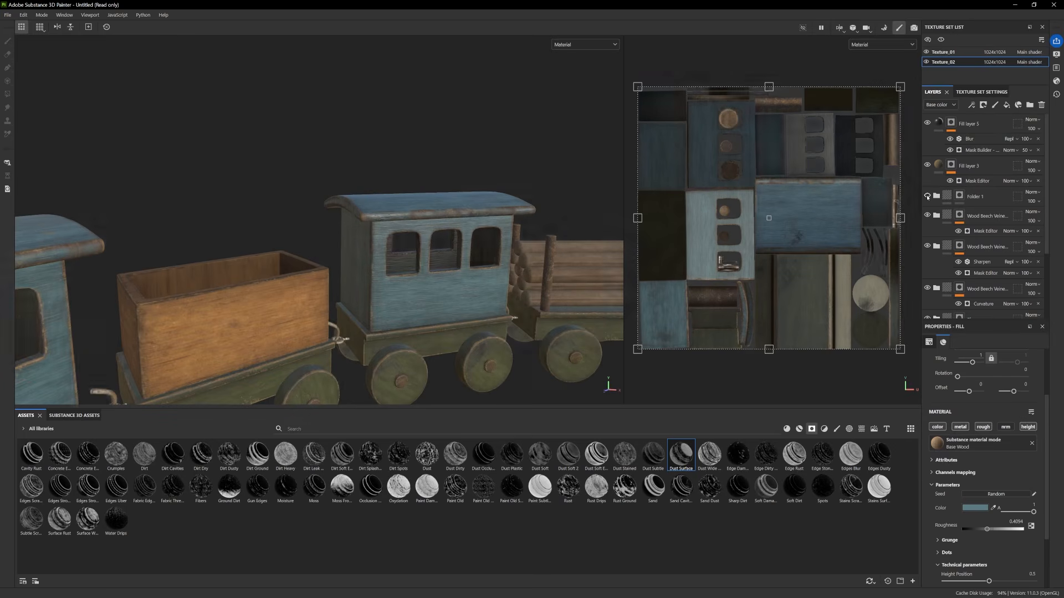
{"action": "scroll", "coordinate": [927, 217], "scroll_direction": "down", "scroll_amount": 3}
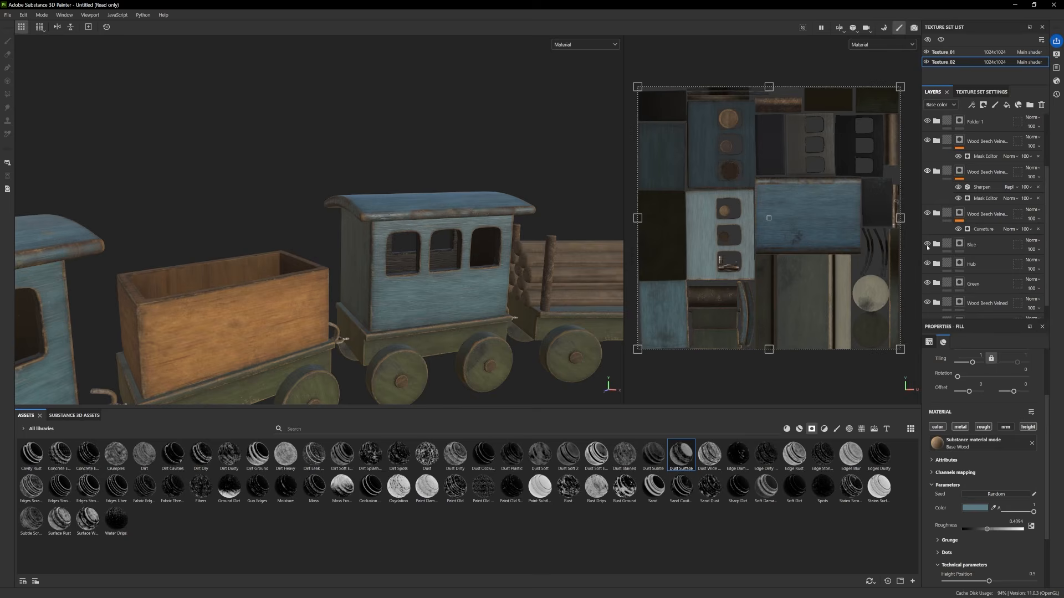
Hide the Blue folder, the three Wood Beech Veined folders, Folder 1 and Fill layer 3 to inspect the bare wagon
{"action": "left_click", "coordinate": [927, 244]}
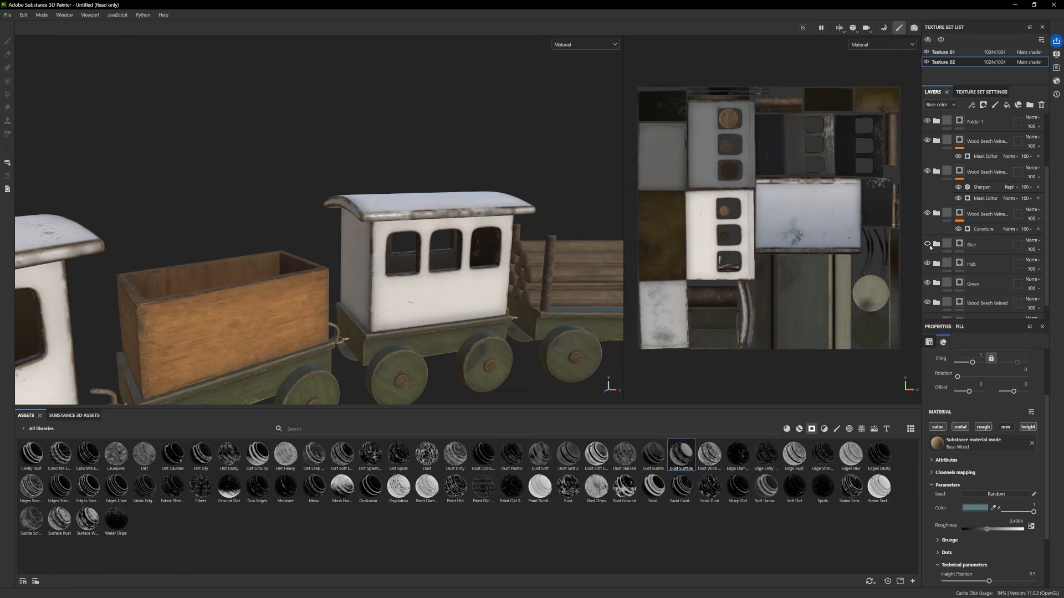
{"action": "left_click_drag", "start_coordinate": [457, 296], "coordinate": [483, 296], "text": "alt"}
{"action": "scroll", "coordinate": [490, 313], "scroll_direction": "up", "scroll_amount": 2}
{"action": "scroll", "coordinate": [936, 241], "scroll_direction": "up", "scroll_amount": 1}
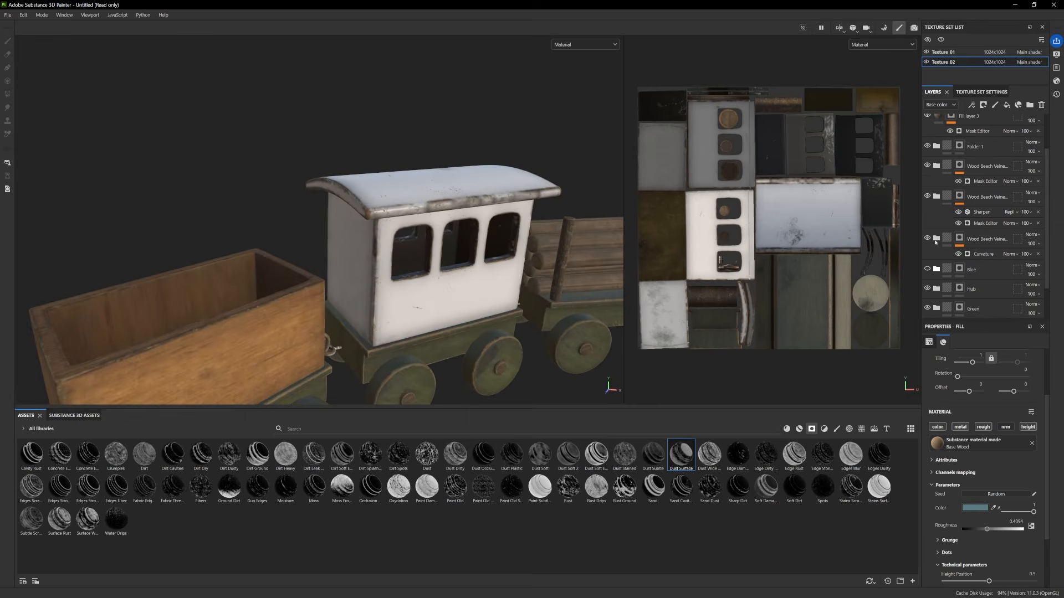
{"action": "left_click", "coordinate": [928, 239]}
{"action": "left_click", "coordinate": [928, 196]}
{"action": "left_click", "coordinate": [928, 166]}
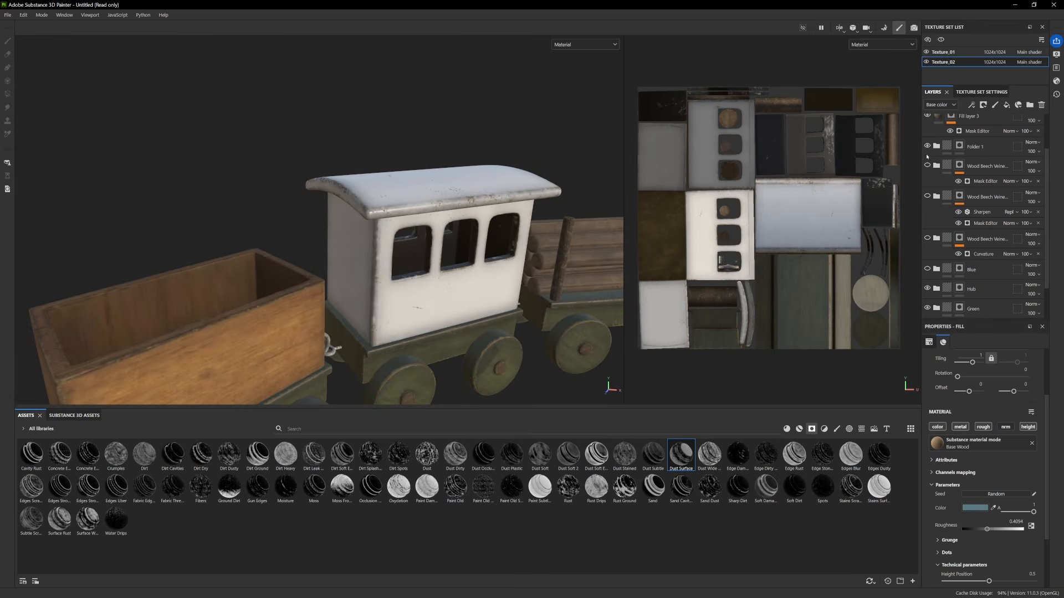
{"action": "left_click", "coordinate": [927, 146]}
{"action": "scroll", "coordinate": [935, 181], "scroll_direction": "up", "scroll_amount": 2}
{"action": "left_click", "coordinate": [927, 165]}
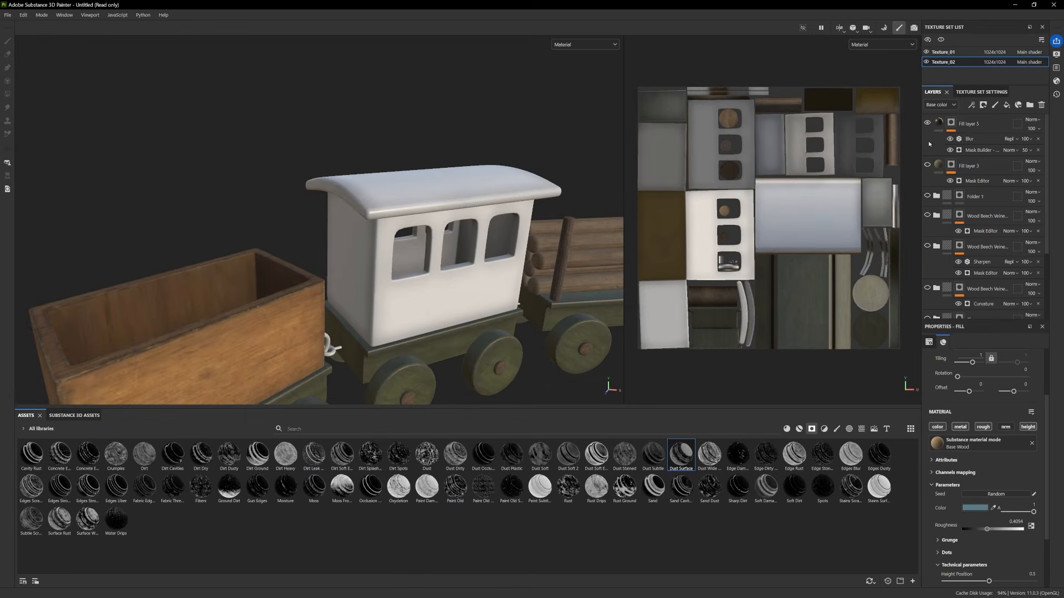
{"action": "left_click_drag", "start_coordinate": [469, 263], "coordinate": [380, 259], "text": "alt"}
Show all hidden Texture_02 layers again and view the whole train from the side and at an angle
{"action": "left_click", "coordinate": [927, 215]}
{"action": "scroll", "coordinate": [377, 319], "scroll_direction": "up", "scroll_amount": 2}
{"action": "right_click_drag", "start_coordinate": [379, 259], "coordinate": [525, 297], "text": "alt"}
{"action": "middle_click_drag", "start_coordinate": [525, 298], "coordinate": [365, 271], "text": "alt"}
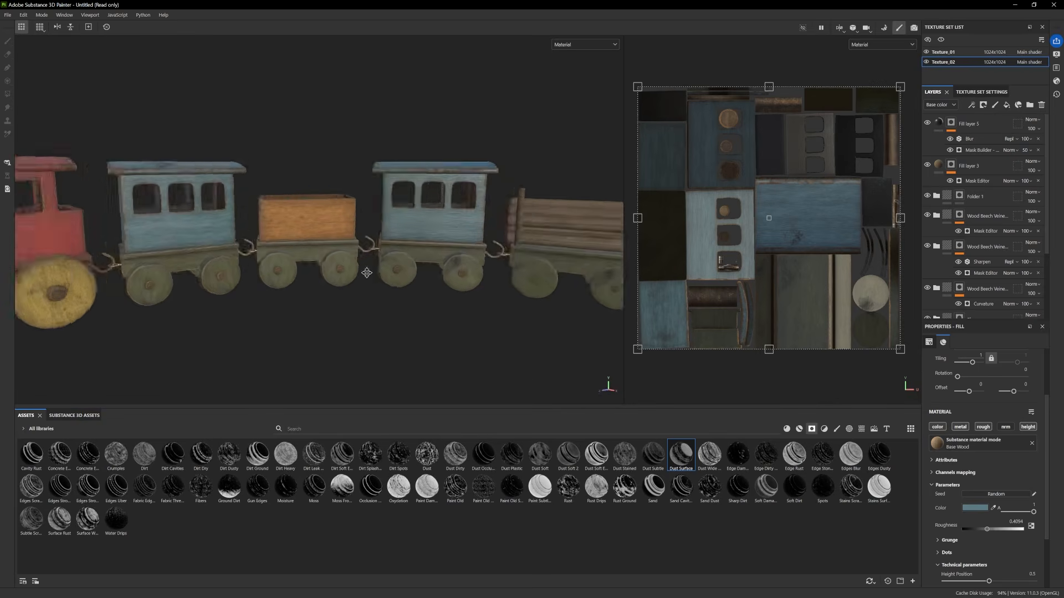
{"action": "left_click_drag", "start_coordinate": [366, 272], "coordinate": [397, 282], "text": "alt"}
{"action": "middle_click_drag", "start_coordinate": [396, 282], "coordinate": [417, 290], "text": "alt"}
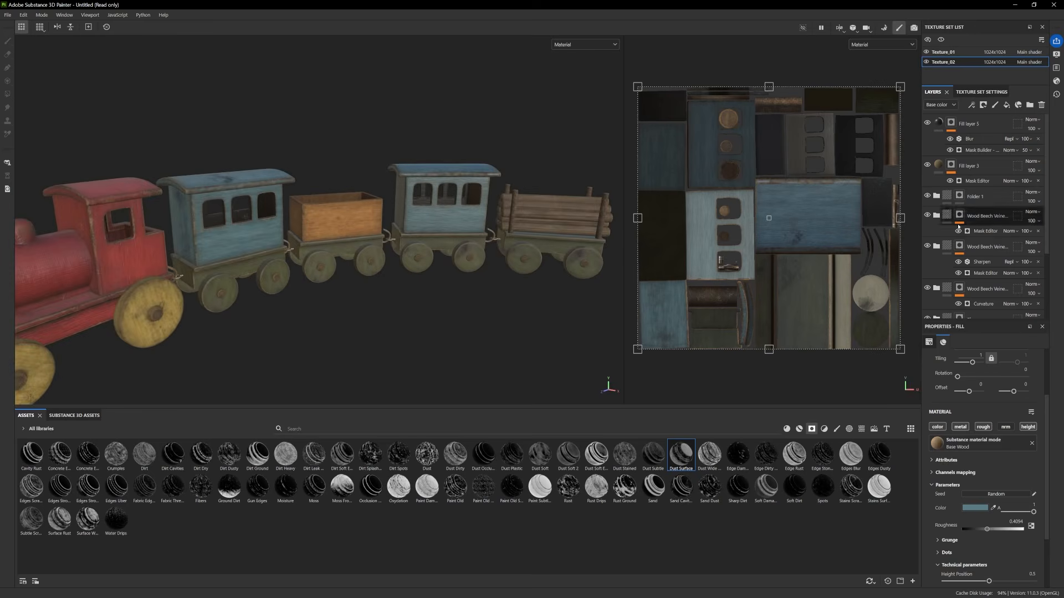
Compare the train with and without Fill layer 5 and Folder 1 in Texture_02
{"action": "left_click", "coordinate": [928, 123]}
{"action": "left_click", "coordinate": [928, 123]}
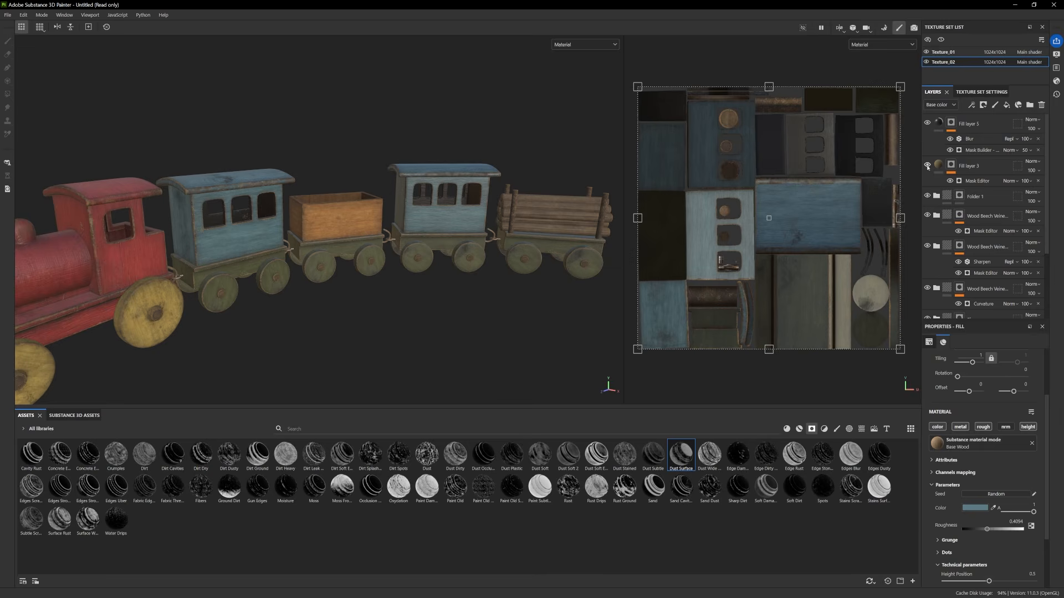
{"action": "left_click", "coordinate": [927, 198]}
{"action": "left_click", "coordinate": [927, 199]}
{"action": "left_click", "coordinate": [927, 199]}
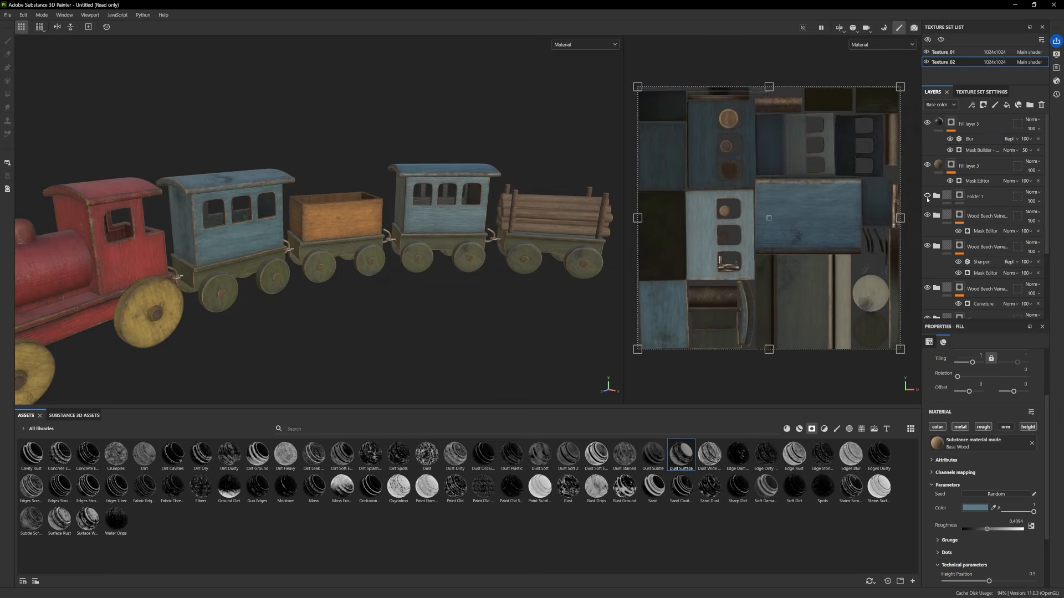
{"action": "left_click", "coordinate": [927, 198]}
{"action": "left_click", "coordinate": [927, 198]}
{"action": "left_click", "coordinate": [927, 198]}
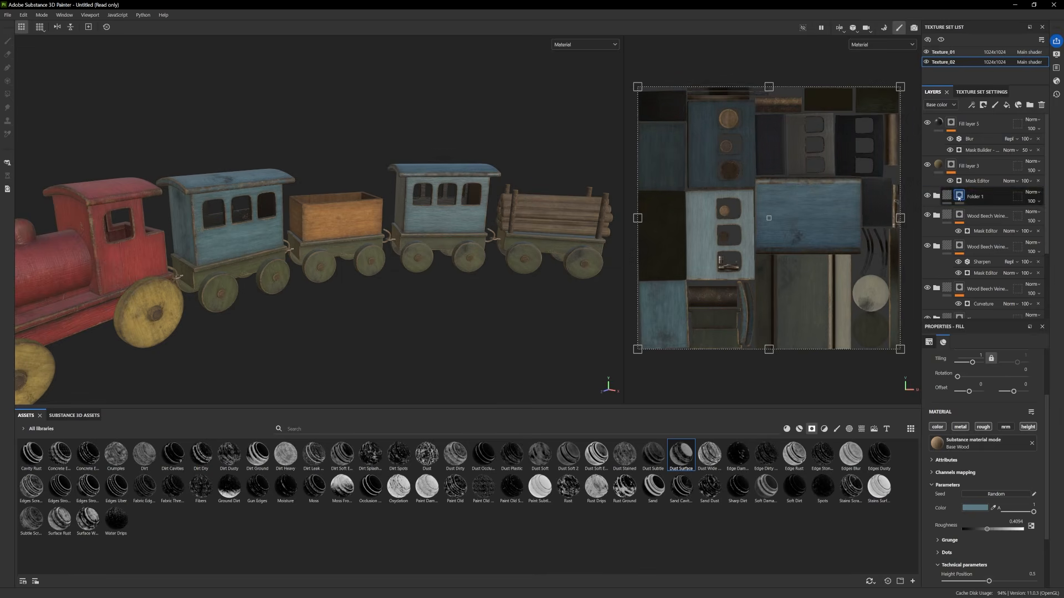
{"action": "left_click", "coordinate": [959, 196]}
{"action": "left_click", "coordinate": [7, 94]}
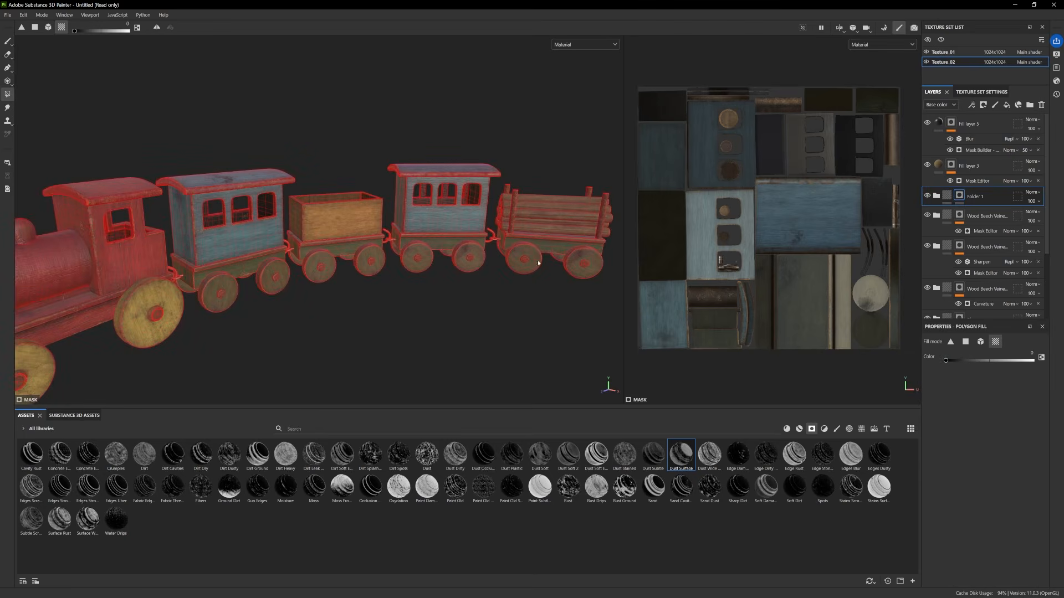
{"action": "left_click_drag", "start_coordinate": [178, 100], "coordinate": [191, 101], "text": "alt"}
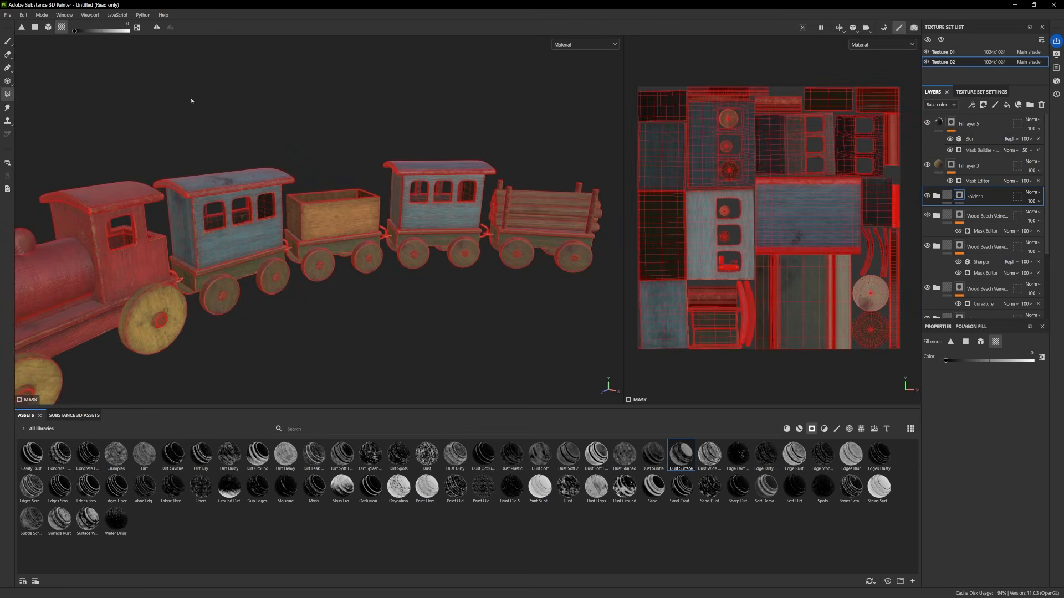
{"action": "left_click", "coordinate": [8, 41]}
{"action": "left_click_drag", "start_coordinate": [530, 261], "coordinate": [483, 276], "text": "alt"}
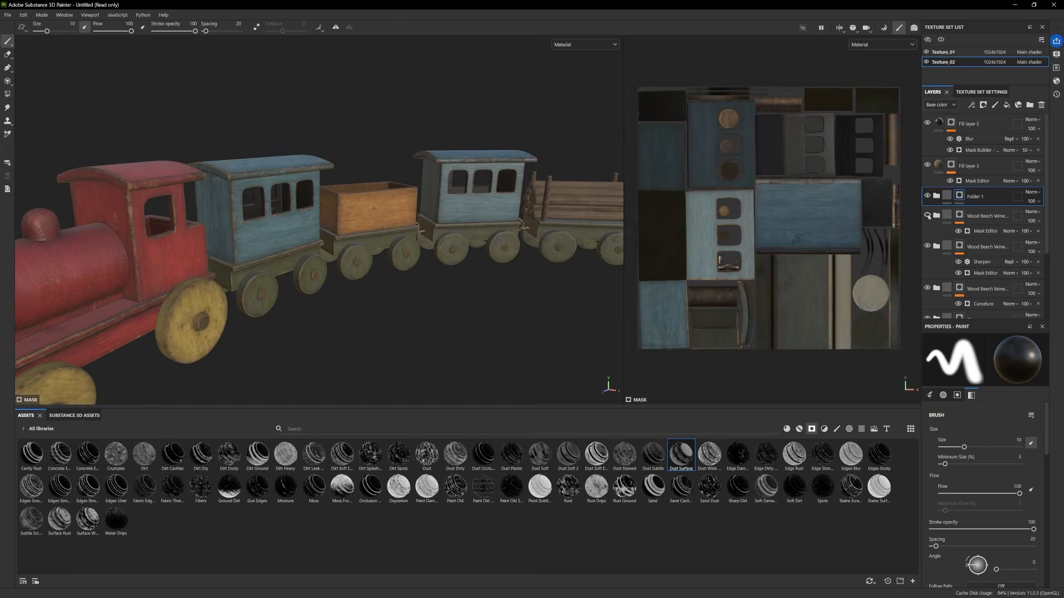
{"action": "left_click", "coordinate": [960, 218]}
{"action": "middle_click_drag", "start_coordinate": [391, 267], "coordinate": [263, 272], "text": "alt"}
{"action": "left_click", "coordinate": [7, 55]}
{"action": "right_click_drag", "start_coordinate": [377, 311], "coordinate": [404, 238], "text": "alt"}
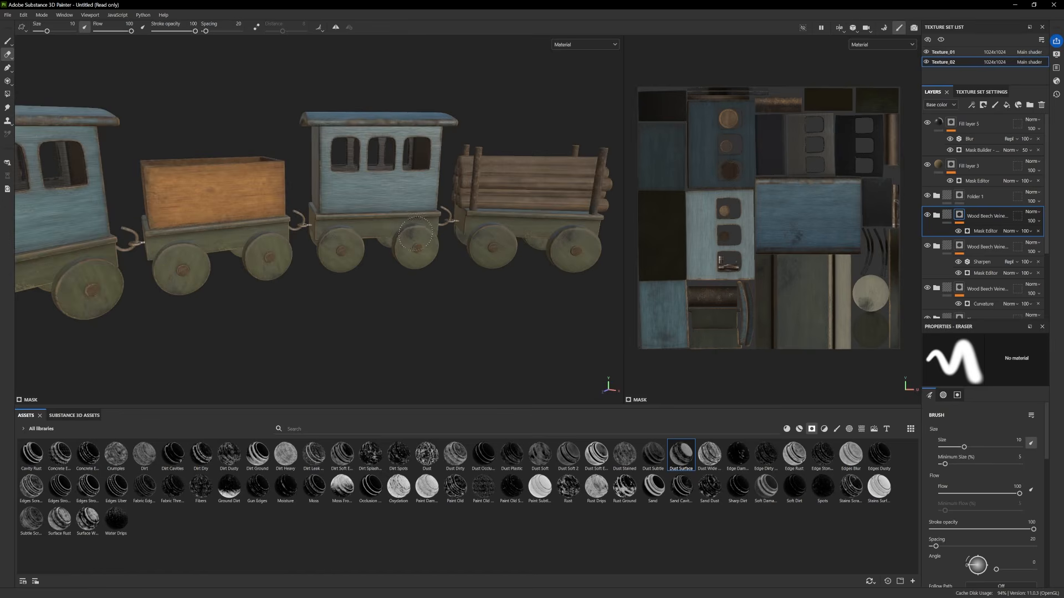
Create a new folder below Folder 1, place the uppermost Wood Beech Veined folder inside it and add a white mask ready for painting
{"action": "left_click", "coordinate": [1030, 105]}
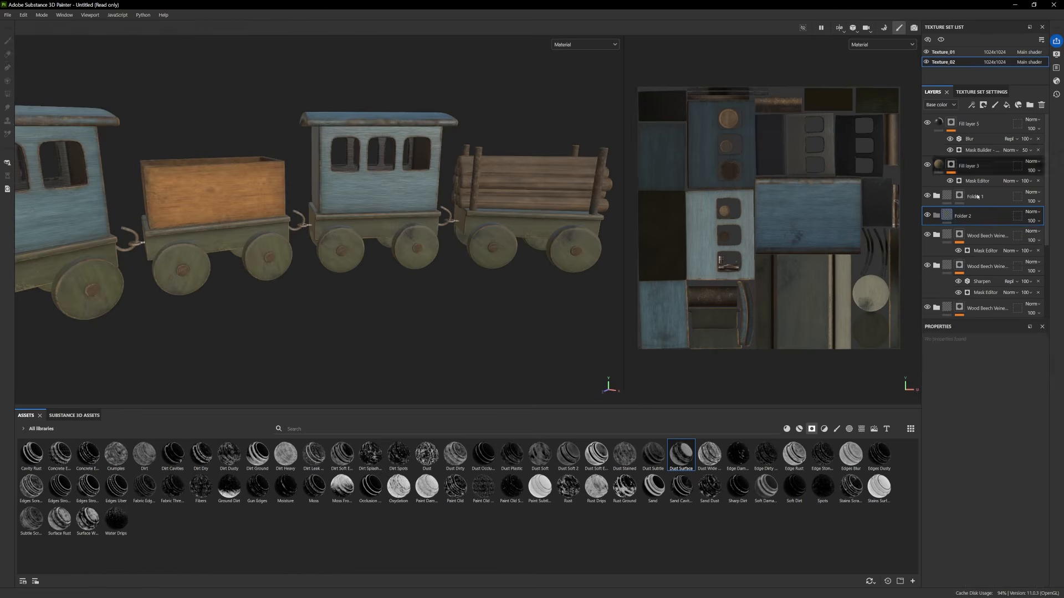
{"action": "right_click", "coordinate": [945, 217]}
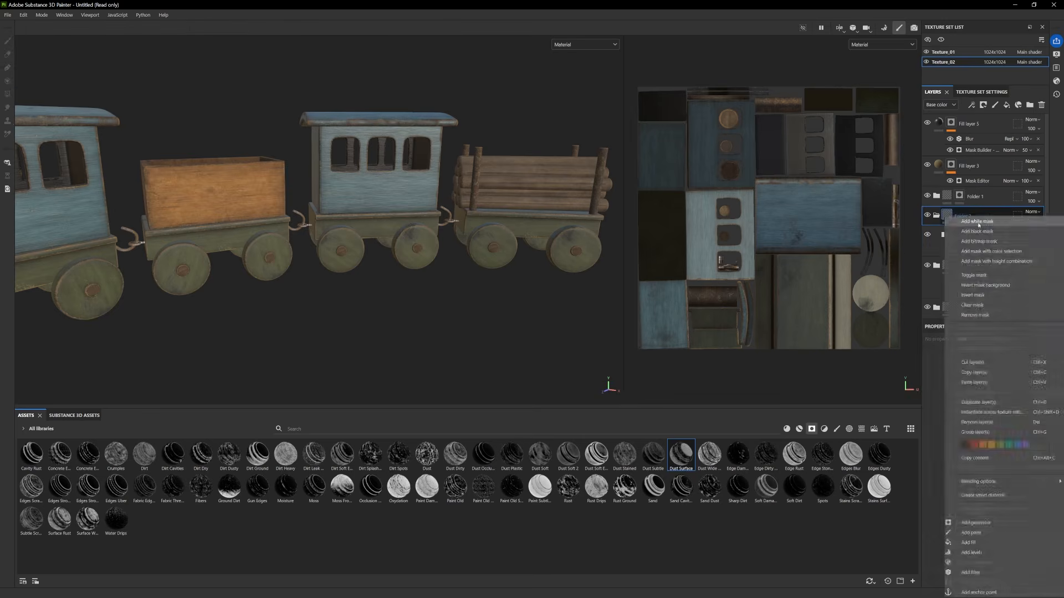
{"action": "left_click", "coordinate": [978, 222]}
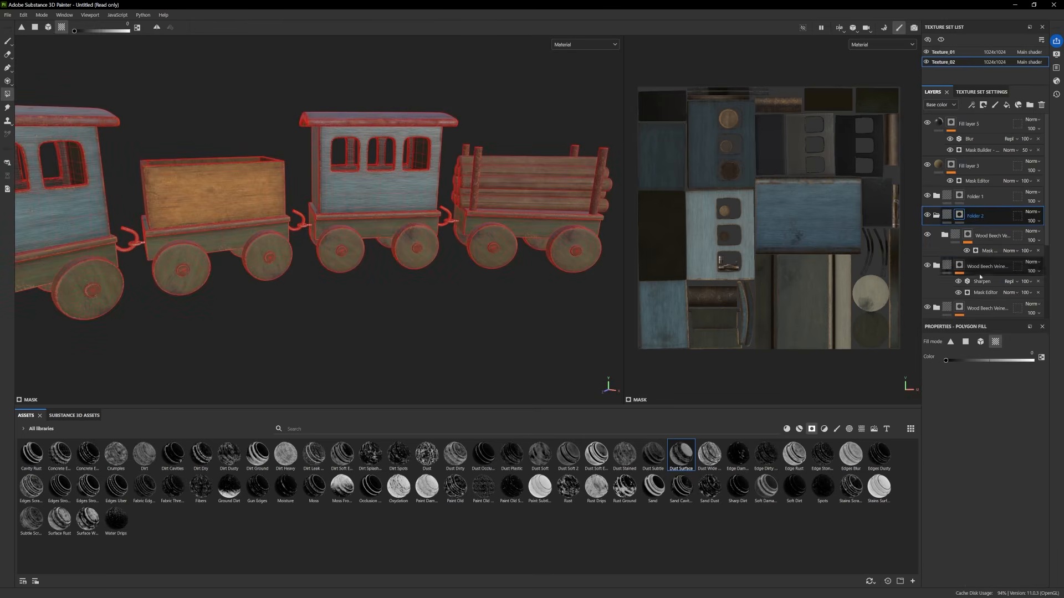
{"action": "key", "text": "1"}
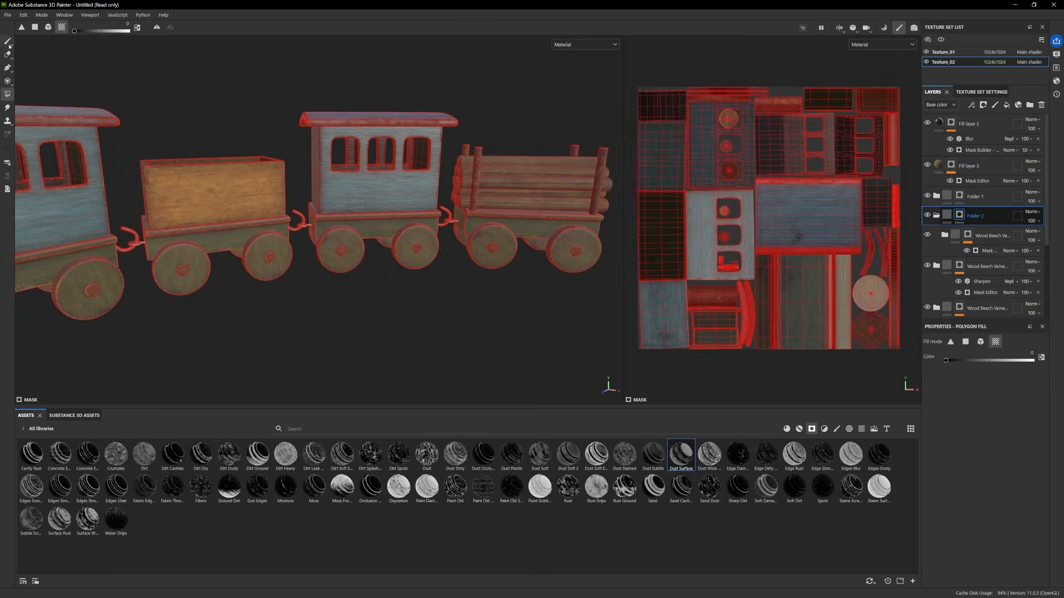
Examine the worn paint across the whole train, collapse Folder 2 and review the Texture_02 layer stack
{"action": "left_click_drag", "start_coordinate": [392, 266], "coordinate": [484, 226], "text": "alt"}
{"action": "middle_click_drag", "start_coordinate": [483, 226], "coordinate": [582, 213], "text": "alt"}
{"action": "scroll", "coordinate": [384, 254], "scroll_direction": "down", "scroll_amount": 5}
{"action": "mouse_move", "coordinate": [384, 266]}
{"action": "left_mouse_down", "text": "alt"}
{"action": "mouse_move", "coordinate": [380, 308]}
{"action": "mouse_move", "coordinate": [400, 309]}
{"action": "mouse_move", "coordinate": [312, 273]}
{"action": "mouse_move", "coordinate": [371, 298]}
{"action": "mouse_move", "coordinate": [366, 274]}
{"action": "left_mouse_up", "text": "alt"}
{"action": "scroll", "coordinate": [312, 273], "scroll_direction": "down", "scroll_amount": 2}
{"action": "middle_click_drag", "start_coordinate": [366, 274], "coordinate": [379, 324], "text": "alt"}
{"action": "scroll", "coordinate": [404, 294], "scroll_direction": "up", "scroll_amount": 2}
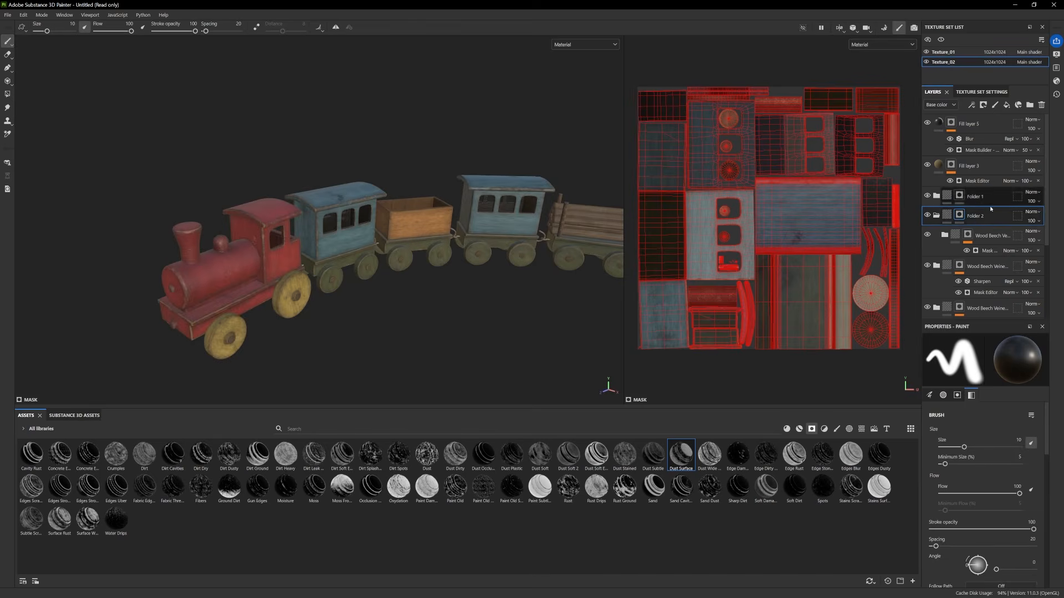
{"action": "left_click", "coordinate": [937, 215]}
{"action": "scroll", "coordinate": [945, 201], "scroll_direction": "down", "scroll_amount": 3}
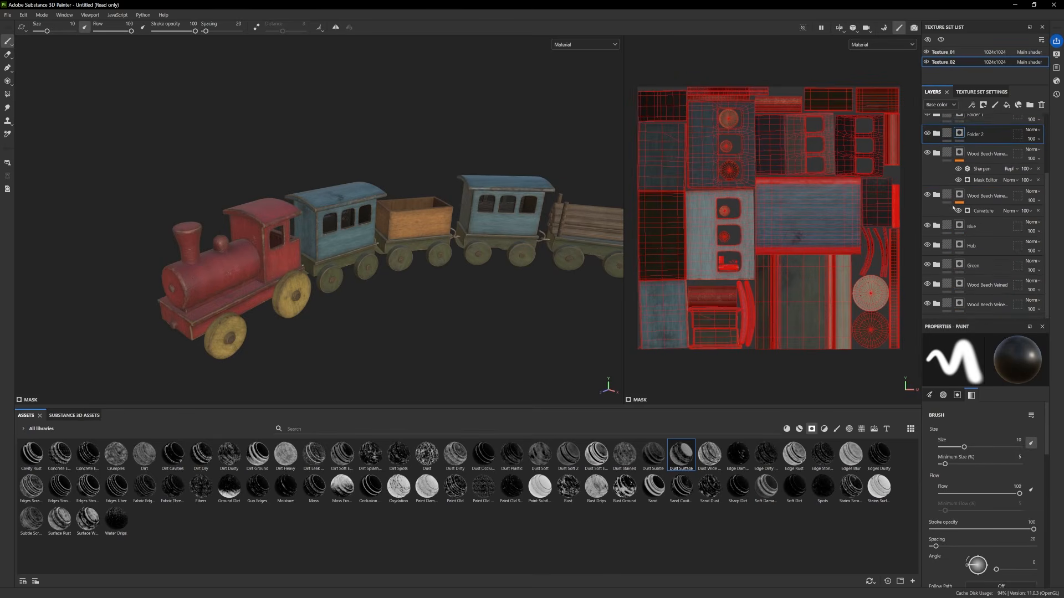
{"action": "scroll", "coordinate": [936, 224], "scroll_direction": "up", "scroll_amount": 4}
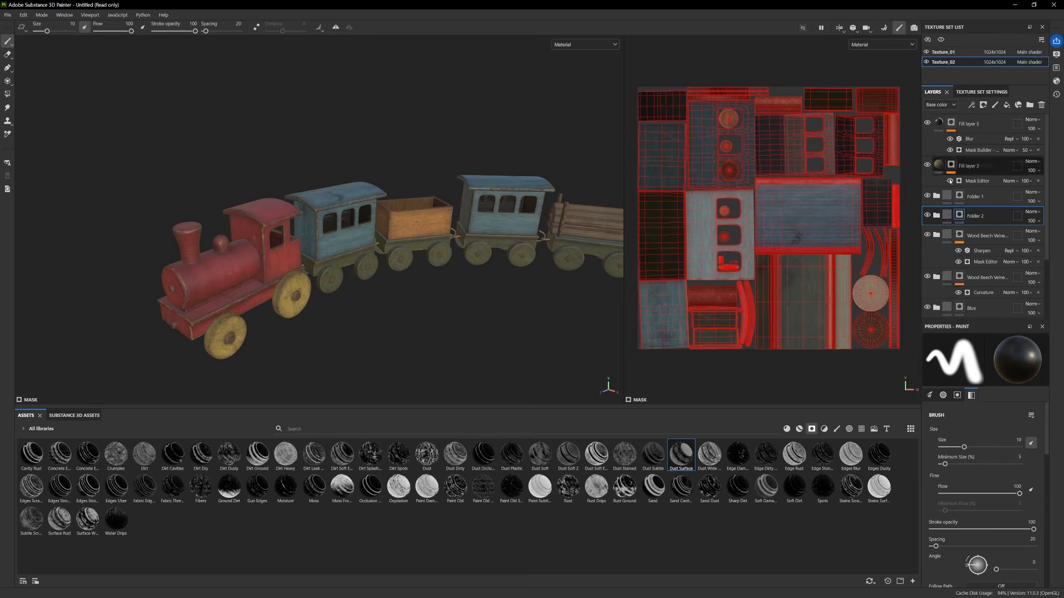
{"action": "scroll", "coordinate": [942, 196], "scroll_direction": "down", "scroll_amount": 3}
{"action": "scroll", "coordinate": [940, 222], "scroll_direction": "down", "scroll_amount": 1}
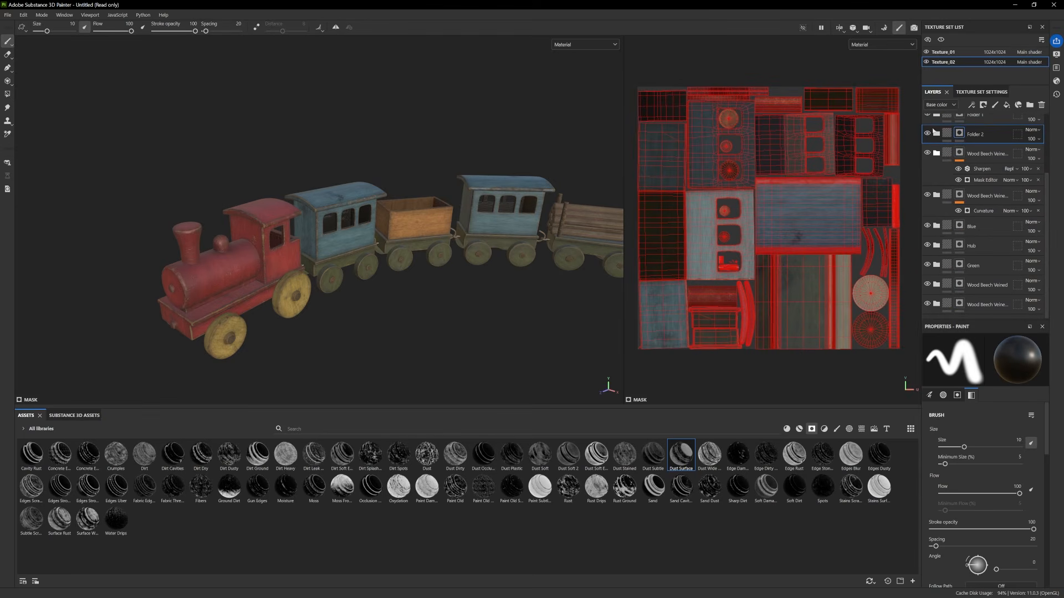
Switch to Texture_01 and rename the lowest Wood Beech Veined folder as Orange
{"action": "left_click", "coordinate": [951, 56]}
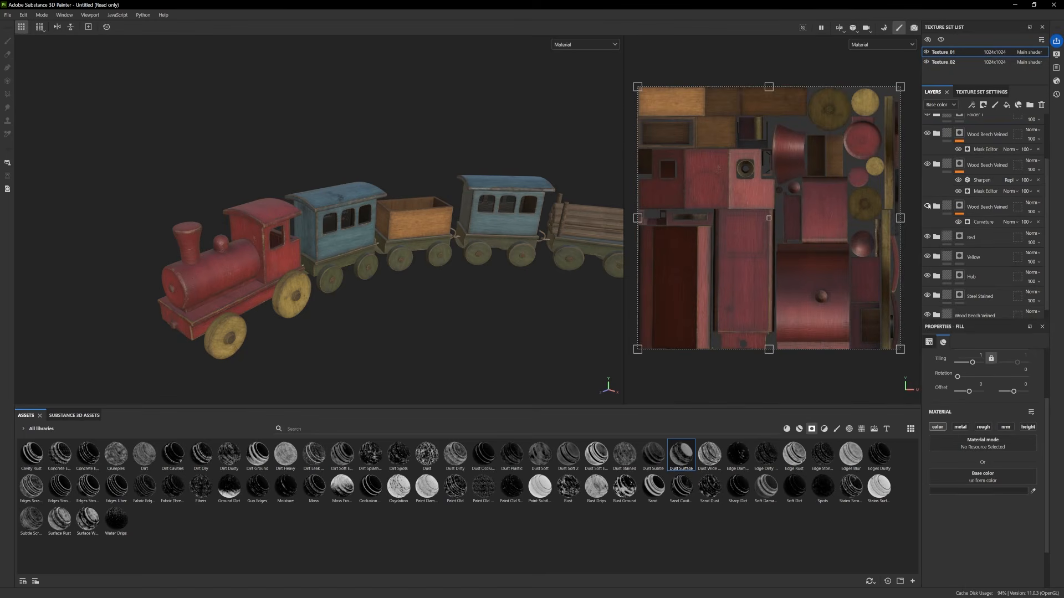
{"action": "scroll", "coordinate": [928, 266], "scroll_direction": "down", "scroll_amount": 1}
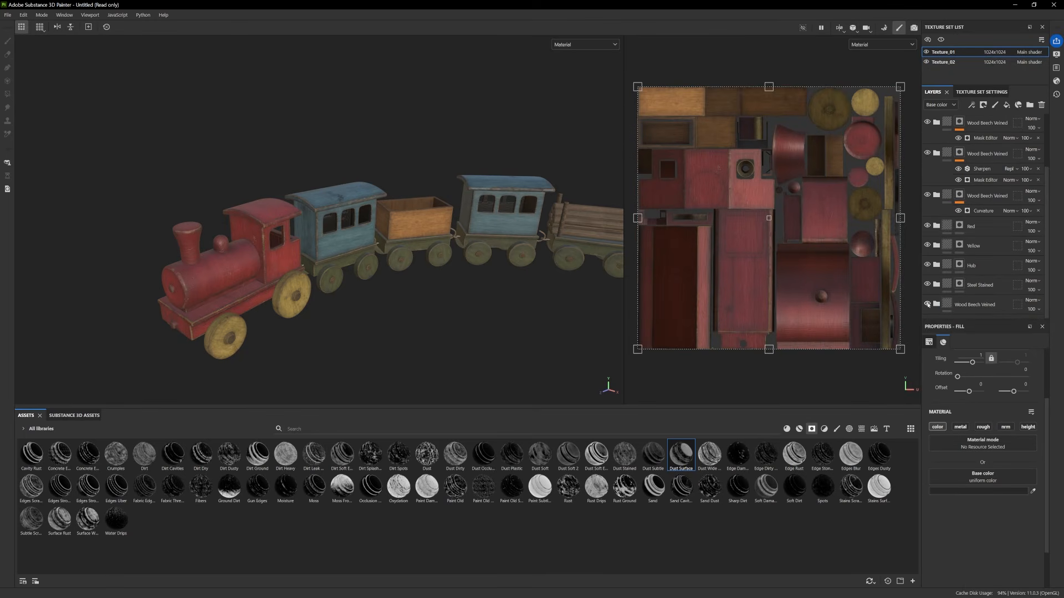
{"action": "double_click", "coordinate": [976, 304]}
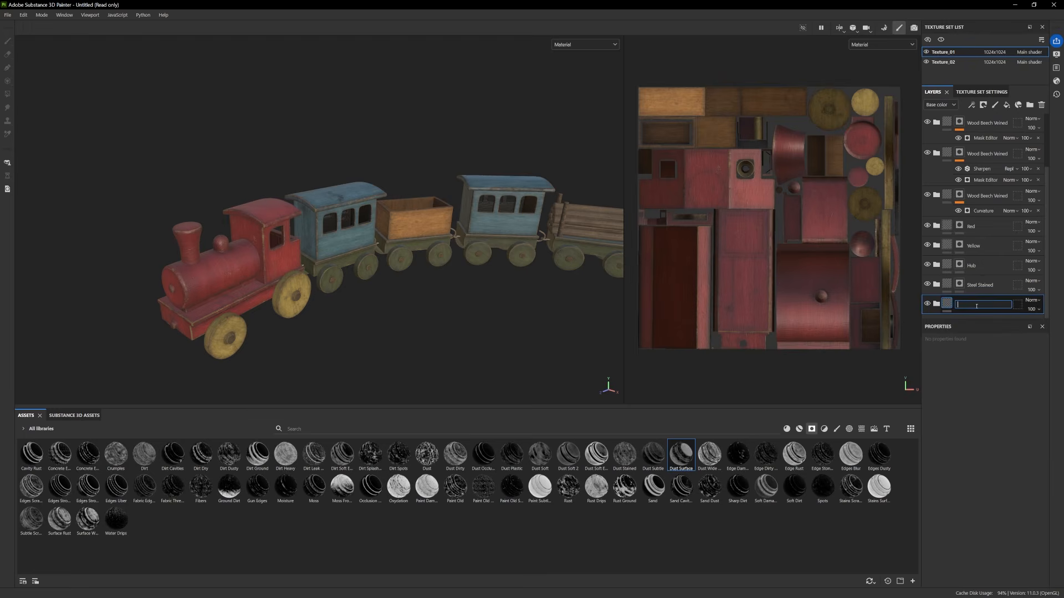
{"action": "type", "text": "Orange"}
{"action": "key", "text": "Return"}
Set the Base Wood layer in the Orange folder to a slightly less saturated tan and collapse the folder
{"action": "left_click", "coordinate": [937, 304]}
{"action": "scroll", "coordinate": [949, 284], "scroll_direction": "down", "scroll_amount": 3}
{"action": "left_click", "coordinate": [947, 293]}
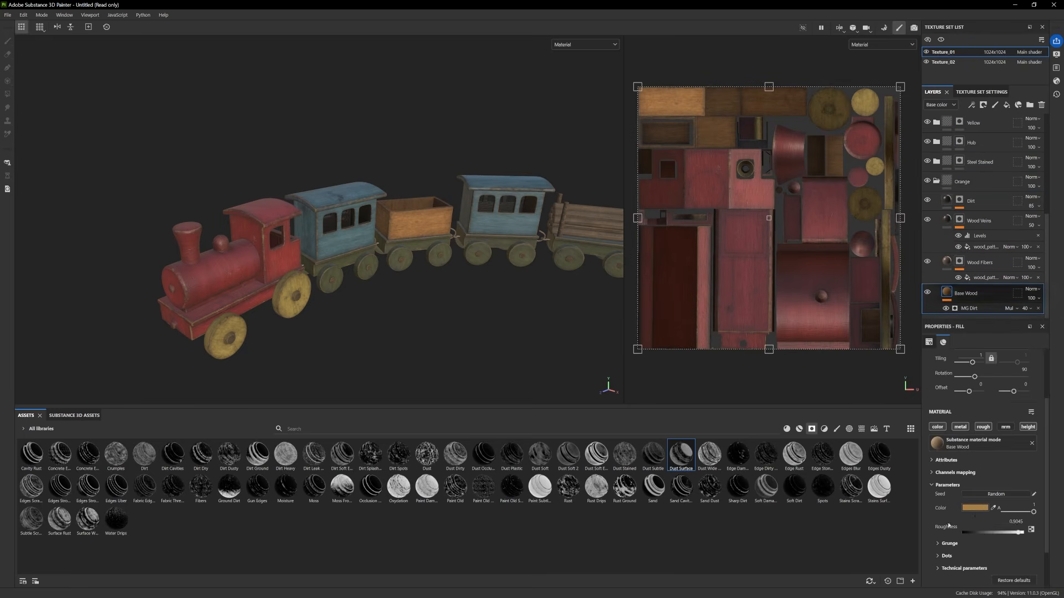
{"action": "left_click", "coordinate": [974, 508]}
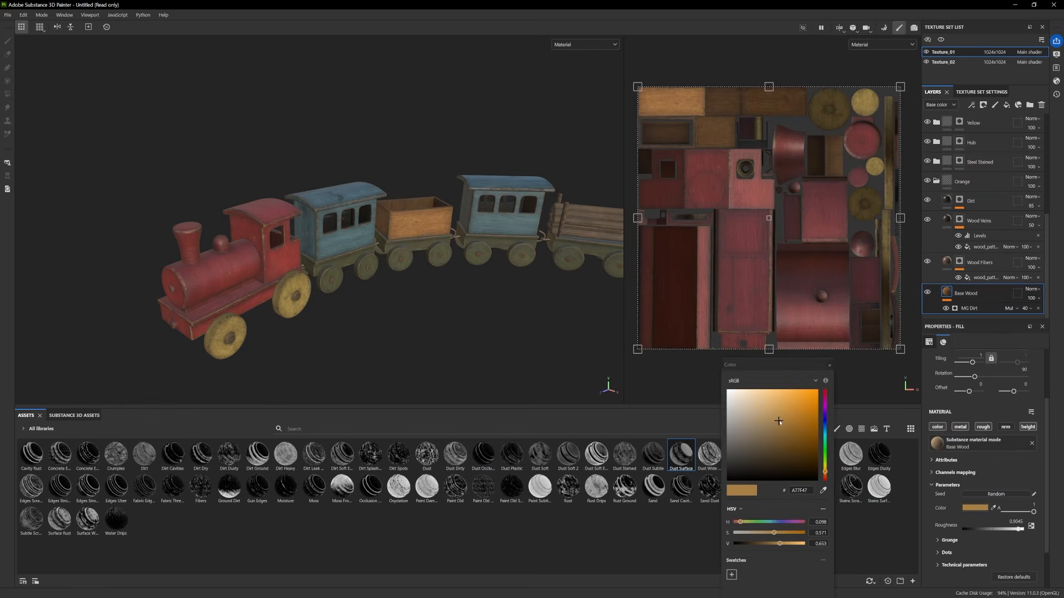
{"action": "left_click_drag", "start_coordinate": [779, 421], "coordinate": [772, 422]}
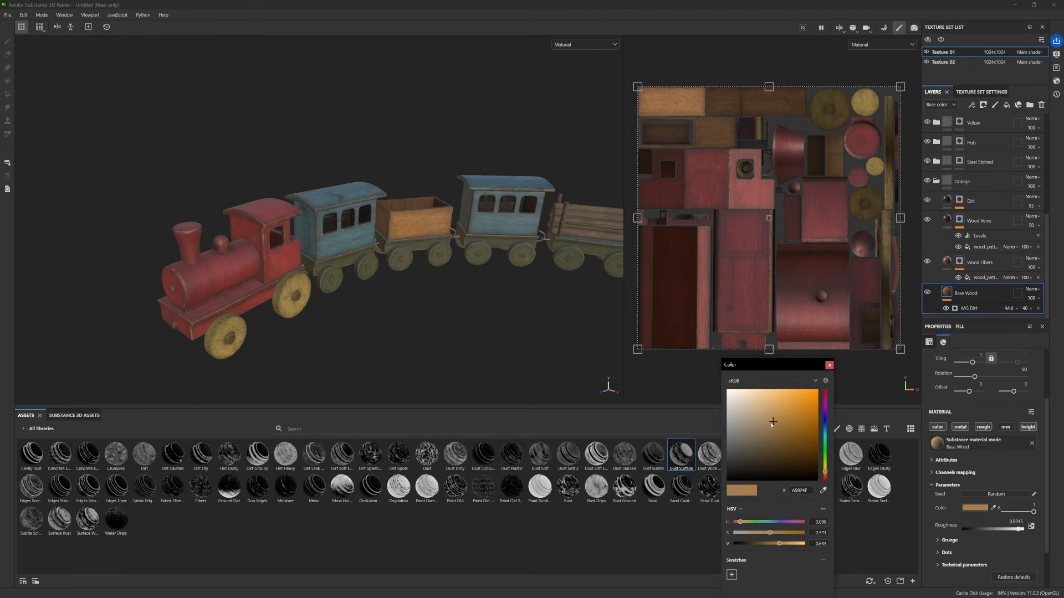
{"action": "left_click", "coordinate": [829, 365]}
{"action": "scroll", "coordinate": [364, 281], "scroll_direction": "down", "scroll_amount": 2}
{"action": "left_click_drag", "start_coordinate": [364, 277], "coordinate": [452, 291], "text": "alt"}
{"action": "scroll", "coordinate": [458, 267], "scroll_direction": "up", "scroll_amount": 2}
{"action": "scroll", "coordinate": [452, 291], "scroll_direction": "up", "scroll_amount": 1}
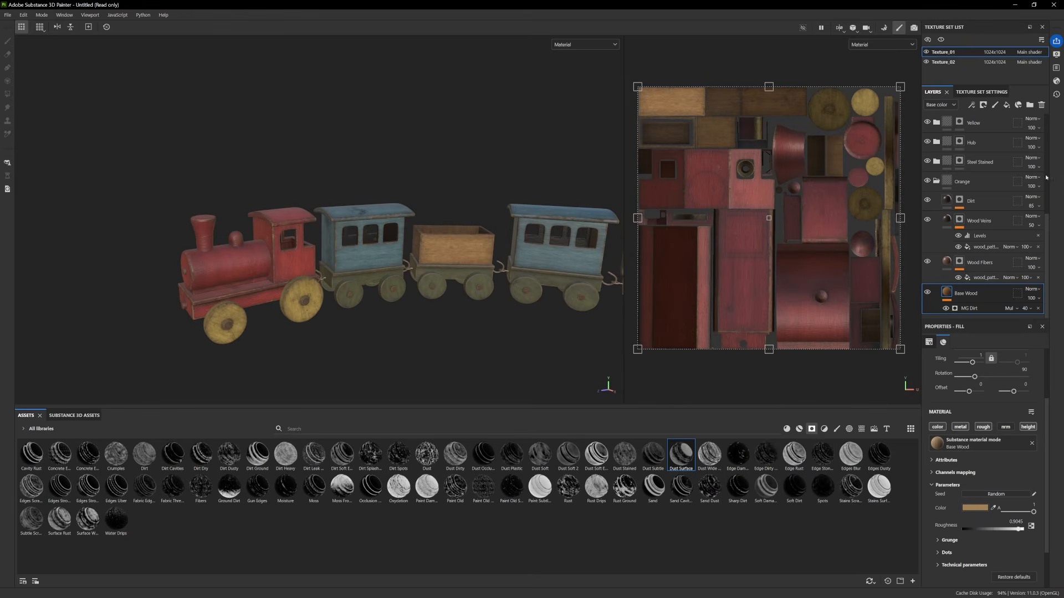
{"action": "left_click", "coordinate": [936, 181]}
Compare the train with the reference photo, then examine the engine and carriages and review the Texture_01 layer stack
{"action": "scroll", "coordinate": [985, 194], "scroll_direction": "up", "scroll_amount": 3}
{"action": "left_click", "coordinate": [988, 125]}
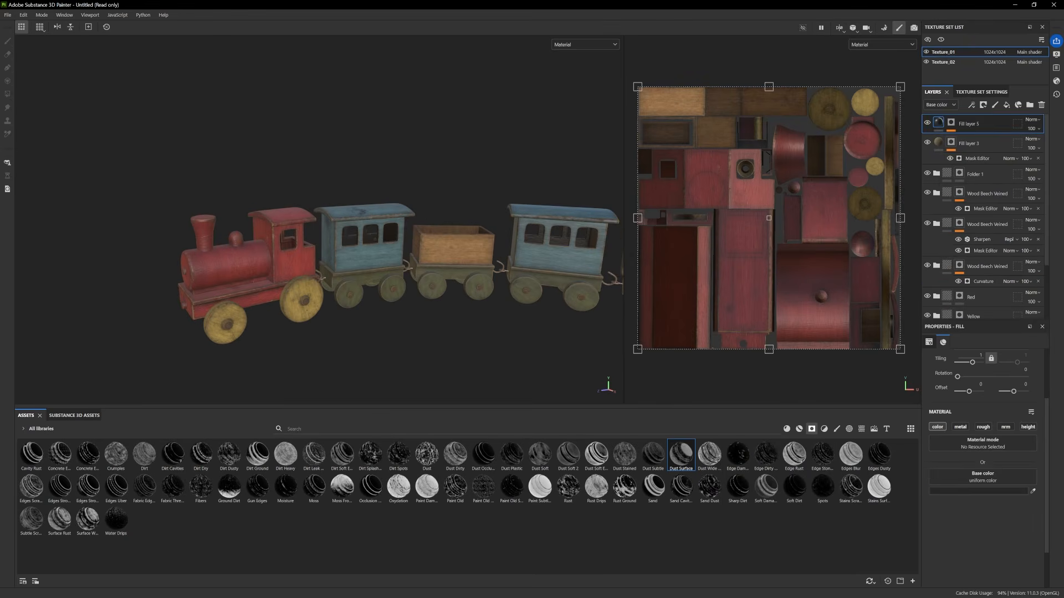
{"action": "left_click_drag", "start_coordinate": [623, 597], "coordinate": [624, 213]}
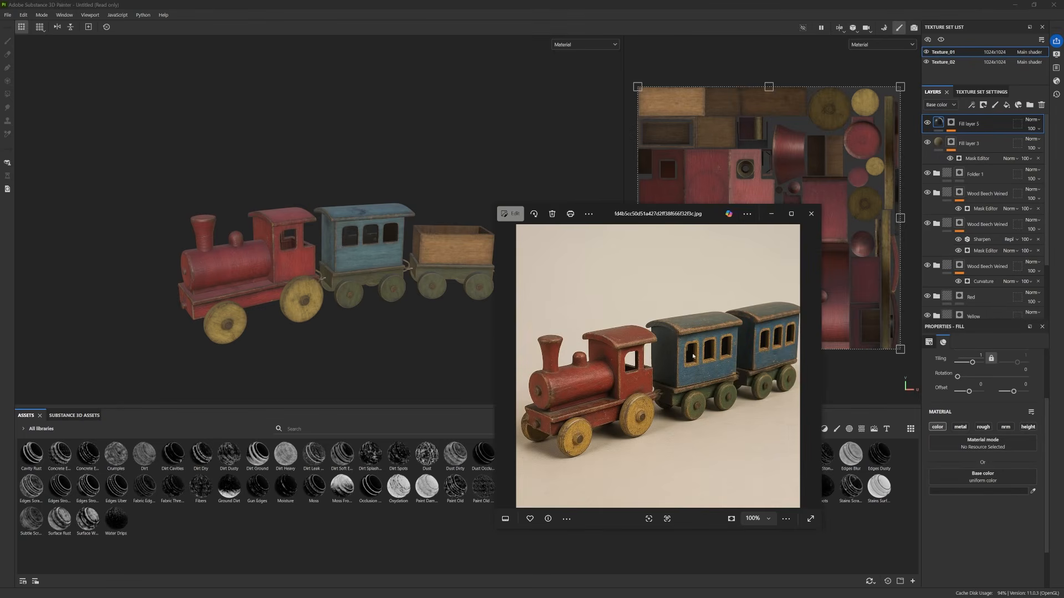
{"action": "left_click_drag", "start_coordinate": [711, 212], "coordinate": [711, 597]}
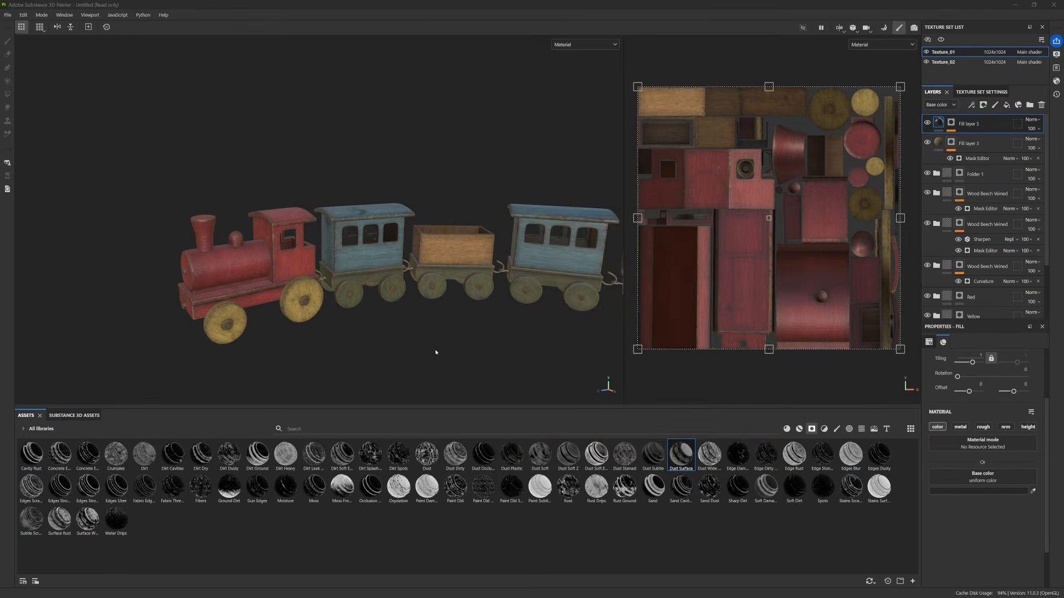
{"action": "scroll", "coordinate": [436, 352], "scroll_direction": "up", "scroll_amount": 8}
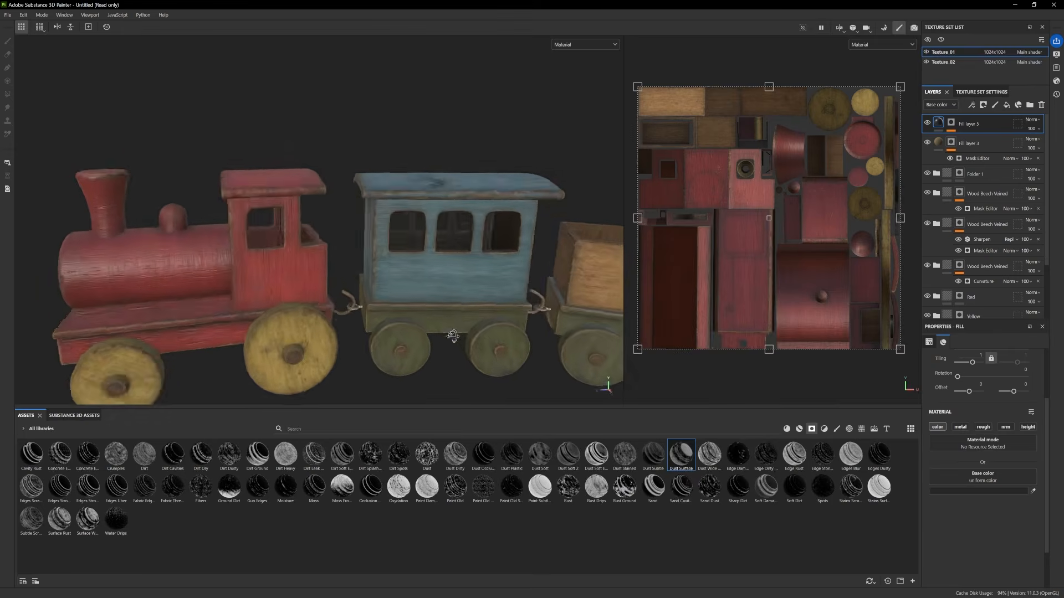
{"action": "left_click_drag", "start_coordinate": [453, 336], "coordinate": [456, 323], "text": "alt"}
{"action": "left_click_drag", "start_coordinate": [387, 306], "coordinate": [532, 308], "text": "alt"}
{"action": "scroll", "coordinate": [1006, 287], "scroll_direction": "down", "scroll_amount": 3}
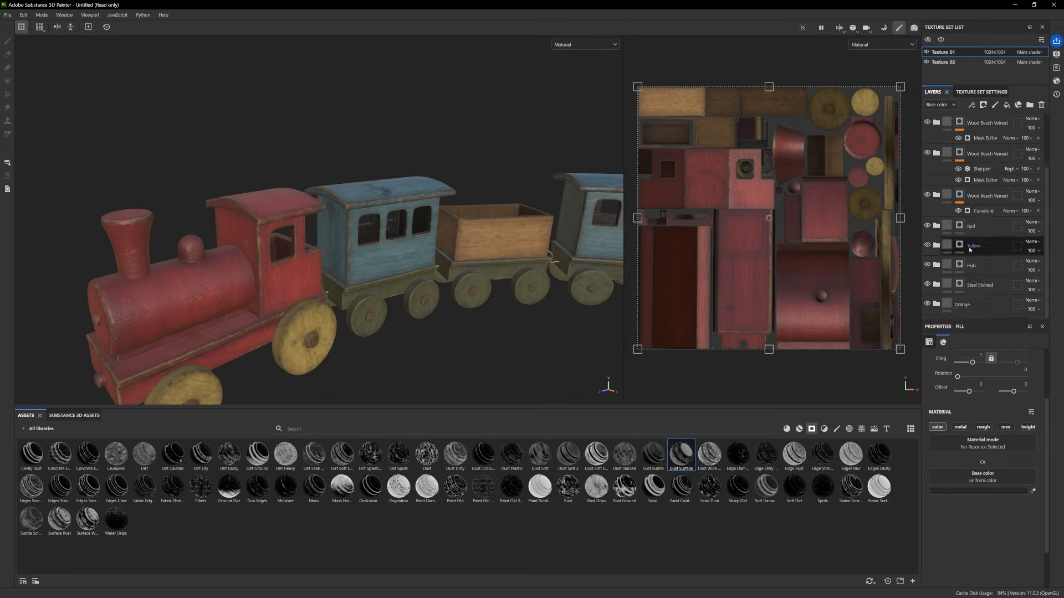
{"action": "scroll", "coordinate": [971, 248], "scroll_direction": "up", "scroll_amount": 3}
{"action": "scroll", "coordinate": [936, 209], "scroll_direction": "down", "scroll_amount": 2}
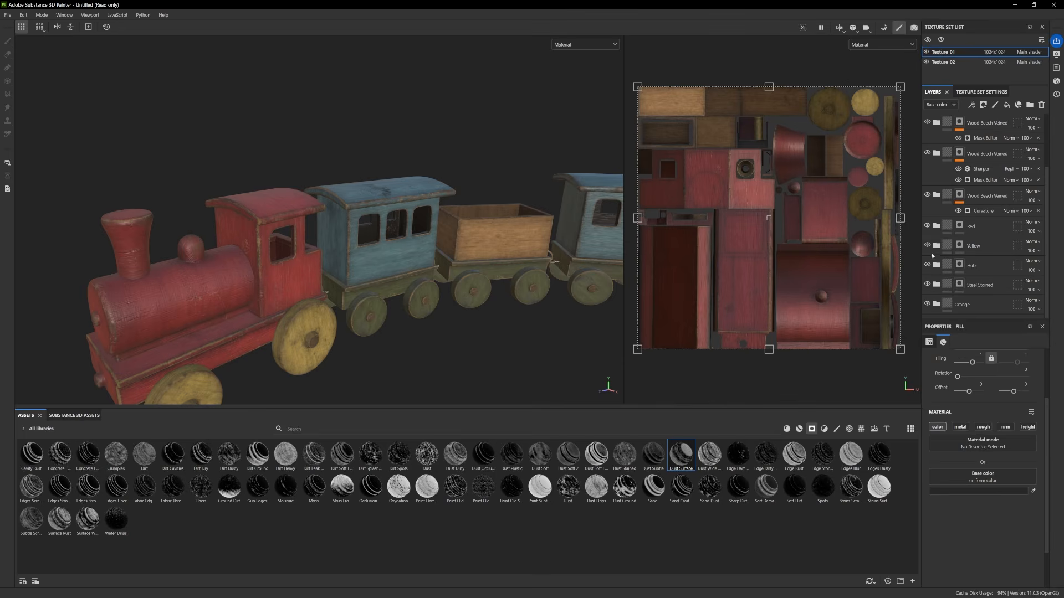
In Texture_02, add a fill layer above Dirt in the Blue folder and apply the Sand Cavities smart mask
{"action": "left_click", "coordinate": [946, 62]}
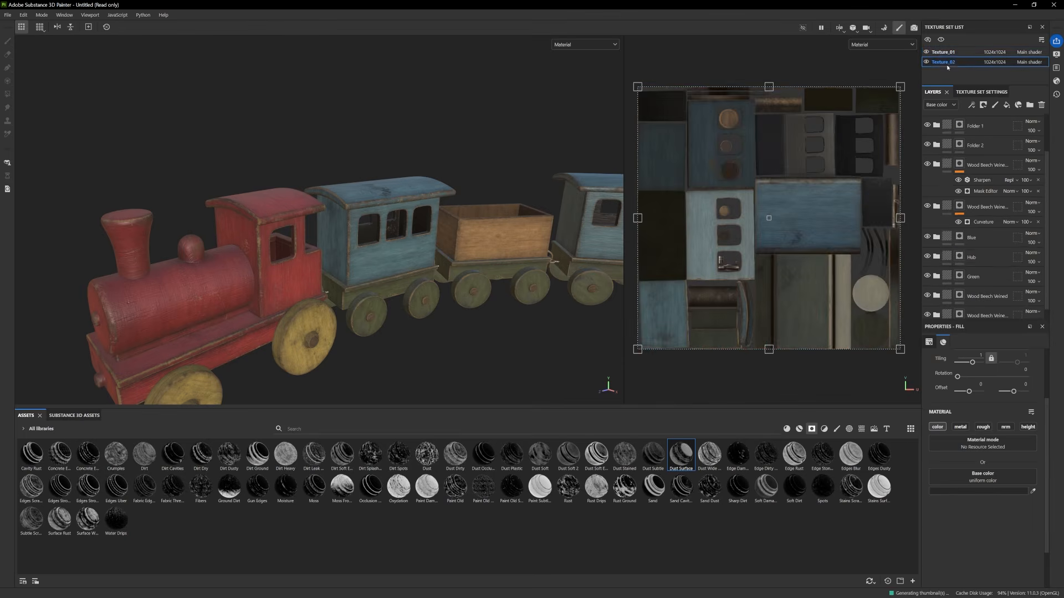
{"action": "left_click", "coordinate": [986, 258]}
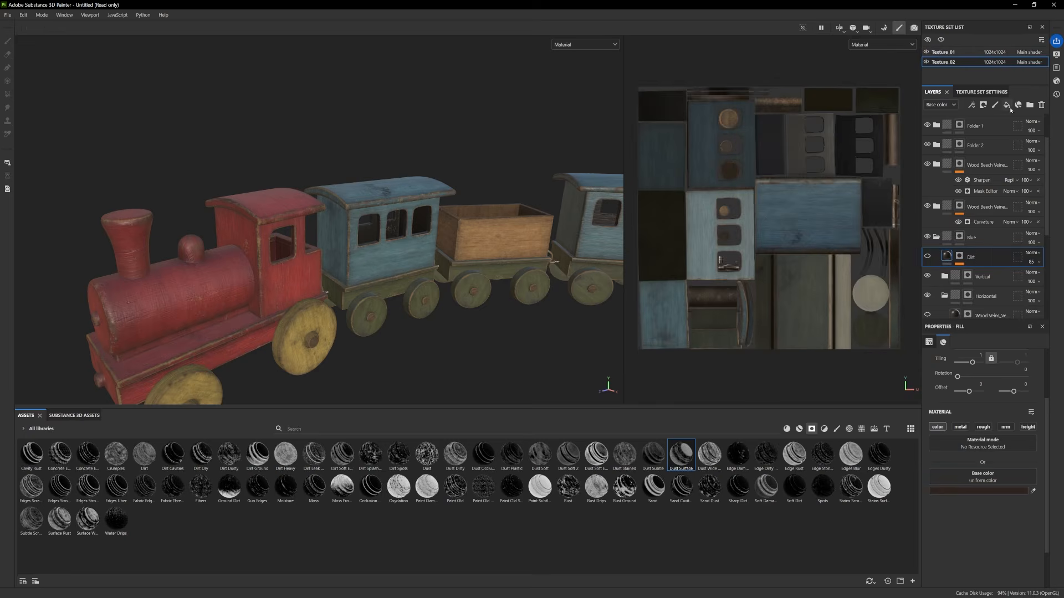
{"action": "left_click", "coordinate": [1007, 106]}
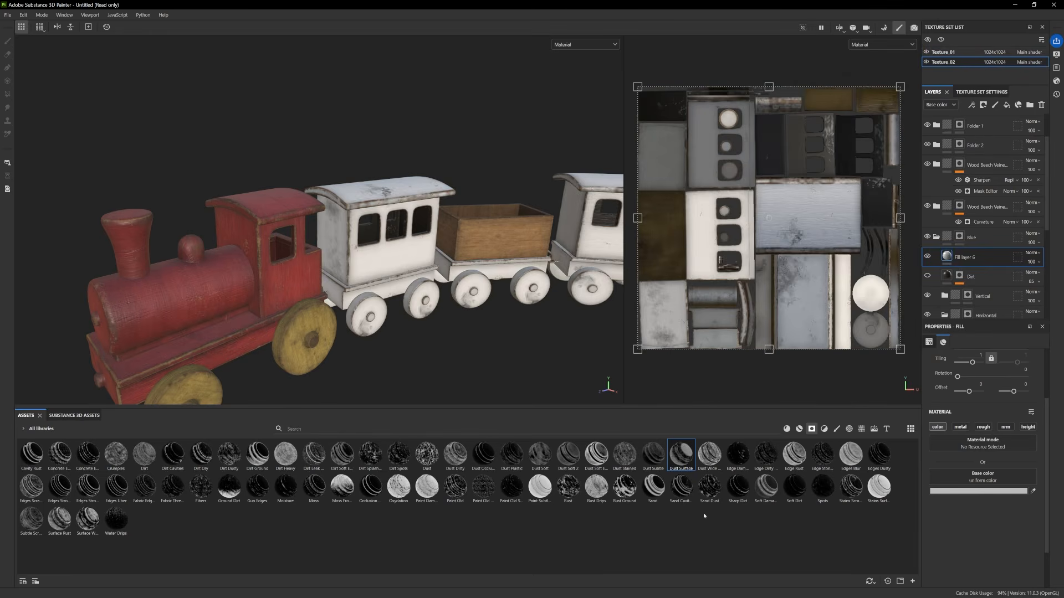
{"action": "left_click_drag", "start_coordinate": [681, 488], "coordinate": [961, 256]}
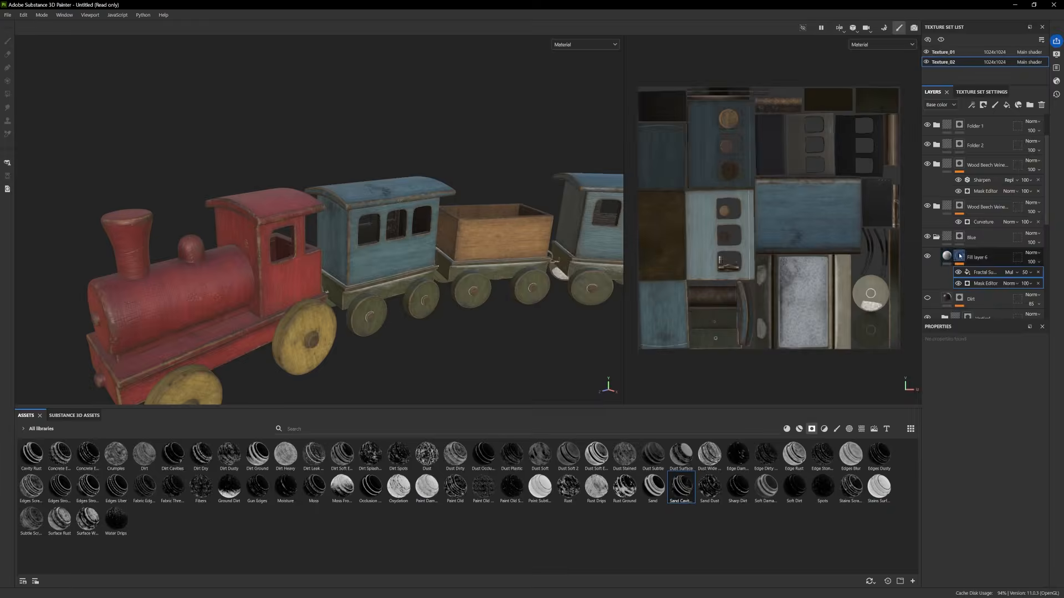
{"action": "left_click", "coordinate": [926, 257]}
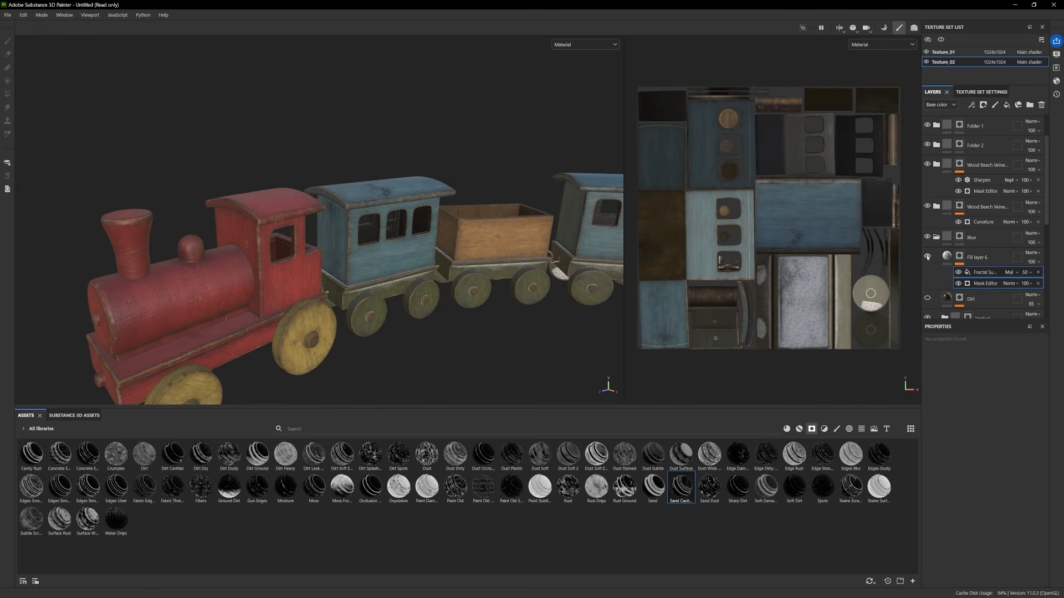
{"action": "left_click", "coordinate": [927, 256]}
Set Fill layer 6's base color to grey-brown 847761 and compare the carriages with and without the layer
{"action": "left_click", "coordinate": [947, 256]}
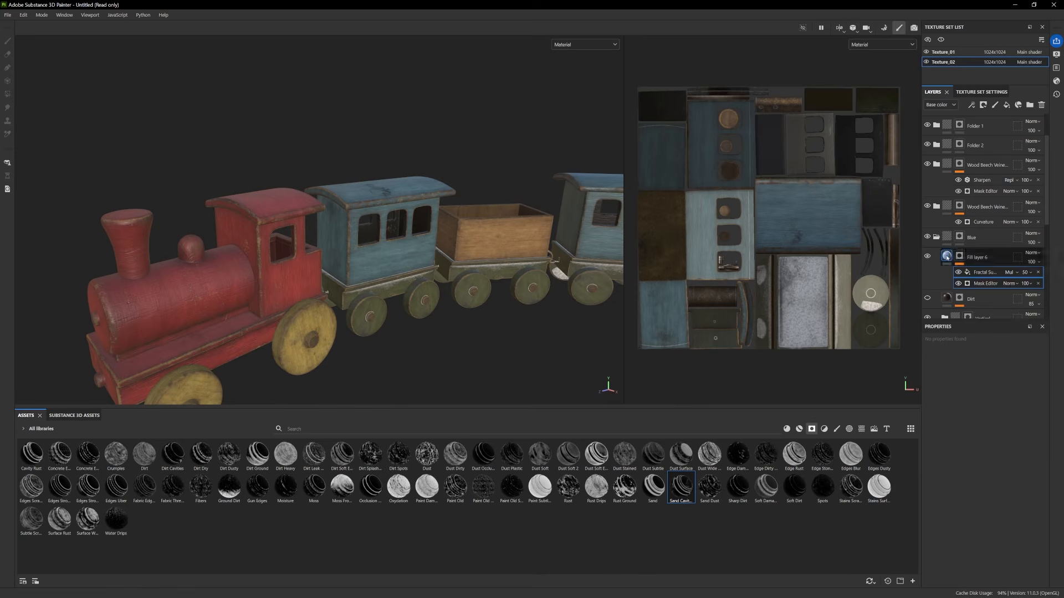
{"action": "left_click", "coordinate": [978, 491]}
{"action": "left_click", "coordinate": [826, 472]}
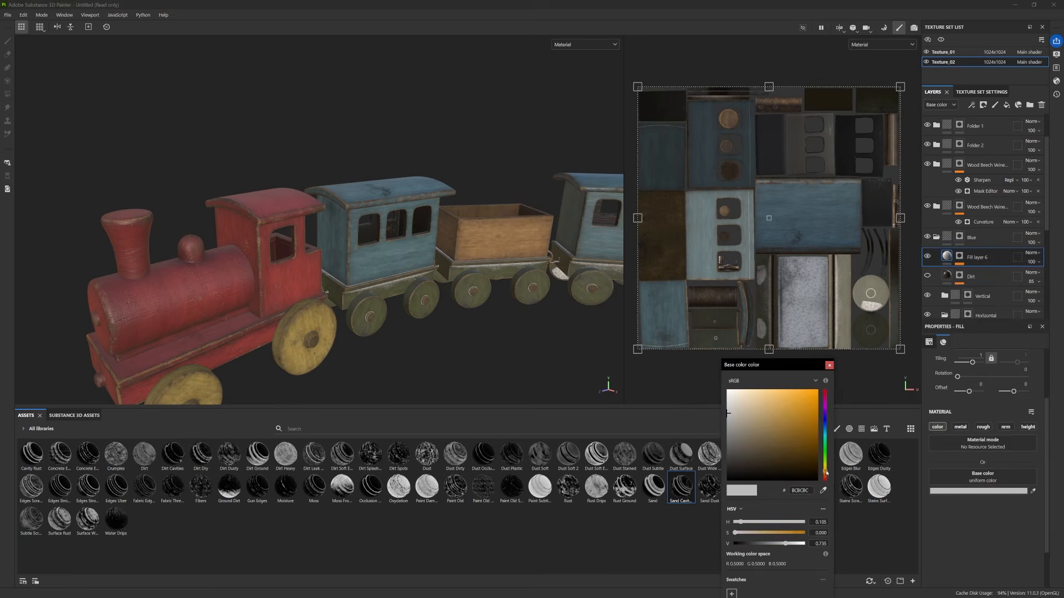
{"action": "mouse_move", "coordinate": [776, 448]}
{"action": "left_mouse_down"}
{"action": "mouse_move", "coordinate": [774, 430]}
{"action": "mouse_move", "coordinate": [758, 431]}
{"action": "left_mouse_up"}
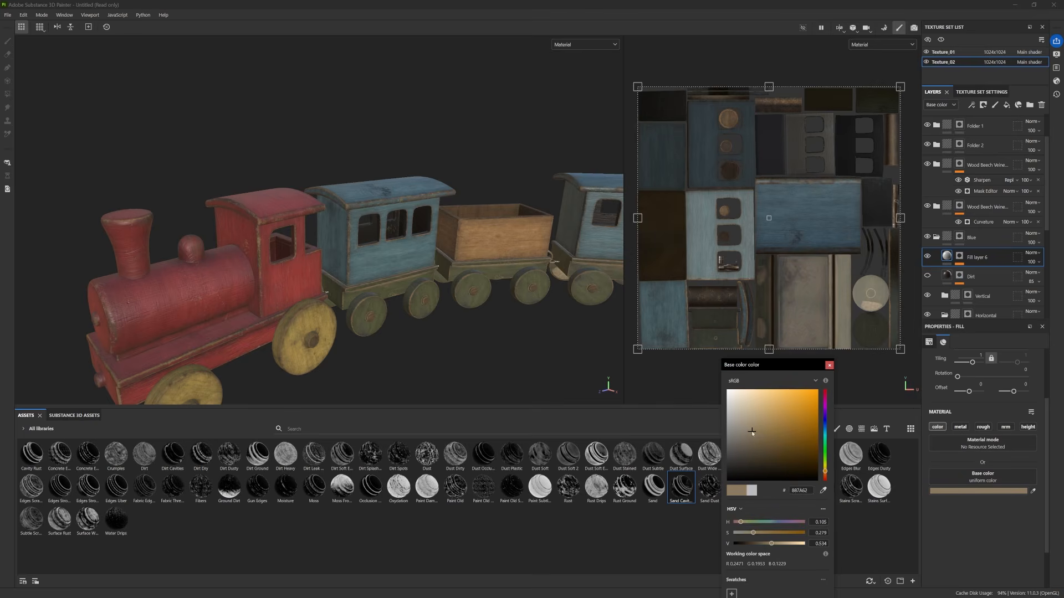
{"action": "scroll", "coordinate": [499, 299], "scroll_direction": "down", "scroll_amount": 3}
{"action": "left_click_drag", "start_coordinate": [499, 299], "coordinate": [480, 299], "text": "alt"}
{"action": "scroll", "coordinate": [479, 299], "scroll_direction": "up", "scroll_amount": 1}
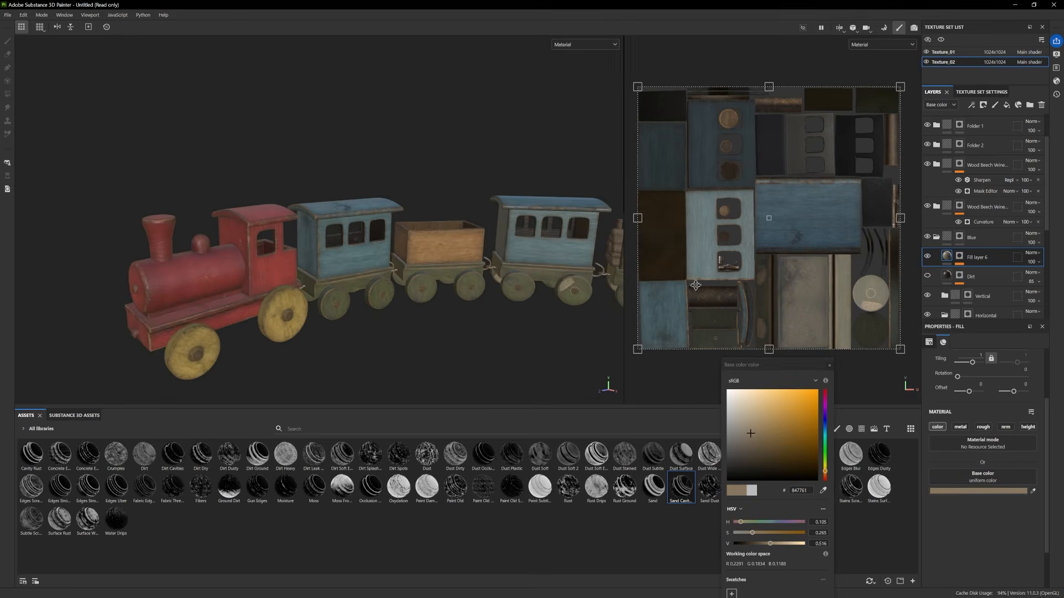
{"action": "left_click", "coordinate": [927, 257]}
{"action": "left_click", "coordinate": [928, 257]}
{"action": "left_click", "coordinate": [927, 257]}
{"action": "left_click", "coordinate": [928, 258]}
Create a folder inside the Blue folder, place Fill layer 6 in it and add a white mask ready for painting
{"action": "left_click", "coordinate": [1030, 105]}
{"action": "double_click", "coordinate": [976, 259]}
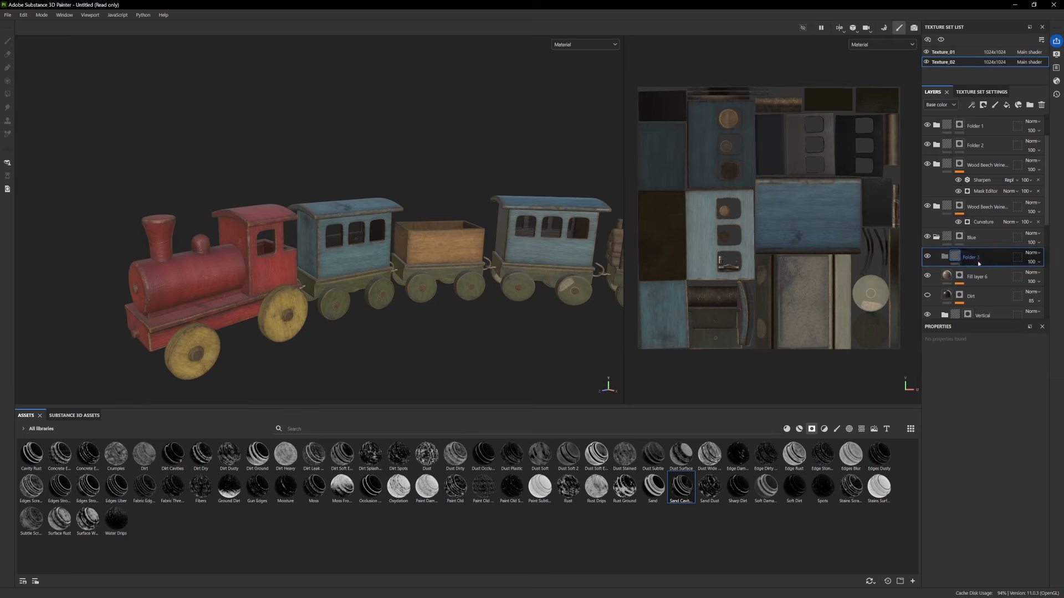
{"action": "right_click", "coordinate": [979, 261]}
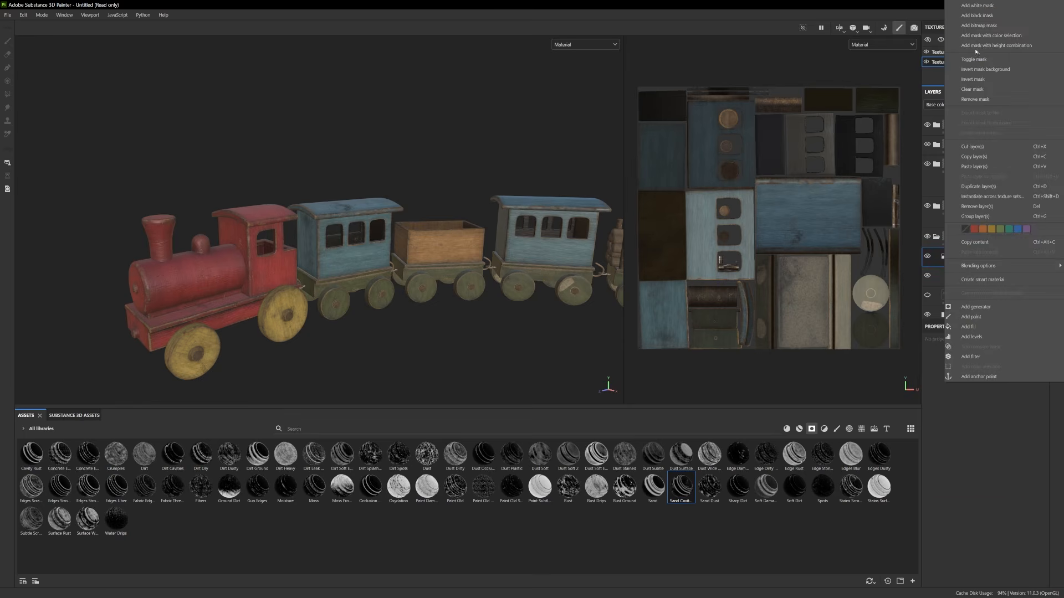
{"action": "left_click", "coordinate": [983, 16]}
{"action": "left_click", "coordinate": [7, 94]}
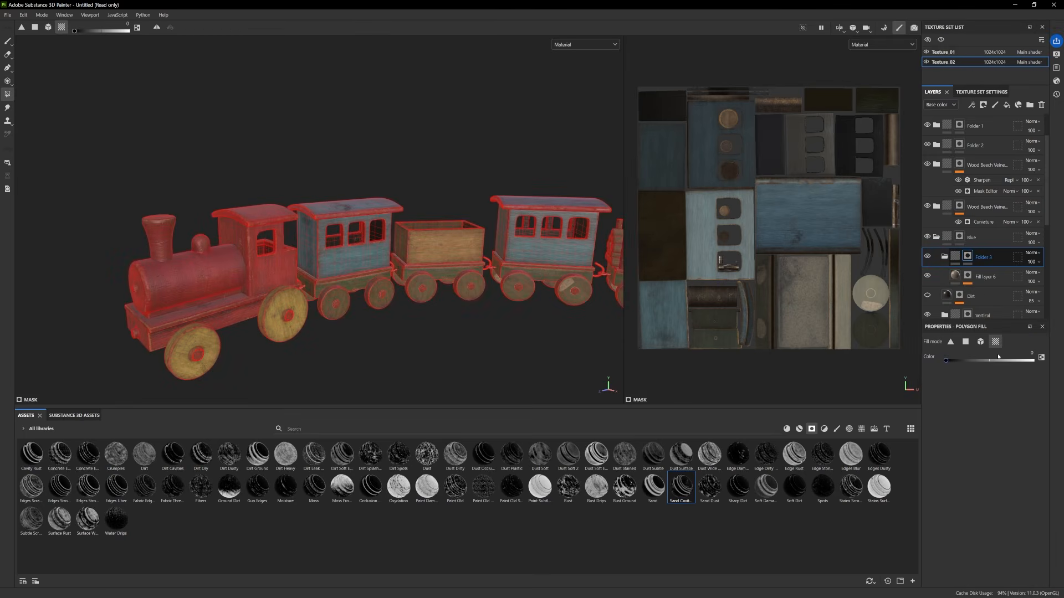
{"action": "left_click_drag", "start_coordinate": [517, 323], "coordinate": [528, 324], "text": "alt"}
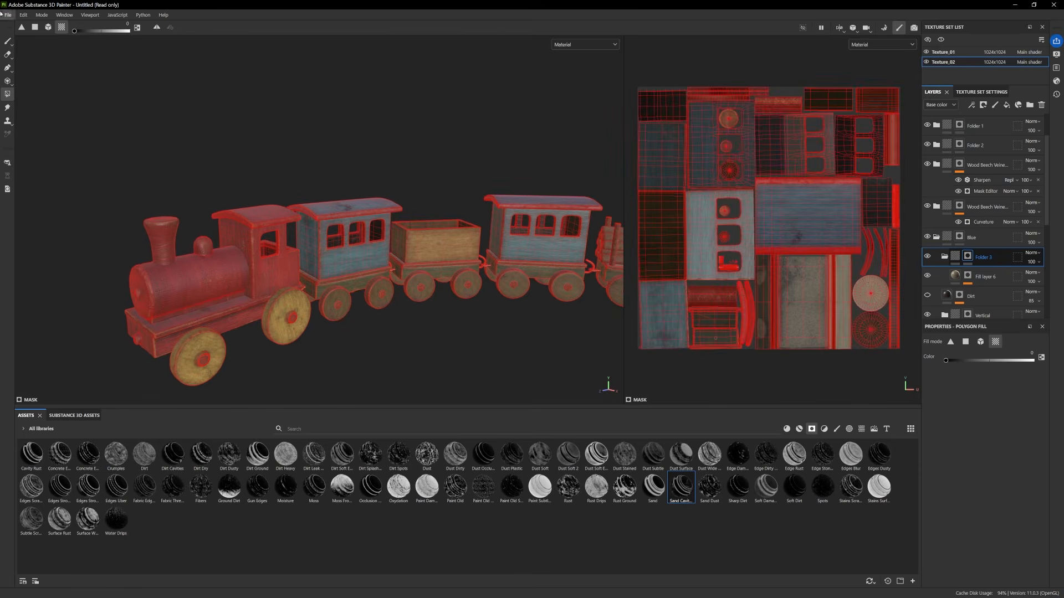
{"action": "left_click", "coordinate": [8, 42]}
{"action": "mouse_move", "coordinate": [394, 290]}
{"action": "left_mouse_down", "text": "alt"}
{"action": "mouse_move", "coordinate": [427, 299]}
{"action": "mouse_move", "coordinate": [371, 287]}
{"action": "left_mouse_up", "text": "alt"}
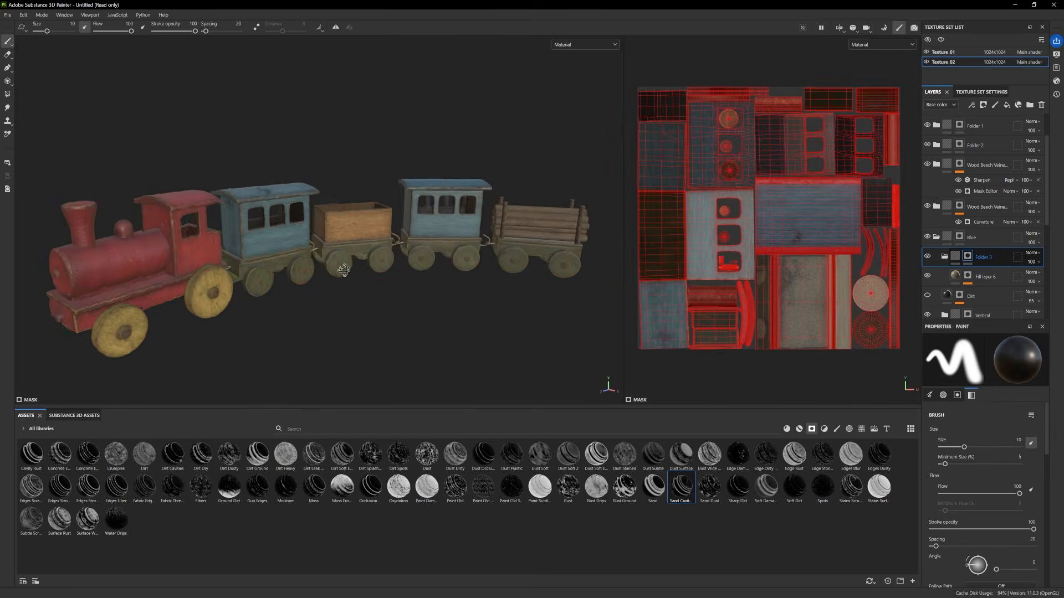
{"action": "scroll", "coordinate": [369, 285], "scroll_direction": "up", "scroll_amount": 2}
{"action": "middle_click_drag", "start_coordinate": [367, 286], "coordinate": [396, 304], "text": "alt"}
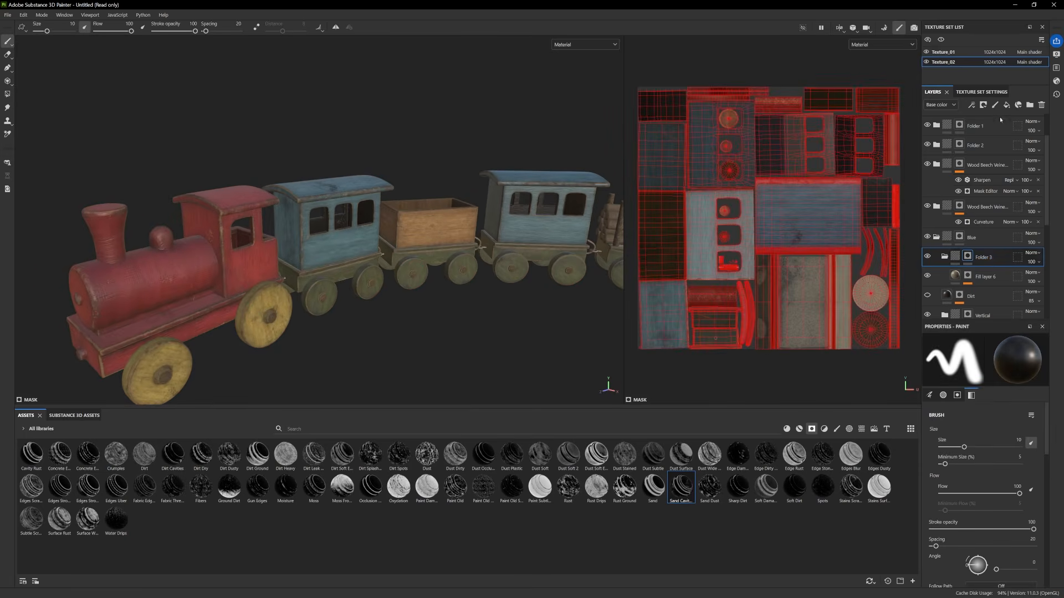
Add another fill layer above Folder 3 in the Blue folder and apply the Moss smart mask
{"action": "left_click", "coordinate": [1008, 105]}
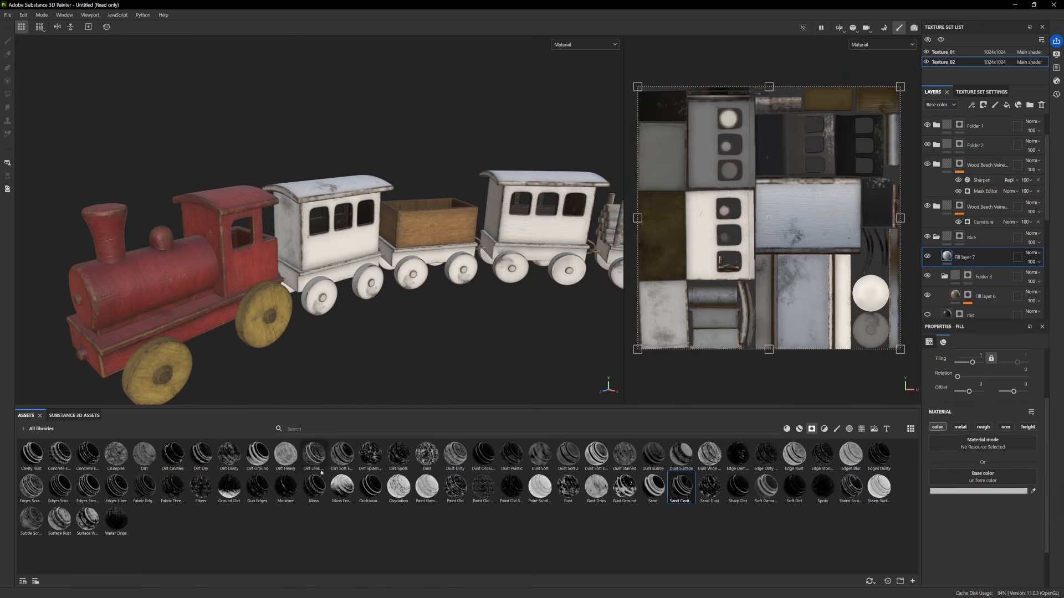
{"action": "left_click_drag", "start_coordinate": [308, 499], "coordinate": [967, 258]}
{"action": "right_click_drag", "start_coordinate": [396, 304], "coordinate": [501, 325], "text": "alt"}
Set Fill layer 7's base color to ochre B38F52 and check it on the carriages
{"action": "left_click", "coordinate": [947, 257]}
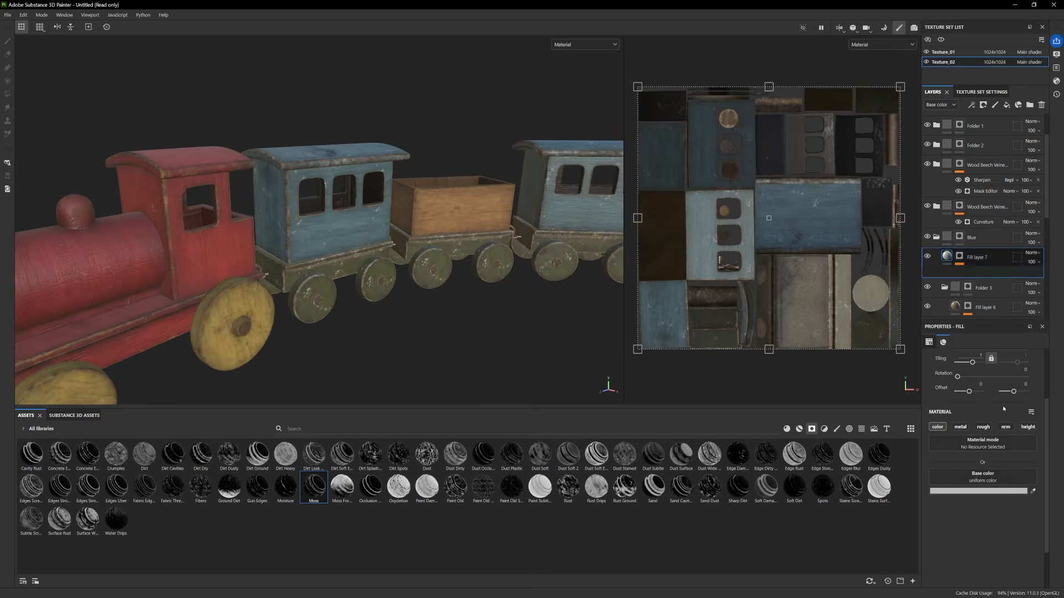
{"action": "left_click", "coordinate": [937, 491]}
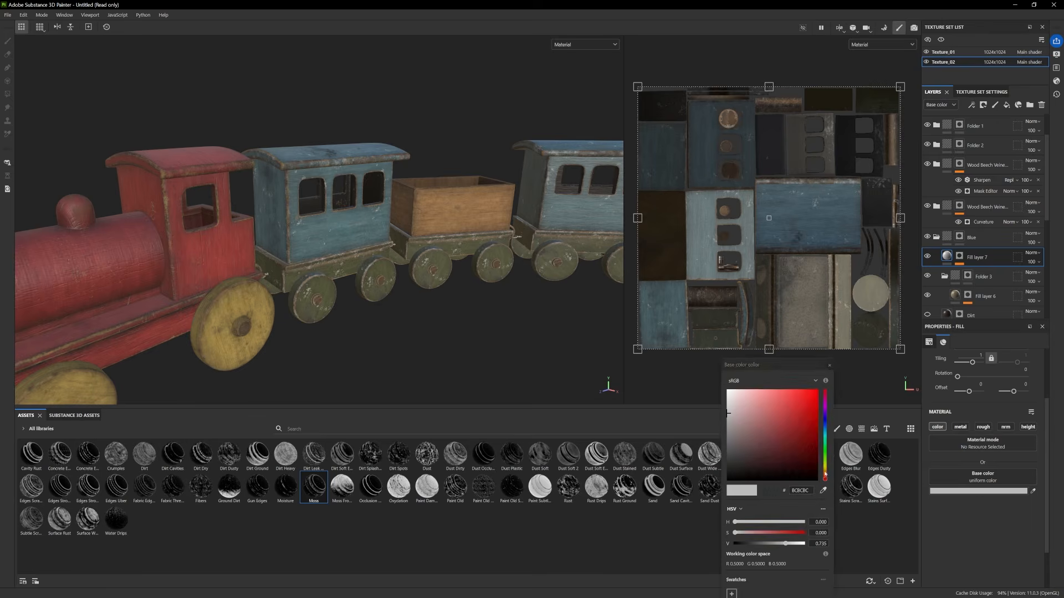
{"action": "left_click", "coordinate": [825, 472]}
{"action": "left_click_drag", "start_coordinate": [786, 457], "coordinate": [776, 415]}
{"action": "right_click_drag", "start_coordinate": [407, 274], "coordinate": [381, 278], "text": "alt"}
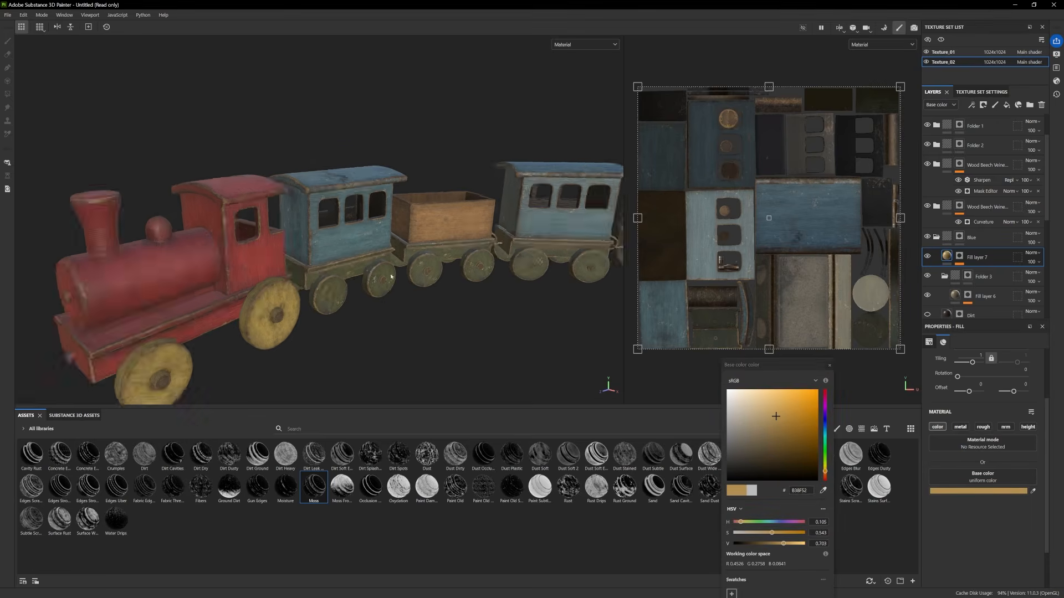
{"action": "left_click_drag", "start_coordinate": [381, 278], "coordinate": [407, 275], "text": "alt"}
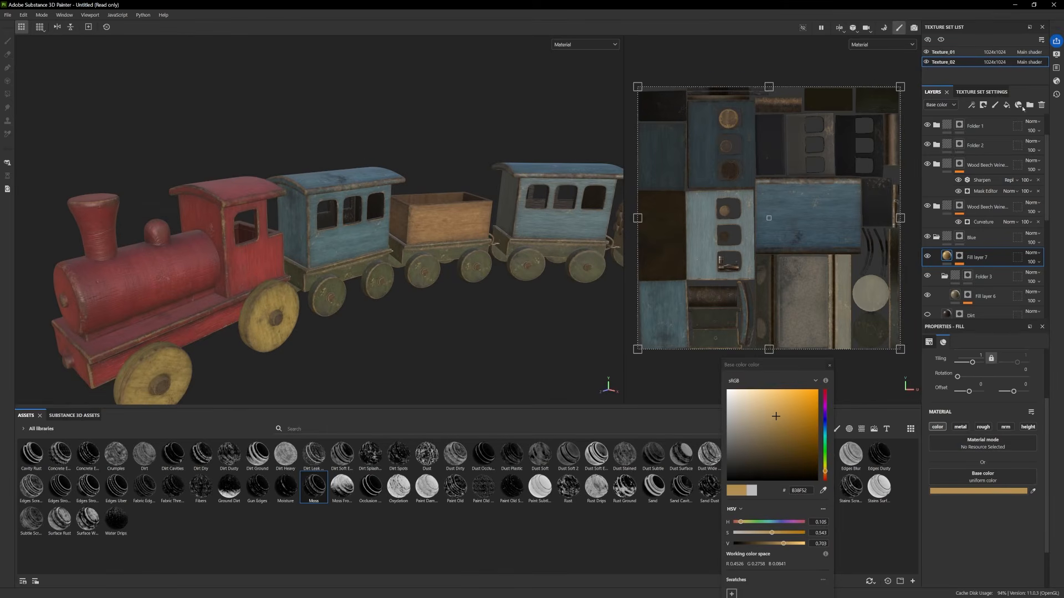
Create a folder above Folder 3 holding Fill layer 7, add a mask to it and activate Polygon Fill
{"action": "left_click", "coordinate": [1030, 104]}
{"action": "left_click_drag", "start_coordinate": [985, 275], "coordinate": [978, 256]}
{"action": "right_click", "coordinate": [980, 255]}
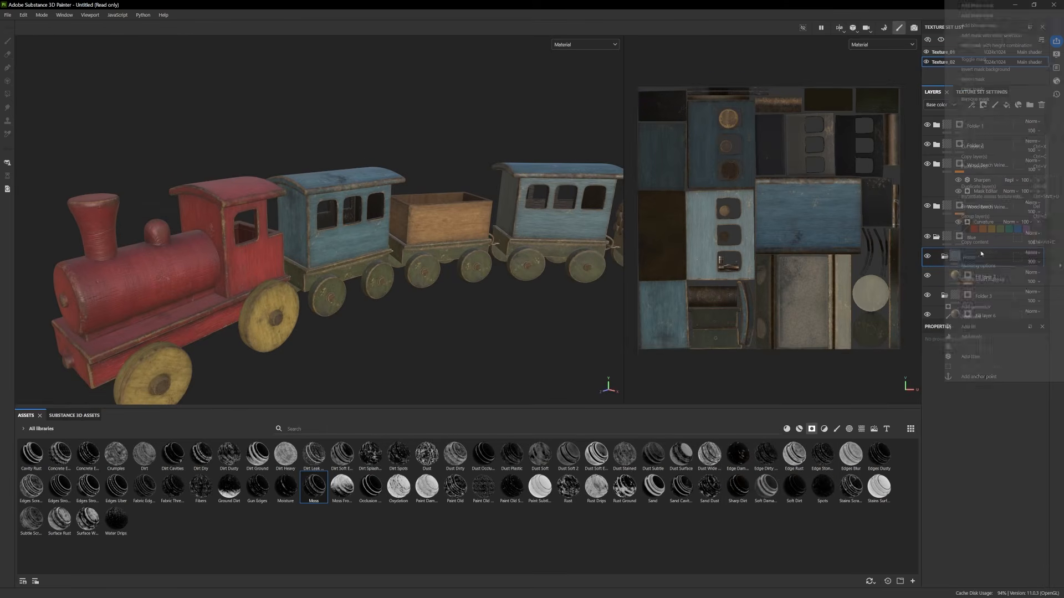
{"action": "left_click", "coordinate": [979, 25]}
{"action": "left_click", "coordinate": [7, 94]}
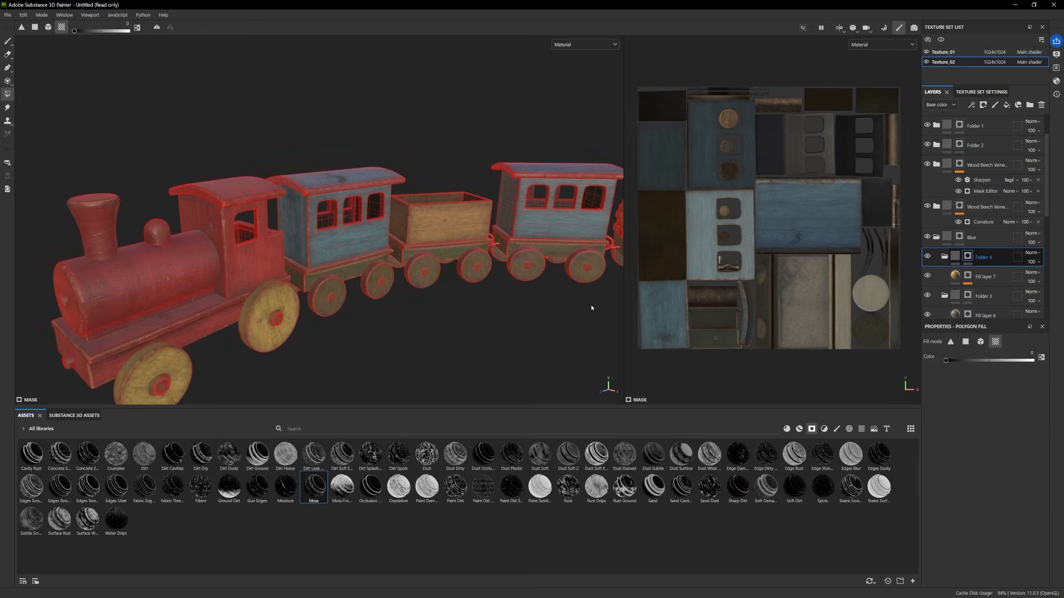
Set Polygon Fill to mesh mode with white for Folder 4's mask, then return to the Paint brush and check the carriages
{"action": "left_click", "coordinate": [981, 341]}
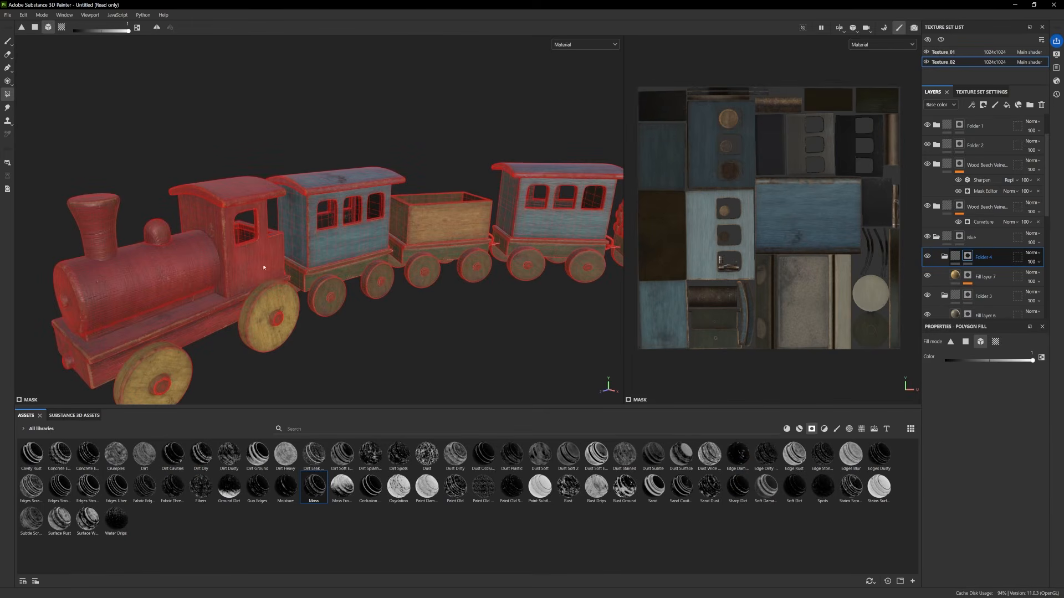
{"action": "left_click_drag", "start_coordinate": [509, 220], "coordinate": [326, 187], "text": "alt"}
{"action": "left_click", "coordinate": [7, 42]}
{"action": "scroll", "coordinate": [337, 284], "scroll_direction": "down", "scroll_amount": 3}
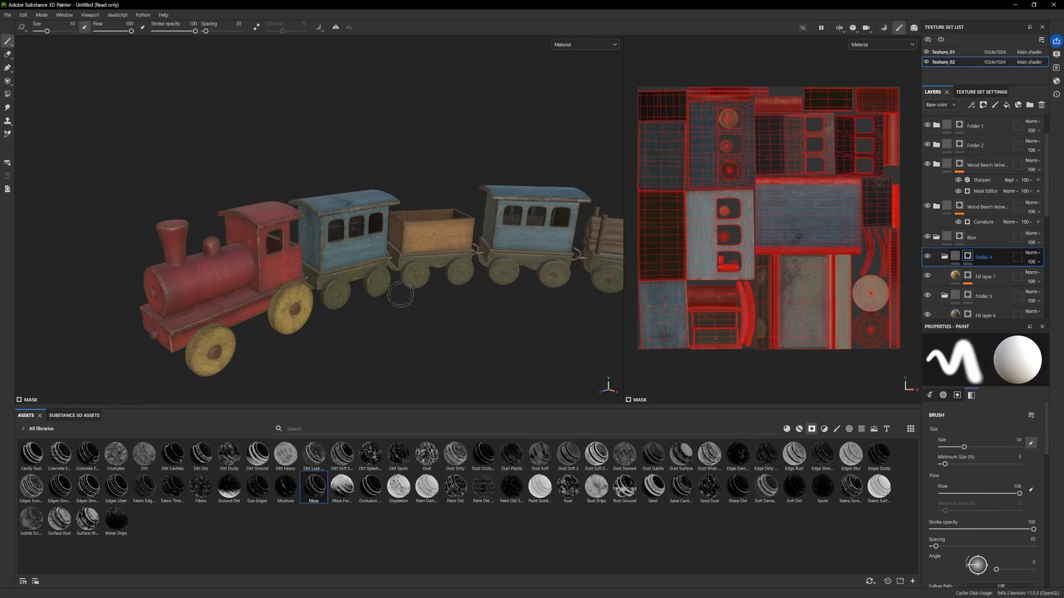
{"action": "left_click_drag", "start_coordinate": [473, 305], "coordinate": [311, 265], "text": "alt"}
{"action": "scroll", "coordinate": [408, 302], "scroll_direction": "down", "scroll_amount": 3}
{"action": "scroll", "coordinate": [420, 301], "scroll_direction": "up", "scroll_amount": 3}
{"action": "scroll", "coordinate": [419, 303], "scroll_direction": "up", "scroll_amount": 3}
{"action": "middle_click_drag", "start_coordinate": [485, 311], "coordinate": [419, 303], "text": "alt"}
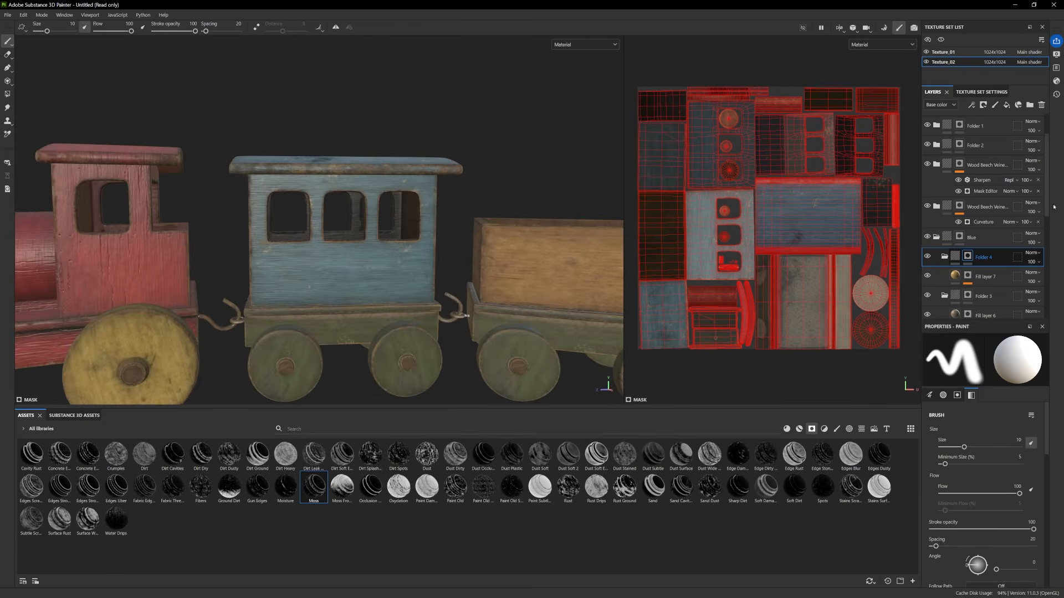
Collapse the Blue folder, add the Wood Beech Veined smart material above it and give it a black mask
{"action": "left_click", "coordinate": [936, 237]}
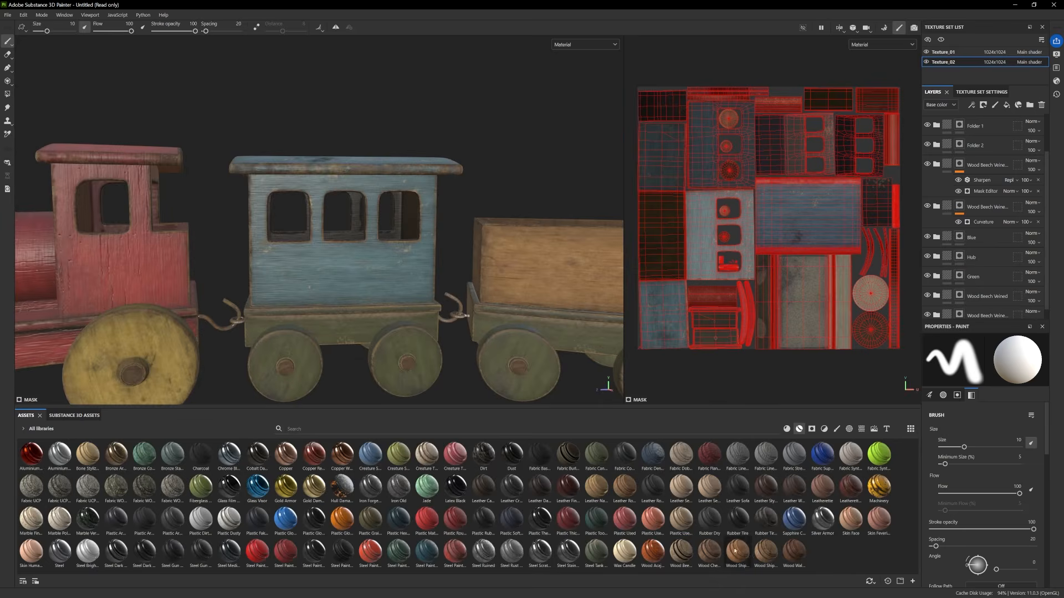
{"action": "left_click_drag", "start_coordinate": [681, 551], "coordinate": [980, 230]}
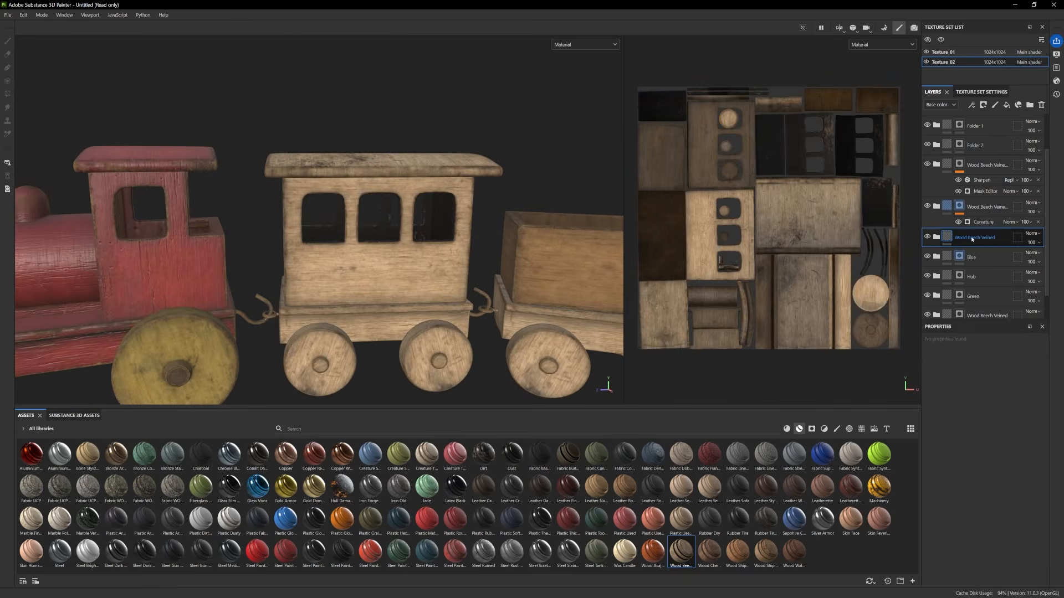
{"action": "right_click", "coordinate": [972, 239]}
{"action": "left_click", "coordinate": [977, 16]}
Paint a bare-wood frame around the blue carriage's middle window with straight Basic Hard brush strokes at size 1.36
{"action": "middle_click_drag", "start_coordinate": [335, 239], "coordinate": [311, 231], "text": "alt"}
{"action": "scroll", "coordinate": [311, 231], "scroll_direction": "up", "scroll_amount": 1}
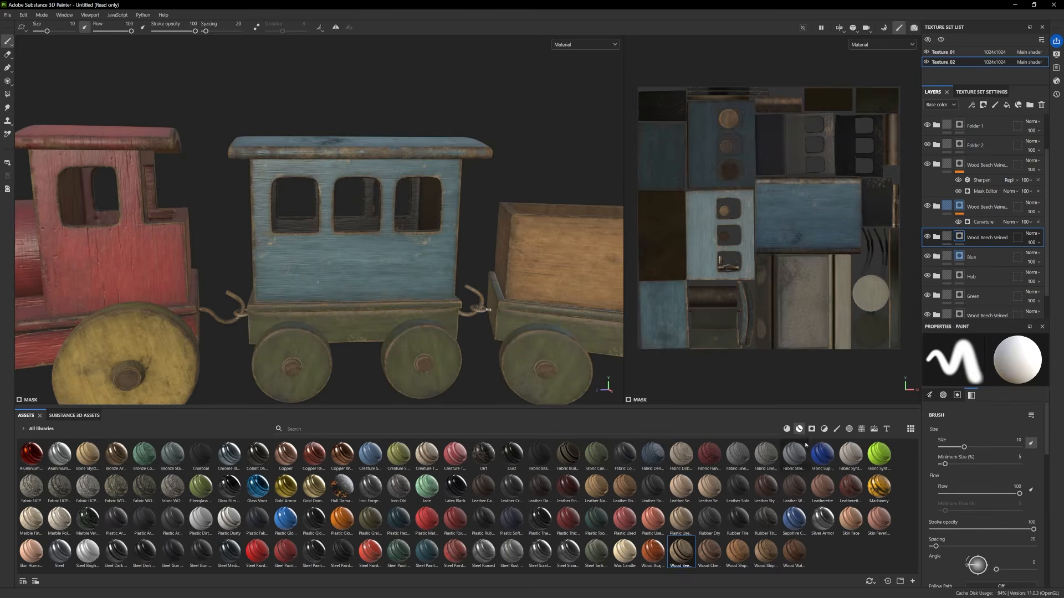
{"action": "left_click", "coordinate": [837, 429]}
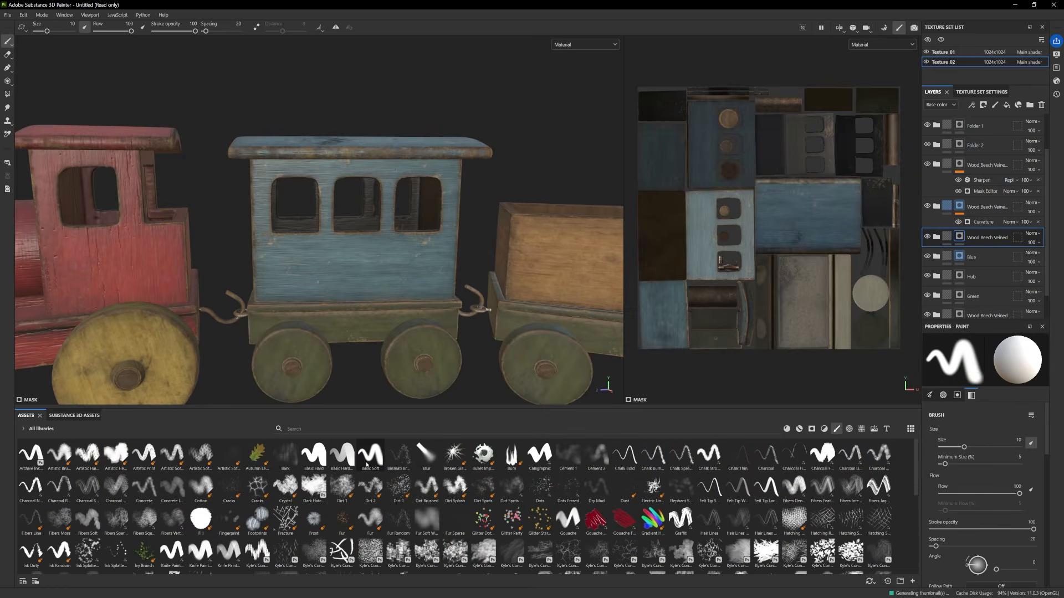
{"action": "mouse_move", "coordinate": [369, 465]}
{"action": "left_click", "coordinate": [342, 455]}
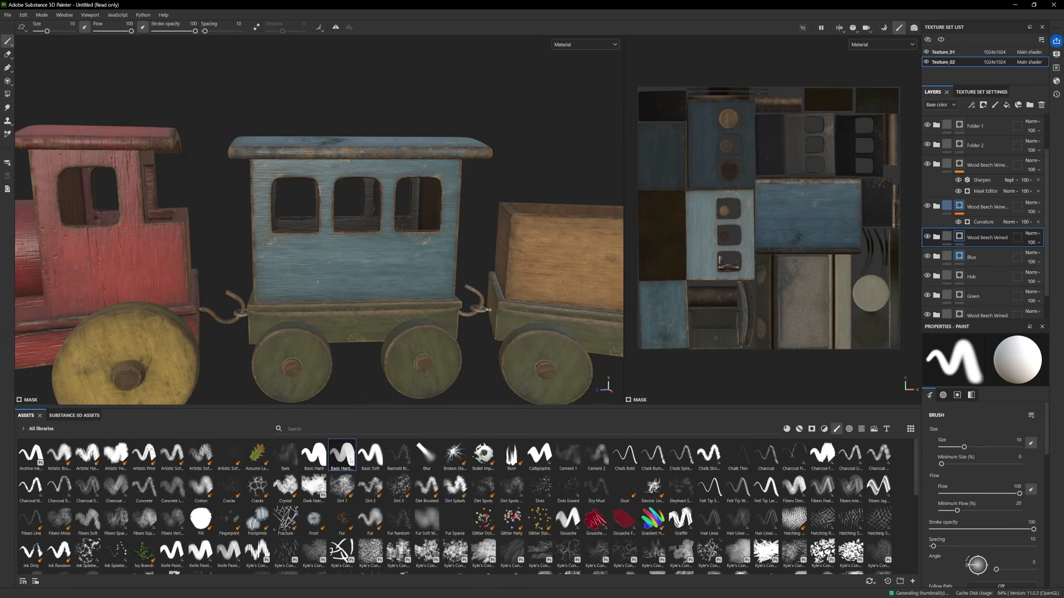
{"action": "right_click_drag", "start_coordinate": [332, 182], "coordinate": [289, 182], "text": "ctrl"}
{"action": "scroll", "coordinate": [327, 208], "scroll_direction": "up", "scroll_amount": 4}
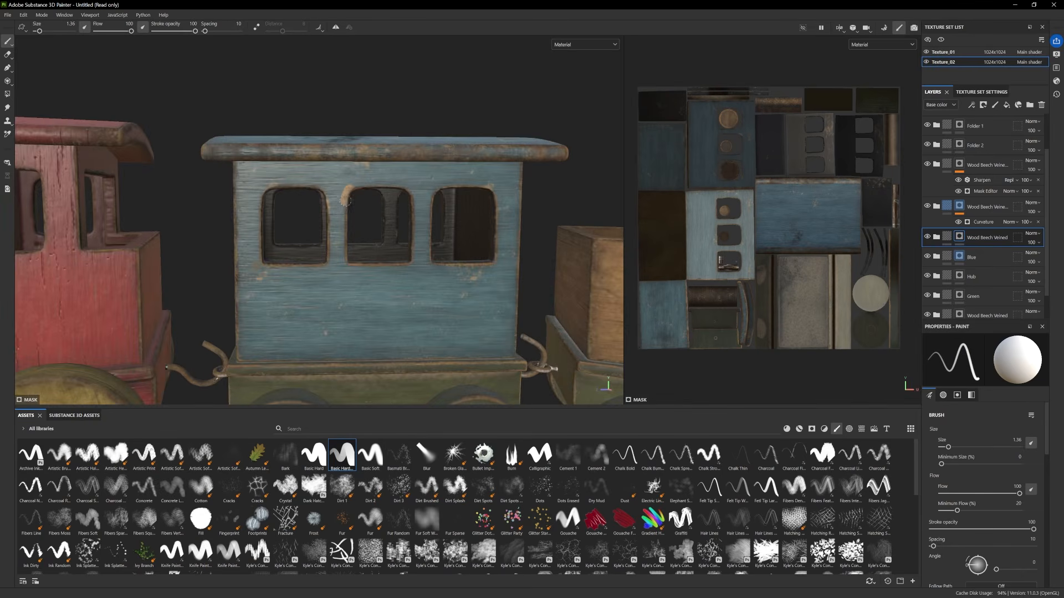
{"action": "left_click", "coordinate": [340, 265], "text": "shift"}
{"action": "left_click", "coordinate": [413, 267], "text": "shift"}
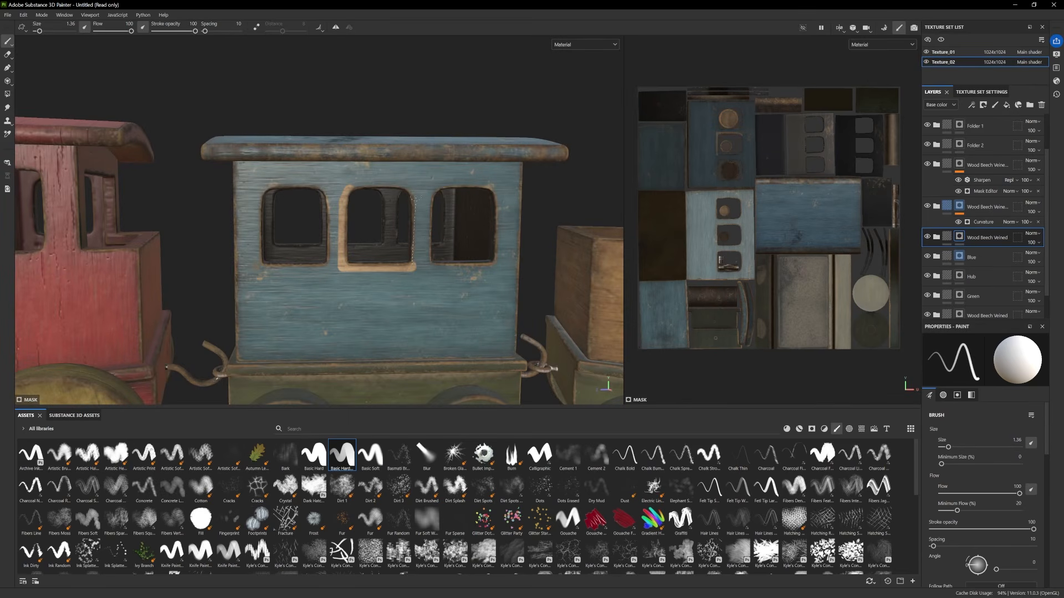
{"action": "left_click", "coordinate": [415, 194], "text": "shift"}
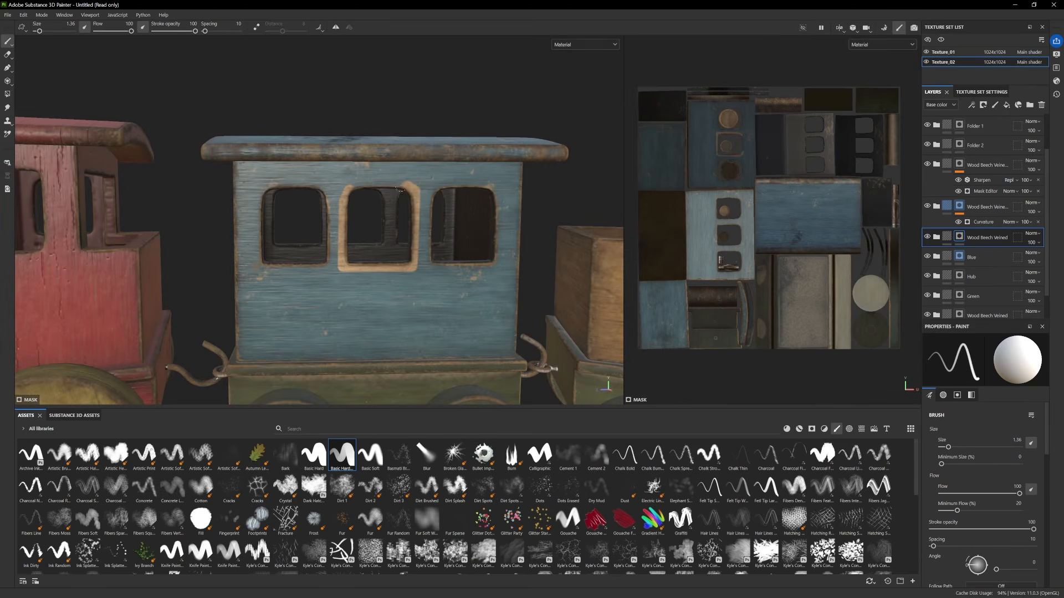
{"action": "left_click", "coordinate": [351, 187], "text": "shift"}
Turn on Lazy Mouse with a distance of 2.14 and retrace the middle window's wood frame with smoother corners
{"action": "scroll", "coordinate": [346, 217], "scroll_direction": "up", "scroll_amount": 2}
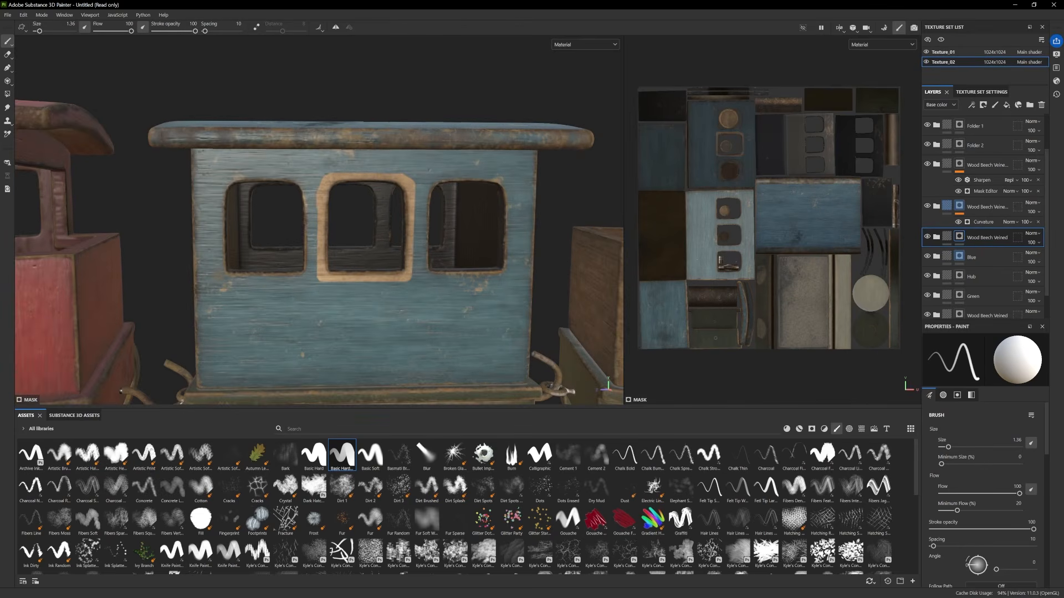
{"action": "left_click", "coordinate": [257, 29]}
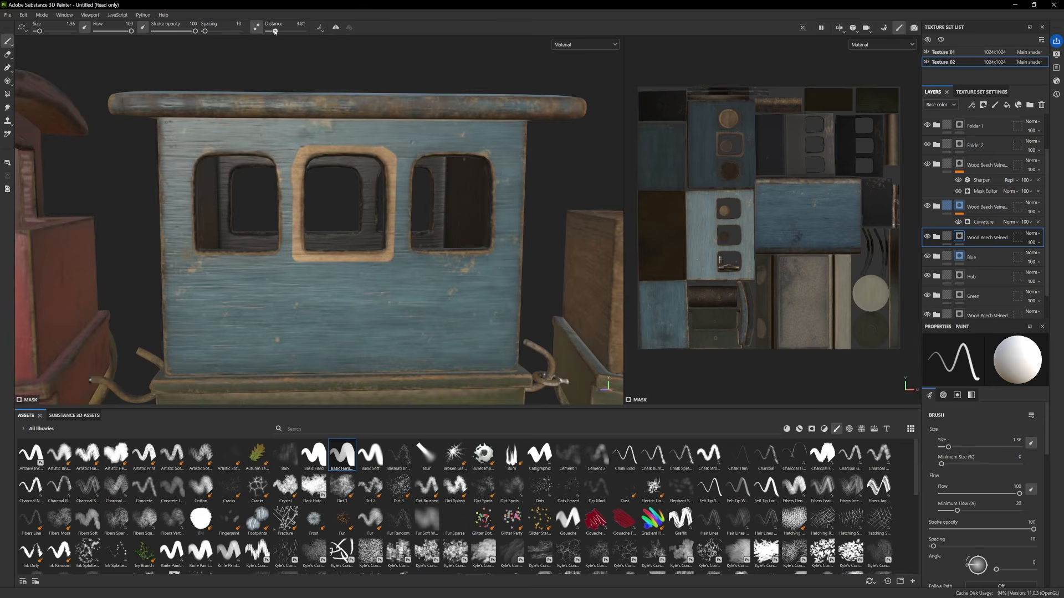
{"action": "left_click_drag", "start_coordinate": [282, 31], "coordinate": [272, 31]}
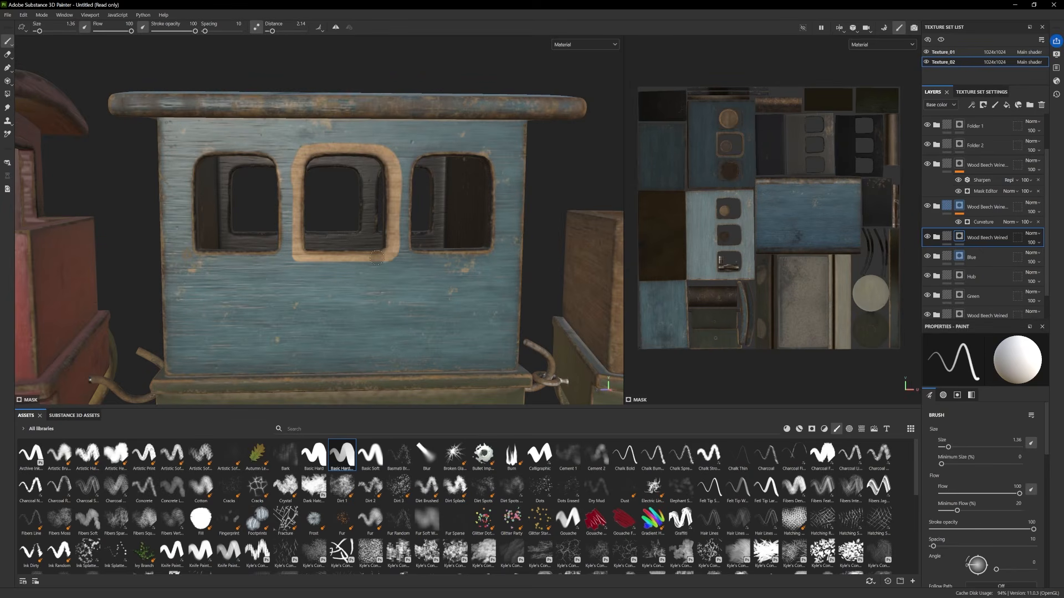
{"action": "mouse_move", "coordinate": [358, 256]}
{"action": "left_mouse_down"}
{"action": "mouse_move", "coordinate": [304, 256]}
{"action": "mouse_move", "coordinate": [297, 175]}
{"action": "left_mouse_up"}
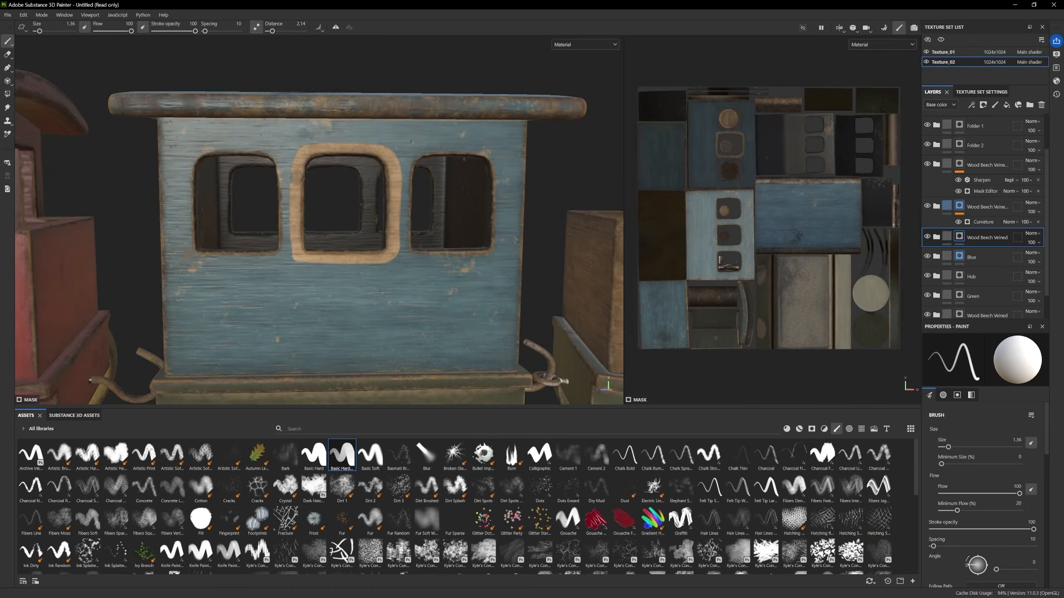
Paint a matching wood frame around the blue carriage window nearest the open wagon
{"action": "right_click_drag", "start_coordinate": [462, 261], "coordinate": [319, 255], "text": "alt"}
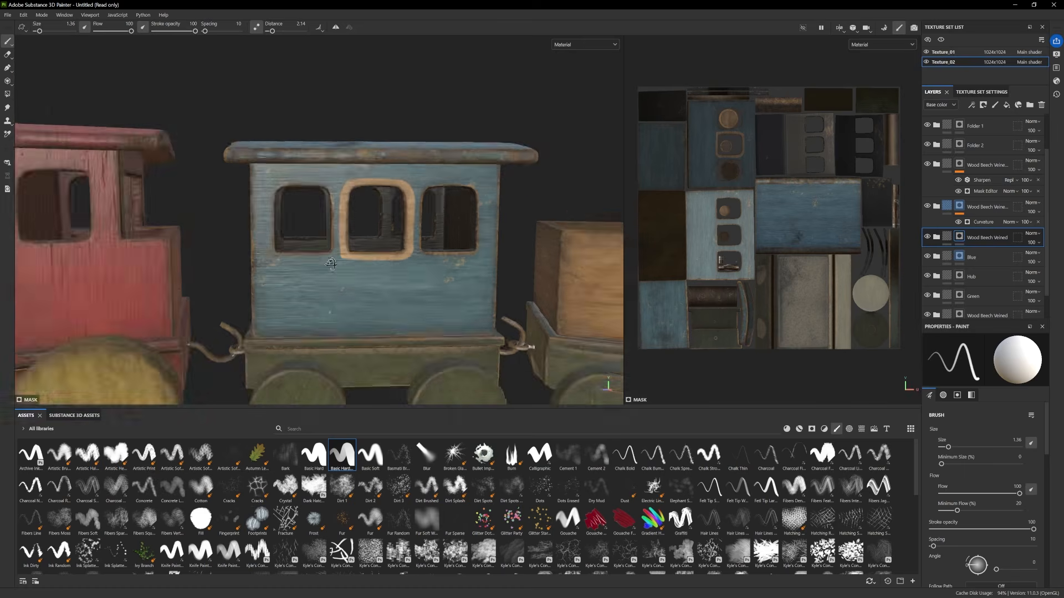
{"action": "mouse_move", "coordinate": [319, 255]}
{"action": "left_mouse_down", "text": "alt"}
{"action": "mouse_move", "coordinate": [382, 272]}
{"action": "mouse_move", "coordinate": [325, 257]}
{"action": "left_mouse_up", "text": "alt"}
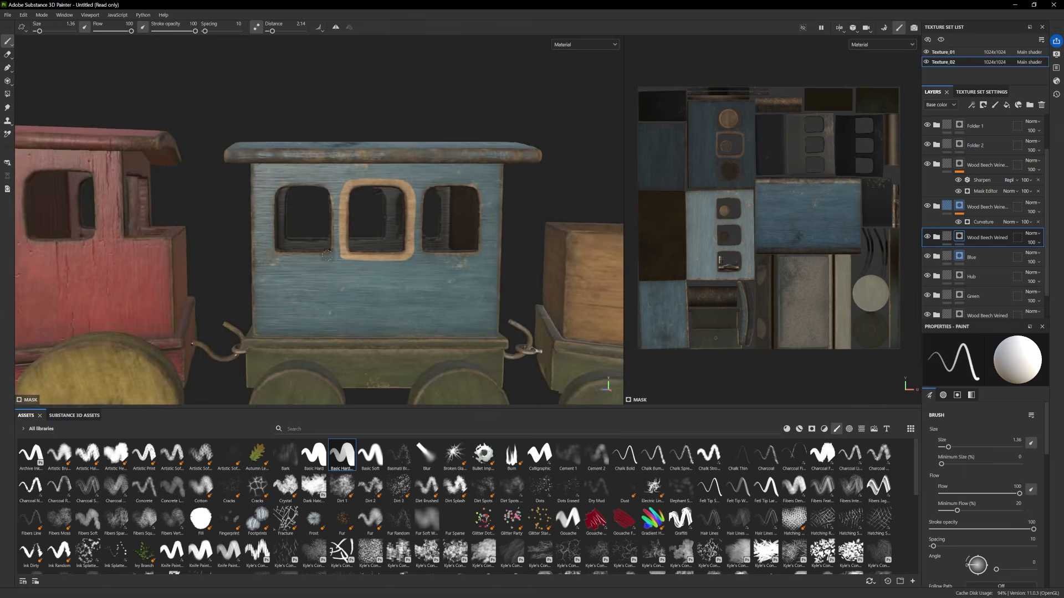
{"action": "middle_click_drag", "start_coordinate": [325, 258], "coordinate": [297, 266], "text": "alt"}
{"action": "right_click_drag", "start_coordinate": [297, 266], "coordinate": [363, 302], "text": "alt"}
{"action": "middle_click_drag", "start_coordinate": [363, 302], "coordinate": [359, 299], "text": "alt"}
{"action": "left_click_drag", "start_coordinate": [359, 298], "coordinate": [321, 296], "text": "alt"}
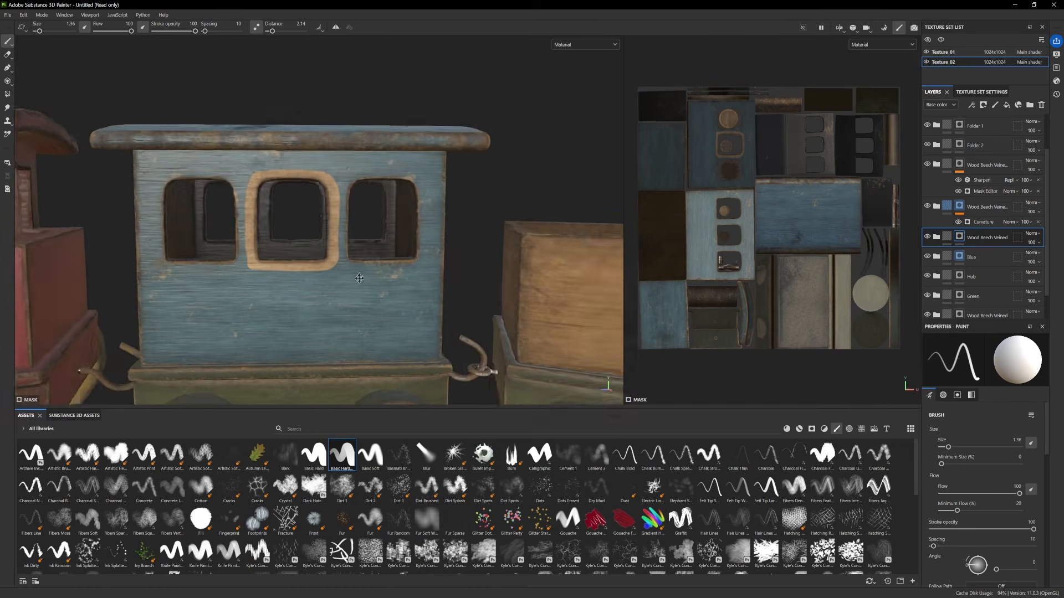
{"action": "right_click_drag", "start_coordinate": [322, 296], "coordinate": [381, 309], "text": "alt"}
{"action": "mouse_move", "coordinate": [381, 309]}
{"action": "left_mouse_down", "text": "alt"}
{"action": "mouse_move", "coordinate": [319, 295]}
{"action": "mouse_move", "coordinate": [352, 283]}
{"action": "mouse_move", "coordinate": [334, 154]}
{"action": "mouse_move", "coordinate": [319, 184]}
{"action": "mouse_move", "coordinate": [335, 216]}
{"action": "mouse_move", "coordinate": [355, 216]}
{"action": "mouse_move", "coordinate": [344, 214]}
{"action": "mouse_move", "coordinate": [339, 167]}
{"action": "left_mouse_up", "text": "alt"}
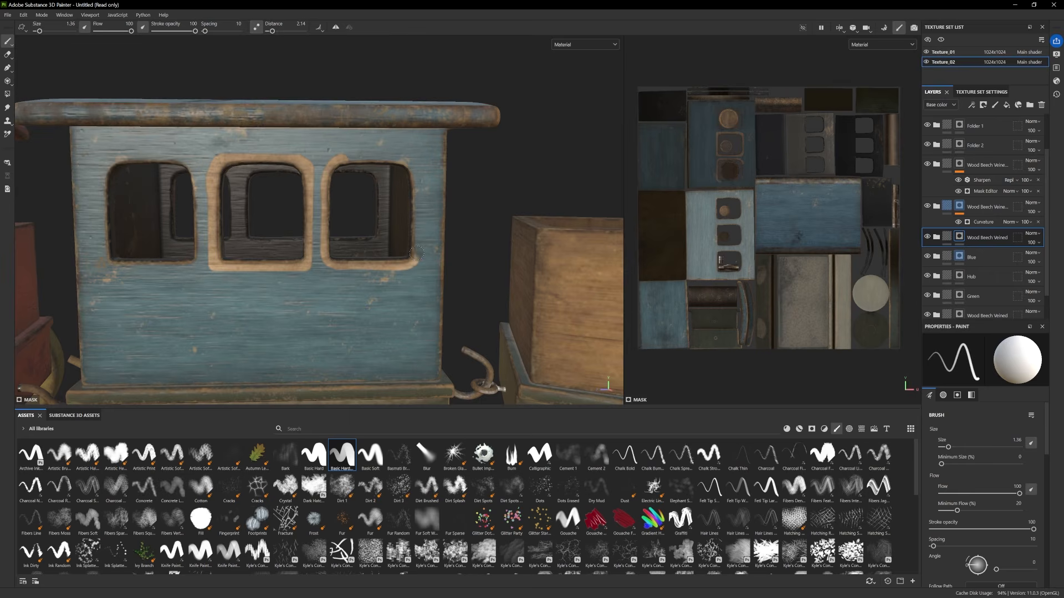
{"action": "mouse_move", "coordinate": [417, 254]}
{"action": "left_mouse_down"}
{"action": "mouse_move", "coordinate": [416, 178]}
{"action": "mouse_move", "coordinate": [402, 159]}
{"action": "mouse_move", "coordinate": [334, 163]}
{"action": "left_mouse_up"}
Paint a wood frame around the blue carriage window nearest the engine
{"action": "middle_click_drag", "start_coordinate": [289, 257], "coordinate": [384, 252], "text": "alt"}
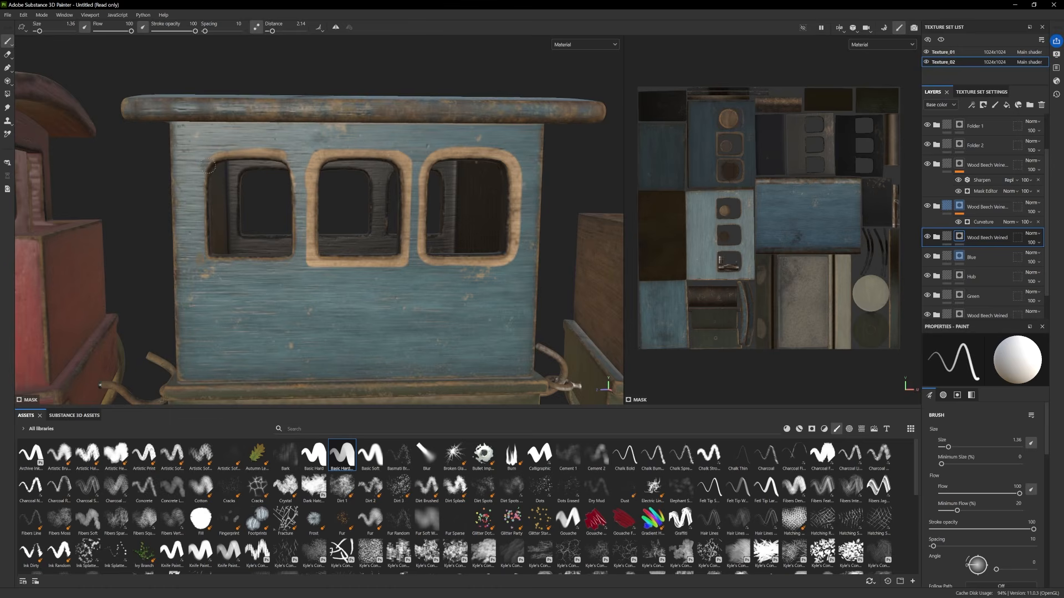
{"action": "left_click_drag", "start_coordinate": [209, 167], "coordinate": [205, 240]}
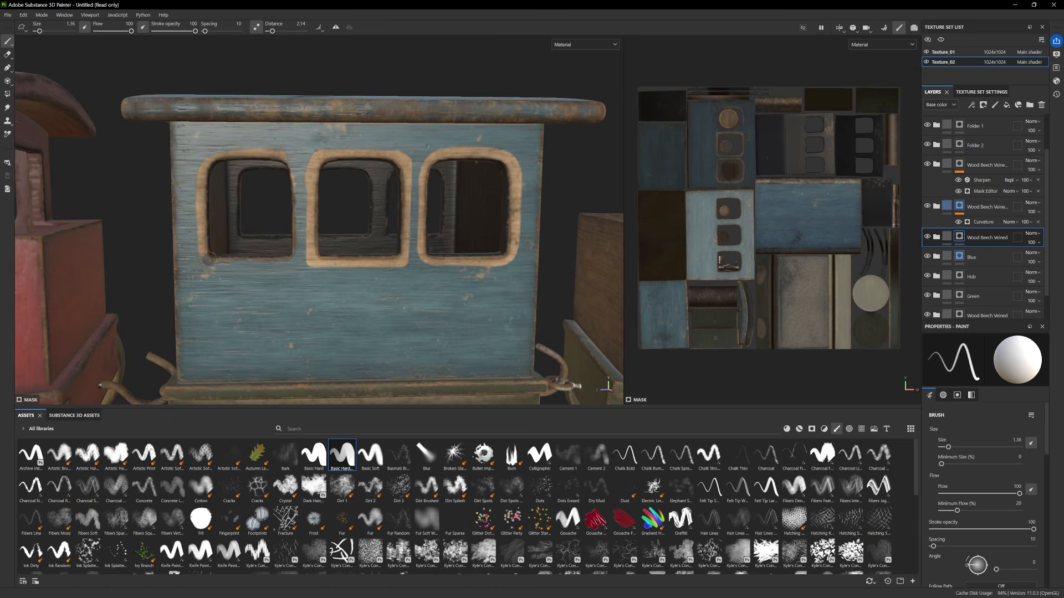
{"action": "key", "text": "4"}
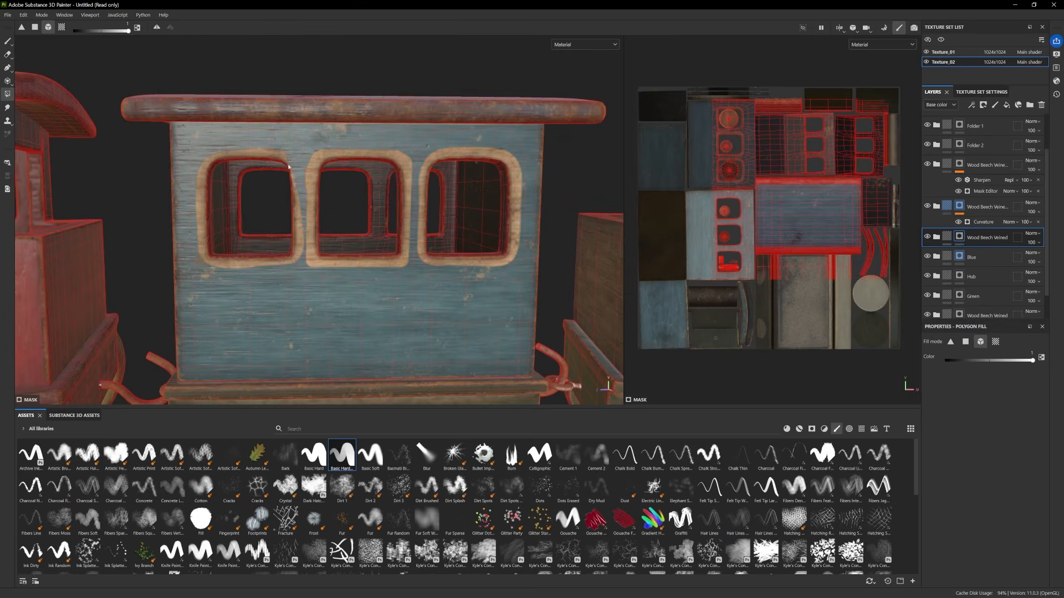
{"action": "left_click", "coordinate": [9, 41]}
Undo the last stroke on the engine-side window's frame and repaint the frame with a smoother, rounded outline
{"action": "left_click_drag", "start_coordinate": [355, 224], "coordinate": [392, 235], "text": "alt"}
{"action": "right_click_drag", "start_coordinate": [392, 235], "coordinate": [404, 222], "text": "alt"}
{"action": "middle_click_drag", "start_coordinate": [319, 150], "coordinate": [336, 126], "text": "alt"}
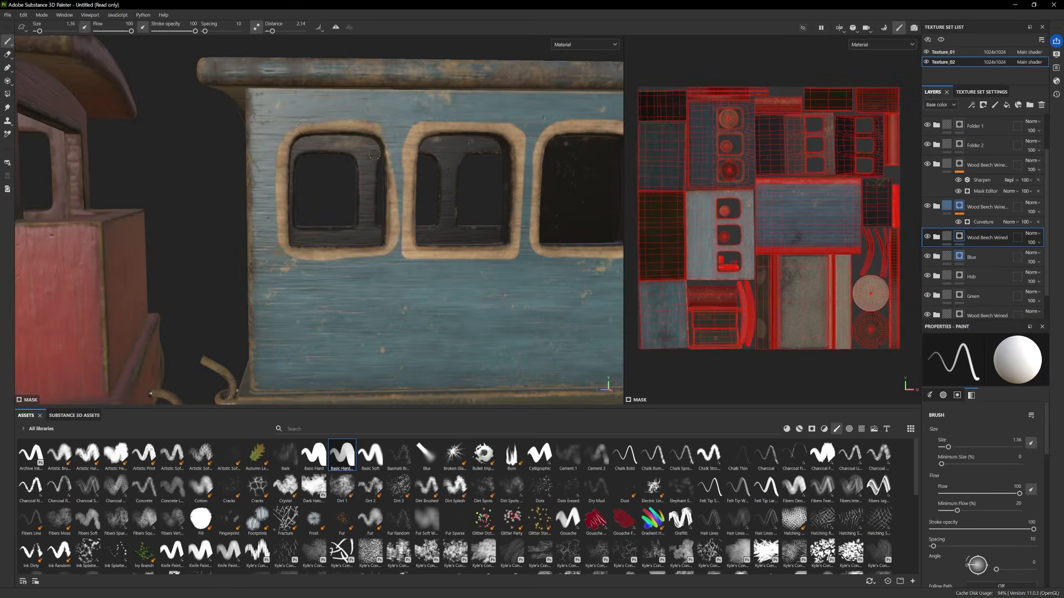
{"action": "key", "text": "ctrl+z"}
{"action": "mouse_move", "coordinate": [304, 131]}
{"action": "left_mouse_down"}
{"action": "mouse_move", "coordinate": [353, 131]}
{"action": "mouse_move", "coordinate": [387, 151]}
{"action": "mouse_move", "coordinate": [391, 233]}
{"action": "mouse_move", "coordinate": [381, 252]}
{"action": "mouse_move", "coordinate": [287, 251]}
{"action": "left_mouse_up"}
{"action": "key", "text": "4"}
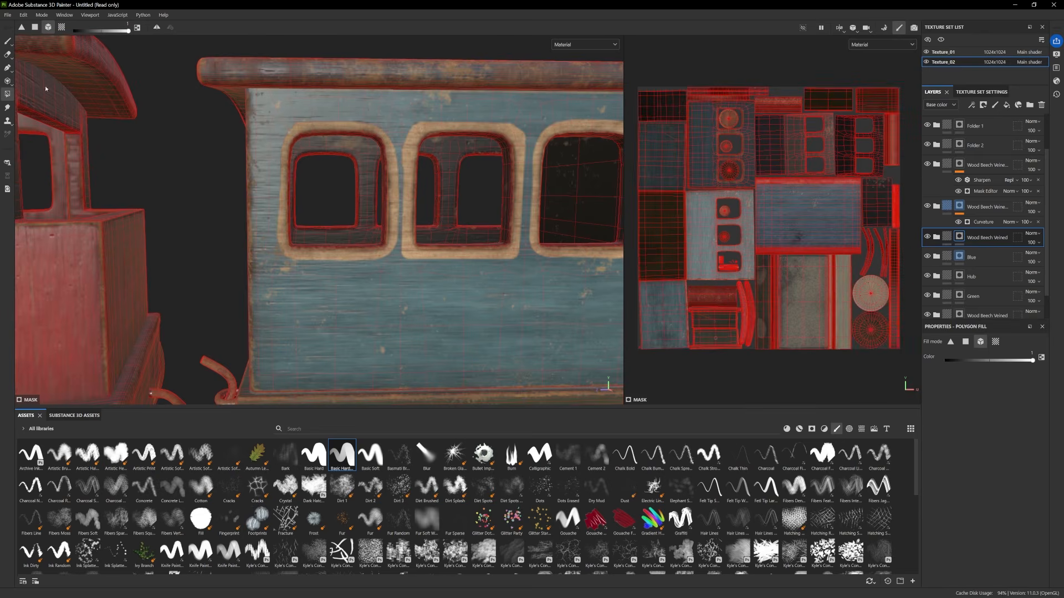
{"action": "left_click", "coordinate": [9, 42]}
Erase excess wood between the engine-side and middle window frames with the Eraser at size 0.93
{"action": "scroll", "coordinate": [456, 274], "scroll_direction": "down", "scroll_amount": 3}
{"action": "mouse_move", "coordinate": [435, 236]}
{"action": "middle_mouse_down", "text": "alt"}
{"action": "mouse_move", "coordinate": [304, 257]}
{"action": "mouse_move", "coordinate": [283, 217]}
{"action": "mouse_move", "coordinate": [316, 179]}
{"action": "middle_mouse_up", "text": "alt"}
{"action": "scroll", "coordinate": [302, 257], "scroll_direction": "up", "scroll_amount": 2}
{"action": "left_click", "coordinate": [8, 54]}
{"action": "scroll", "coordinate": [318, 199], "scroll_direction": "up", "scroll_amount": 2}
{"action": "mouse_move", "coordinate": [300, 134]}
{"action": "right_mouse_down", "text": "ctrl"}
{"action": "mouse_move", "coordinate": [277, 135]}
{"action": "mouse_move", "coordinate": [300, 140]}
{"action": "right_mouse_up", "text": "ctrl"}
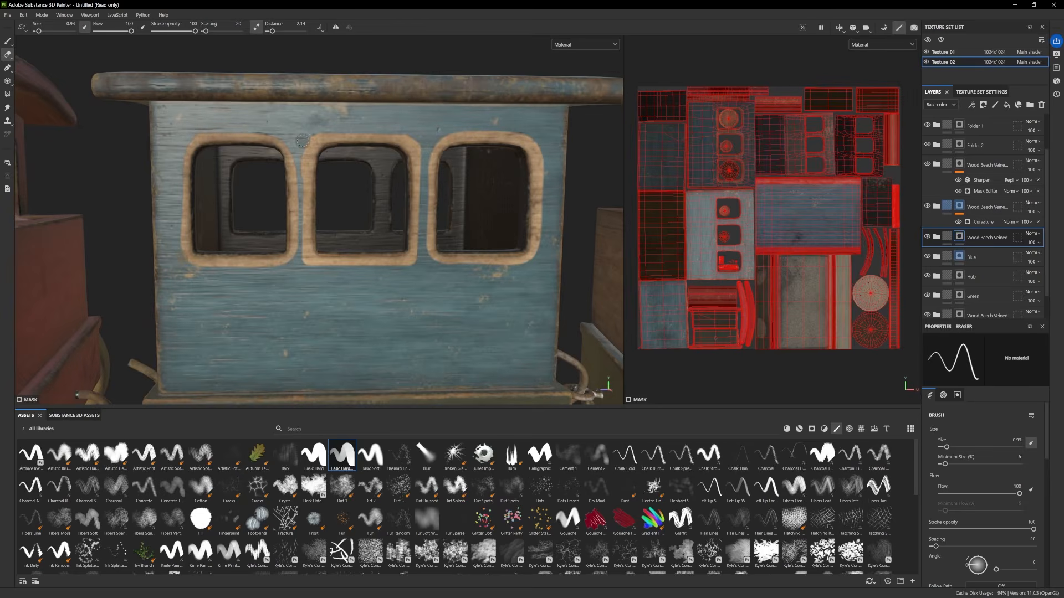
{"action": "left_click_drag", "start_coordinate": [301, 144], "coordinate": [302, 241]}
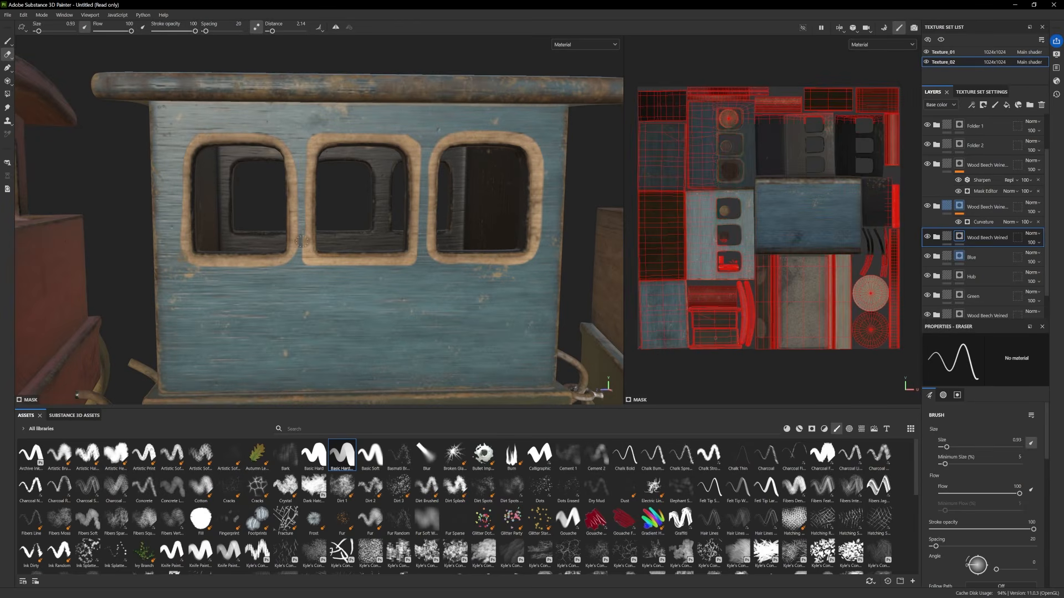
Erase the stray wood at the middle frame's upper corner on the engine side to round it off
{"action": "key", "text": "4"}
{"action": "scroll", "coordinate": [181, 339], "scroll_direction": "down", "scroll_amount": 2}
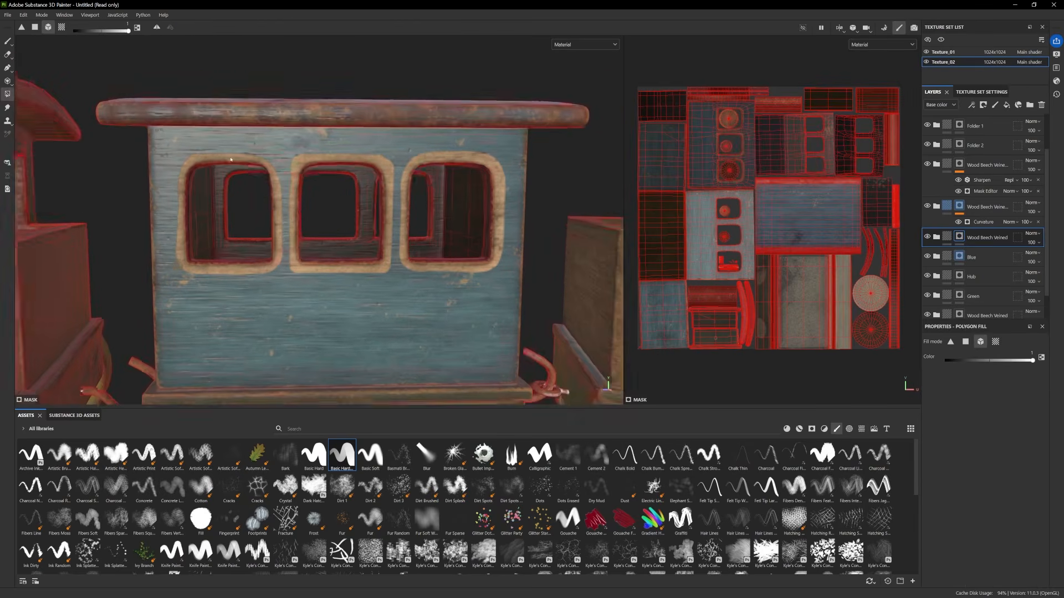
{"action": "left_click", "coordinate": [7, 41]}
{"action": "middle_click_drag", "start_coordinate": [58, 75], "coordinate": [40, 66], "text": "alt"}
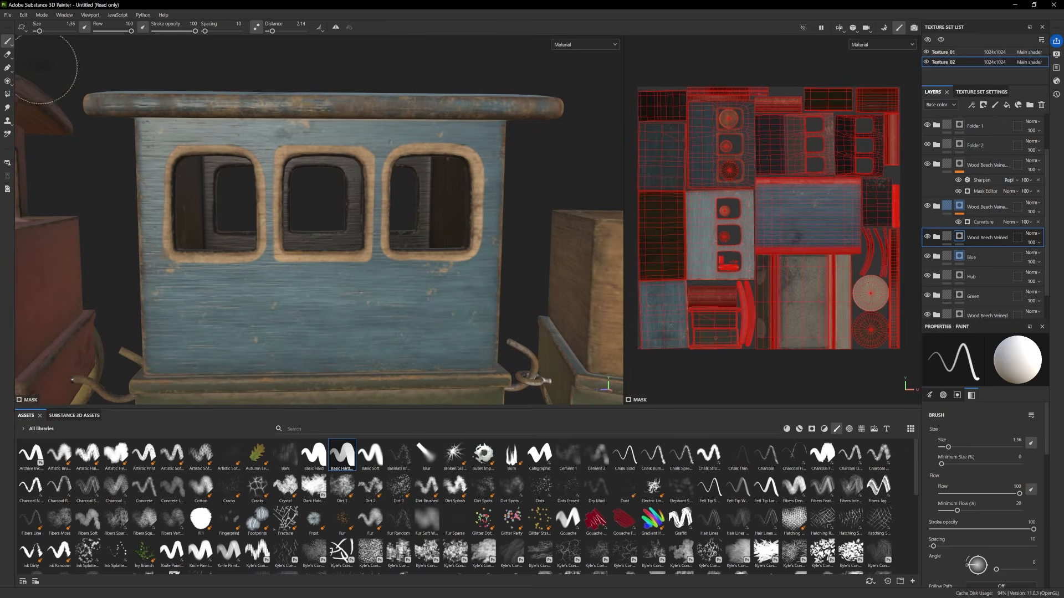
{"action": "left_click", "coordinate": [8, 55]}
{"action": "left_click", "coordinate": [270, 160]}
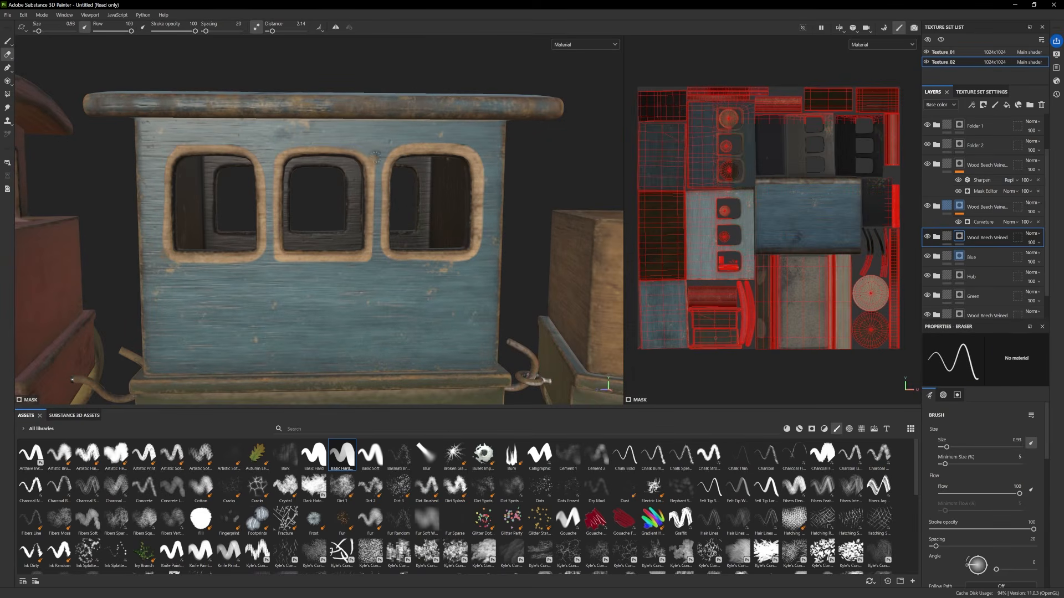
Trim the outer edges of all three window frames with the Eraser, checking their thickness from near and far
{"action": "middle_click_drag", "start_coordinate": [378, 151], "coordinate": [282, 165], "text": "alt"}
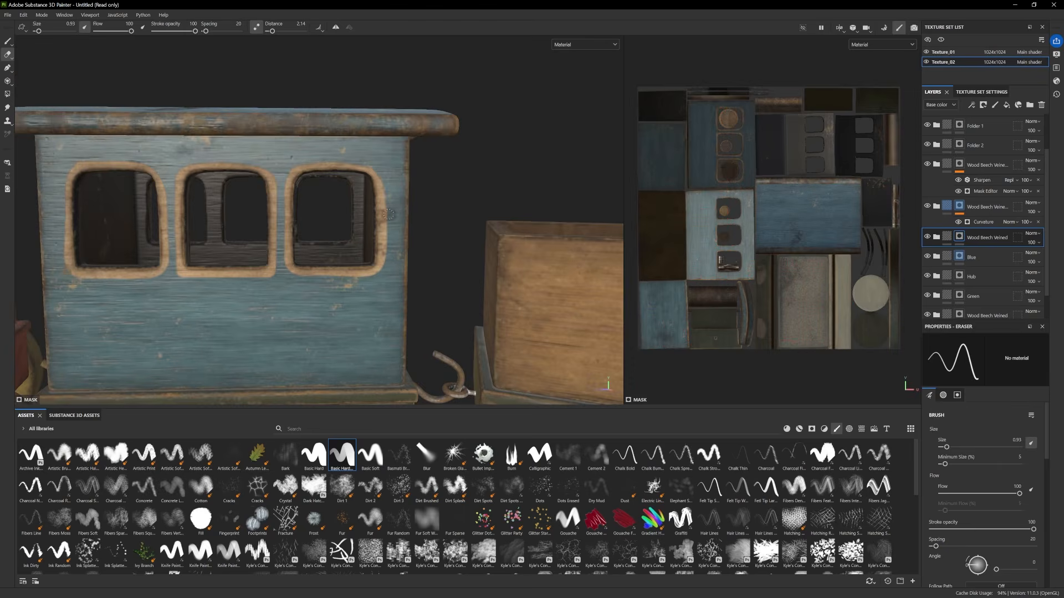
{"action": "middle_click_drag", "start_coordinate": [334, 308], "coordinate": [420, 274], "text": "alt"}
{"action": "right_click_drag", "start_coordinate": [419, 275], "coordinate": [200, 266], "text": "alt"}
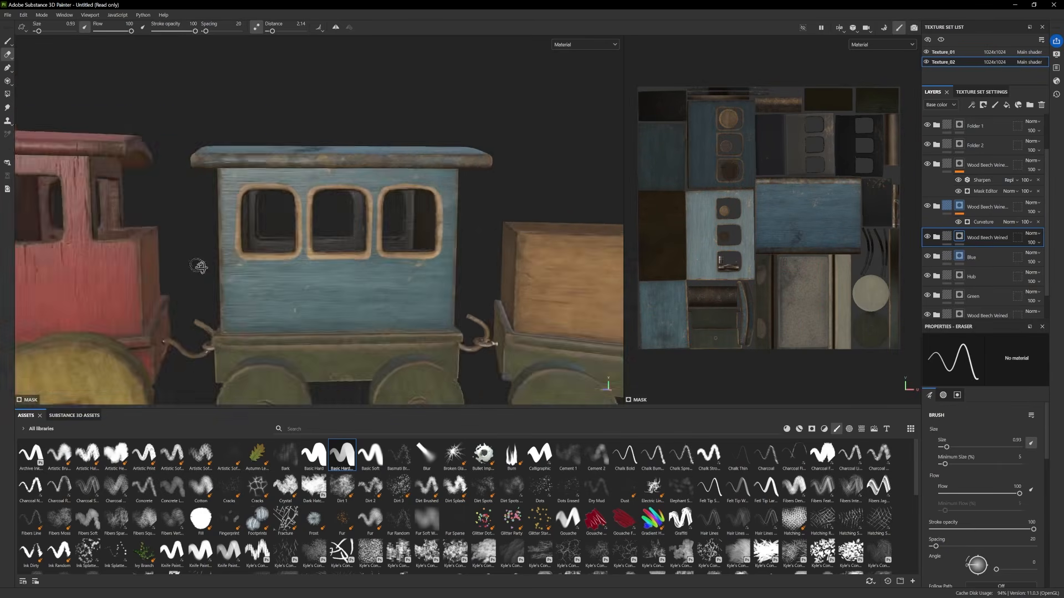
{"action": "left_click_drag", "start_coordinate": [200, 266], "coordinate": [254, 287], "text": "alt"}
{"action": "right_click_drag", "start_coordinate": [254, 288], "coordinate": [438, 291], "text": "alt"}
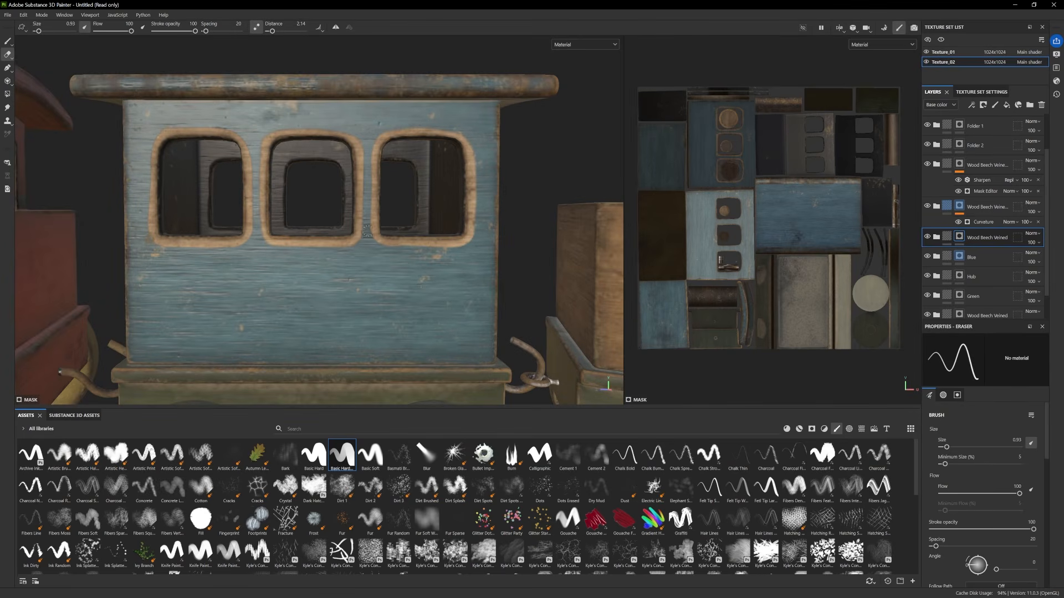
{"action": "right_click_drag", "start_coordinate": [371, 273], "coordinate": [227, 210], "text": "alt"}
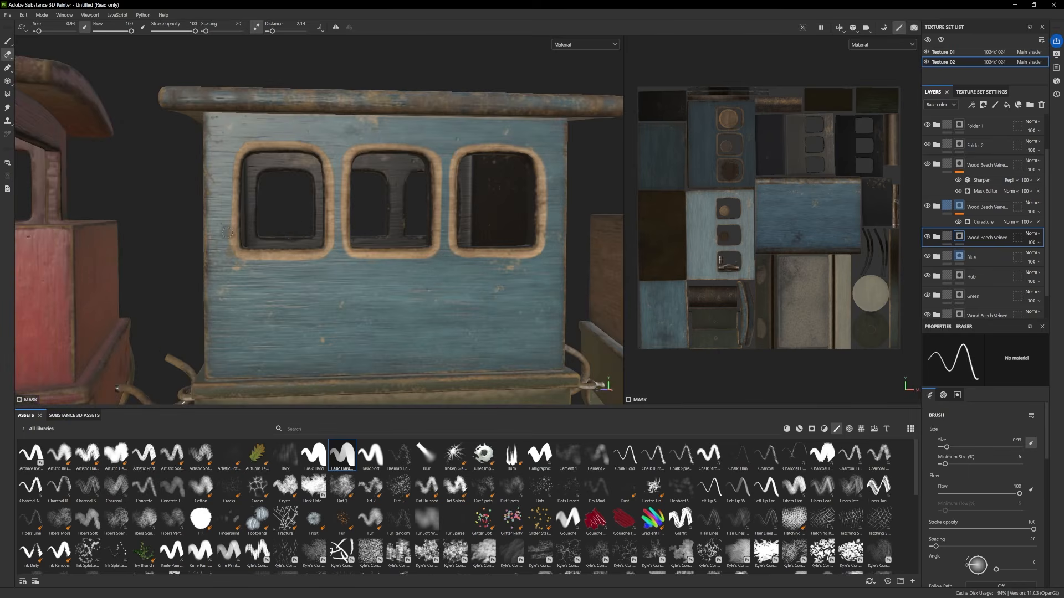
{"action": "right_click_drag", "start_coordinate": [357, 306], "coordinate": [316, 221], "text": "alt"}
{"action": "left_click_drag", "start_coordinate": [316, 221], "coordinate": [266, 188], "text": "alt"}
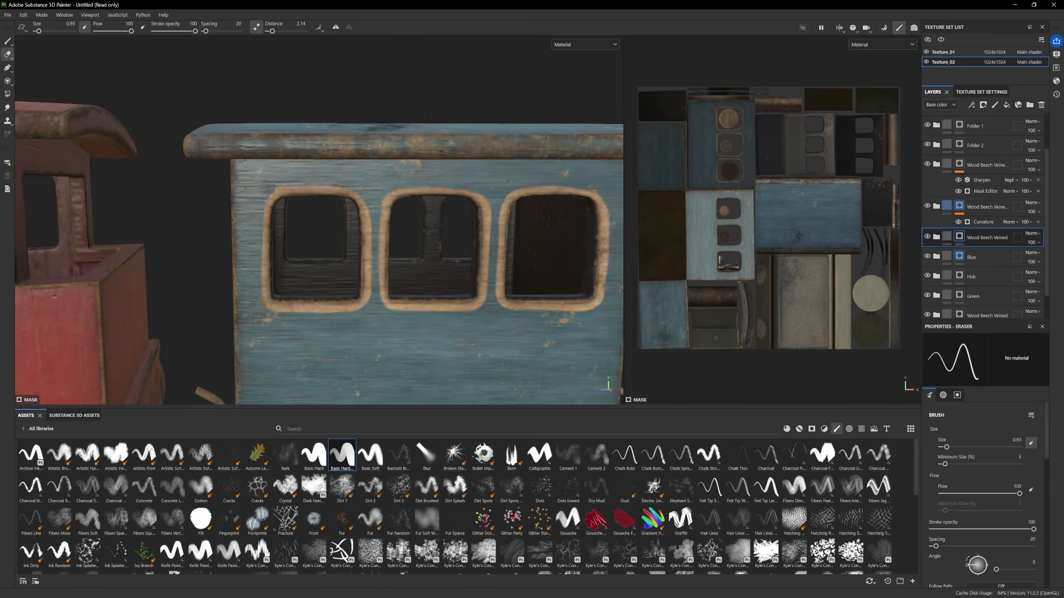
{"action": "key", "text": "4"}
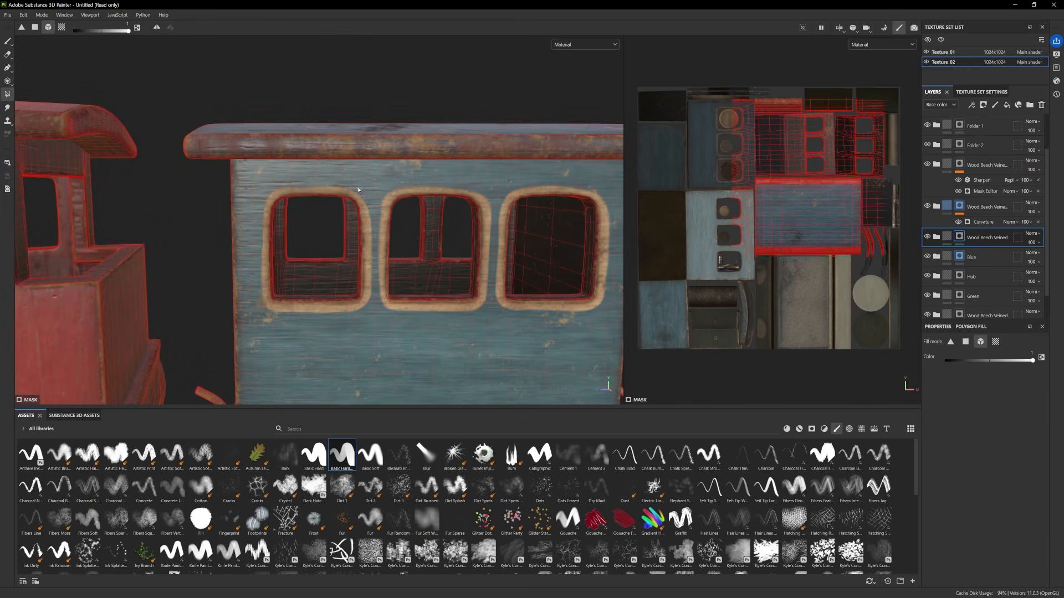
Inspect the three finished window frames from near and far, and compare them with the other carriages along the whole train
{"action": "left_click", "coordinate": [8, 42]}
{"action": "left_click_drag", "start_coordinate": [358, 219], "coordinate": [340, 162], "text": "alt"}
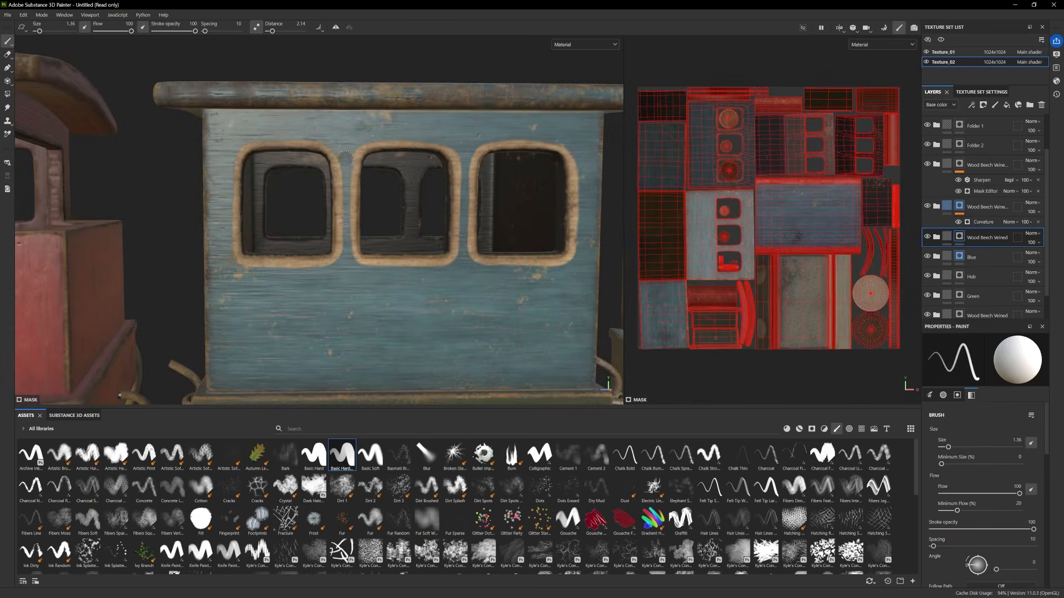
{"action": "key", "text": "2"}
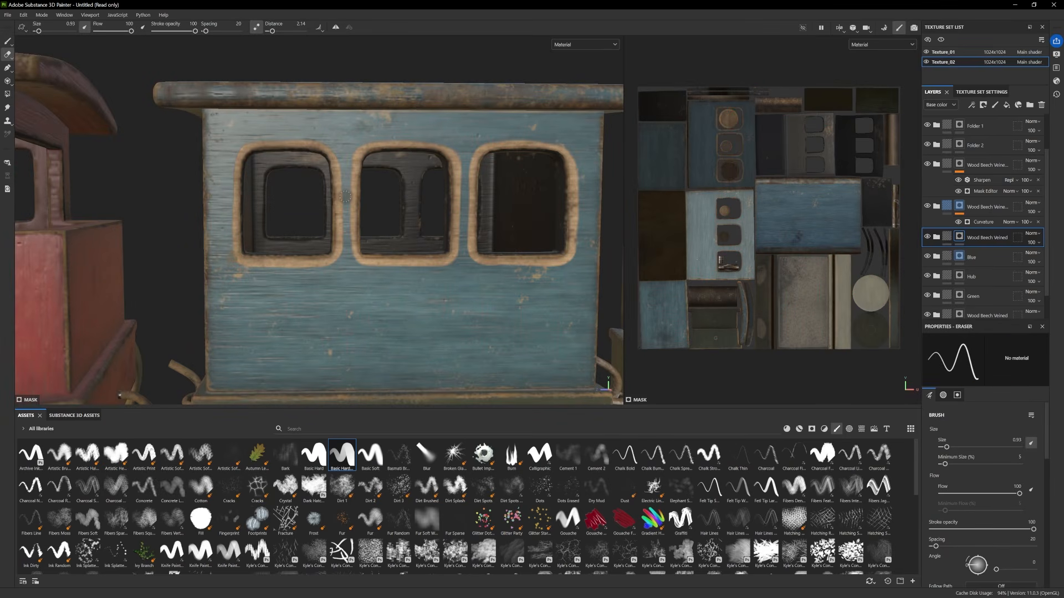
{"action": "right_click_drag", "start_coordinate": [345, 265], "coordinate": [245, 309], "text": "alt"}
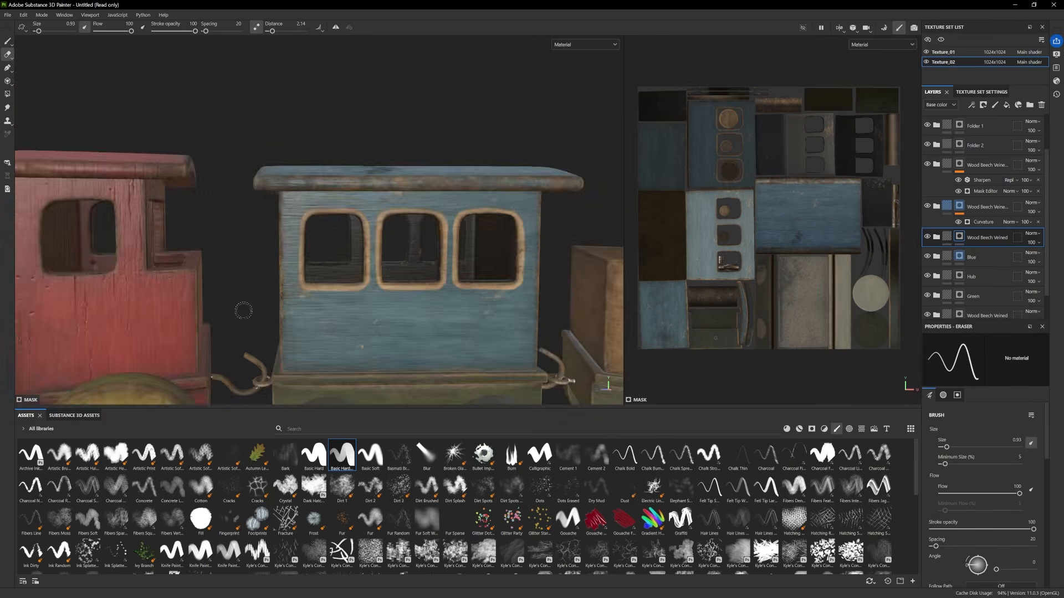
{"action": "left_click_drag", "start_coordinate": [245, 308], "coordinate": [327, 312], "text": "alt"}
{"action": "right_click_drag", "start_coordinate": [327, 312], "coordinate": [64, 316], "text": "alt"}
{"action": "middle_click_drag", "start_coordinate": [327, 355], "coordinate": [338, 310], "text": "alt"}
{"action": "mouse_move", "coordinate": [338, 310]}
{"action": "left_mouse_down", "text": "alt"}
{"action": "mouse_move", "coordinate": [629, 294]}
{"action": "mouse_move", "coordinate": [584, 304]}
{"action": "mouse_move", "coordinate": [335, 299]}
{"action": "left_mouse_up", "text": "alt"}
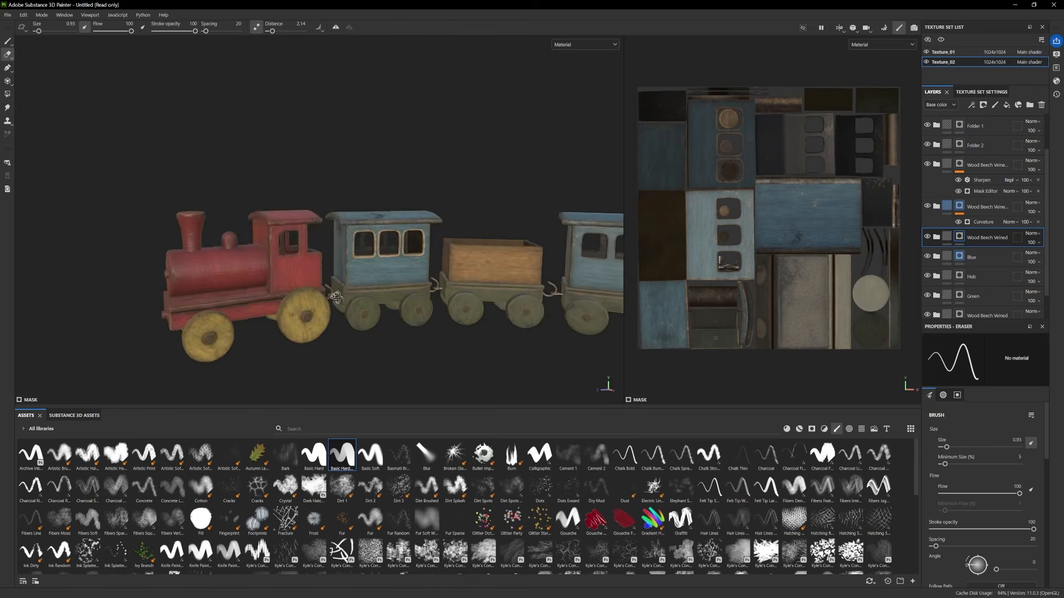
{"action": "middle_click_drag", "start_coordinate": [357, 297], "coordinate": [302, 293], "text": "alt"}
{"action": "middle_click_drag", "start_coordinate": [760, 202], "coordinate": [762, 189], "text": "alt"}
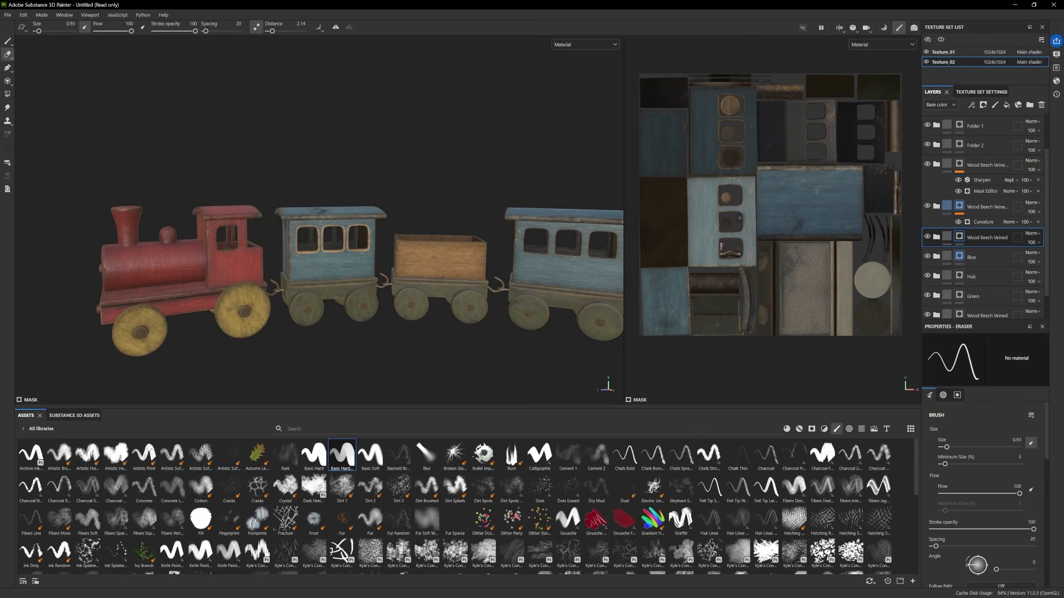
{"action": "middle_click_drag", "start_coordinate": [404, 307], "coordinate": [349, 299], "text": "alt"}
{"action": "scroll", "coordinate": [349, 299], "scroll_direction": "up", "scroll_amount": 1}
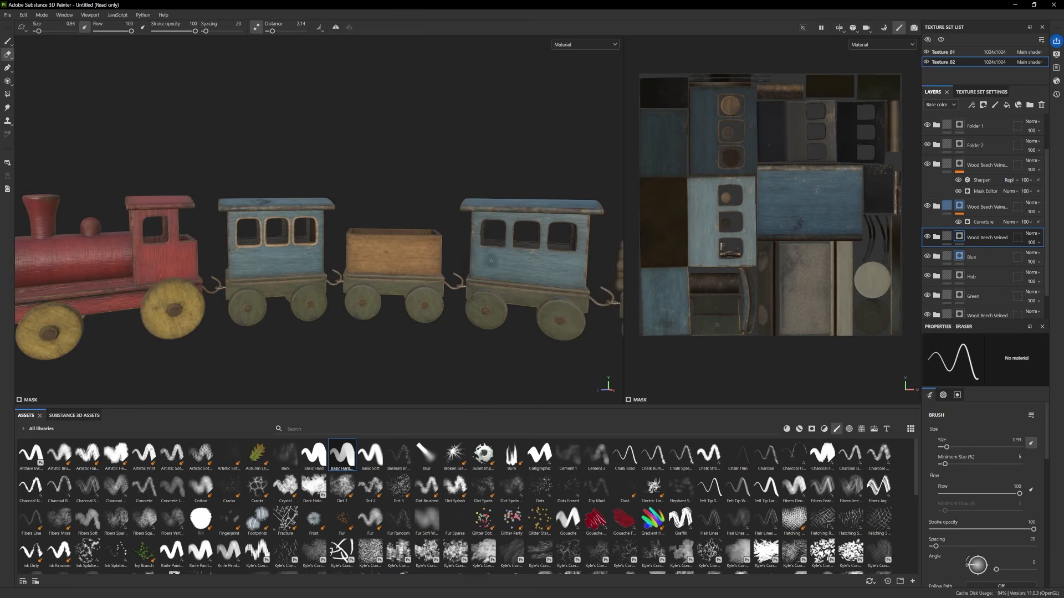
{"action": "left_click_drag", "start_coordinate": [491, 261], "coordinate": [515, 310], "text": "alt"}
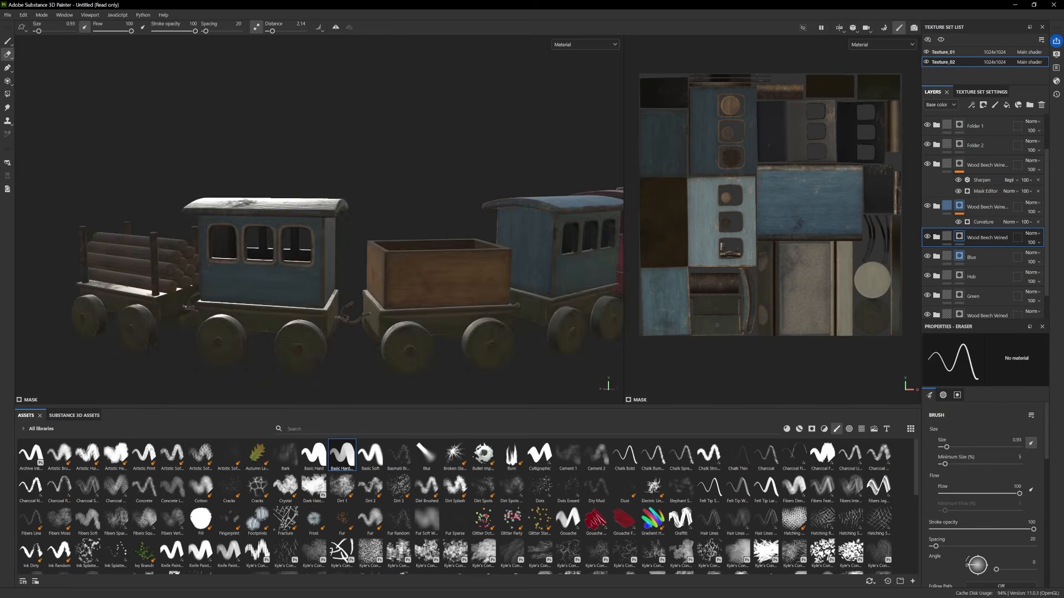
{"action": "left_click_drag", "start_coordinate": [457, 288], "coordinate": [488, 305], "text": "alt"}
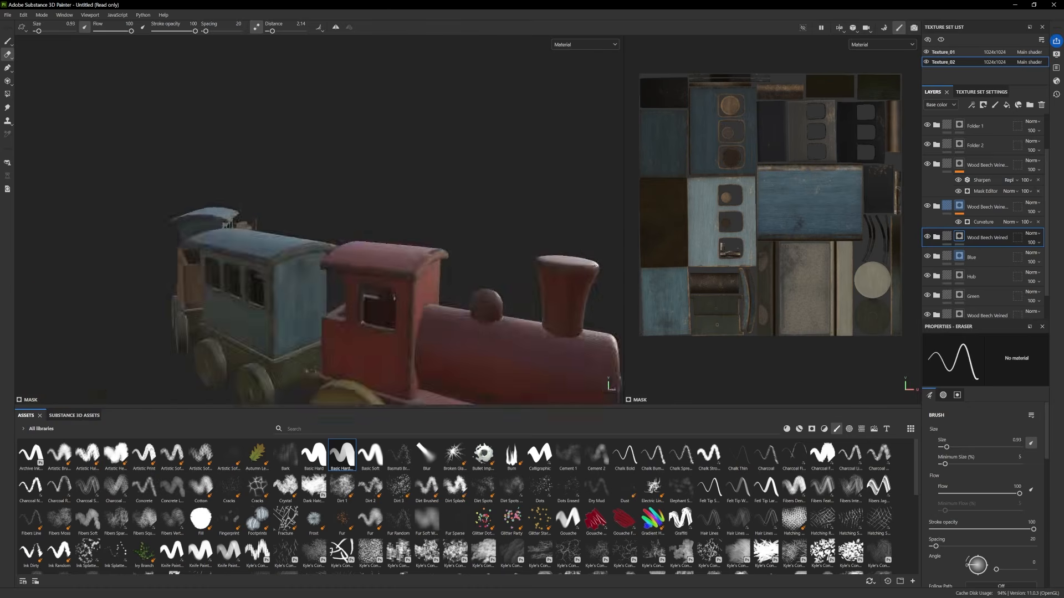
Paint a bare-wood frame around the wagon-side window on the blue carriage's opposite side with the size 1.36 brush
{"action": "left_click_drag", "start_coordinate": [167, 321], "coordinate": [394, 333], "text": "alt"}
{"action": "right_click_drag", "start_coordinate": [394, 332], "coordinate": [682, 391], "text": "shift"}
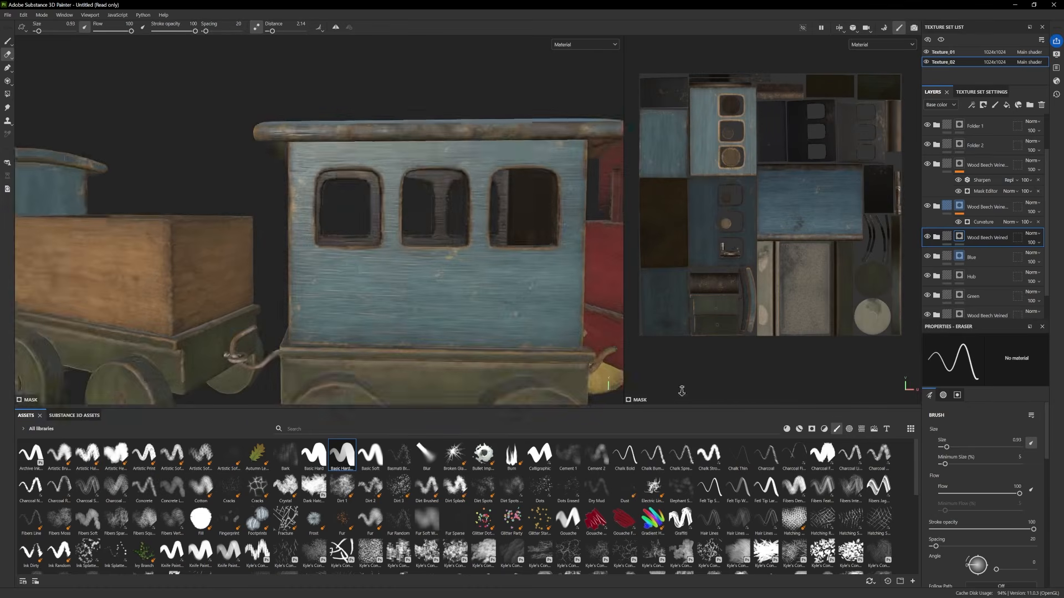
{"action": "left_click_drag", "start_coordinate": [310, 211], "coordinate": [244, 227], "text": "alt"}
{"action": "right_click_drag", "start_coordinate": [183, 222], "coordinate": [255, 218], "text": "alt"}
{"action": "left_click", "coordinate": [5, 41]}
{"action": "mouse_move", "coordinate": [299, 244]}
{"action": "left_mouse_down", "text": "alt"}
{"action": "mouse_move", "coordinate": [343, 194]}
{"action": "mouse_move", "coordinate": [347, 227]}
{"action": "left_mouse_up", "text": "alt"}
{"action": "mouse_move", "coordinate": [288, 158]}
{"action": "left_mouse_down"}
{"action": "mouse_move", "coordinate": [333, 148]}
{"action": "mouse_move", "coordinate": [373, 160]}
{"action": "mouse_move", "coordinate": [372, 264]}
{"action": "mouse_move", "coordinate": [279, 263]}
{"action": "mouse_move", "coordinate": [281, 159]}
{"action": "mouse_move", "coordinate": [304, 149]}
{"action": "left_mouse_up"}
Paint a bare-wood frame around the middle window on the same side of the carriage
{"action": "middle_click_drag", "start_coordinate": [407, 219], "coordinate": [342, 219], "text": "alt"}
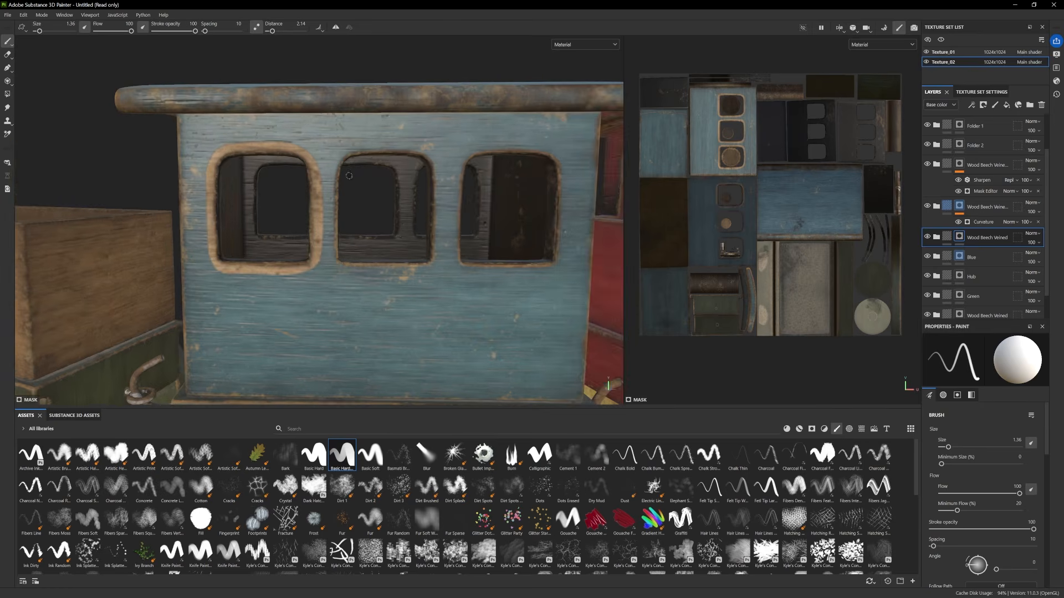
{"action": "mouse_move", "coordinate": [349, 153]}
{"action": "left_mouse_down"}
{"action": "mouse_move", "coordinate": [401, 150]}
{"action": "mouse_move", "coordinate": [435, 167]}
{"action": "left_mouse_up"}
{"action": "key", "text": "4"}
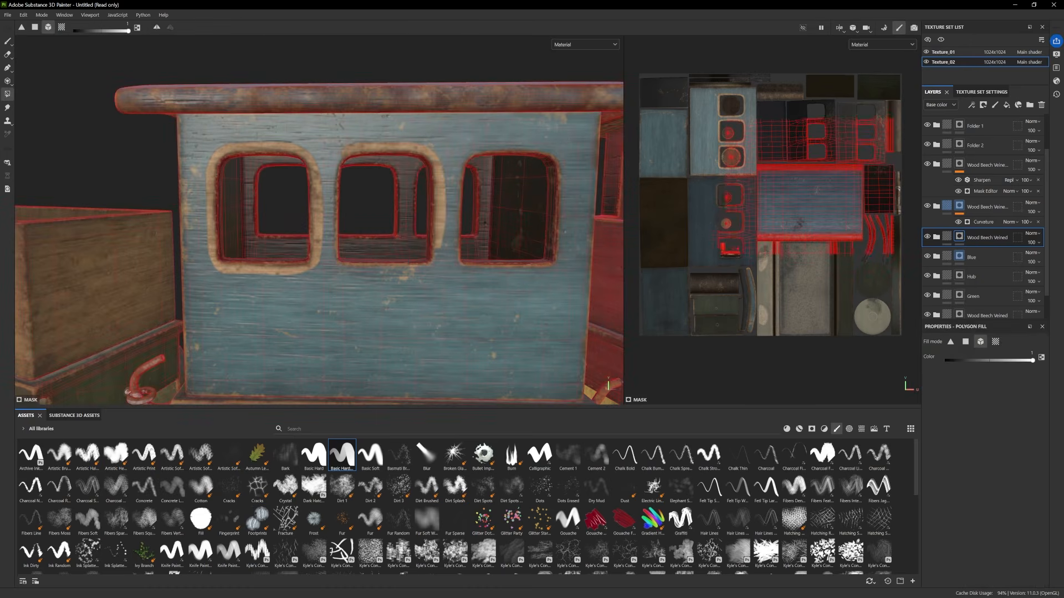
{"action": "left_click_drag", "start_coordinate": [420, 267], "coordinate": [367, 267]}
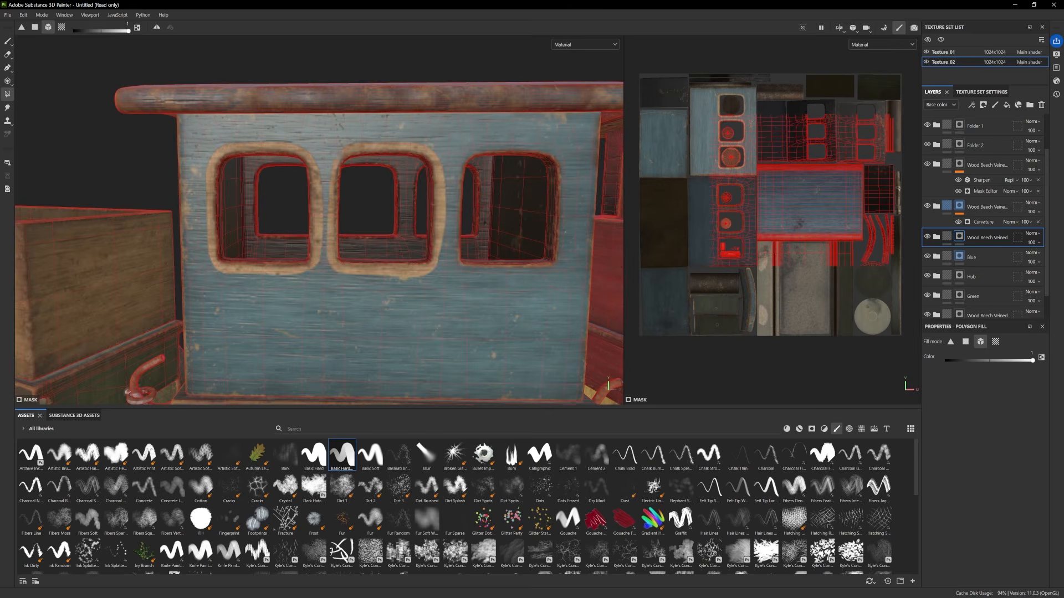
Paint a bare-wood frame around the engine-side window to complete the row
{"action": "left_click", "coordinate": [7, 41]}
{"action": "mouse_move", "coordinate": [448, 152]}
{"action": "left_mouse_down", "text": "alt"}
{"action": "mouse_move", "coordinate": [386, 145]}
{"action": "mouse_move", "coordinate": [468, 152]}
{"action": "mouse_move", "coordinate": [468, 250]}
{"action": "mouse_move", "coordinate": [380, 252]}
{"action": "mouse_move", "coordinate": [380, 149]}
{"action": "left_mouse_up", "text": "alt"}
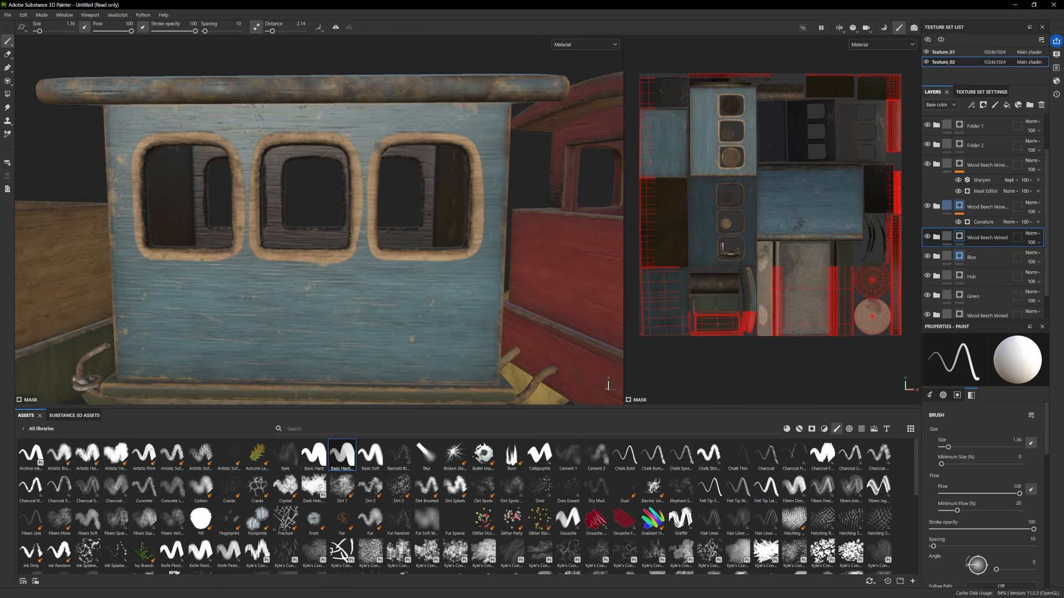
{"action": "scroll", "coordinate": [401, 178], "scroll_direction": "down", "scroll_amount": 1}
{"action": "scroll", "coordinate": [67, 76], "scroll_direction": "up", "scroll_amount": 1}
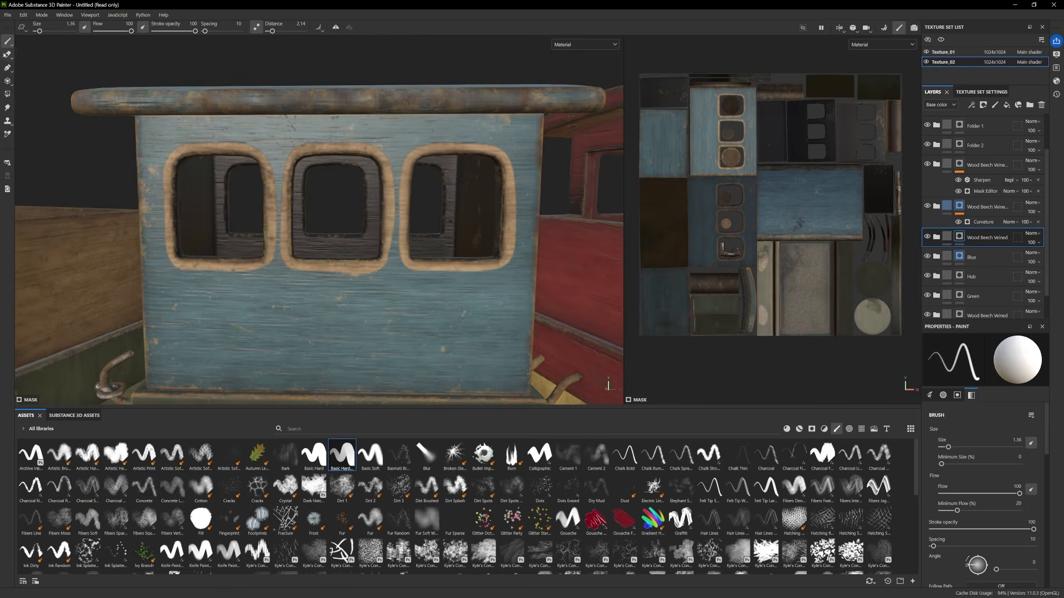
Trim the outer edges of these three frames with the Eraser at size 0.93, checking their thickness from near and far
{"action": "key", "text": "e"}
{"action": "scroll", "coordinate": [320, 233], "scroll_direction": "up", "scroll_amount": 3}
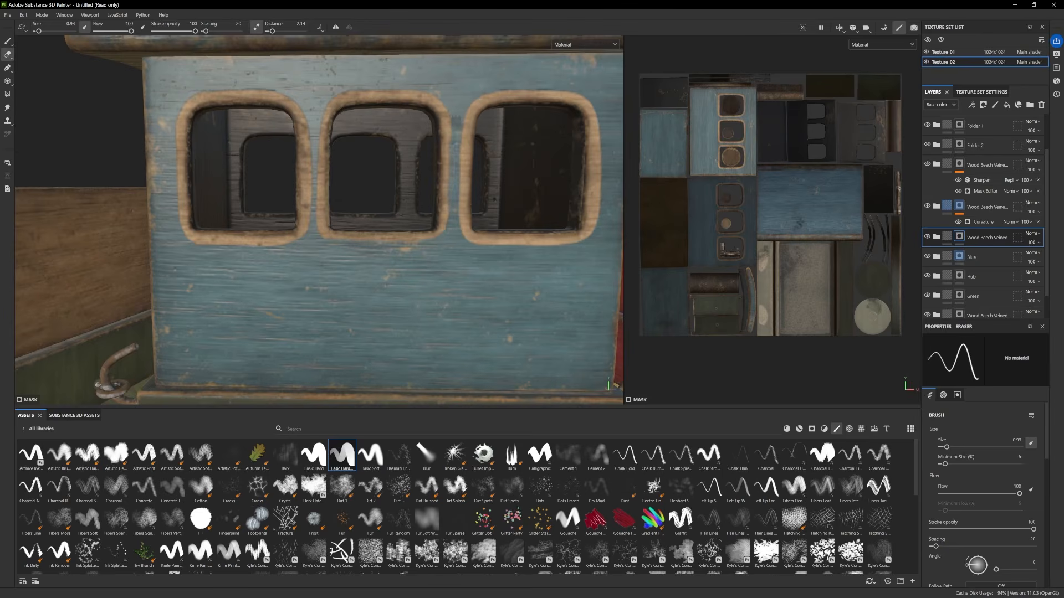
{"action": "left_click_drag", "start_coordinate": [452, 108], "coordinate": [460, 148], "text": "alt"}
{"action": "left_click_drag", "start_coordinate": [377, 126], "coordinate": [400, 156], "text": "alt"}
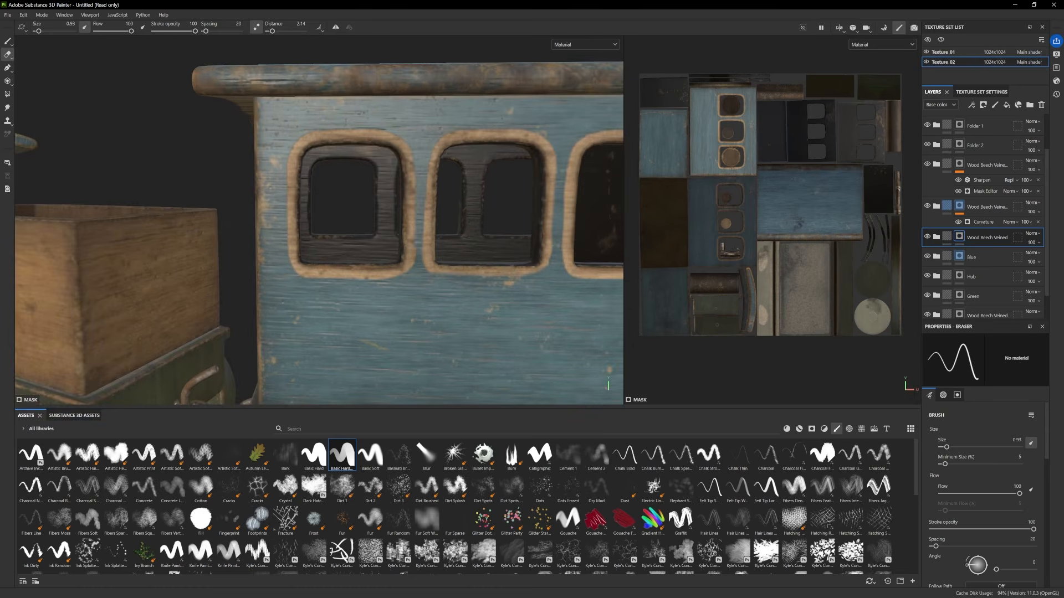
{"action": "left_click_drag", "start_coordinate": [413, 277], "coordinate": [438, 282], "text": "alt"}
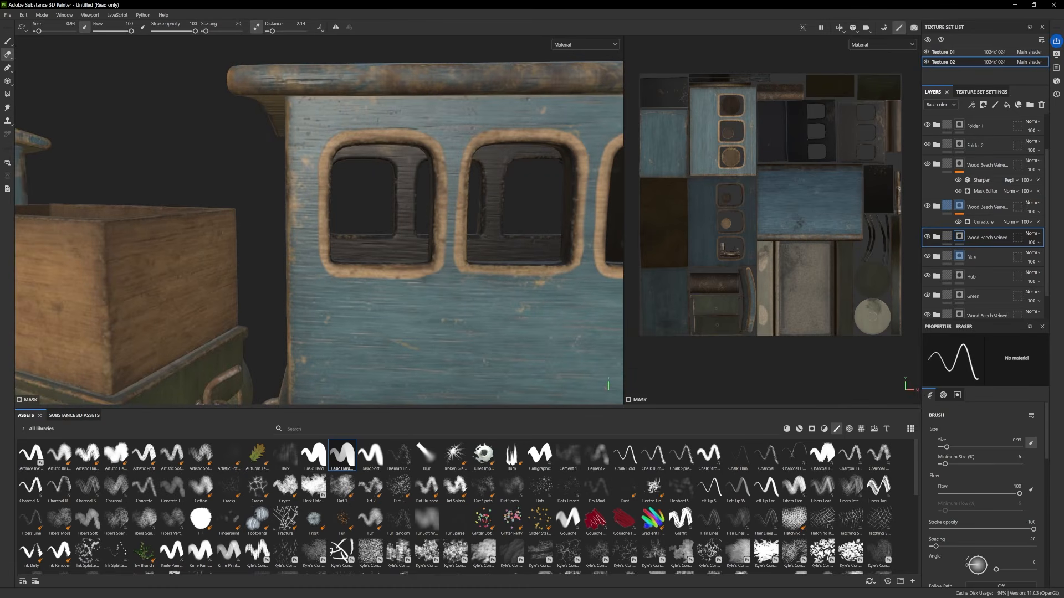
{"action": "left_click_drag", "start_coordinate": [352, 288], "coordinate": [358, 301], "text": "alt"}
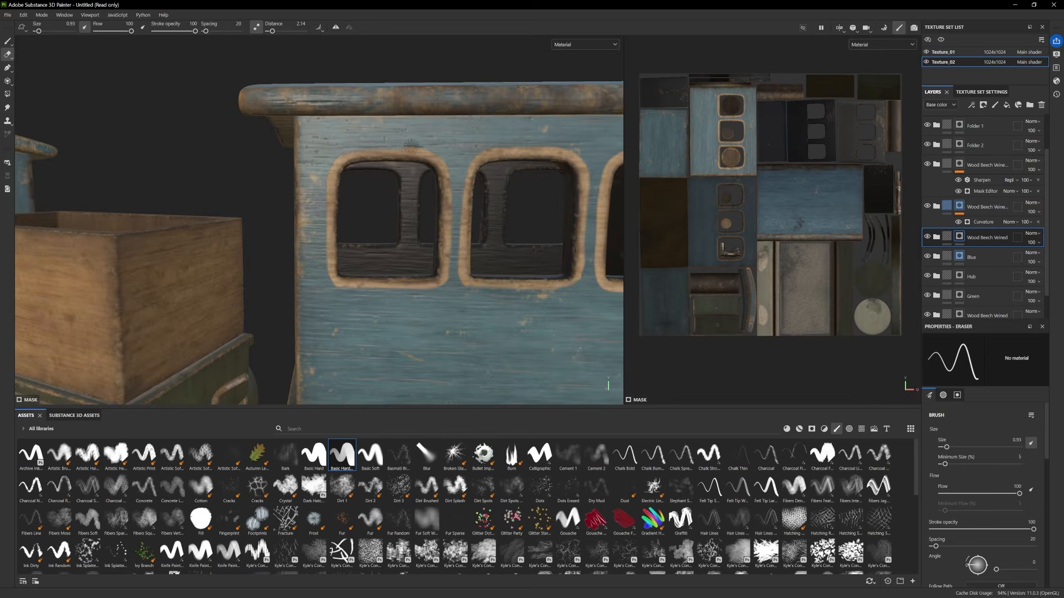
{"action": "left_click_drag", "start_coordinate": [494, 155], "coordinate": [415, 145], "text": "alt"}
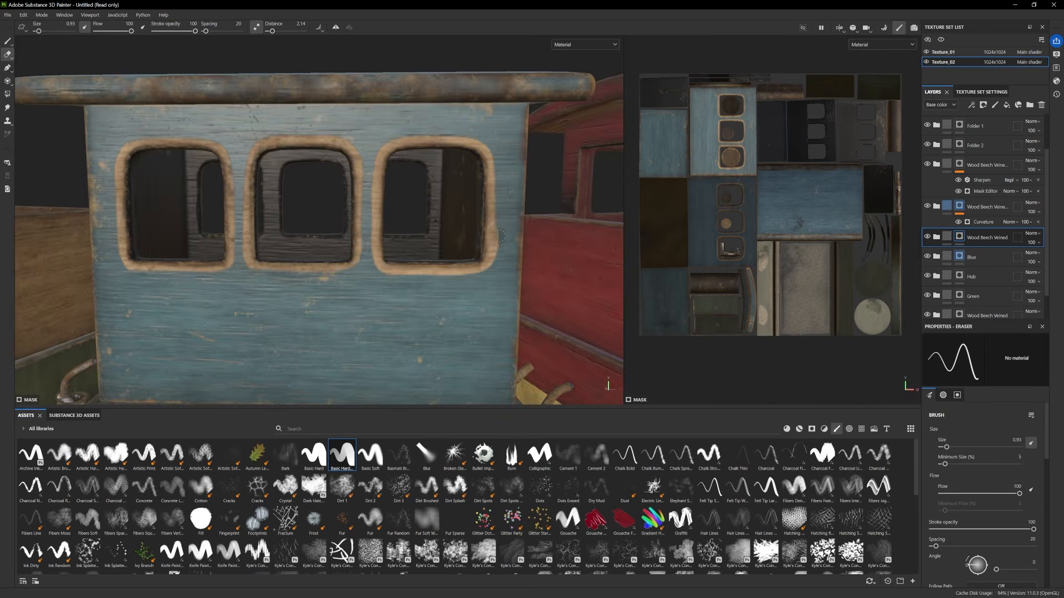
{"action": "right_click_drag", "start_coordinate": [434, 289], "coordinate": [183, 260], "text": "alt"}
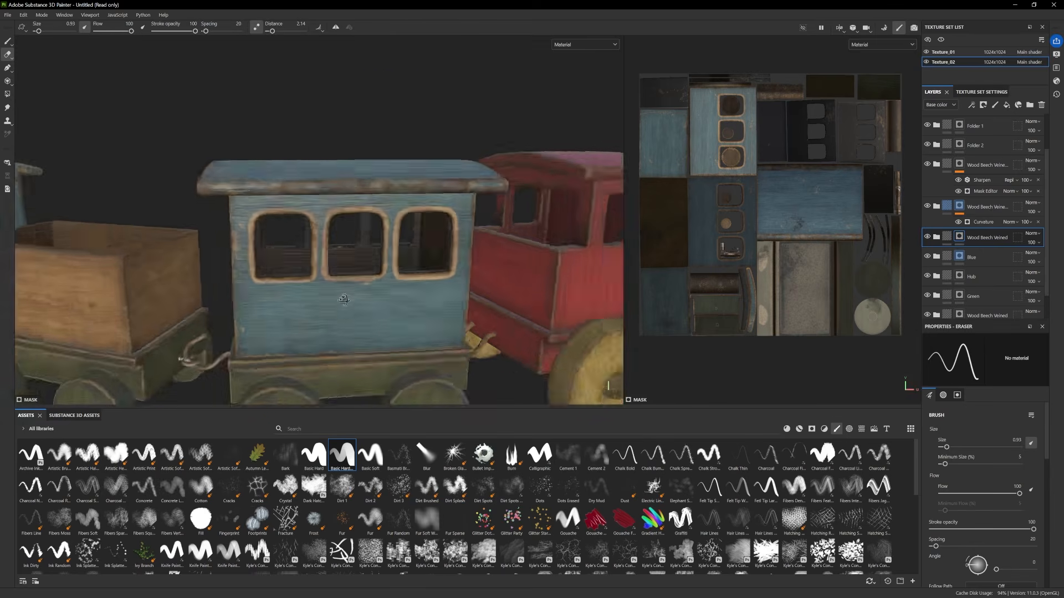
{"action": "left_click_drag", "start_coordinate": [100, 244], "coordinate": [365, 299], "text": "alt"}
{"action": "right_click_drag", "start_coordinate": [366, 294], "coordinate": [587, 299], "text": "shift"}
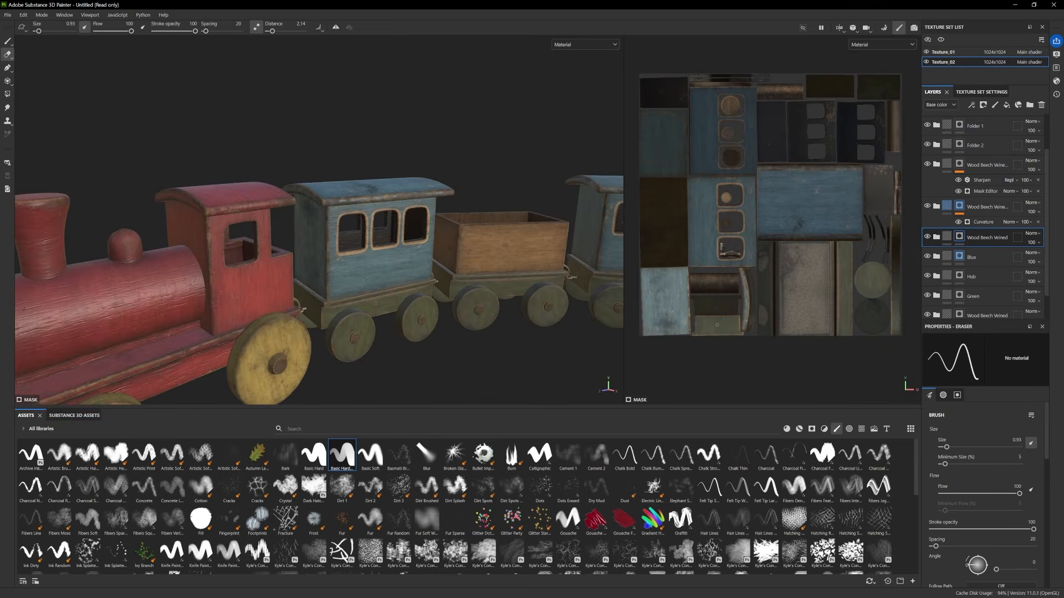
Set the Base Wood color in the window frames' Wood Beech Veined folder to a darker beige, B49E7E
{"action": "left_click", "coordinate": [936, 237]}
{"action": "scroll", "coordinate": [967, 253], "scroll_direction": "down", "scroll_amount": 1}
{"action": "scroll", "coordinate": [967, 253], "scroll_direction": "down", "scroll_amount": 1}
{"action": "left_click", "coordinate": [970, 266]}
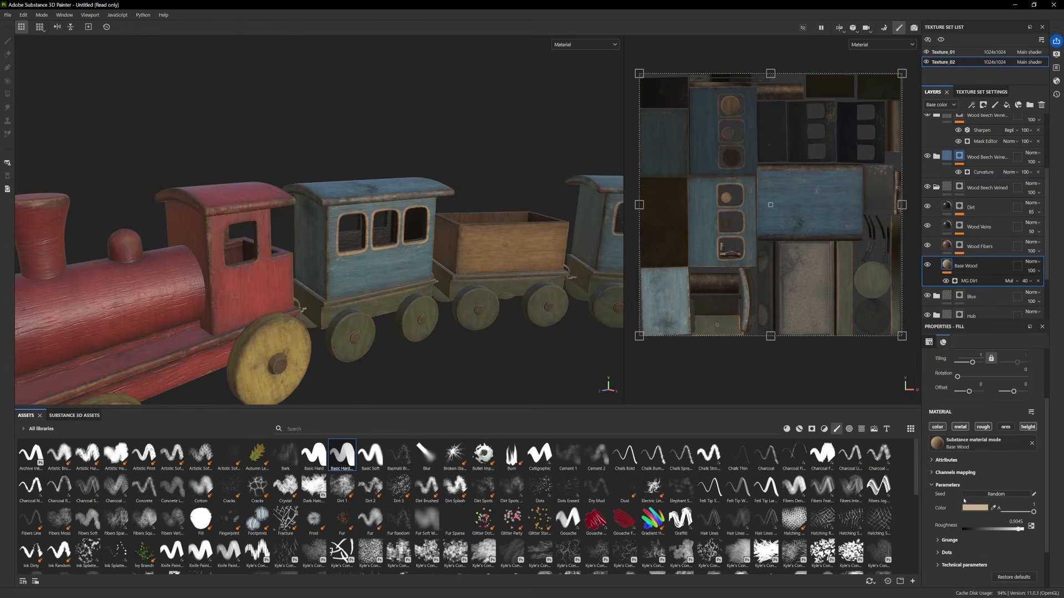
{"action": "left_click", "coordinate": [974, 508]}
{"action": "left_click", "coordinate": [759, 419]}
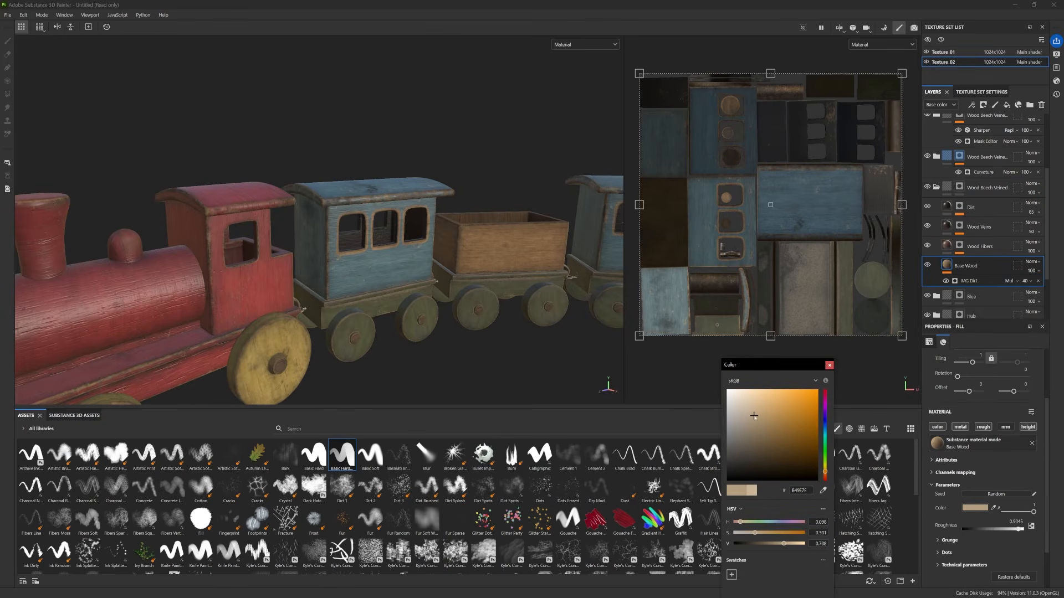
Inspect the recolored window frames on the carriages from several angles and distances around the train
{"action": "right_click_drag", "start_coordinate": [487, 325], "coordinate": [418, 332], "text": "alt"}
{"action": "middle_click_drag", "start_coordinate": [418, 332], "coordinate": [354, 289], "text": "alt"}
{"action": "left_click_drag", "start_coordinate": [354, 283], "coordinate": [355, 298], "text": "alt"}
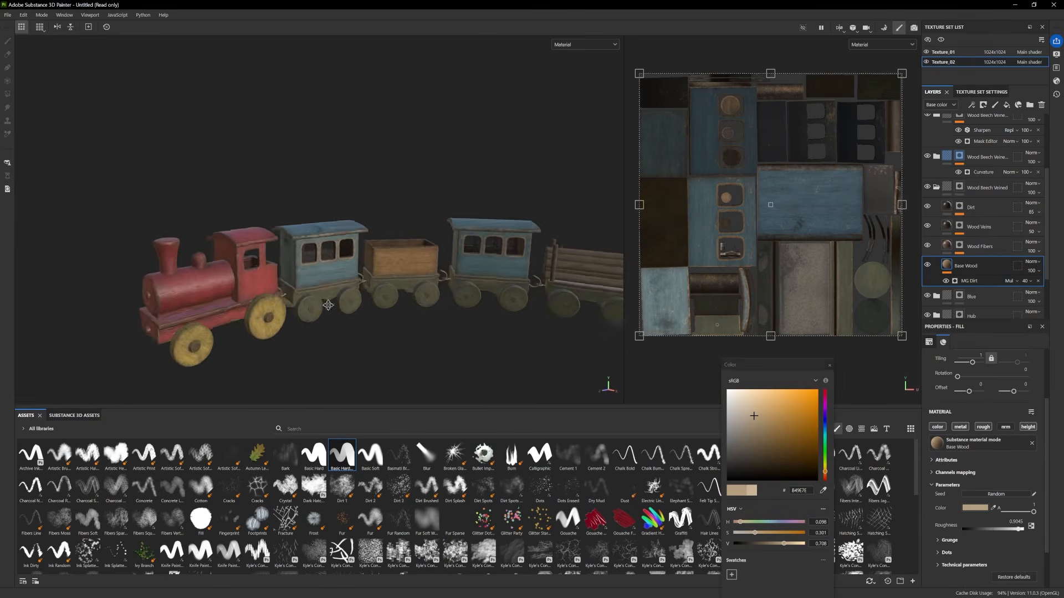
{"action": "right_click_drag", "start_coordinate": [354, 298], "coordinate": [416, 302], "text": "alt"}
{"action": "mouse_move", "coordinate": [415, 302]}
{"action": "left_mouse_down", "text": "alt"}
{"action": "mouse_move", "coordinate": [357, 302]}
{"action": "mouse_move", "coordinate": [425, 315]}
{"action": "left_mouse_up", "text": "alt"}
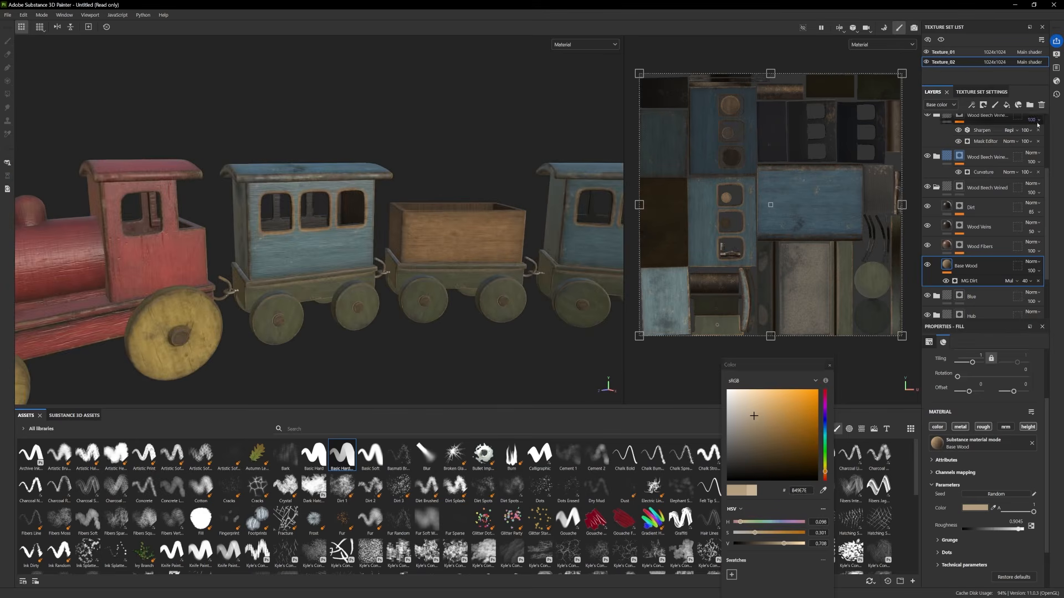
{"action": "right_click_drag", "start_coordinate": [222, 241], "coordinate": [131, 238], "text": "alt"}
{"action": "left_click_drag", "start_coordinate": [344, 277], "coordinate": [416, 297], "text": "alt"}
{"action": "middle_click_drag", "start_coordinate": [493, 313], "coordinate": [457, 272], "text": "alt"}
{"action": "left_click_drag", "start_coordinate": [457, 271], "coordinate": [349, 268], "text": "alt"}
{"action": "right_click_drag", "start_coordinate": [350, 268], "coordinate": [324, 269], "text": "shift"}
{"action": "right_click_drag", "start_coordinate": [222, 238], "coordinate": [111, 216], "text": "alt"}
{"action": "mouse_move", "coordinate": [338, 271]}
{"action": "left_mouse_down", "text": "alt"}
{"action": "mouse_move", "coordinate": [373, 277]}
{"action": "mouse_move", "coordinate": [343, 279]}
{"action": "left_mouse_up", "text": "alt"}
{"action": "right_click_drag", "start_coordinate": [343, 278], "coordinate": [394, 282], "text": "alt"}
{"action": "mouse_move", "coordinate": [394, 282]}
{"action": "left_mouse_down", "text": "alt"}
{"action": "mouse_move", "coordinate": [375, 297]}
{"action": "mouse_move", "coordinate": [734, 277]}
{"action": "mouse_move", "coordinate": [261, 281]}
{"action": "mouse_move", "coordinate": [425, 292]}
{"action": "mouse_move", "coordinate": [411, 286]}
{"action": "left_mouse_up", "text": "alt"}
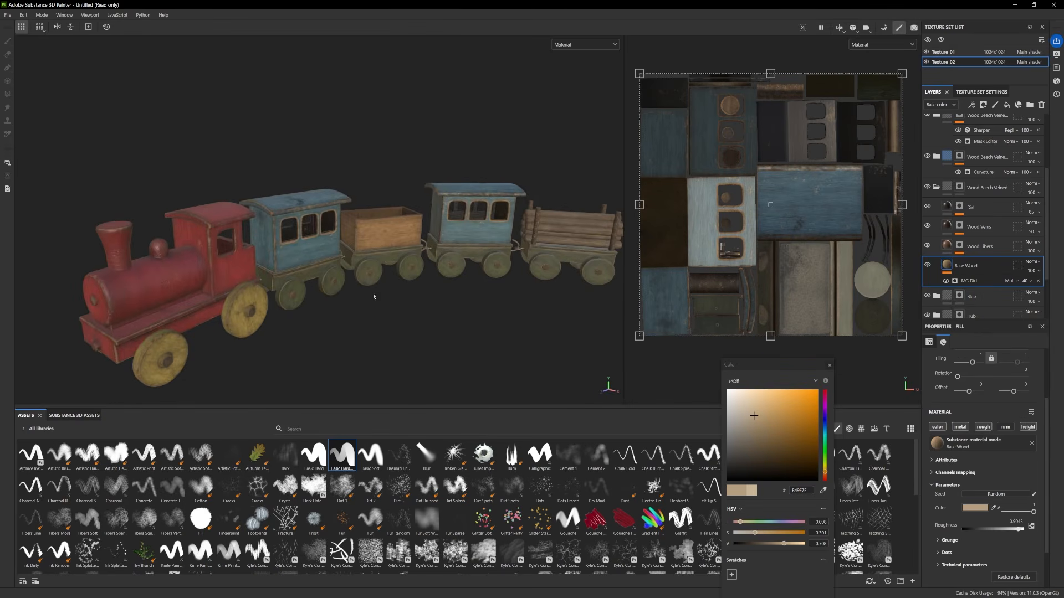
{"action": "right_click_drag", "start_coordinate": [374, 297], "coordinate": [576, 312], "text": "alt"}
{"action": "right_click_drag", "start_coordinate": [338, 294], "coordinate": [388, 306], "text": "alt"}
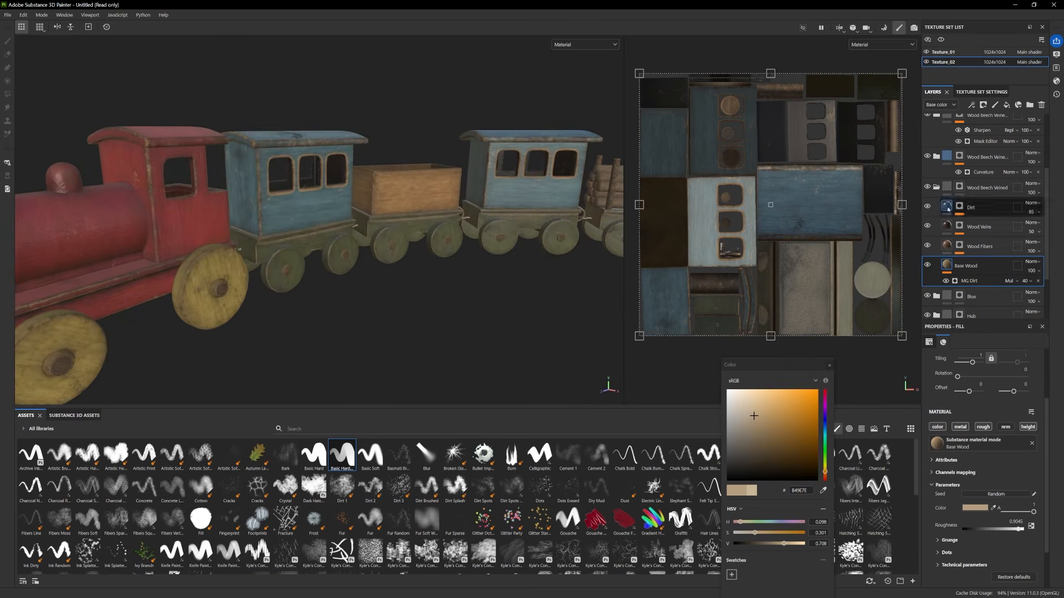
Toggle the Blue and Green folders' visibility to find what each covers, and expand the Green folder
{"action": "left_click", "coordinate": [936, 187]}
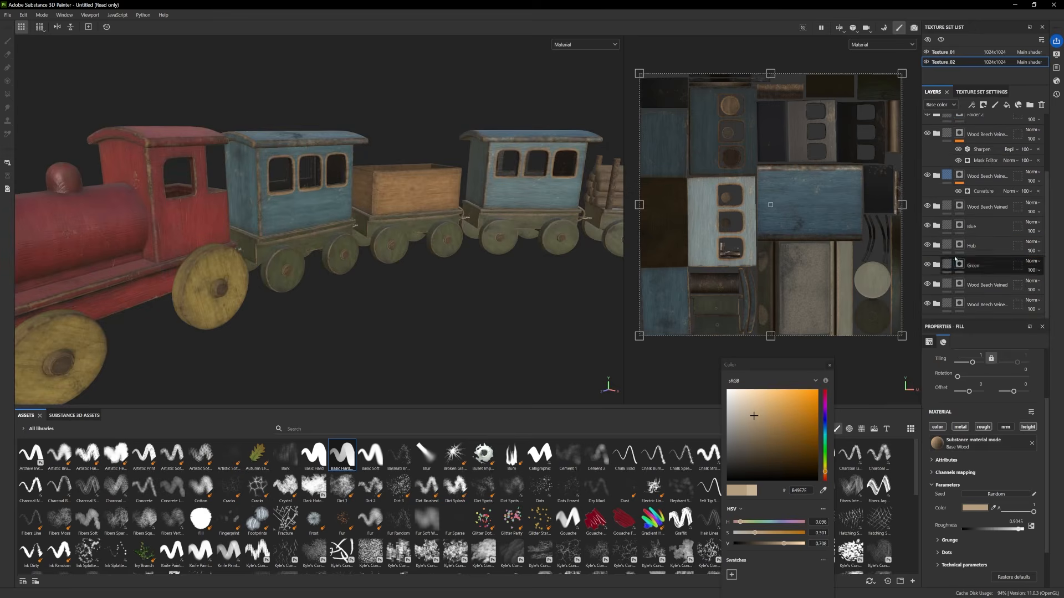
{"action": "left_click", "coordinate": [927, 226]}
{"action": "left_click", "coordinate": [927, 226]}
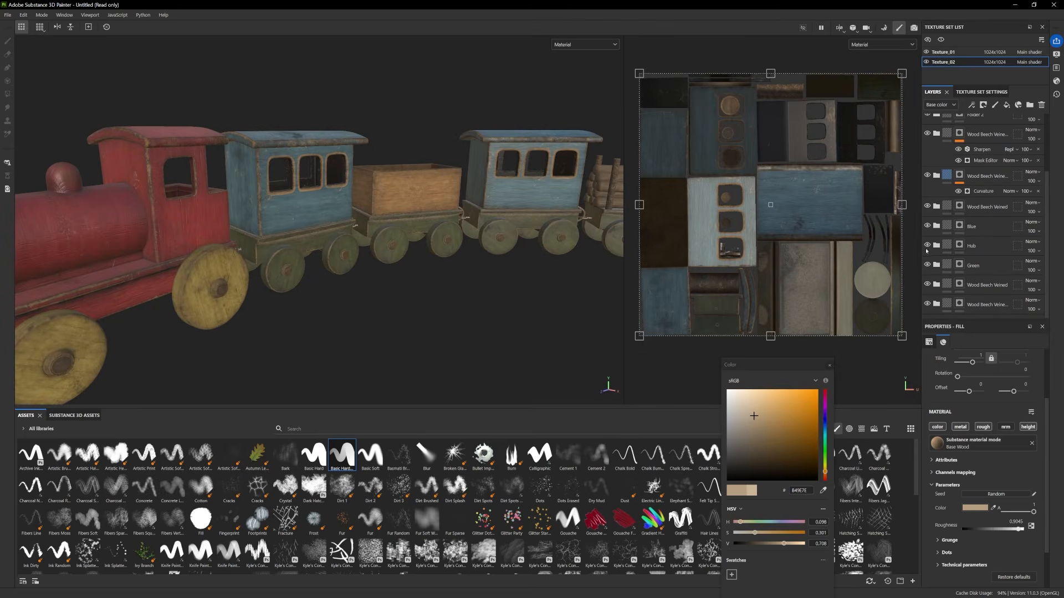
{"action": "left_click", "coordinate": [927, 265]}
{"action": "left_click", "coordinate": [927, 265]}
{"action": "left_click", "coordinate": [936, 265]}
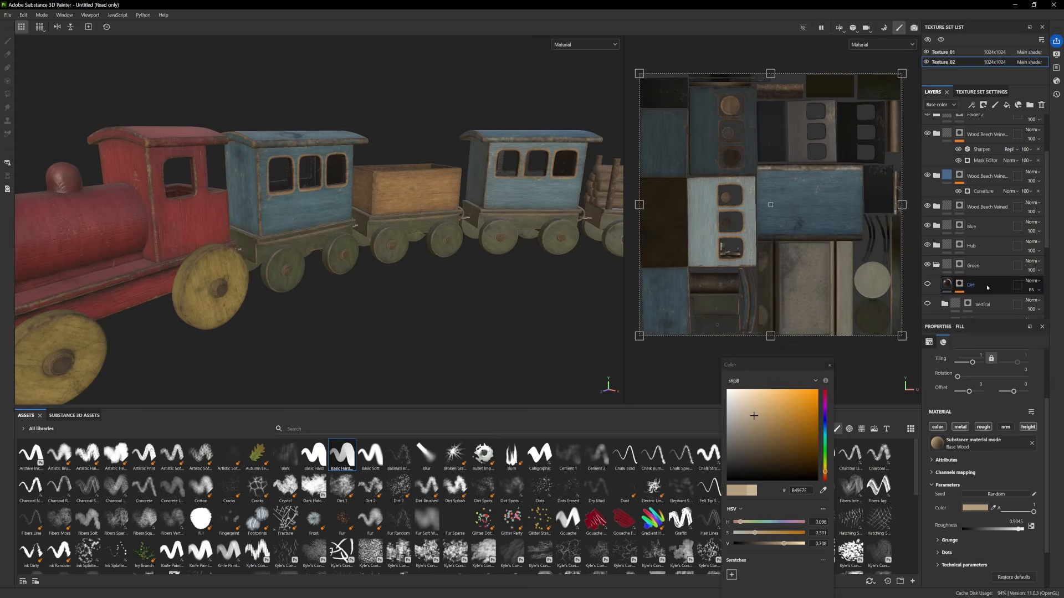
Add a color-only fill layer above Dirt in the Green folder and apply the Soft Damages smart mask to it
{"action": "left_click", "coordinate": [978, 285]}
{"action": "left_click", "coordinate": [1007, 105]}
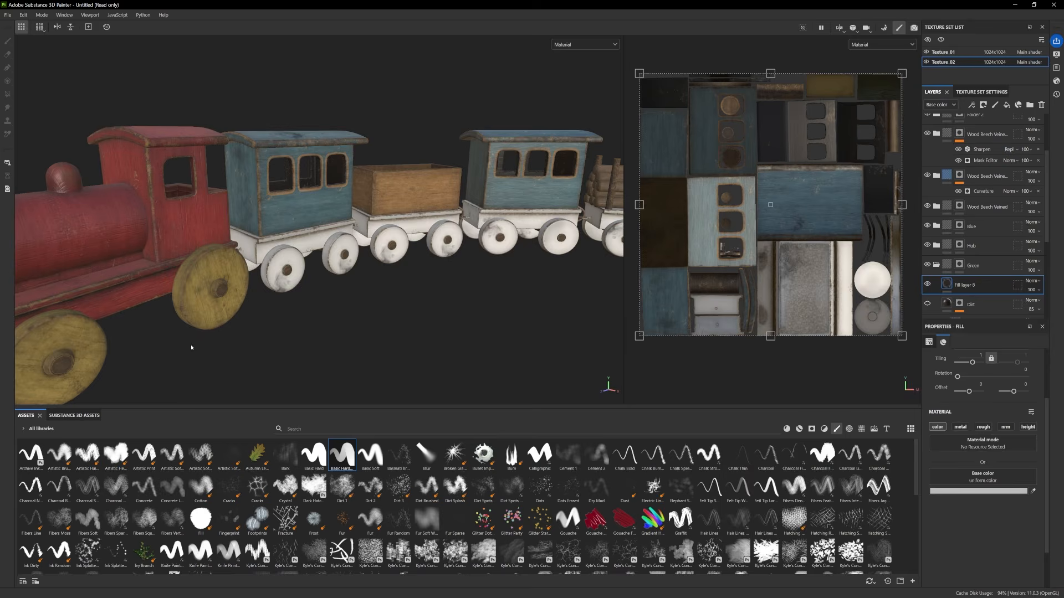
{"action": "left_click", "coordinate": [811, 429]}
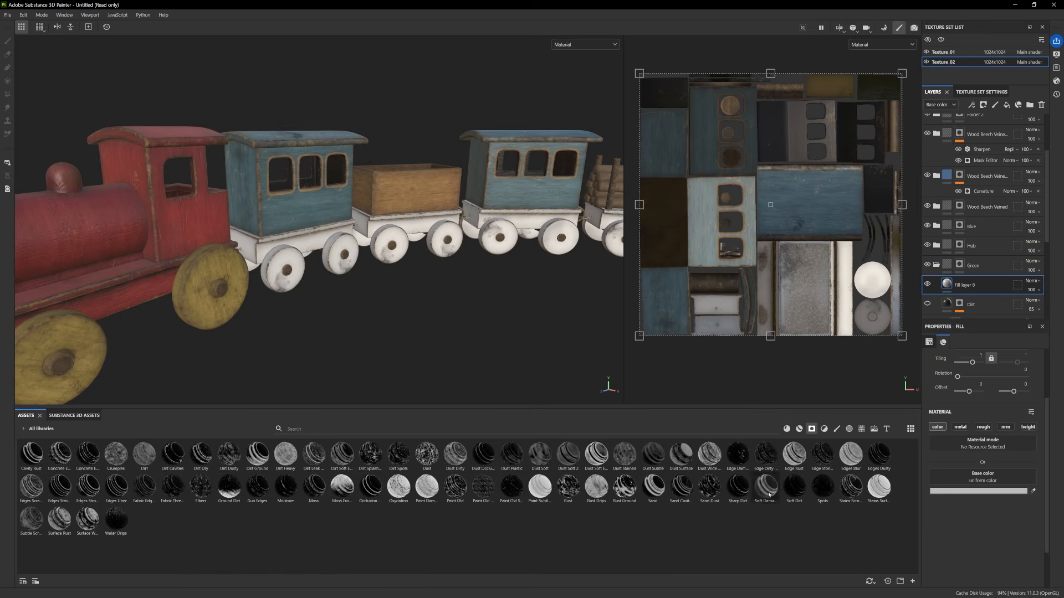
{"action": "left_click_drag", "start_coordinate": [766, 486], "coordinate": [959, 286]}
{"action": "left_click_drag", "start_coordinate": [369, 302], "coordinate": [443, 298], "text": "alt"}
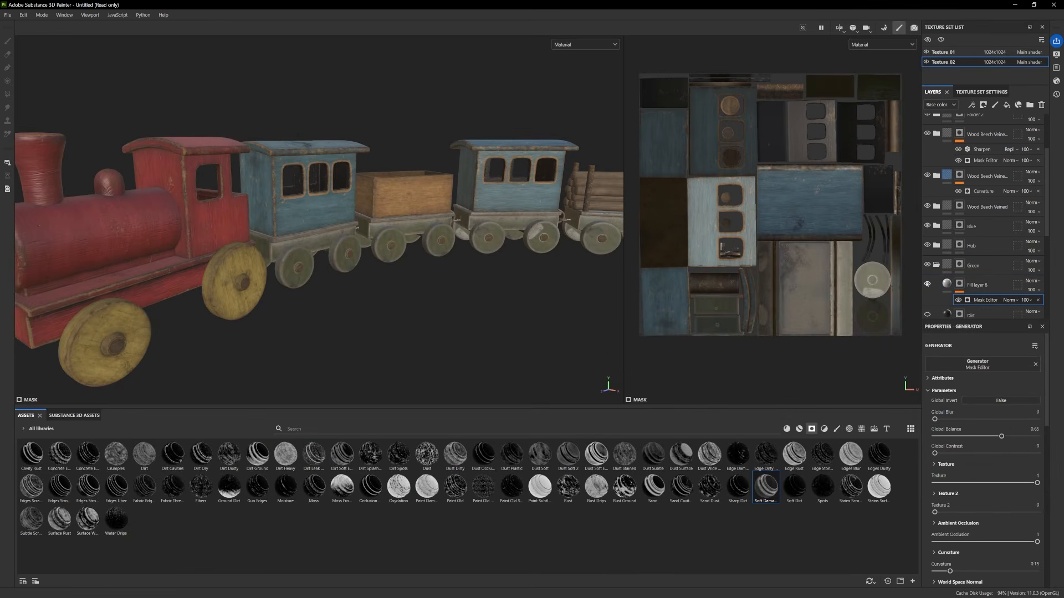
Set the base color of the Soft Damages fill layer in the Green folder to a golden tan, about CBAA6C
{"action": "left_click", "coordinate": [947, 284]}
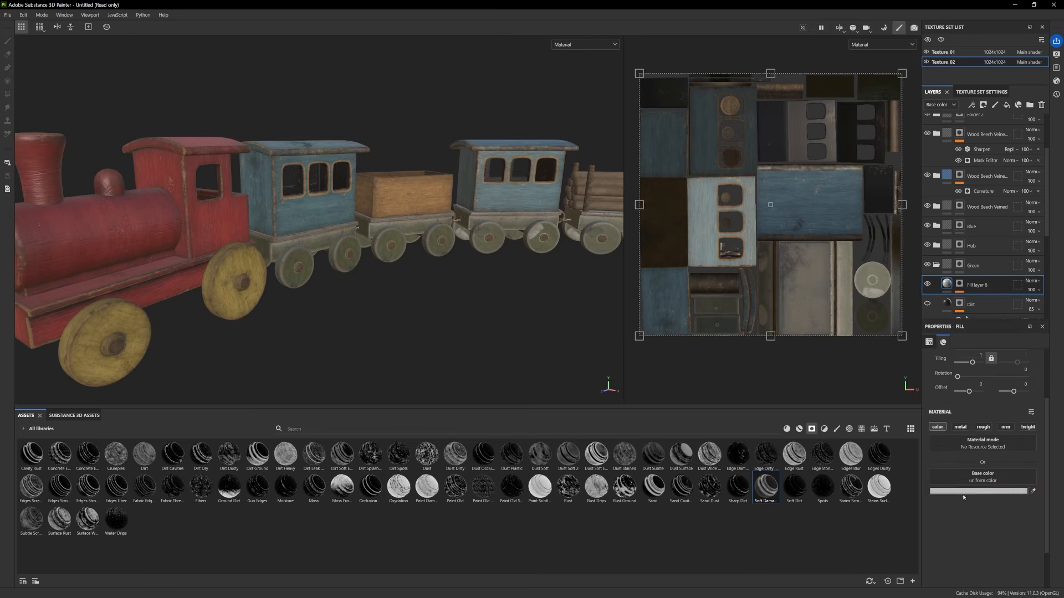
{"action": "left_click", "coordinate": [969, 491]}
{"action": "left_click", "coordinate": [824, 471]}
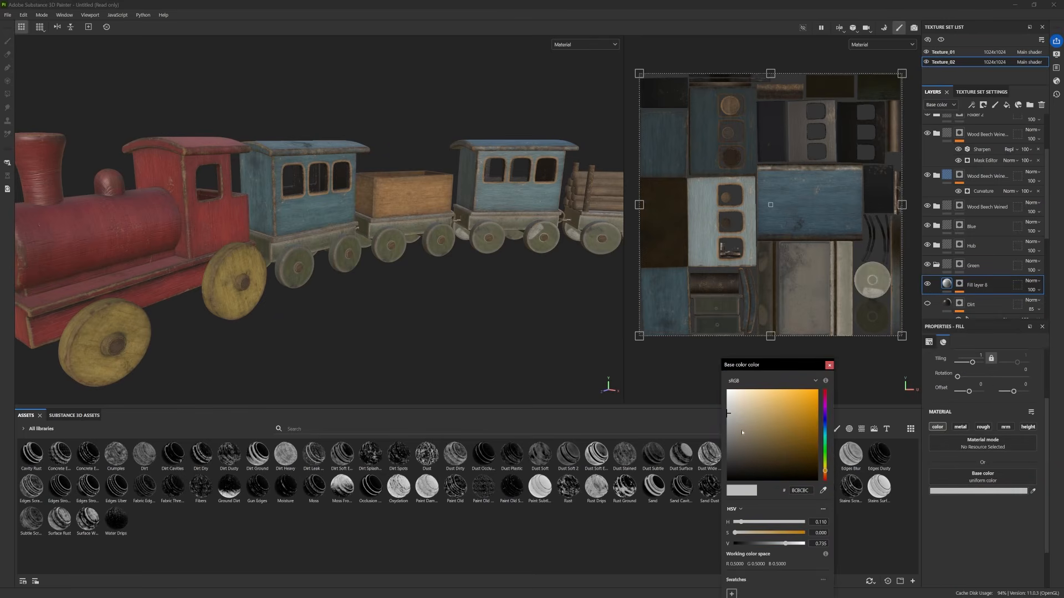
{"action": "mouse_move", "coordinate": [742, 431]}
{"action": "left_mouse_down"}
{"action": "mouse_move", "coordinate": [778, 440]}
{"action": "mouse_move", "coordinate": [798, 420]}
{"action": "mouse_move", "coordinate": [768, 405]}
{"action": "left_mouse_up"}
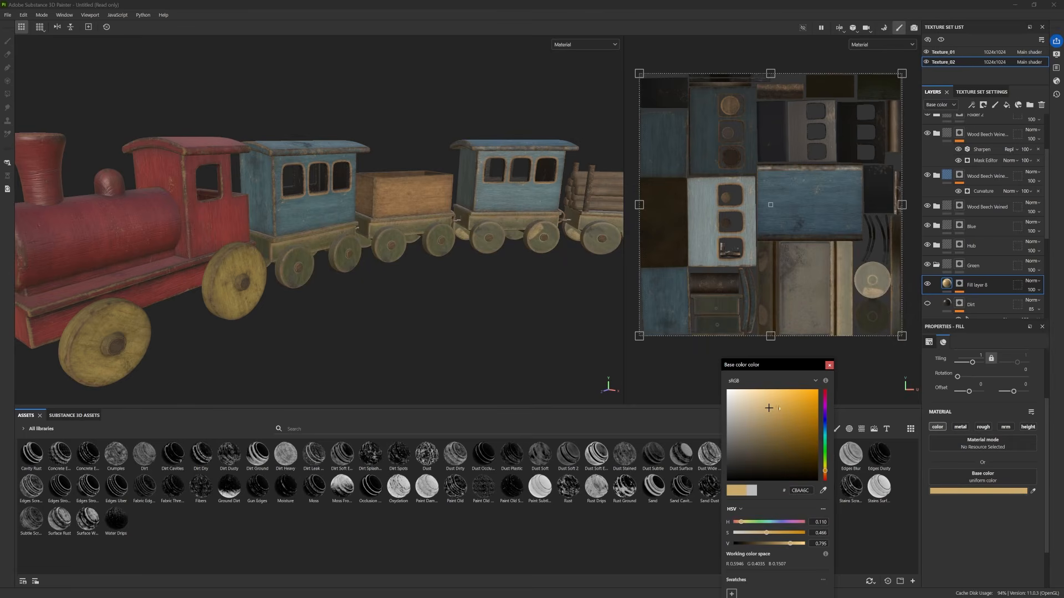
{"action": "right_click_drag", "start_coordinate": [531, 324], "coordinate": [474, 304], "text": "alt"}
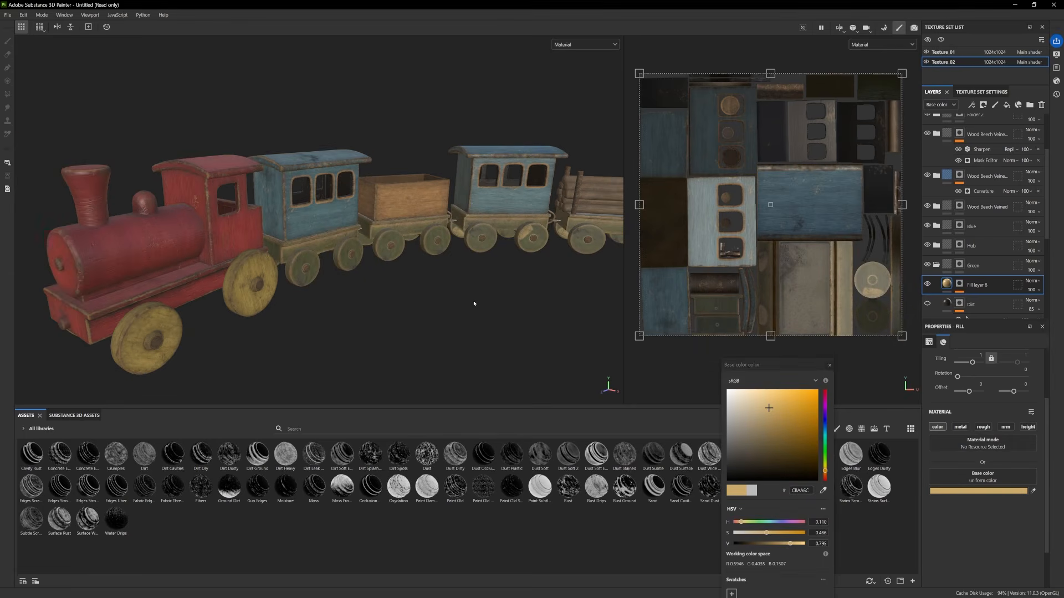
{"action": "left_click", "coordinate": [830, 365]}
{"action": "mouse_move", "coordinate": [484, 285]}
{"action": "left_mouse_down", "text": "alt"}
{"action": "mouse_move", "coordinate": [491, 315]}
{"action": "mouse_move", "coordinate": [480, 264]}
{"action": "mouse_move", "coordinate": [490, 286]}
{"action": "mouse_move", "coordinate": [440, 280]}
{"action": "mouse_move", "coordinate": [488, 278]}
{"action": "left_mouse_up", "text": "alt"}
Compare the green parts with and without the damage fill layer, and change its base color to a darker, muted beige
{"action": "left_click", "coordinate": [927, 285]}
{"action": "left_click", "coordinate": [927, 285]}
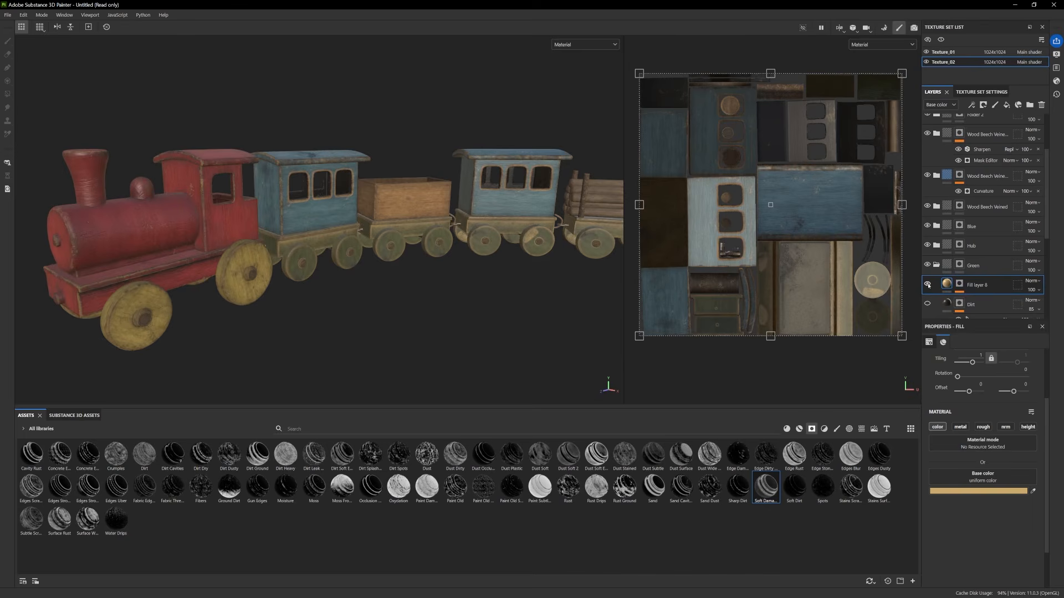
{"action": "left_click", "coordinate": [927, 285]}
{"action": "left_click", "coordinate": [927, 285]}
{"action": "left_click", "coordinate": [994, 489]}
{"action": "left_click", "coordinate": [740, 416]}
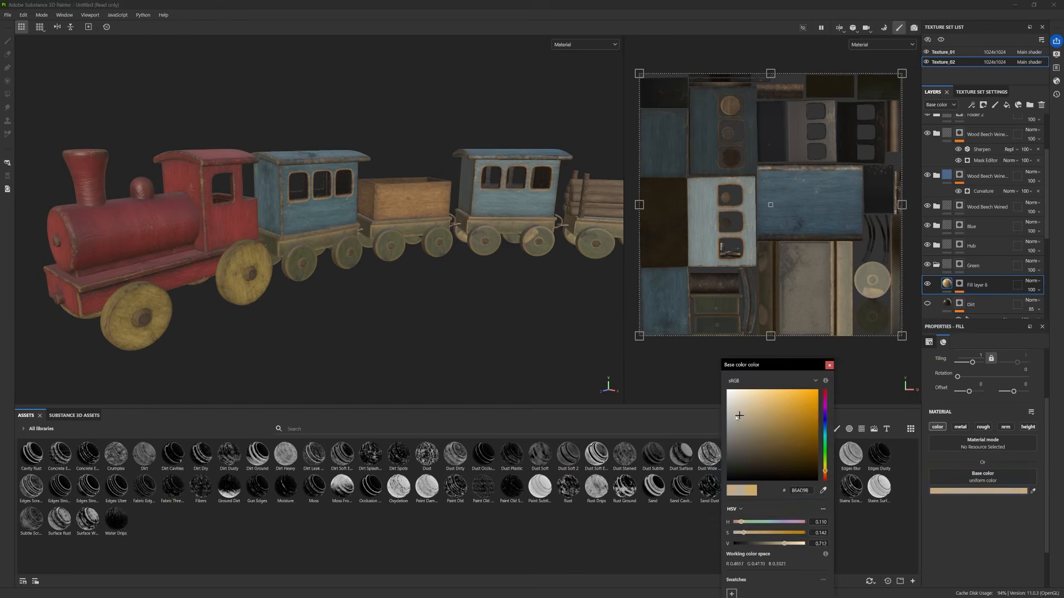
{"action": "left_click_drag", "start_coordinate": [746, 419], "coordinate": [752, 427]}
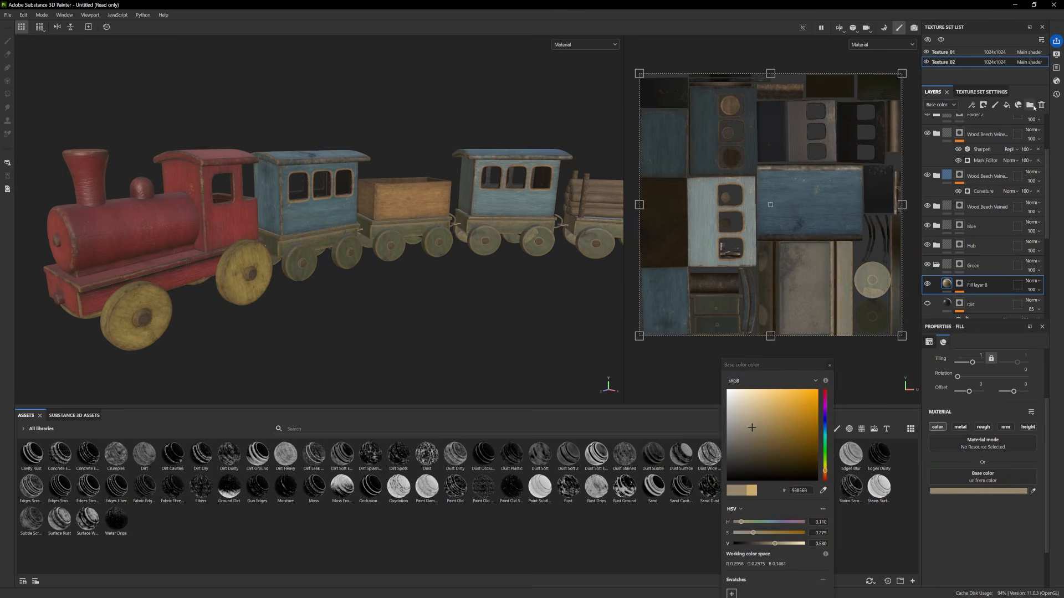
Move the damage fill layer into a new folder inside the Green folder and give the folder a black mask
{"action": "left_click", "coordinate": [1031, 105]}
{"action": "left_click_drag", "start_coordinate": [978, 304], "coordinate": [974, 285]}
{"action": "right_click", "coordinate": [976, 285]}
{"action": "left_click", "coordinate": [986, 16]}
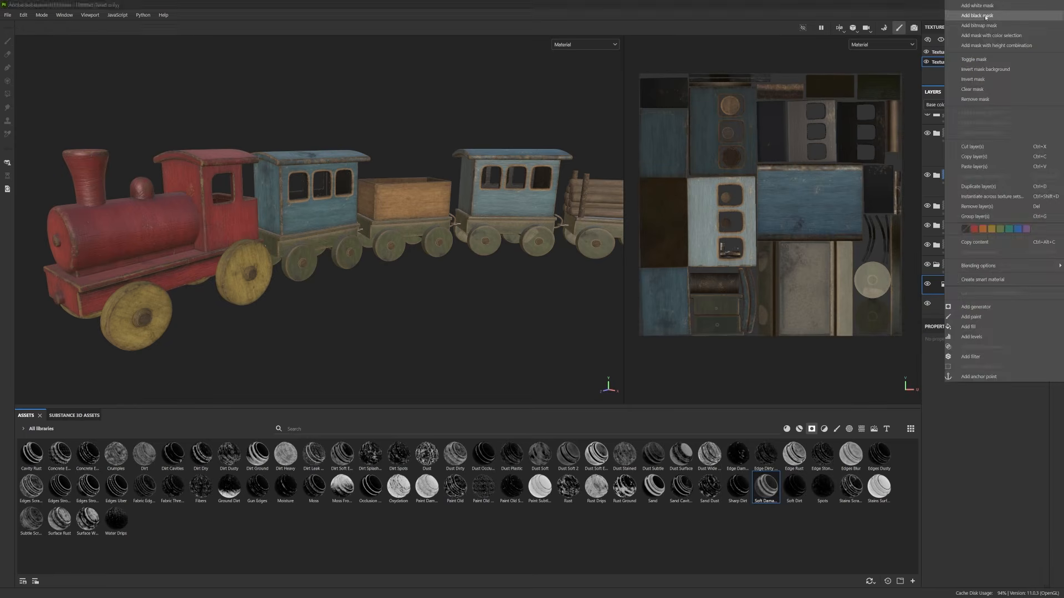
Restrict the new folder's mask with Polygon Fill, using UV chunk mode at color 0 to keep the wheels free of damage
{"action": "left_click", "coordinate": [7, 94]}
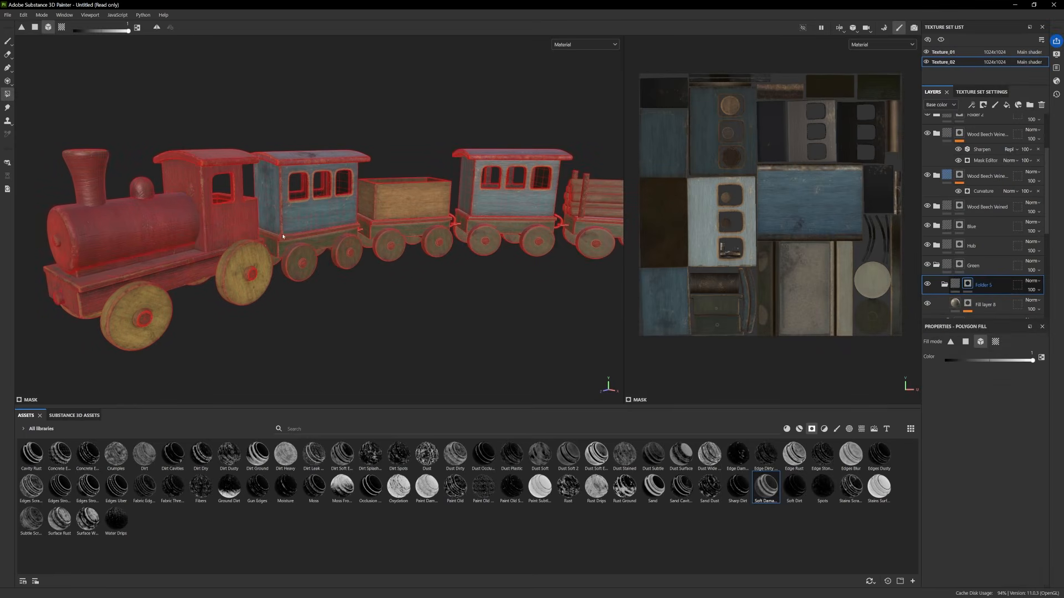
{"action": "left_click_drag", "start_coordinate": [368, 283], "coordinate": [383, 285], "text": "alt"}
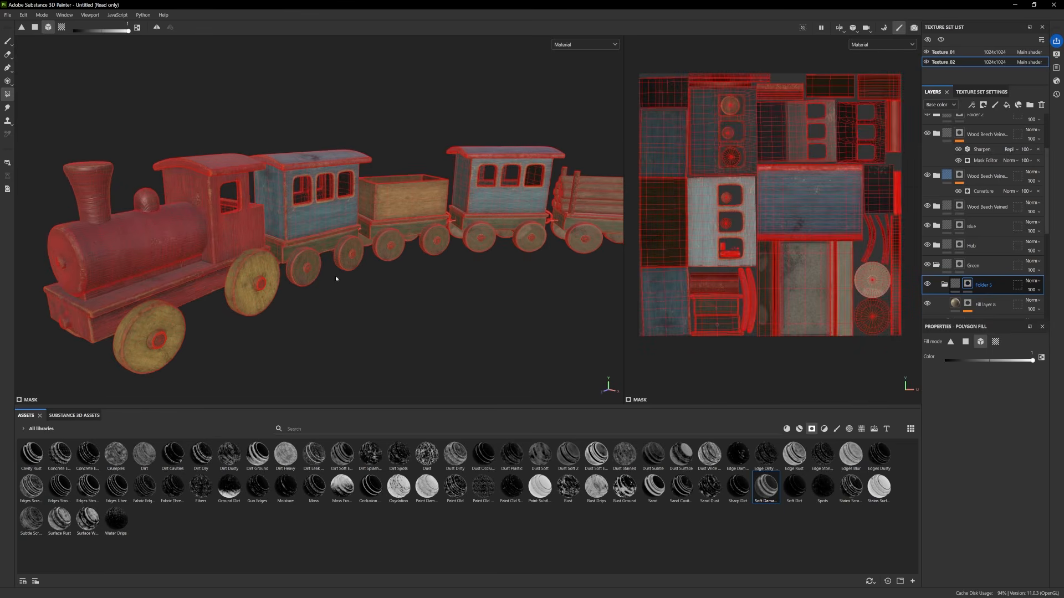
{"action": "middle_click_drag", "start_coordinate": [486, 312], "coordinate": [439, 307], "text": "alt"}
{"action": "left_click", "coordinate": [996, 342]}
{"action": "left_click_drag", "start_coordinate": [1013, 360], "coordinate": [954, 363]}
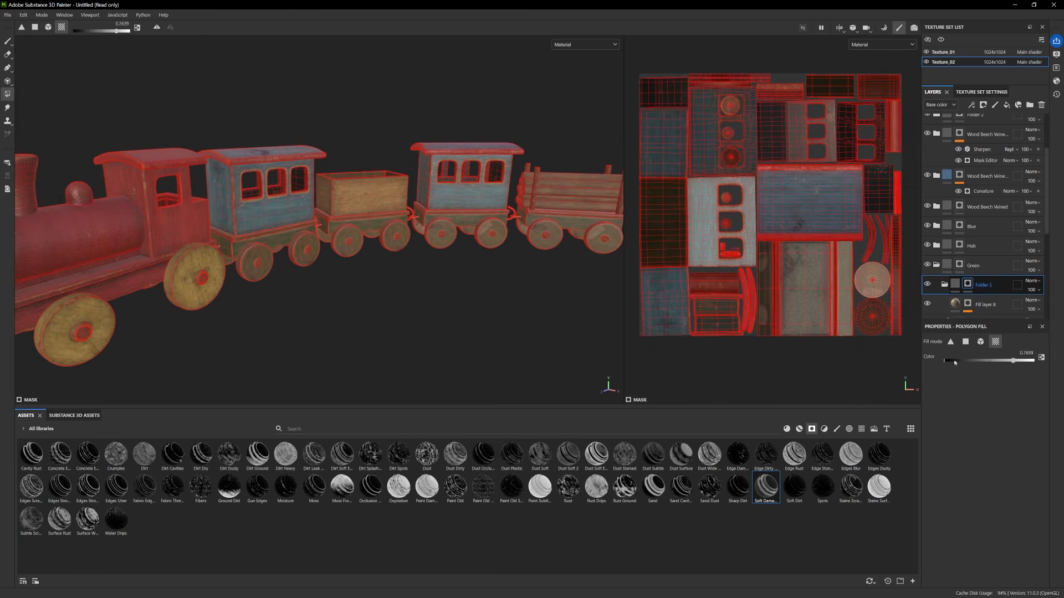
{"action": "left_click", "coordinate": [10, 43]}
{"action": "scroll", "coordinate": [311, 254], "scroll_direction": "down", "scroll_amount": 4}
{"action": "middle_click_drag", "start_coordinate": [339, 279], "coordinate": [368, 285], "text": "alt"}
{"action": "scroll", "coordinate": [368, 285], "scroll_direction": "up", "scroll_amount": 4}
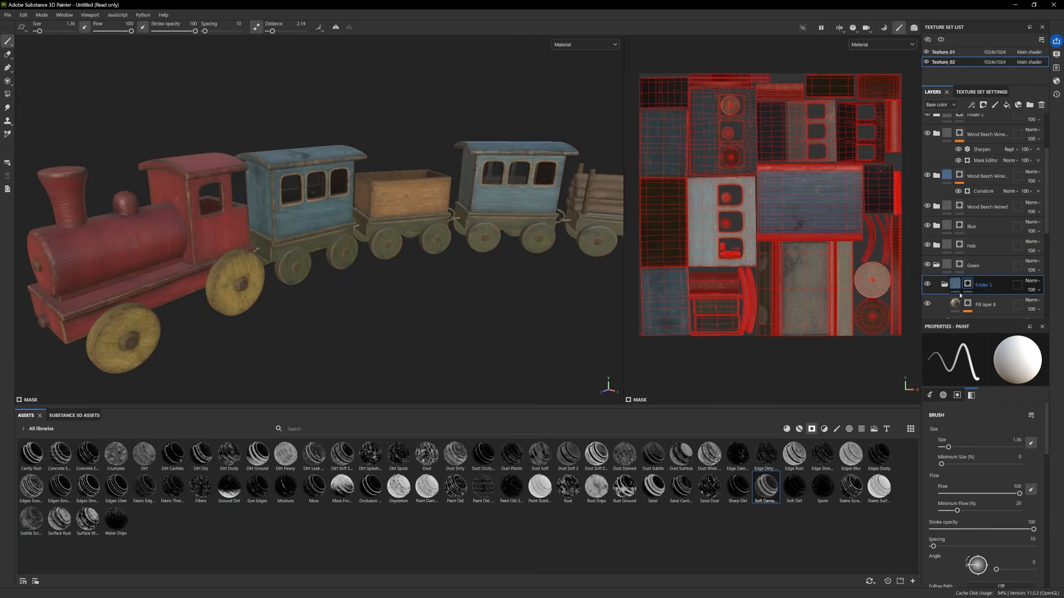
Toggle the masked damage folder and examine the wear on the green undercarriages from several distances and angles
{"action": "left_click", "coordinate": [927, 284]}
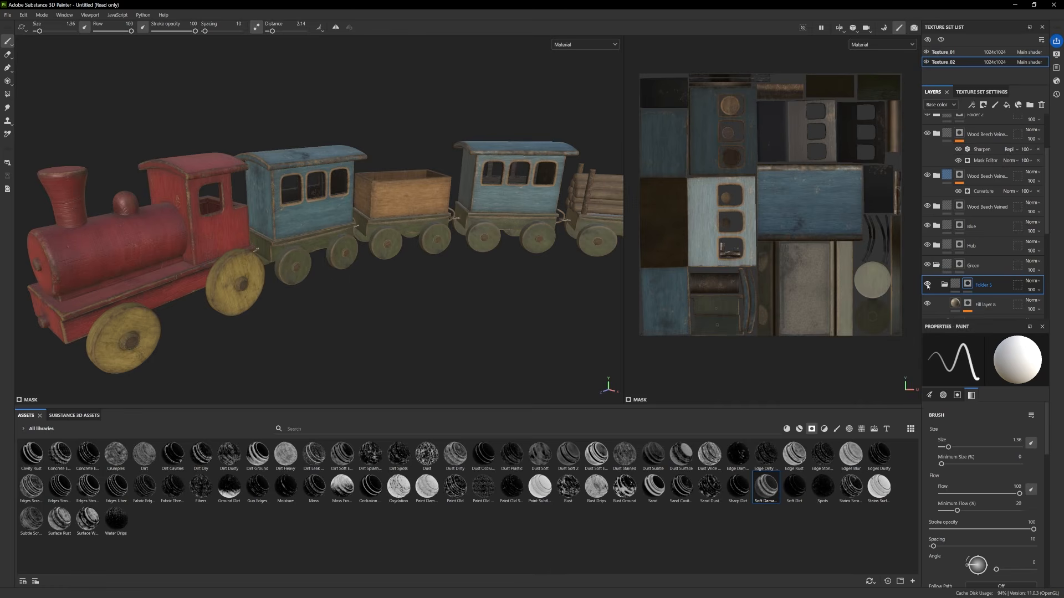
{"action": "scroll", "coordinate": [332, 250], "scroll_direction": "down", "scroll_amount": 4}
{"action": "middle_click_drag", "start_coordinate": [343, 255], "coordinate": [355, 269], "text": "alt"}
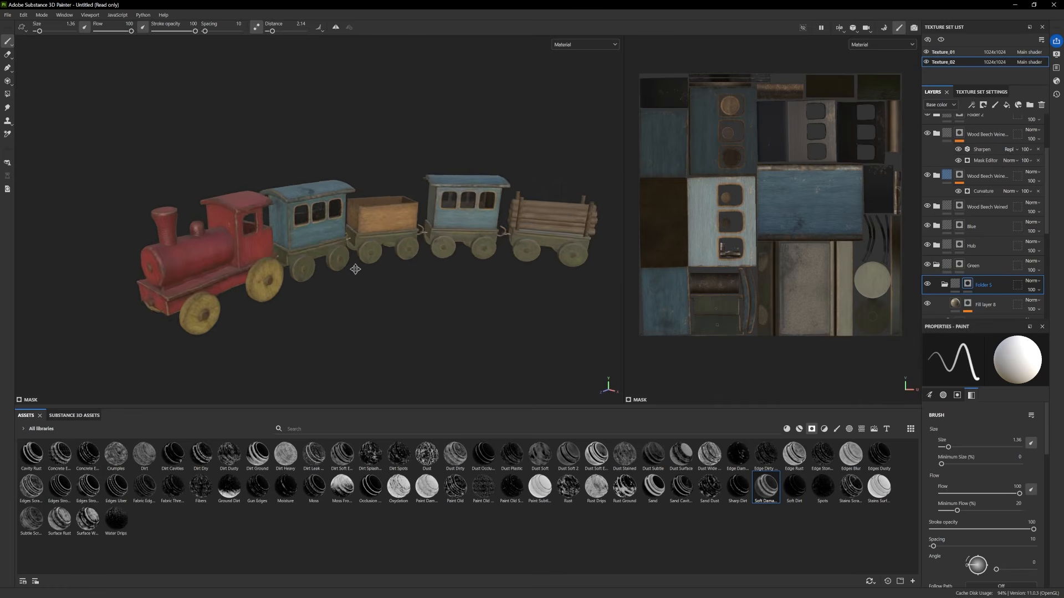
{"action": "right_click_drag", "start_coordinate": [356, 269], "coordinate": [416, 273], "text": "alt"}
{"action": "middle_click_drag", "start_coordinate": [416, 273], "coordinate": [441, 294], "text": "alt"}
{"action": "left_click_drag", "start_coordinate": [441, 294], "coordinate": [439, 278], "text": "alt"}
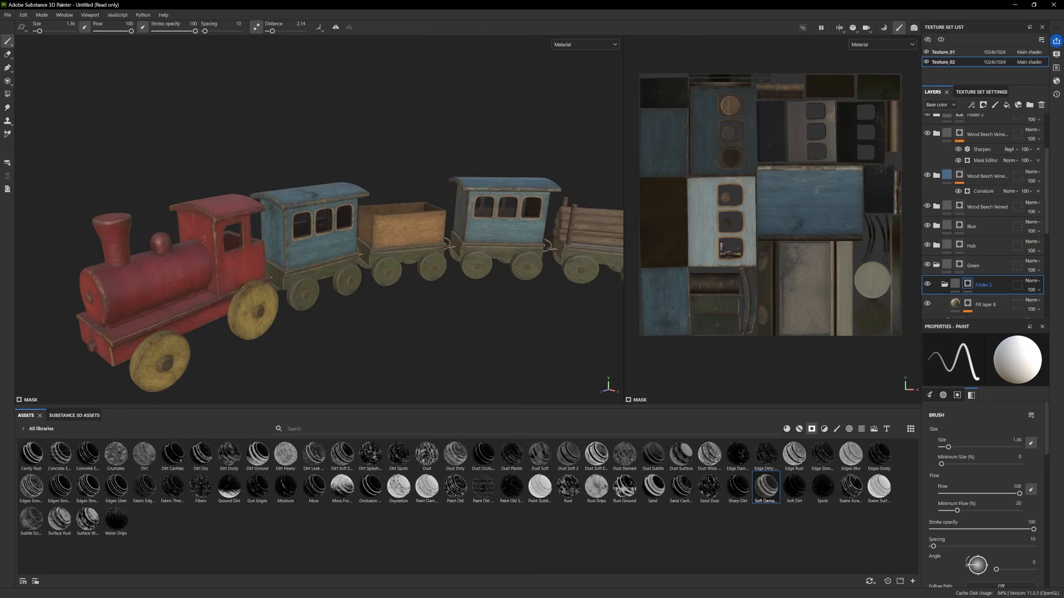
{"action": "right_click_drag", "start_coordinate": [363, 273], "coordinate": [407, 282], "text": "alt"}
{"action": "middle_click_drag", "start_coordinate": [407, 282], "coordinate": [368, 227], "text": "alt"}
{"action": "left_click_drag", "start_coordinate": [311, 239], "coordinate": [277, 238], "text": "alt"}
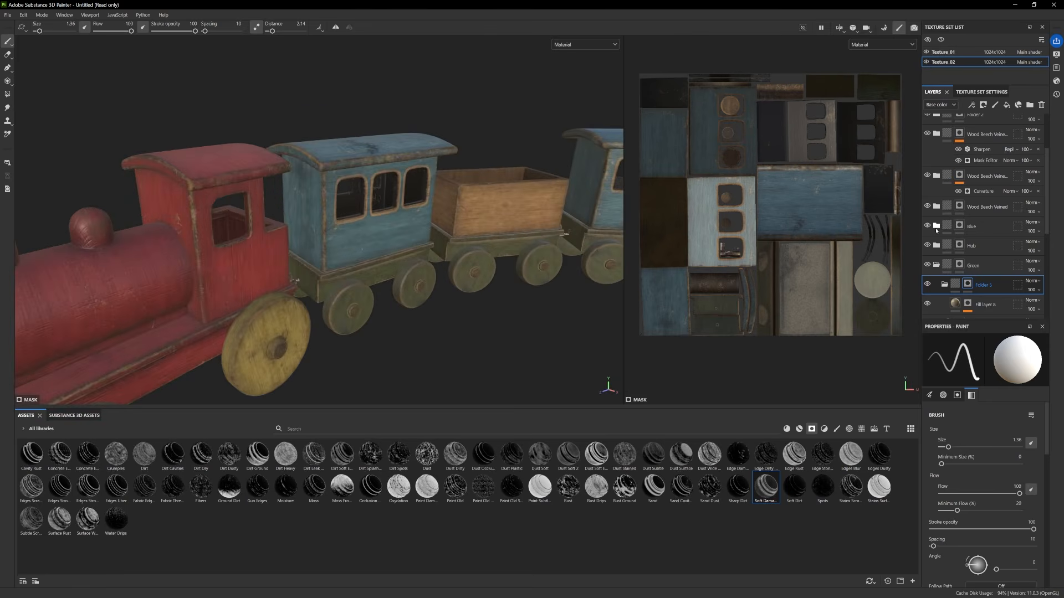
Enable the height channel on Fill layer 7 in the Blue folder, set it to -0.2511, and compare the carriages with height off and on
{"action": "left_click", "coordinate": [936, 226]}
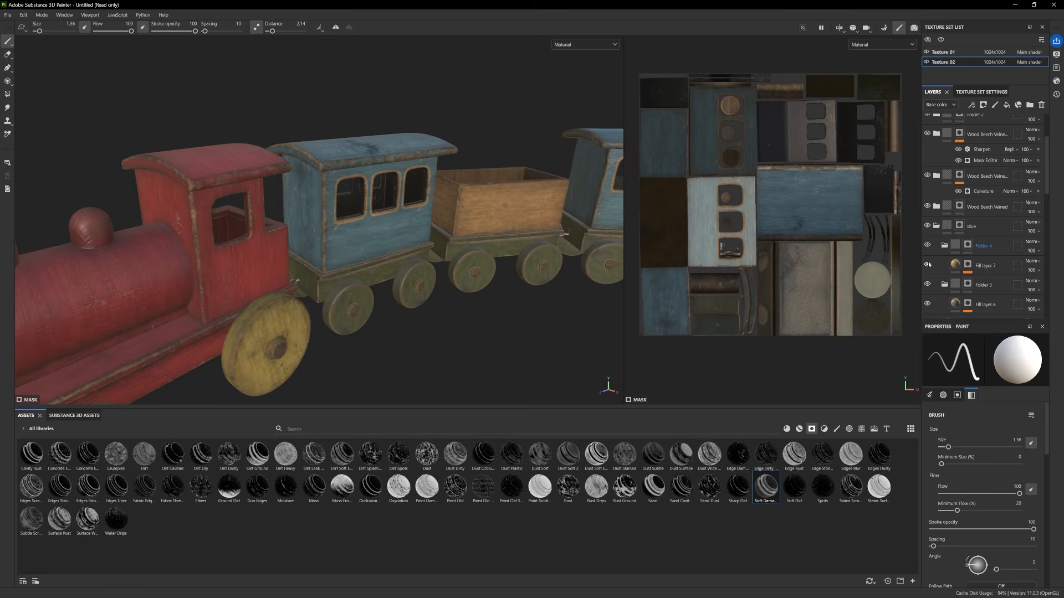
{"action": "left_click", "coordinate": [936, 266]}
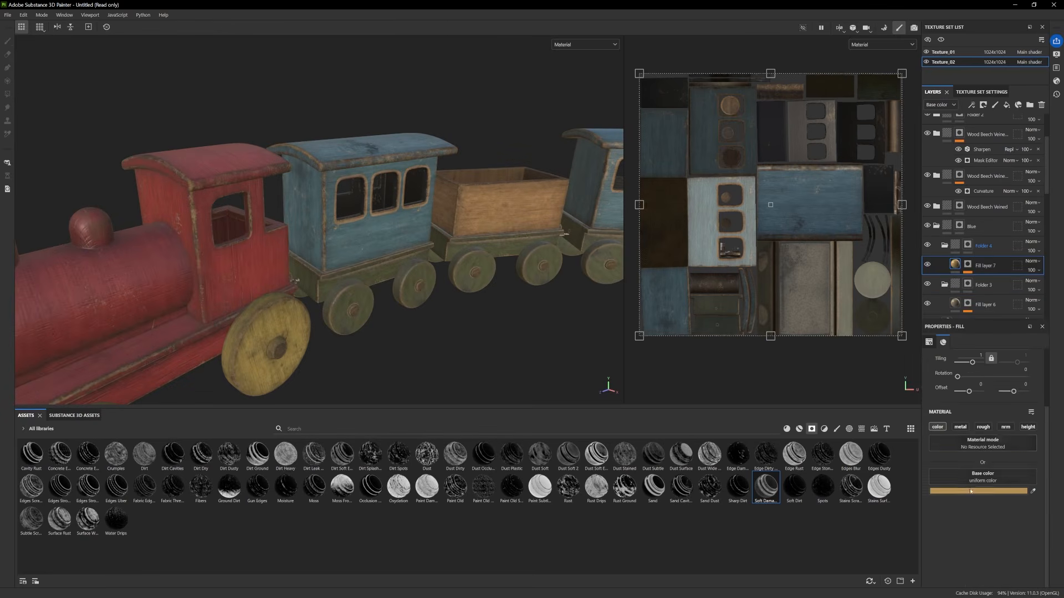
{"action": "left_click", "coordinate": [1028, 428]}
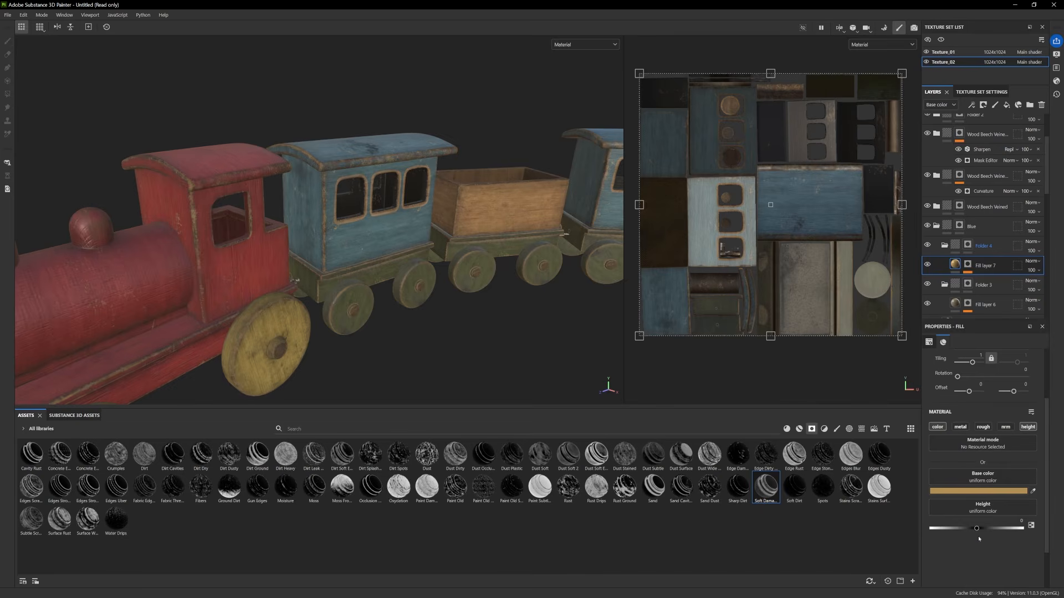
{"action": "left_click_drag", "start_coordinate": [976, 527], "coordinate": [966, 529]}
{"action": "right_click_drag", "start_coordinate": [376, 296], "coordinate": [518, 348], "text": "alt"}
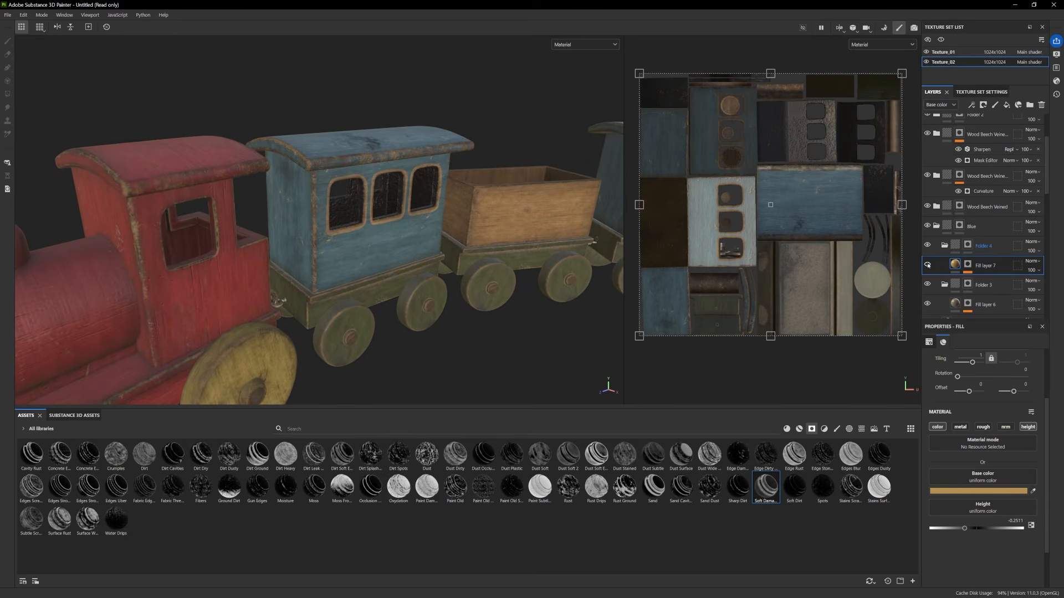
{"action": "left_click", "coordinate": [1028, 428]}
{"action": "left_click", "coordinate": [1028, 427]}
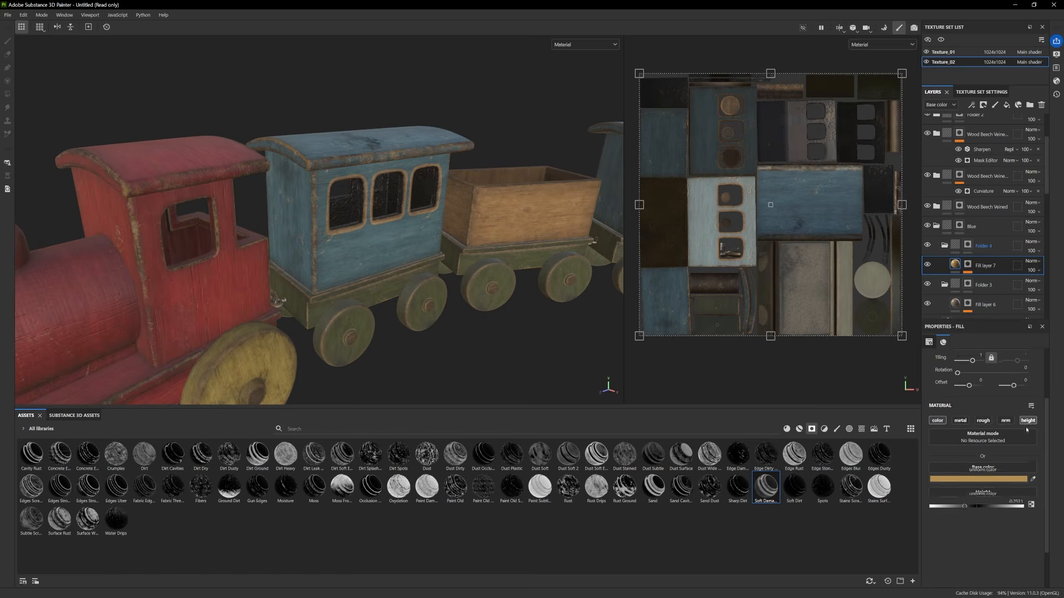
Clear unwanted UV islands of the blue carriages from Folder 4's mask using Polygon Fill in UV chunk mode at color 0
{"action": "left_click", "coordinate": [967, 245]}
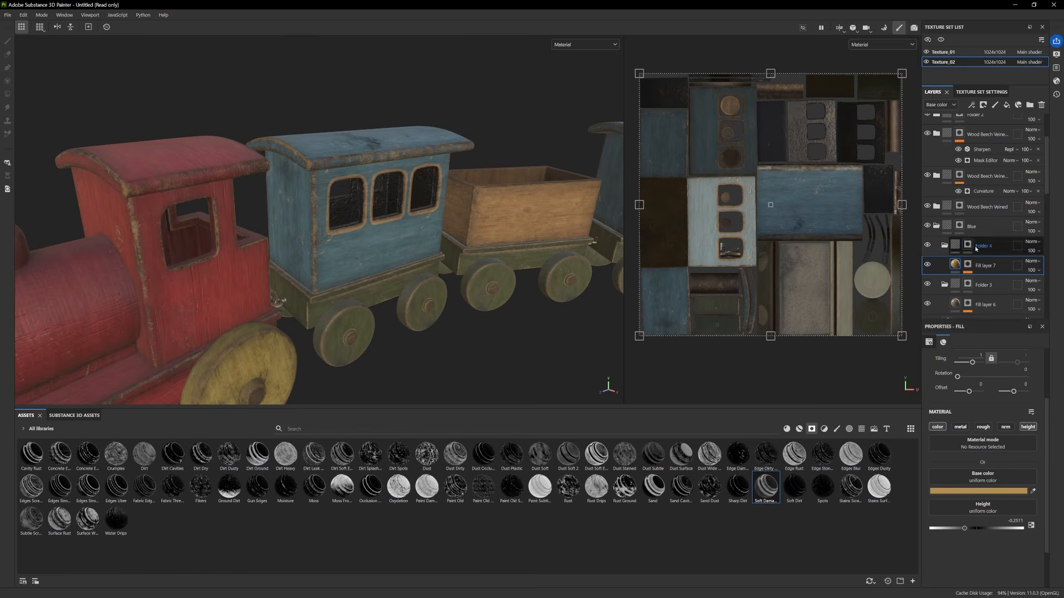
{"action": "left_click", "coordinate": [8, 94]}
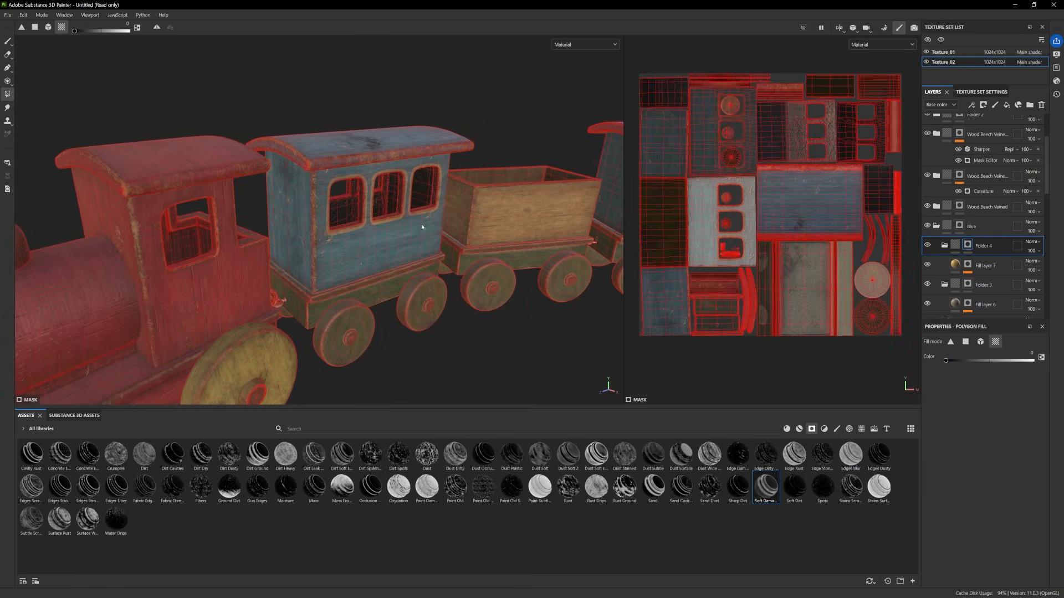
{"action": "left_click_drag", "start_coordinate": [422, 226], "coordinate": [261, 257], "text": "alt"}
{"action": "left_click_drag", "start_coordinate": [382, 183], "coordinate": [498, 232], "text": "alt"}
{"action": "right_click_drag", "start_coordinate": [565, 316], "coordinate": [399, 332], "text": "alt"}
{"action": "left_click_drag", "start_coordinate": [377, 327], "coordinate": [482, 282], "text": "alt"}
{"action": "left_click_drag", "start_coordinate": [272, 277], "coordinate": [507, 275], "text": "alt"}
{"action": "middle_click_drag", "start_coordinate": [407, 265], "coordinate": [525, 252], "text": "alt"}
{"action": "left_click_drag", "start_coordinate": [522, 240], "coordinate": [500, 241], "text": "alt"}
{"action": "left_click", "coordinate": [7, 42]}
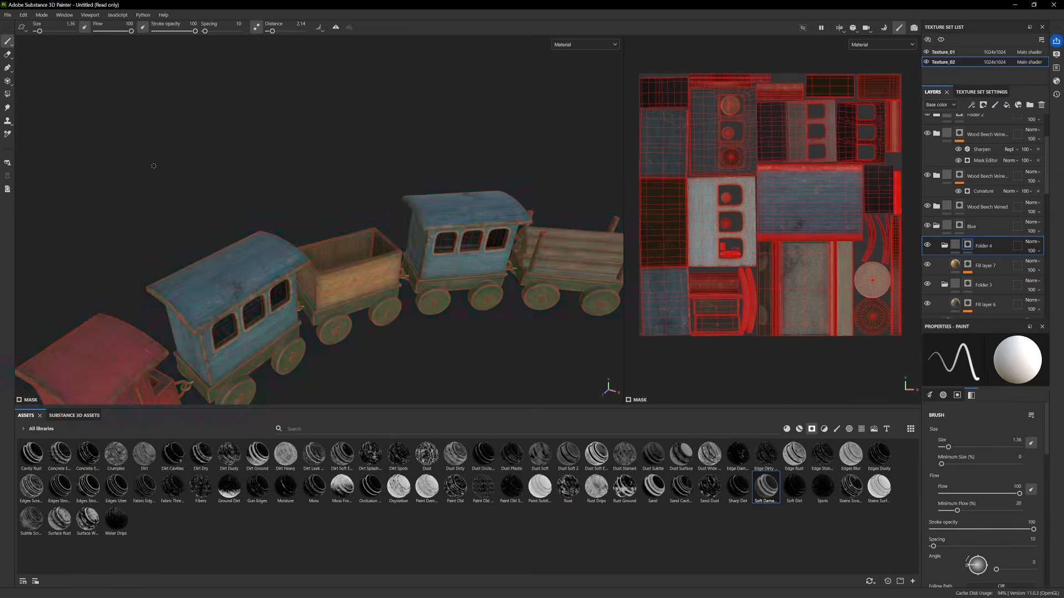
Examine the worn paint on the blue carriages and the whole train from several angles and distances
{"action": "left_click_drag", "start_coordinate": [235, 238], "coordinate": [312, 226], "text": "alt"}
{"action": "middle_click_drag", "start_coordinate": [308, 294], "coordinate": [366, 269], "text": "alt"}
{"action": "right_click_drag", "start_coordinate": [366, 268], "coordinate": [316, 277], "text": "alt"}
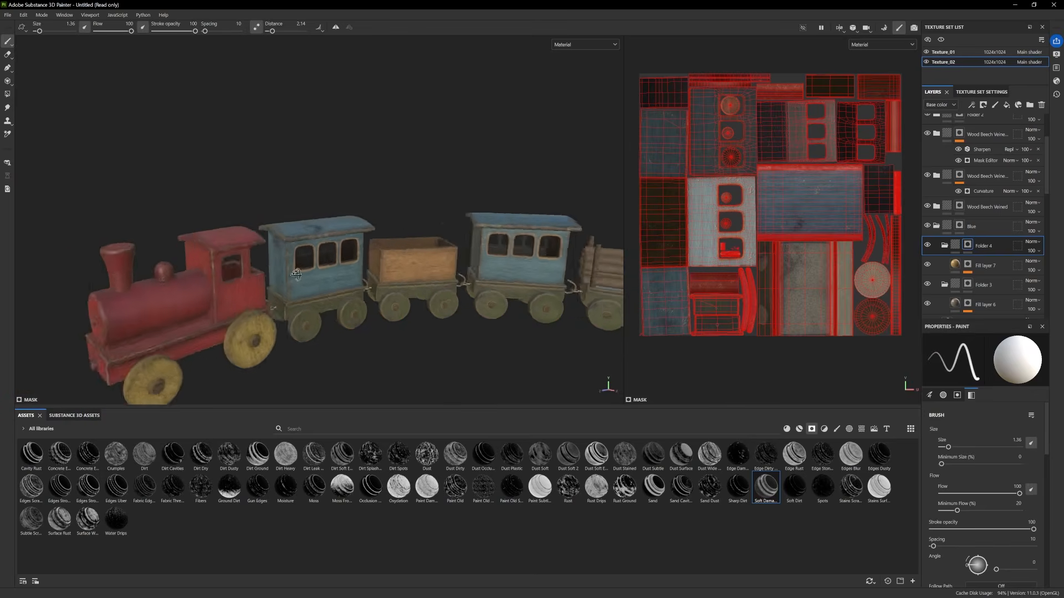
{"action": "left_click_drag", "start_coordinate": [316, 277], "coordinate": [368, 294], "text": "alt"}
{"action": "middle_click_drag", "start_coordinate": [371, 328], "coordinate": [388, 297], "text": "alt"}
{"action": "left_click_drag", "start_coordinate": [399, 298], "coordinate": [390, 299], "text": "alt"}
{"action": "right_click_drag", "start_coordinate": [390, 299], "coordinate": [325, 287], "text": "alt"}
{"action": "left_click_drag", "start_coordinate": [325, 287], "coordinate": [381, 298], "text": "alt"}
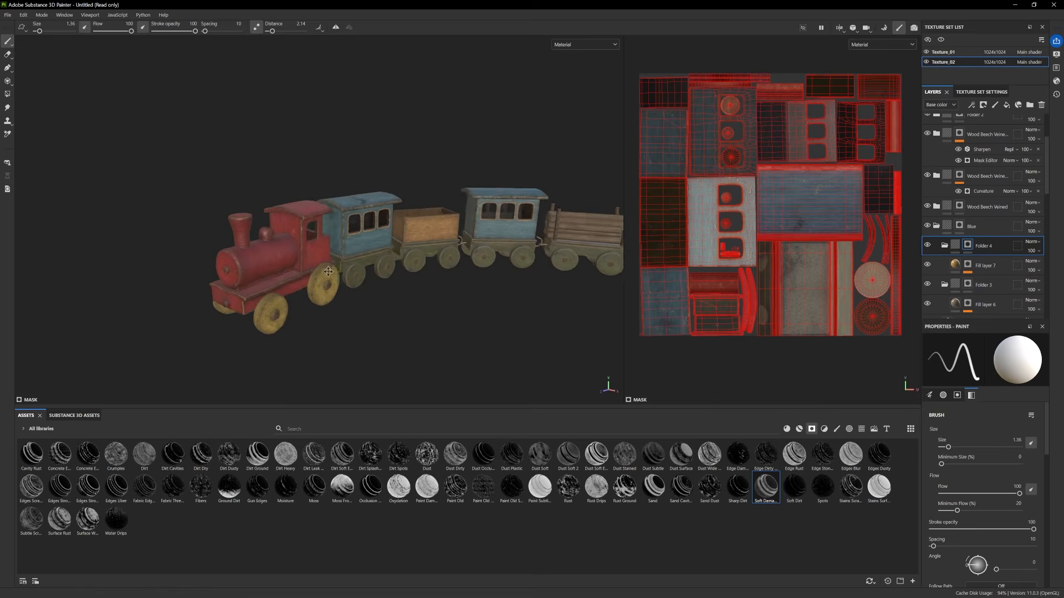
{"action": "middle_click_drag", "start_coordinate": [381, 298], "coordinate": [418, 294], "text": "alt"}
{"action": "right_click_drag", "start_coordinate": [418, 295], "coordinate": [457, 297], "text": "alt"}
{"action": "middle_click_drag", "start_coordinate": [457, 296], "coordinate": [399, 277], "text": "alt"}
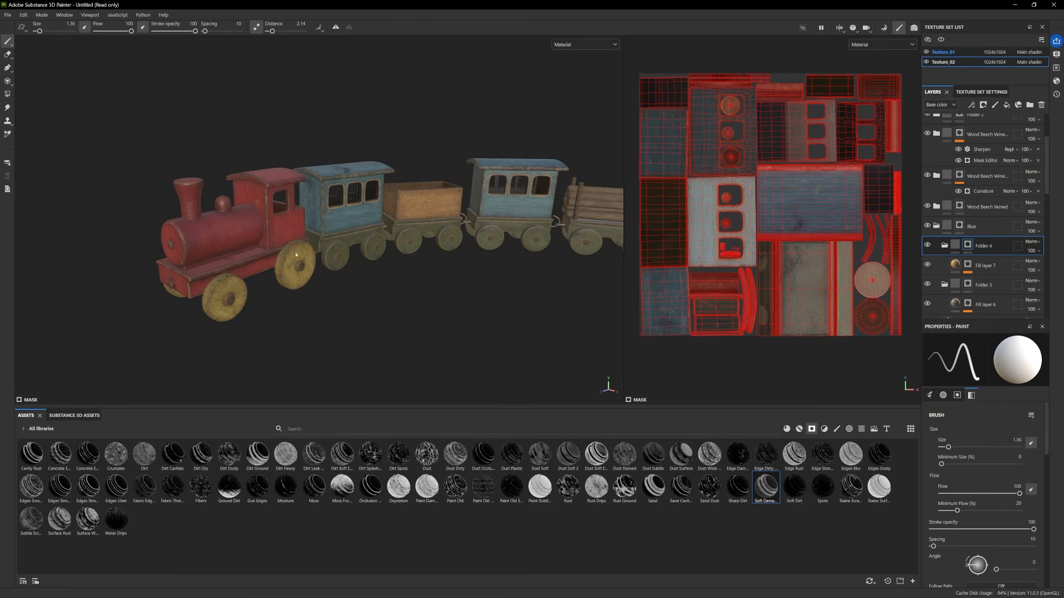
In Texture_01, set the Base Wood color in the Red folder's Vertical subfolder to a muted red with saturation 0.539 and value 0.594
{"action": "left_click", "coordinate": [943, 51]}
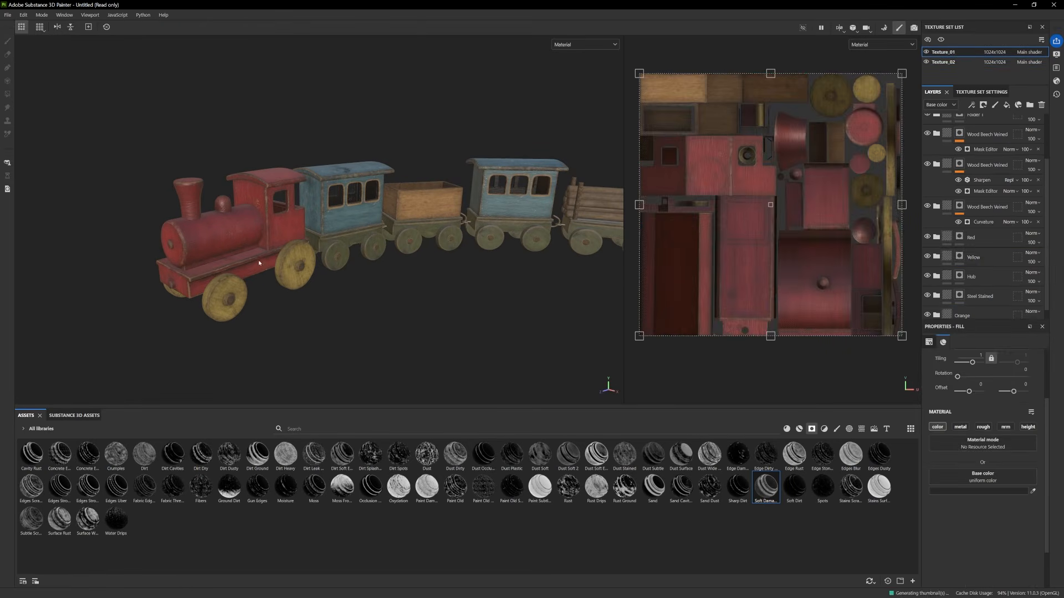
{"action": "scroll", "coordinate": [975, 256], "scroll_direction": "down", "scroll_amount": 5}
{"action": "left_click", "coordinate": [975, 242]}
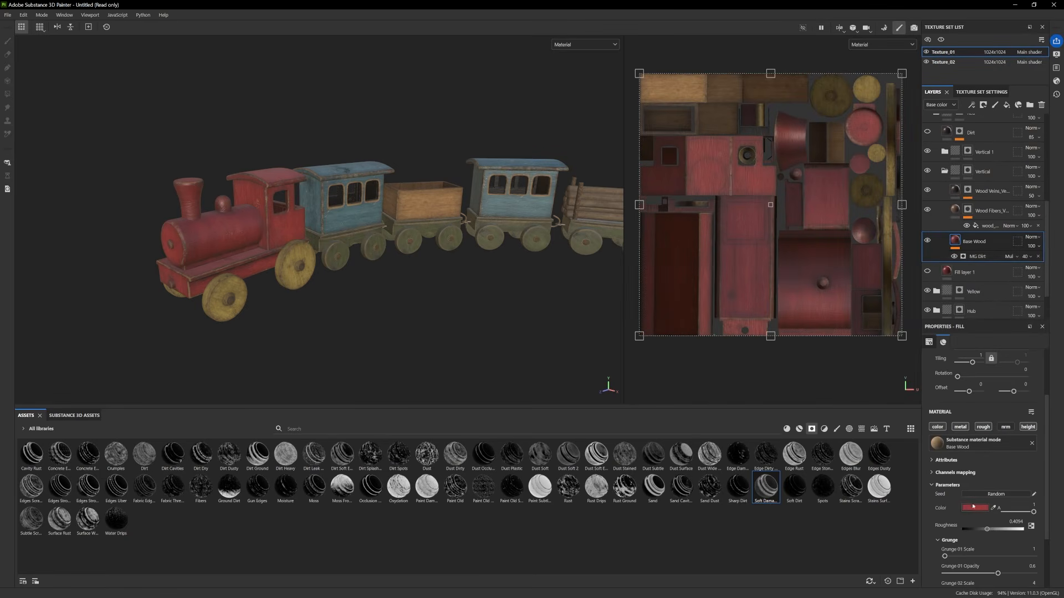
{"action": "left_click", "coordinate": [973, 508]}
{"action": "left_click_drag", "start_coordinate": [783, 428], "coordinate": [780, 428]}
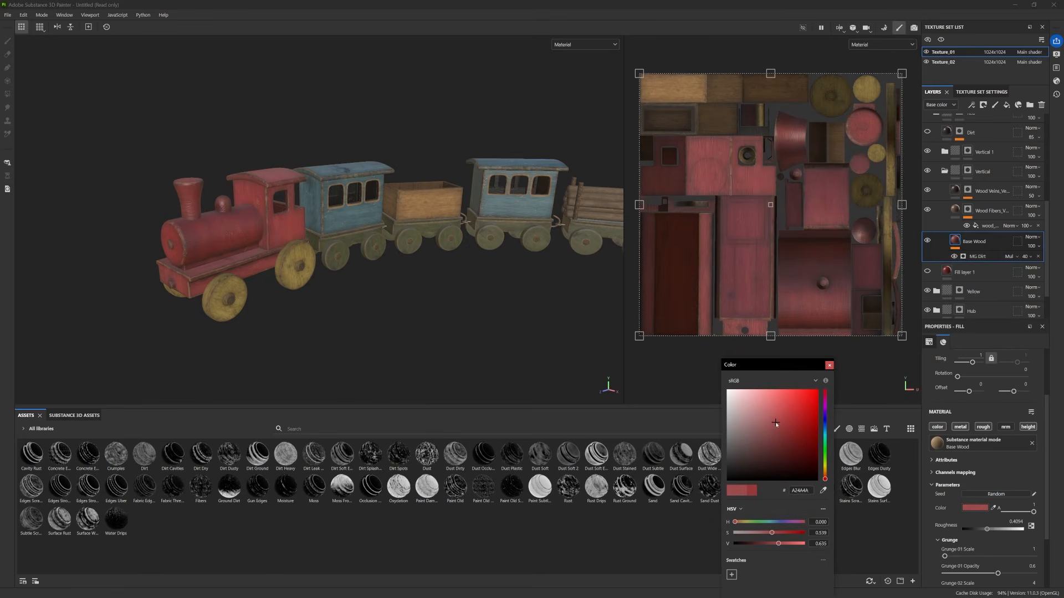
Examine the recolored red locomotive together with the carriages from several angles around the train
{"action": "left_click_drag", "start_coordinate": [179, 297], "coordinate": [277, 281], "text": "alt"}
{"action": "scroll", "coordinate": [211, 292], "scroll_direction": "down", "scroll_amount": 2}
{"action": "right_click_drag", "start_coordinate": [277, 281], "coordinate": [419, 327], "text": "alt"}
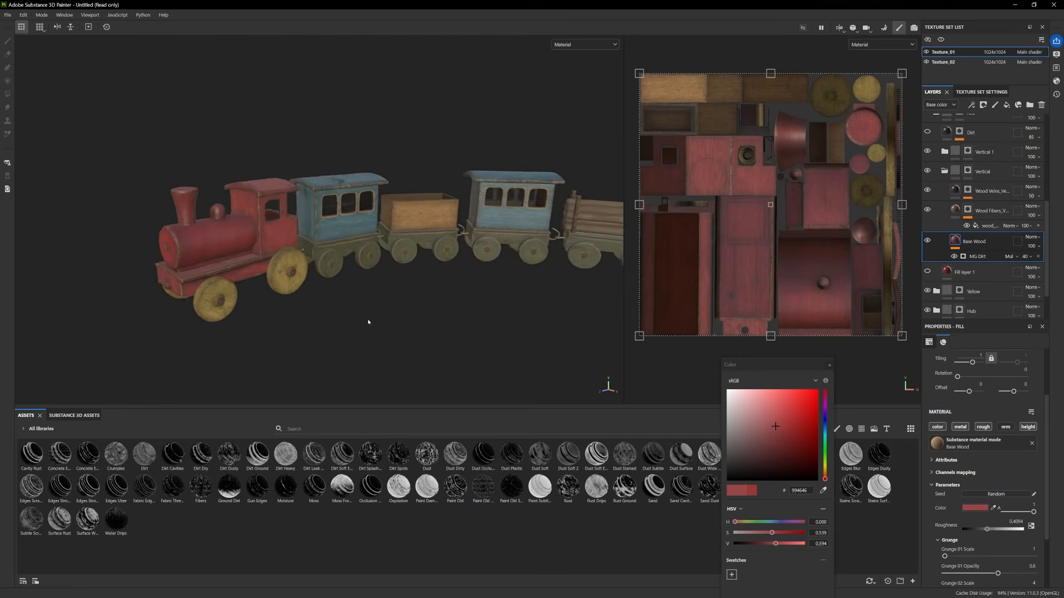
{"action": "left_click_drag", "start_coordinate": [368, 321], "coordinate": [289, 313], "text": "alt"}
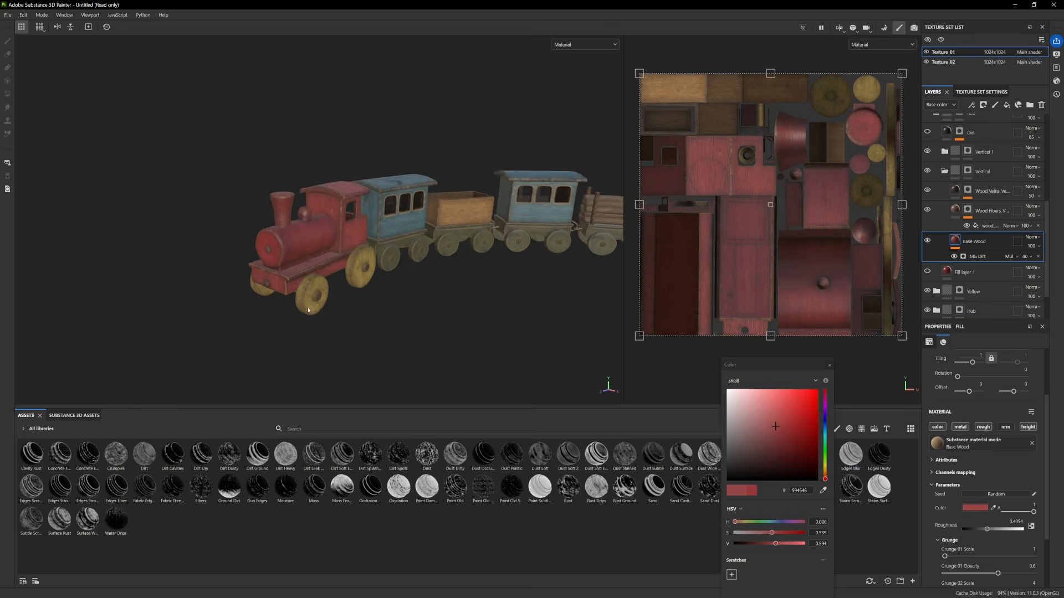
{"action": "right_click_drag", "start_coordinate": [315, 313], "coordinate": [404, 329], "text": "alt"}
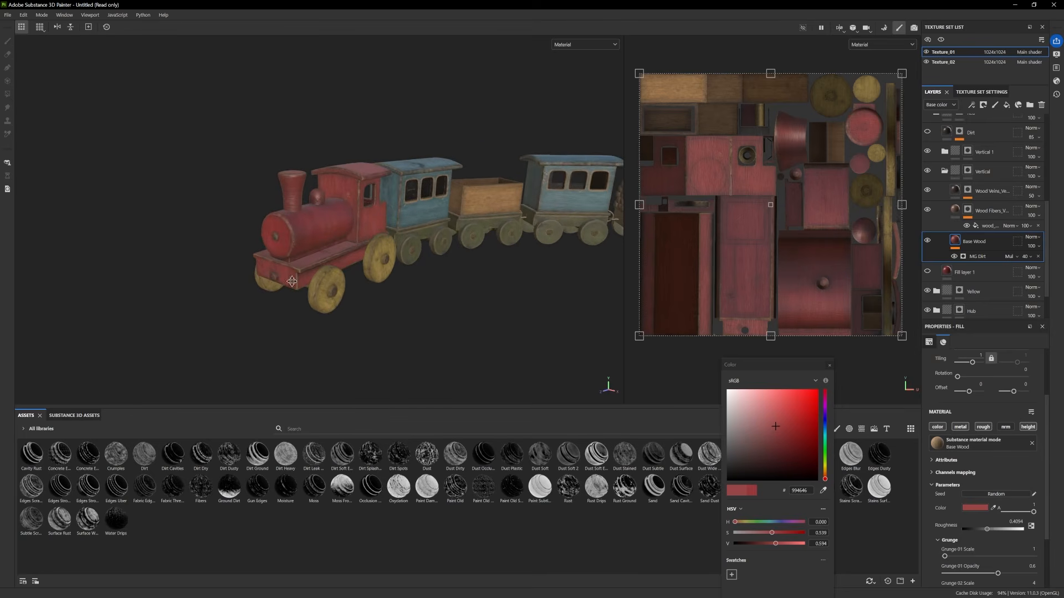
{"action": "middle_click_drag", "start_coordinate": [292, 282], "coordinate": [306, 294], "text": "alt"}
{"action": "right_click_drag", "start_coordinate": [305, 294], "coordinate": [382, 310], "text": "alt"}
{"action": "left_click_drag", "start_coordinate": [280, 304], "coordinate": [251, 327], "text": "alt"}
Inspect the locomotive's boiler, chimney and cab up close to check the red paint and its worn edges
{"action": "right_click_drag", "start_coordinate": [332, 327], "coordinate": [521, 335], "text": "alt"}
{"action": "left_click_drag", "start_coordinate": [520, 334], "coordinate": [408, 244], "text": "alt"}
{"action": "middle_click_drag", "start_coordinate": [408, 244], "coordinate": [405, 258], "text": "alt"}
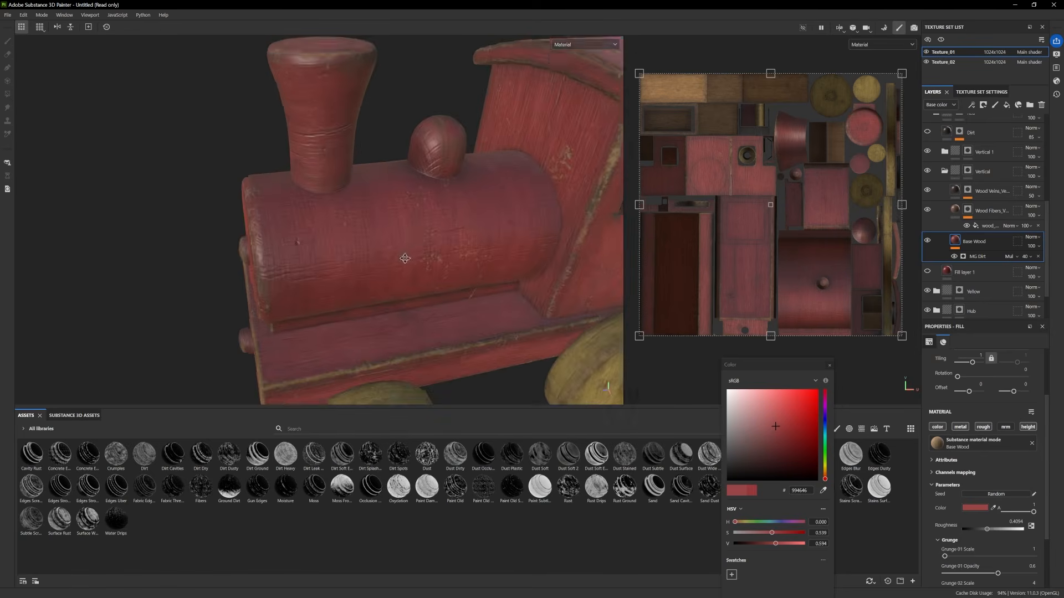
{"action": "left_click_drag", "start_coordinate": [405, 259], "coordinate": [417, 282], "text": "alt"}
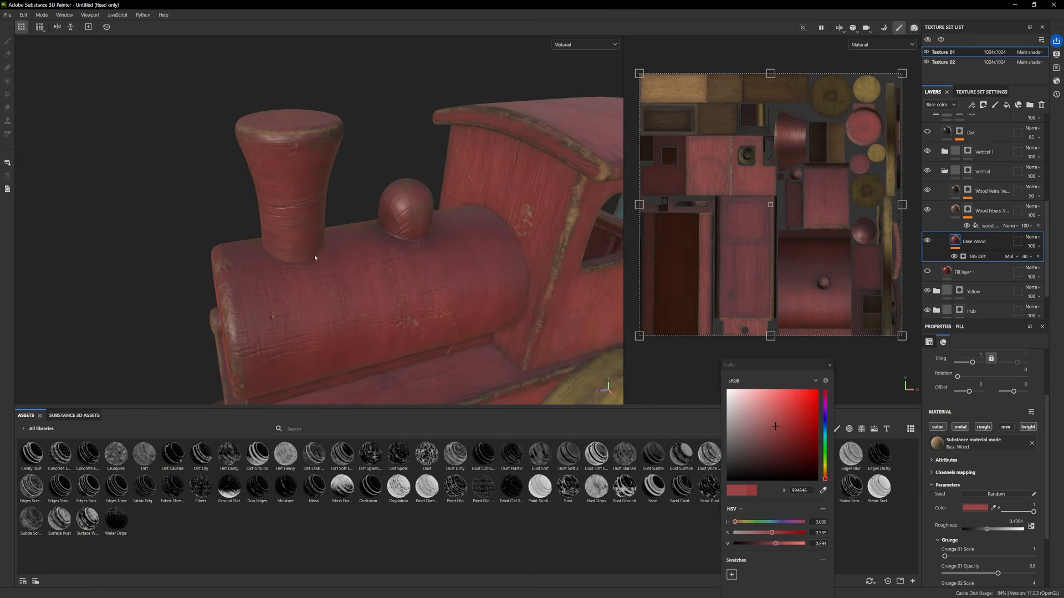
{"action": "left_click_drag", "start_coordinate": [320, 293], "coordinate": [371, 253], "text": "alt"}
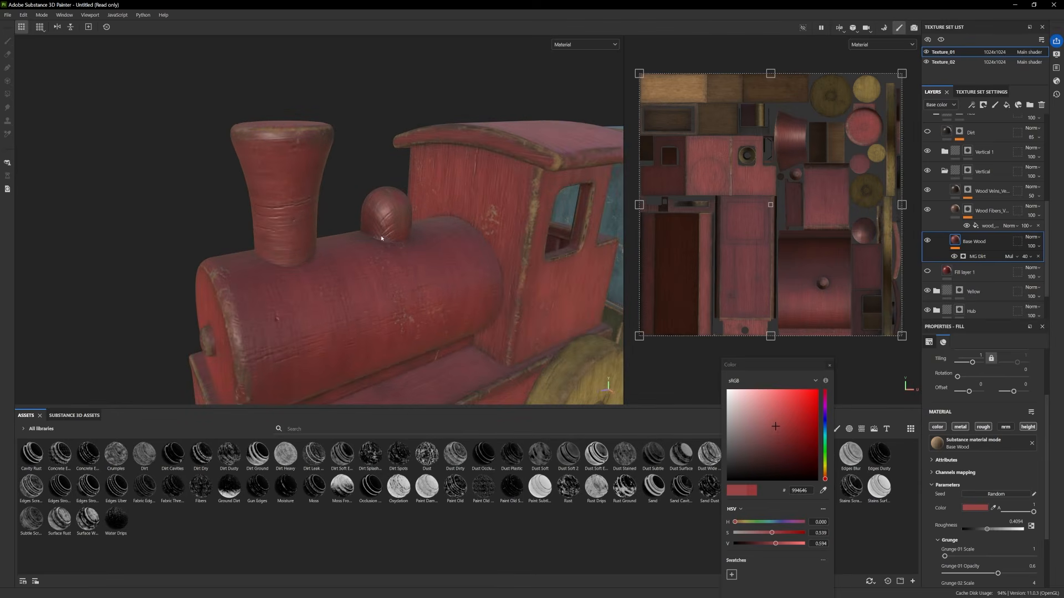
{"action": "right_click_drag", "start_coordinate": [419, 293], "coordinate": [367, 276], "text": "alt"}
{"action": "left_click_drag", "start_coordinate": [367, 277], "coordinate": [393, 257], "text": "alt"}
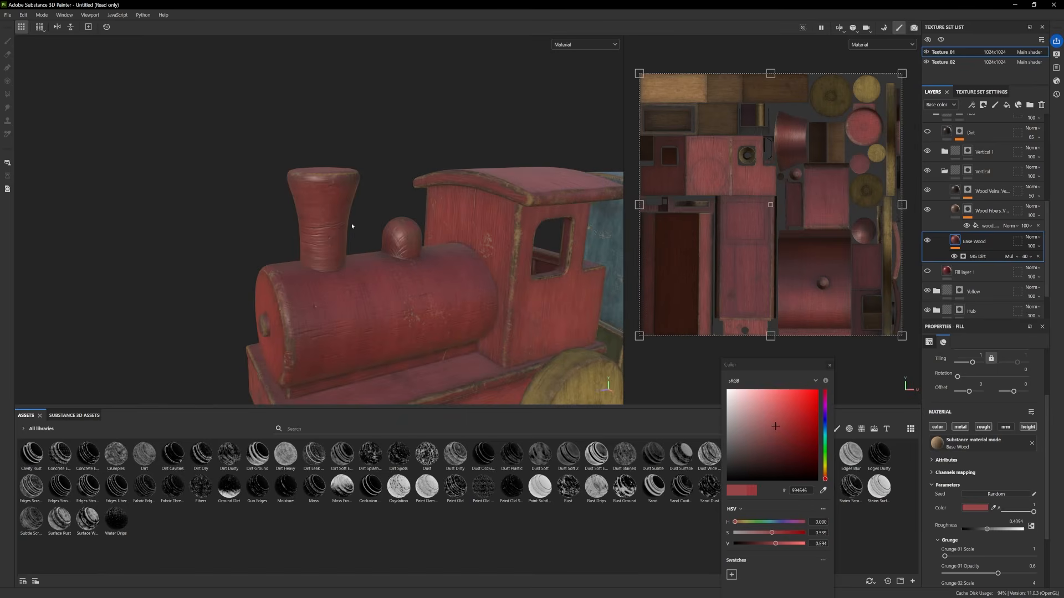
{"action": "right_click_drag", "start_coordinate": [414, 302], "coordinate": [381, 310], "text": "alt"}
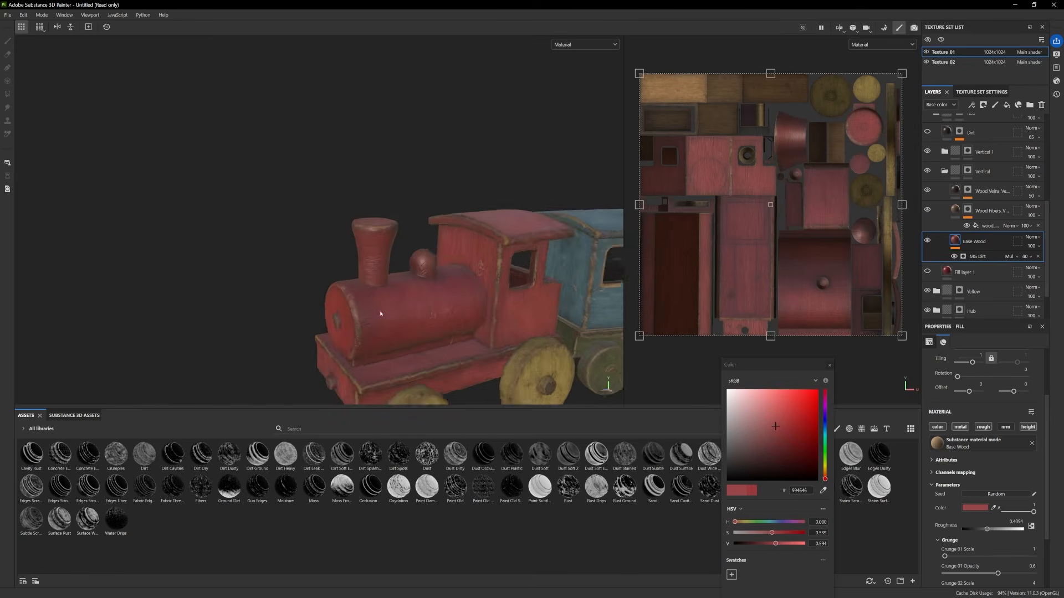
Examine the red locomotive and the coupled wagons from several angles, close up and as a whole train
{"action": "left_click_drag", "start_coordinate": [380, 311], "coordinate": [409, 296], "text": "alt"}
{"action": "middle_click_drag", "start_coordinate": [409, 297], "coordinate": [372, 260], "text": "alt"}
{"action": "left_click_drag", "start_coordinate": [438, 243], "coordinate": [665, 265], "text": "alt"}
{"action": "right_click_drag", "start_coordinate": [327, 287], "coordinate": [244, 280], "text": "alt"}
{"action": "left_click_drag", "start_coordinate": [244, 280], "coordinate": [380, 294], "text": "alt"}
{"action": "right_click_drag", "start_coordinate": [380, 294], "coordinate": [107, 235], "text": "alt"}
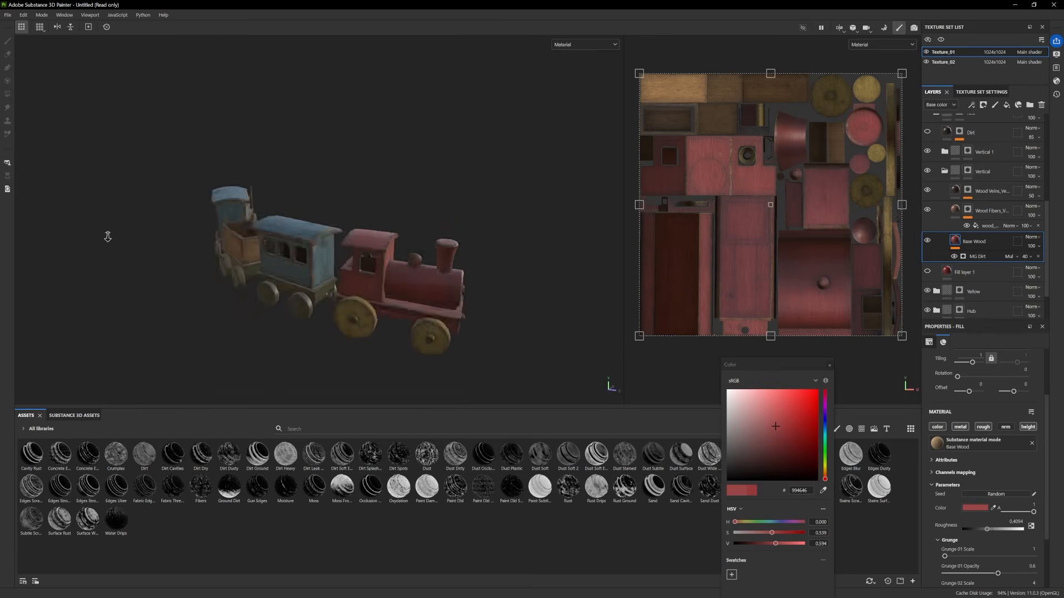
{"action": "left_click_drag", "start_coordinate": [471, 283], "coordinate": [351, 323], "text": "alt"}
{"action": "right_click_drag", "start_coordinate": [351, 323], "coordinate": [501, 352], "text": "alt"}
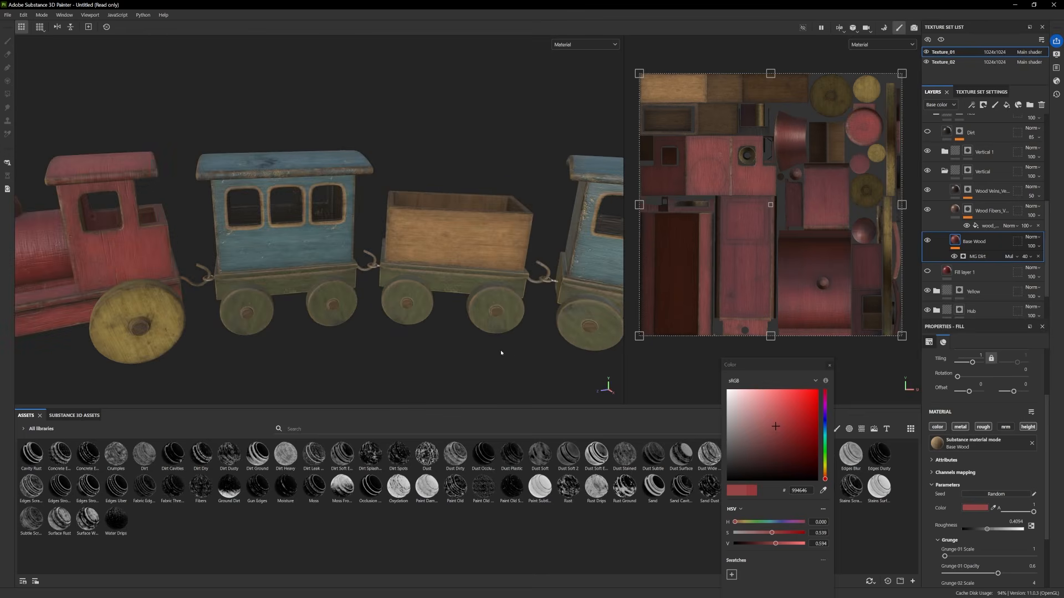
{"action": "left_click_drag", "start_coordinate": [485, 345], "coordinate": [434, 323], "text": "alt"}
{"action": "middle_click_drag", "start_coordinate": [435, 323], "coordinate": [438, 308], "text": "alt"}
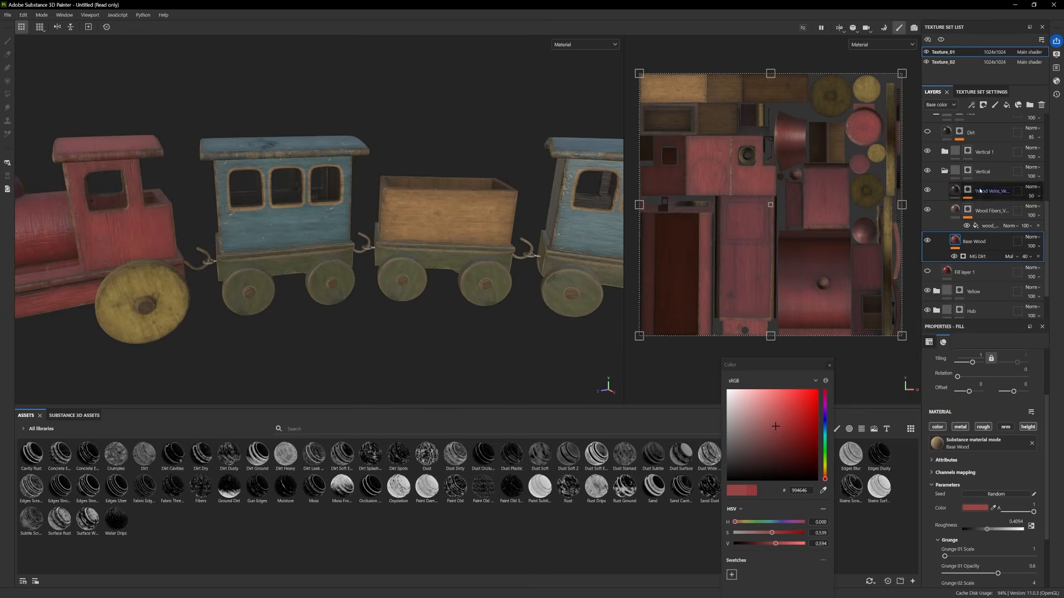
Switch the Texture_01 texture set's visibility off and on to check which train parts belong to it
{"action": "left_click", "coordinate": [927, 52]}
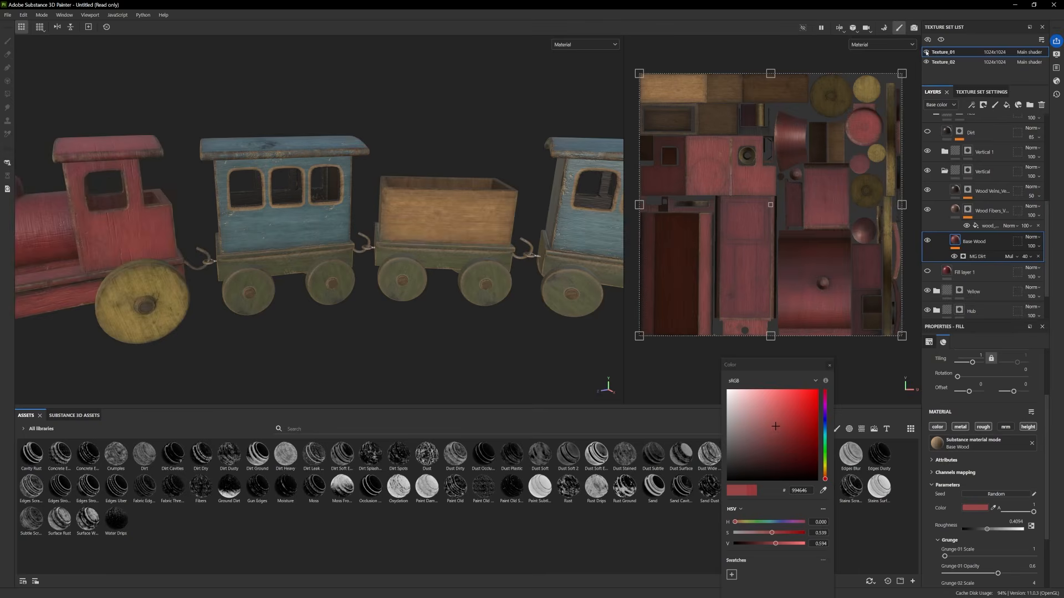
{"action": "left_click", "coordinate": [927, 53]}
{"action": "left_click", "coordinate": [926, 53]}
{"action": "left_click", "coordinate": [927, 52]}
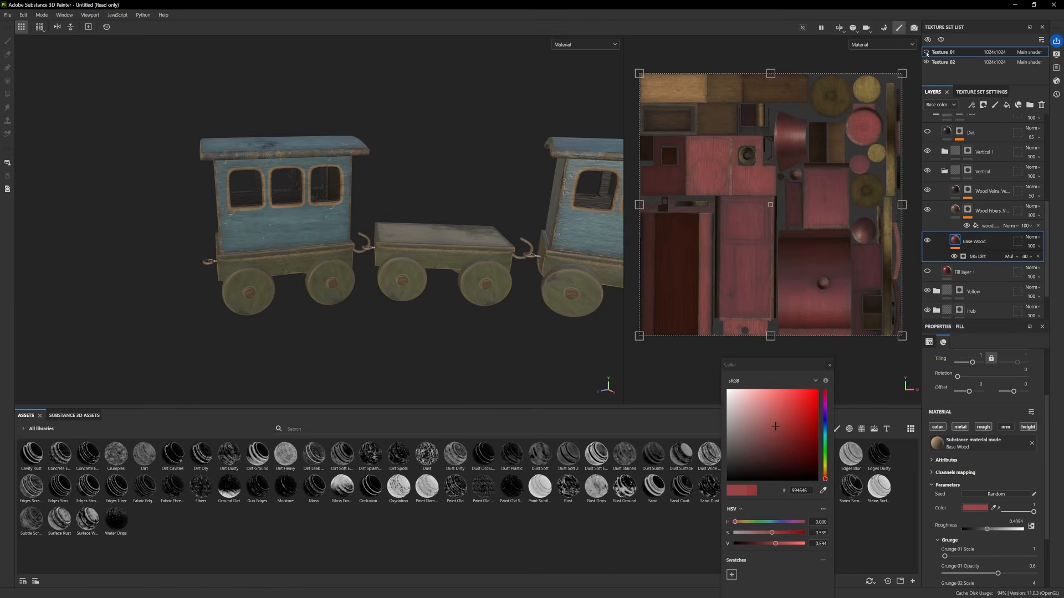
{"action": "left_click", "coordinate": [926, 52]}
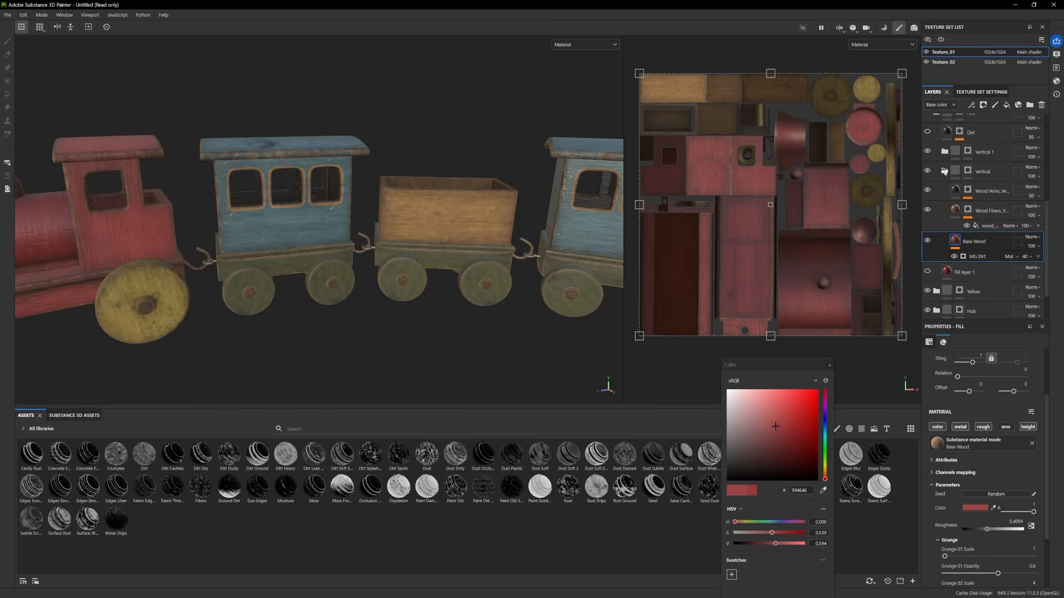
Collapse the Vertical folder and move the Steel Stained group to the top of the Texture_01 layer stack
{"action": "left_click", "coordinate": [945, 171]}
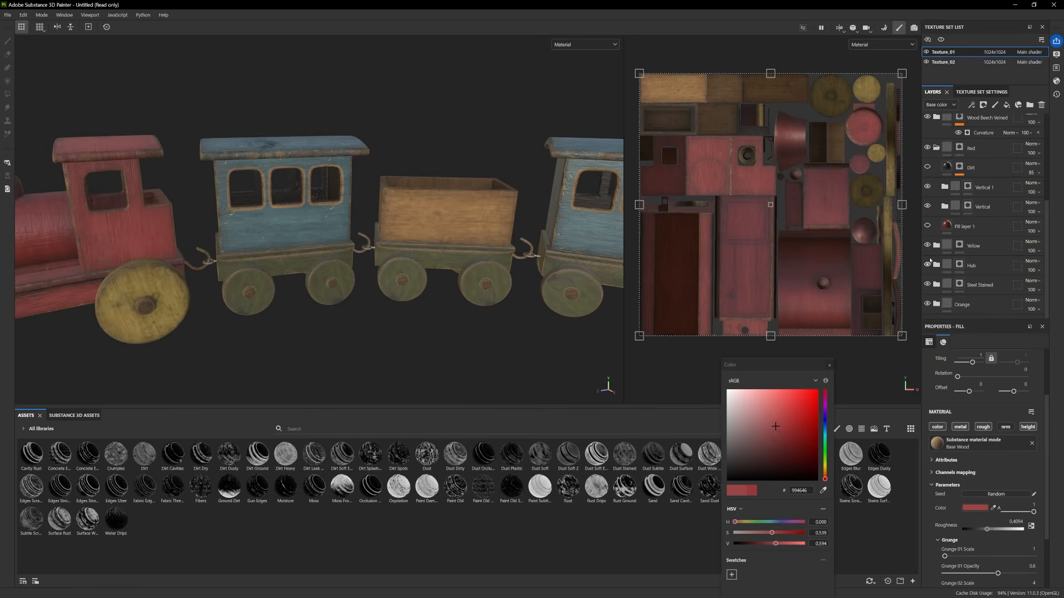
{"action": "scroll", "coordinate": [930, 261], "scroll_direction": "up", "scroll_amount": 5}
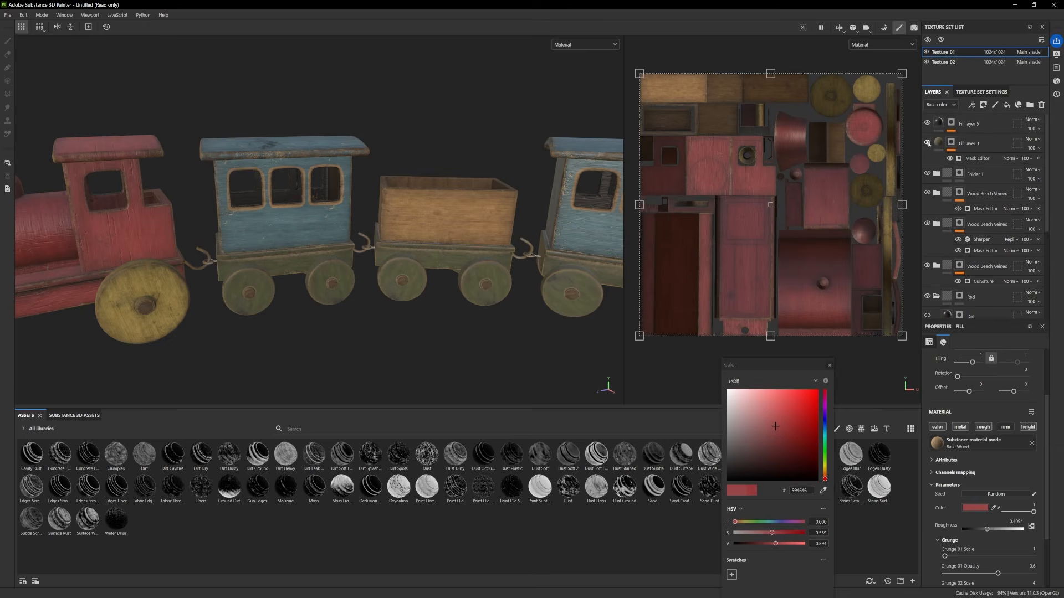
{"action": "scroll", "coordinate": [975, 222], "scroll_direction": "down", "scroll_amount": 5}
{"action": "left_click", "coordinate": [1004, 290]}
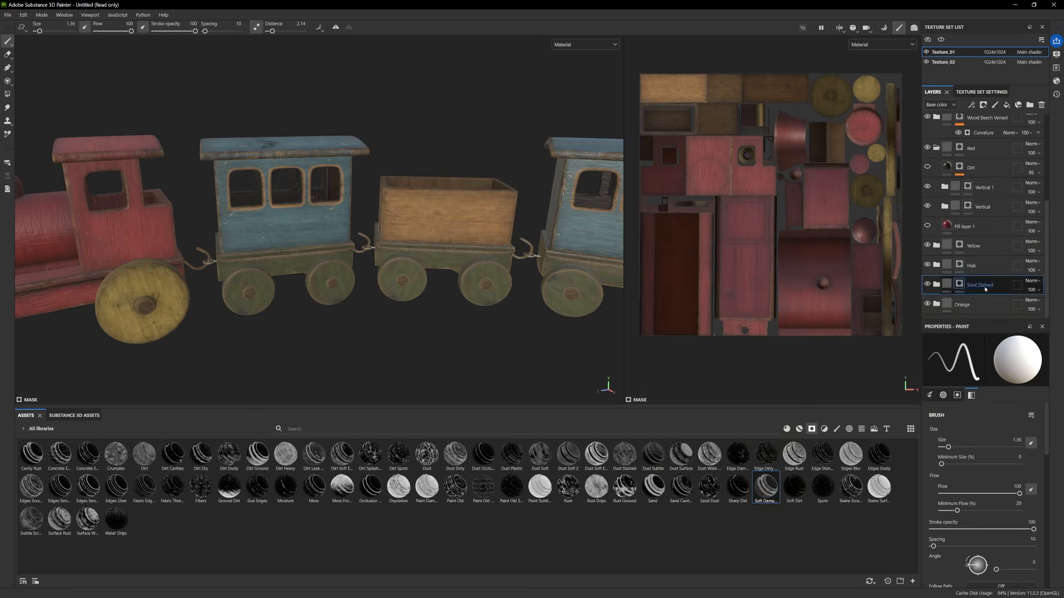
{"action": "left_click_drag", "start_coordinate": [985, 288], "coordinate": [972, 117]}
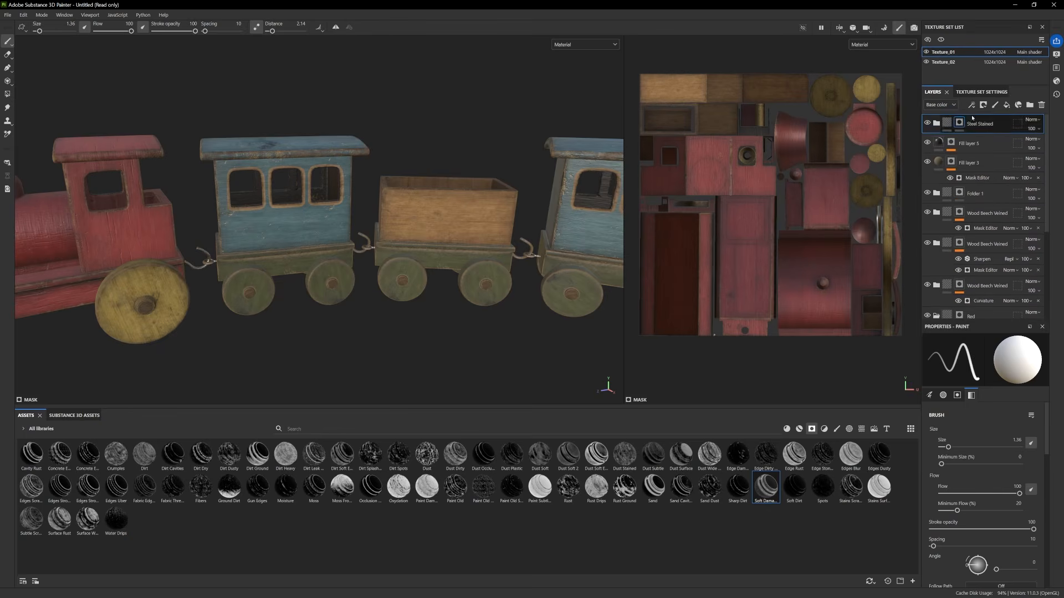
{"action": "scroll", "coordinate": [203, 290], "scroll_direction": "up", "scroll_amount": 1}
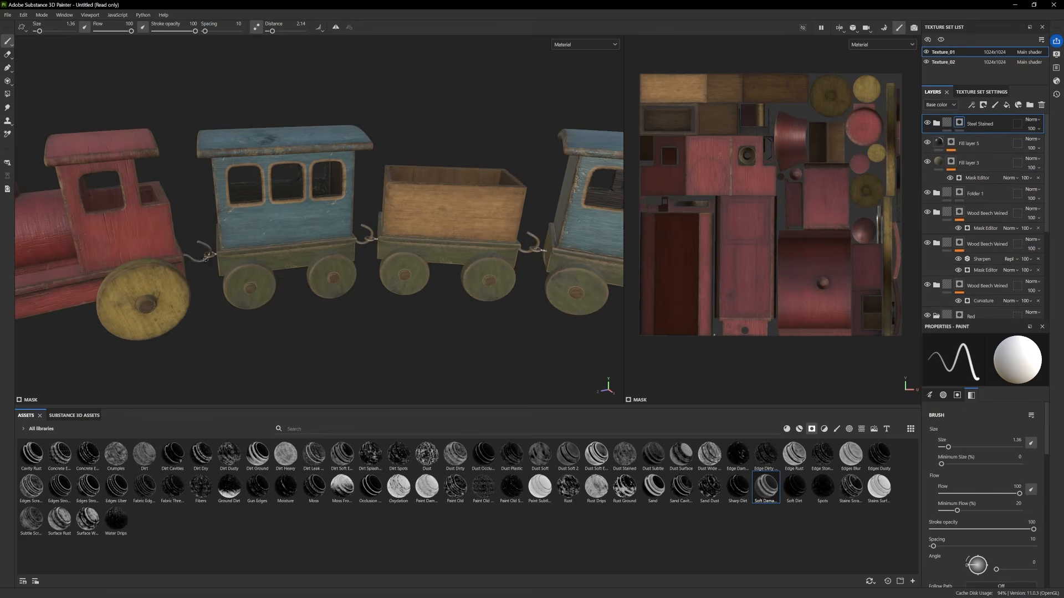
{"action": "scroll", "coordinate": [205, 256], "scroll_direction": "up", "scroll_amount": 5}
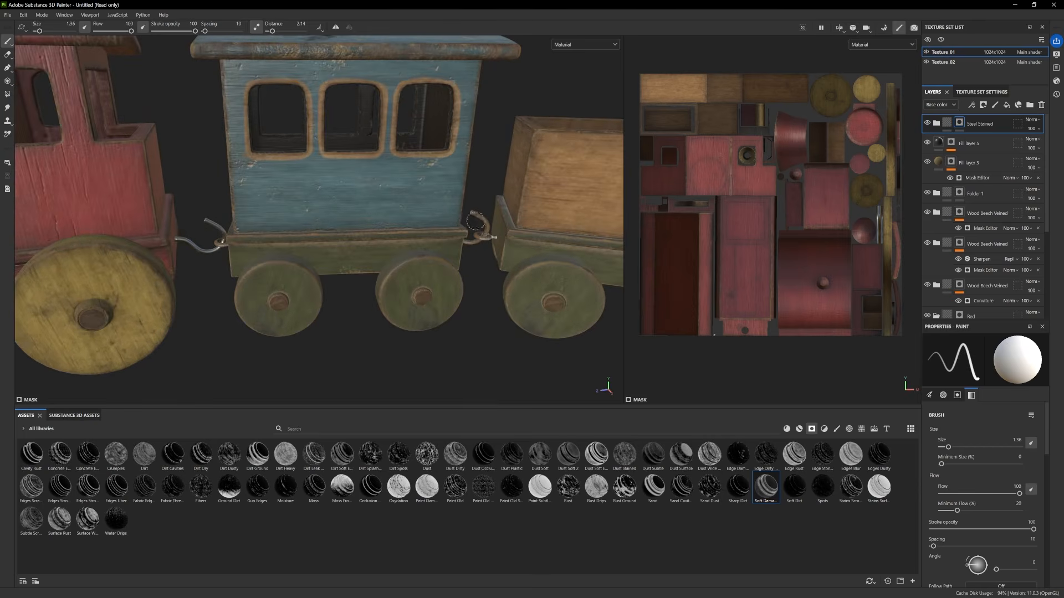
{"action": "scroll", "coordinate": [310, 292], "scroll_direction": "down", "scroll_amount": 4}
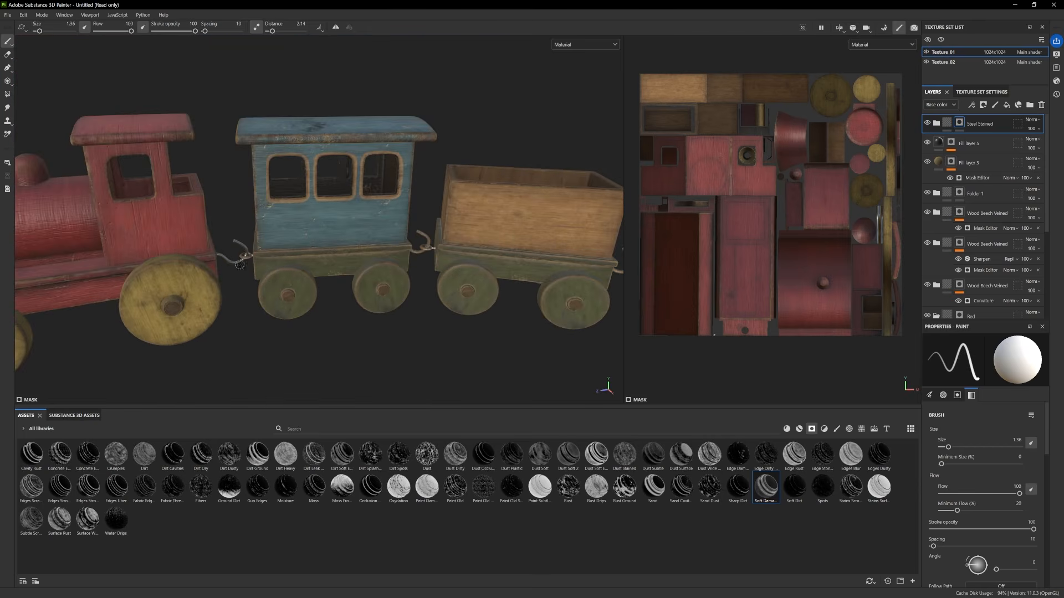
Move the Steel Stained group directly below Fill layer 5 in the Texture_01 layer stack
{"action": "mouse_move", "coordinate": [978, 124]}
{"action": "left_mouse_down"}
{"action": "mouse_move", "coordinate": [979, 193]}
{"action": "mouse_move", "coordinate": [979, 135]}
{"action": "left_mouse_up"}
{"action": "left_click_drag", "start_coordinate": [979, 142], "coordinate": [979, 159]}
{"action": "left_click_drag", "start_coordinate": [396, 244], "coordinate": [410, 186], "text": "alt"}
{"action": "right_click_drag", "start_coordinate": [410, 186], "coordinate": [474, 269], "text": "alt"}
{"action": "left_click_drag", "start_coordinate": [372, 250], "coordinate": [388, 282], "text": "alt"}
{"action": "right_click_drag", "start_coordinate": [388, 282], "coordinate": [289, 257], "text": "alt"}
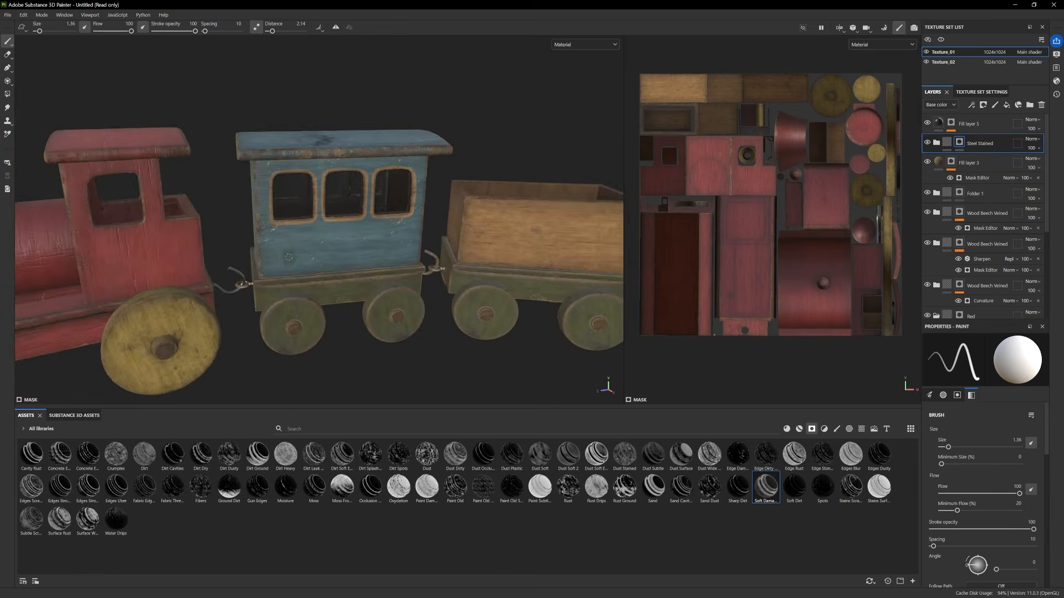
{"action": "middle_click_drag", "start_coordinate": [288, 257], "coordinate": [262, 238], "text": "alt"}
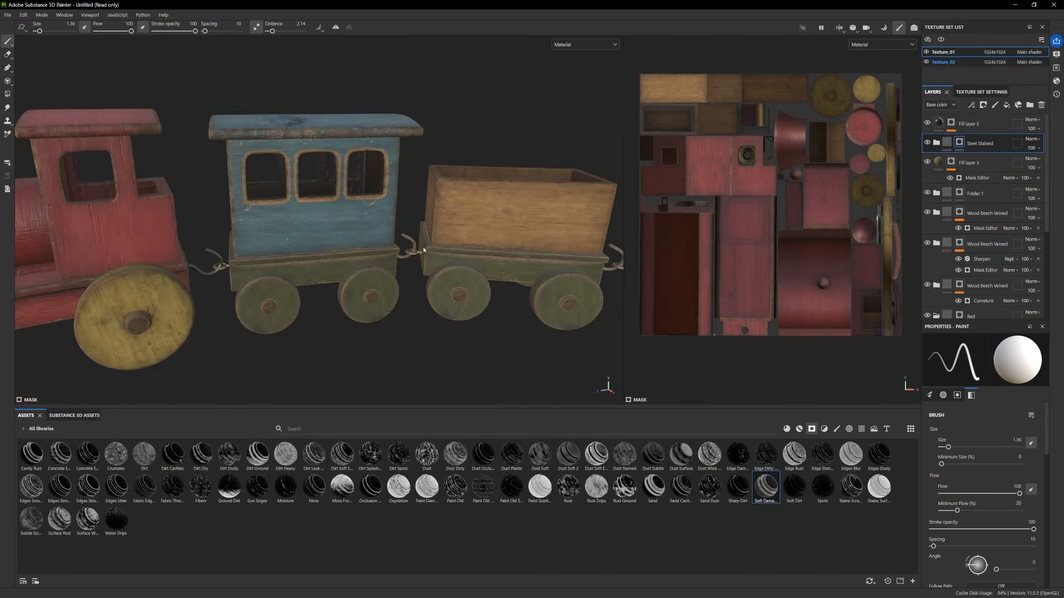
Add the Steel Stained smart material below Fill layer 5 in Texture_02 and give it a black mask
{"action": "left_click", "coordinate": [954, 67]}
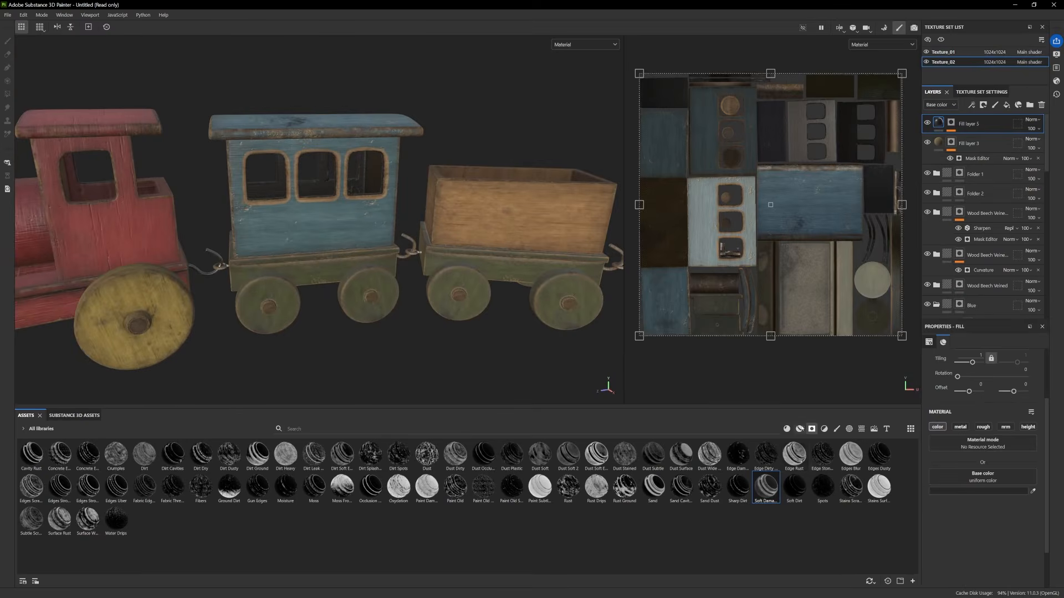
{"action": "left_click", "coordinate": [799, 429]}
{"action": "left_click_drag", "start_coordinate": [568, 552], "coordinate": [968, 145]}
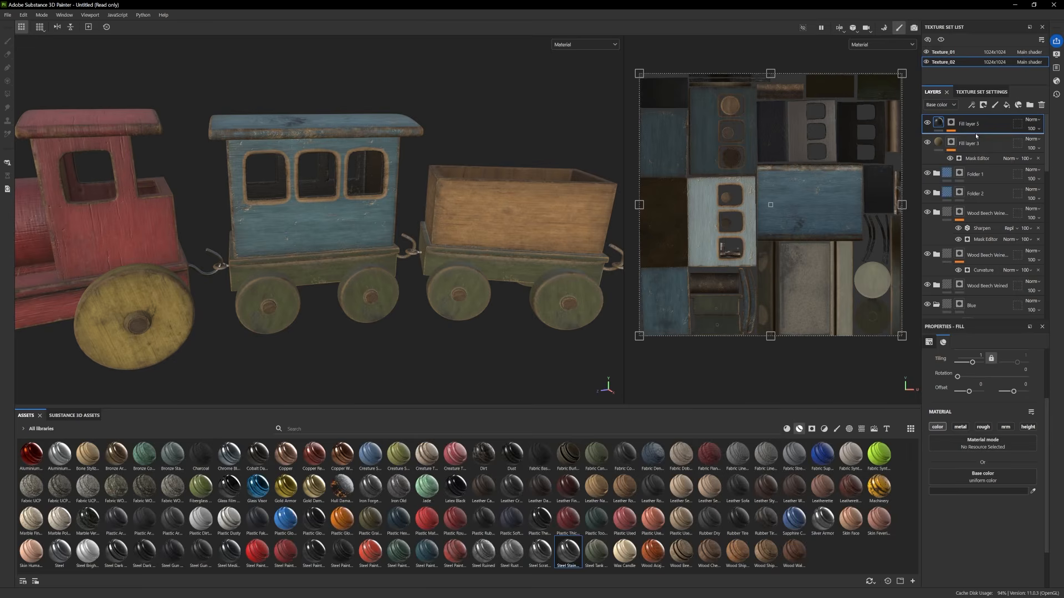
{"action": "right_click", "coordinate": [968, 145]}
{"action": "left_click", "coordinate": [977, 158]}
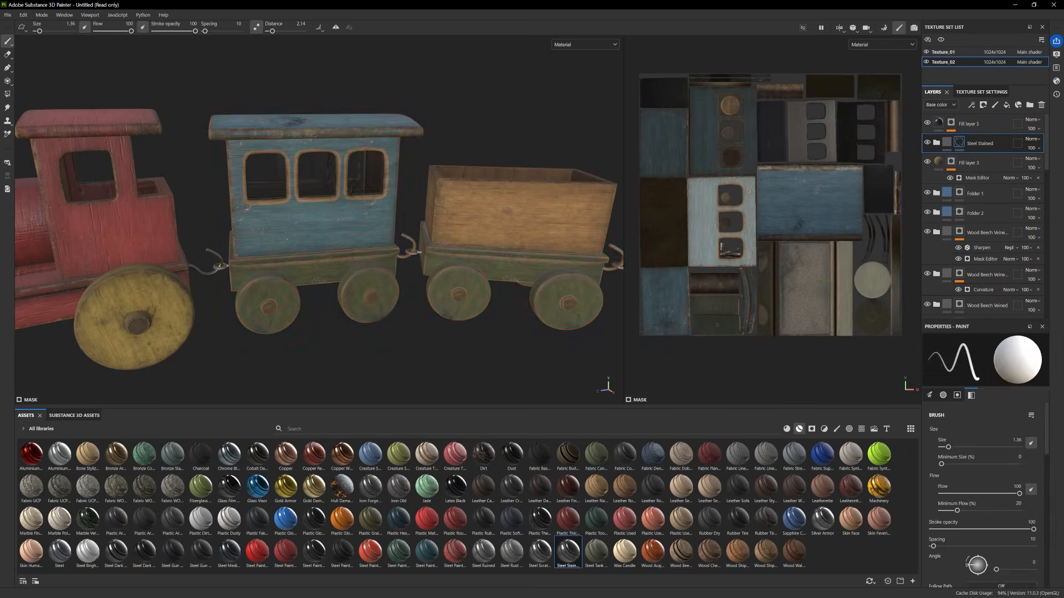
Reveal Steel Stained on the wagons' coupling hooks by filling its mask with Polygon Fill in mesh mode, and return to the Paint tool
{"action": "left_click", "coordinate": [7, 94]}
{"action": "middle_click_drag", "start_coordinate": [592, 304], "coordinate": [528, 289], "text": "alt"}
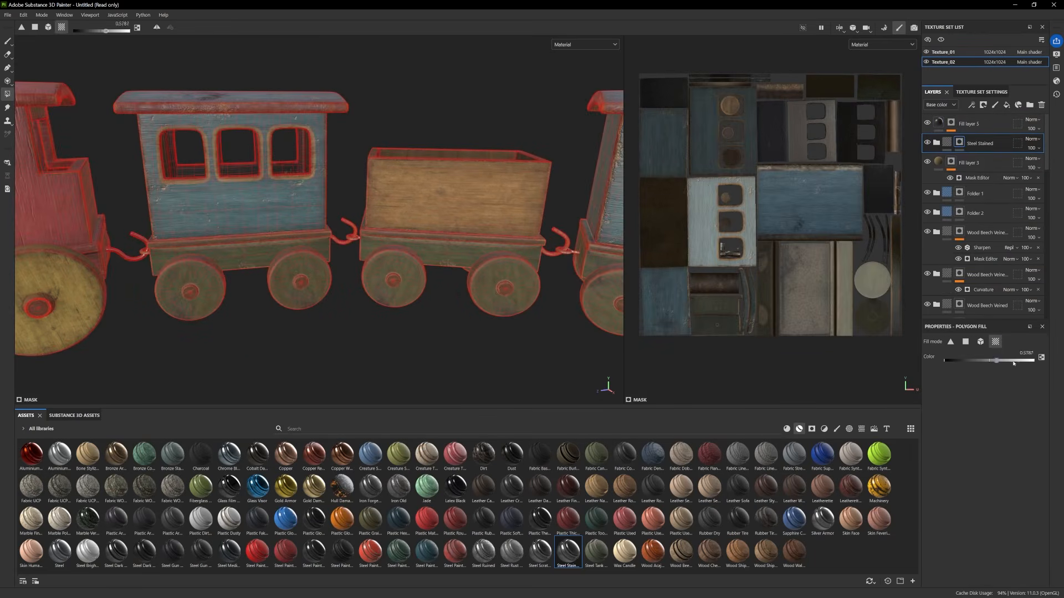
{"action": "left_click", "coordinate": [980, 342]}
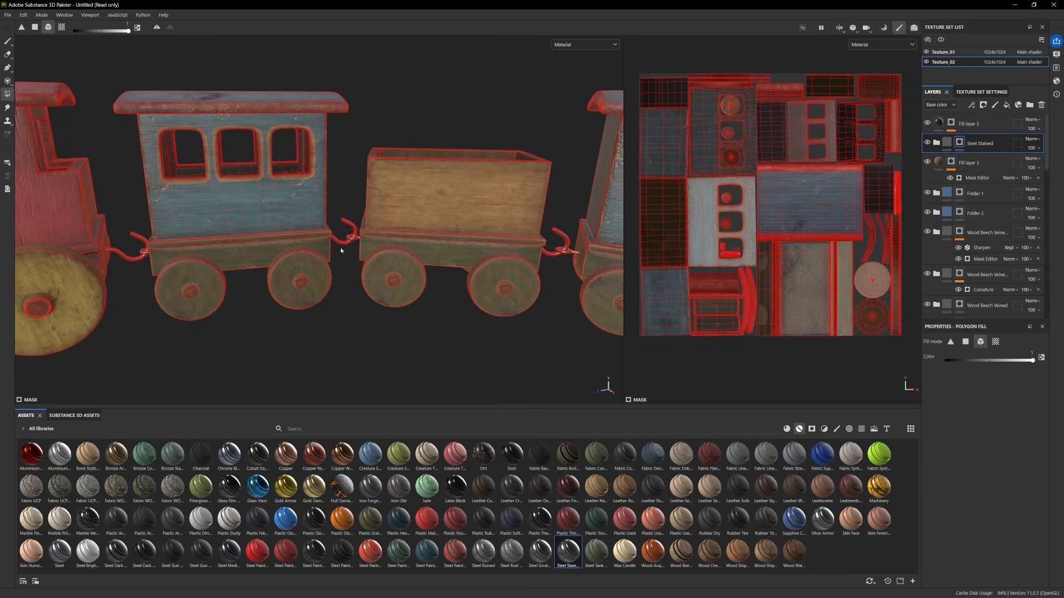
{"action": "scroll", "coordinate": [340, 251], "scroll_direction": "up", "scroll_amount": 2}
{"action": "middle_click_drag", "start_coordinate": [183, 230], "coordinate": [338, 226], "text": "alt"}
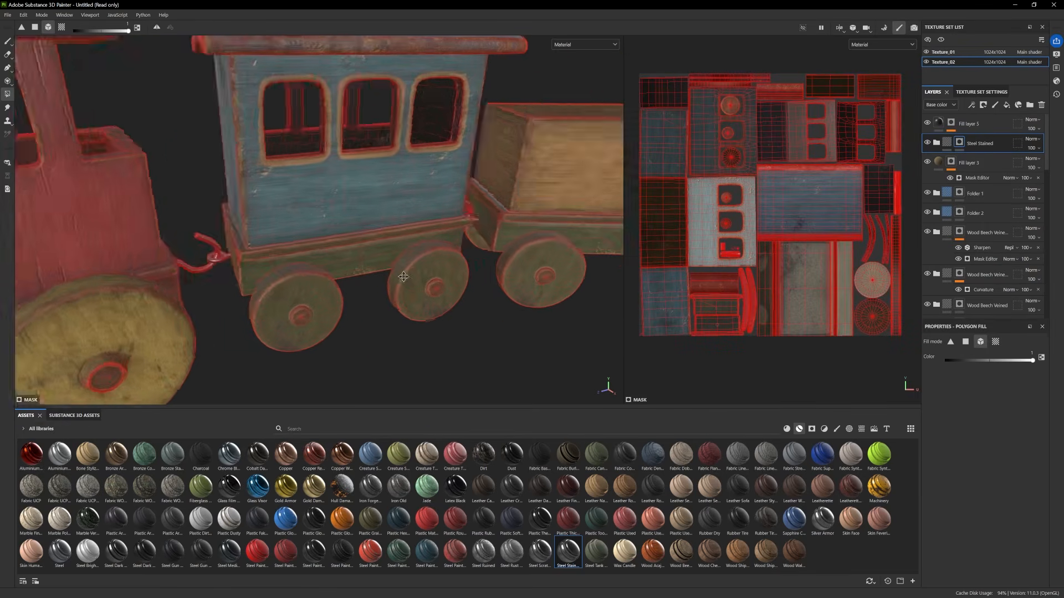
{"action": "mouse_move", "coordinate": [338, 226]}
{"action": "left_mouse_down", "text": "alt"}
{"action": "mouse_move", "coordinate": [399, 230]}
{"action": "mouse_move", "coordinate": [354, 230]}
{"action": "left_mouse_up", "text": "alt"}
{"action": "left_click", "coordinate": [8, 42]}
Inspect the whole train, the log wagon and the hook between the rear blue wagon and the log wagon
{"action": "scroll", "coordinate": [415, 278], "scroll_direction": "down", "scroll_amount": 6}
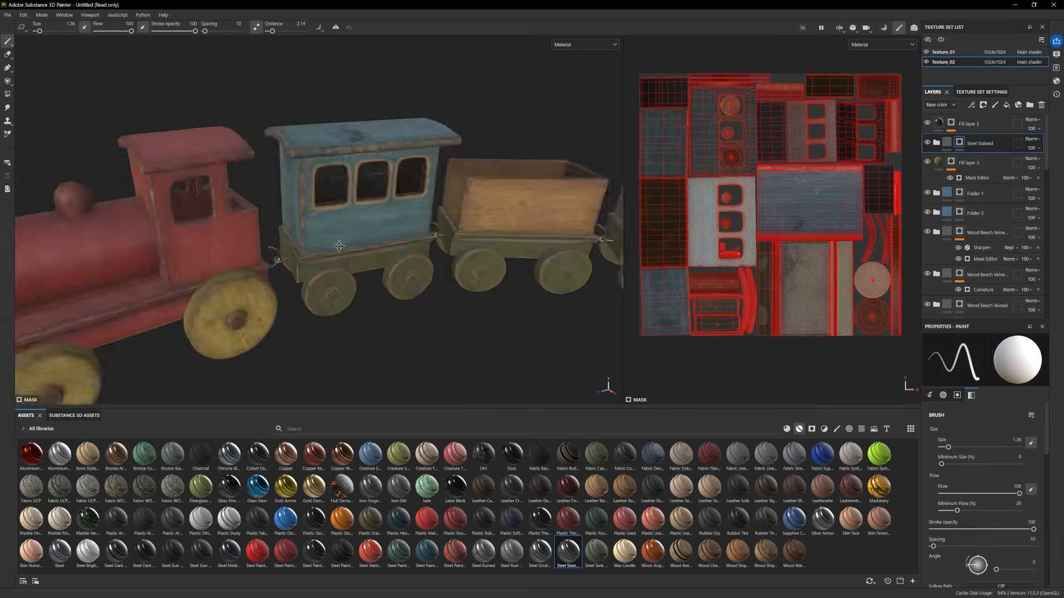
{"action": "left_click_drag", "start_coordinate": [445, 268], "coordinate": [269, 257], "text": "alt"}
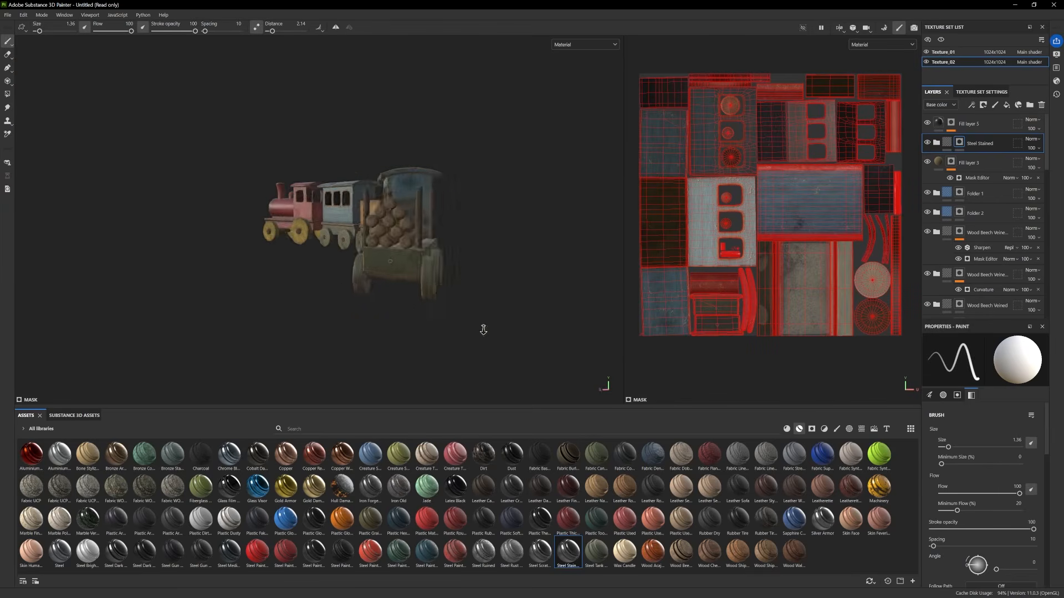
{"action": "scroll", "coordinate": [482, 330], "scroll_direction": "up", "scroll_amount": 4}
{"action": "left_click_drag", "start_coordinate": [410, 293], "coordinate": [405, 266], "text": "alt"}
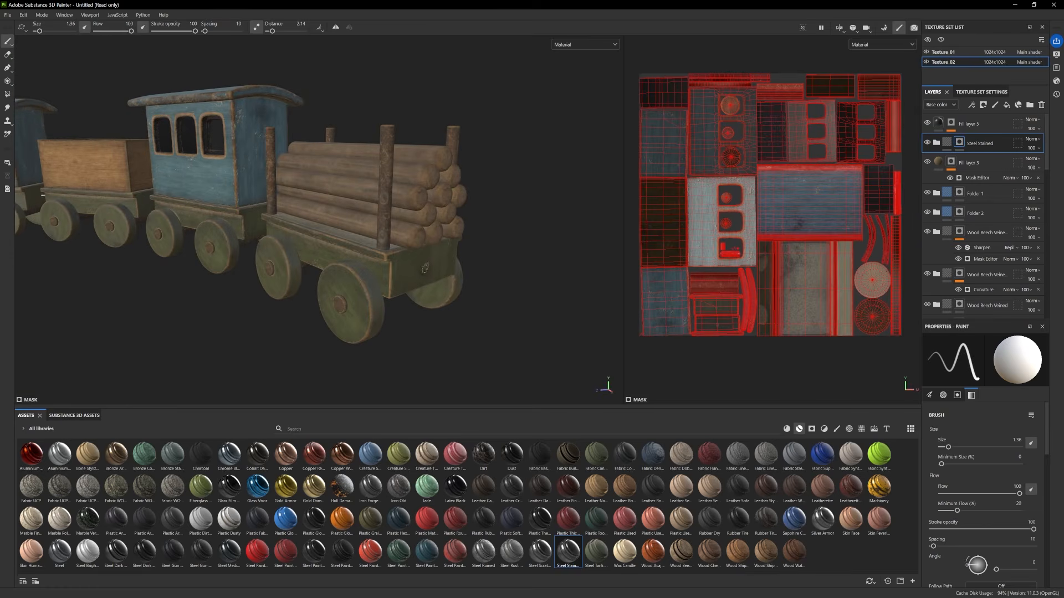
{"action": "right_click_drag", "start_coordinate": [425, 269], "coordinate": [350, 290], "text": "alt"}
{"action": "middle_click_drag", "start_coordinate": [350, 289], "coordinate": [432, 270], "text": "alt"}
{"action": "right_click_drag", "start_coordinate": [432, 269], "coordinate": [390, 268], "text": "alt"}
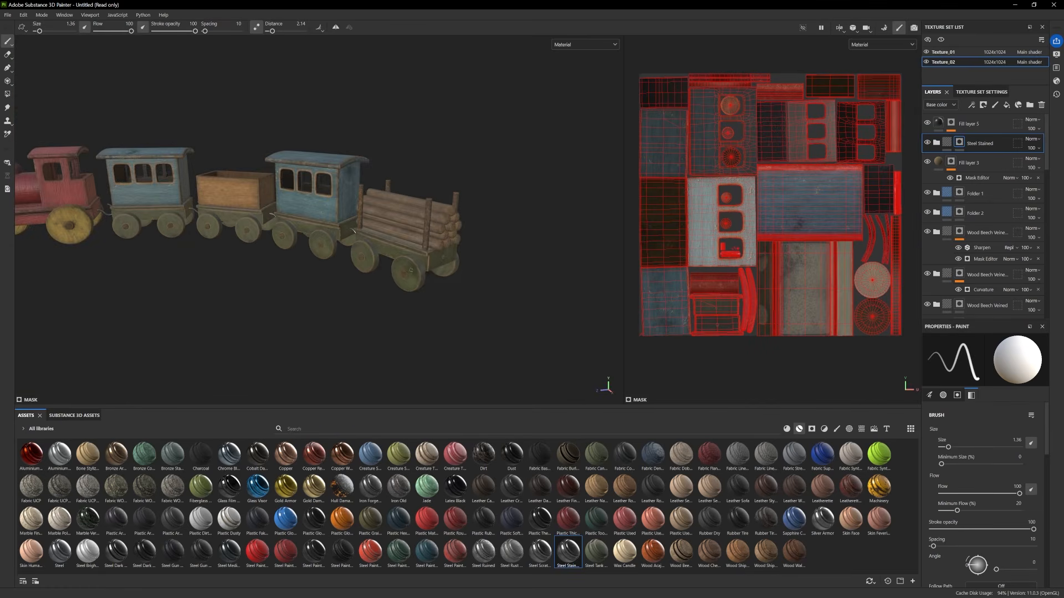
{"action": "middle_click_drag", "start_coordinate": [391, 268], "coordinate": [406, 267], "text": "alt"}
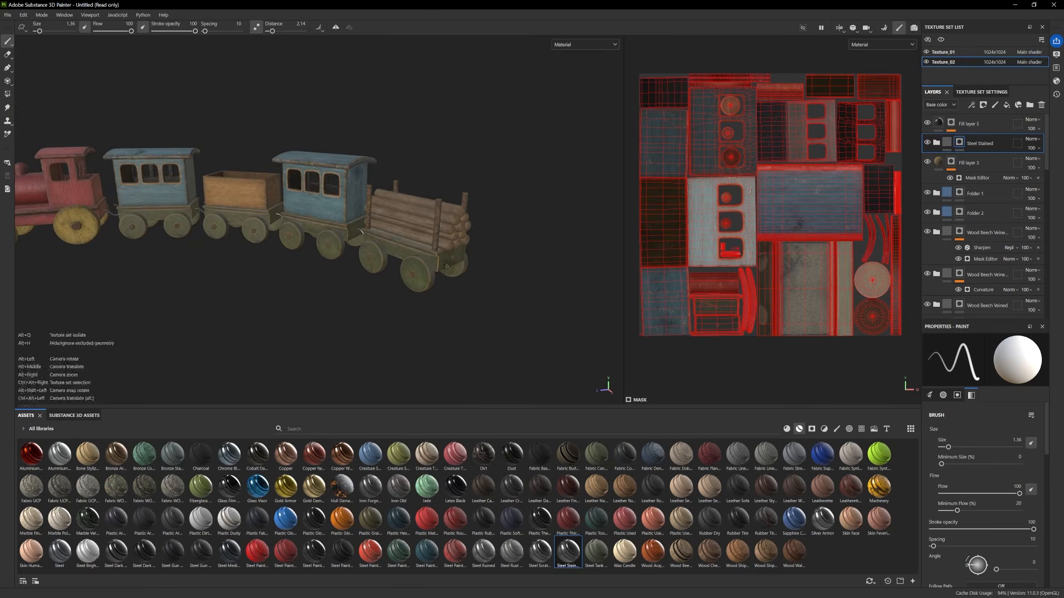
{"action": "left_click_drag", "start_coordinate": [449, 269], "coordinate": [449, 284], "text": "alt"}
{"action": "right_click_drag", "start_coordinate": [450, 284], "coordinate": [463, 277], "text": "alt"}
{"action": "middle_click_drag", "start_coordinate": [463, 277], "coordinate": [354, 261], "text": "alt"}
{"action": "mouse_move", "coordinate": [354, 261]}
{"action": "left_mouse_down", "text": "alt"}
{"action": "mouse_move", "coordinate": [565, 277]}
{"action": "mouse_move", "coordinate": [354, 276]}
{"action": "left_mouse_up", "text": "alt"}
{"action": "right_click_drag", "start_coordinate": [354, 275], "coordinate": [413, 277], "text": "alt"}
{"action": "left_click_drag", "start_coordinate": [366, 282], "coordinate": [381, 276], "text": "alt"}
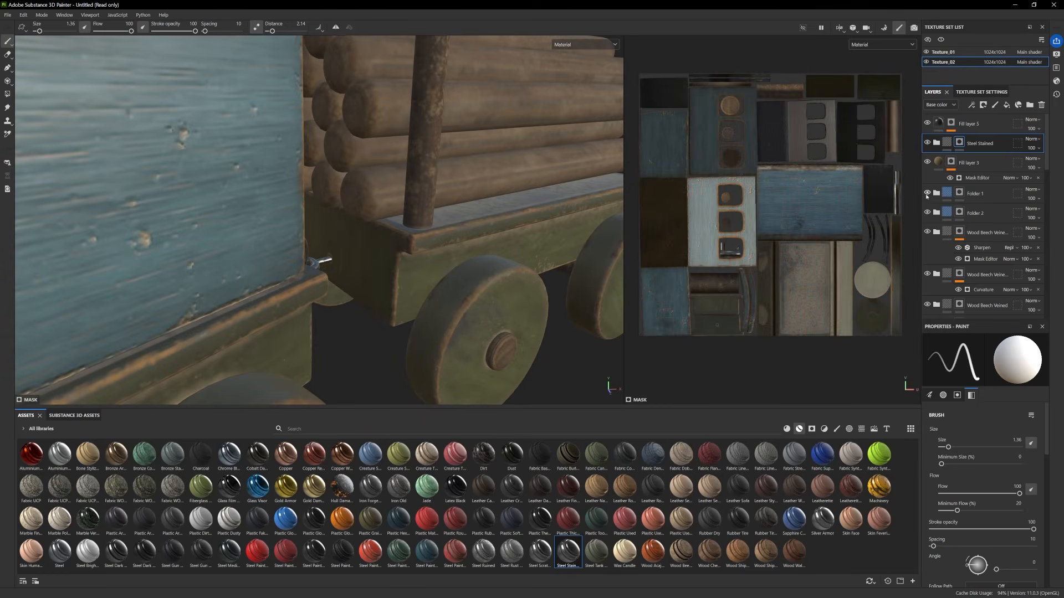
Toggle the visibility of Folder 1, Folder 2 and the masked Wood Beech Veined groups one by one to check their effect
{"action": "left_click", "coordinate": [926, 194]}
{"action": "left_click", "coordinate": [926, 195]}
{"action": "left_click", "coordinate": [927, 214]}
{"action": "left_click", "coordinate": [928, 214]}
{"action": "left_click", "coordinate": [929, 234]}
{"action": "left_click", "coordinate": [930, 234]}
{"action": "left_click", "coordinate": [929, 234]}
{"action": "left_click", "coordinate": [929, 234]}
{"action": "left_click", "coordinate": [929, 234]}
{"action": "left_click", "coordinate": [929, 234]}
{"action": "left_click", "coordinate": [928, 274]}
{"action": "left_click", "coordinate": [928, 275]}
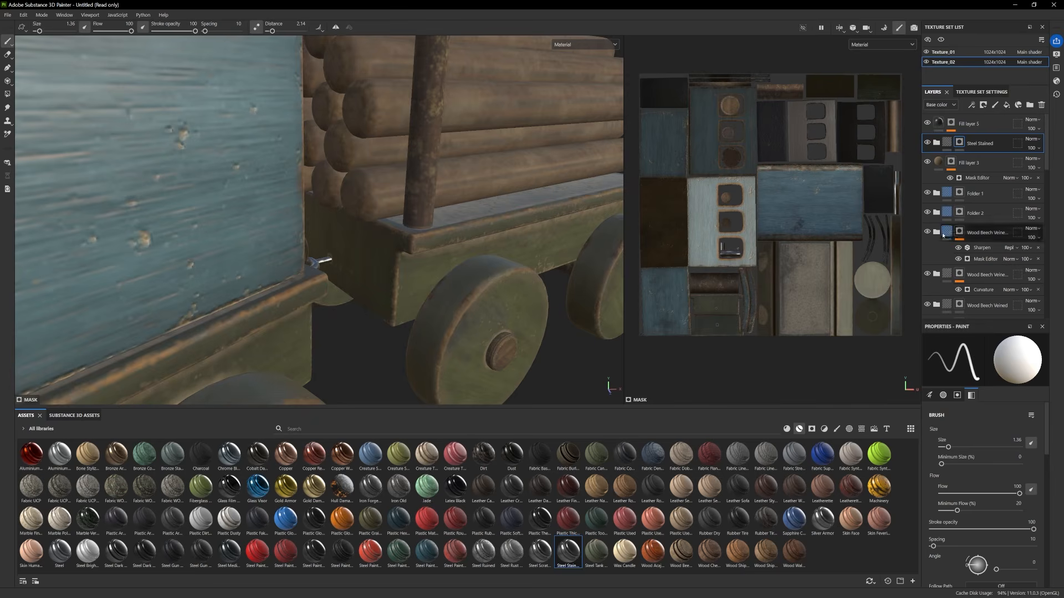
Select the Folder 2 mask with the Eraser tool and bring the log wagon's rear face into view
{"action": "left_click", "coordinate": [978, 213]}
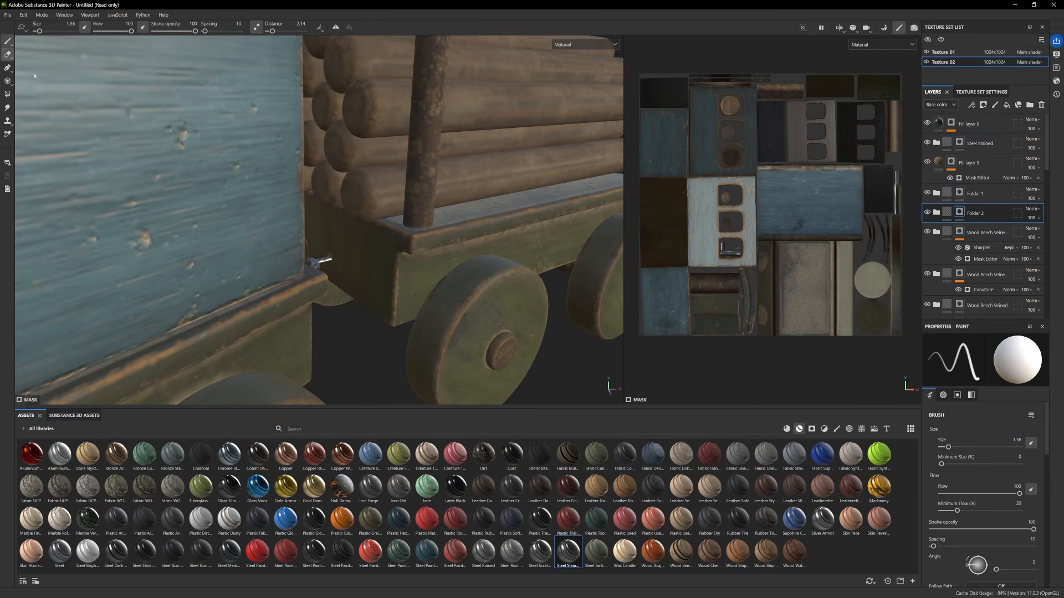
{"action": "left_click", "coordinate": [8, 54]}
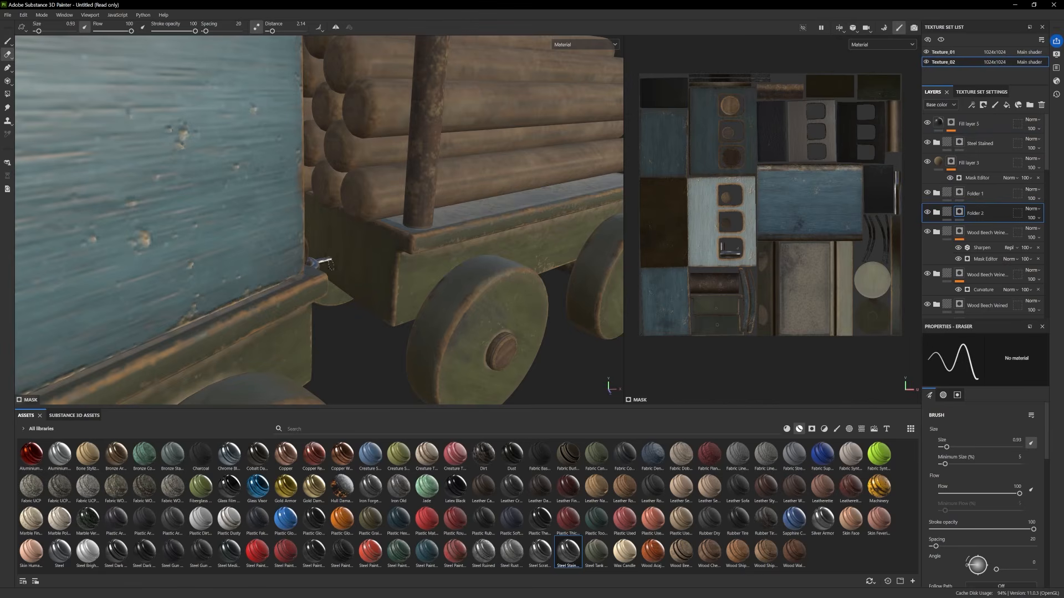
{"action": "scroll", "coordinate": [455, 302], "scroll_direction": "down", "scroll_amount": 5}
{"action": "left_click_drag", "start_coordinate": [591, 316], "coordinate": [274, 277], "text": "alt"}
{"action": "scroll", "coordinate": [488, 273], "scroll_direction": "up", "scroll_amount": 4}
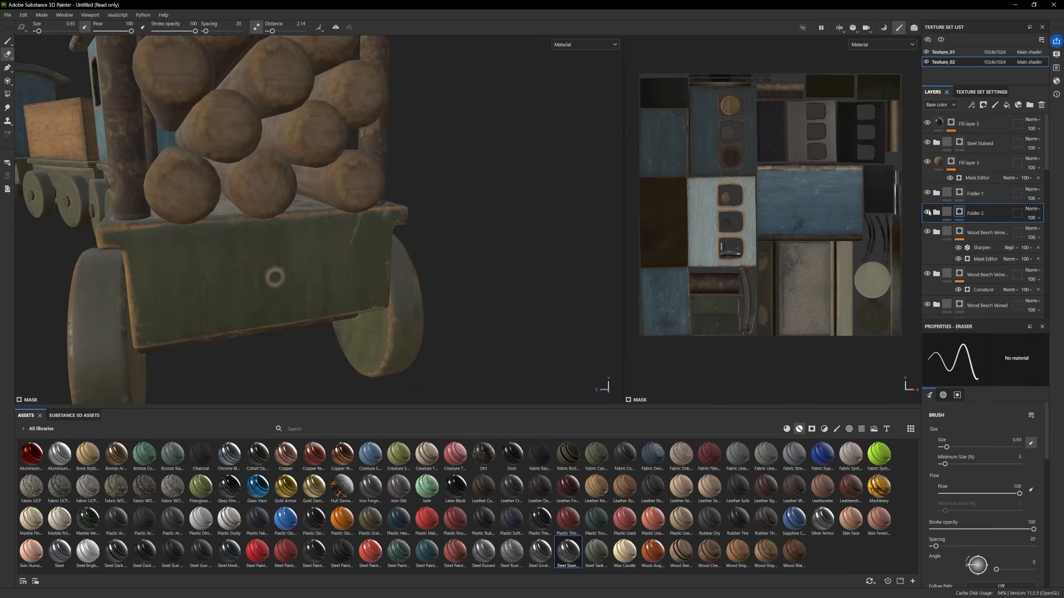
Toggle the visibility of Folder 2, the Wood Beech Veined groups and Fill layer 3 to check their effect on the wagon's rear
{"action": "left_click", "coordinate": [929, 213]}
{"action": "left_click", "coordinate": [928, 212]}
{"action": "left_click", "coordinate": [928, 213]}
{"action": "left_click", "coordinate": [928, 233]}
{"action": "left_click", "coordinate": [927, 233]}
{"action": "left_click", "coordinate": [927, 162]}
{"action": "left_click", "coordinate": [928, 163]}
{"action": "scroll", "coordinate": [929, 231], "scroll_direction": "down", "scroll_amount": 1}
{"action": "left_click", "coordinate": [928, 225]}
{"action": "left_click", "coordinate": [929, 224]}
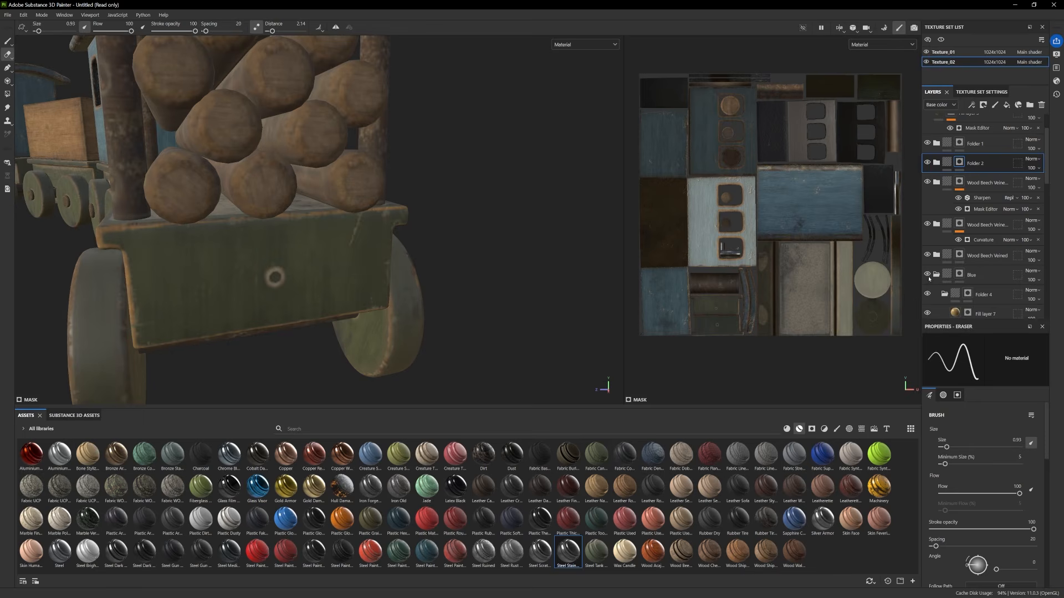
Check the Green folder's effect on the wagon by toggling it, then collapse the folder and hide it
{"action": "scroll", "coordinate": [935, 263], "scroll_direction": "down", "scroll_amount": 1}
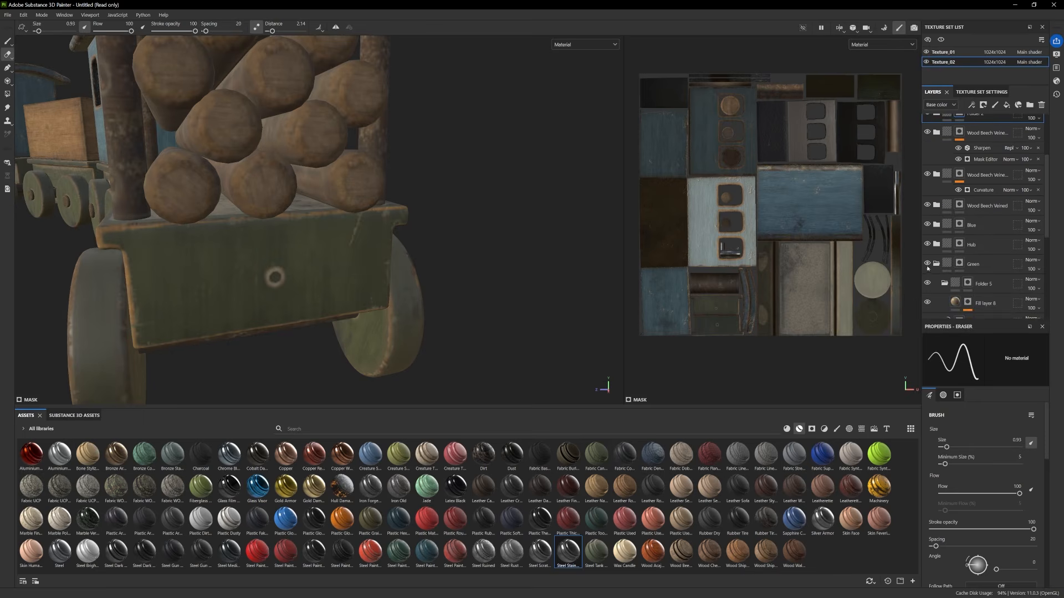
{"action": "left_click", "coordinate": [928, 264]}
{"action": "left_click", "coordinate": [927, 264]}
{"action": "left_click", "coordinate": [927, 265]}
{"action": "left_click", "coordinate": [928, 264]}
{"action": "left_click", "coordinate": [927, 283]}
{"action": "left_click", "coordinate": [935, 266]}
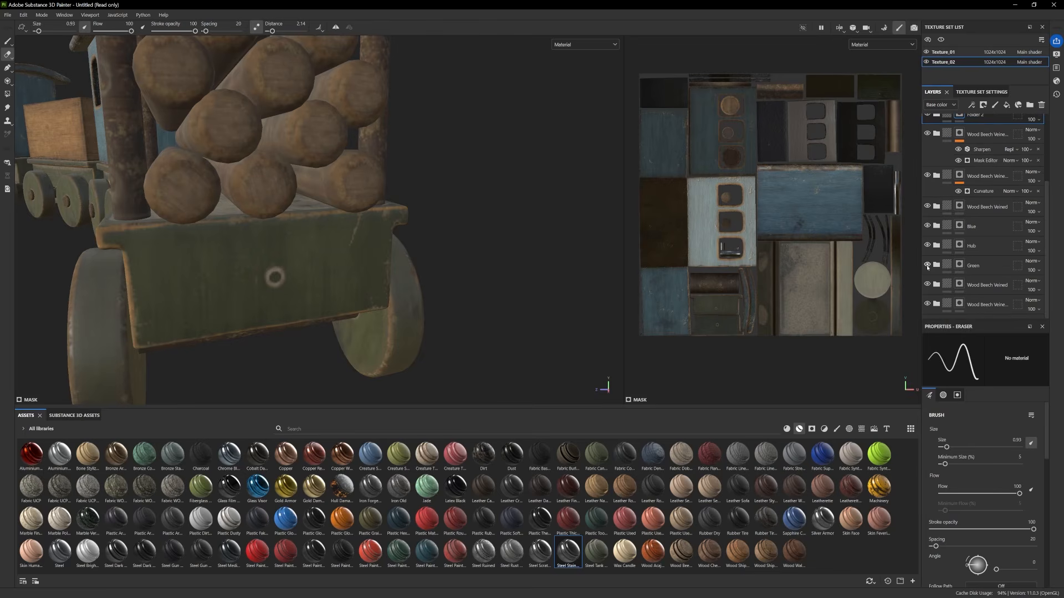
{"action": "left_click", "coordinate": [927, 265]}
{"action": "scroll", "coordinate": [935, 232], "scroll_direction": "up", "scroll_amount": 3}
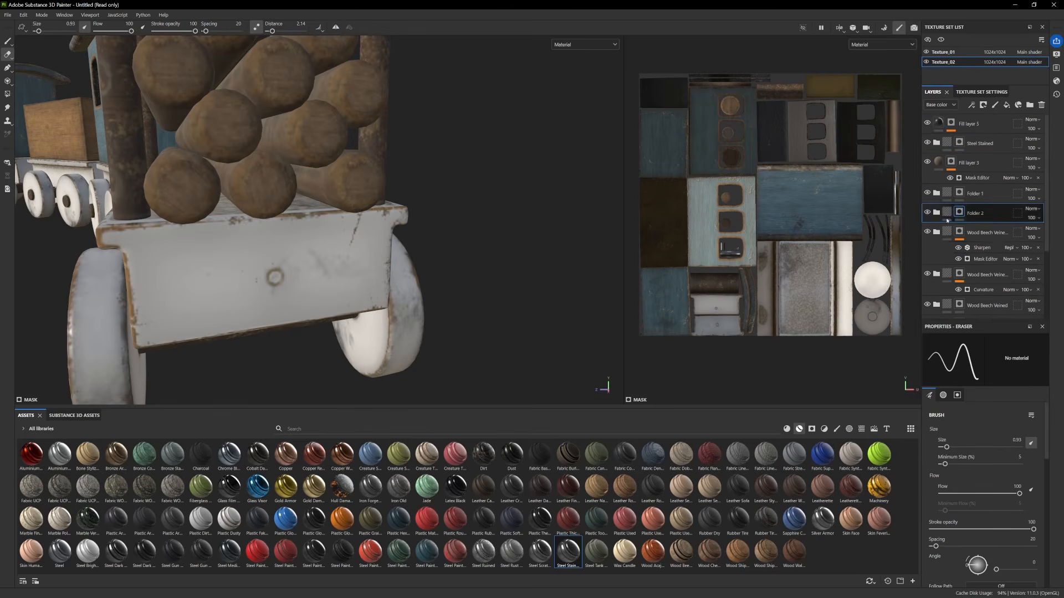
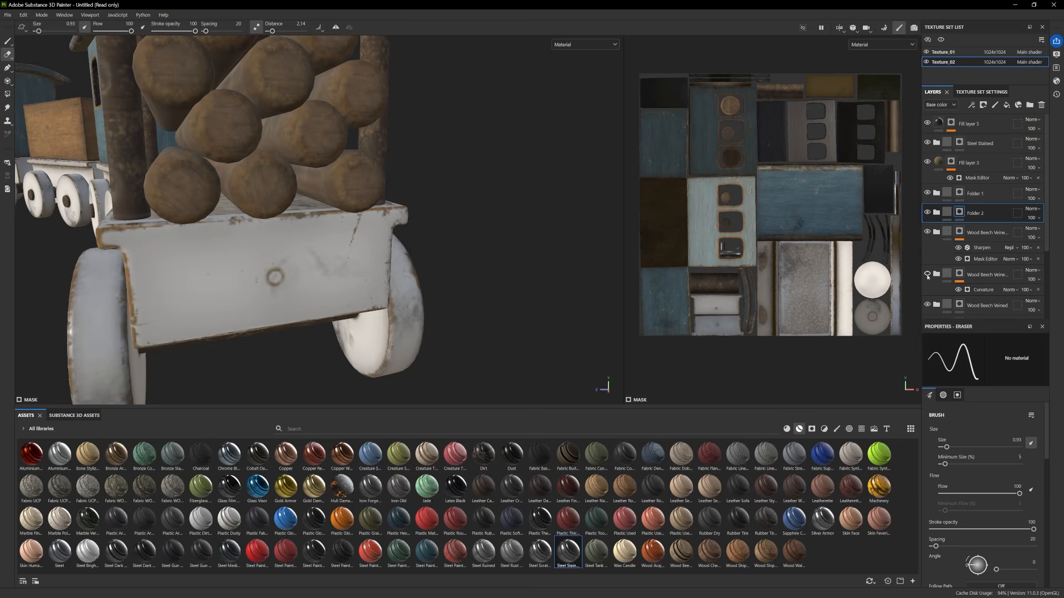
Select the Blue folder's mask, make the Green folder visible again and bring the log wagon's side into view
{"action": "scroll", "coordinate": [936, 267], "scroll_direction": "down", "scroll_amount": 3}
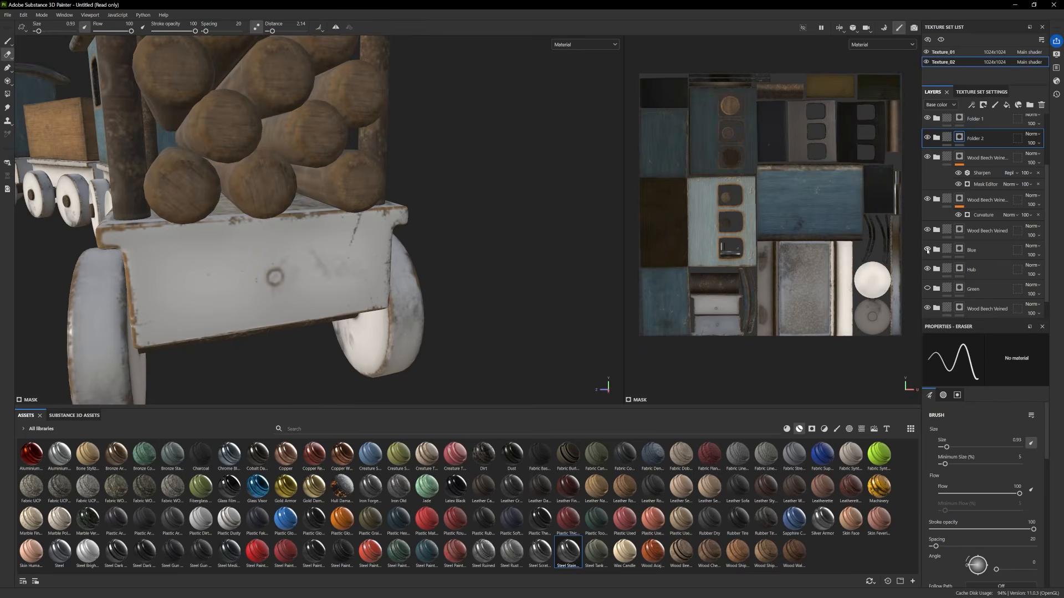
{"action": "left_click", "coordinate": [971, 249]}
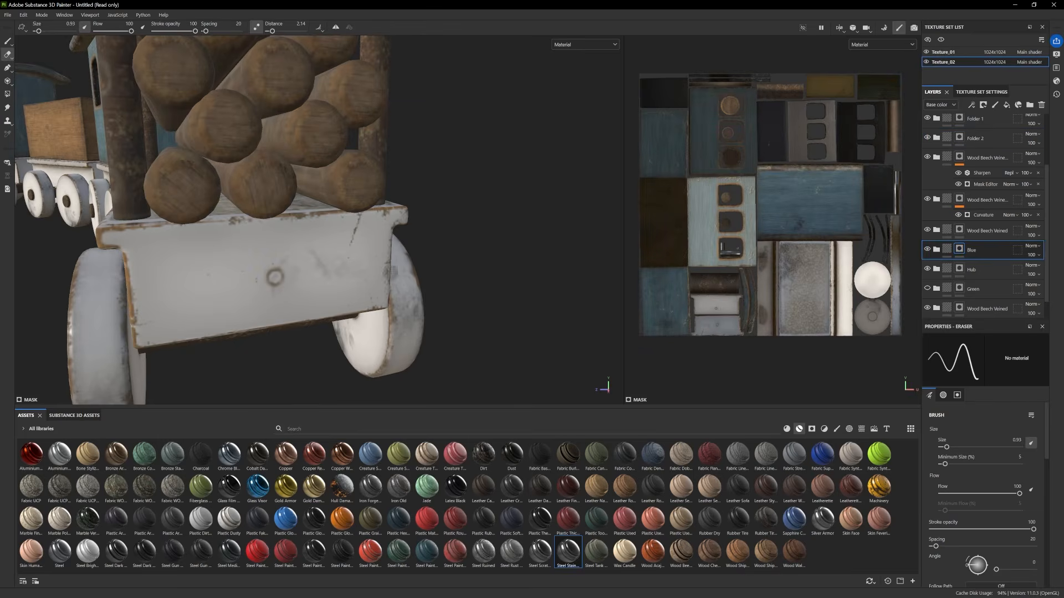
{"action": "left_click", "coordinate": [927, 288]}
{"action": "left_click_drag", "start_coordinate": [332, 249], "coordinate": [935, 193], "text": "alt"}
Toggle the Blue folder's visibility repeatedly to check its effect on the wagons
{"action": "left_click", "coordinate": [927, 250]}
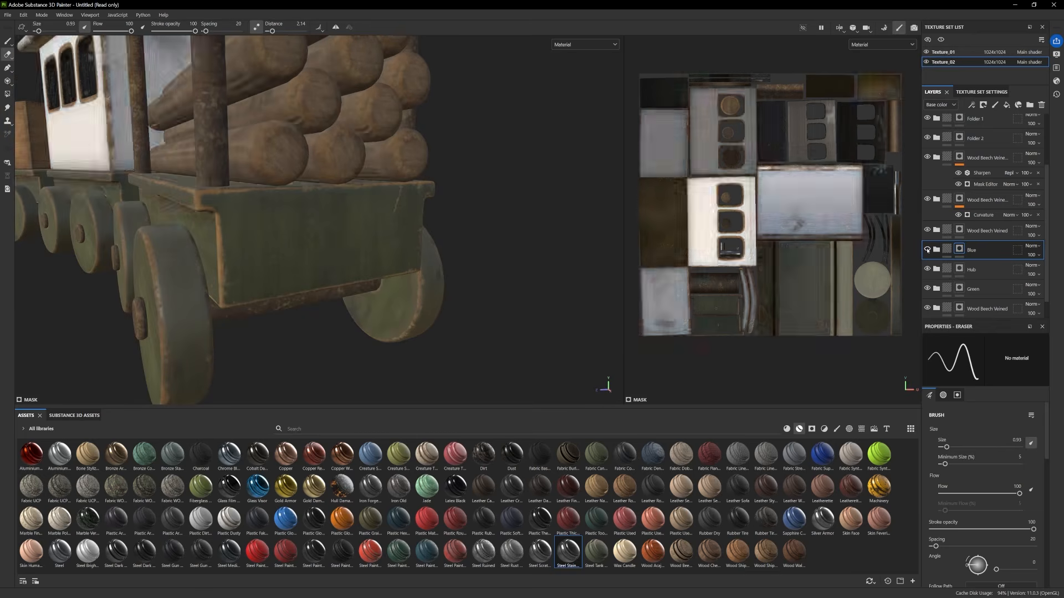
{"action": "left_click", "coordinate": [927, 250]}
{"action": "left_click", "coordinate": [927, 250]}
{"action": "left_click", "coordinate": [927, 249]}
{"action": "left_click", "coordinate": [927, 249]}
{"action": "left_click", "coordinate": [927, 250]}
Expand the Blue folder and toggle its Folder 3 to check that subfolder's effect on the log wagon
{"action": "left_click", "coordinate": [936, 250]}
{"action": "scroll", "coordinate": [926, 238], "scroll_direction": "down", "scroll_amount": 2}
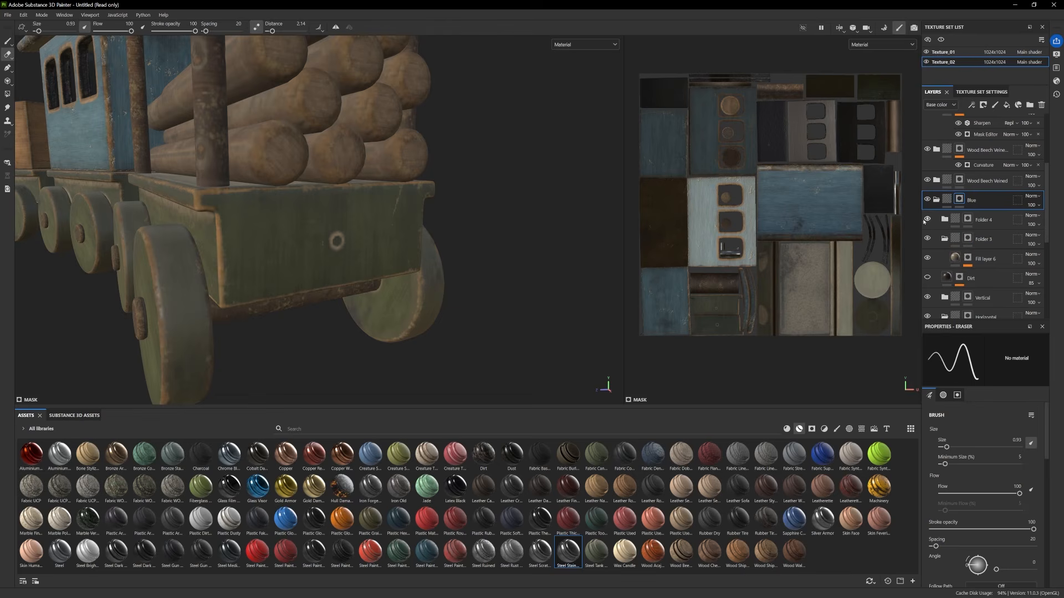
{"action": "left_click", "coordinate": [927, 239]}
{"action": "left_click", "coordinate": [927, 238]}
{"action": "left_click", "coordinate": [927, 239]}
{"action": "left_click", "coordinate": [927, 239]}
{"action": "left_click", "coordinate": [927, 239]}
{"action": "left_click", "coordinate": [927, 239]}
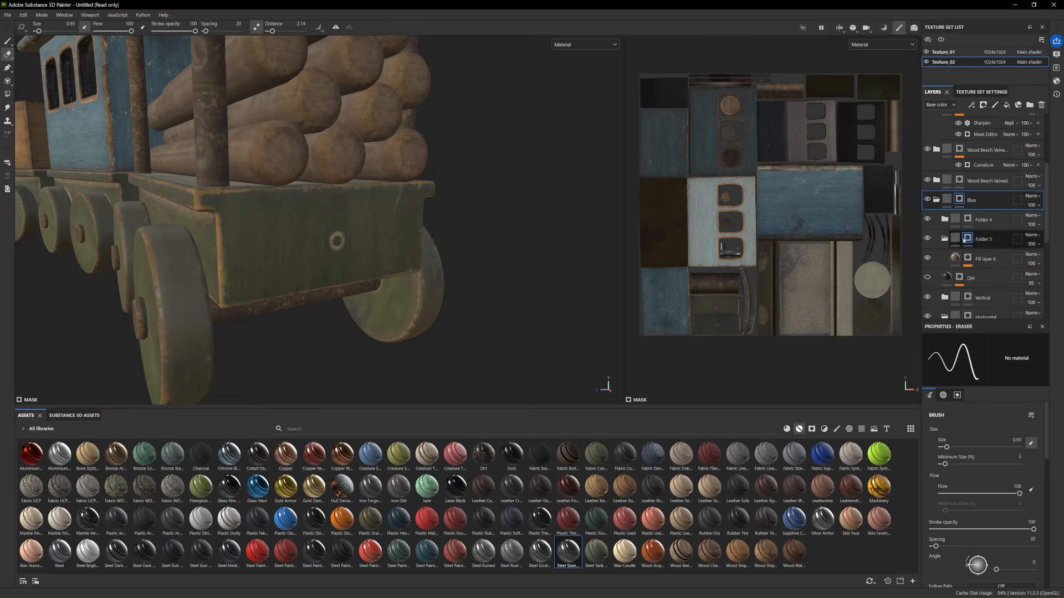
Fill the log wagon's rear face white in the Folder 3 mask with Polygon Fill in UV chunk mode, and return to the Paint tool
{"action": "left_click", "coordinate": [983, 239]}
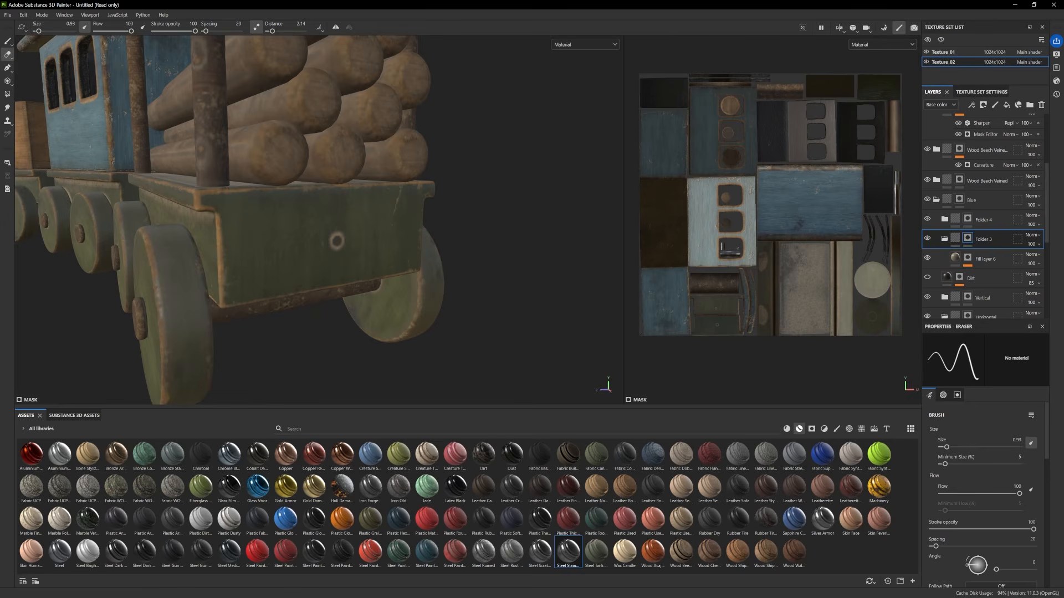
{"action": "left_click", "coordinate": [7, 94]}
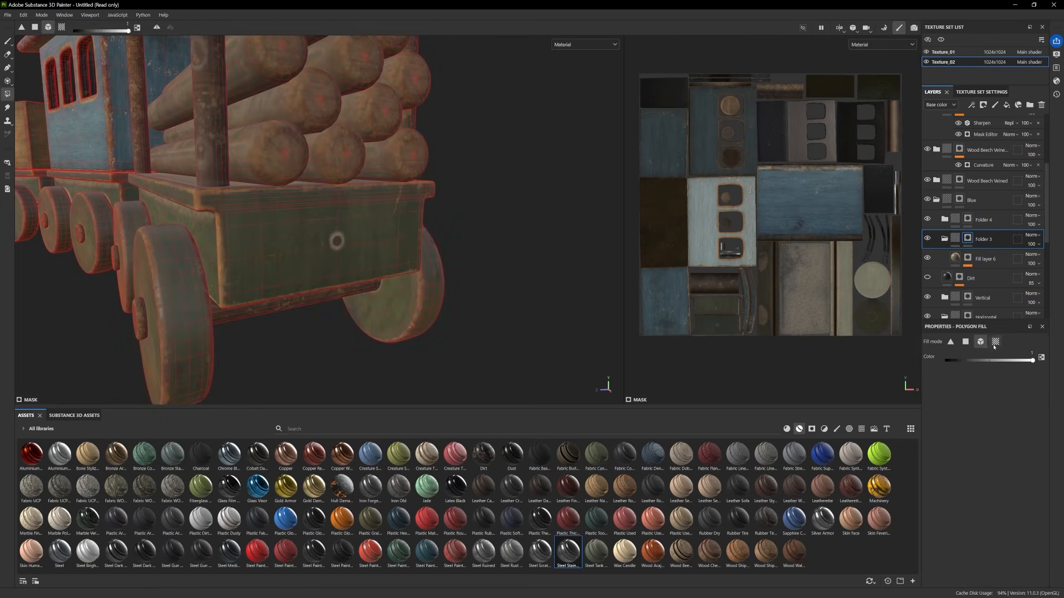
{"action": "left_click", "coordinate": [995, 342]}
{"action": "left_click", "coordinate": [357, 242]}
{"action": "scroll", "coordinate": [356, 238], "scroll_direction": "down", "scroll_amount": 3}
{"action": "left_click_drag", "start_coordinate": [356, 238], "coordinate": [410, 238], "text": "alt"}
{"action": "left_click", "coordinate": [8, 41]}
Examine the whole train and the locomotive from several angles and distances
{"action": "right_click_drag", "start_coordinate": [247, 209], "coordinate": [67, 236], "text": "alt"}
{"action": "left_click_drag", "start_coordinate": [67, 237], "coordinate": [277, 252], "text": "alt"}
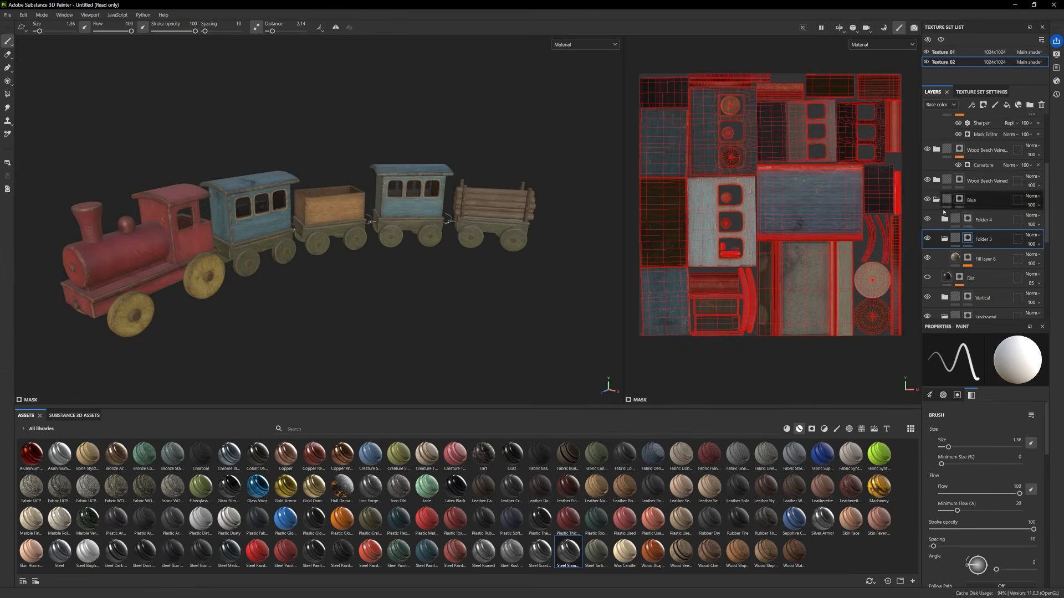
{"action": "scroll", "coordinate": [944, 204], "scroll_direction": "up", "scroll_amount": 3}
{"action": "scroll", "coordinate": [944, 204], "scroll_direction": "up", "scroll_amount": 2}
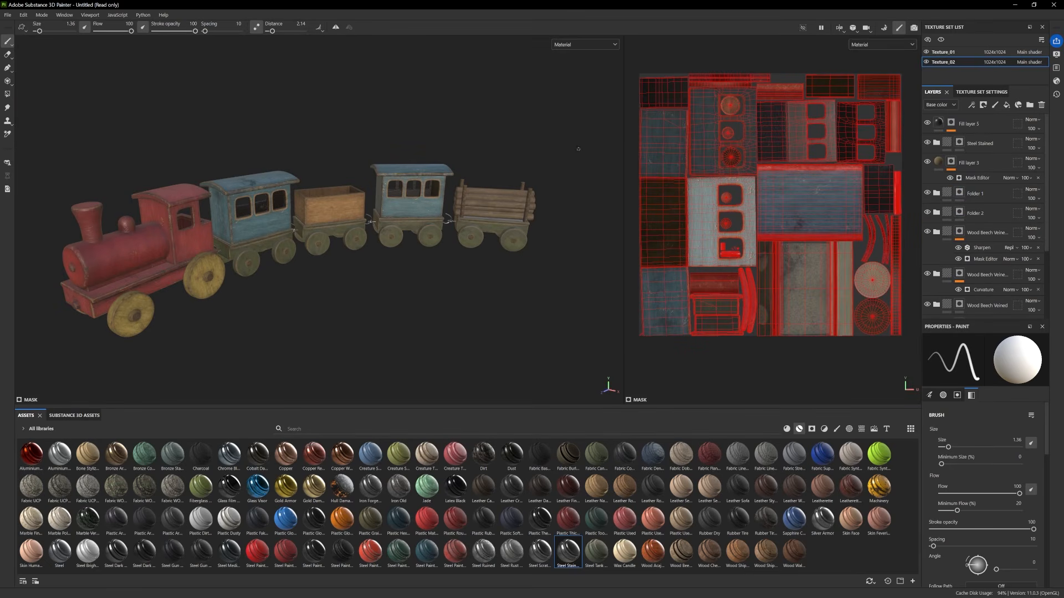
{"action": "mouse_move", "coordinate": [231, 238]}
{"action": "left_mouse_down", "text": "alt"}
{"action": "mouse_move", "coordinate": [282, 245]}
{"action": "mouse_move", "coordinate": [238, 235]}
{"action": "left_mouse_up", "text": "alt"}
{"action": "middle_click_drag", "start_coordinate": [355, 256], "coordinate": [393, 268], "text": "alt"}
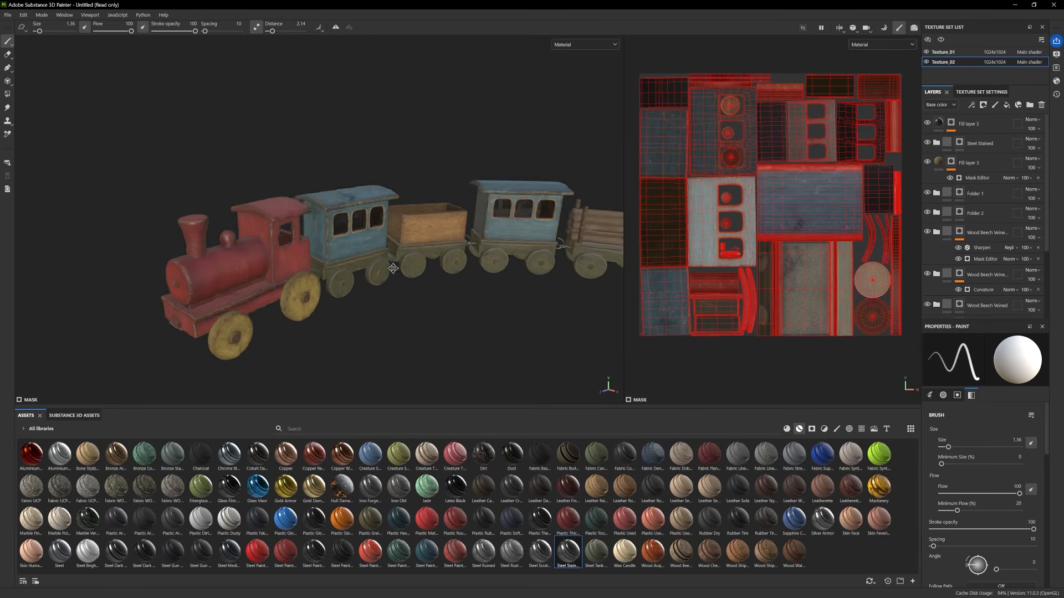
{"action": "left_click_drag", "start_coordinate": [393, 269], "coordinate": [382, 290], "text": "alt"}
{"action": "right_click_drag", "start_coordinate": [421, 288], "coordinate": [506, 304], "text": "alt"}
{"action": "left_click_drag", "start_coordinate": [506, 304], "coordinate": [454, 306], "text": "alt"}
{"action": "middle_click_drag", "start_coordinate": [366, 253], "coordinate": [420, 260], "text": "alt"}
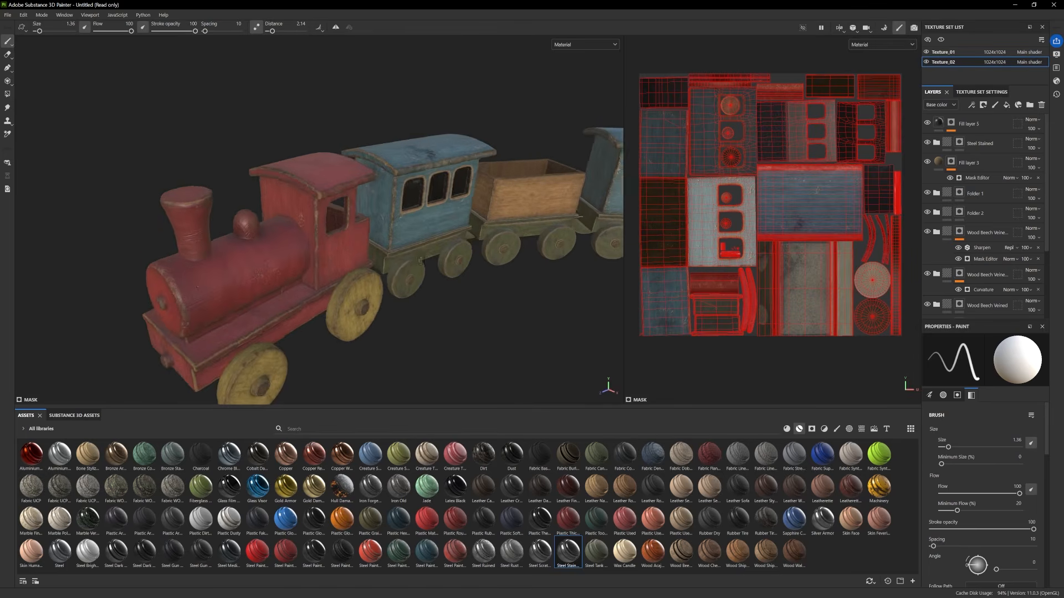
{"action": "right_click_drag", "start_coordinate": [420, 261], "coordinate": [388, 266], "text": "alt"}
{"action": "left_click_drag", "start_coordinate": [388, 266], "coordinate": [368, 254], "text": "alt"}
{"action": "left_click_drag", "start_coordinate": [430, 218], "coordinate": [380, 218], "text": "alt"}
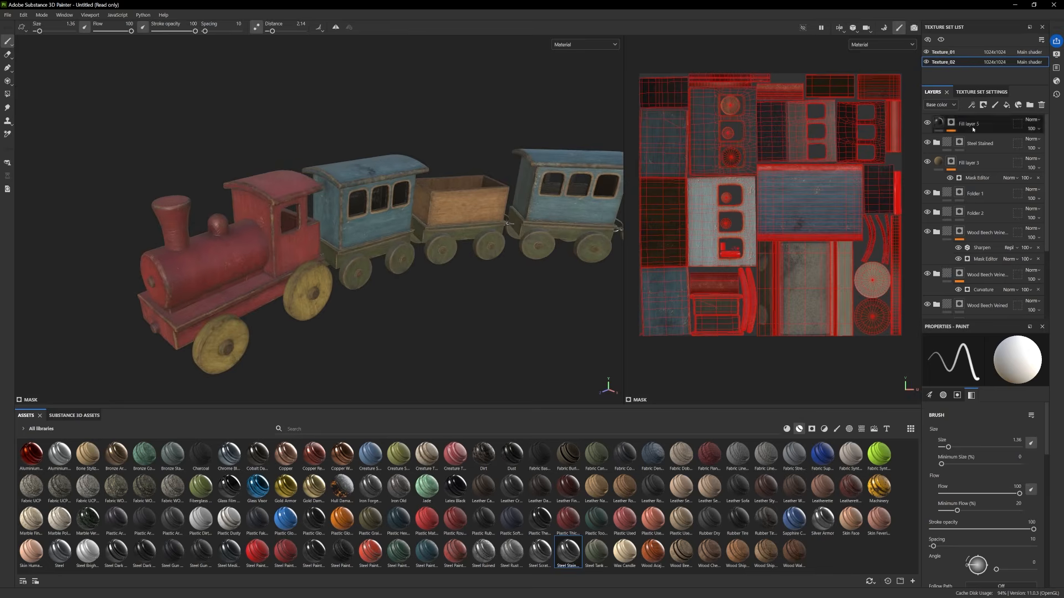
Switch to the Texture_01 texture set and add a fill layer above Fill layer 5
{"action": "left_click", "coordinate": [944, 54]}
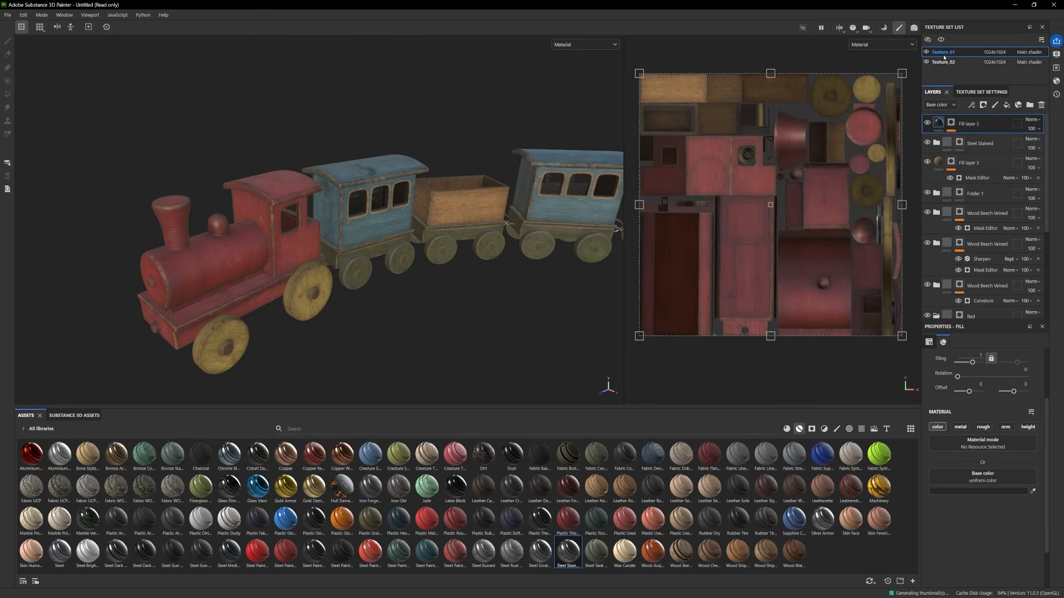
{"action": "left_click_drag", "start_coordinate": [957, 147], "coordinate": [958, 154]}
{"action": "left_click", "coordinate": [1007, 105]}
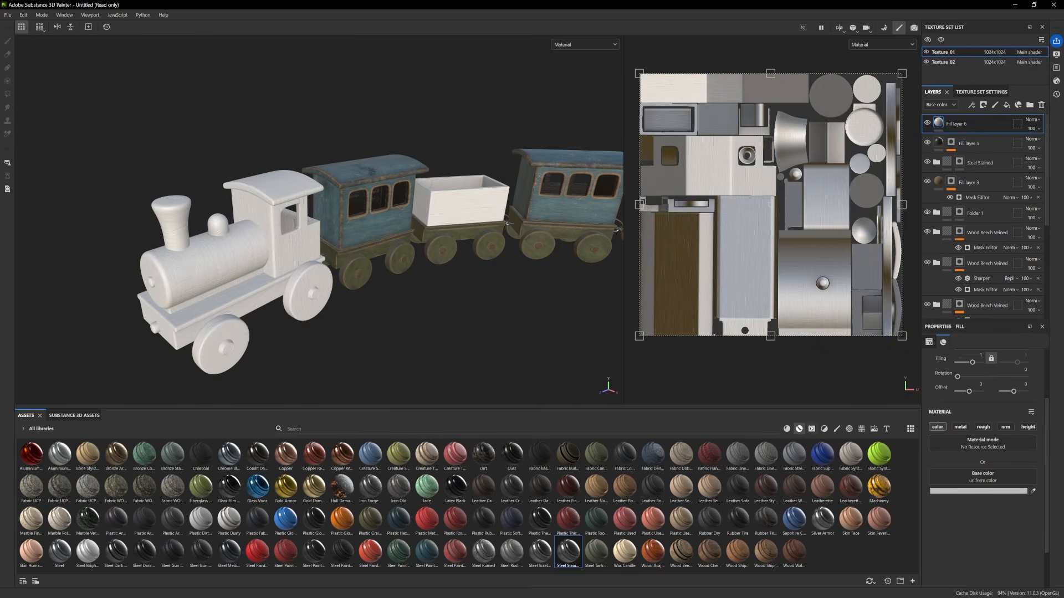
Try the Dirt Dry smart mask on Fill layer 6, replace it with Edges Dusty and compare the layer on and off
{"action": "left_click", "coordinate": [812, 429]}
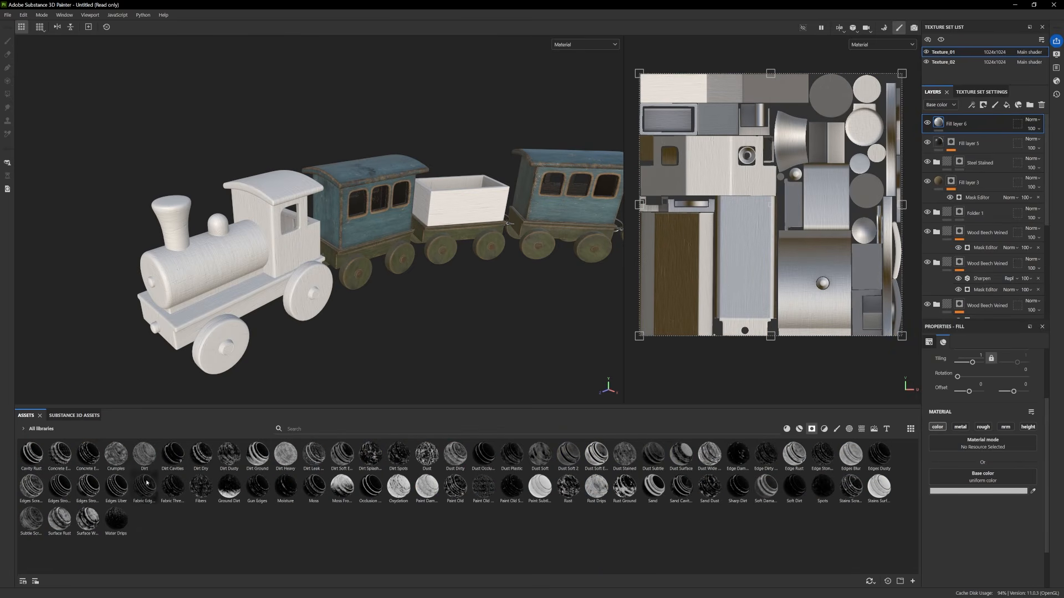
{"action": "mouse_move", "coordinate": [199, 463]}
{"action": "left_mouse_down"}
{"action": "mouse_move", "coordinate": [950, 142]}
{"action": "mouse_move", "coordinate": [942, 133]}
{"action": "left_mouse_up"}
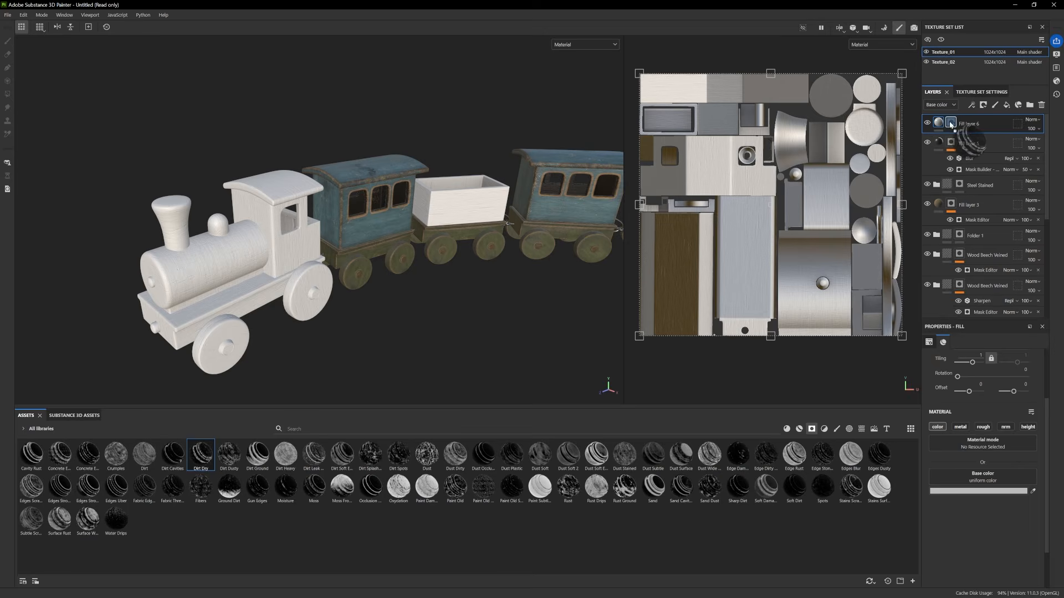
{"action": "key", "text": "ctrl+z"}
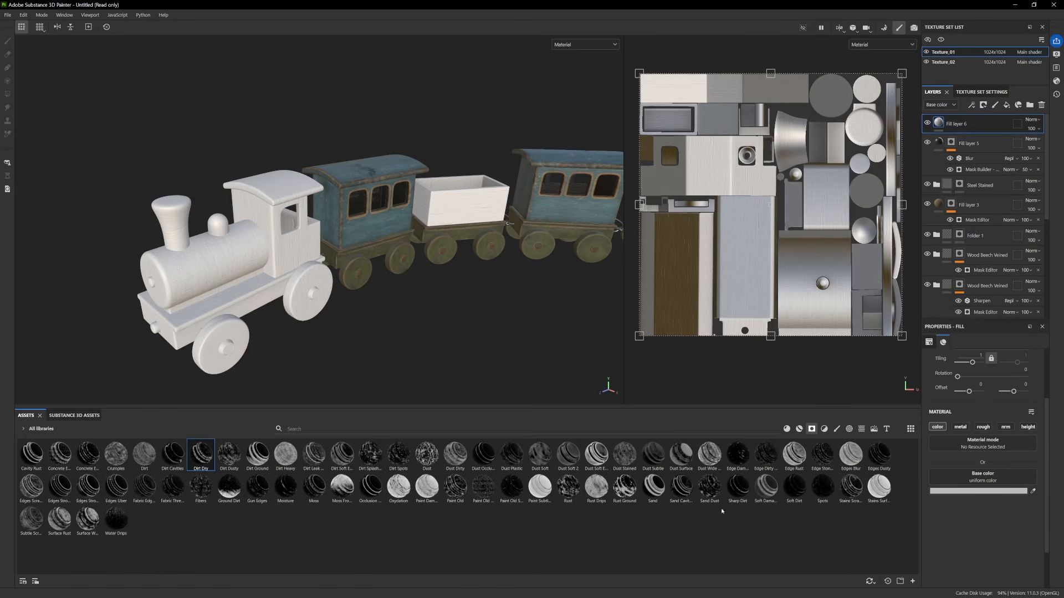
{"action": "left_click_drag", "start_coordinate": [879, 455], "coordinate": [952, 123]}
{"action": "left_click", "coordinate": [928, 123]}
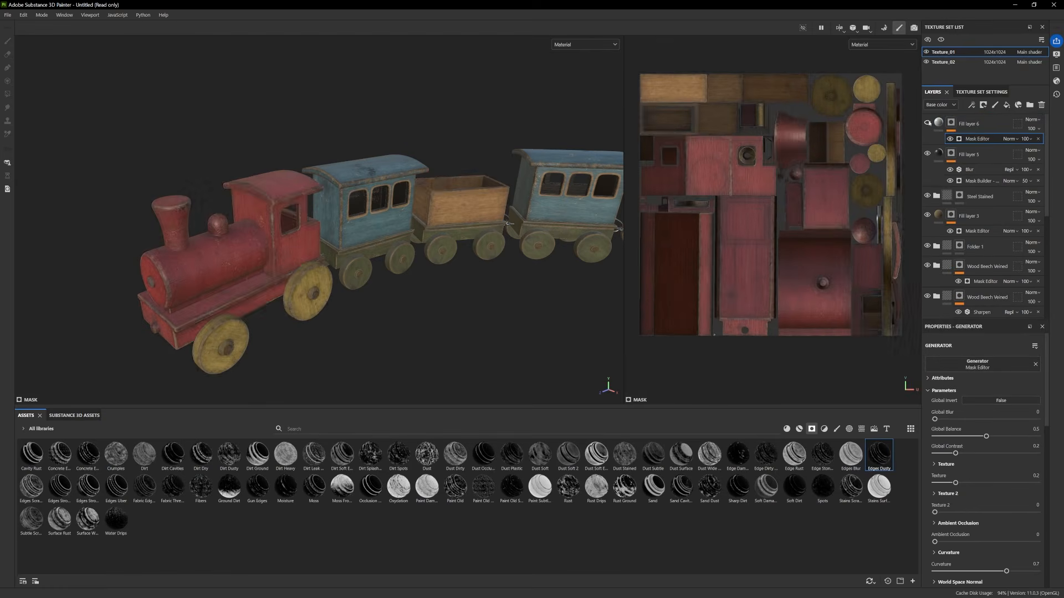
{"action": "left_click", "coordinate": [929, 123]}
{"action": "left_click", "coordinate": [929, 123]}
Set Fill layer 6's base color to the tan 94845C
{"action": "left_click", "coordinate": [939, 125]}
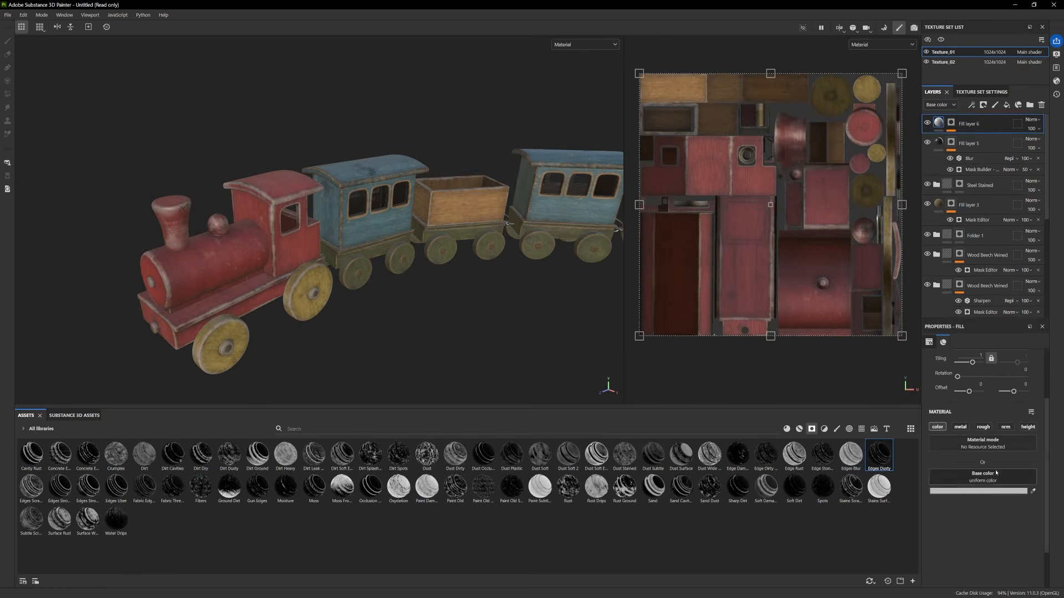
{"action": "left_click", "coordinate": [979, 491]}
{"action": "left_click", "coordinate": [825, 471]}
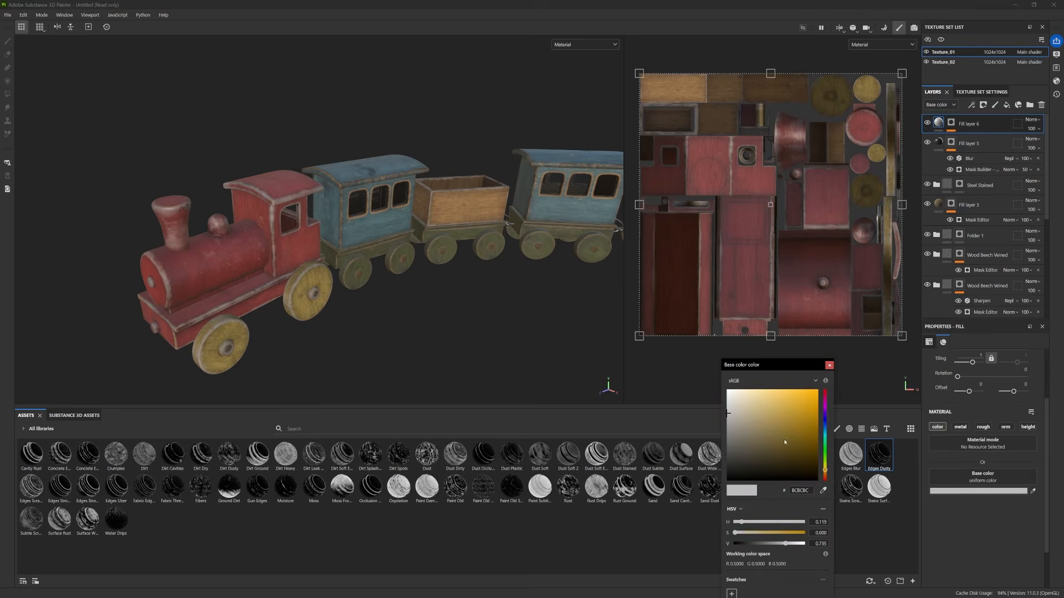
{"action": "mouse_move", "coordinate": [785, 442]}
{"action": "left_mouse_down"}
{"action": "mouse_move", "coordinate": [779, 427]}
{"action": "mouse_move", "coordinate": [744, 428]}
{"action": "mouse_move", "coordinate": [761, 428]}
{"action": "left_mouse_up"}
{"action": "left_click_drag", "start_coordinate": [355, 310], "coordinate": [396, 302], "text": "alt"}
Toggle Fill layer 6 repeatedly to check the tan edge dust on the locomotive and open wagon
{"action": "left_click", "coordinate": [927, 124]}
{"action": "left_click", "coordinate": [928, 124]}
{"action": "left_click", "coordinate": [927, 123]}
{"action": "left_click", "coordinate": [928, 123]}
{"action": "left_click", "coordinate": [927, 124]}
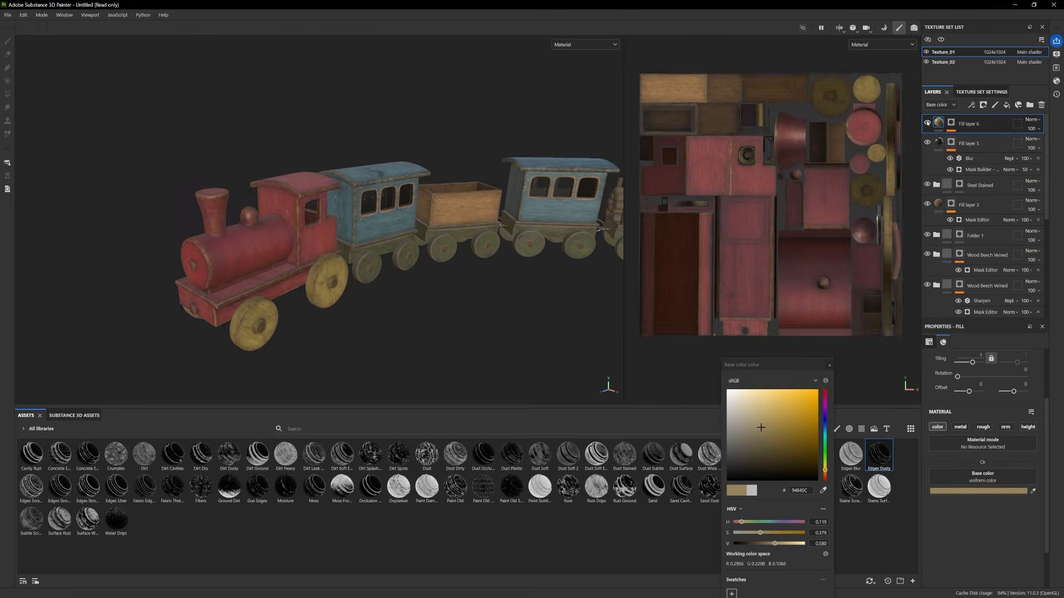
{"action": "left_click", "coordinate": [927, 123]}
{"action": "left_click", "coordinate": [928, 123]}
{"action": "left_click", "coordinate": [927, 123]}
{"action": "left_click", "coordinate": [927, 124]}
{"action": "left_click", "coordinate": [928, 123]}
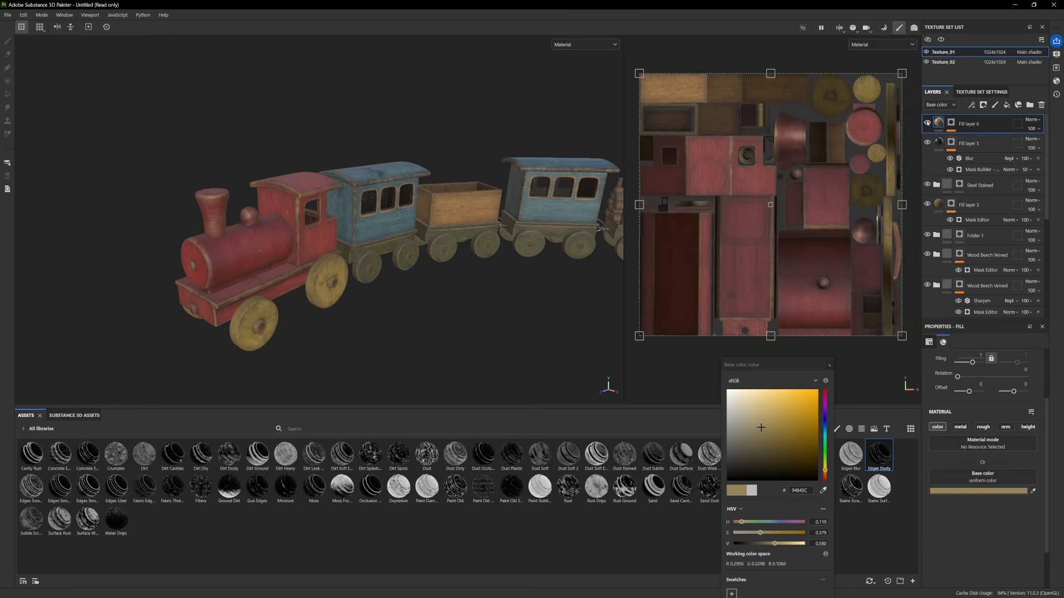
{"action": "left_click", "coordinate": [928, 123]}
{"action": "left_click", "coordinate": [928, 123]}
{"action": "left_click", "coordinate": [927, 124]}
Place Fill layer 6 in a new folder and give the folder a white mask
{"action": "left_click", "coordinate": [1029, 104]}
{"action": "right_click", "coordinate": [945, 125]}
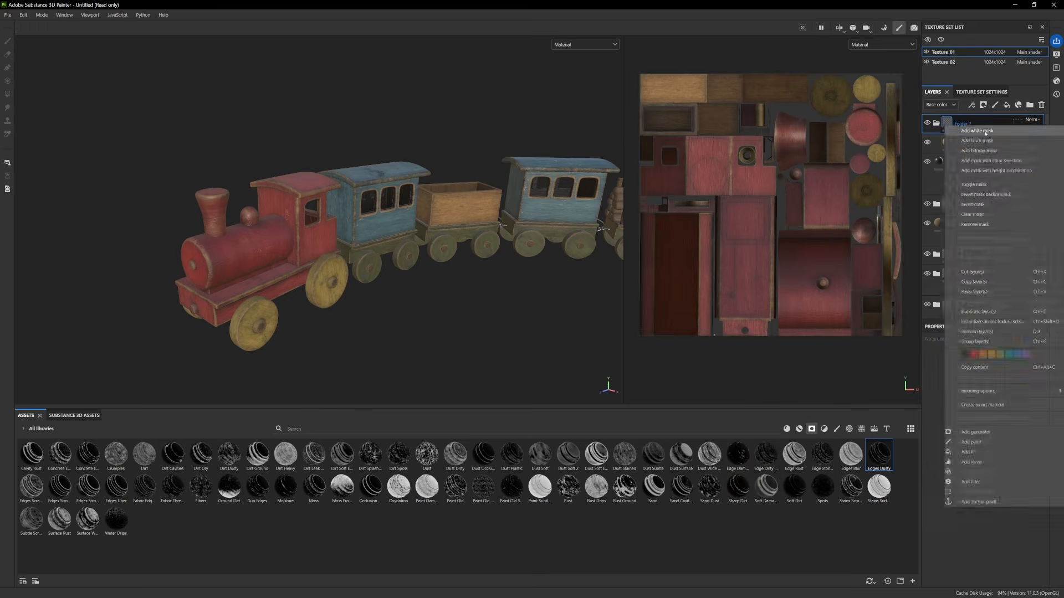
{"action": "left_click", "coordinate": [977, 131]}
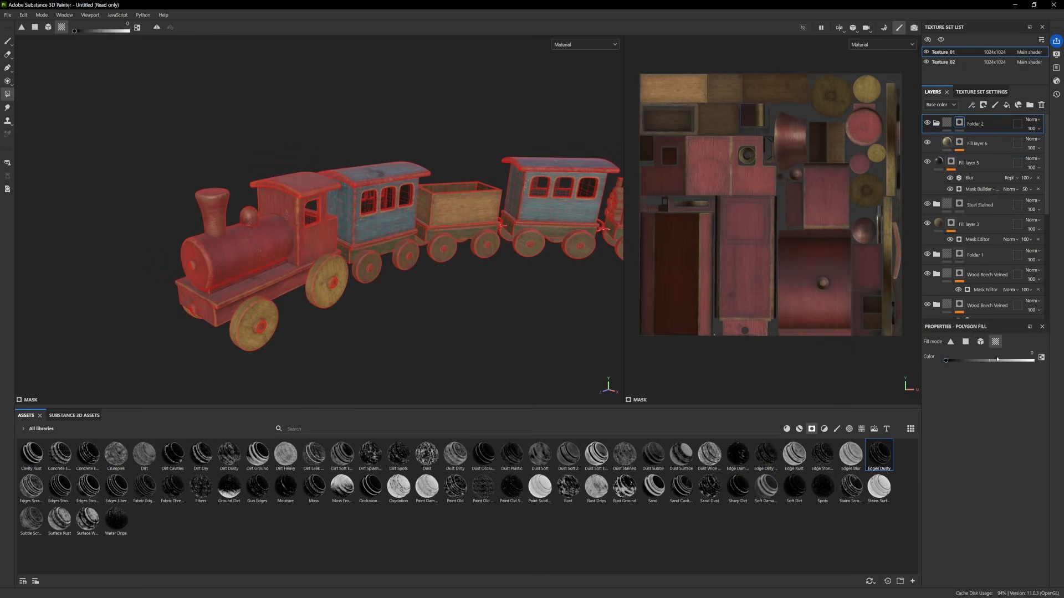
Set Polygon Fill to mesh mode with black for the Folder 2 mask, and return to the Paint tool
{"action": "left_click", "coordinate": [980, 342]}
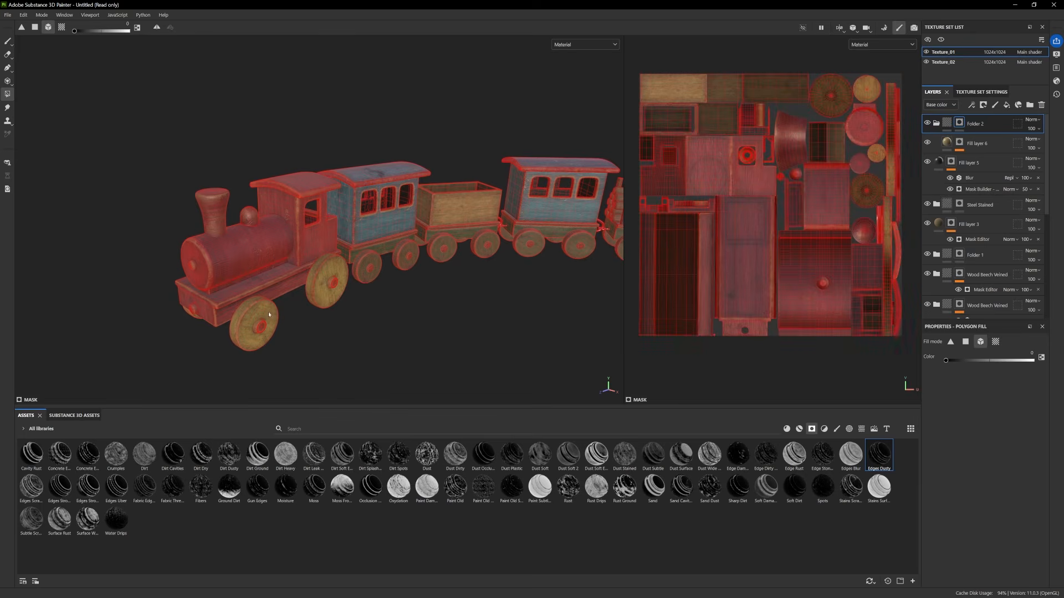
{"action": "left_click_drag", "start_coordinate": [363, 319], "coordinate": [354, 319], "text": "alt"}
{"action": "left_click", "coordinate": [8, 41]}
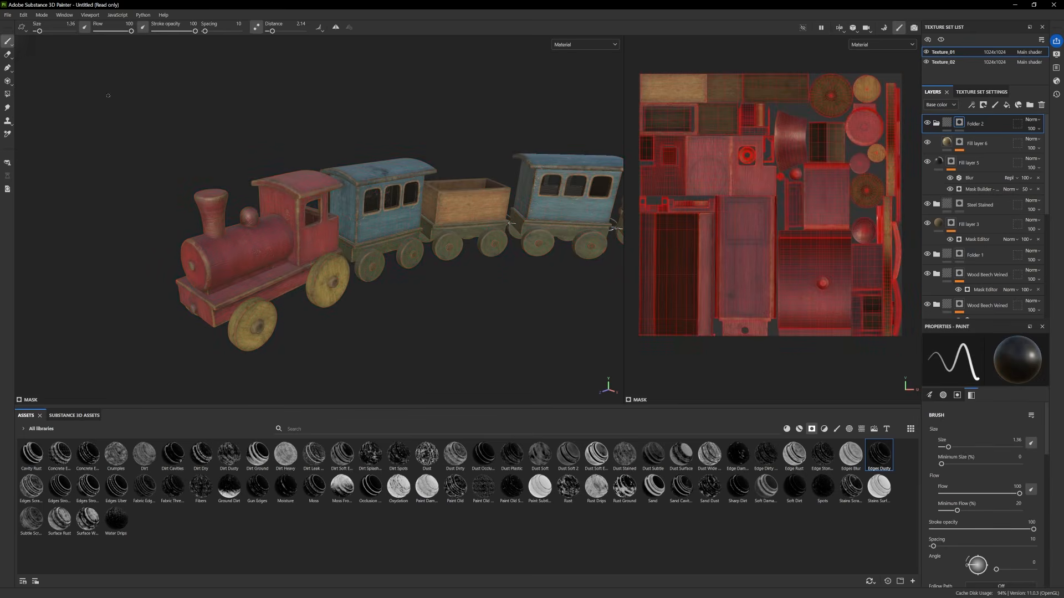
{"action": "left_click", "coordinate": [927, 123]}
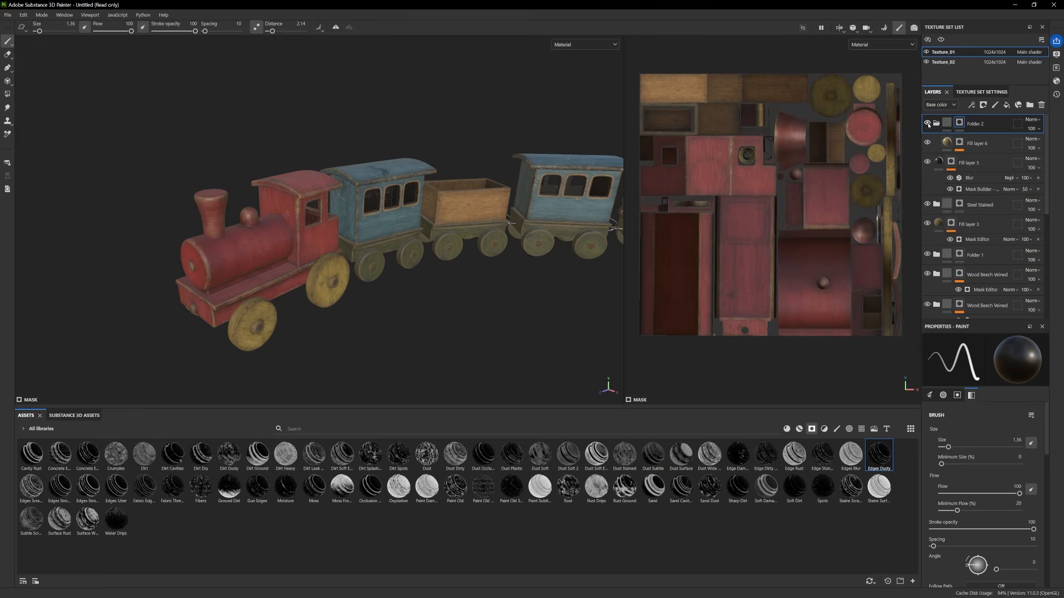
{"action": "left_click", "coordinate": [7, 94]}
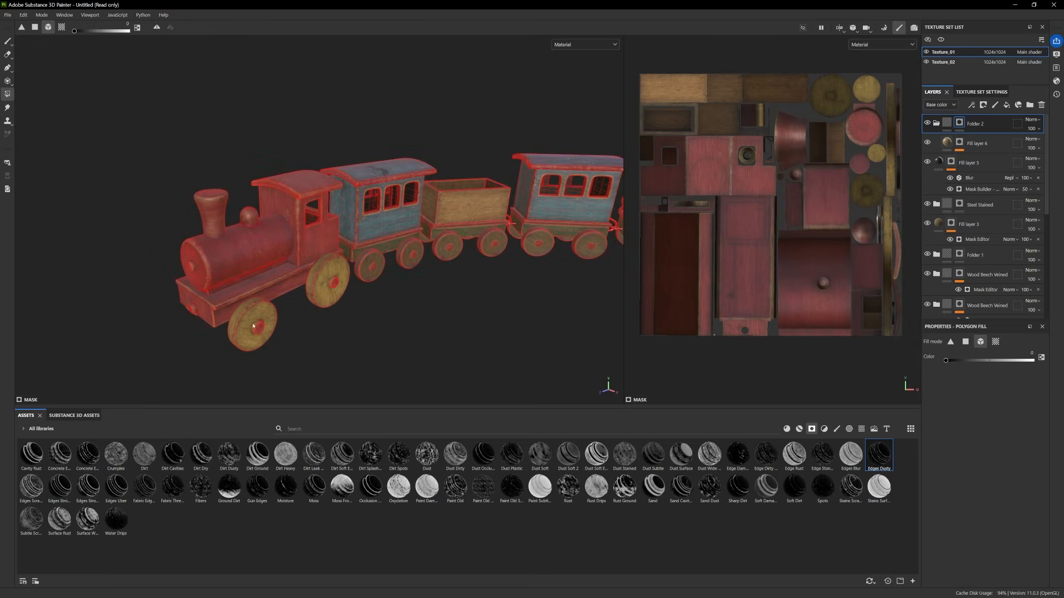
{"action": "key", "text": "1"}
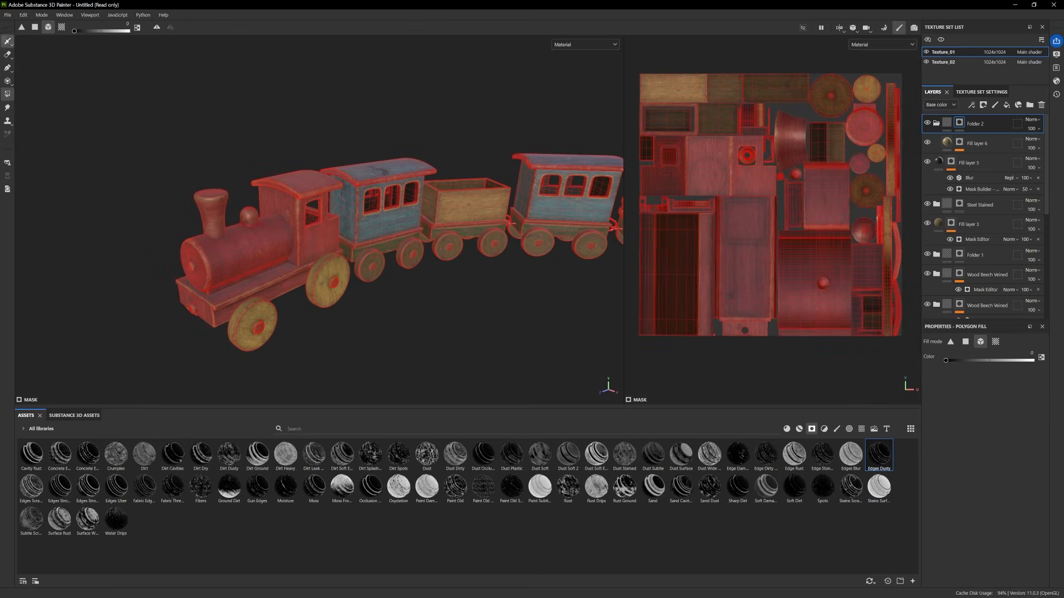
Toggle Folder 2's visibility and view the train from another angle to check the edge dust
{"action": "left_click", "coordinate": [927, 124]}
{"action": "left_click", "coordinate": [927, 124]}
{"action": "left_click", "coordinate": [928, 124]}
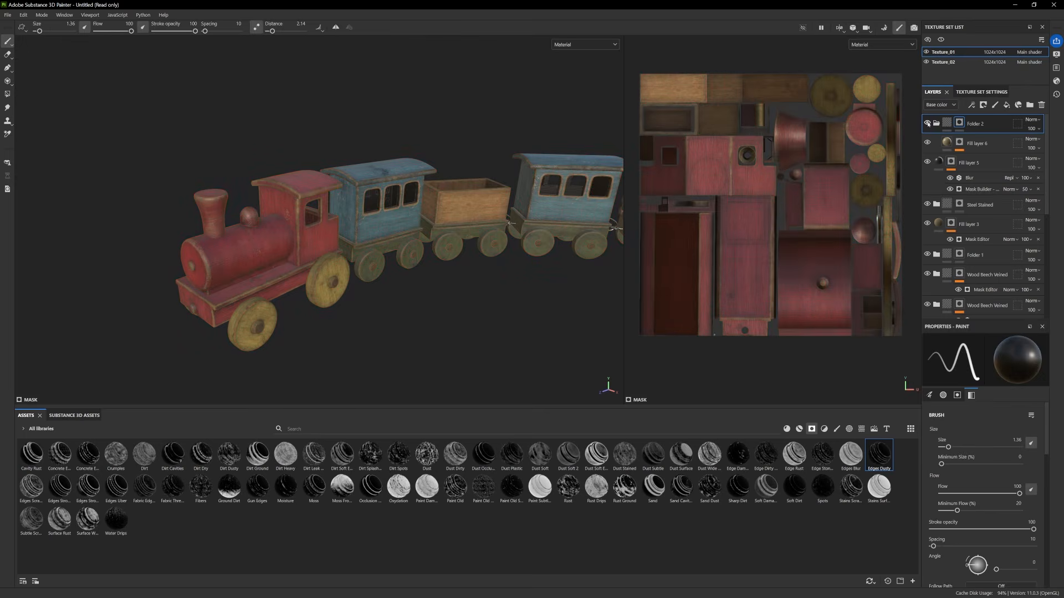
{"action": "right_click_drag", "start_coordinate": [266, 238], "coordinate": [144, 252], "text": "alt"}
{"action": "left_click_drag", "start_coordinate": [346, 292], "coordinate": [358, 296], "text": "alt"}
{"action": "right_click_drag", "start_coordinate": [357, 295], "coordinate": [328, 225], "text": "alt"}
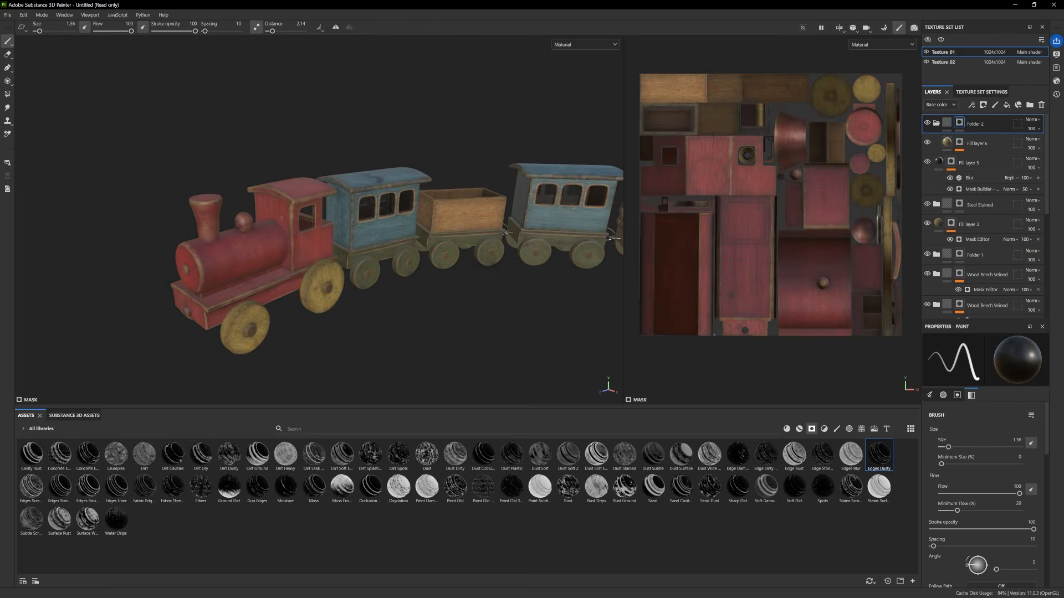
In the Mask Editor on Fill layer 6, set Global Balance to 0.58 and Curvature to 0.57 for the edge dust
{"action": "left_click", "coordinate": [963, 153]}
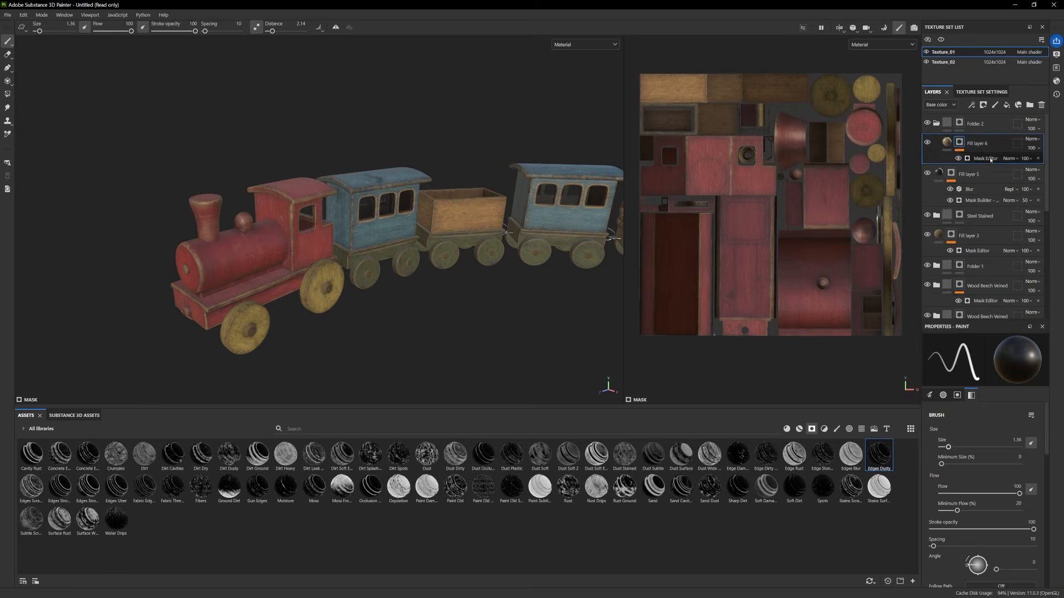
{"action": "left_click", "coordinate": [991, 159]}
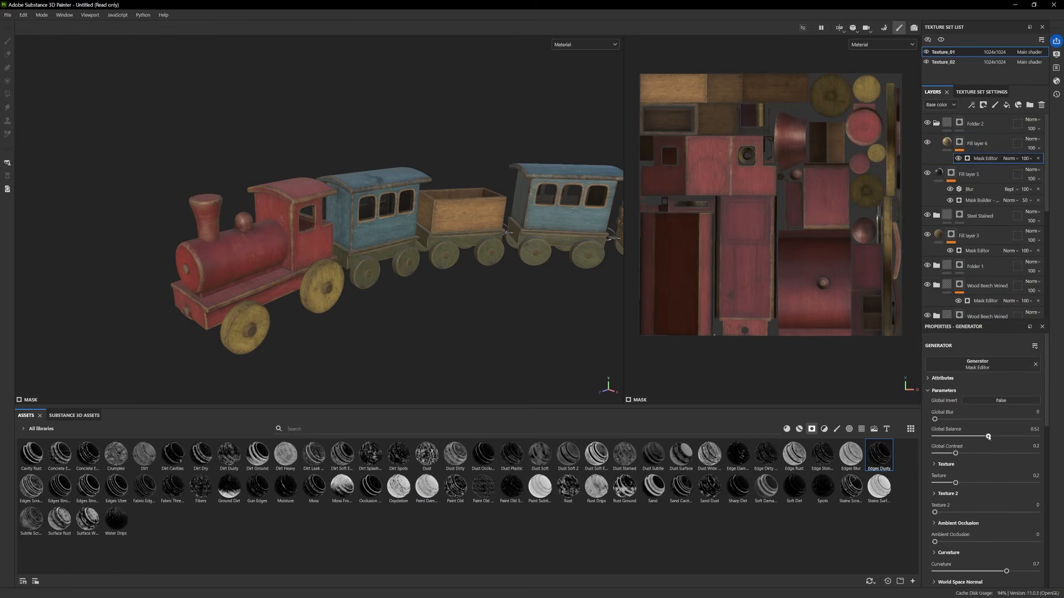
{"action": "mouse_move", "coordinate": [988, 437]}
{"action": "left_mouse_down"}
{"action": "mouse_move", "coordinate": [1004, 437]}
{"action": "mouse_move", "coordinate": [985, 437]}
{"action": "left_mouse_up"}
{"action": "scroll", "coordinate": [970, 529], "scroll_direction": "down", "scroll_amount": 1}
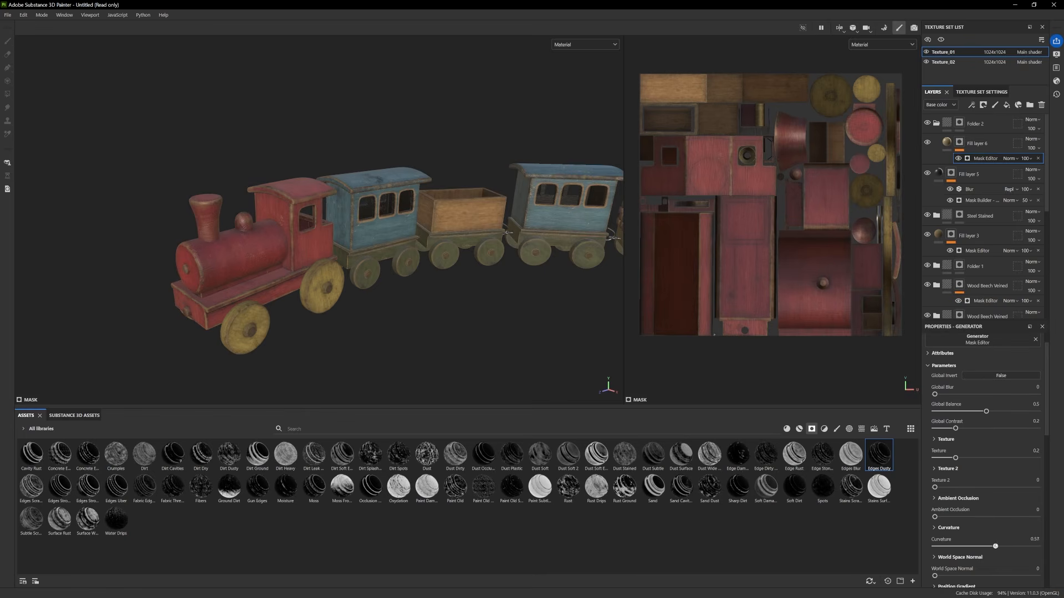
{"action": "mouse_move", "coordinate": [974, 517]}
{"action": "left_mouse_down"}
{"action": "mouse_move", "coordinate": [1036, 517]}
{"action": "mouse_move", "coordinate": [967, 518]}
{"action": "left_mouse_up"}
{"action": "right_click_drag", "start_coordinate": [476, 347], "coordinate": [373, 330], "text": "alt"}
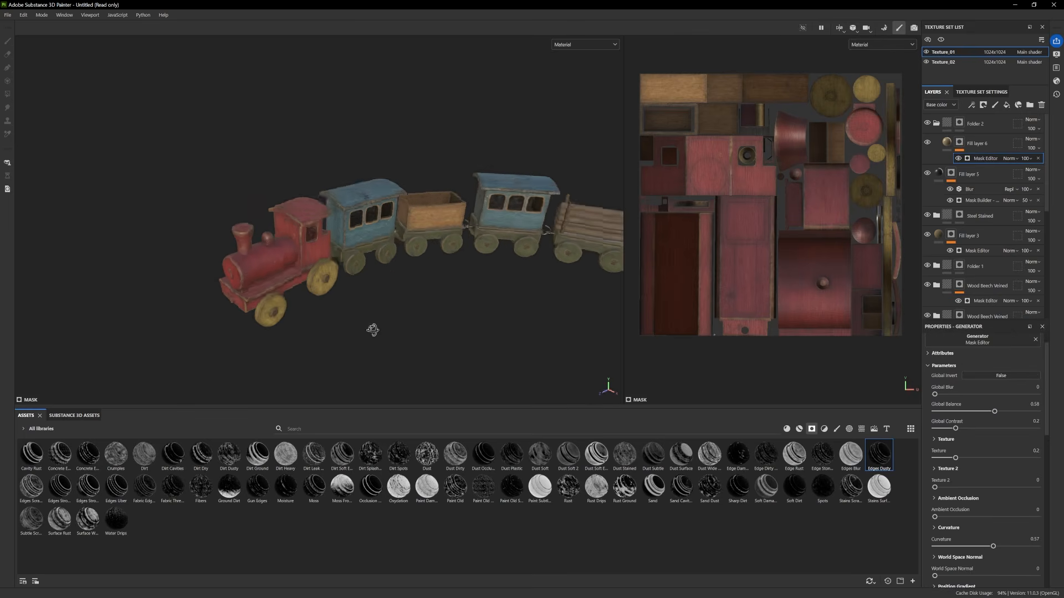
{"action": "left_click_drag", "start_coordinate": [373, 330], "coordinate": [368, 305], "text": "alt"}
{"action": "right_click_drag", "start_coordinate": [368, 305], "coordinate": [444, 328], "text": "alt"}
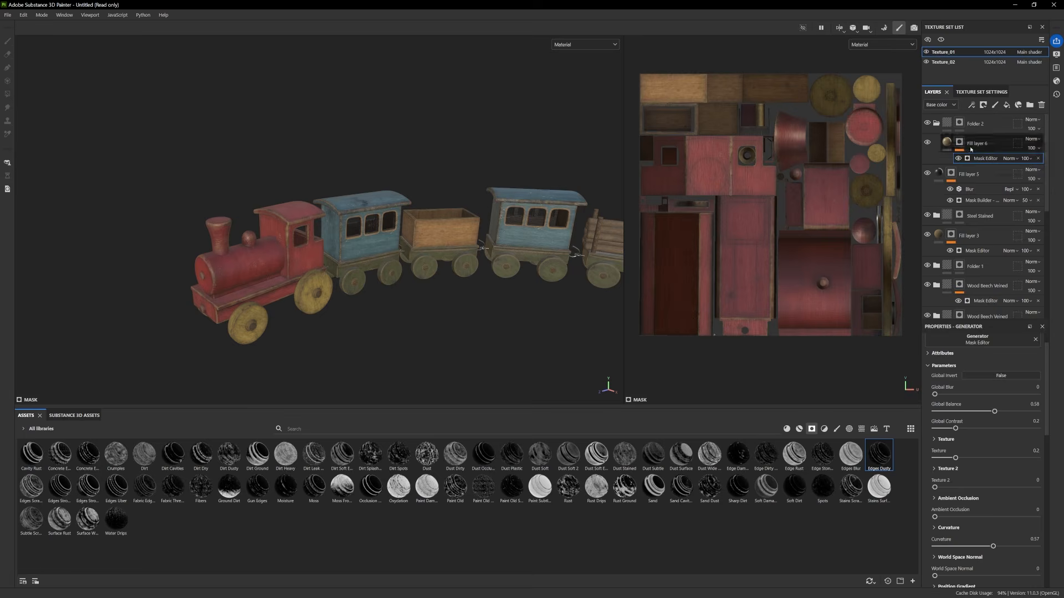
Copy Folder 2 with its Fill layer 6 from Texture_01 to the top of Texture_02's layer stack
{"action": "left_click", "coordinate": [977, 124]}
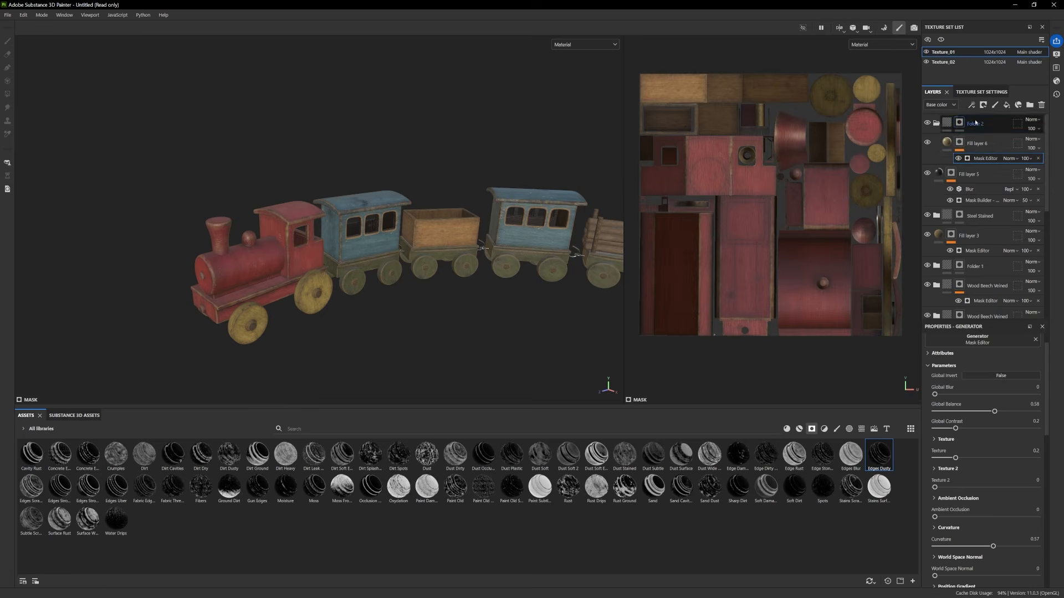
{"action": "left_click", "coordinate": [953, 63]}
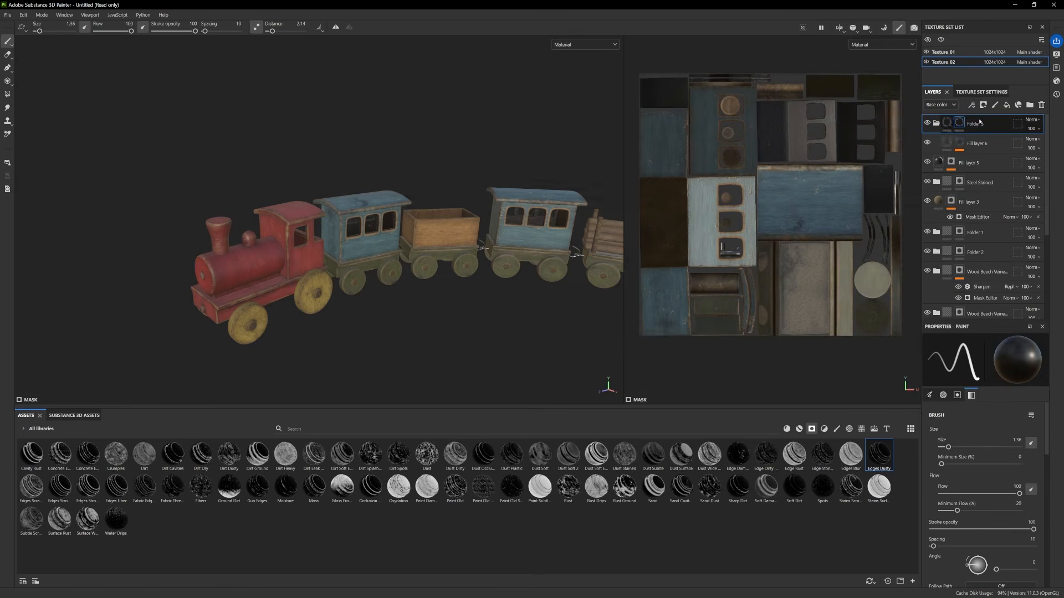
{"action": "mouse_move", "coordinate": [388, 262]}
{"action": "left_mouse_down", "text": "alt"}
{"action": "mouse_move", "coordinate": [337, 263]}
{"action": "mouse_move", "coordinate": [451, 283]}
{"action": "mouse_move", "coordinate": [466, 297]}
{"action": "left_mouse_up", "text": "alt"}
{"action": "middle_click_drag", "start_coordinate": [466, 296], "coordinate": [493, 290], "text": "alt"}
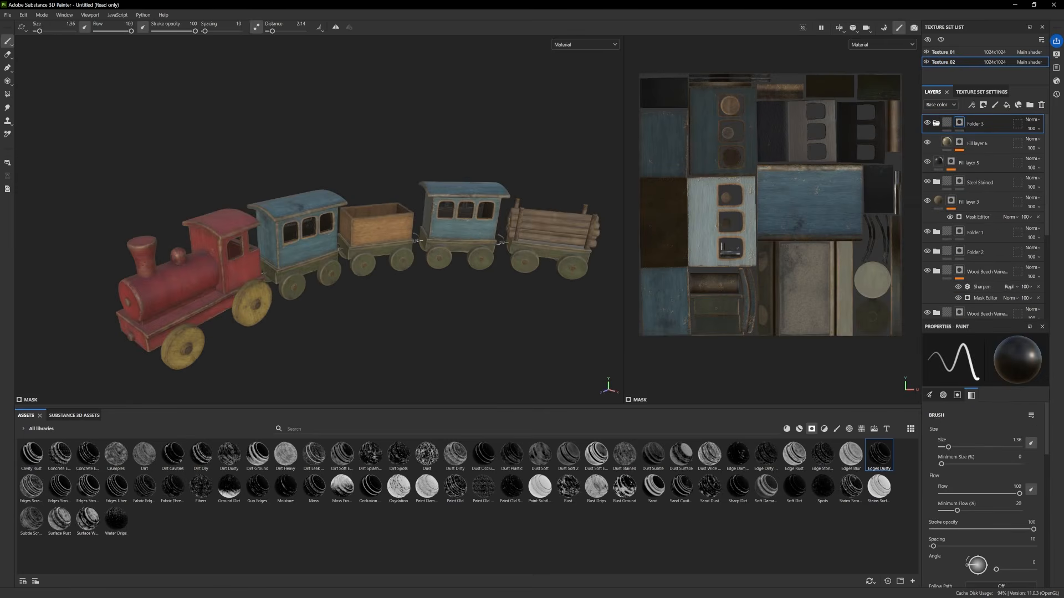
Toggle Folder 3's visibility repeatedly to compare the wagons with and without the tan edge dust
{"action": "left_click", "coordinate": [928, 124]}
{"action": "left_click", "coordinate": [928, 124]}
{"action": "left_click", "coordinate": [927, 124]}
{"action": "left_click", "coordinate": [927, 124]}
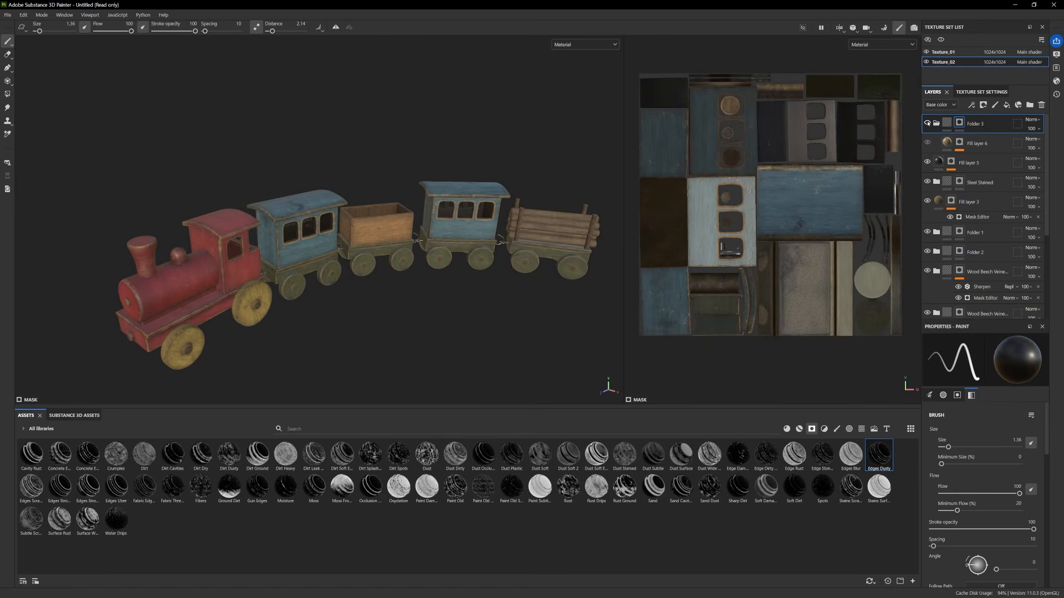
{"action": "left_click", "coordinate": [927, 123]}
{"action": "left_click", "coordinate": [927, 124]}
{"action": "left_click", "coordinate": [927, 124]}
{"action": "mouse_move", "coordinate": [388, 279]}
{"action": "left_mouse_down", "text": "alt"}
{"action": "mouse_move", "coordinate": [407, 272]}
{"action": "mouse_move", "coordinate": [382, 289]}
{"action": "left_mouse_up", "text": "alt"}
{"action": "right_click_drag", "start_coordinate": [382, 289], "coordinate": [413, 284], "text": "alt"}
{"action": "left_click", "coordinate": [929, 123]}
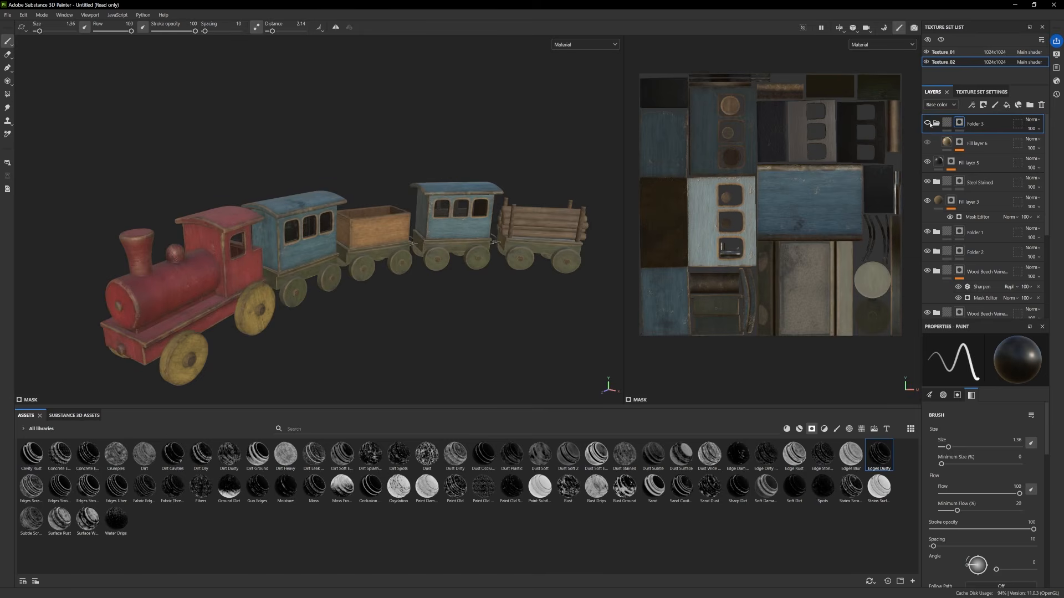
{"action": "left_click", "coordinate": [930, 123]}
{"action": "left_click", "coordinate": [929, 124]}
{"action": "left_click", "coordinate": [930, 124]}
{"action": "left_click", "coordinate": [929, 124]}
{"action": "left_click", "coordinate": [929, 125]}
{"action": "left_click", "coordinate": [959, 125]}
{"action": "key", "text": "4"}
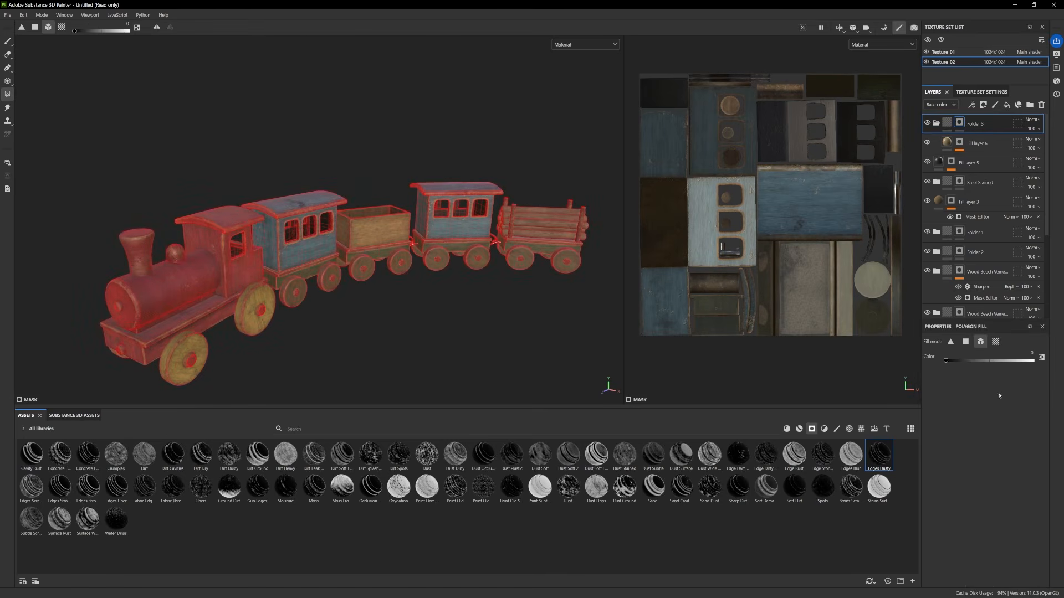
{"action": "left_click", "coordinate": [8, 42]}
Inspect the edge dust and wood grain on the wagons and locomotive from several angles, up close and from afar
{"action": "left_click", "coordinate": [928, 123]}
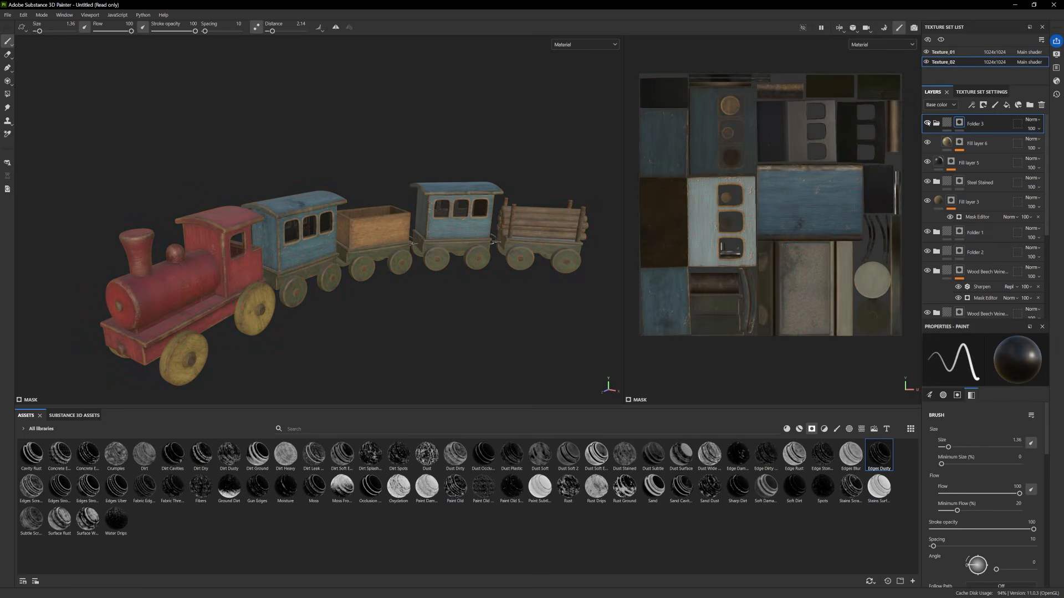
{"action": "right_click_drag", "start_coordinate": [360, 306], "coordinate": [391, 328], "text": "alt"}
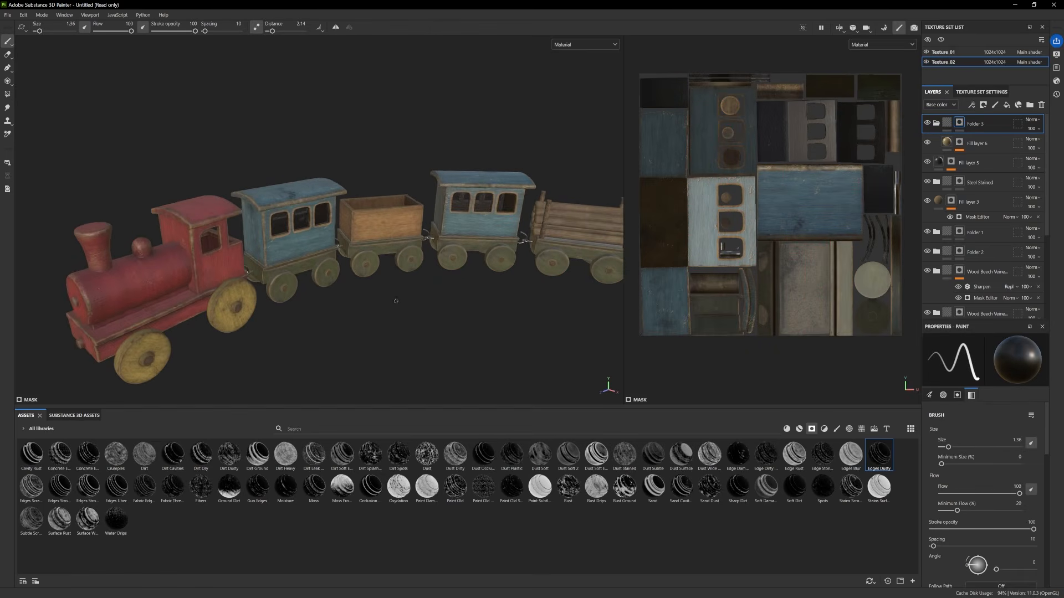
{"action": "left_click_drag", "start_coordinate": [311, 260], "coordinate": [311, 286], "text": "alt"}
{"action": "right_click_drag", "start_coordinate": [332, 297], "coordinate": [310, 285], "text": "alt"}
{"action": "left_click_drag", "start_coordinate": [327, 294], "coordinate": [369, 307], "text": "alt"}
{"action": "middle_click_drag", "start_coordinate": [369, 307], "coordinate": [365, 300], "text": "alt"}
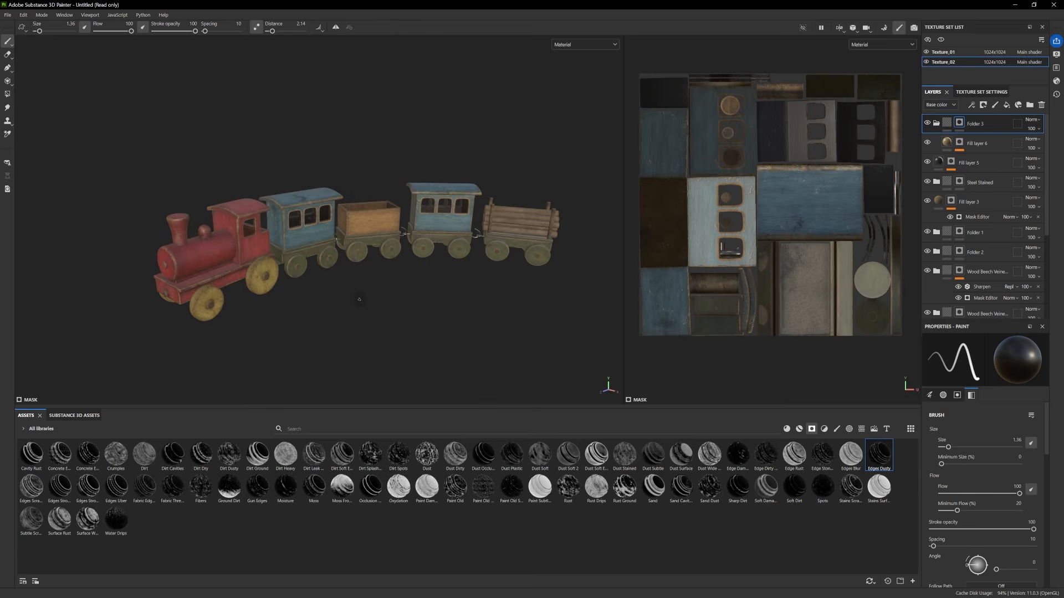
{"action": "left_click_drag", "start_coordinate": [359, 299], "coordinate": [311, 295], "text": "alt"}
{"action": "middle_click_drag", "start_coordinate": [311, 295], "coordinate": [438, 318], "text": "alt"}
{"action": "right_click_drag", "start_coordinate": [438, 318], "coordinate": [450, 322], "text": "alt"}
{"action": "left_click_drag", "start_coordinate": [448, 321], "coordinate": [383, 294], "text": "alt"}
{"action": "middle_click_drag", "start_coordinate": [316, 284], "coordinate": [467, 282], "text": "alt"}
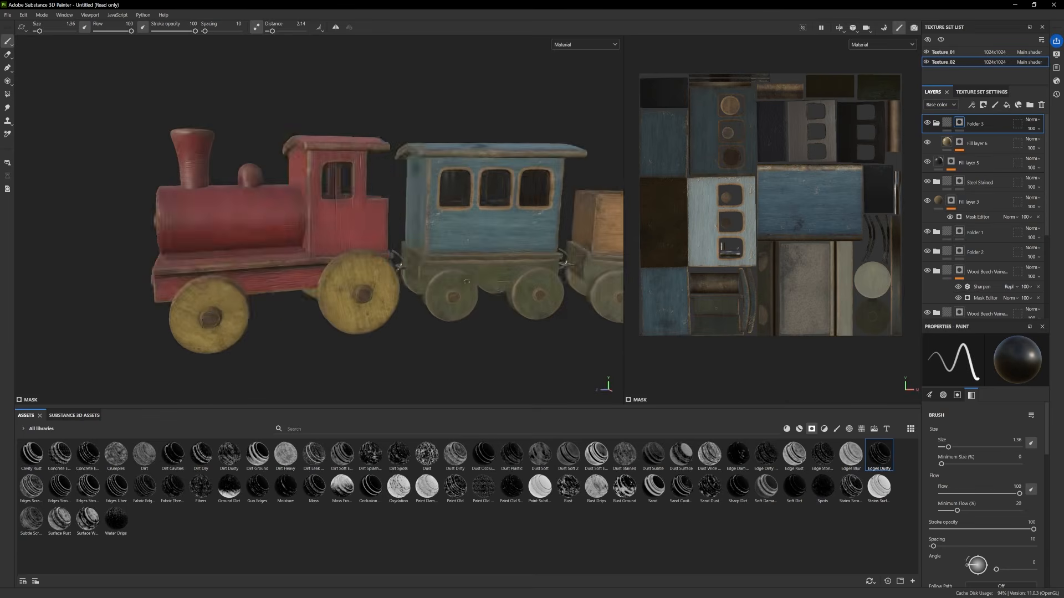
{"action": "left_click_drag", "start_coordinate": [467, 281], "coordinate": [379, 297], "text": "alt"}
{"action": "right_click_drag", "start_coordinate": [379, 297], "coordinate": [405, 308], "text": "alt"}
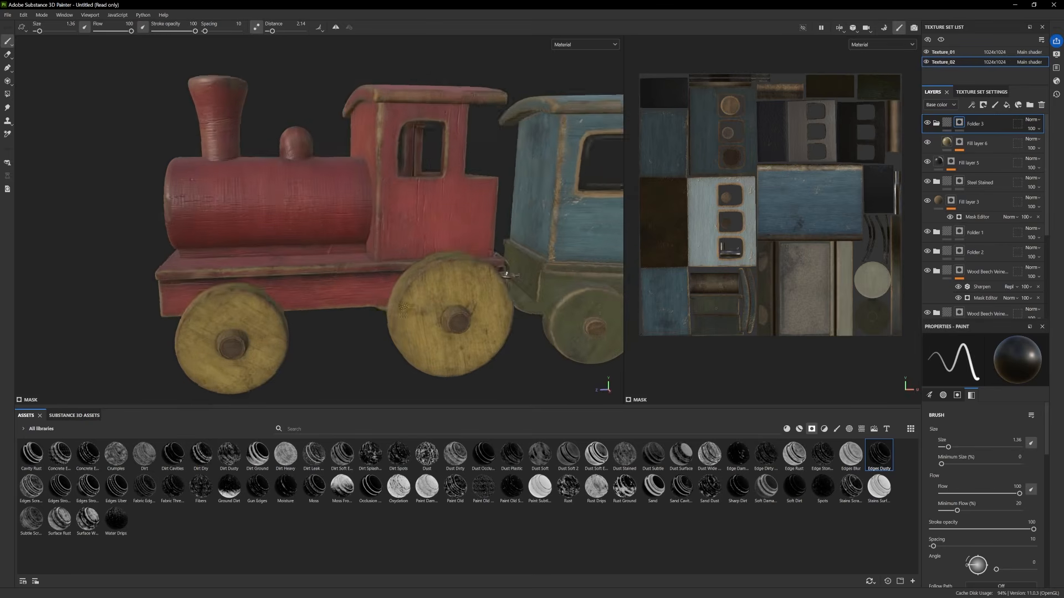
{"action": "left_click_drag", "start_coordinate": [407, 308], "coordinate": [388, 322], "text": "alt"}
{"action": "right_click_drag", "start_coordinate": [388, 321], "coordinate": [305, 281], "text": "alt"}
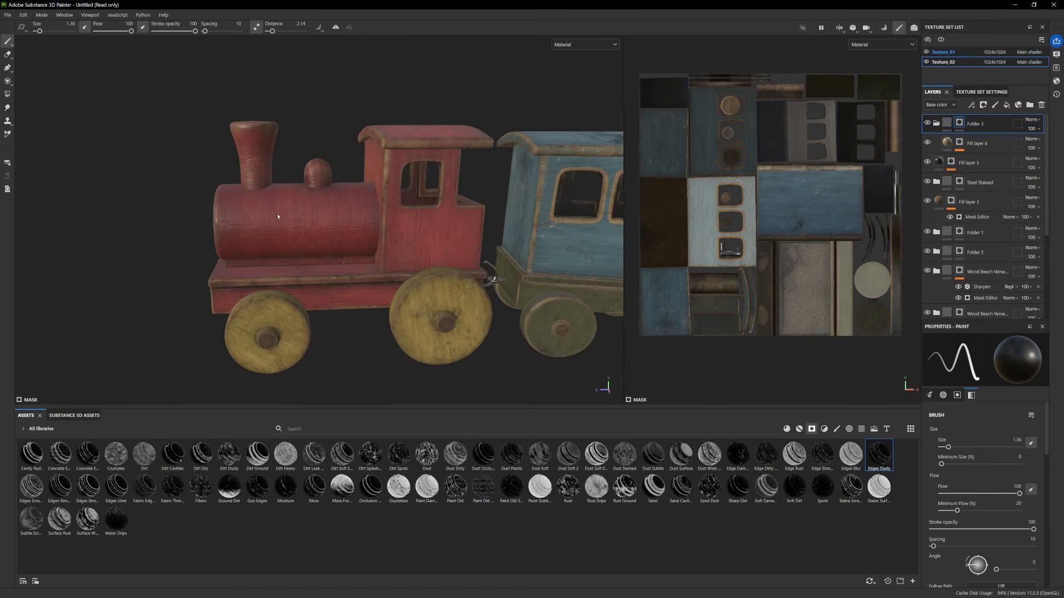
In Texture_01's Red folder, check which parts the Vertical and Vertical 1 folders cover, and expand Vertical 1
{"action": "left_click", "coordinate": [943, 52]}
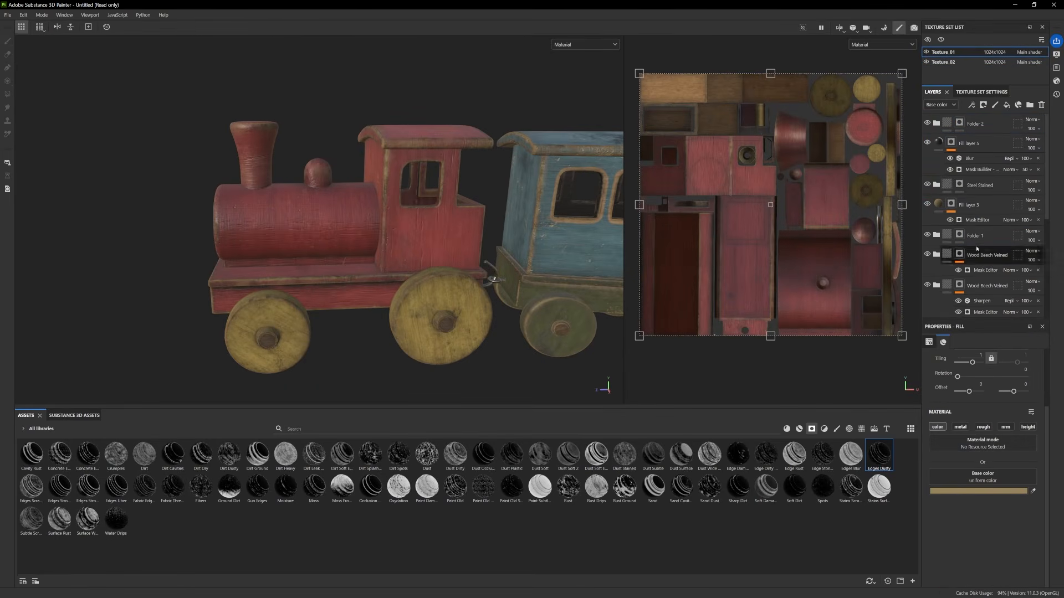
{"action": "scroll", "coordinate": [975, 245], "scroll_direction": "down", "scroll_amount": 6}
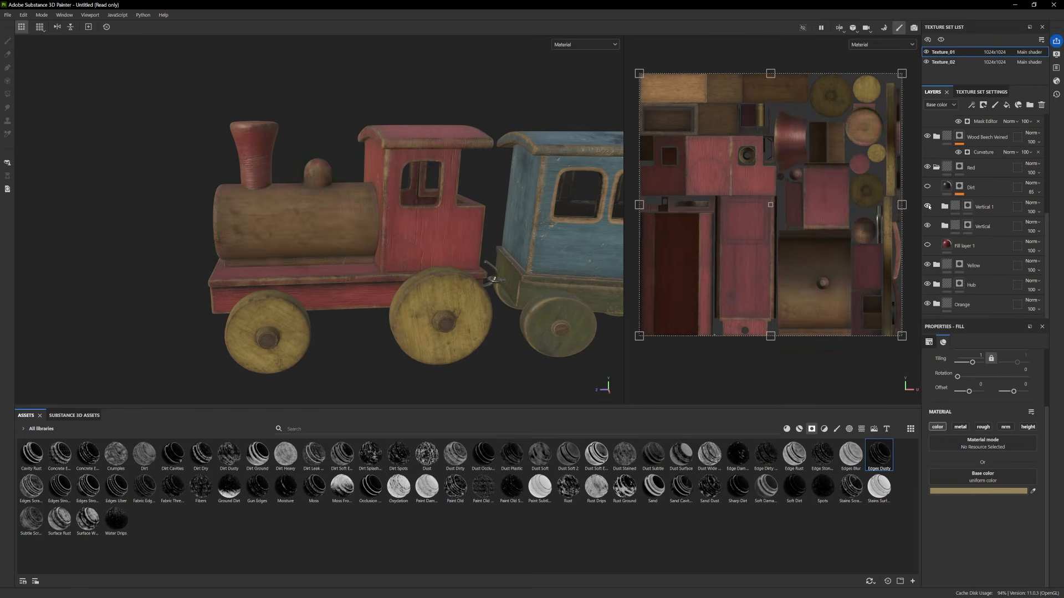
{"action": "left_click", "coordinate": [927, 226]}
{"action": "left_click", "coordinate": [927, 226]}
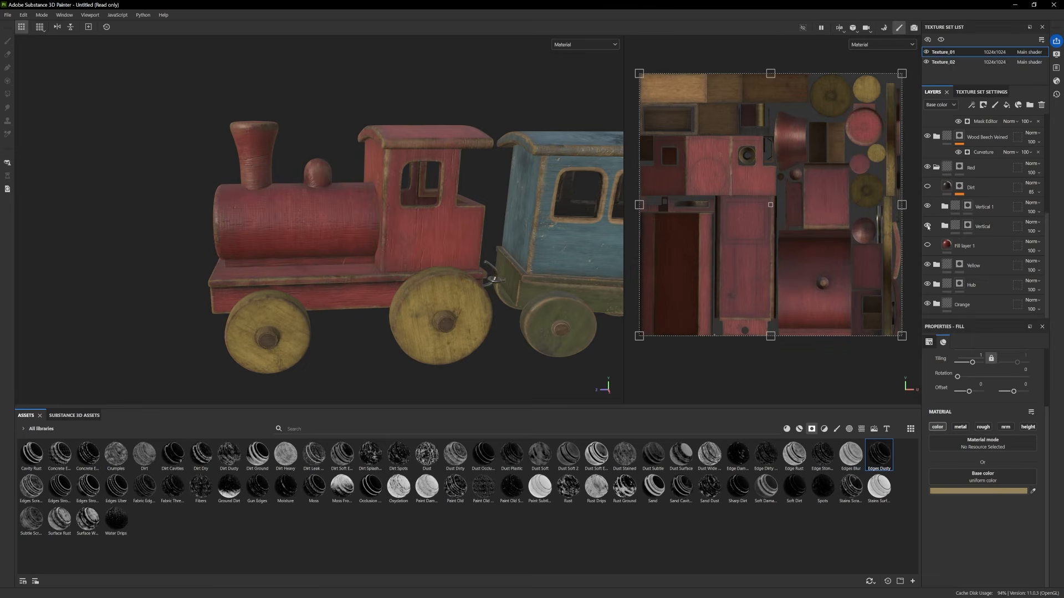
{"action": "left_click", "coordinate": [928, 207]}
{"action": "left_click", "coordinate": [928, 206]}
{"action": "left_click", "coordinate": [945, 207]}
{"action": "scroll", "coordinate": [989, 245], "scroll_direction": "down", "scroll_amount": 1}
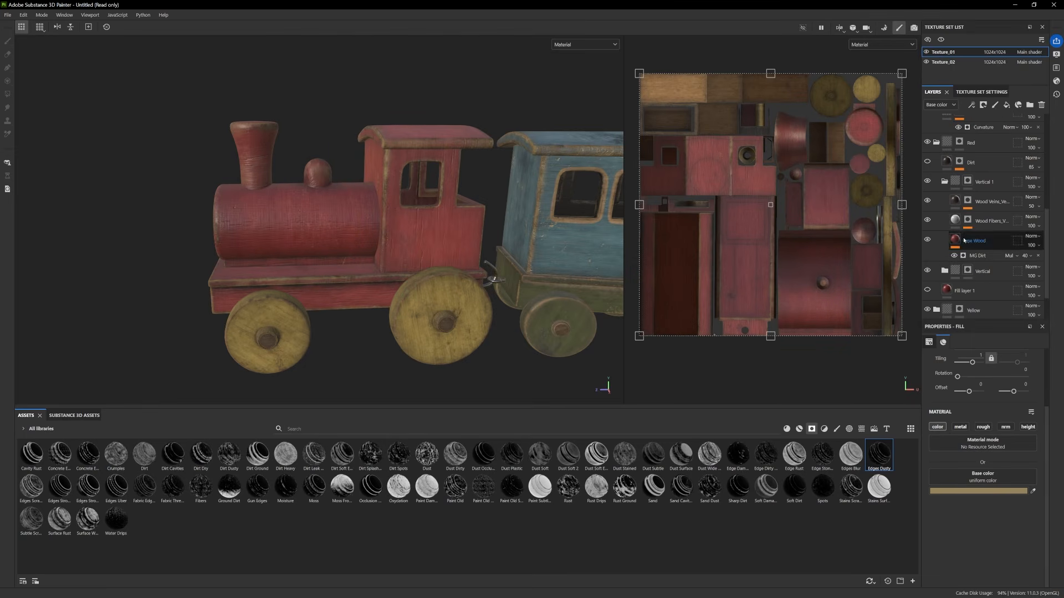
Set Vertical 1's Base Wood color to a slightly softer red with saturation 0.584 and value 0.594, and toggle the layer to check it
{"action": "left_click", "coordinate": [989, 241]}
{"action": "left_click", "coordinate": [974, 507]}
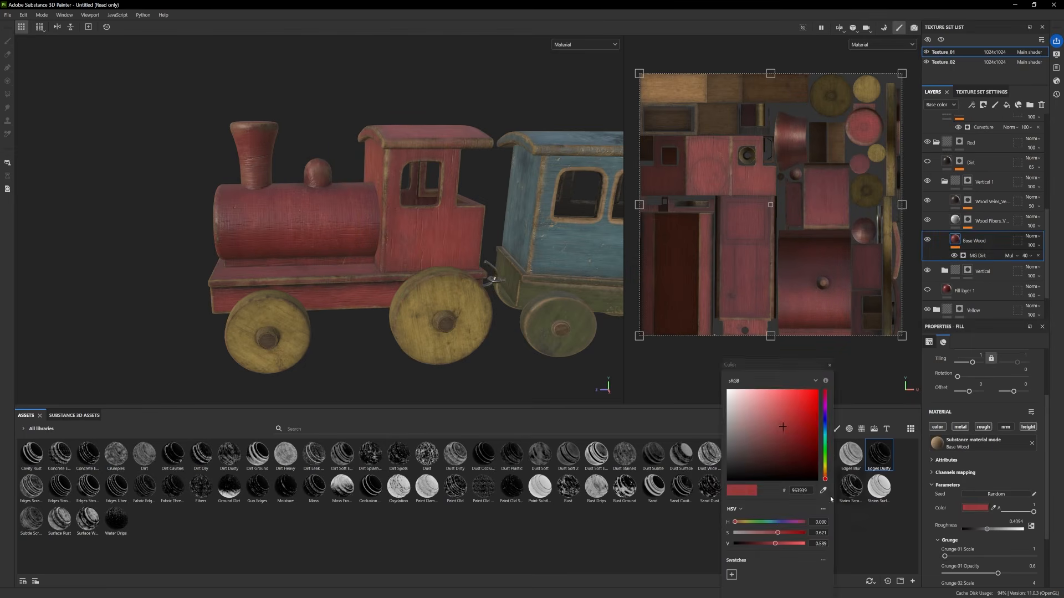
{"action": "left_click", "coordinate": [780, 425]}
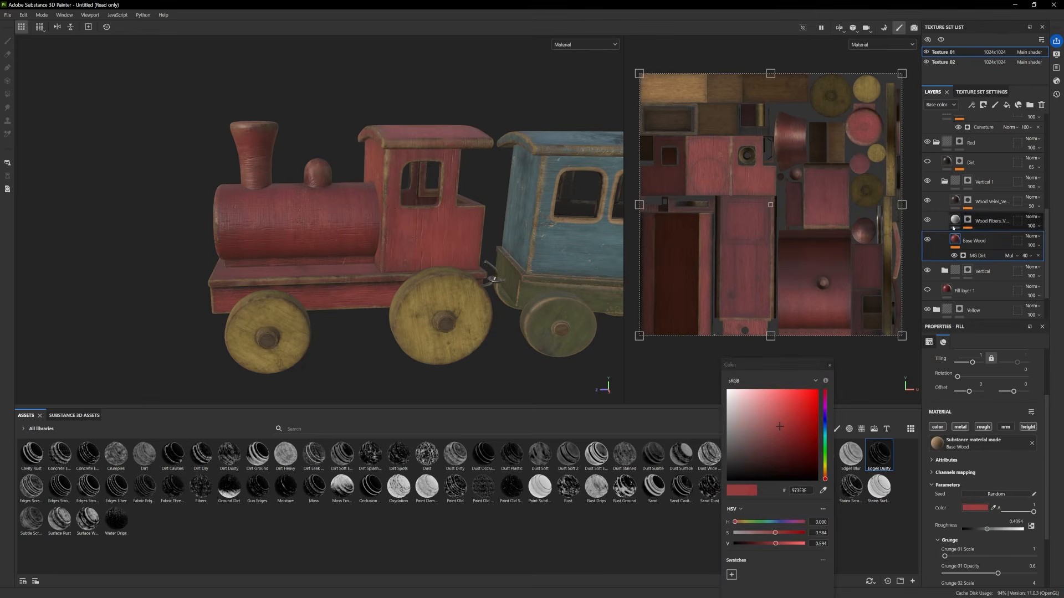
{"action": "scroll", "coordinate": [957, 527], "scroll_direction": "down", "scroll_amount": 3}
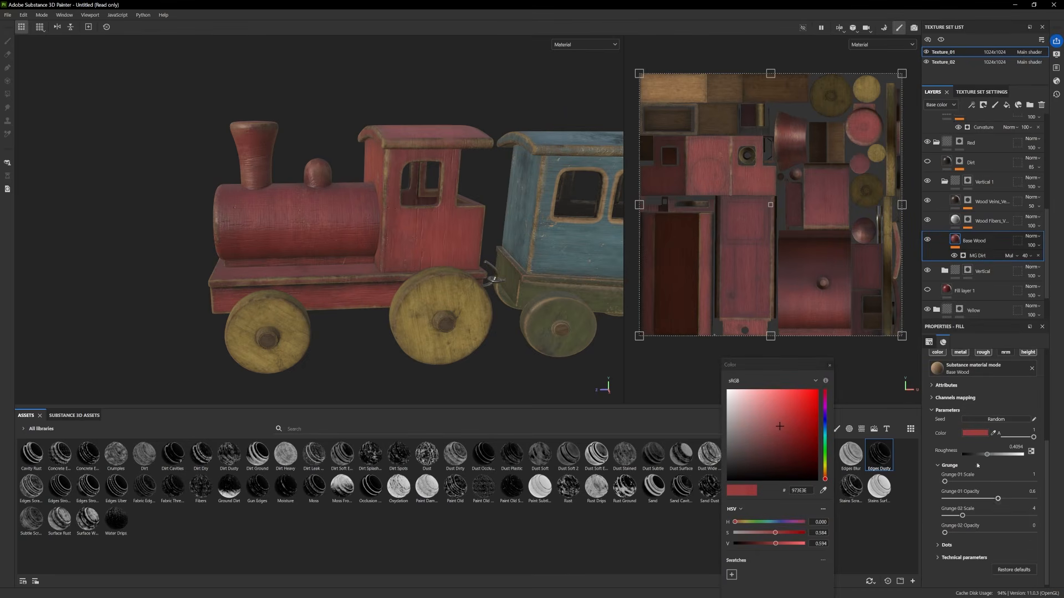
{"action": "left_click", "coordinate": [927, 239]}
{"action": "left_click", "coordinate": [927, 240]}
Set the UV rotation of Vertical 1's Base Wood layer to 90
{"action": "scroll", "coordinate": [970, 419], "scroll_direction": "up", "scroll_amount": 3}
{"action": "left_click", "coordinate": [1025, 419]}
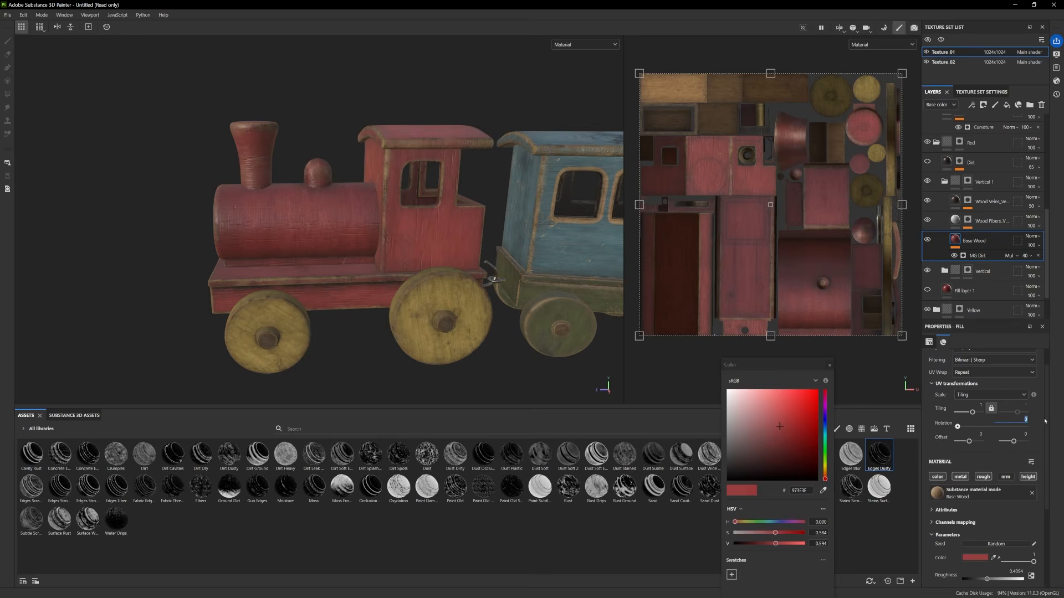
{"action": "left_click_drag", "start_coordinate": [437, 279], "coordinate": [469, 283], "text": "alt"}
{"action": "scroll", "coordinate": [333, 280], "scroll_direction": "down", "scroll_amount": 4}
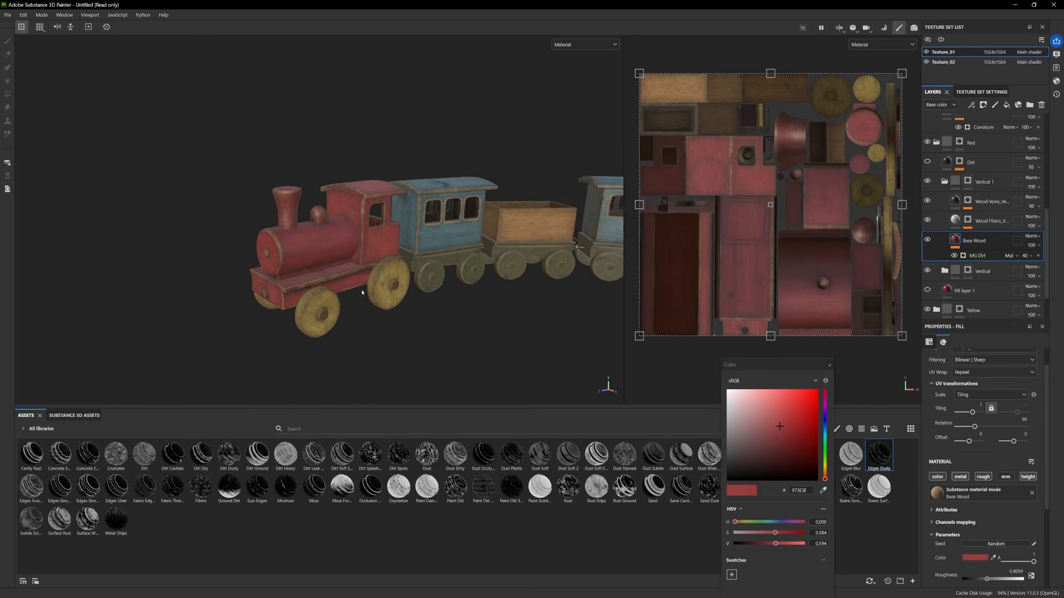
Examine the rotated red wood on the locomotive's boiler from the front and side at different distances
{"action": "left_click_drag", "start_coordinate": [407, 302], "coordinate": [398, 282], "text": "alt"}
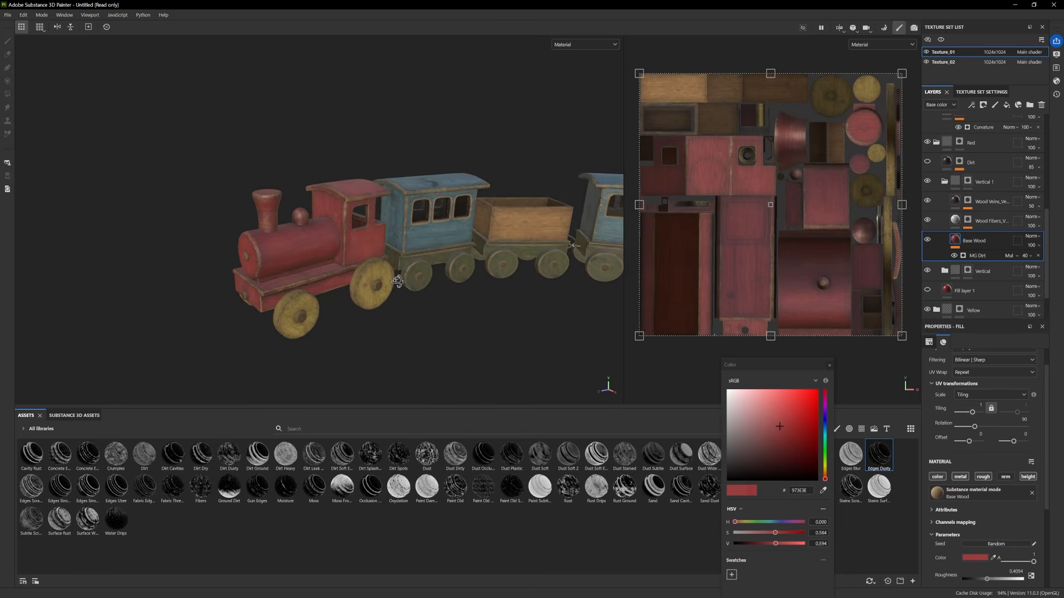
{"action": "middle_click_drag", "start_coordinate": [419, 293], "coordinate": [325, 280], "text": "alt"}
{"action": "left_click_drag", "start_coordinate": [325, 279], "coordinate": [316, 264], "text": "alt"}
{"action": "middle_click_drag", "start_coordinate": [316, 264], "coordinate": [370, 281], "text": "alt"}
{"action": "scroll", "coordinate": [371, 283], "scroll_direction": "up", "scroll_amount": 4}
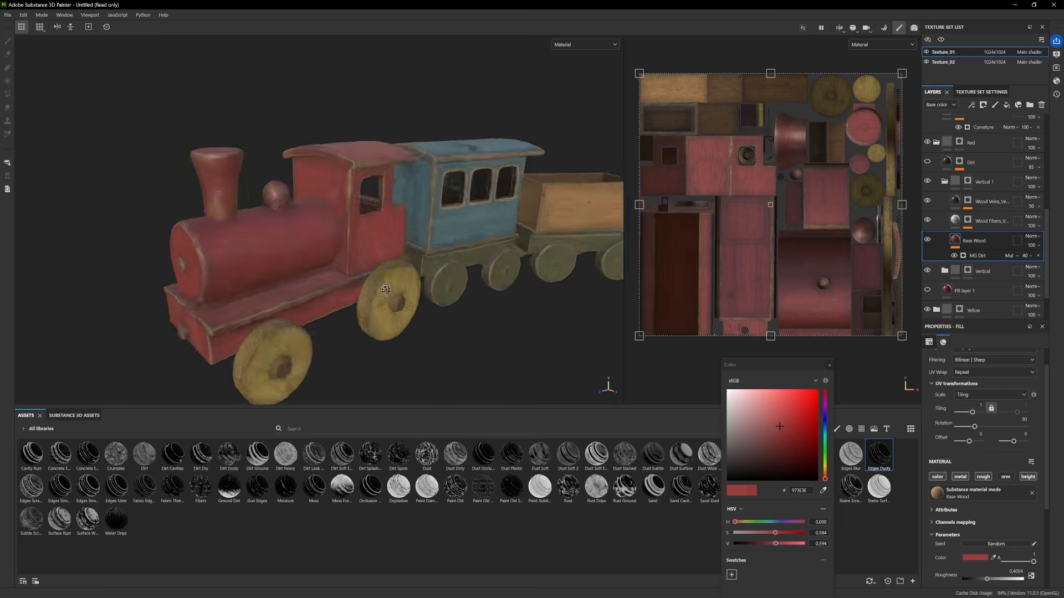
{"action": "left_click_drag", "start_coordinate": [383, 288], "coordinate": [335, 278], "text": "alt"}
{"action": "middle_click_drag", "start_coordinate": [334, 277], "coordinate": [373, 289], "text": "alt"}
{"action": "scroll", "coordinate": [373, 289], "scroll_direction": "up", "scroll_amount": 3}
{"action": "mouse_move", "coordinate": [373, 289]}
{"action": "left_mouse_down", "text": "alt"}
{"action": "mouse_move", "coordinate": [305, 290]}
{"action": "mouse_move", "coordinate": [346, 300]}
{"action": "mouse_move", "coordinate": [371, 289]}
{"action": "left_mouse_up", "text": "alt"}
{"action": "scroll", "coordinate": [354, 291], "scroll_direction": "down", "scroll_amount": 3}
Expand the Vertical folder and compare the locomotive with and without its Wood Veins layer from several angles
{"action": "left_click", "coordinate": [945, 271]}
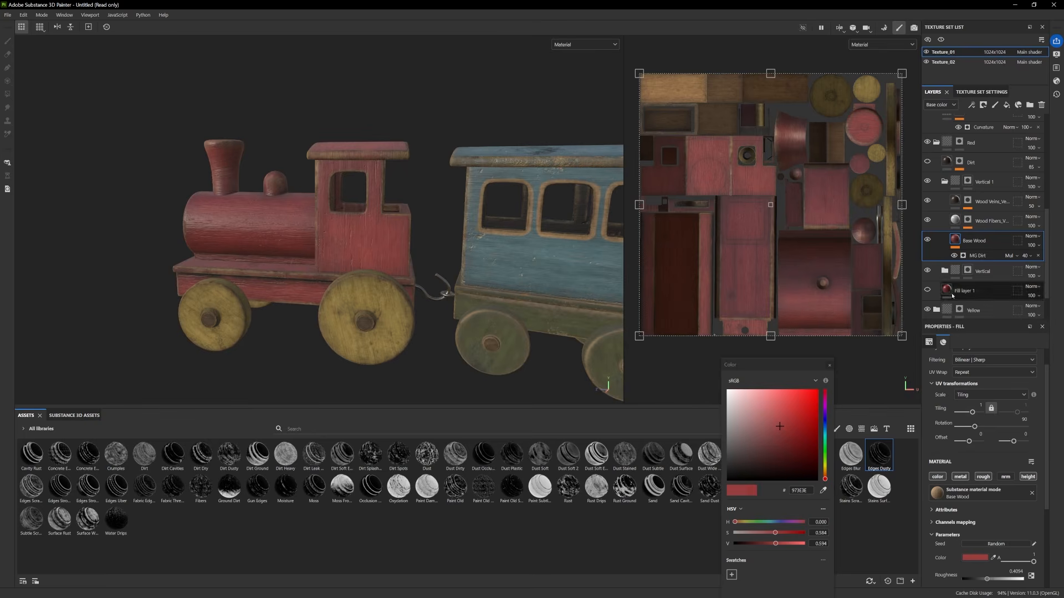
{"action": "scroll", "coordinate": [963, 270], "scroll_direction": "down", "scroll_amount": 3}
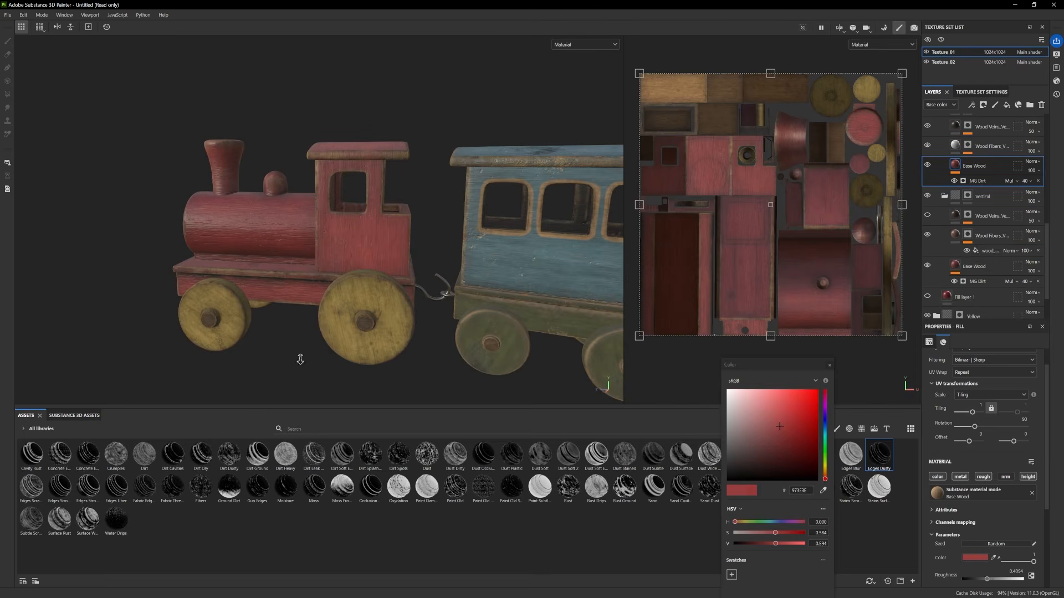
{"action": "right_click_drag", "start_coordinate": [300, 359], "coordinate": [308, 310], "text": "alt"}
{"action": "left_click_drag", "start_coordinate": [308, 310], "coordinate": [437, 297], "text": "alt"}
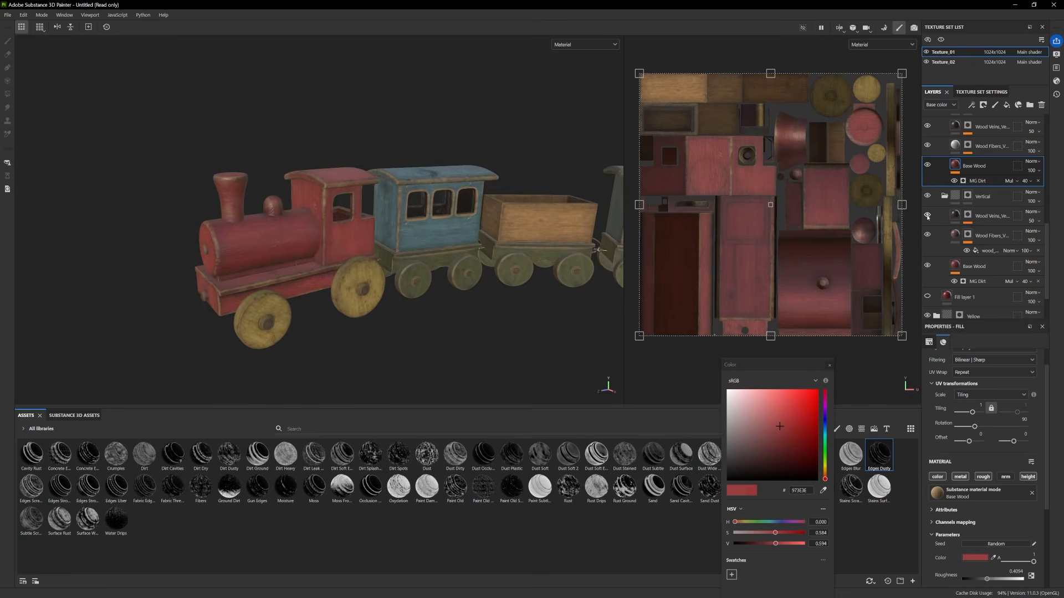
{"action": "mouse_move", "coordinate": [441, 281]}
{"action": "left_mouse_down", "text": "alt"}
{"action": "mouse_move", "coordinate": [333, 271]}
{"action": "mouse_move", "coordinate": [438, 281]}
{"action": "left_mouse_up", "text": "alt"}
{"action": "middle_click_drag", "start_coordinate": [438, 281], "coordinate": [476, 263], "text": "alt"}
{"action": "right_click_drag", "start_coordinate": [476, 263], "coordinate": [447, 281], "text": "alt"}
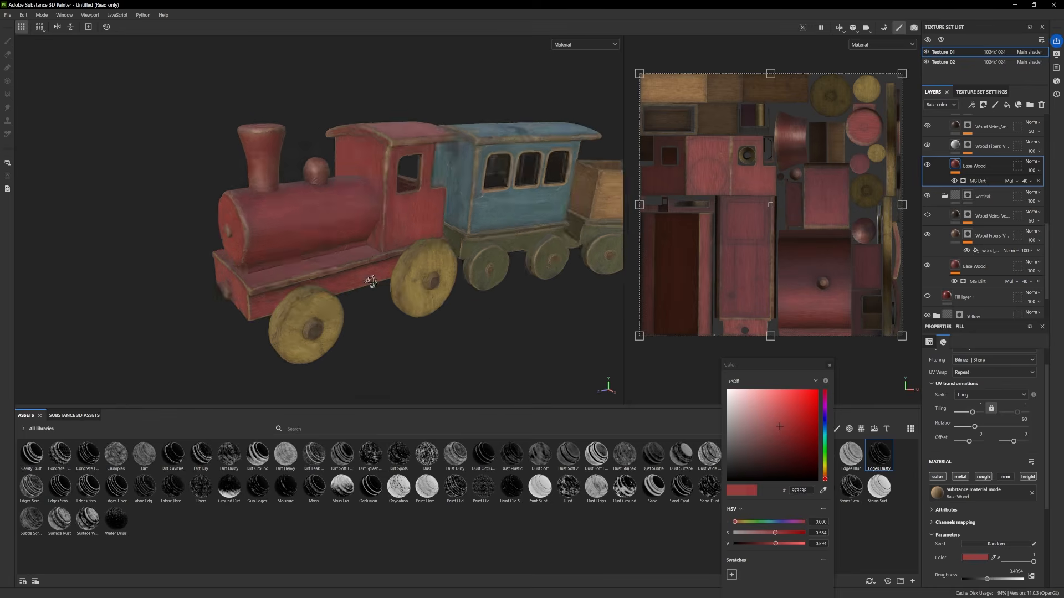
{"action": "left_click_drag", "start_coordinate": [447, 282], "coordinate": [259, 286], "text": "alt"}
{"action": "middle_click_drag", "start_coordinate": [259, 286], "coordinate": [386, 293], "text": "alt"}
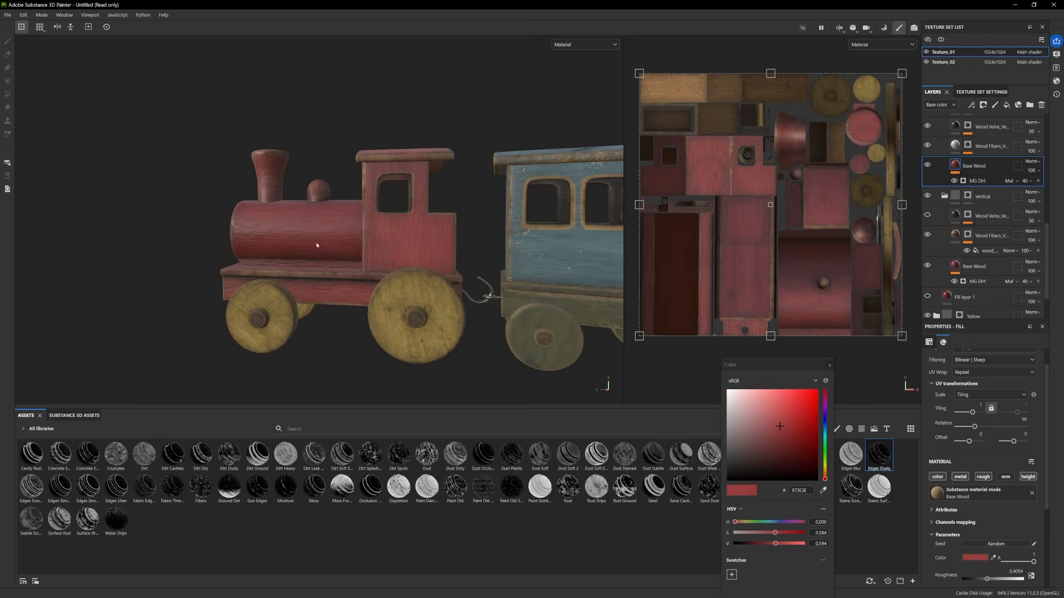
Add a fill layer above Dirt in the Red folder and restrict it to the roughness channel
{"action": "scroll", "coordinate": [935, 155], "scroll_direction": "up", "scroll_amount": 3}
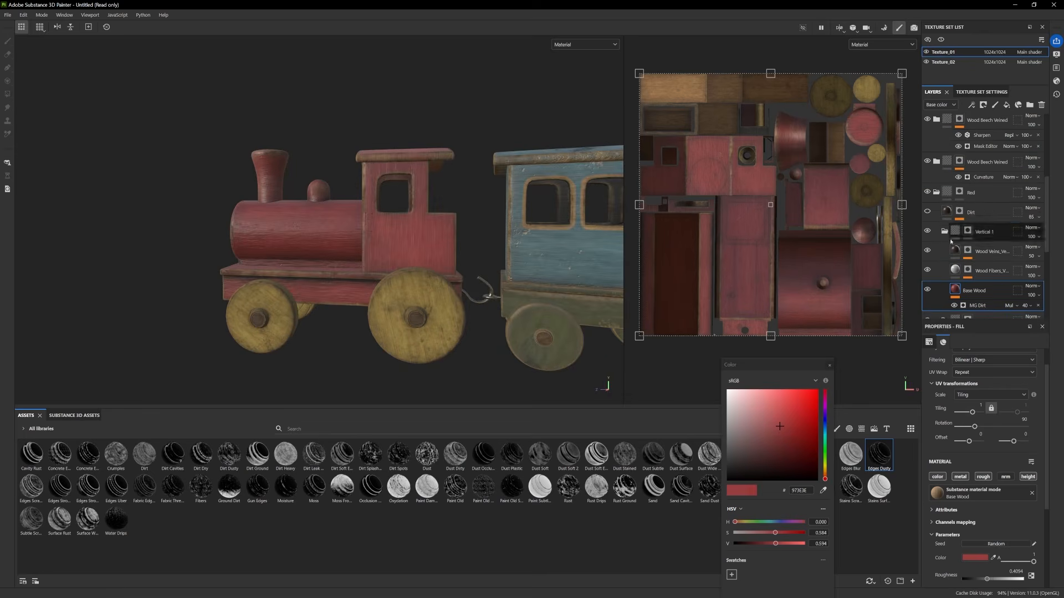
{"action": "left_click", "coordinate": [1006, 210]}
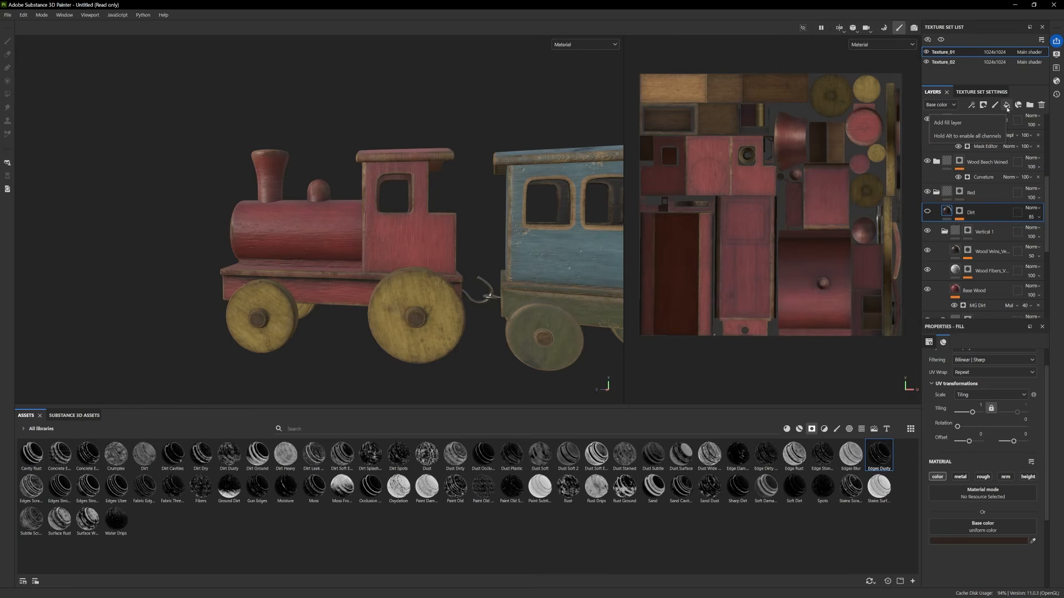
{"action": "left_click", "coordinate": [1007, 106]}
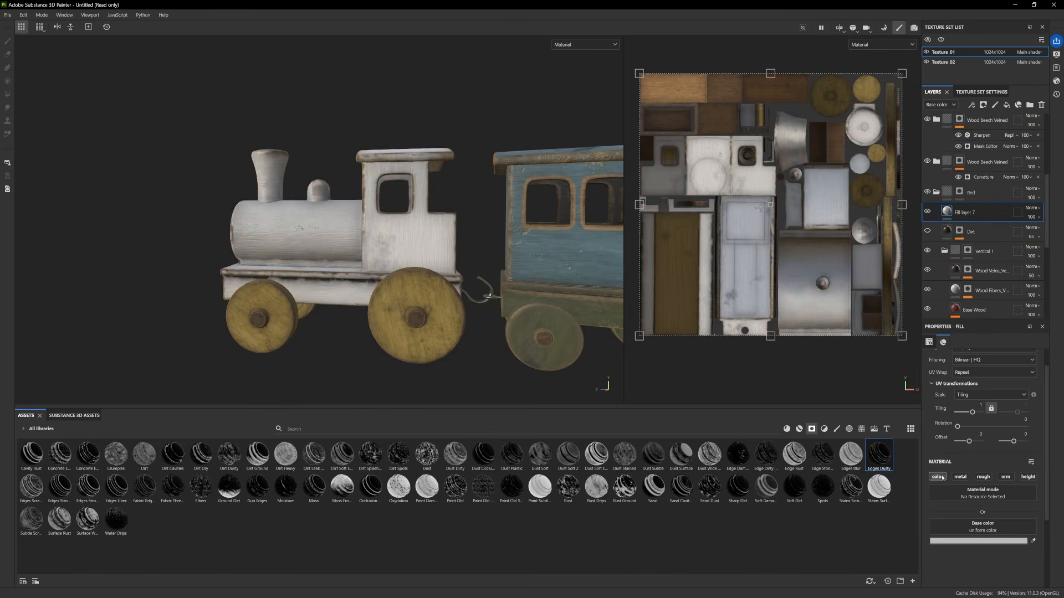
{"action": "left_click", "coordinate": [941, 477]}
{"action": "left_click", "coordinate": [984, 477]}
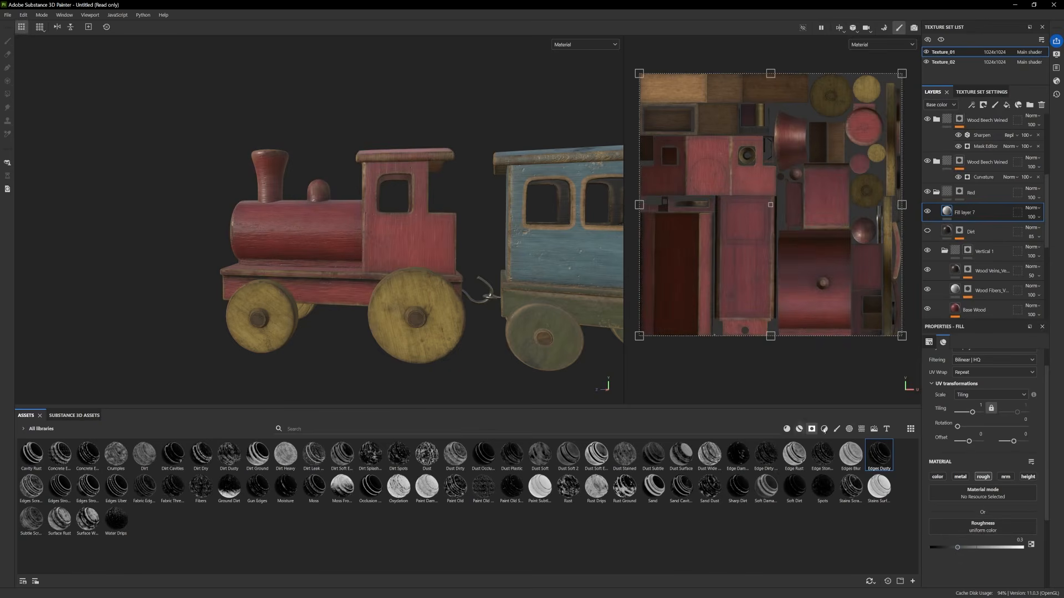
Try Grunge Humidity as the new fill layer's roughness texture with balance 0.9, checking the locomotive, and remove it
{"action": "left_click", "coordinate": [862, 429]}
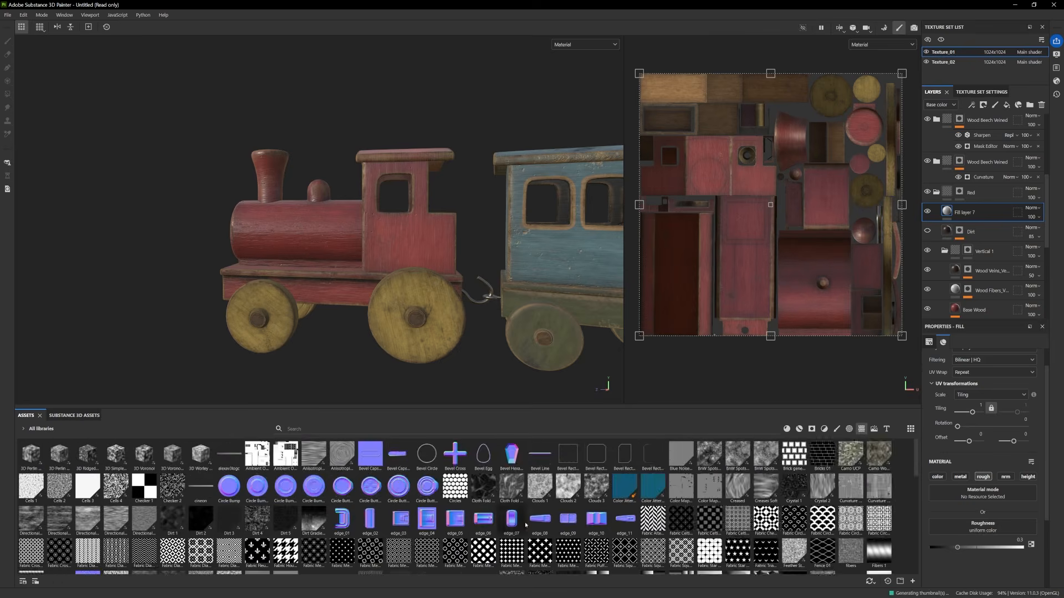
{"action": "scroll", "coordinate": [94, 497], "scroll_direction": "down", "scroll_amount": 3}
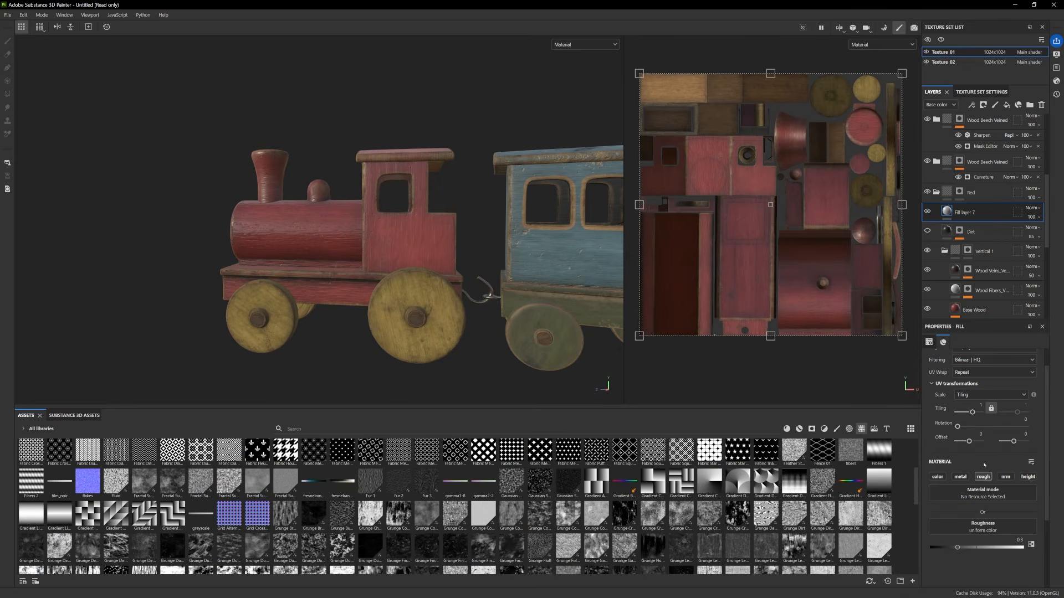
{"action": "left_click_drag", "start_coordinate": [658, 550], "coordinate": [982, 527]}
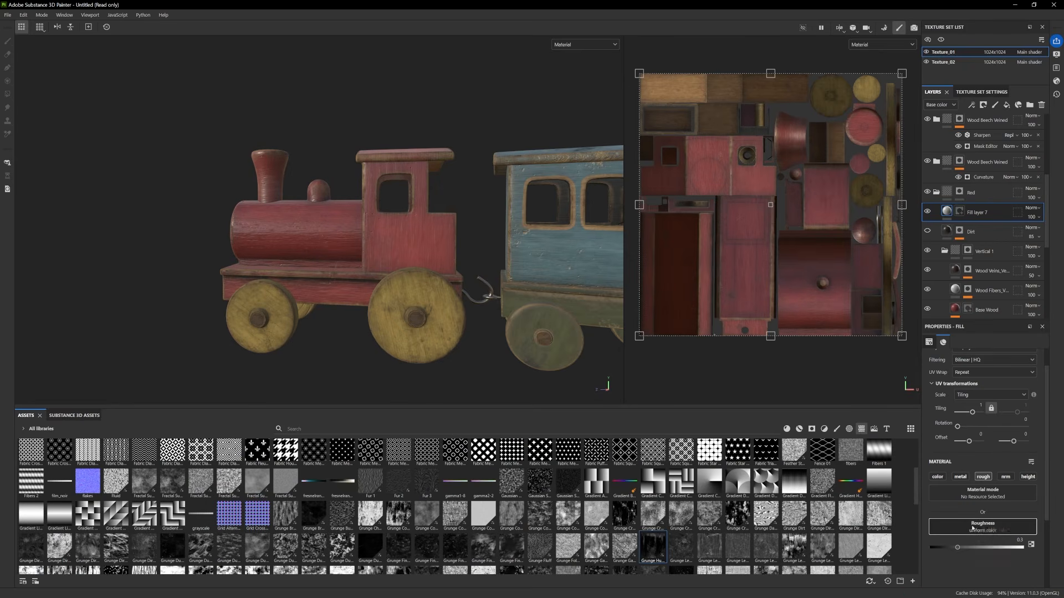
{"action": "left_click_drag", "start_coordinate": [433, 226], "coordinate": [434, 261], "text": "alt"}
{"action": "scroll", "coordinate": [941, 524], "scroll_direction": "down", "scroll_amount": 3}
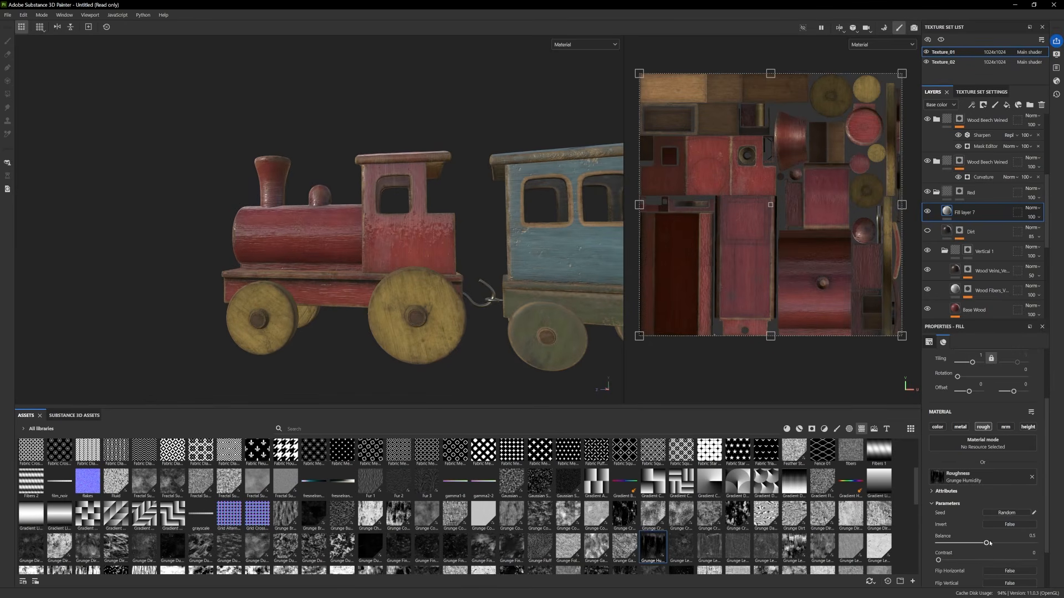
{"action": "left_click_drag", "start_coordinate": [1001, 543], "coordinate": [1024, 544]}
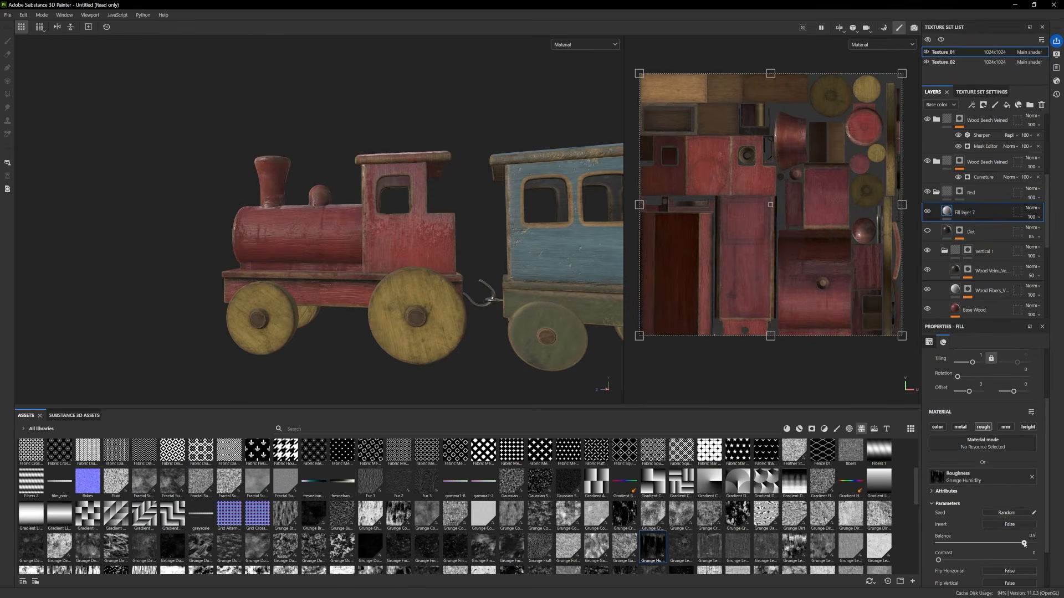
{"action": "left_click_drag", "start_coordinate": [423, 313], "coordinate": [423, 269], "text": "alt"}
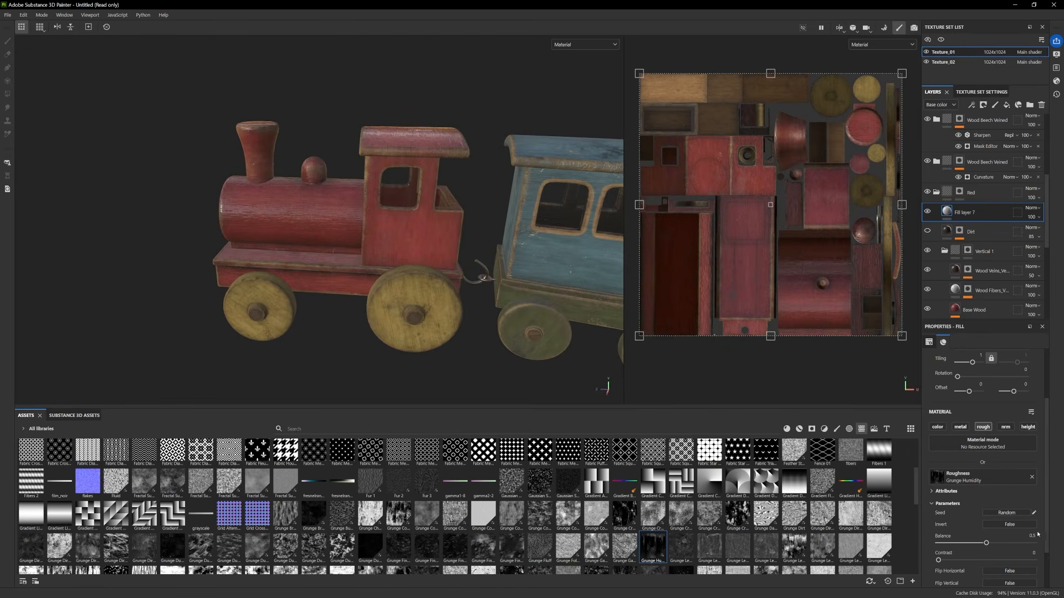
{"action": "left_click", "coordinate": [1032, 477]}
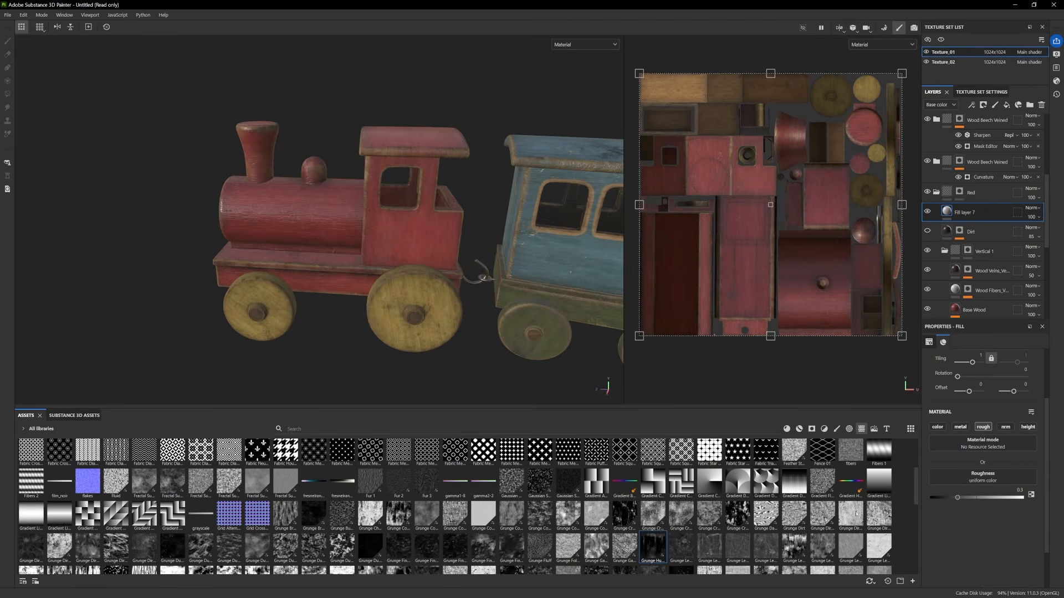
Try Grunge Scratches Rough as the fill layer's roughness texture and undo it
{"action": "scroll", "coordinate": [438, 516], "scroll_direction": "down", "scroll_amount": 3}
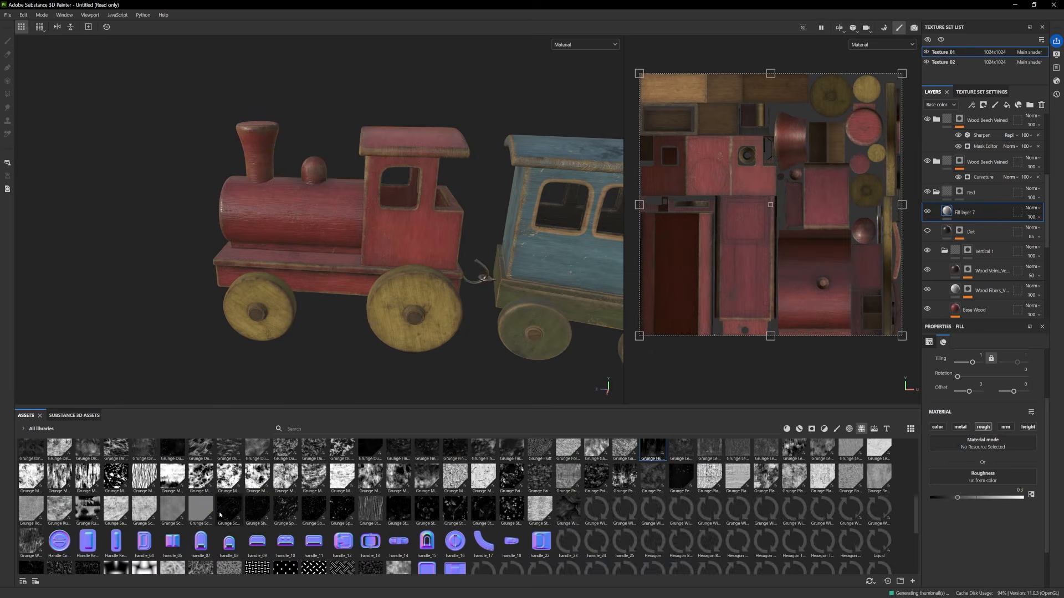
{"action": "left_click_drag", "start_coordinate": [220, 514], "coordinate": [982, 481]}
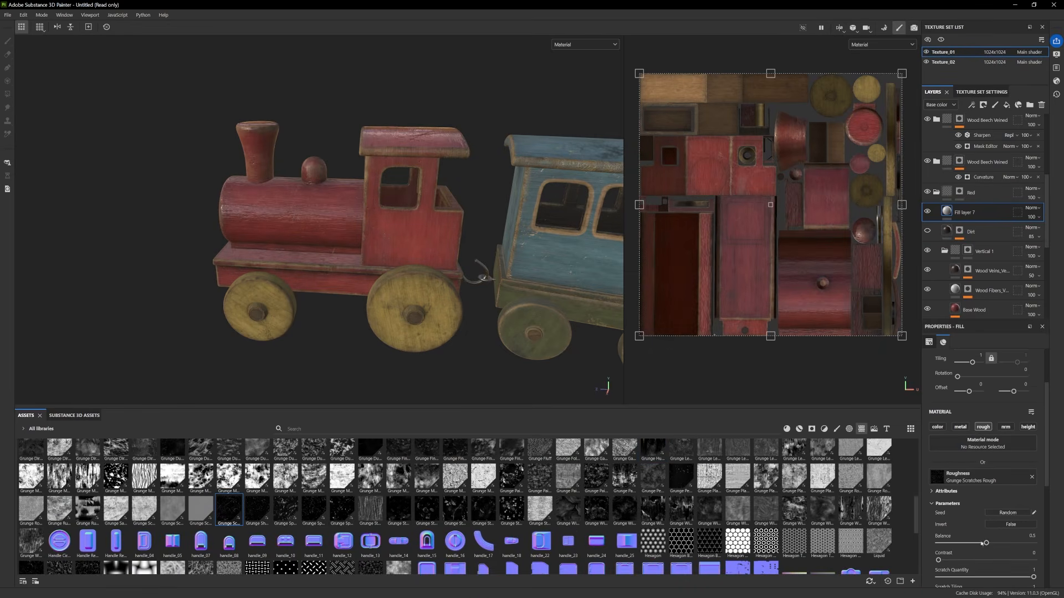
{"action": "left_click_drag", "start_coordinate": [987, 544], "coordinate": [989, 519]}
{"action": "key", "text": "ctrl+z"}
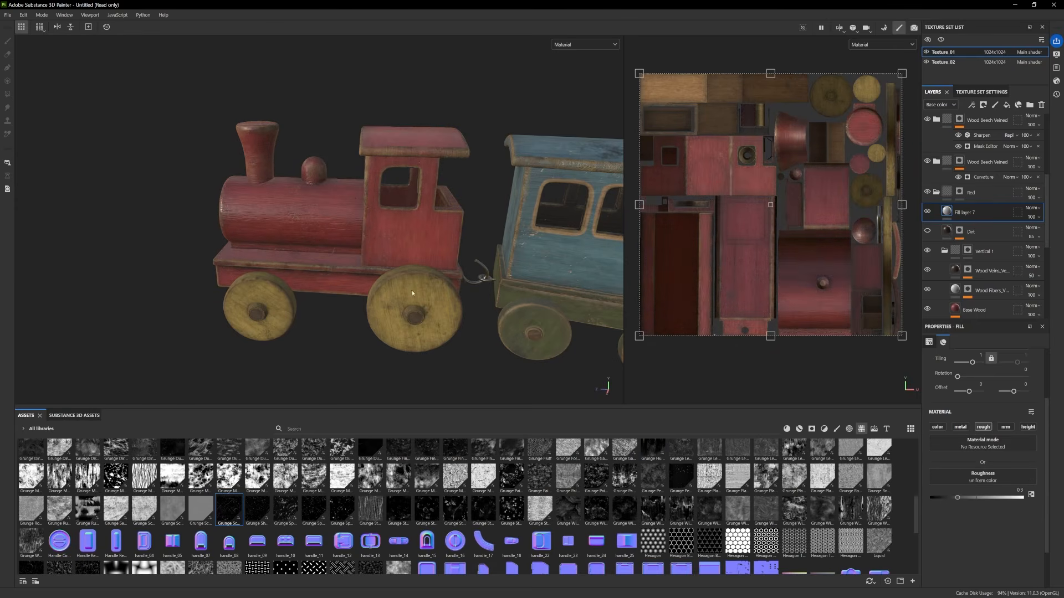
Apply the Grunge Wipe Dusty texture to the fill layer's roughness and check it on the locomotive
{"action": "scroll", "coordinate": [283, 509], "scroll_direction": "down", "scroll_amount": 3}
{"action": "left_click_drag", "start_coordinate": [712, 512], "coordinate": [980, 477]}
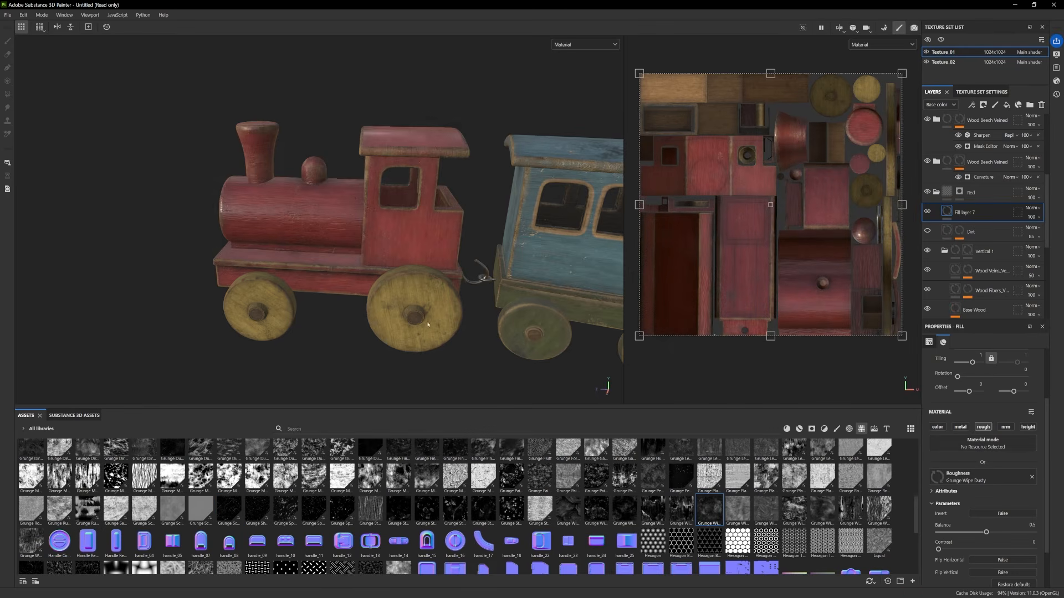
{"action": "left_click_drag", "start_coordinate": [383, 298], "coordinate": [357, 279], "text": "alt"}
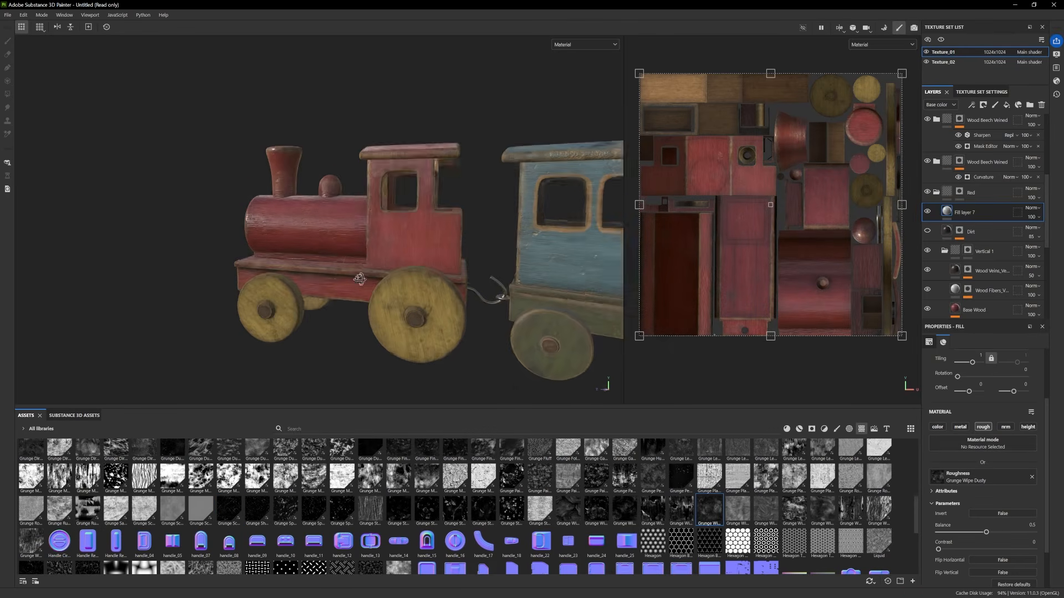
Set the Grunge Wipe Dusty balance to 0.71, checking the locomotive's reflections from several angles
{"action": "mouse_move", "coordinate": [1001, 535]}
{"action": "left_mouse_down"}
{"action": "mouse_move", "coordinate": [1033, 533]}
{"action": "mouse_move", "coordinate": [1017, 532]}
{"action": "left_mouse_up"}
{"action": "left_click_drag", "start_coordinate": [488, 304], "coordinate": [390, 268], "text": "alt"}
{"action": "middle_click_drag", "start_coordinate": [389, 269], "coordinate": [416, 279], "text": "alt"}
{"action": "left_click_drag", "start_coordinate": [524, 303], "coordinate": [519, 304], "text": "alt"}
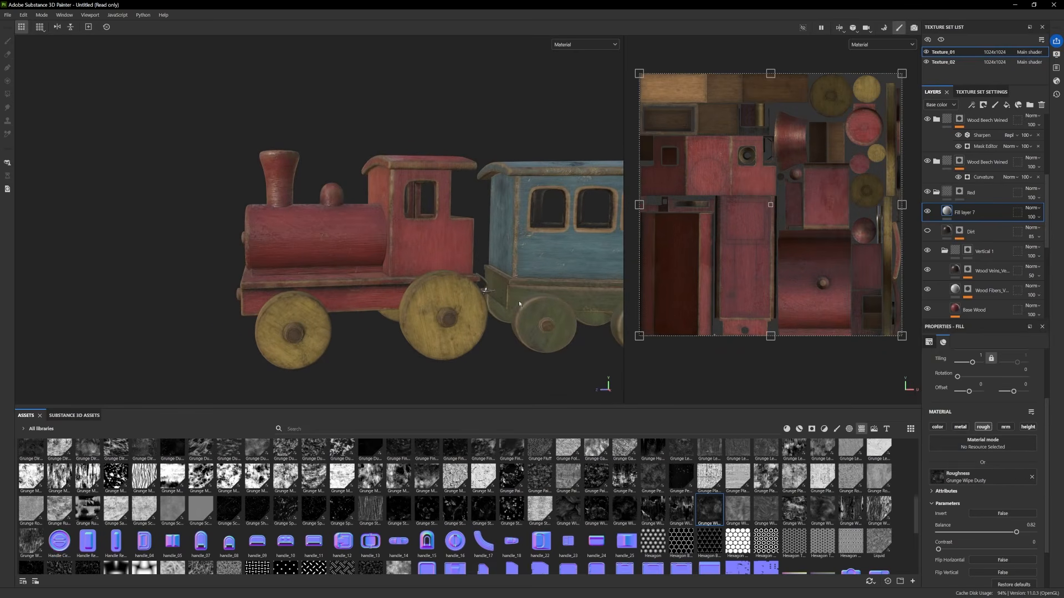
{"action": "left_click_drag", "start_coordinate": [1016, 532], "coordinate": [1007, 533]}
{"action": "left_click_drag", "start_coordinate": [354, 269], "coordinate": [244, 265], "text": "alt"}
Add a Levels effect to the fill layer, affecting Roughness, and set its midtone value to 0.5
{"action": "right_click", "coordinate": [967, 209]}
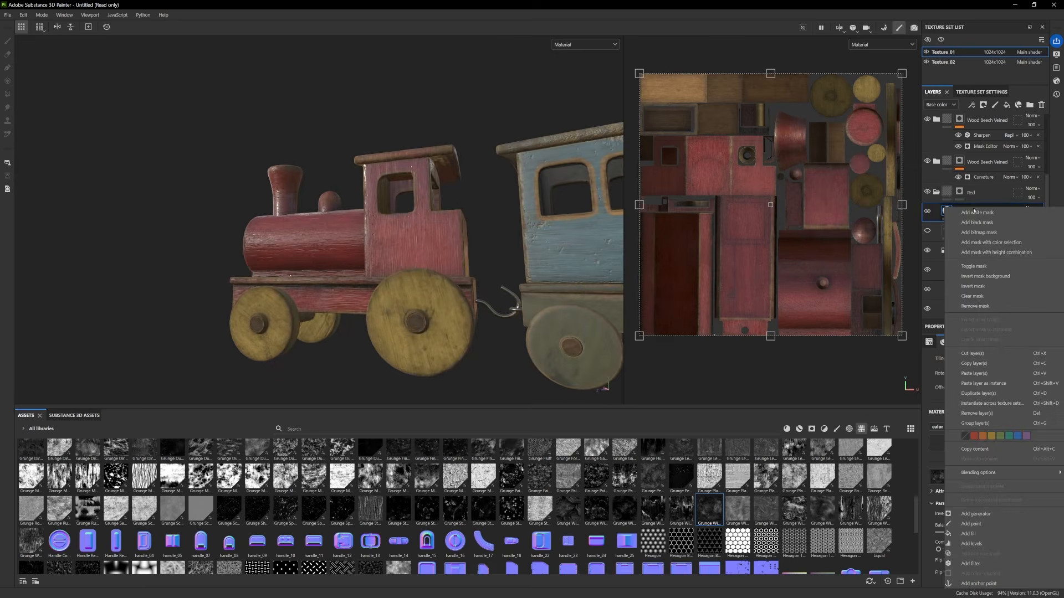
{"action": "left_click", "coordinate": [971, 543]}
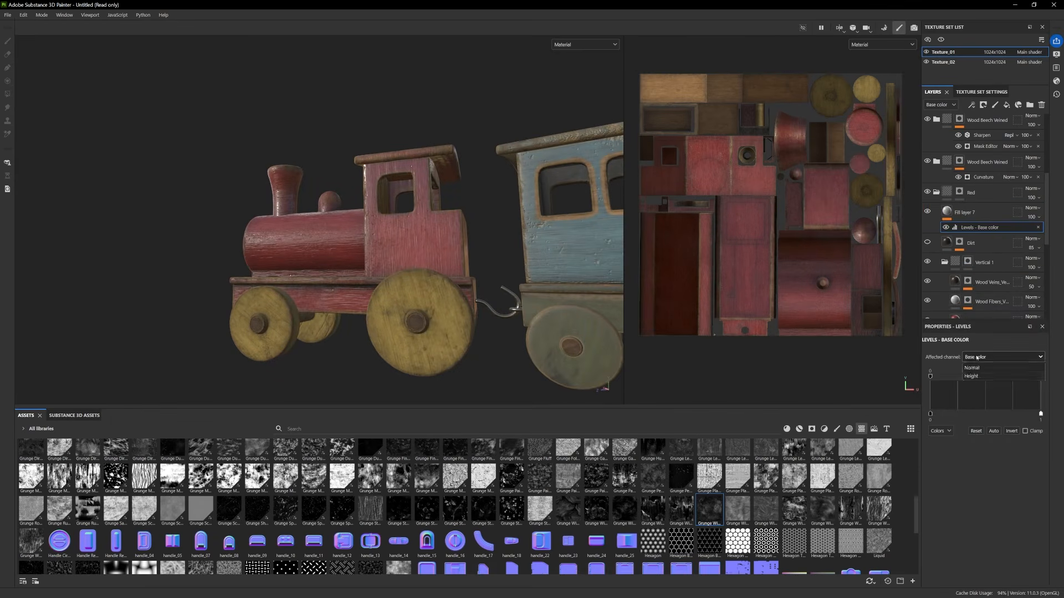
{"action": "left_click", "coordinate": [1003, 357]}
{"action": "left_click", "coordinate": [986, 386]}
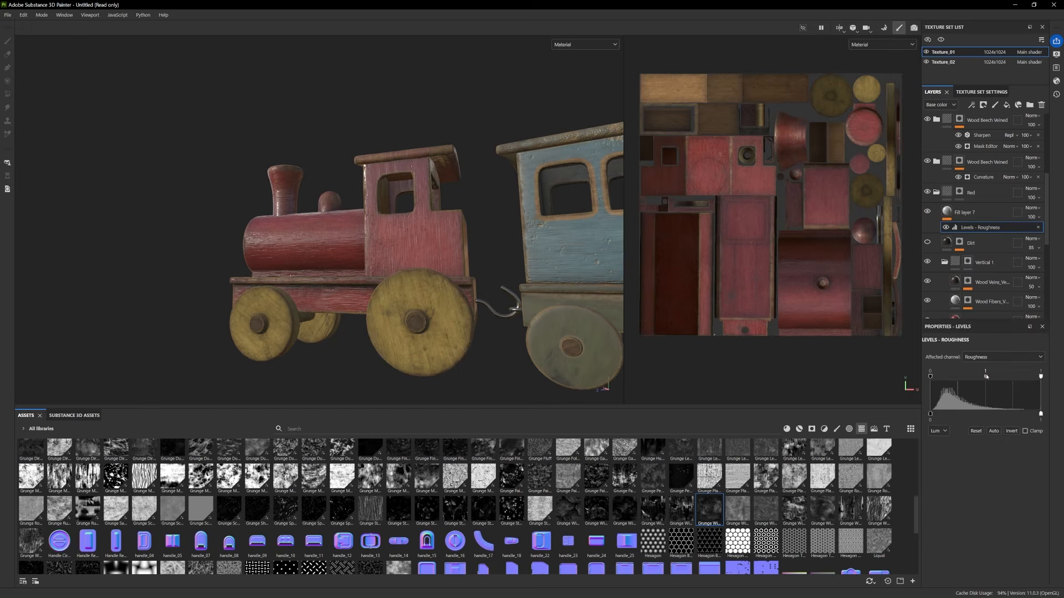
{"action": "left_click_drag", "start_coordinate": [967, 377], "coordinate": [955, 378]}
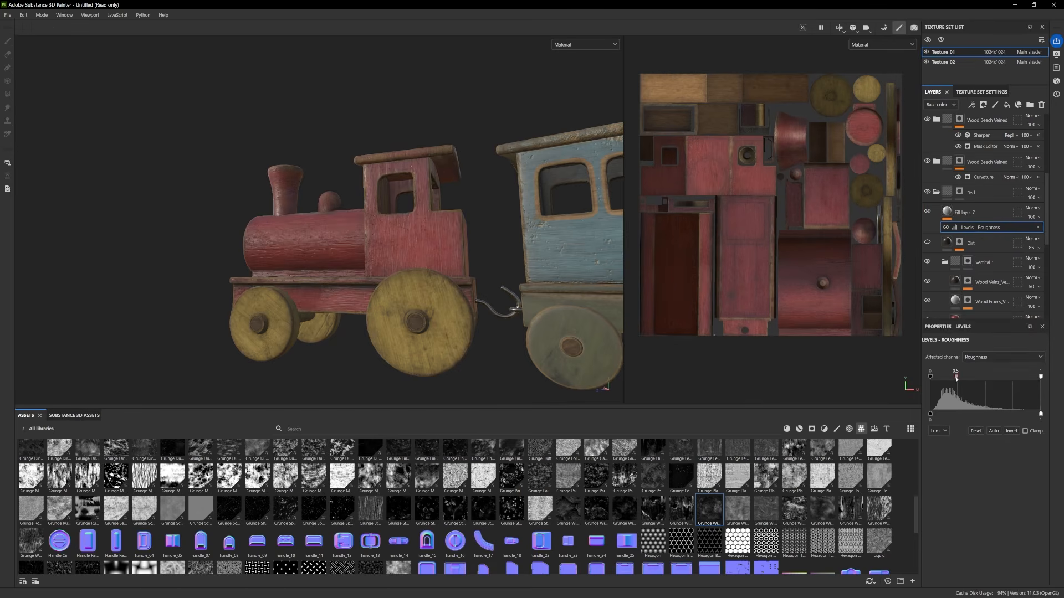
{"action": "left_click_drag", "start_coordinate": [322, 268], "coordinate": [334, 289], "text": "alt"}
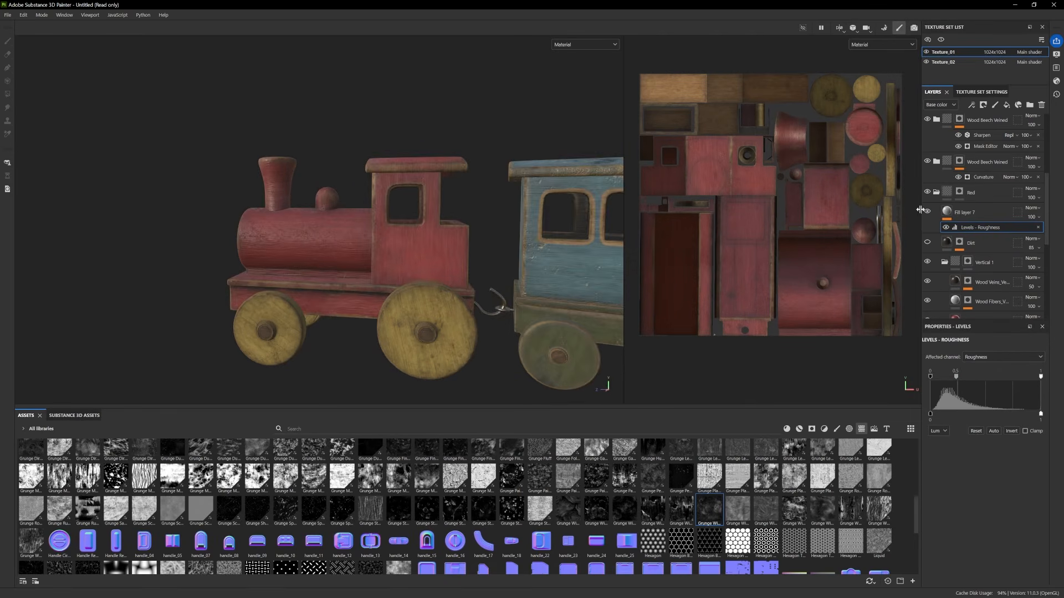
Compare the locomotive with and without the roughness fill layer, examining the red paint's sheen from several angles
{"action": "left_click", "coordinate": [927, 211]}
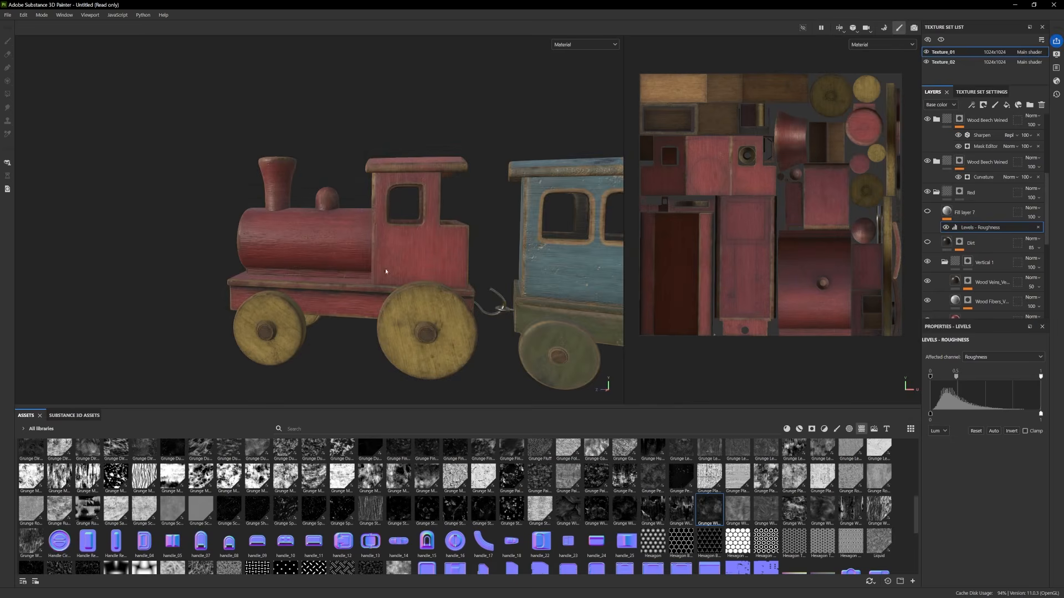
{"action": "left_click_drag", "start_coordinate": [387, 271], "coordinate": [354, 254], "text": "alt"}
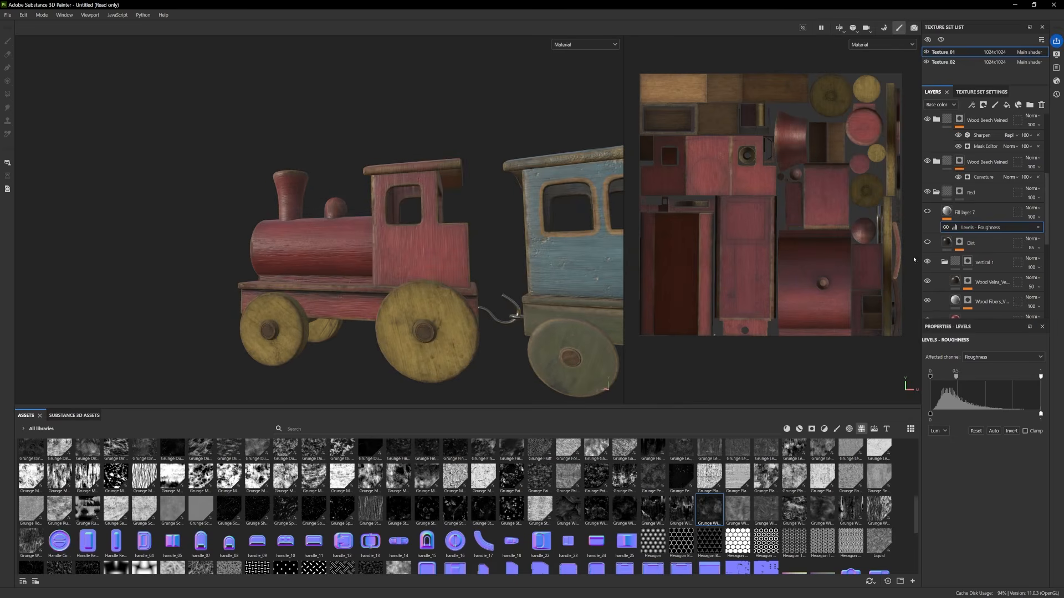
{"action": "left_click", "coordinate": [927, 212]}
{"action": "left_click", "coordinate": [927, 211]}
{"action": "left_click", "coordinate": [927, 212]}
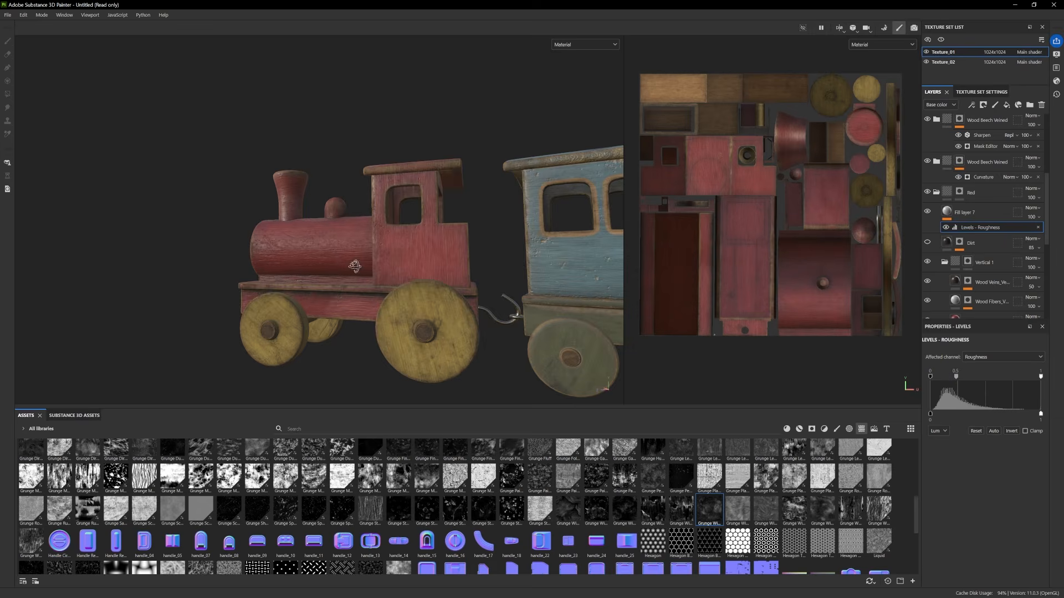
{"action": "left_click_drag", "start_coordinate": [355, 266], "coordinate": [410, 288], "text": "alt"}
{"action": "right_click_drag", "start_coordinate": [410, 288], "coordinate": [343, 280], "text": "alt"}
{"action": "mouse_move", "coordinate": [343, 280]}
{"action": "left_mouse_down", "text": "alt"}
{"action": "mouse_move", "coordinate": [266, 258]}
{"action": "mouse_move", "coordinate": [355, 288]}
{"action": "left_mouse_up", "text": "alt"}
{"action": "right_click_drag", "start_coordinate": [354, 288], "coordinate": [572, 244], "text": "alt"}
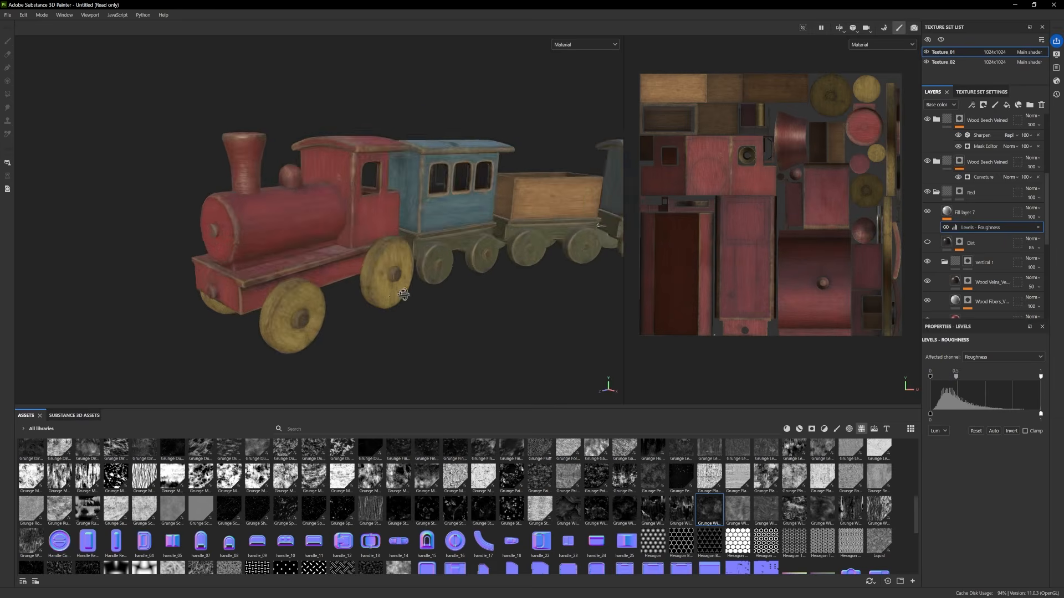
{"action": "left_click_drag", "start_coordinate": [403, 294], "coordinate": [222, 253], "text": "alt"}
{"action": "middle_click_drag", "start_coordinate": [304, 310], "coordinate": [304, 332], "text": "alt"}
{"action": "right_click_drag", "start_coordinate": [304, 332], "coordinate": [355, 339], "text": "alt"}
Set the midtone value of the roughness Levels to 0.57 and check the train from several angles
{"action": "left_click", "coordinate": [1039, 217]}
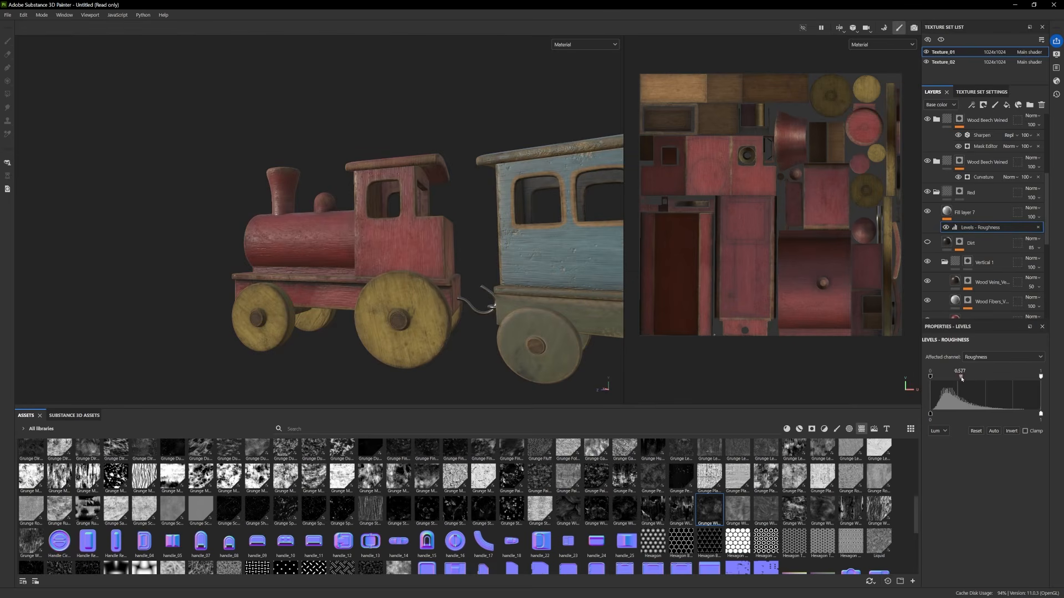
{"action": "left_click_drag", "start_coordinate": [384, 276], "coordinate": [424, 288], "text": "alt"}
{"action": "right_click_drag", "start_coordinate": [424, 289], "coordinate": [377, 285], "text": "alt"}
{"action": "mouse_move", "coordinate": [377, 286]}
{"action": "left_mouse_down", "text": "alt"}
{"action": "mouse_move", "coordinate": [396, 316]}
{"action": "mouse_move", "coordinate": [366, 288]}
{"action": "left_mouse_up", "text": "alt"}
{"action": "mouse_move", "coordinate": [388, 302]}
{"action": "right_mouse_down", "text": "shift"}
{"action": "mouse_move", "coordinate": [453, 304]}
{"action": "mouse_move", "coordinate": [399, 302]}
{"action": "mouse_move", "coordinate": [366, 279]}
{"action": "right_mouse_up", "text": "shift"}
{"action": "left_click_drag", "start_coordinate": [366, 278], "coordinate": [431, 299], "text": "alt"}
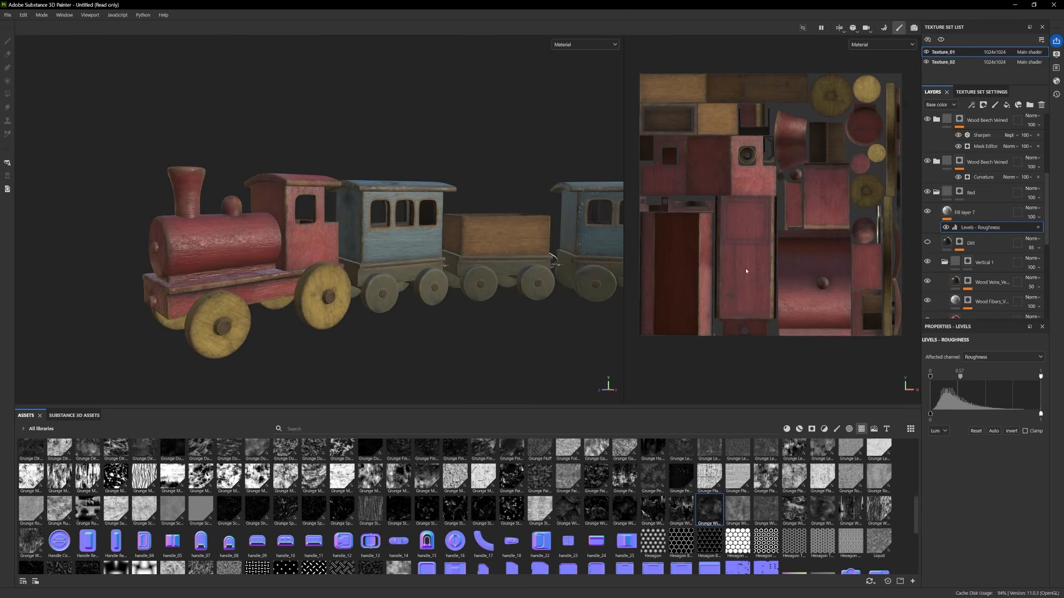
Copy the Grunge Wipe Dusty fill layer from the Red folder and switch to the Texture_02 layer stack
{"action": "left_click", "coordinate": [980, 215]}
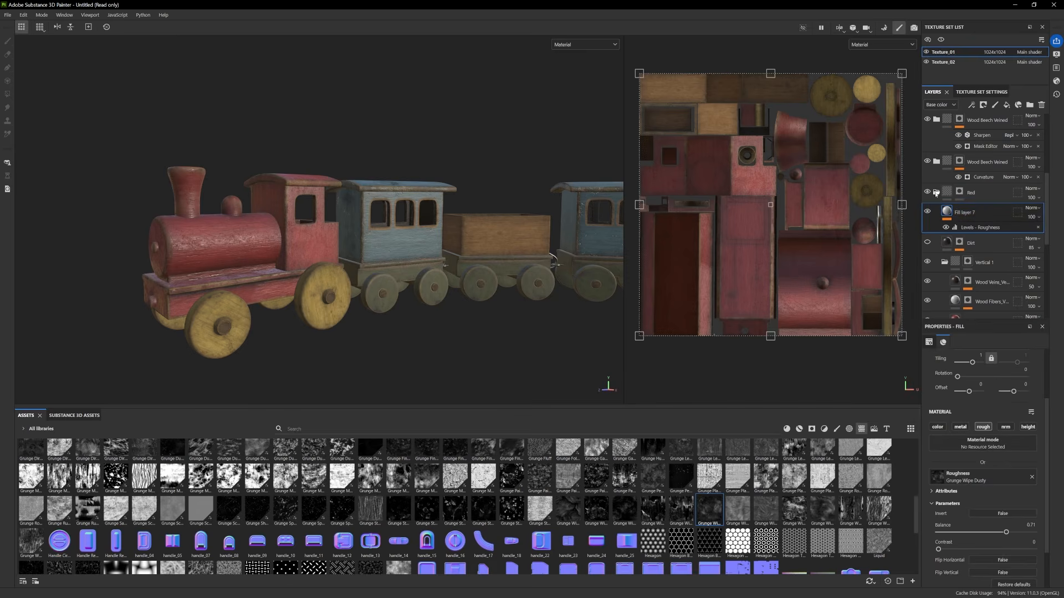
{"action": "left_click", "coordinate": [936, 192]}
{"action": "scroll", "coordinate": [1005, 190], "scroll_direction": "up", "scroll_amount": 1}
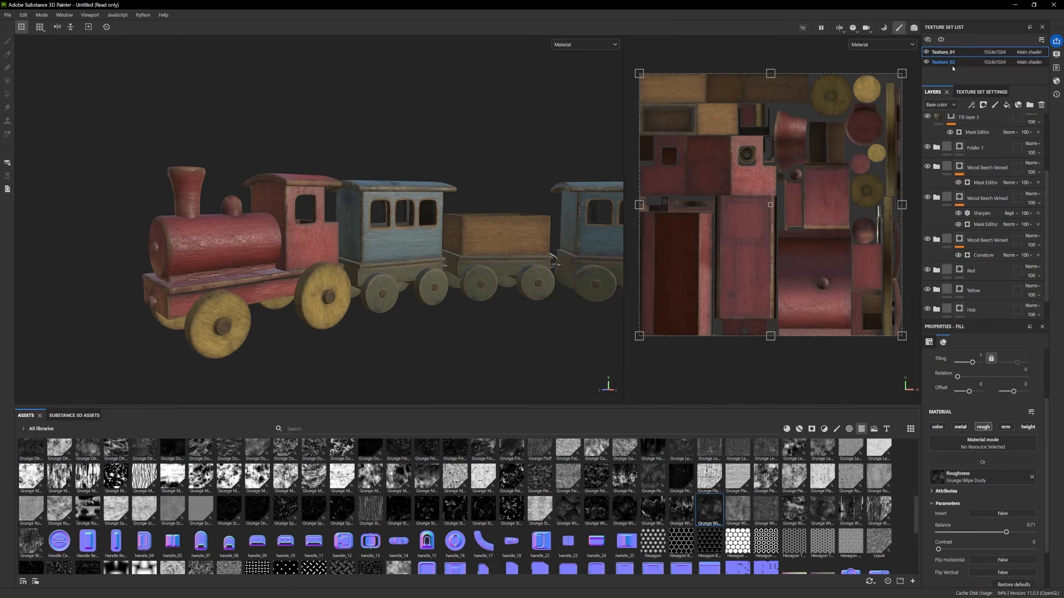
{"action": "right_click", "coordinate": [441, 238], "text": "ctrl+alt"}
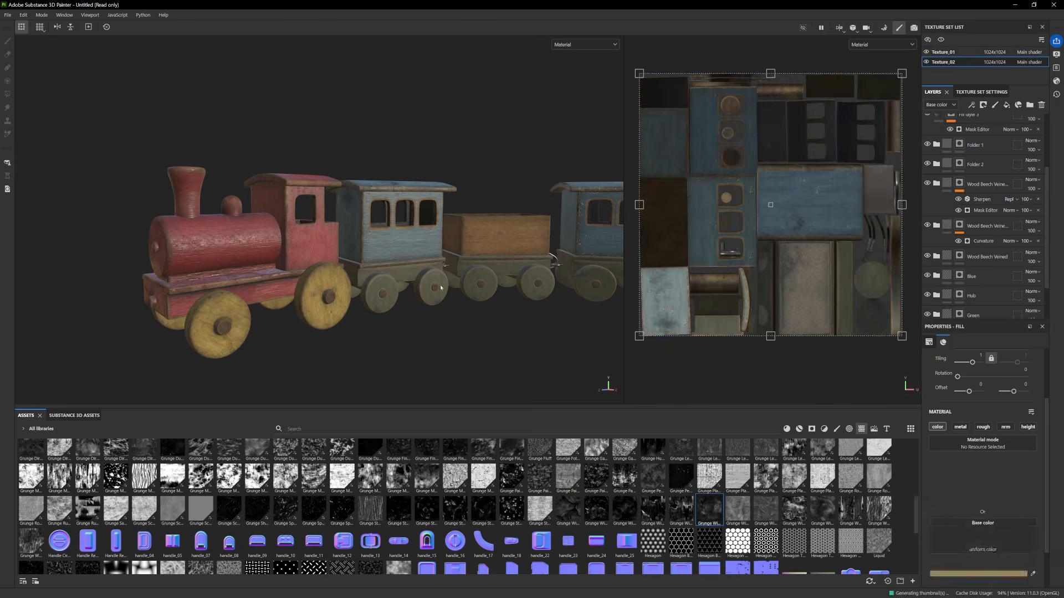
Try pasting the roughness fill layer above Folder 3 in Texture_02, check the wagons, and undo the paste
{"action": "middle_click_drag", "start_coordinate": [440, 284], "coordinate": [338, 280], "text": "alt"}
{"action": "left_click_drag", "start_coordinate": [338, 279], "coordinate": [327, 299], "text": "alt"}
{"action": "scroll", "coordinate": [357, 284], "scroll_direction": "up", "scroll_amount": 3}
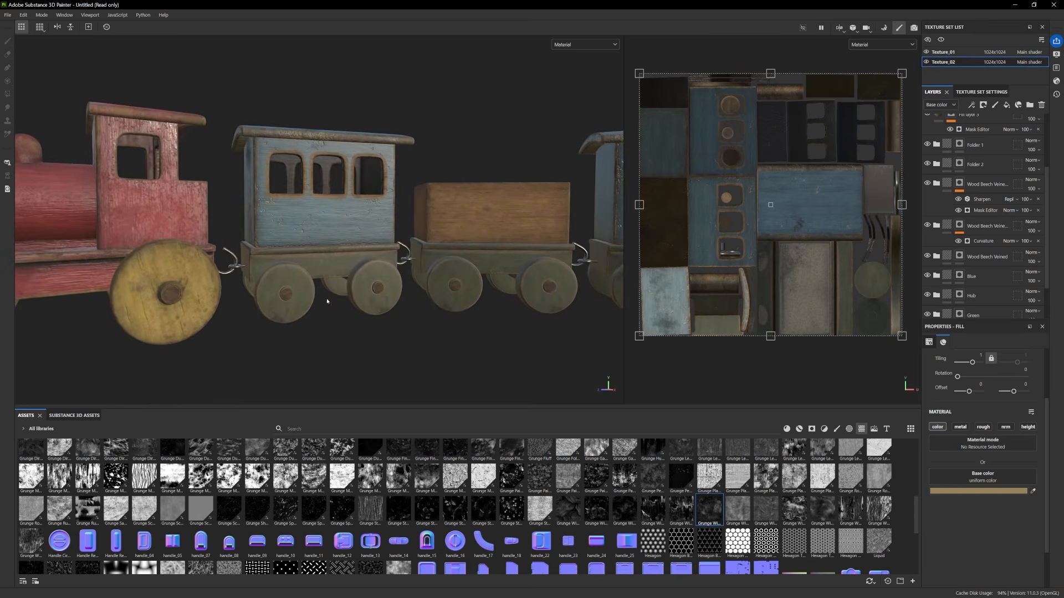
{"action": "scroll", "coordinate": [964, 222], "scroll_direction": "up", "scroll_amount": 3}
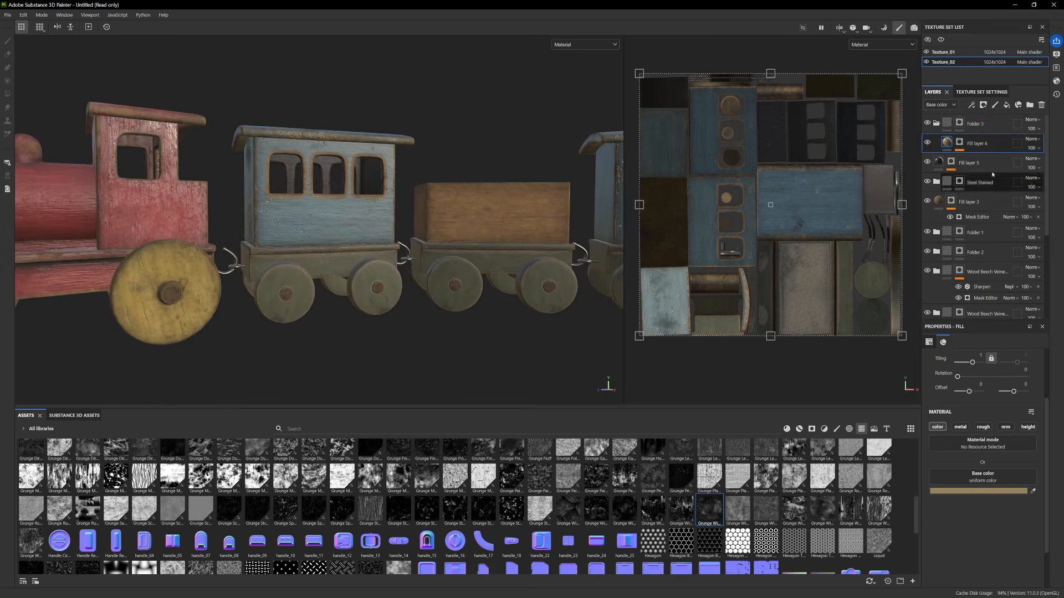
{"action": "left_click", "coordinate": [980, 124]}
{"action": "key", "text": "ctrl+v"}
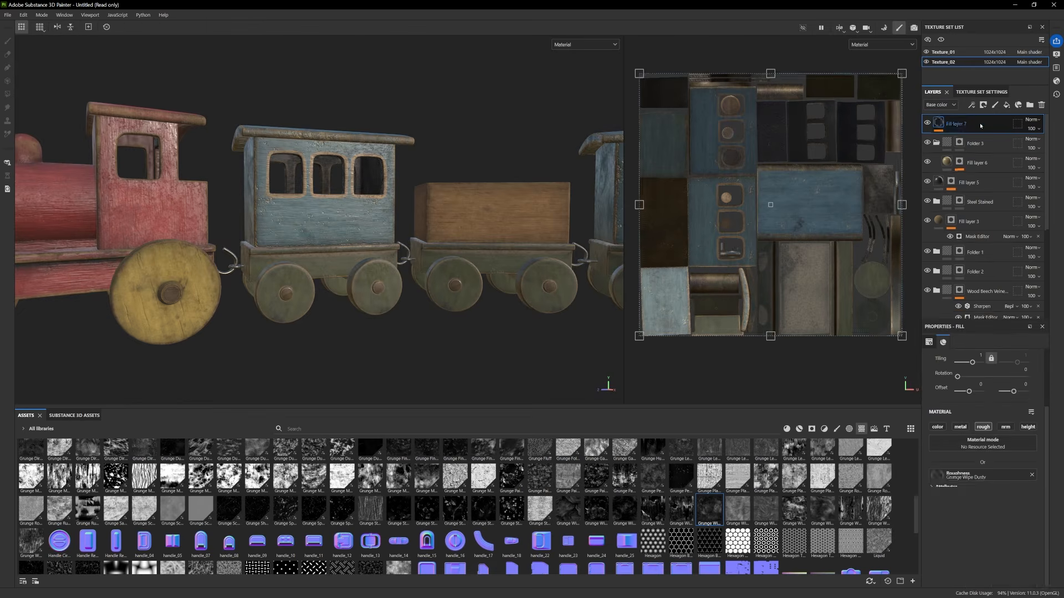
{"action": "mouse_move", "coordinate": [354, 261]}
{"action": "left_mouse_down", "text": "alt"}
{"action": "mouse_move", "coordinate": [433, 244]}
{"action": "mouse_move", "coordinate": [444, 265]}
{"action": "left_mouse_up", "text": "alt"}
{"action": "key", "text": "ctrl+z"}
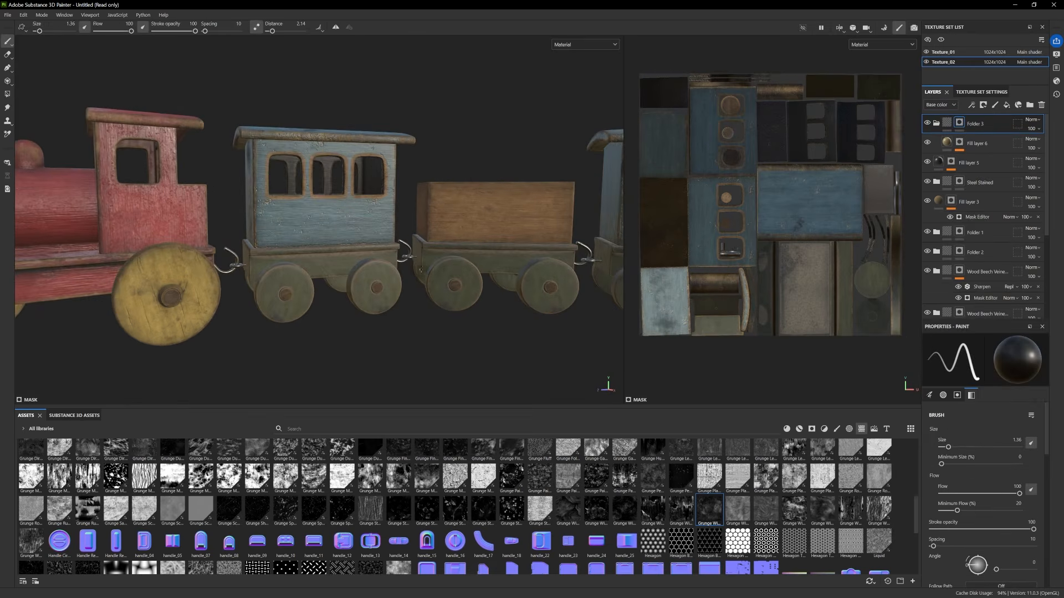
Expand the Green folder in Texture_02 and toggle its Dirt layer and Vertical folder to examine their effect on the wagons
{"action": "scroll", "coordinate": [992, 260], "scroll_direction": "down", "scroll_amount": 5}
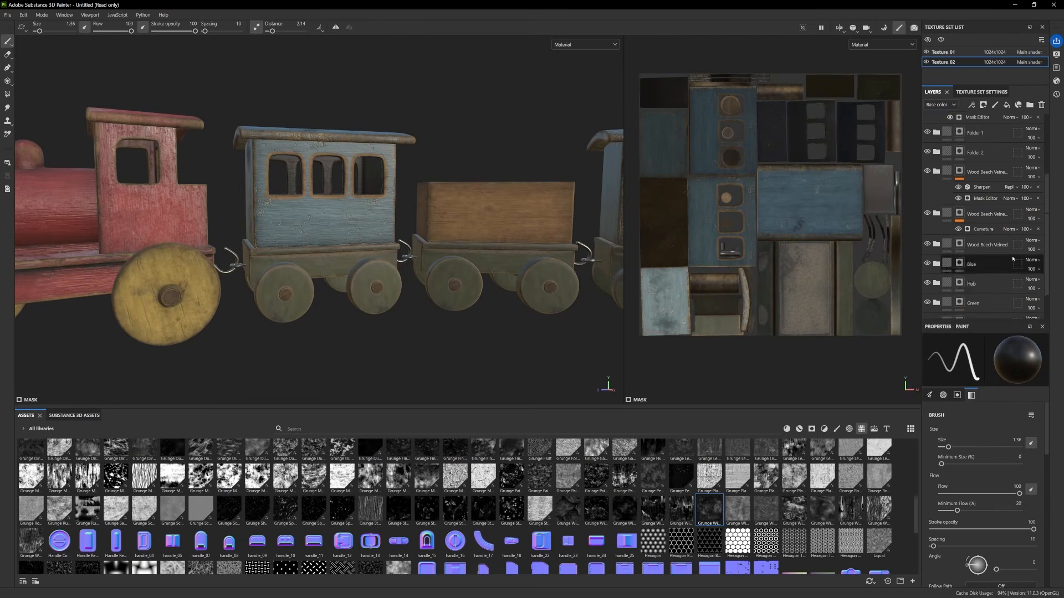
{"action": "left_click", "coordinate": [937, 265]}
{"action": "scroll", "coordinate": [936, 265], "scroll_direction": "down", "scroll_amount": 2}
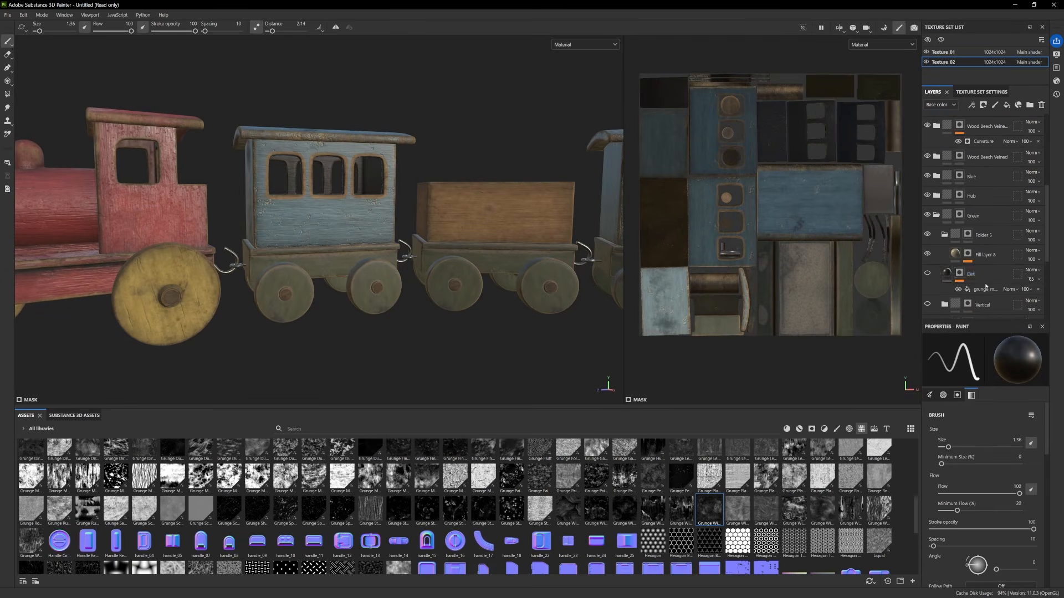
{"action": "left_click", "coordinate": [926, 275]}
{"action": "scroll", "coordinate": [928, 277], "scroll_direction": "down", "scroll_amount": 1}
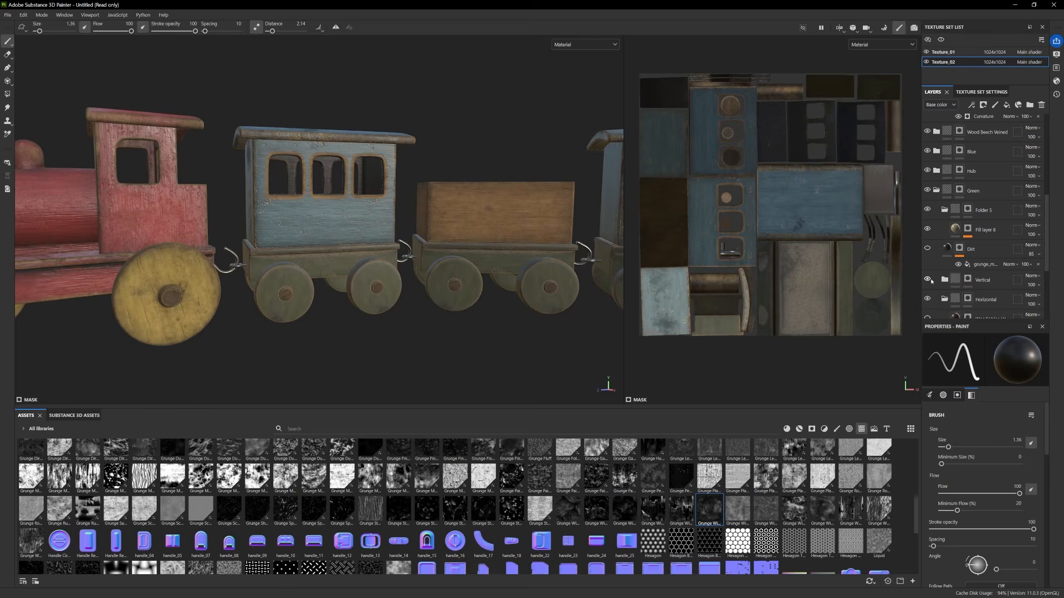
{"action": "scroll", "coordinate": [935, 288], "scroll_direction": "down", "scroll_amount": 2}
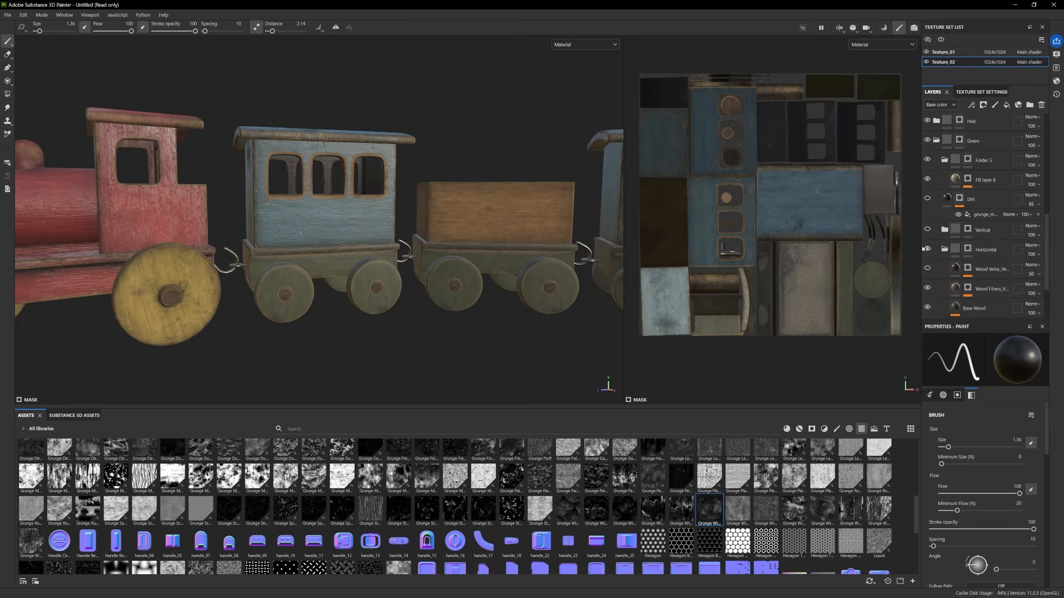
Set the first tiling value of the wood pattern in the Horizontal folder's Wood Fibers mask to 9.74 and check the wagons
{"action": "left_click", "coordinate": [970, 288]}
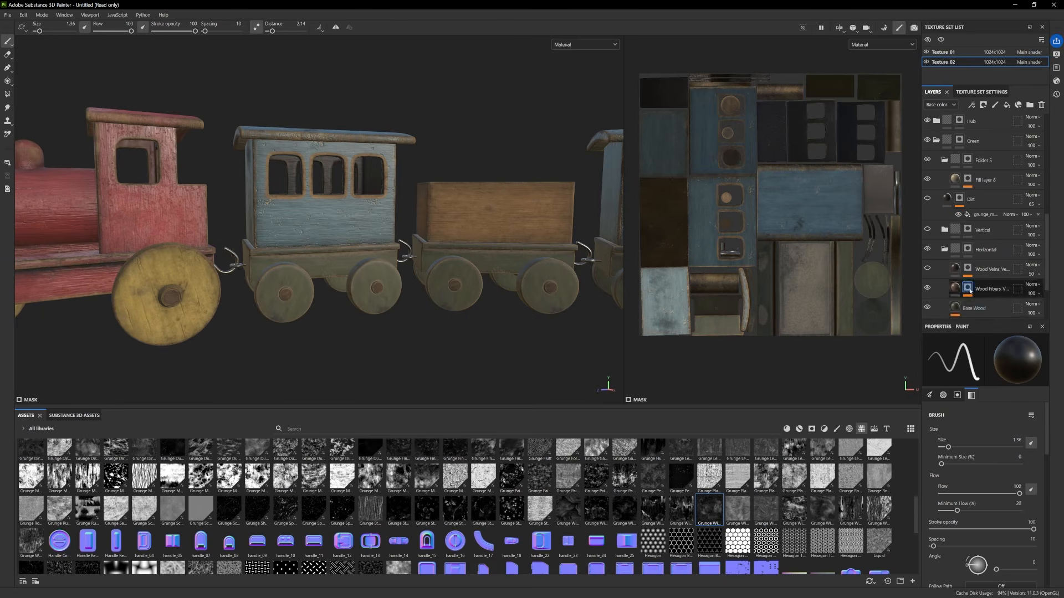
{"action": "scroll", "coordinate": [972, 288], "scroll_direction": "down", "scroll_amount": 1}
{"action": "left_click", "coordinate": [989, 278]}
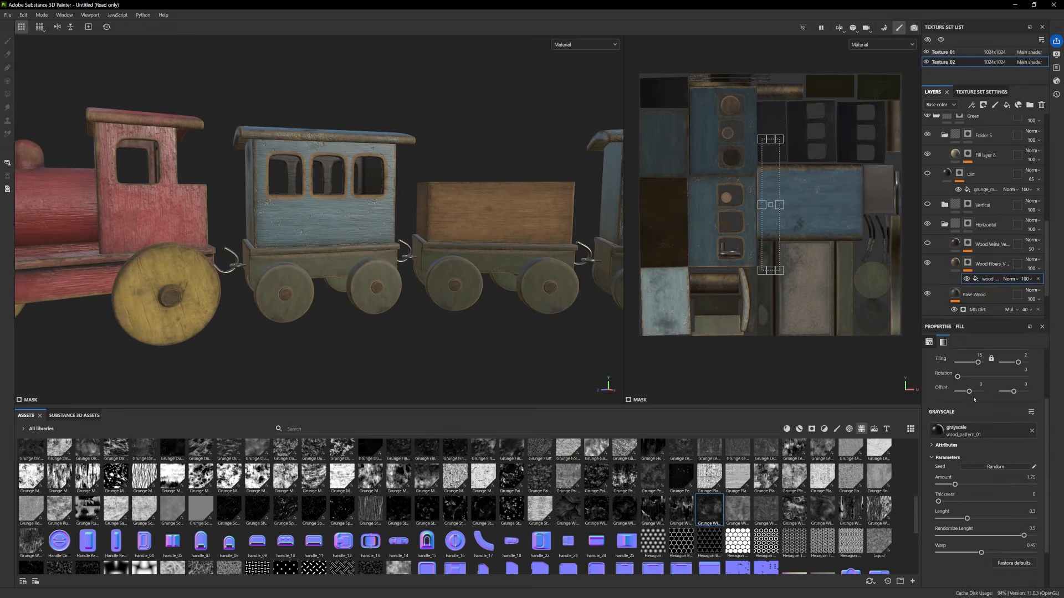
{"action": "left_click_drag", "start_coordinate": [975, 365], "coordinate": [976, 362]}
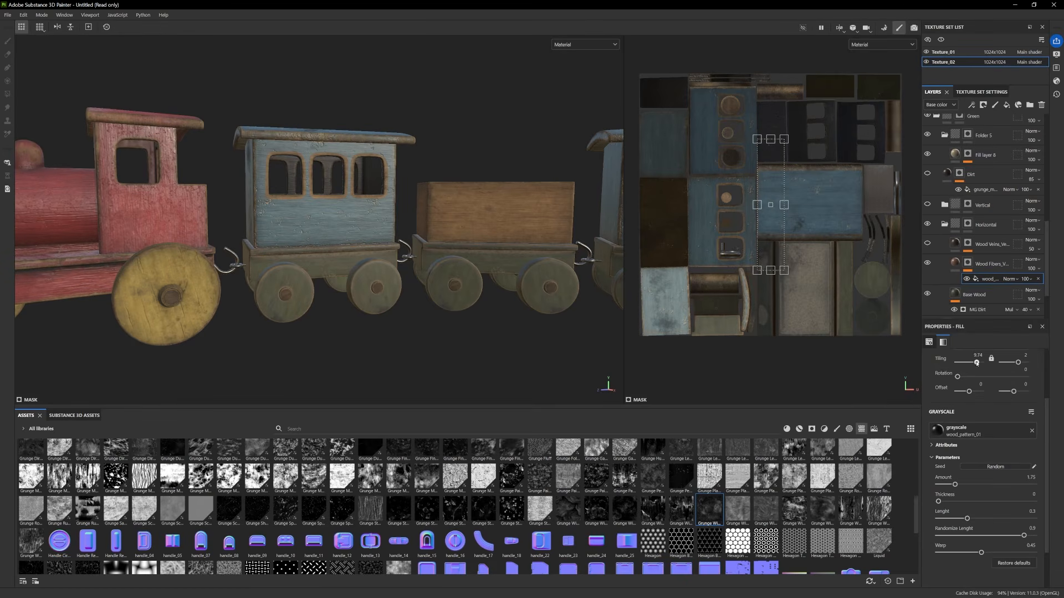
{"action": "left_click_drag", "start_coordinate": [471, 333], "coordinate": [482, 308], "text": "alt"}
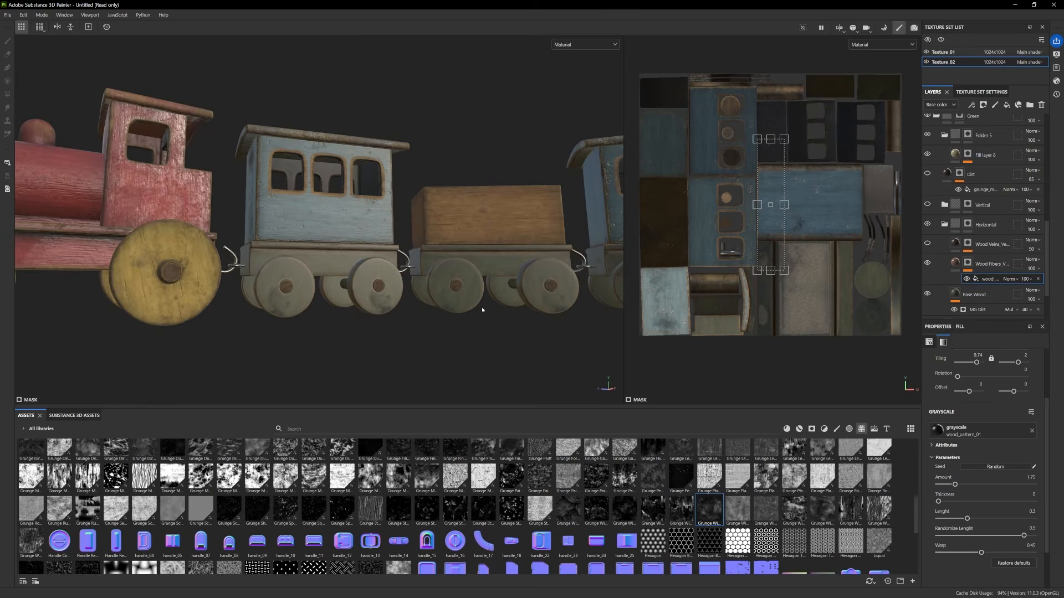
Set the Base Wood layer's Grunge 02 Opacity to 0 and expand its technical parameters
{"action": "scroll", "coordinate": [974, 278], "scroll_direction": "down", "scroll_amount": 1}
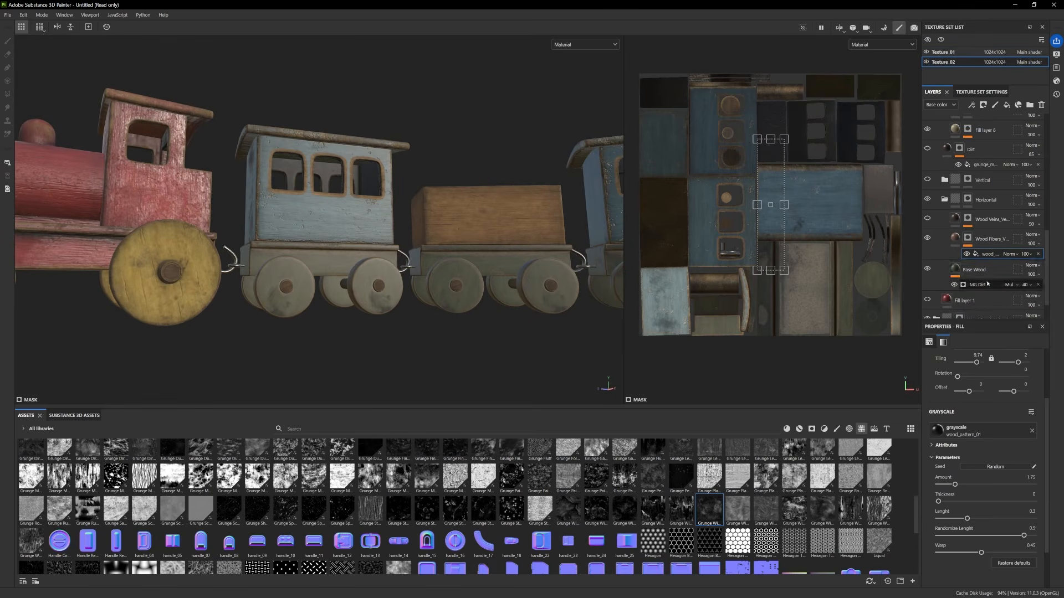
{"action": "left_click", "coordinate": [975, 270]}
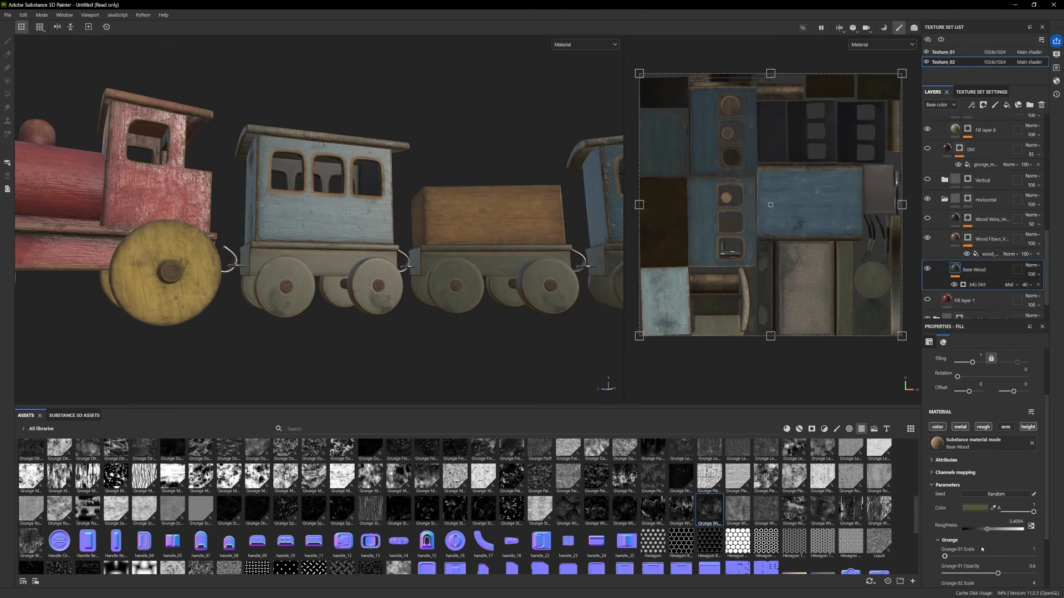
{"action": "scroll", "coordinate": [981, 549], "scroll_direction": "down", "scroll_amount": 3}
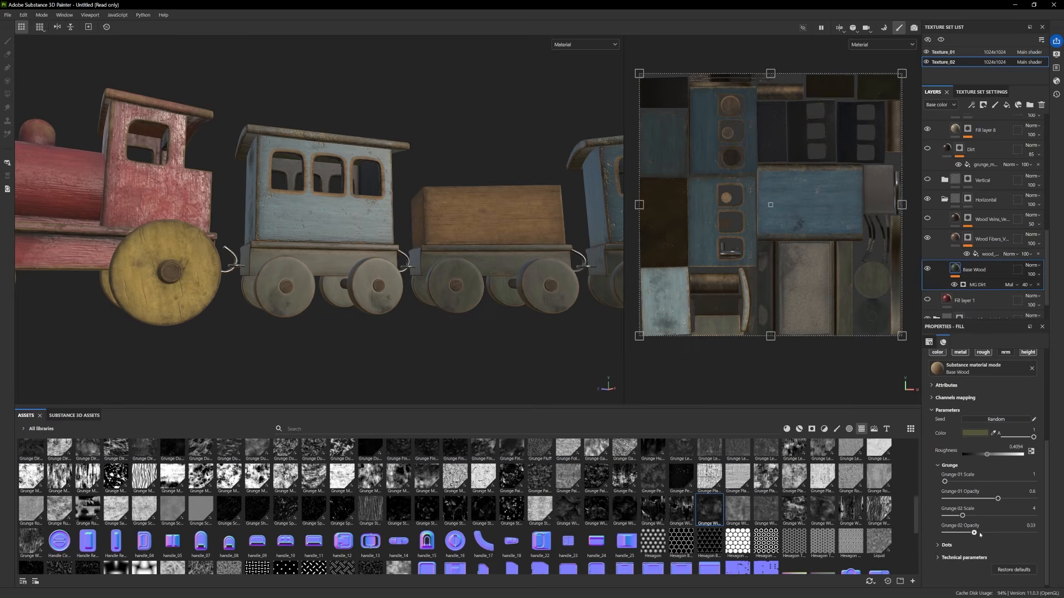
{"action": "left_click_drag", "start_coordinate": [1002, 533], "coordinate": [957, 533]}
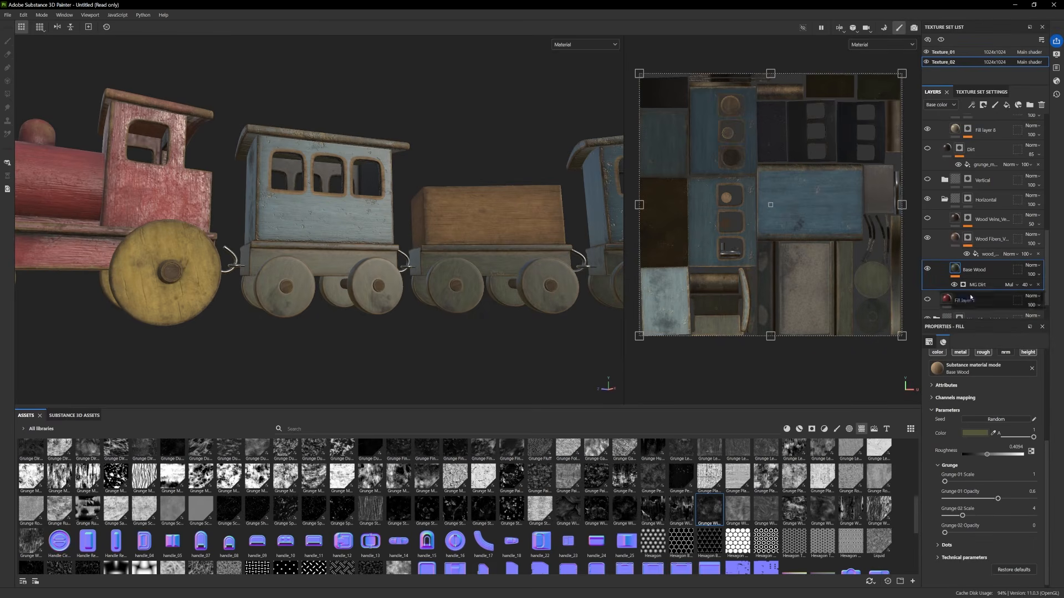
{"action": "left_click", "coordinate": [964, 557]}
{"action": "scroll", "coordinate": [976, 530], "scroll_direction": "down", "scroll_amount": 3}
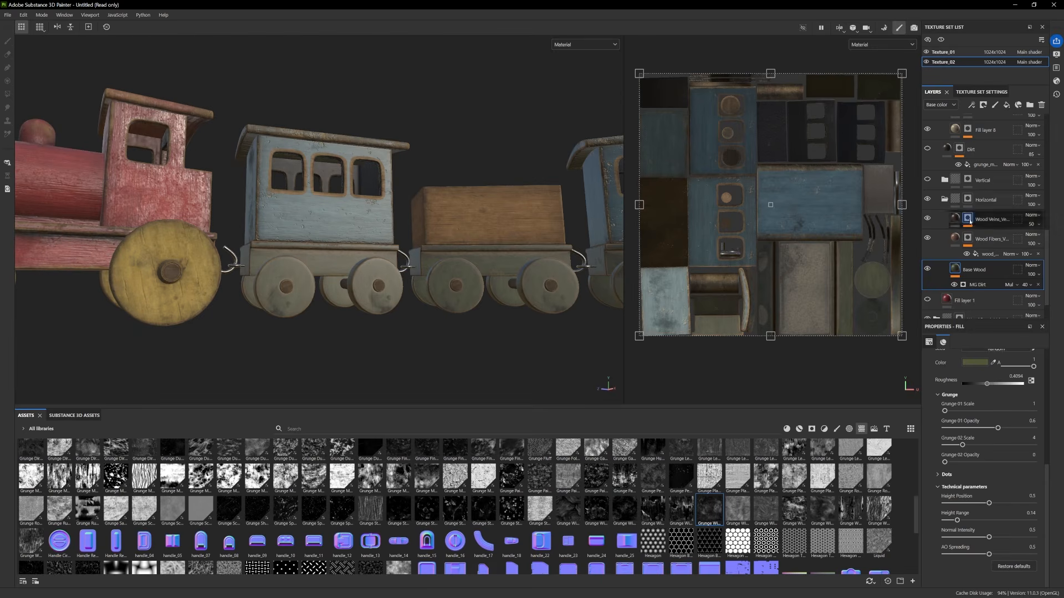
Examine the wood pattern fill in the Horizontal folder's Wood Veins mask and its effect on the wagons
{"action": "left_click", "coordinate": [968, 224]}
{"action": "left_click", "coordinate": [993, 246]}
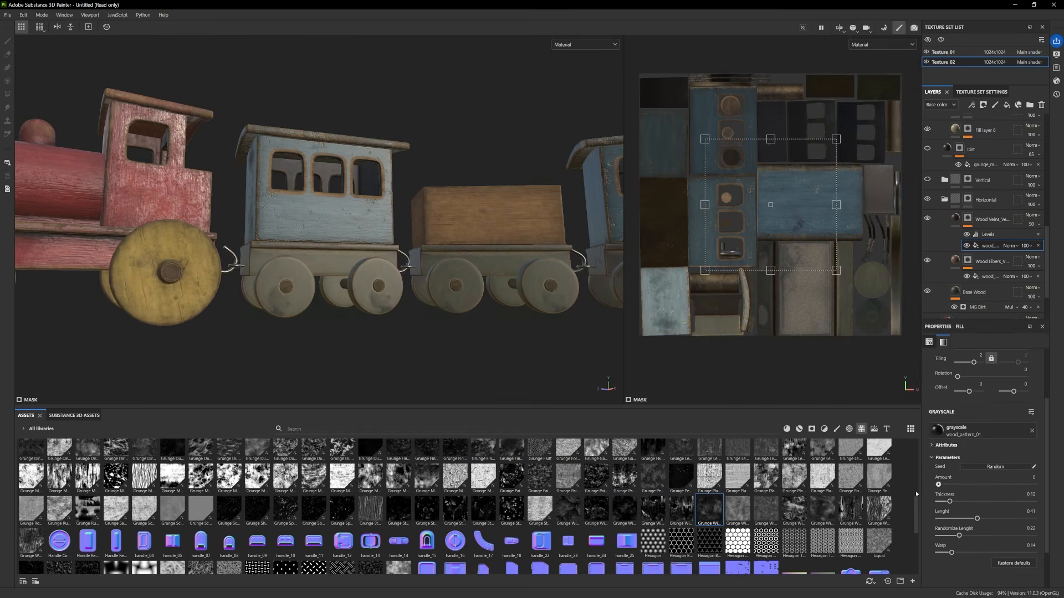
{"action": "scroll", "coordinate": [487, 349], "scroll_direction": "up", "scroll_amount": 5}
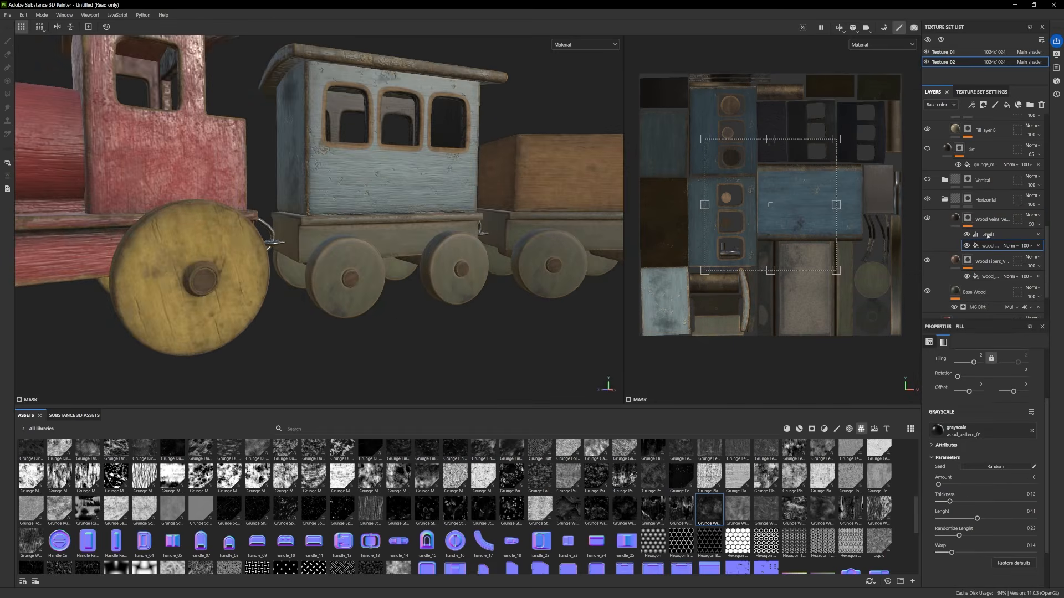
Paste the Grunge Wipe Dusty roughness fill layer above the Wood Veins layer in the Green folder's Horizontal folder
{"action": "left_click", "coordinate": [988, 220]}
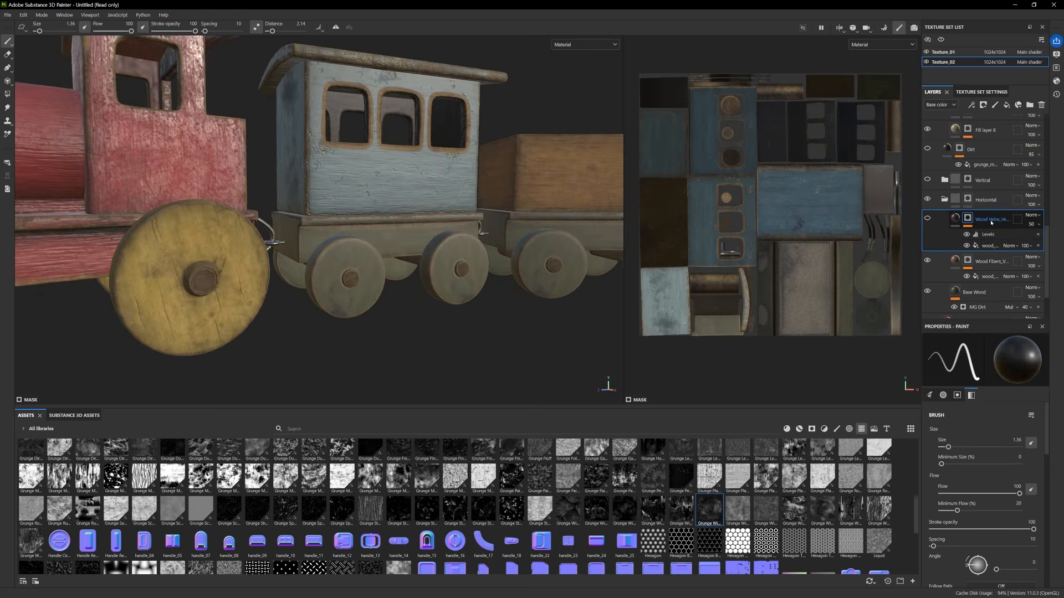
{"action": "key", "text": "ctrl+v"}
{"action": "left_click_drag", "start_coordinate": [443, 296], "coordinate": [421, 324], "text": "alt"}
{"action": "scroll", "coordinate": [341, 312], "scroll_direction": "down", "scroll_amount": 4}
{"action": "scroll", "coordinate": [396, 319], "scroll_direction": "up", "scroll_amount": 4}
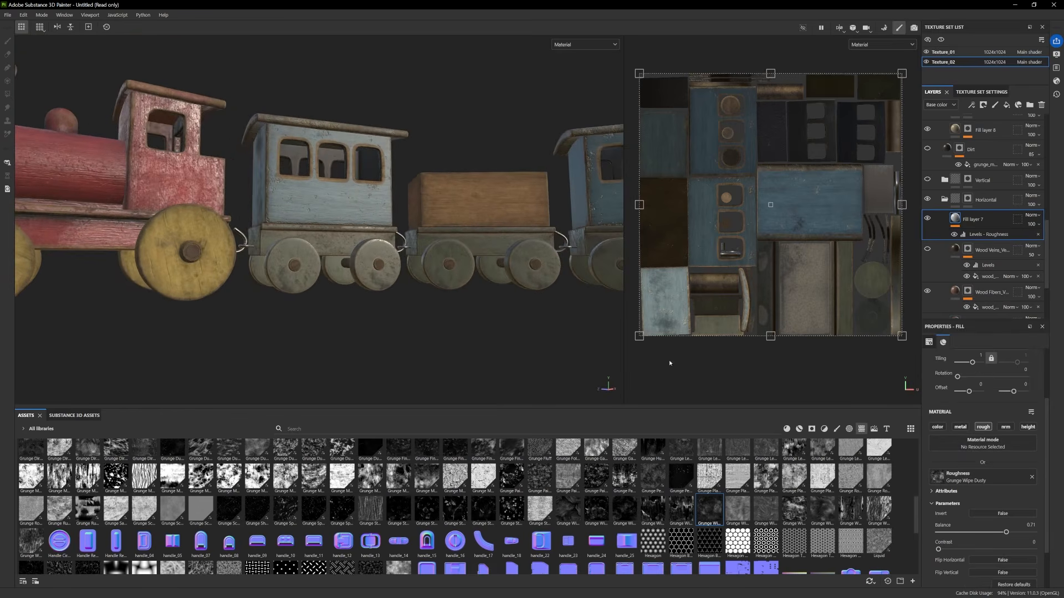
Set the Balance of the pasted Grunge Wipe Dusty roughness to 0.57 and check the wagons
{"action": "left_click", "coordinate": [989, 235]}
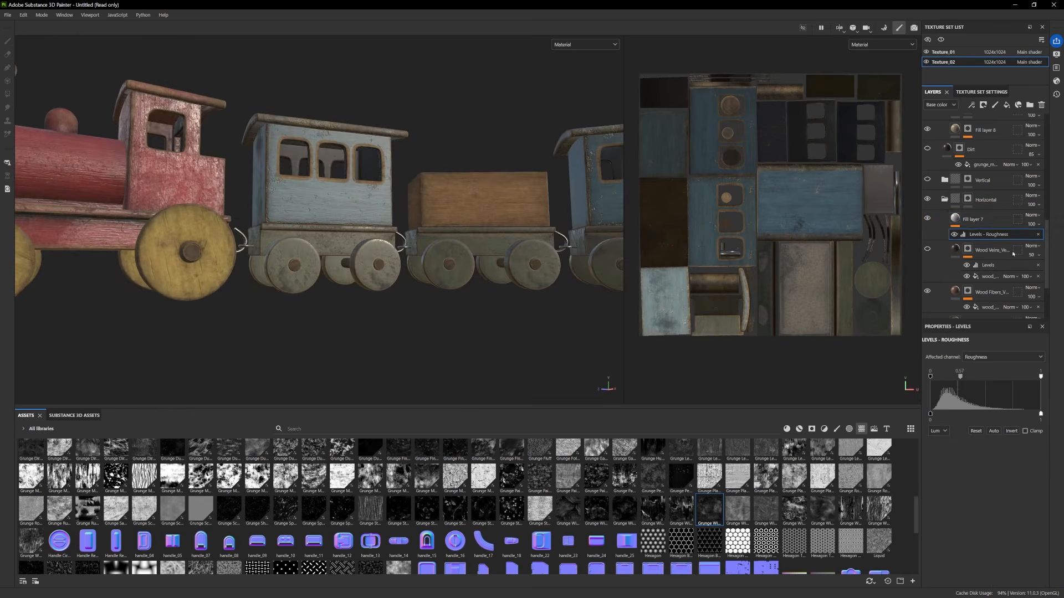
{"action": "left_click", "coordinate": [974, 219]}
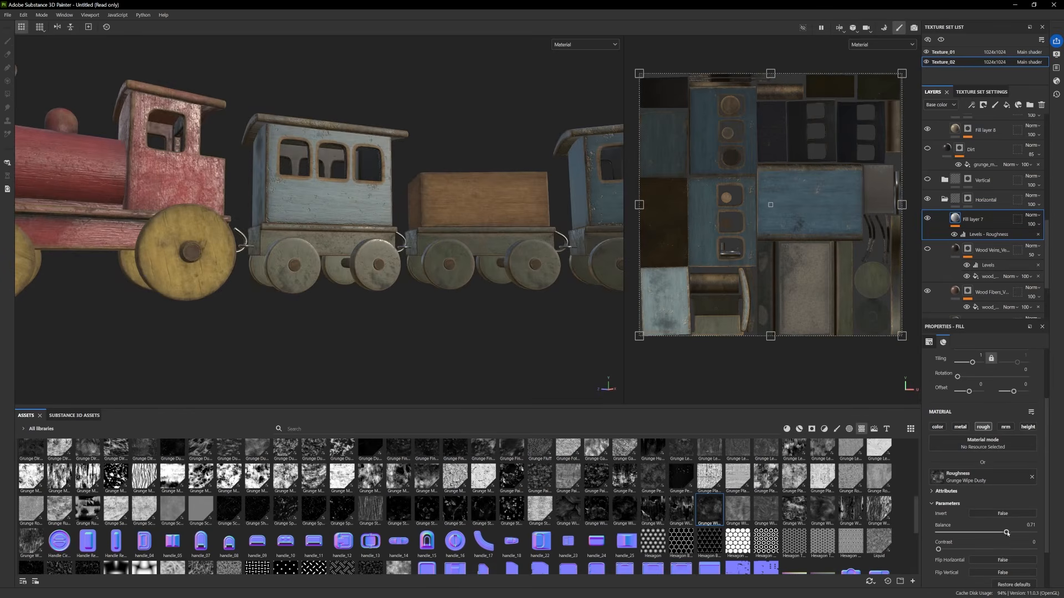
{"action": "left_click_drag", "start_coordinate": [1003, 533], "coordinate": [992, 534]}
{"action": "left_click_drag", "start_coordinate": [568, 359], "coordinate": [492, 312], "text": "alt"}
{"action": "scroll", "coordinate": [413, 290], "scroll_direction": "up", "scroll_amount": 2}
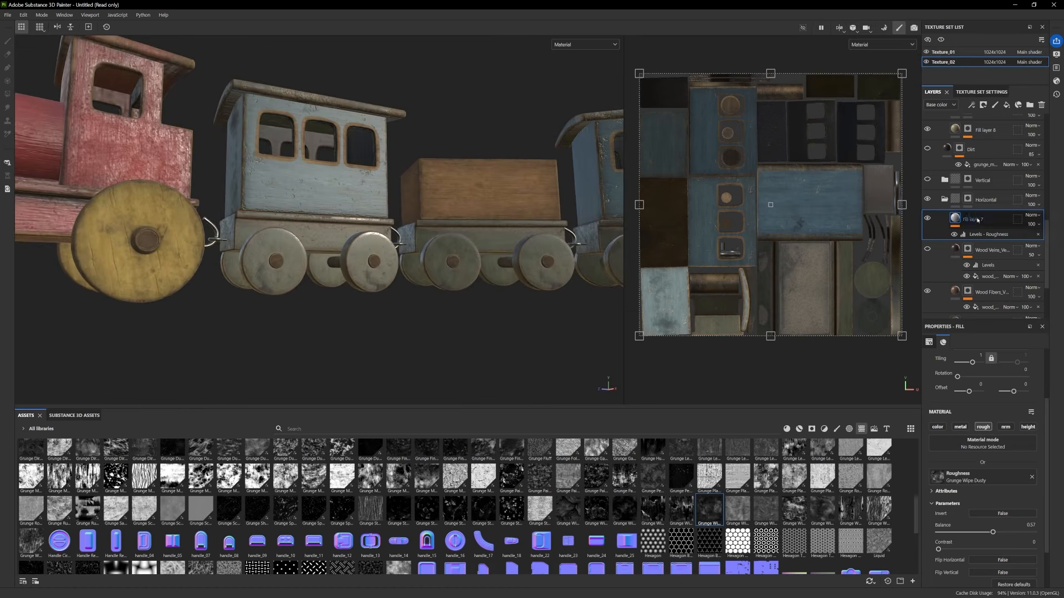
Try several wood smart materials, including Wood Ship Hull and Wood Chest, below the roughness fill layer and undo each one
{"action": "left_click", "coordinate": [800, 430]}
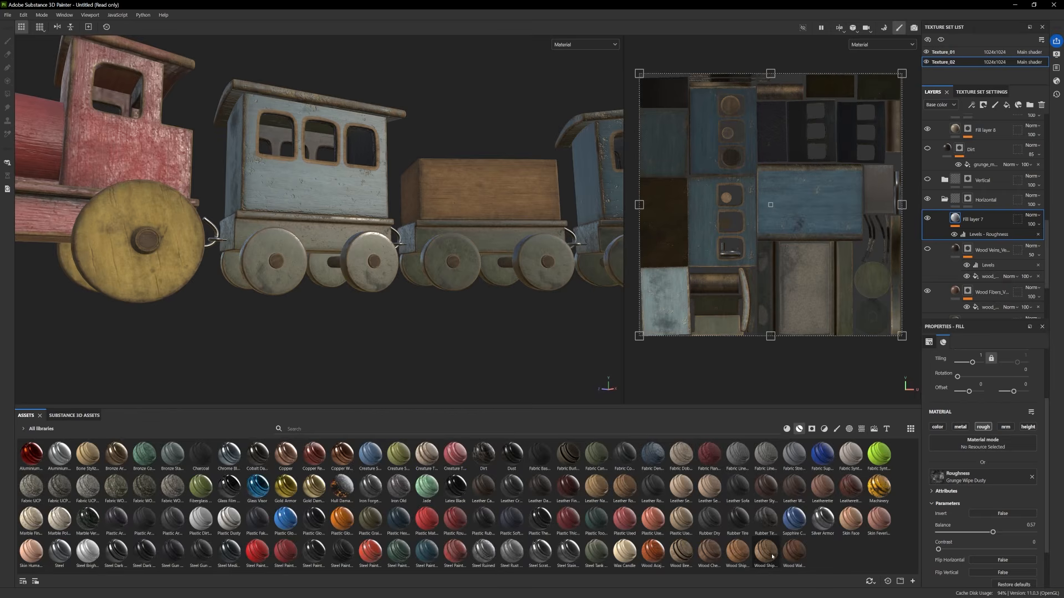
{"action": "left_click_drag", "start_coordinate": [772, 557], "coordinate": [974, 240]}
{"action": "mouse_move", "coordinate": [368, 280]}
{"action": "left_mouse_down", "text": "alt"}
{"action": "mouse_move", "coordinate": [312, 288]}
{"action": "mouse_move", "coordinate": [348, 276]}
{"action": "left_mouse_up", "text": "alt"}
{"action": "key", "text": "ctrl+z"}
{"action": "left_click_drag", "start_coordinate": [738, 553], "coordinate": [979, 238]}
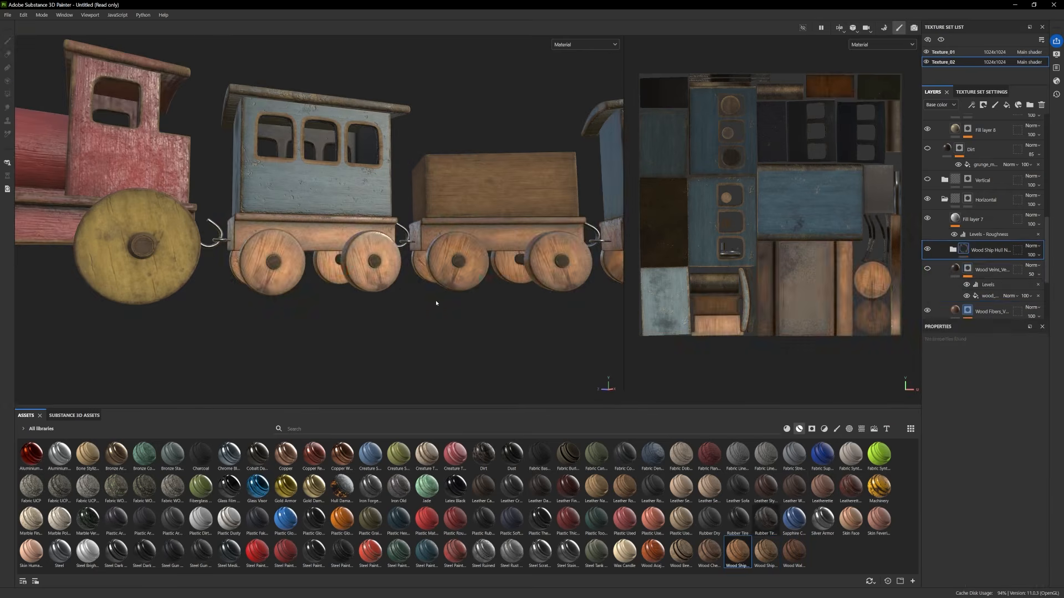
{"action": "left_click_drag", "start_coordinate": [436, 303], "coordinate": [415, 326], "text": "alt"}
{"action": "key", "text": "ctrl+z"}
{"action": "mouse_move", "coordinate": [709, 552]}
{"action": "left_mouse_down"}
{"action": "mouse_move", "coordinate": [970, 333]}
{"action": "mouse_move", "coordinate": [981, 248]}
{"action": "left_mouse_up"}
{"action": "mouse_move", "coordinate": [410, 292]}
{"action": "left_mouse_down", "text": "alt"}
{"action": "mouse_move", "coordinate": [399, 314]}
{"action": "mouse_move", "coordinate": [407, 301]}
{"action": "left_mouse_up", "text": "alt"}
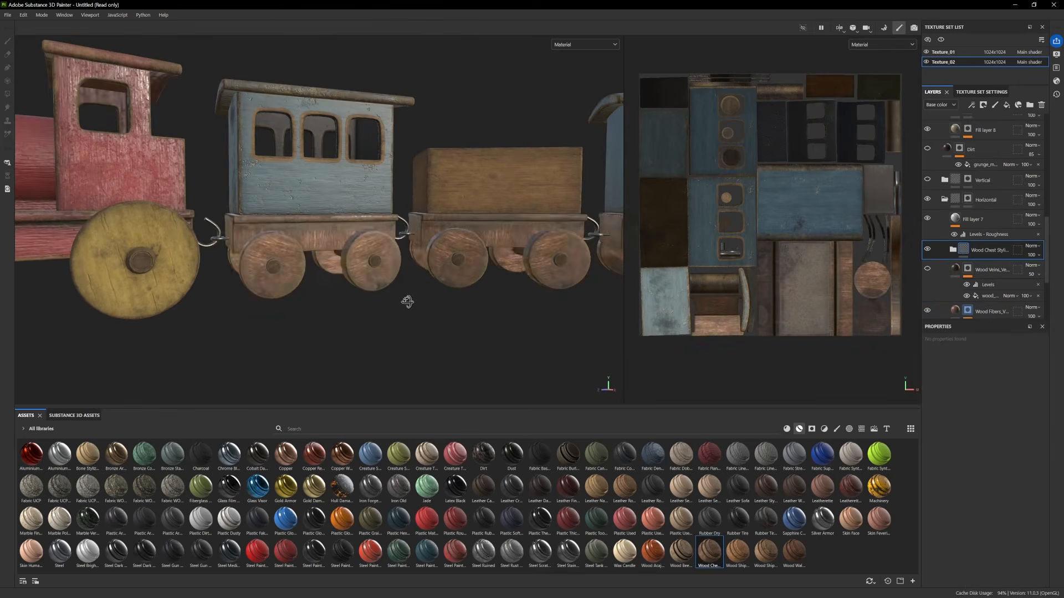
{"action": "key", "text": "ctrl+z"}
Add the Wood Beech Veined smart material below the roughness fill layer and expand it to check its Wood Veins layer
{"action": "mouse_move", "coordinate": [681, 551]}
{"action": "left_mouse_down"}
{"action": "mouse_move", "coordinate": [993, 253]}
{"action": "mouse_move", "coordinate": [983, 247]}
{"action": "left_mouse_up"}
{"action": "left_click_drag", "start_coordinate": [353, 287], "coordinate": [377, 294], "text": "alt"}
{"action": "left_click", "coordinate": [953, 250]}
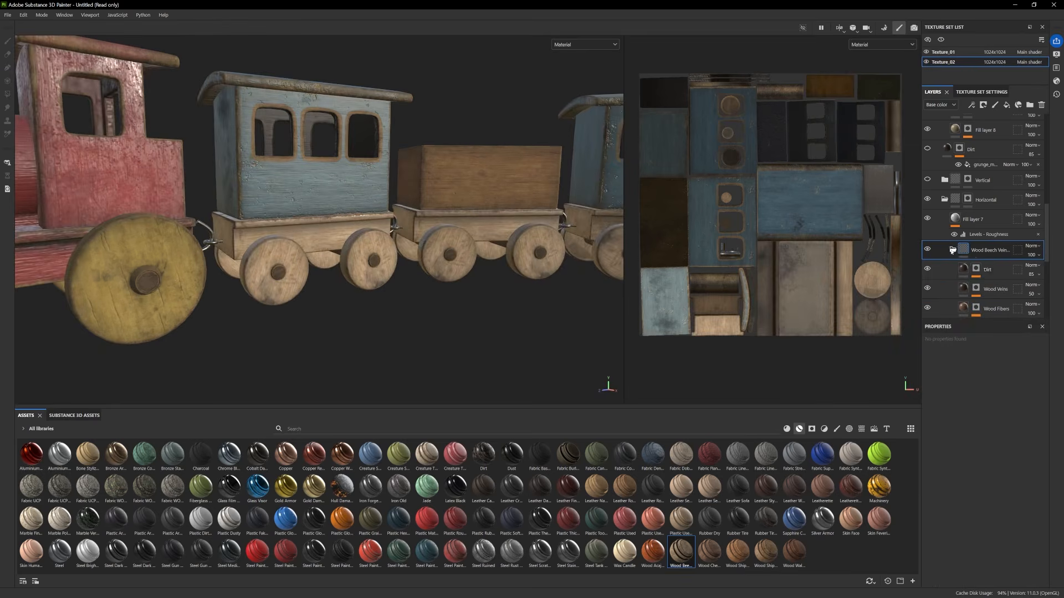
{"action": "left_click", "coordinate": [928, 290]}
Copy the Wood Veins layer out of the Wood Beech Veined folder, delete that folder, and paste the layer in its place
{"action": "left_click", "coordinate": [998, 290]}
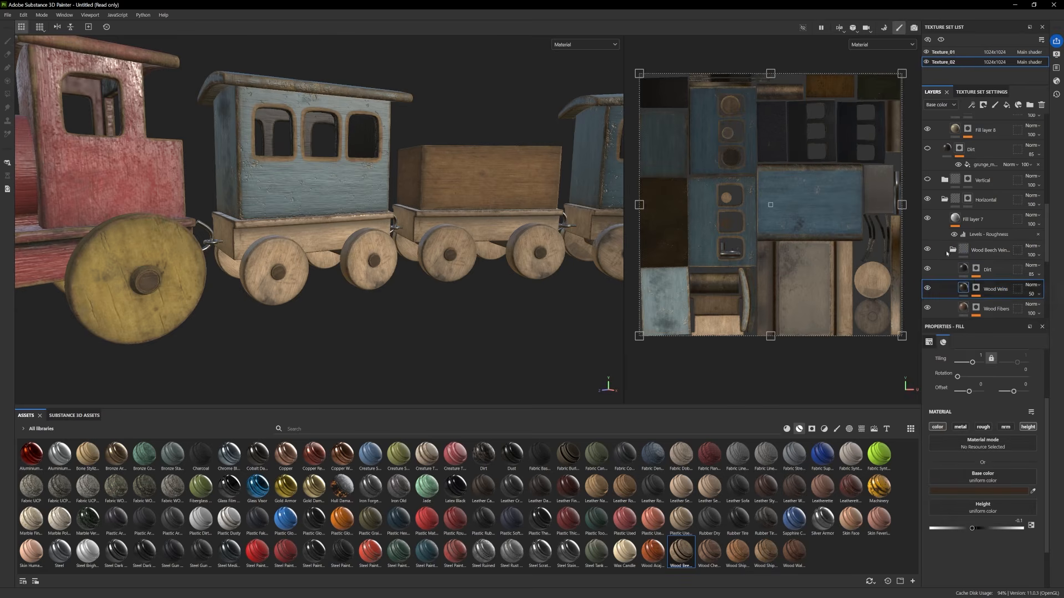
{"action": "left_click", "coordinate": [988, 251]}
{"action": "key", "text": "Delete"}
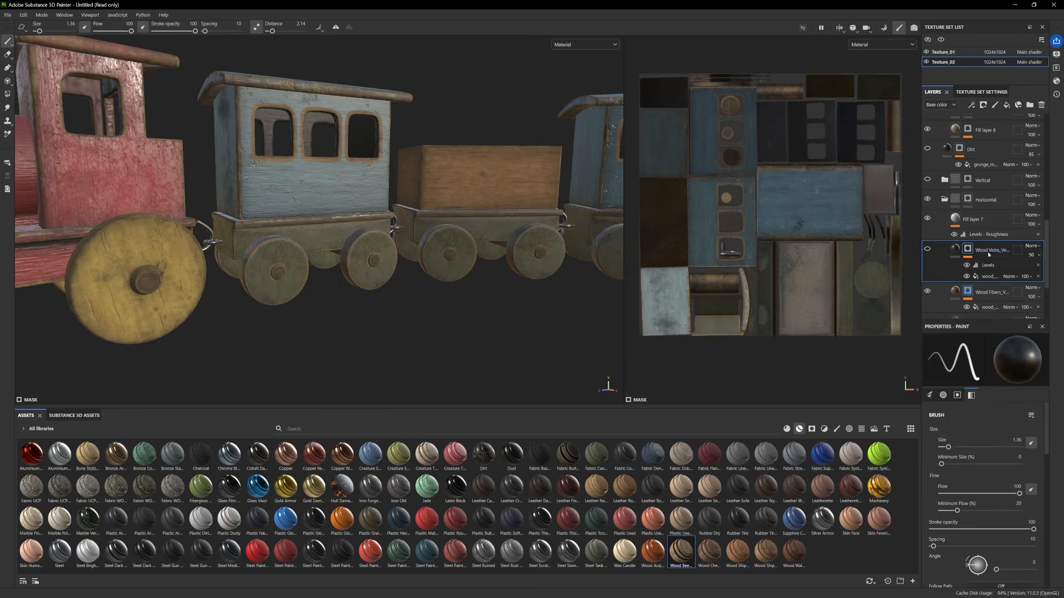
{"action": "key", "text": "ctrl+z"}
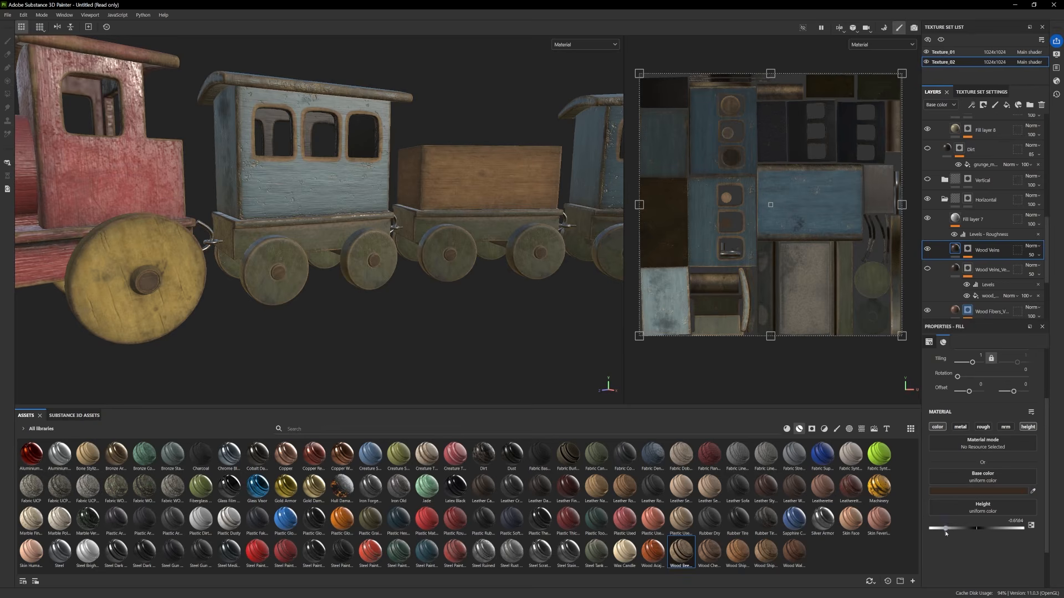
Set the new Wood Veins layer's height to about -0.29 and the Amount of its mask's wood pattern to 1.57
{"action": "left_click_drag", "start_coordinate": [963, 529], "coordinate": [962, 529]}
{"action": "left_click_drag", "start_coordinate": [485, 340], "coordinate": [532, 341], "text": "alt"}
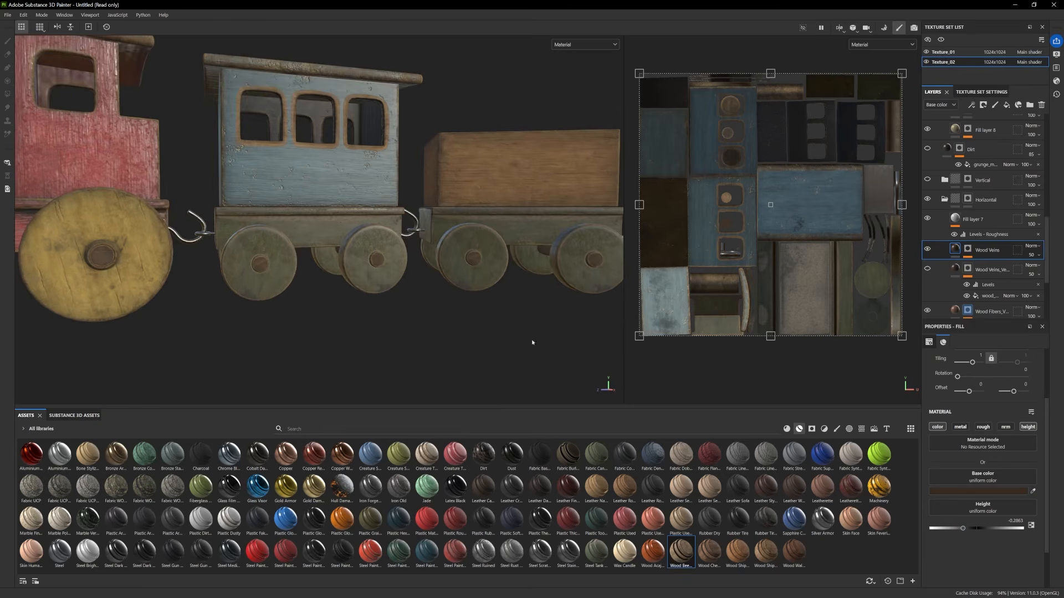
{"action": "left_click", "coordinate": [968, 250]}
{"action": "left_click", "coordinate": [987, 275]}
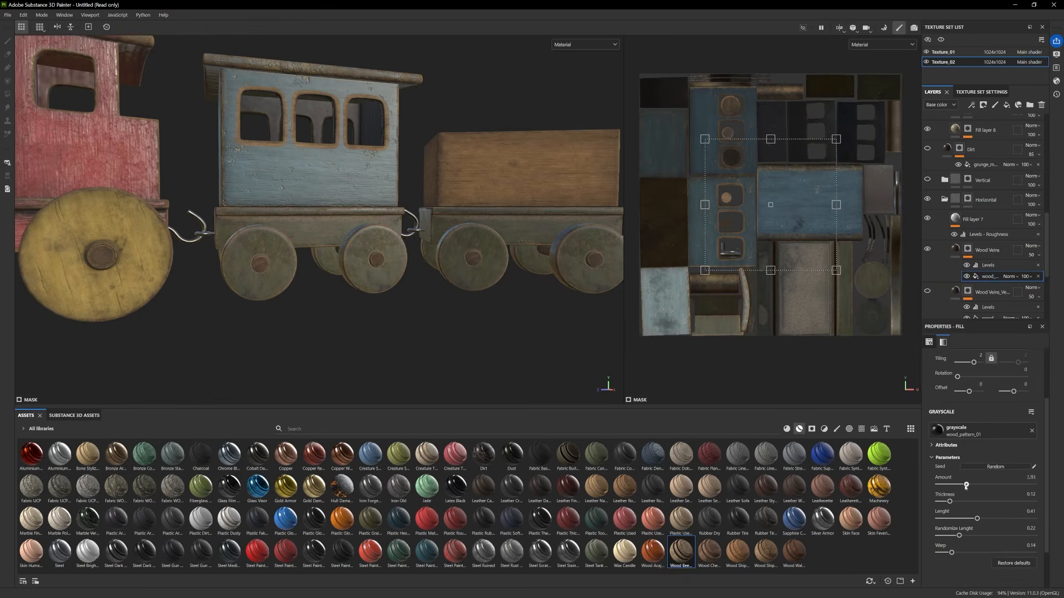
{"action": "left_click_drag", "start_coordinate": [532, 338], "coordinate": [344, 300], "text": "alt"}
{"action": "right_click_drag", "start_coordinate": [344, 302], "coordinate": [401, 304], "text": "alt"}
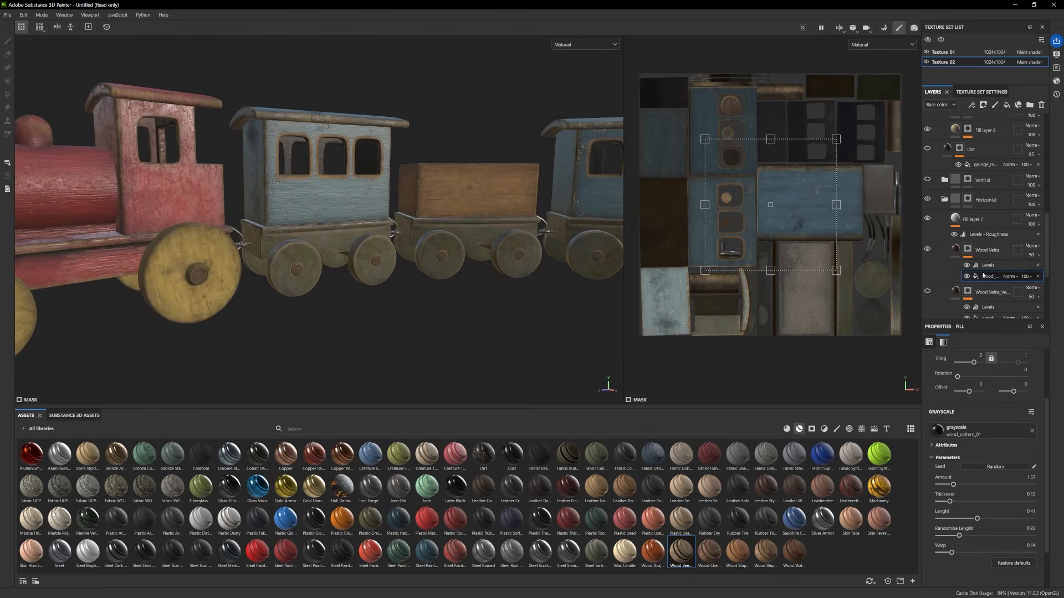
Change the new Wood Veins layer's base color to grayish brown 504742 and check the whole train
{"action": "left_click", "coordinate": [955, 249]}
{"action": "left_click", "coordinate": [971, 479]}
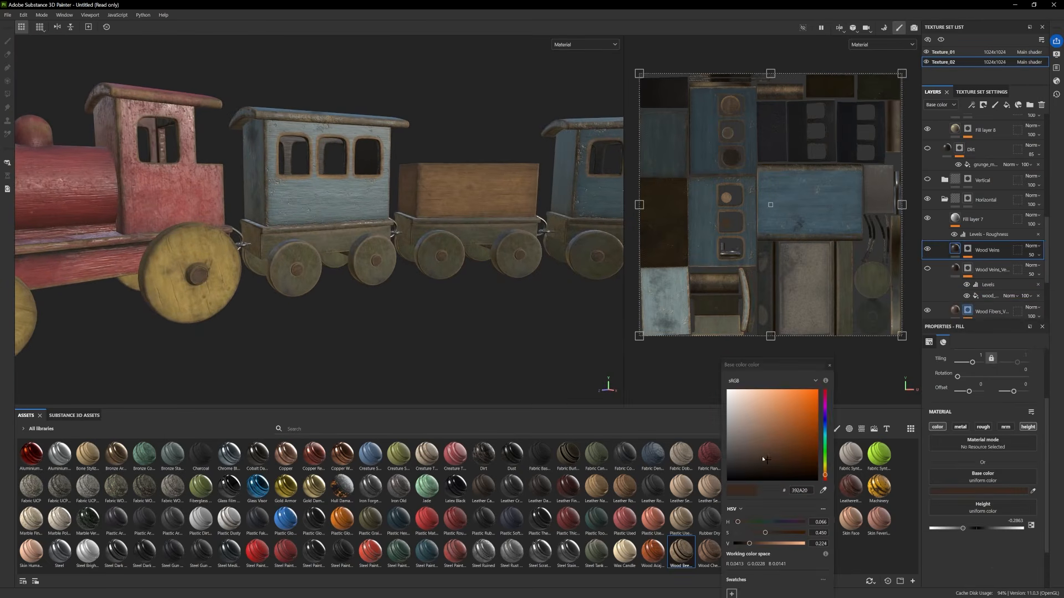
{"action": "mouse_move", "coordinate": [763, 459]}
{"action": "left_mouse_down"}
{"action": "mouse_move", "coordinate": [738, 441]}
{"action": "mouse_move", "coordinate": [744, 453]}
{"action": "left_mouse_up"}
{"action": "left_click_drag", "start_coordinate": [488, 319], "coordinate": [369, 291], "text": "alt"}
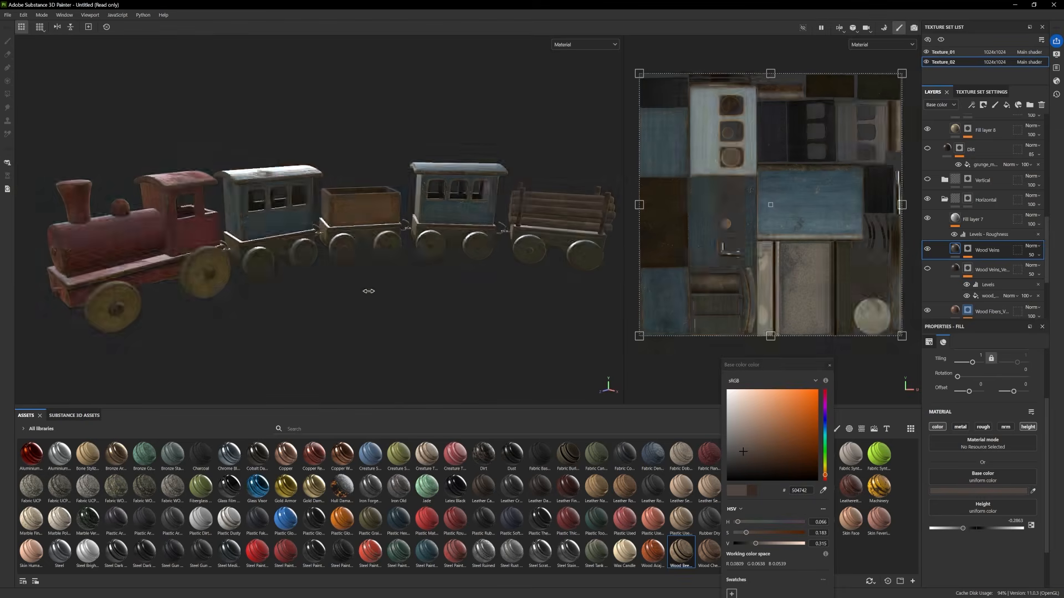
{"action": "mouse_move", "coordinate": [432, 281]}
{"action": "left_mouse_down", "text": "alt"}
{"action": "mouse_move", "coordinate": [418, 264]}
{"action": "mouse_move", "coordinate": [380, 290]}
{"action": "mouse_move", "coordinate": [418, 285]}
{"action": "left_mouse_up", "text": "alt"}
Compare the train with and without the new Wood Veins layer, examining the green wood from another angle
{"action": "left_click", "coordinate": [927, 249]}
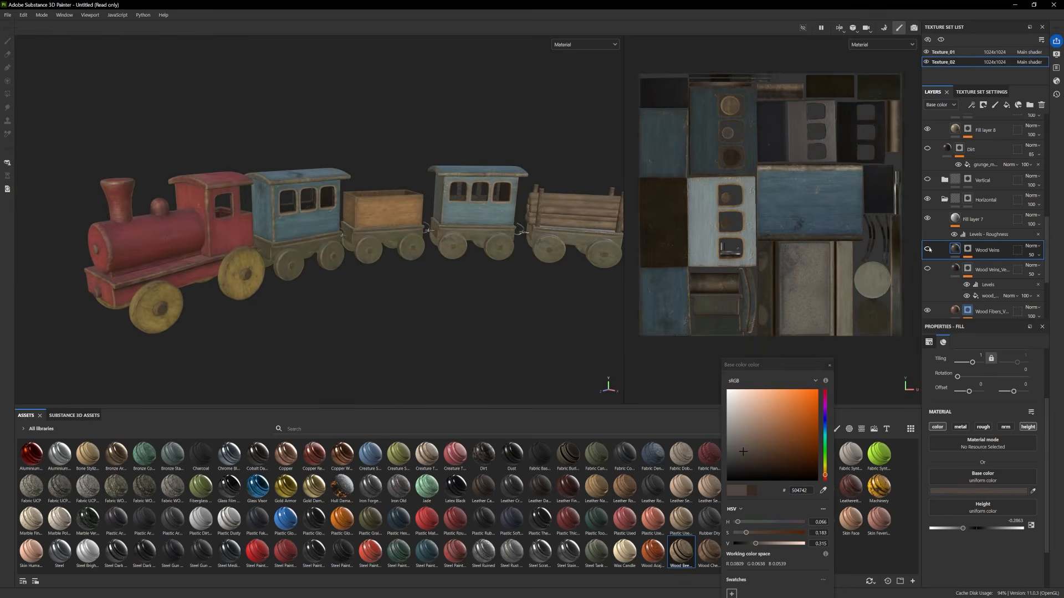
{"action": "left_click", "coordinate": [929, 249]}
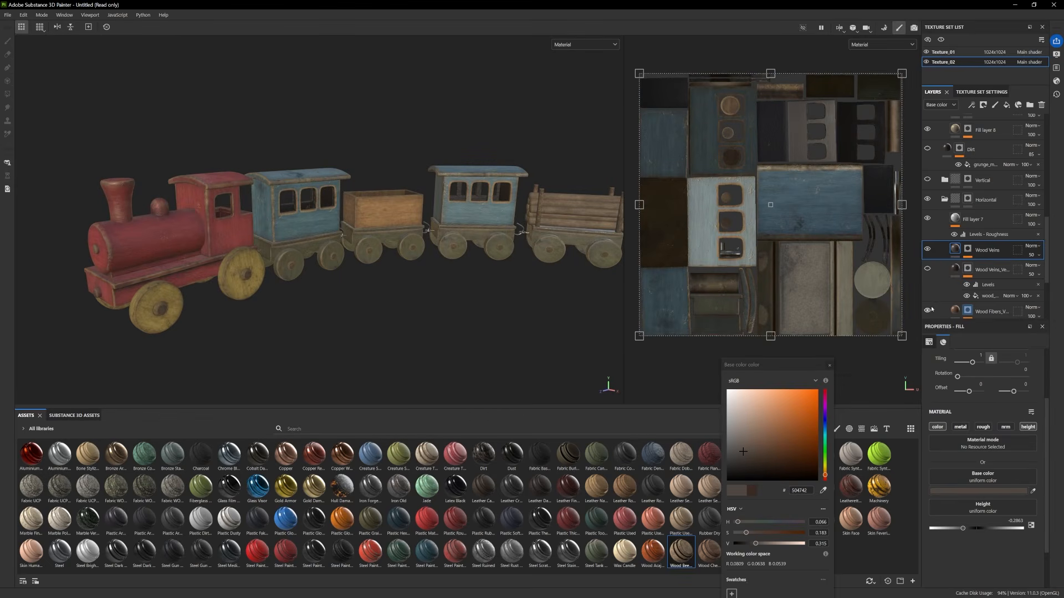
{"action": "left_click_drag", "start_coordinate": [413, 272], "coordinate": [354, 272], "text": "alt"}
Lower the midtone of the roughness Levels on Fill layer 7 in the wagons' Horizontal folder and check the train
{"action": "left_click", "coordinate": [987, 233]}
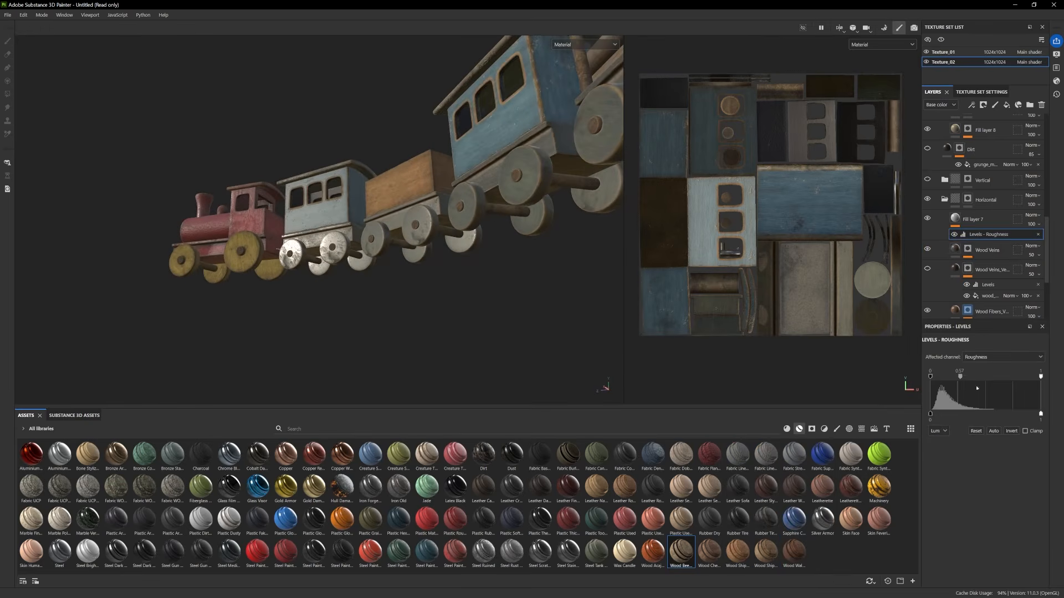
{"action": "mouse_move", "coordinate": [960, 376]}
{"action": "left_mouse_down"}
{"action": "mouse_move", "coordinate": [989, 378]}
{"action": "mouse_move", "coordinate": [945, 382]}
{"action": "left_mouse_up"}
{"action": "left_click_drag", "start_coordinate": [438, 283], "coordinate": [361, 297], "text": "alt"}
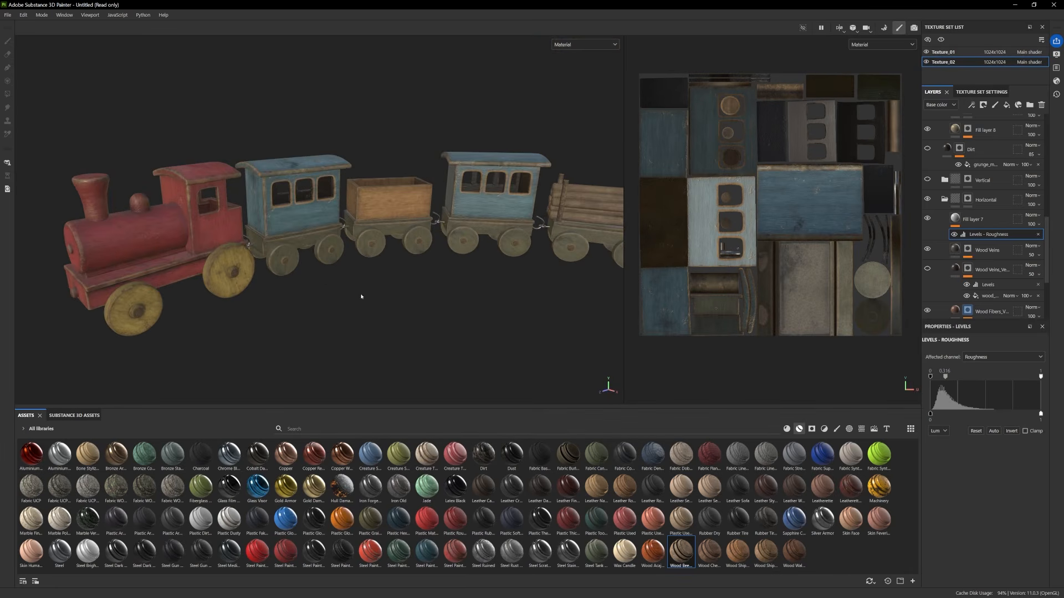
Change the color of the Base Wood layer in the wagons' Horizontal folder to dark green 3B4922 and check the train
{"action": "scroll", "coordinate": [983, 238], "scroll_direction": "down", "scroll_amount": 4}
{"action": "left_click", "coordinate": [983, 236]}
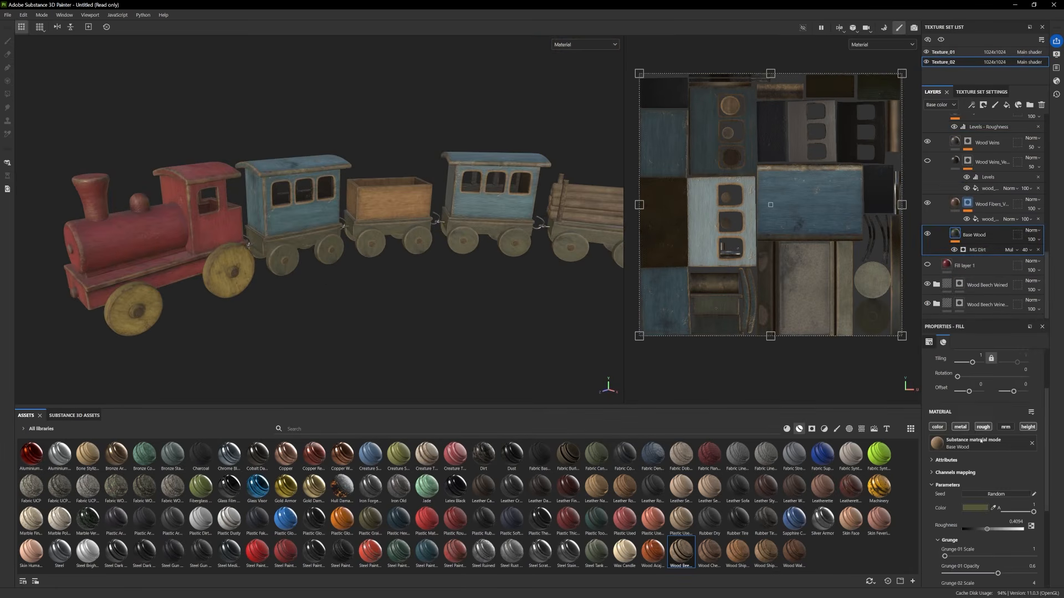
{"action": "left_click", "coordinate": [979, 508]}
{"action": "left_click_drag", "start_coordinate": [758, 449], "coordinate": [773, 452]}
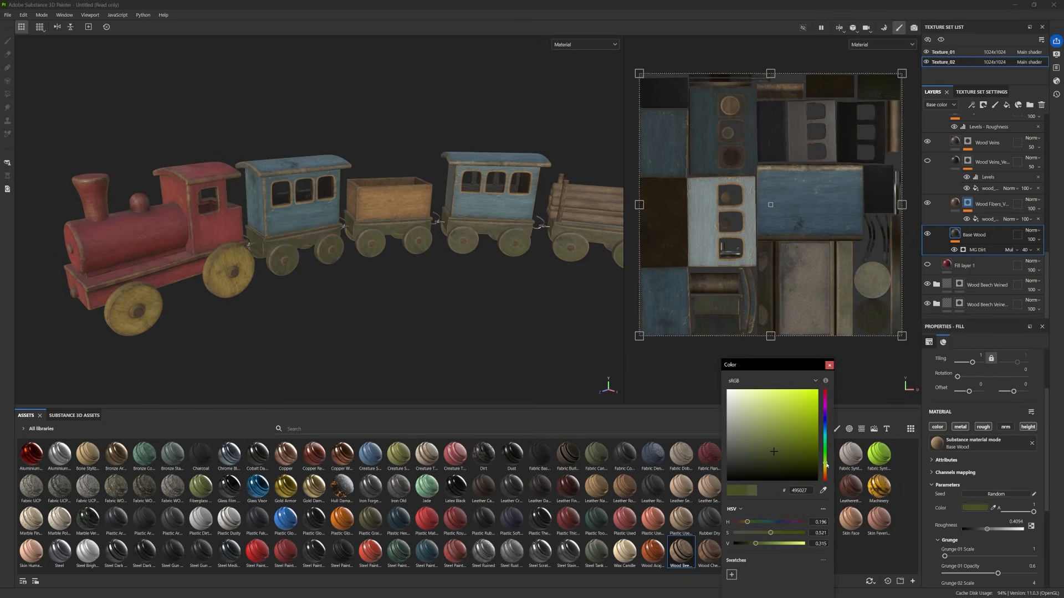
{"action": "left_click_drag", "start_coordinate": [432, 333], "coordinate": [421, 314], "text": "alt"}
{"action": "left_click_drag", "start_coordinate": [774, 452], "coordinate": [775, 453]}
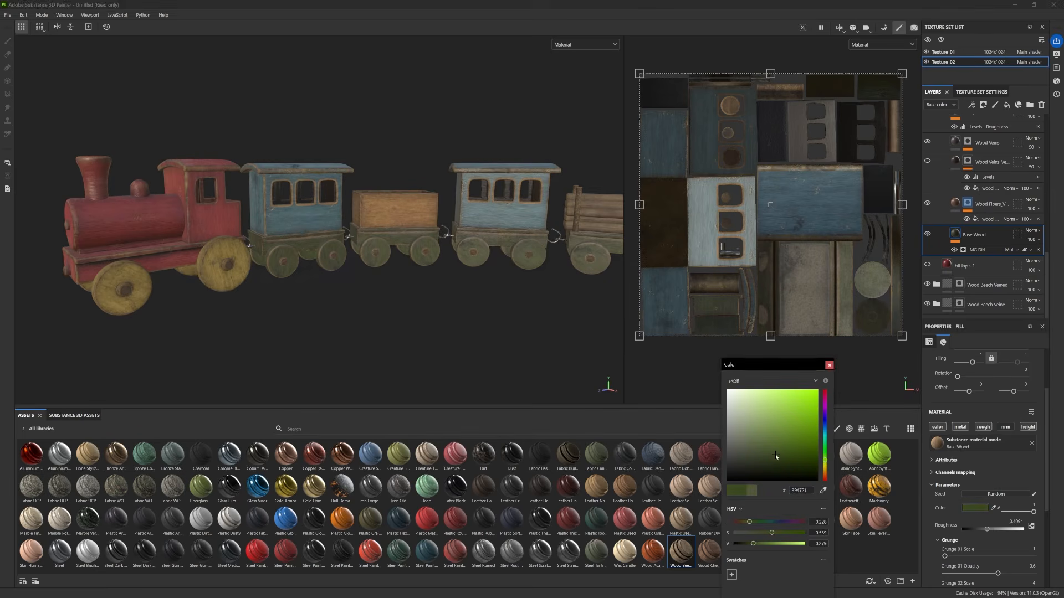
{"action": "mouse_move", "coordinate": [491, 338]}
{"action": "left_mouse_down", "text": "alt"}
{"action": "mouse_move", "coordinate": [288, 295]}
{"action": "mouse_move", "coordinate": [392, 331]}
{"action": "mouse_move", "coordinate": [278, 281]}
{"action": "mouse_move", "coordinate": [340, 281]}
{"action": "mouse_move", "coordinate": [335, 268]}
{"action": "mouse_move", "coordinate": [389, 278]}
{"action": "mouse_move", "coordinate": [367, 294]}
{"action": "mouse_move", "coordinate": [282, 254]}
{"action": "mouse_move", "coordinate": [411, 302]}
{"action": "left_mouse_up", "text": "alt"}
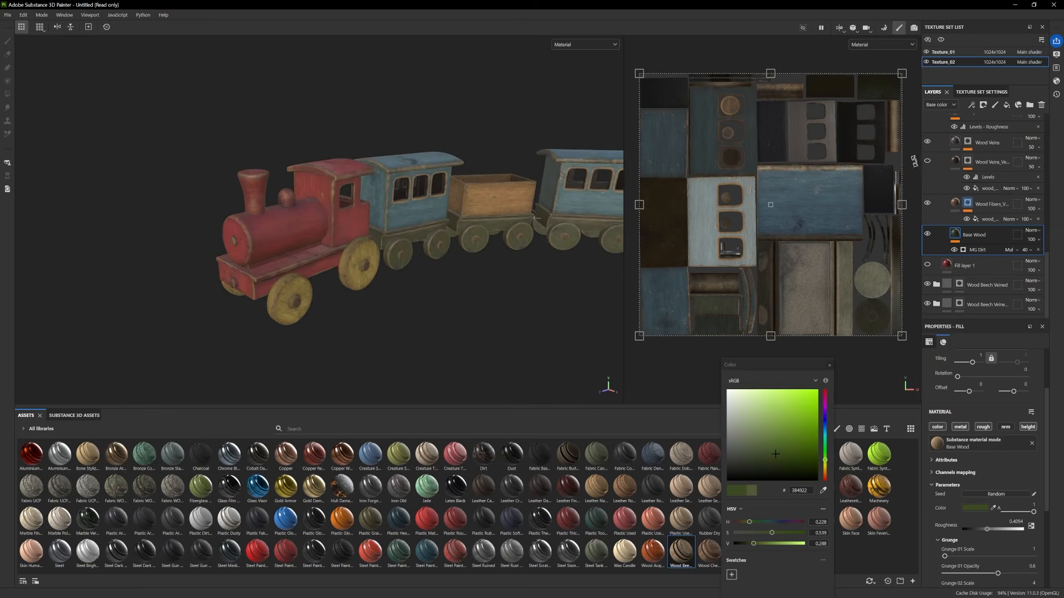
In Texture_01, change the color of the Base Wood layer in the Red folder's Vertical 1 group to warm red 97523F
{"action": "left_click", "coordinate": [944, 52]}
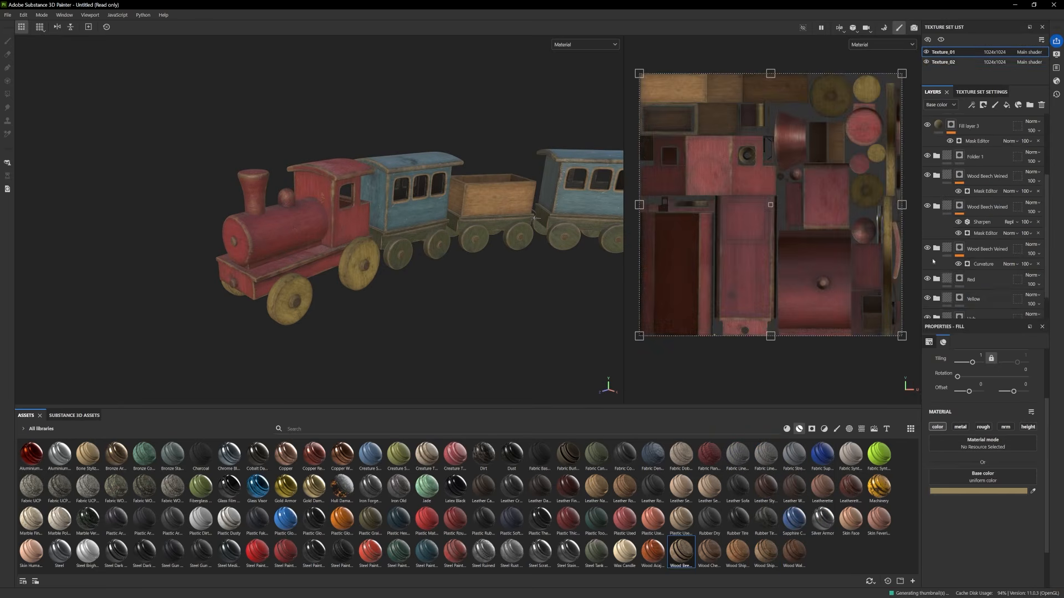
{"action": "scroll", "coordinate": [938, 281], "scroll_direction": "down", "scroll_amount": 5}
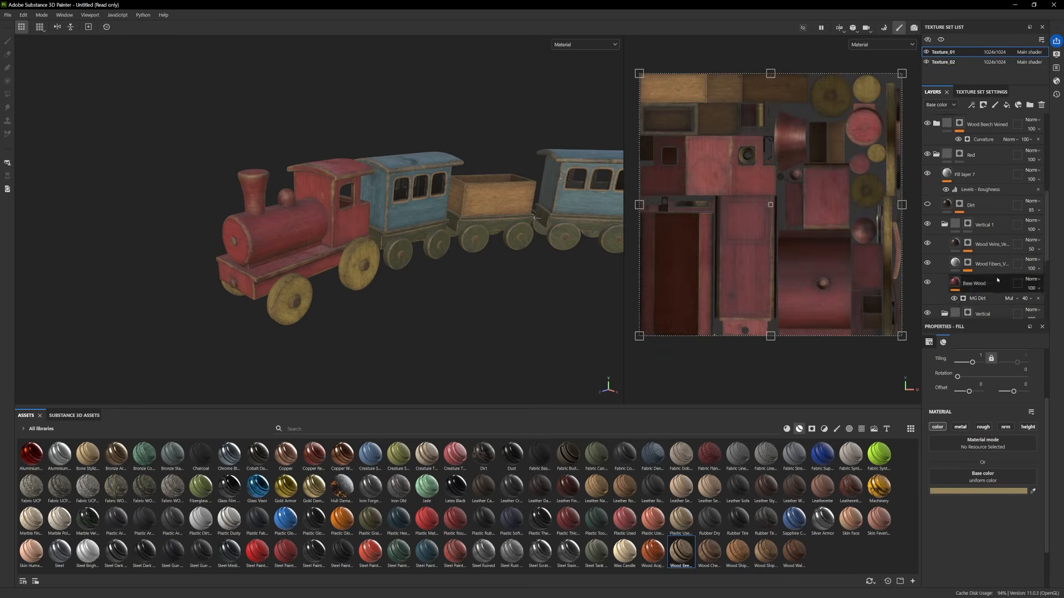
{"action": "left_click", "coordinate": [979, 507]}
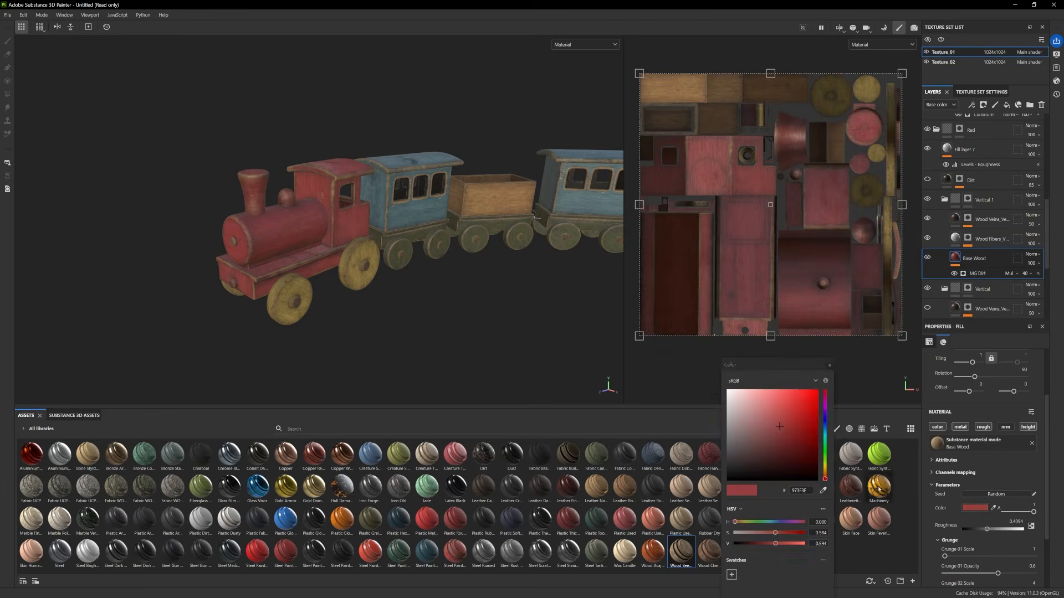
{"action": "left_click_drag", "start_coordinate": [825, 481], "coordinate": [826, 478]}
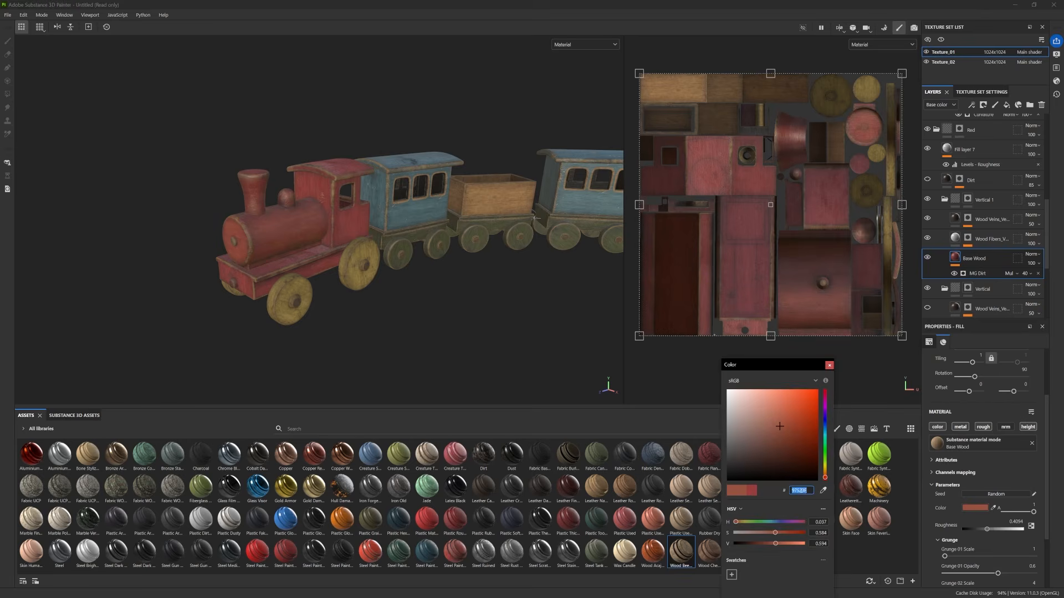
Give the Base Wood layer in the Red folder's Vertical group the color 97523F and check the locomotive
{"action": "scroll", "coordinate": [980, 230], "scroll_direction": "down", "scroll_amount": 2}
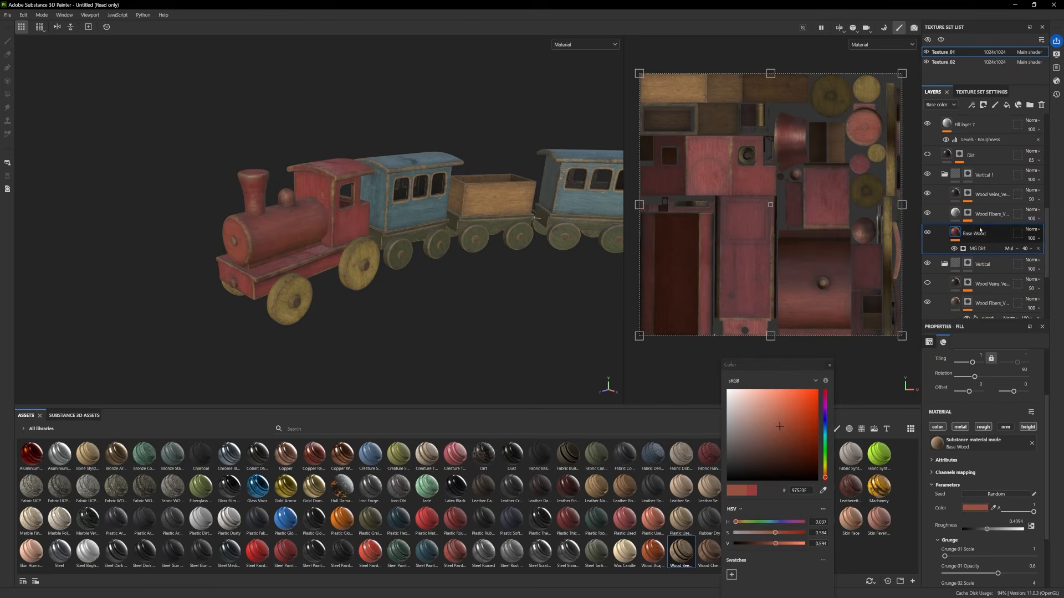
{"action": "scroll", "coordinate": [979, 230], "scroll_direction": "down", "scroll_amount": 1}
{"action": "left_click", "coordinate": [976, 308]}
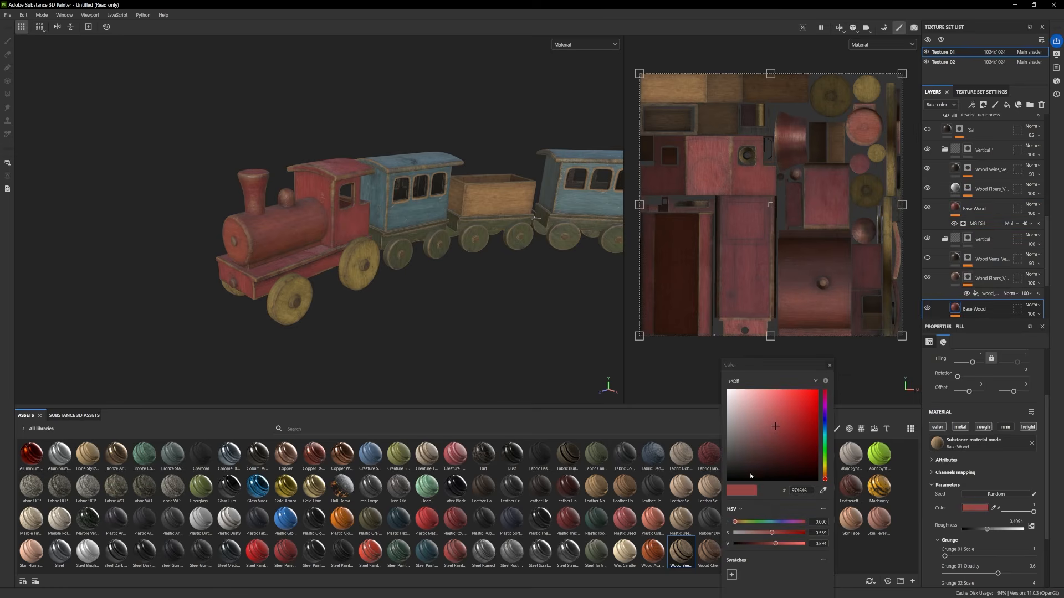
{"action": "left_click", "coordinate": [803, 490]}
{"action": "type", "text": "97523F"}
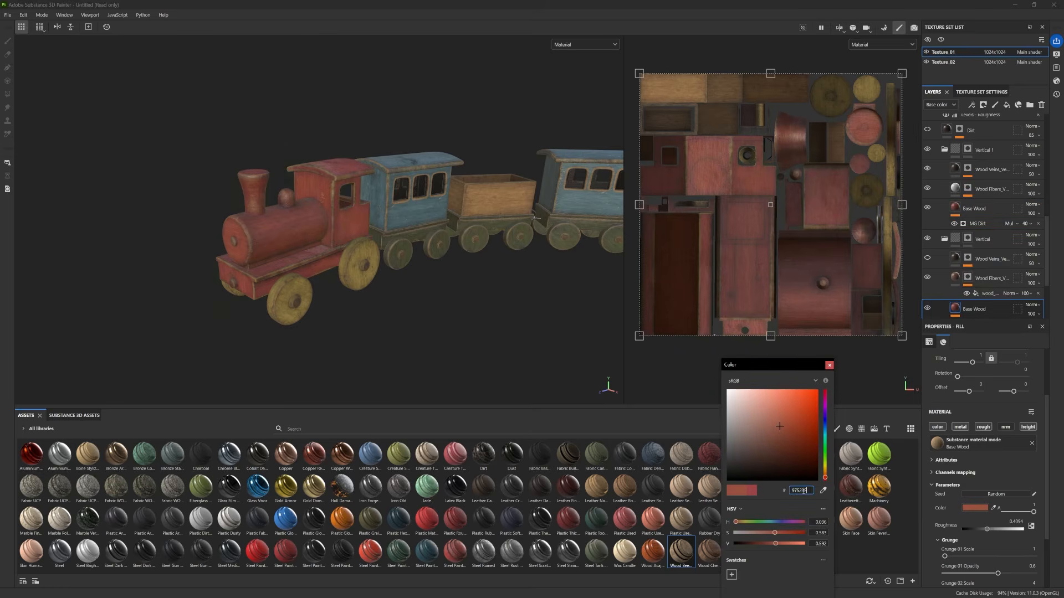
{"action": "scroll", "coordinate": [394, 303], "scroll_direction": "down", "scroll_amount": 3}
{"action": "mouse_move", "coordinate": [395, 303]}
{"action": "left_mouse_down", "text": "alt"}
{"action": "mouse_move", "coordinate": [340, 282]}
{"action": "mouse_move", "coordinate": [467, 323]}
{"action": "mouse_move", "coordinate": [385, 307]}
{"action": "mouse_move", "coordinate": [410, 308]}
{"action": "left_mouse_up", "text": "alt"}
Add a fill layer above Fill layer 7 in the Red folder and show the library's smart masks
{"action": "scroll", "coordinate": [456, 317], "scroll_direction": "up", "scroll_amount": 3}
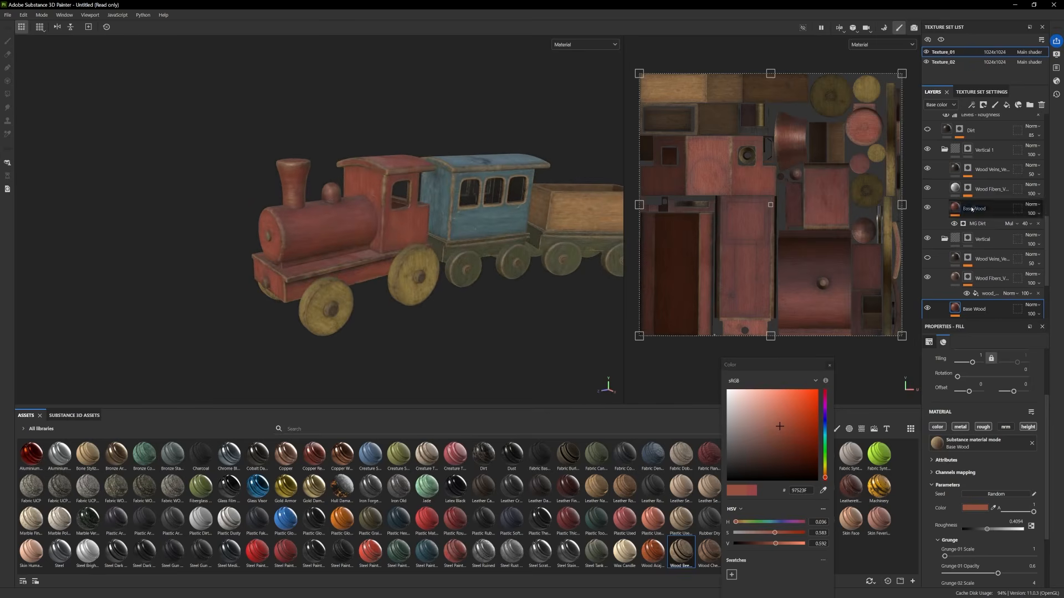
{"action": "scroll", "coordinate": [972, 209], "scroll_direction": "up", "scroll_amount": 1}
{"action": "scroll", "coordinate": [987, 176], "scroll_direction": "up", "scroll_amount": 2}
{"action": "left_click", "coordinate": [1007, 104]}
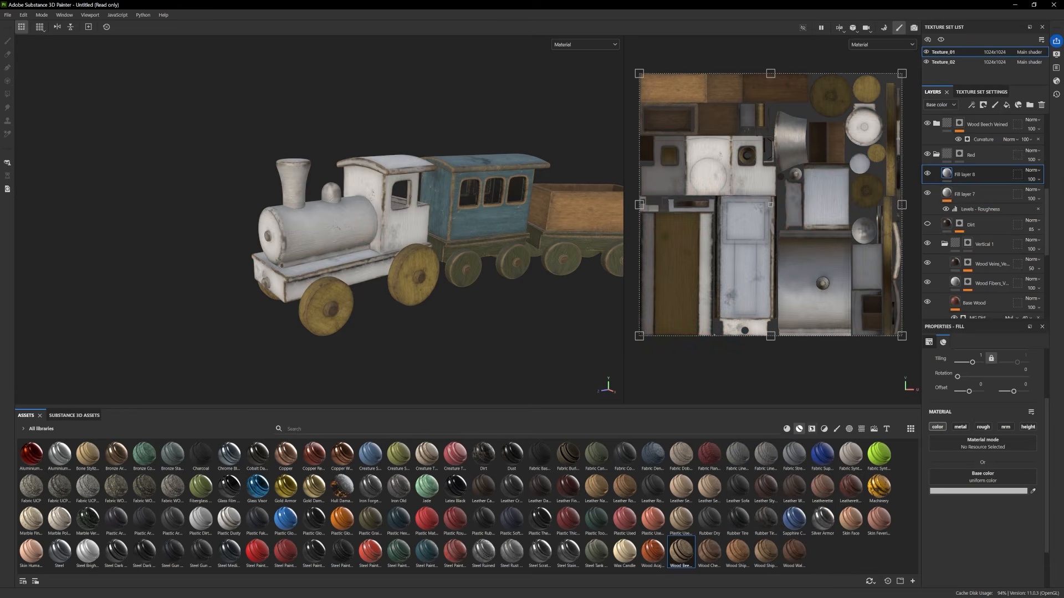
{"action": "left_click", "coordinate": [812, 428]}
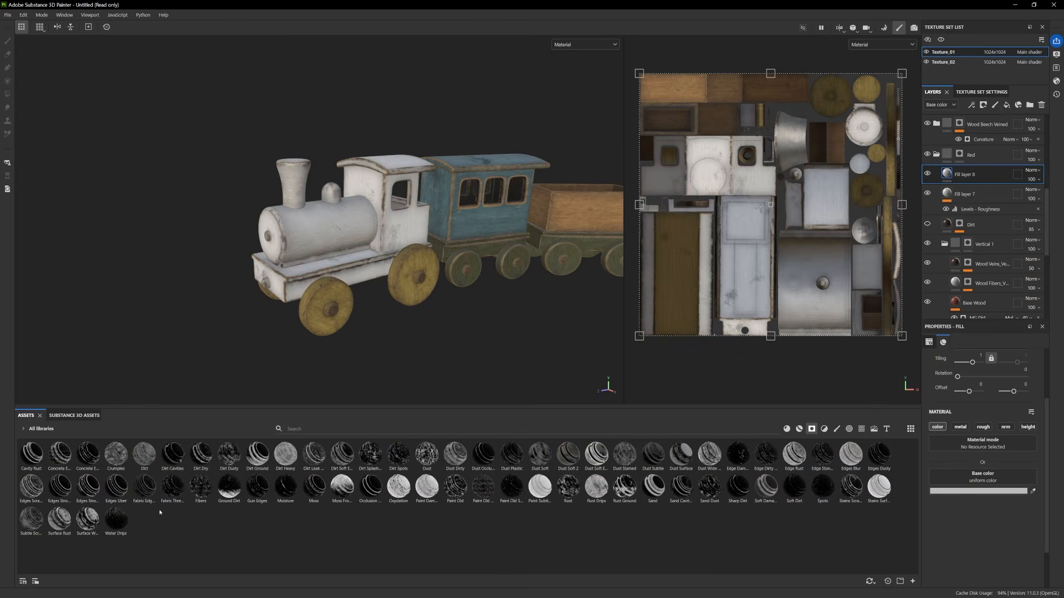
{"action": "left_click_drag", "start_coordinate": [30, 525], "coordinate": [959, 174]}
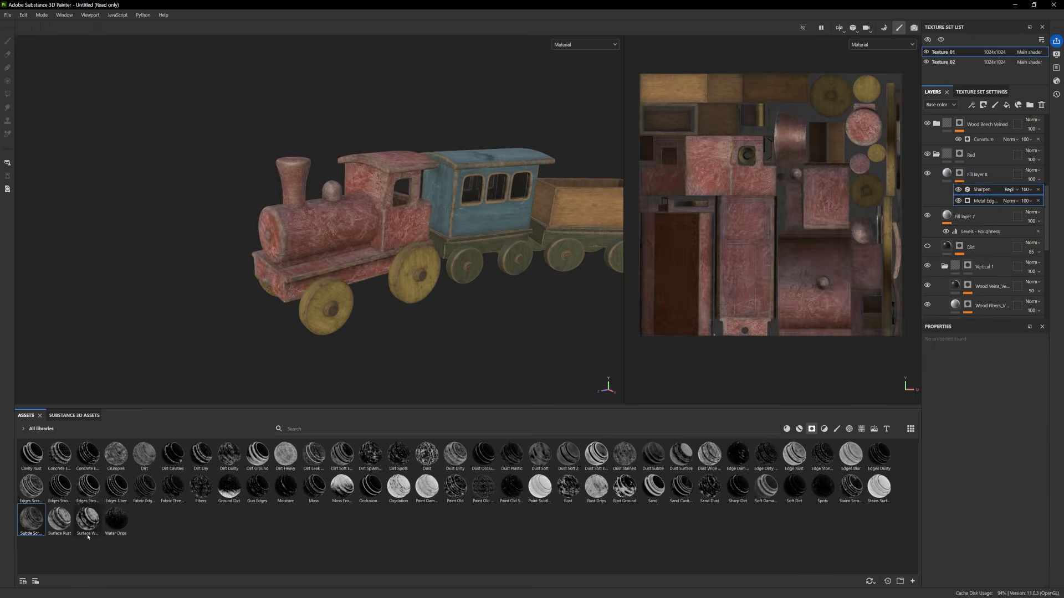
{"action": "key", "text": "ctrl+z"}
{"action": "left_click_drag", "start_coordinate": [112, 497], "coordinate": [967, 181]}
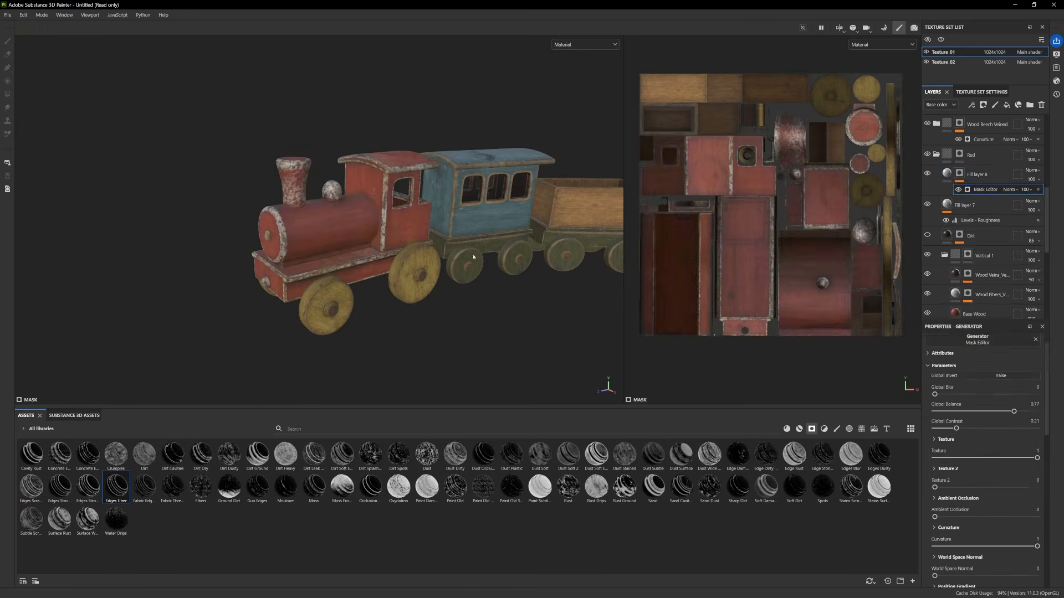
{"action": "key", "text": "ctrl+z"}
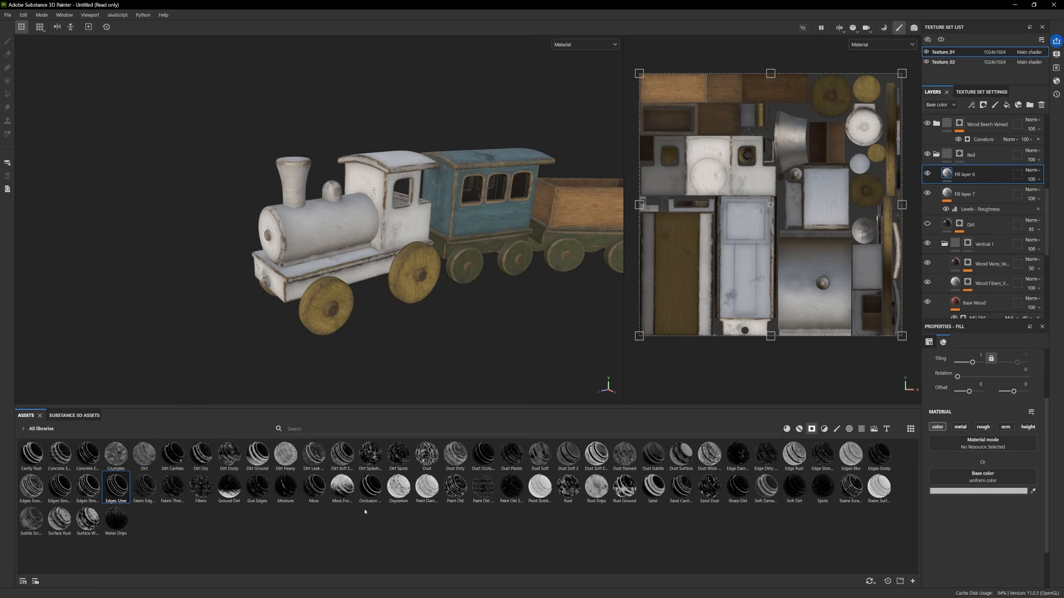
Apply the Moss smart mask to the new fill layer and compare the locomotive with and without the layer
{"action": "left_click_drag", "start_coordinate": [314, 488], "coordinate": [957, 175]}
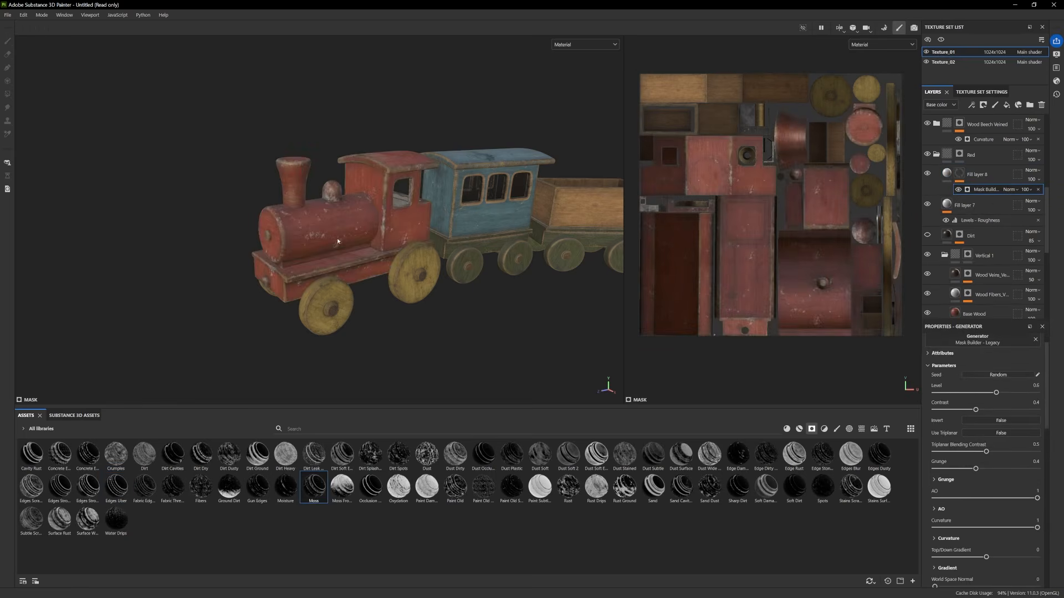
{"action": "left_click", "coordinate": [927, 174]}
{"action": "left_click", "coordinate": [928, 174]}
{"action": "left_click", "coordinate": [928, 174]}
{"action": "left_click", "coordinate": [928, 174]}
{"action": "left_click", "coordinate": [928, 174]}
{"action": "left_click", "coordinate": [928, 174]}
{"action": "left_click", "coordinate": [928, 174]}
{"action": "left_click", "coordinate": [928, 174]}
{"action": "left_click", "coordinate": [927, 174]}
{"action": "left_click", "coordinate": [927, 174]}
Set the Curvature of the Moss mask's generator to 0 and compare the locomotive with and without the layer again
{"action": "left_click_drag", "start_coordinate": [973, 528], "coordinate": [959, 528]}
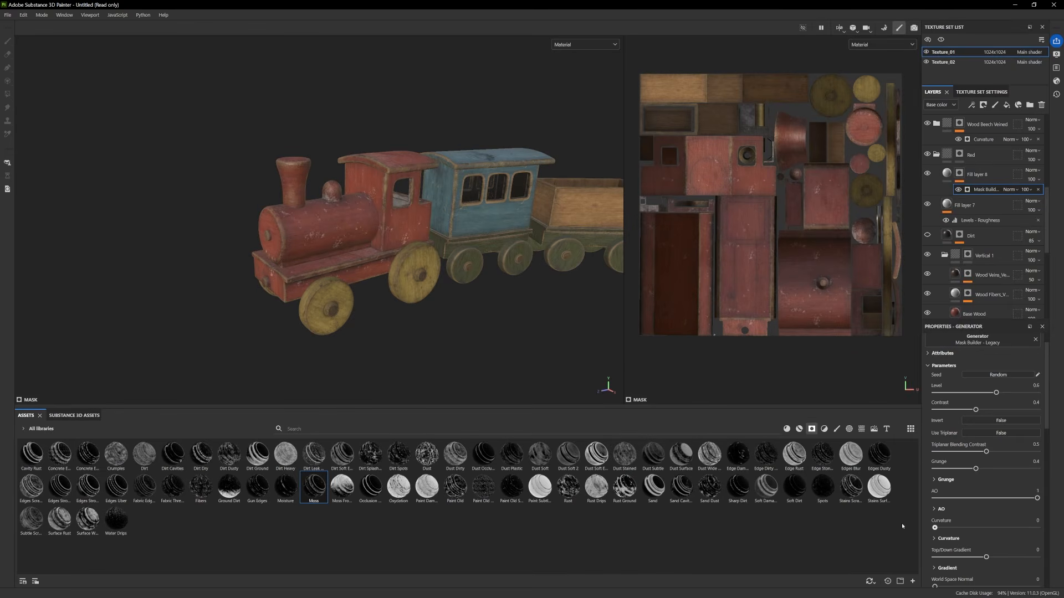
{"action": "left_click", "coordinate": [928, 174]}
{"action": "left_click", "coordinate": [928, 174]}
{"action": "left_click", "coordinate": [928, 174]}
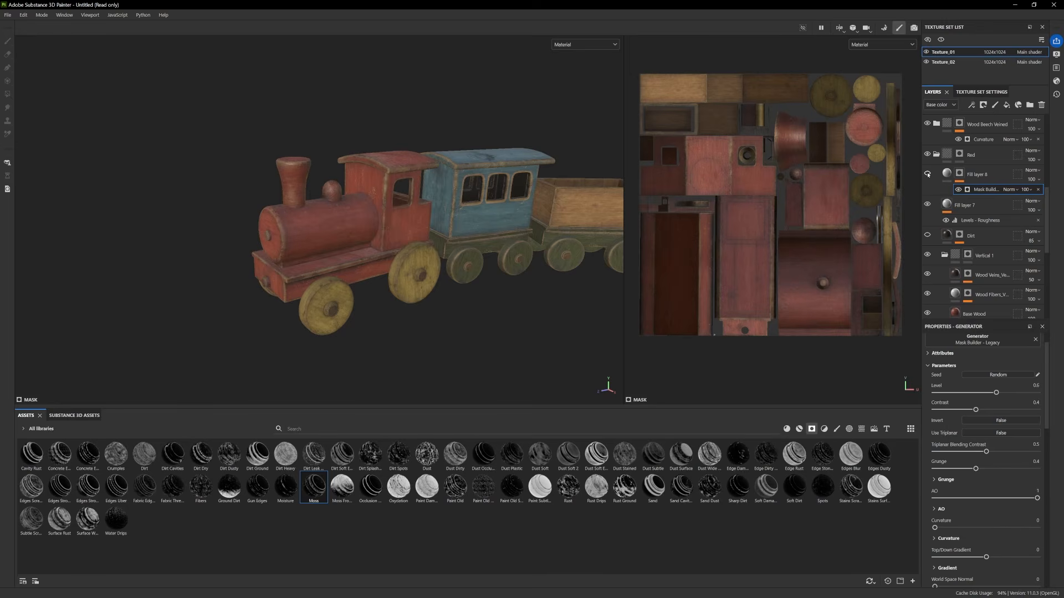
{"action": "left_click", "coordinate": [927, 174]}
{"action": "left_click", "coordinate": [927, 174]}
{"action": "left_click", "coordinate": [927, 174]}
Change the base color of the Moss-masked Fill layer 8 to a dark brown, about 402D13
{"action": "left_click", "coordinate": [949, 174]}
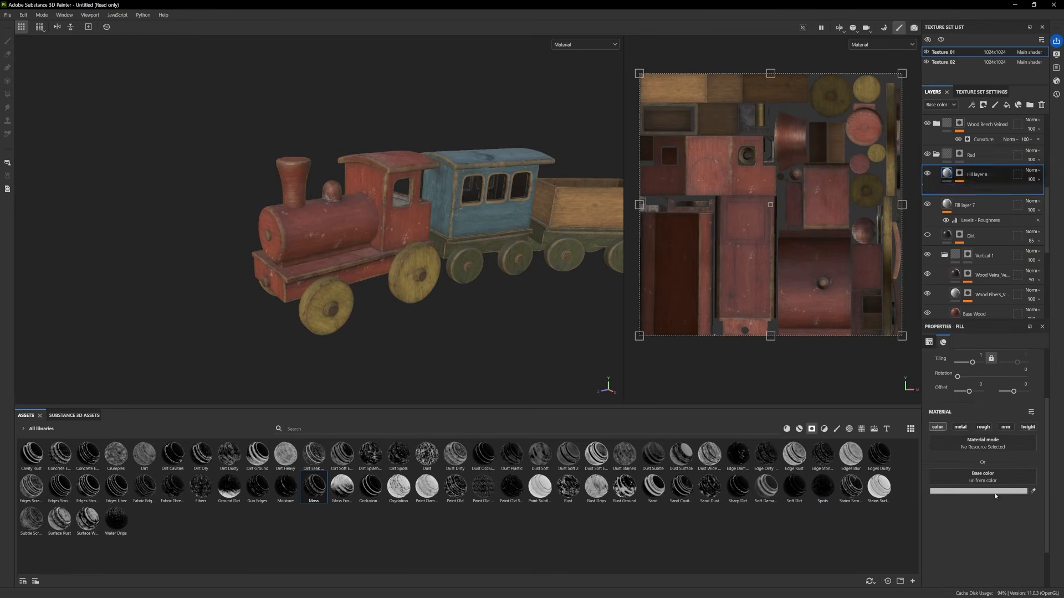
{"action": "left_click", "coordinate": [968, 491]}
{"action": "mouse_move", "coordinate": [825, 481]}
{"action": "left_mouse_down"}
{"action": "mouse_move", "coordinate": [776, 454]}
{"action": "mouse_move", "coordinate": [793, 436]}
{"action": "mouse_move", "coordinate": [786, 461]}
{"action": "left_mouse_up"}
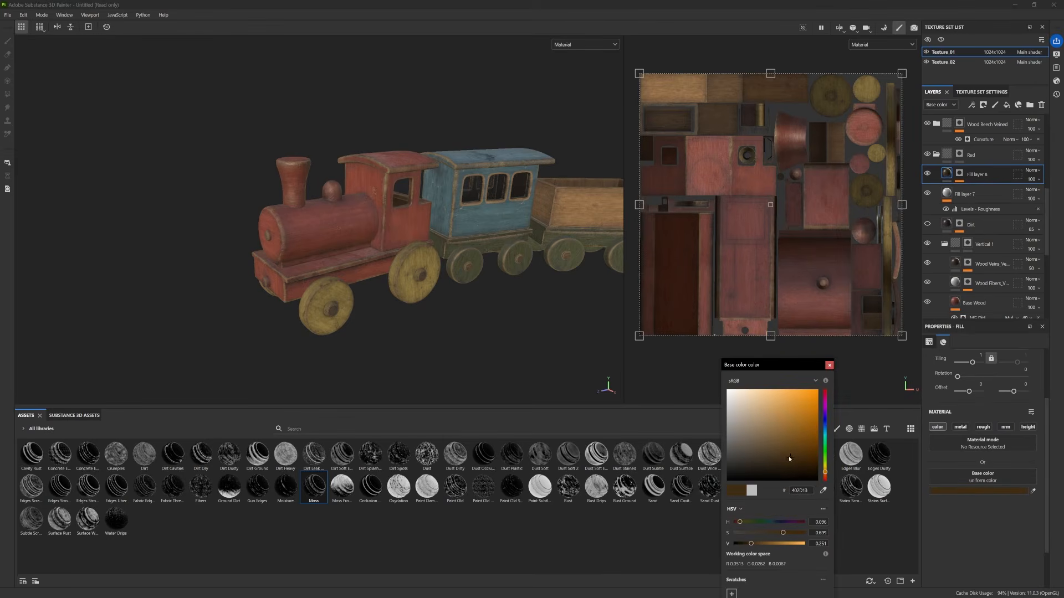
Raise the Level of Fill layer 8's Mask Builder generator to about 0.66 and check the locomotive from another angle
{"action": "left_click", "coordinate": [959, 174]}
{"action": "left_click", "coordinate": [986, 180]}
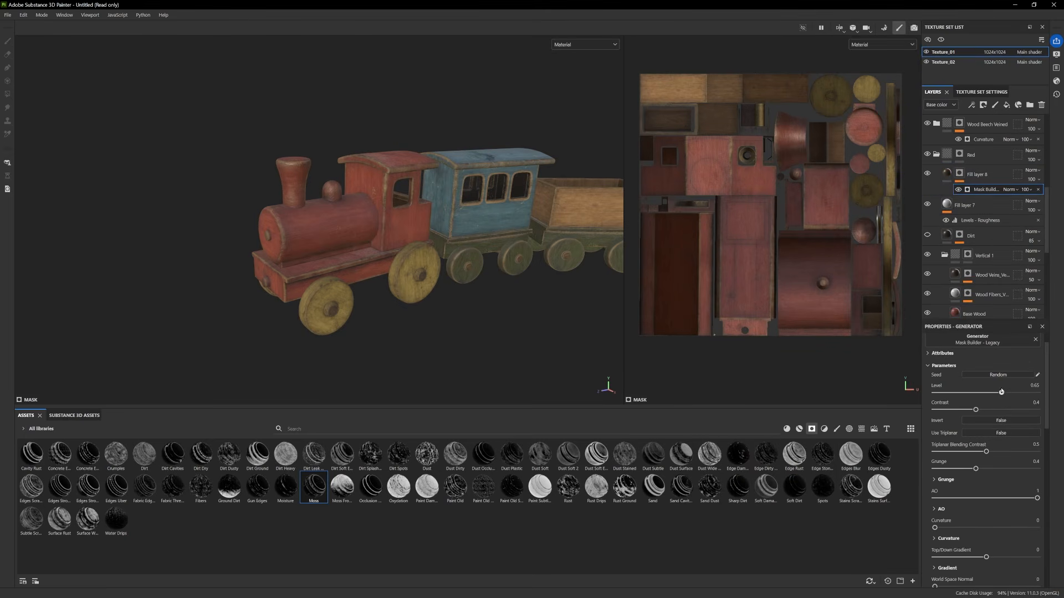
{"action": "left_click_drag", "start_coordinate": [341, 317], "coordinate": [381, 325], "text": "alt"}
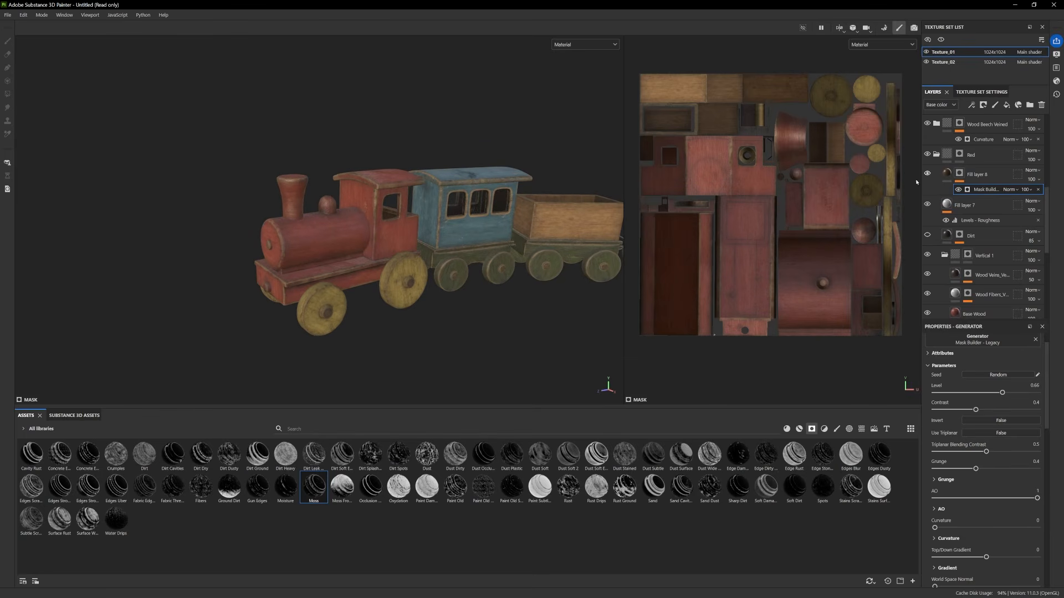
{"action": "left_click_drag", "start_coordinate": [446, 288], "coordinate": [450, 312], "text": "alt"}
{"action": "mouse_move", "coordinate": [450, 312]}
{"action": "right_mouse_down", "text": "alt"}
{"action": "mouse_move", "coordinate": [429, 302]}
{"action": "mouse_move", "coordinate": [450, 308]}
{"action": "right_mouse_up", "text": "alt"}
Add another fill layer above Fill layer 8 in the Red folder and mask it with the Sand Cavities smart mask
{"action": "left_click", "coordinate": [1007, 105]}
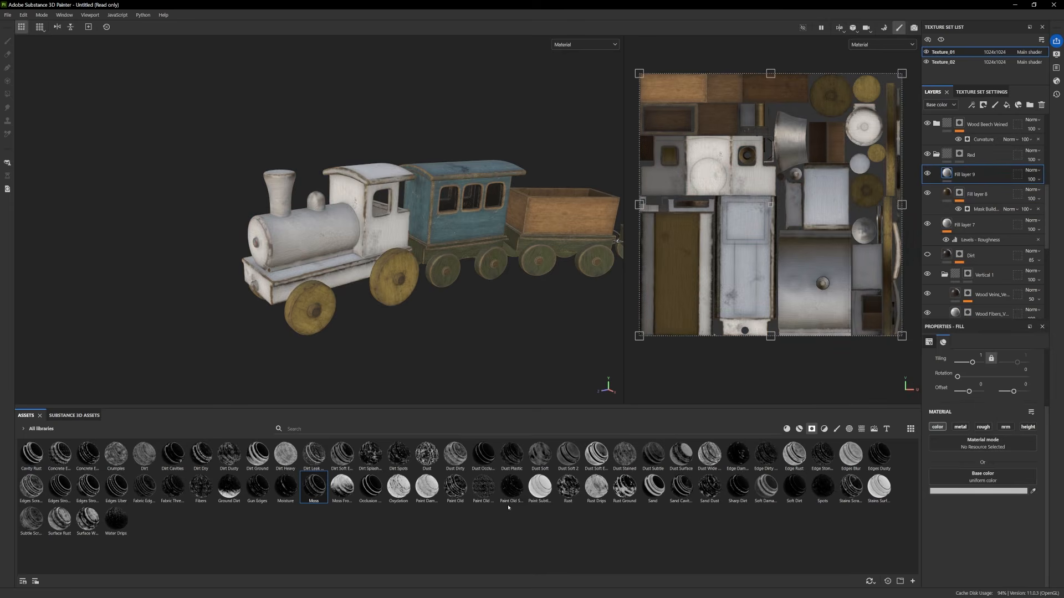
{"action": "mouse_move", "coordinate": [508, 505]}
{"action": "left_mouse_down"}
{"action": "mouse_move", "coordinate": [975, 214]}
{"action": "mouse_move", "coordinate": [960, 178]}
{"action": "left_mouse_up"}
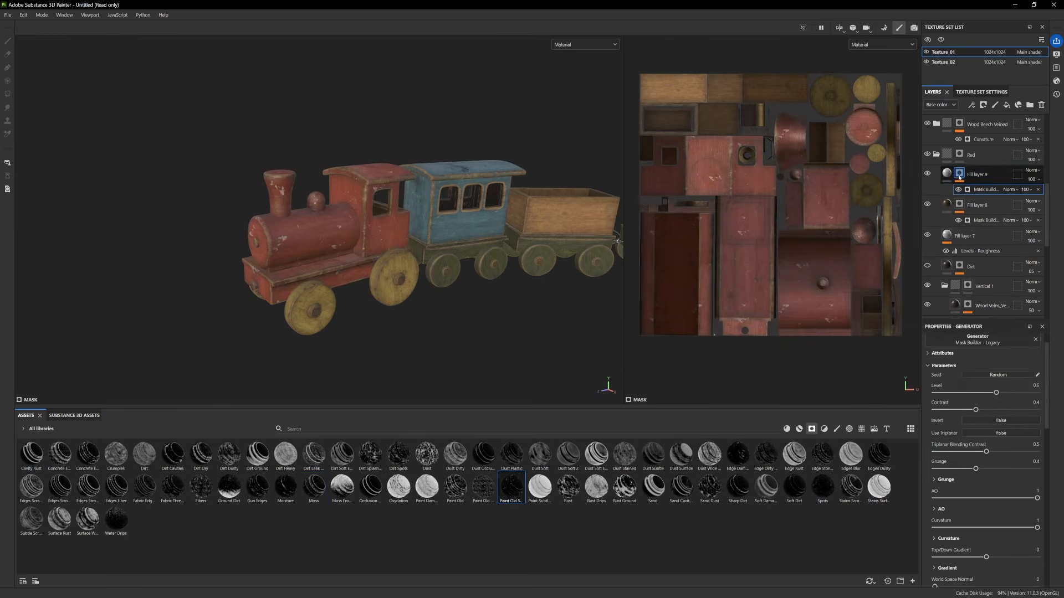
{"action": "key", "text": "ctrl+z"}
{"action": "left_click_drag", "start_coordinate": [682, 488], "coordinate": [961, 174]}
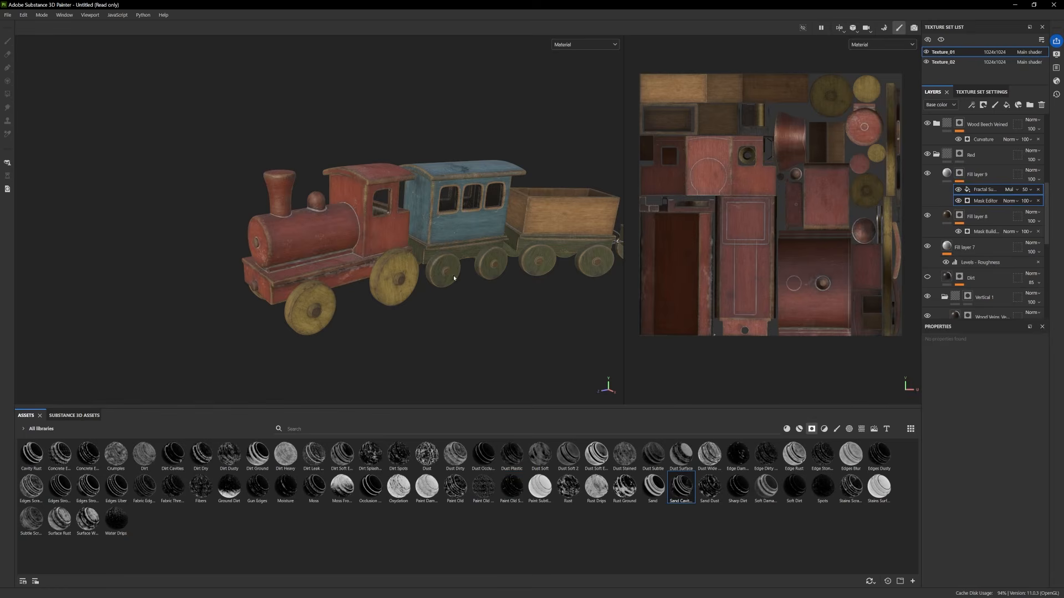
Set the Curvature Opacity of Fill layer 9's Mask Editor generator to 0.05 and raise its Global Balance slightly
{"action": "scroll", "coordinate": [454, 275], "scroll_direction": "up", "scroll_amount": 2}
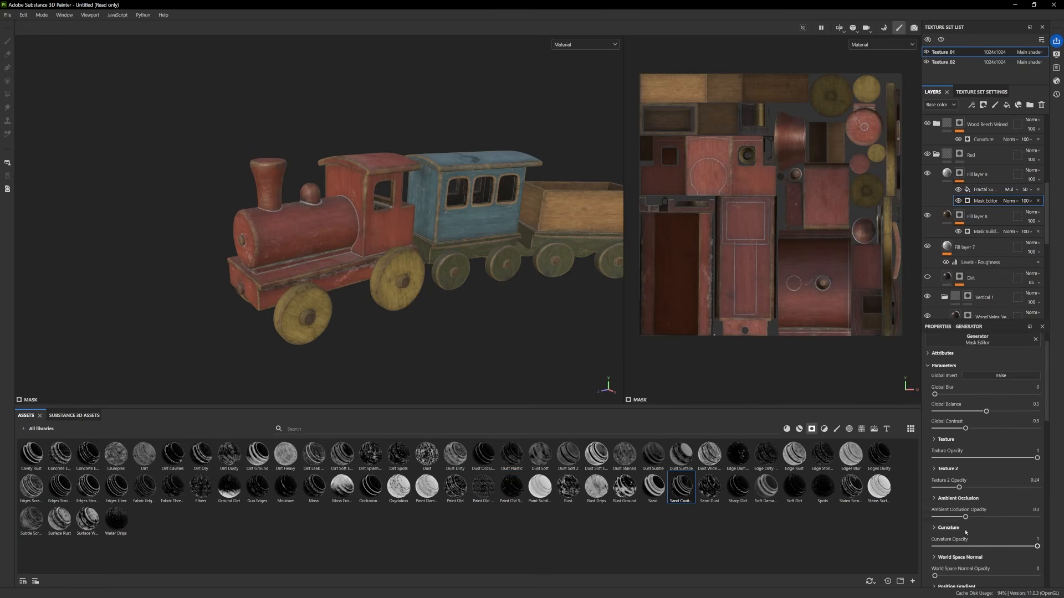
{"action": "left_click", "coordinate": [972, 547]}
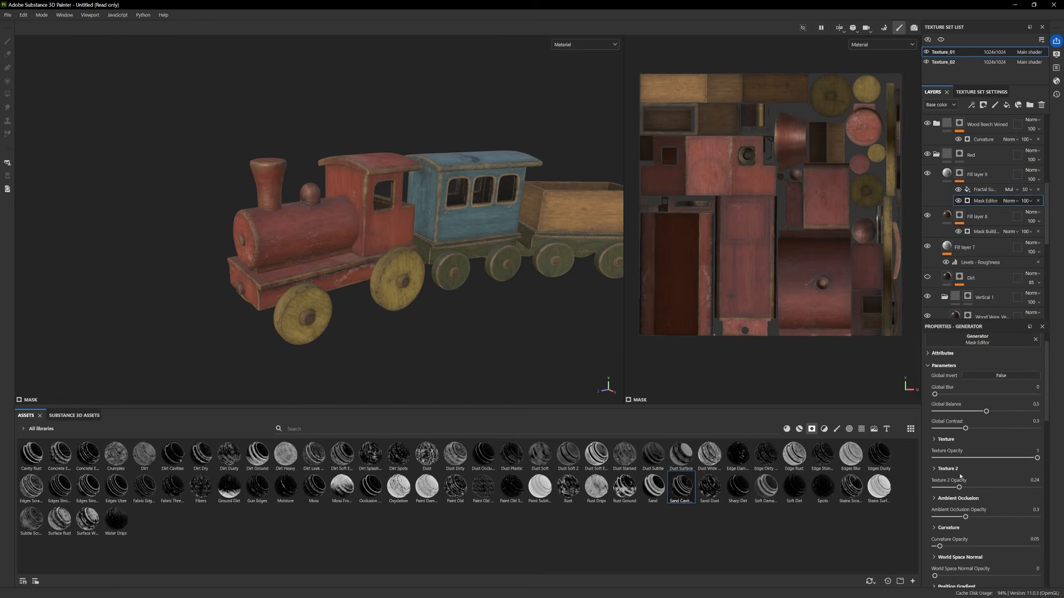
{"action": "left_click_drag", "start_coordinate": [986, 411], "coordinate": [989, 412]}
Change Fill layer 9's base color to ochre brown 887443 and raise its mask's Global Balance to about 0.64
{"action": "left_click", "coordinate": [977, 174]}
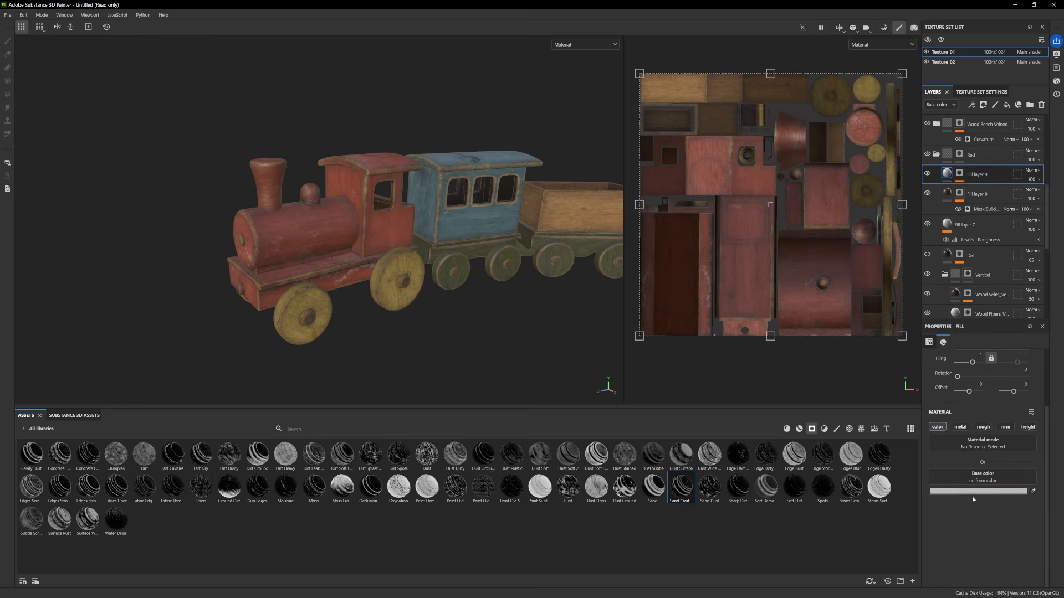
{"action": "left_click", "coordinate": [975, 491]}
{"action": "left_click", "coordinate": [825, 471]}
{"action": "left_click_drag", "start_coordinate": [748, 448], "coordinate": [772, 432]}
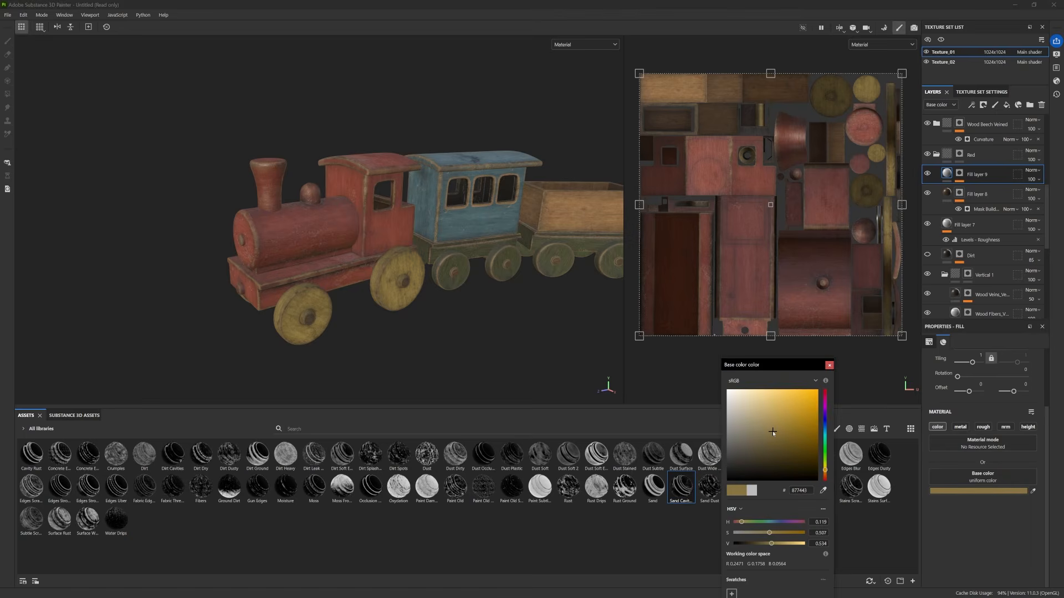
{"action": "left_click", "coordinate": [959, 173]}
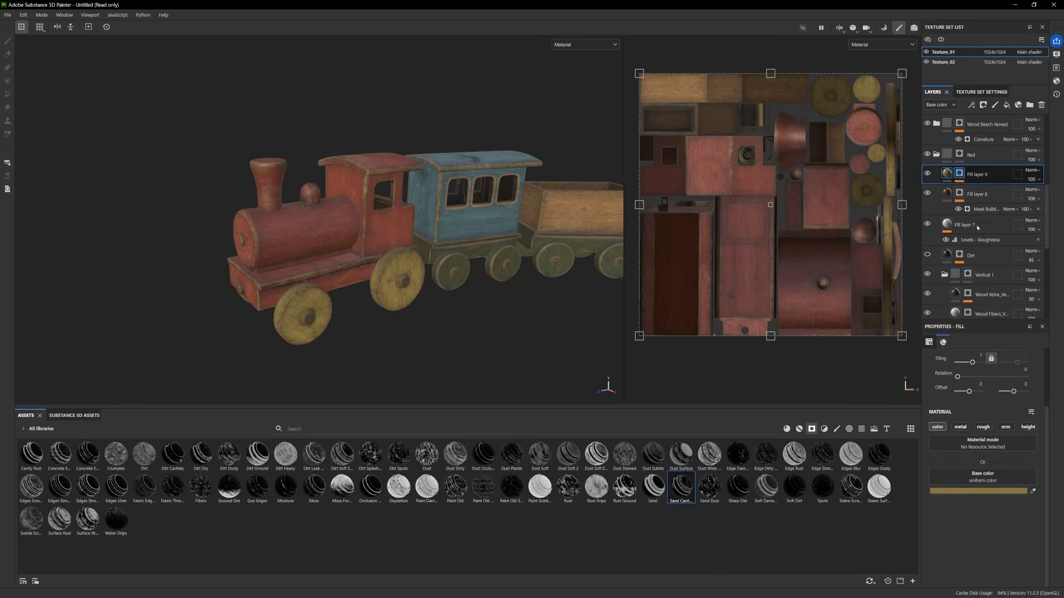
{"action": "left_click", "coordinate": [985, 201]}
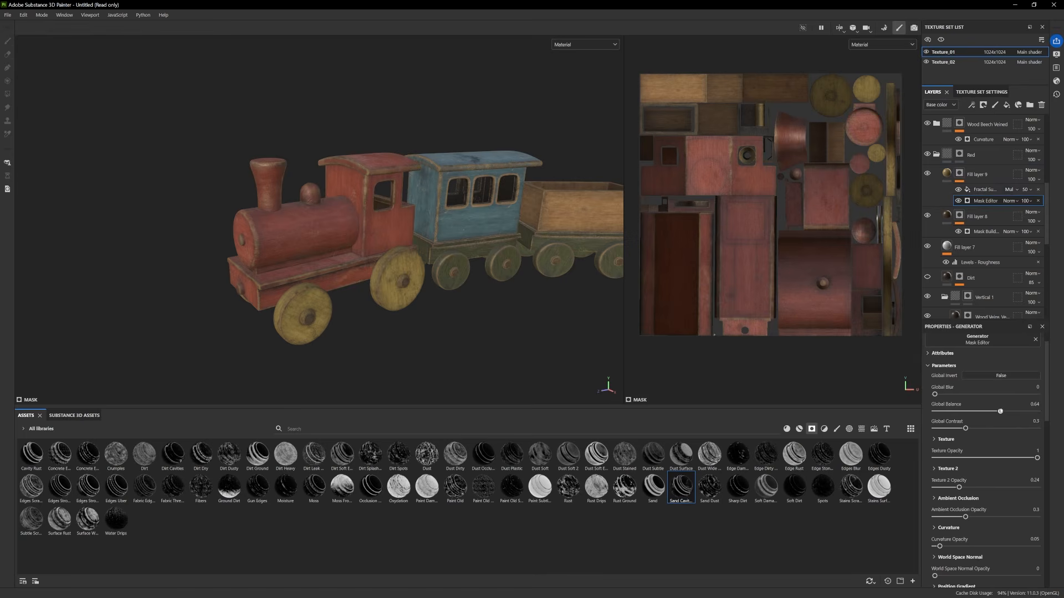
Inspect the locomotive from another angle and compare it with the Red folder hidden and shown
{"action": "left_click_drag", "start_coordinate": [333, 283], "coordinate": [432, 325], "text": "alt"}
{"action": "right_click_drag", "start_coordinate": [432, 325], "coordinate": [395, 299], "text": "alt"}
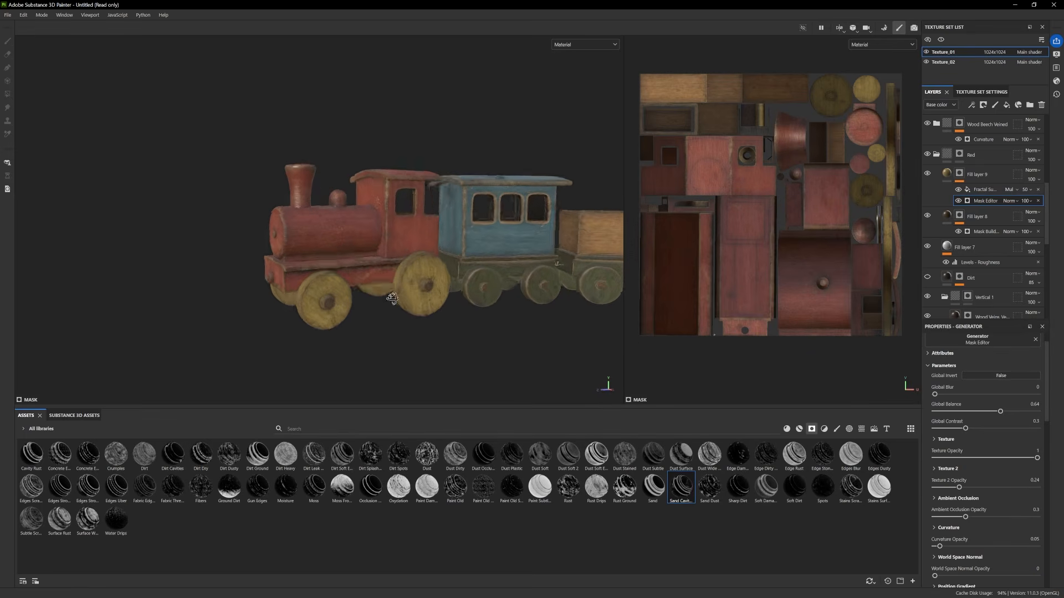
{"action": "left_click_drag", "start_coordinate": [395, 300], "coordinate": [400, 290], "text": "alt"}
{"action": "scroll", "coordinate": [942, 250], "scroll_direction": "down", "scroll_amount": 2}
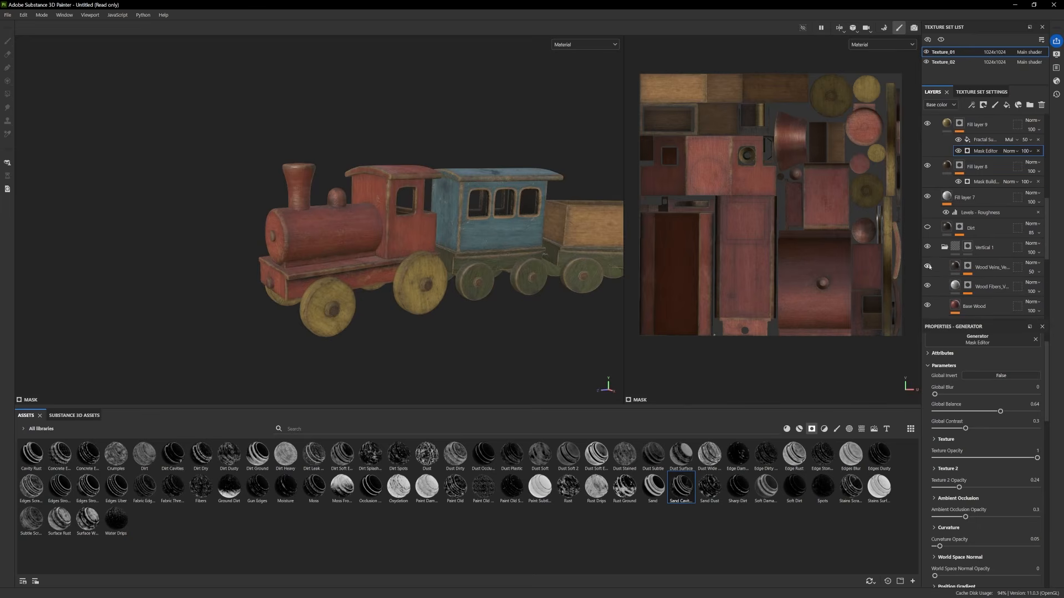
{"action": "left_click", "coordinate": [928, 266]}
{"action": "scroll", "coordinate": [936, 258], "scroll_direction": "down", "scroll_amount": 8}
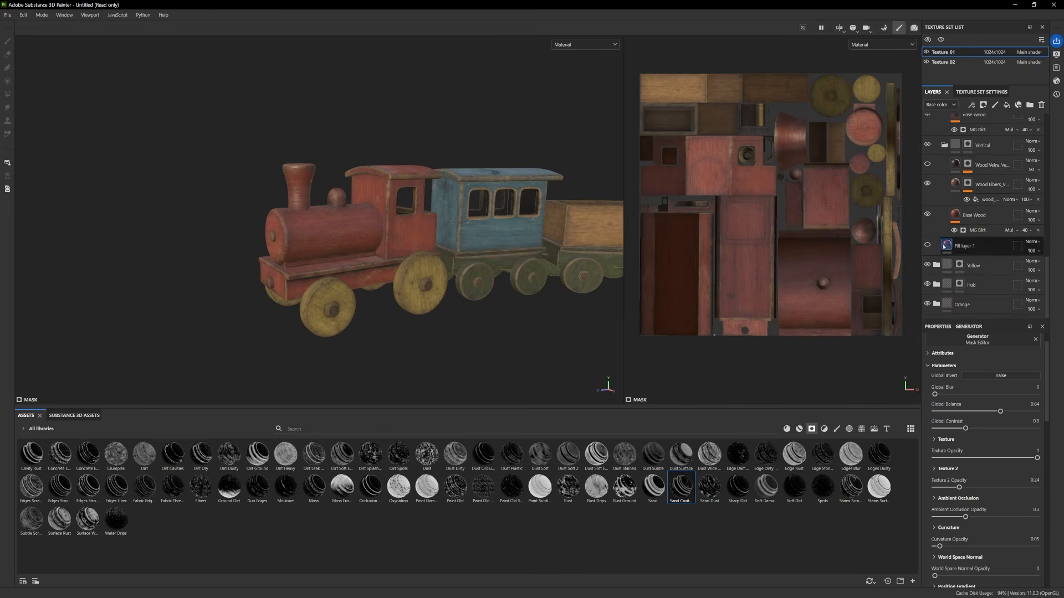
{"action": "scroll", "coordinate": [951, 238], "scroll_direction": "up", "scroll_amount": 7}
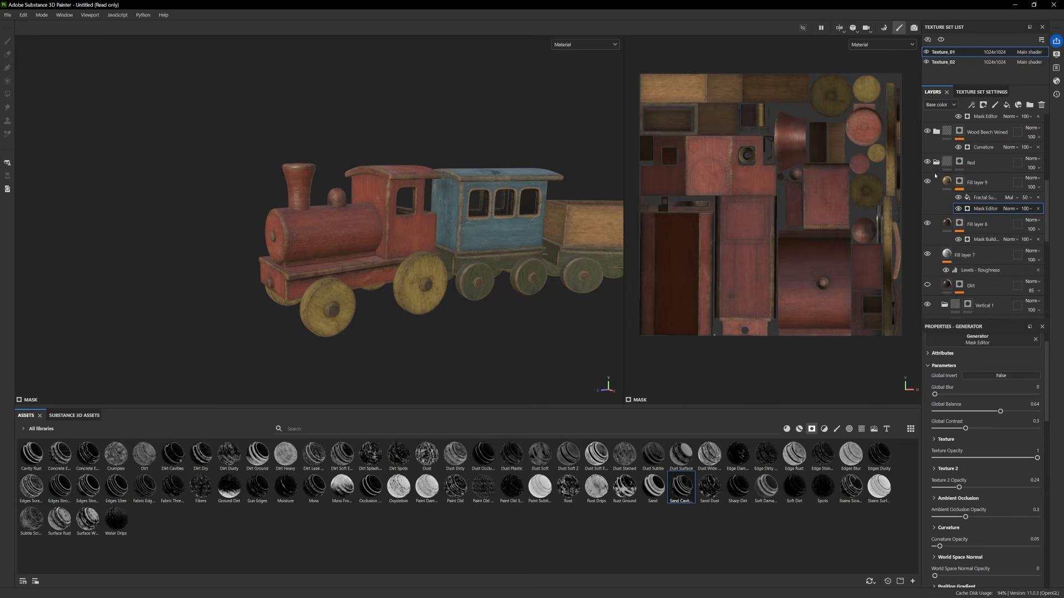
{"action": "left_click", "coordinate": [928, 162]}
{"action": "left_click", "coordinate": [928, 162]}
{"action": "left_click", "coordinate": [928, 163]}
{"action": "left_click", "coordinate": [927, 162]}
Compare the train with Fill layer 5 hidden and shown, and do the same with Folder 1
{"action": "scroll", "coordinate": [943, 222], "scroll_direction": "up", "scroll_amount": 5}
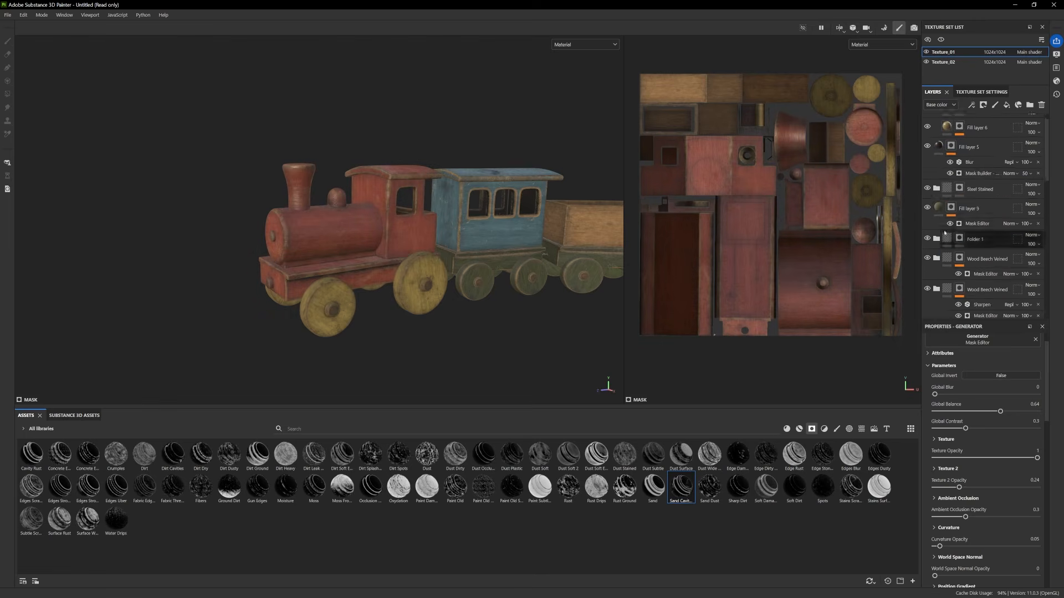
{"action": "left_click", "coordinate": [927, 162]}
{"action": "left_click", "coordinate": [927, 163]}
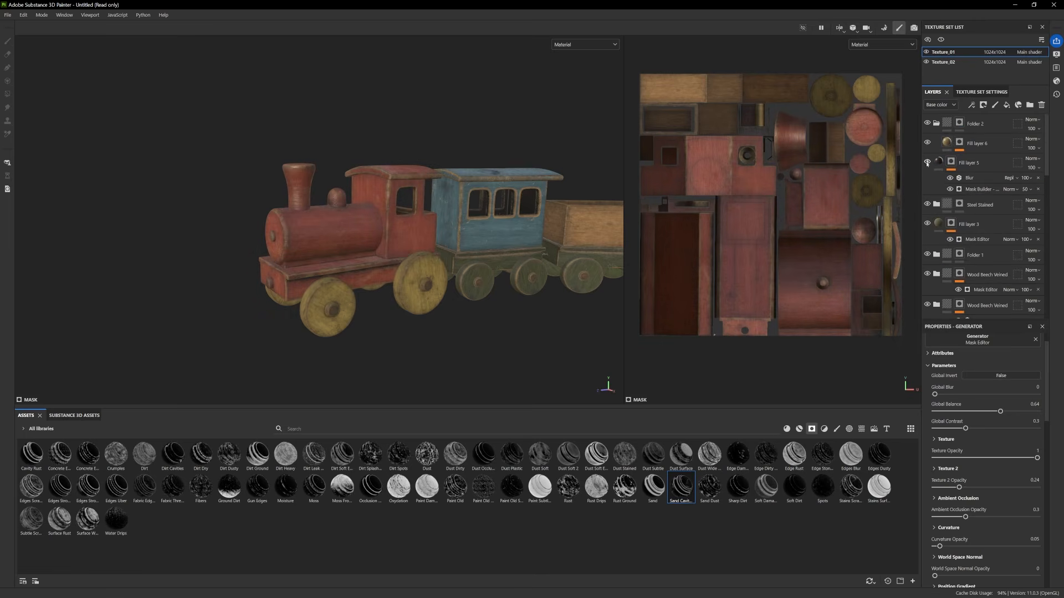
{"action": "scroll", "coordinate": [935, 240], "scroll_direction": "down", "scroll_amount": 1}
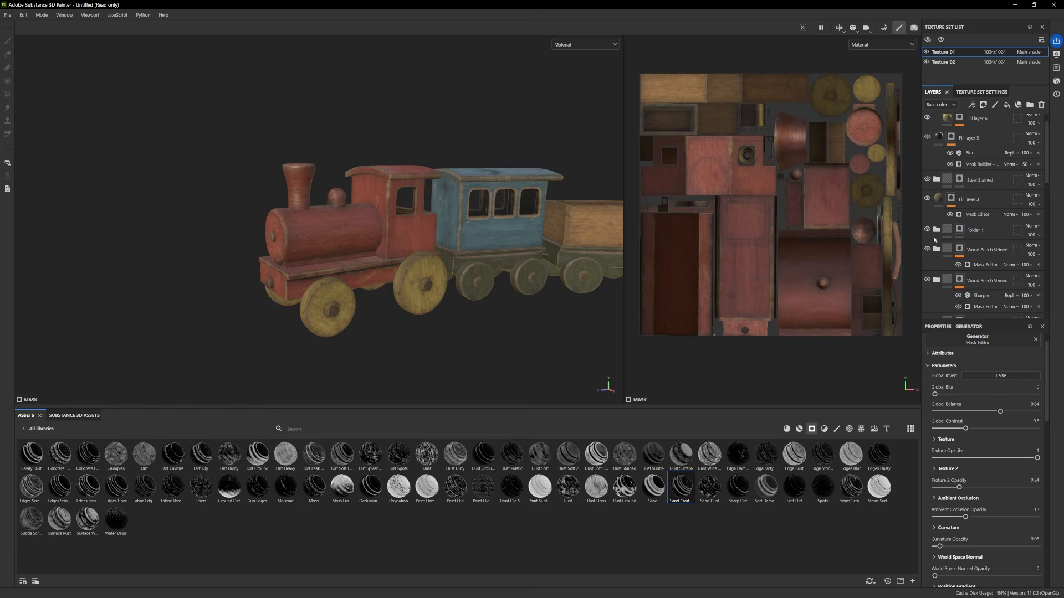
{"action": "left_click", "coordinate": [927, 229]}
{"action": "left_click", "coordinate": [927, 229]}
{"action": "left_click", "coordinate": [927, 230]}
{"action": "left_click", "coordinate": [927, 230]}
{"action": "left_click", "coordinate": [927, 230]}
{"action": "left_click", "coordinate": [927, 230]}
{"action": "left_click", "coordinate": [927, 230]}
{"action": "left_click", "coordinate": [927, 230]}
Check Folder 1's mask on the train with Polygon Fill, return to the Paint tool and view more of the wagons
{"action": "left_click", "coordinate": [959, 230]}
{"action": "left_click", "coordinate": [6, 94]}
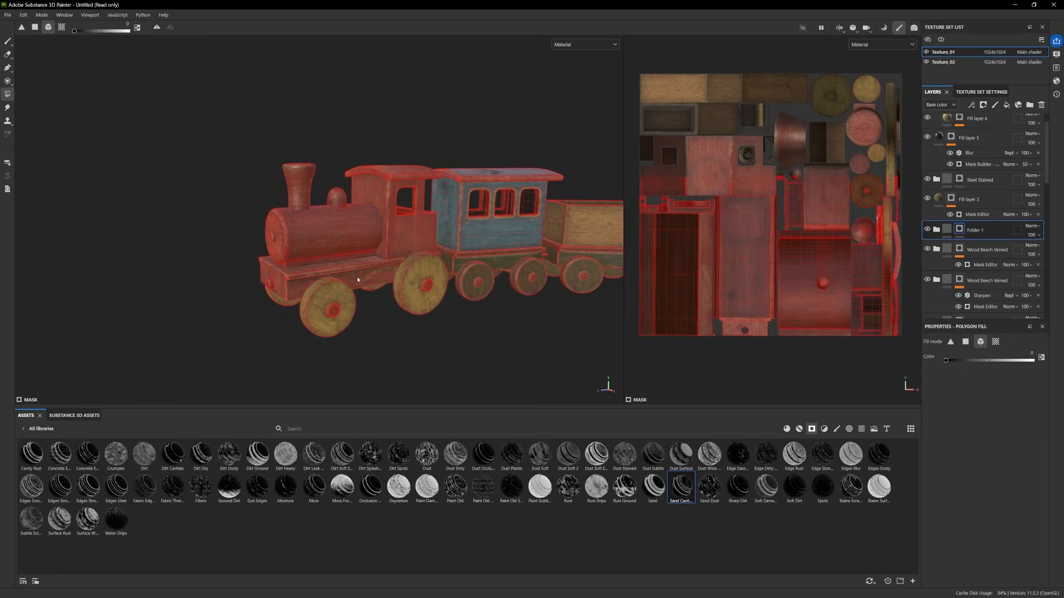
{"action": "left_click", "coordinate": [8, 42]}
{"action": "scroll", "coordinate": [314, 289], "scroll_direction": "down", "scroll_amount": 3}
{"action": "mouse_move", "coordinate": [314, 290]}
{"action": "left_mouse_down", "text": "alt"}
{"action": "mouse_move", "coordinate": [346, 314]}
{"action": "mouse_move", "coordinate": [413, 321]}
{"action": "left_mouse_up", "text": "alt"}
{"action": "left_click", "coordinate": [927, 230]}
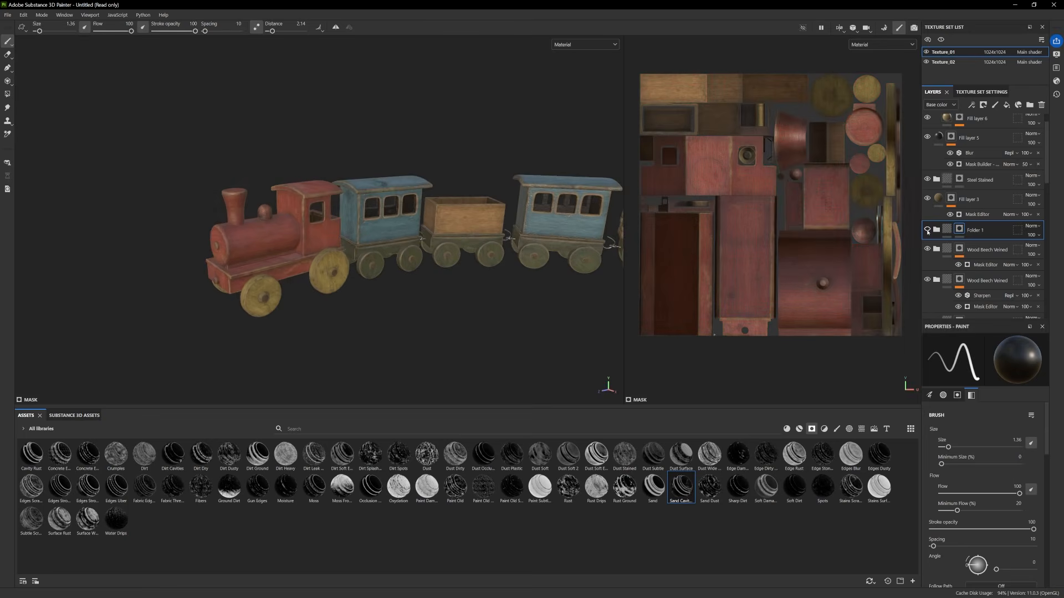
Frame the whole train, switch to Iray rendering and replace the panorama background with the dome's clear color
{"action": "left_click_drag", "start_coordinate": [465, 323], "coordinate": [490, 333], "text": "alt"}
{"action": "left_click_drag", "start_coordinate": [378, 326], "coordinate": [363, 271], "text": "alt"}
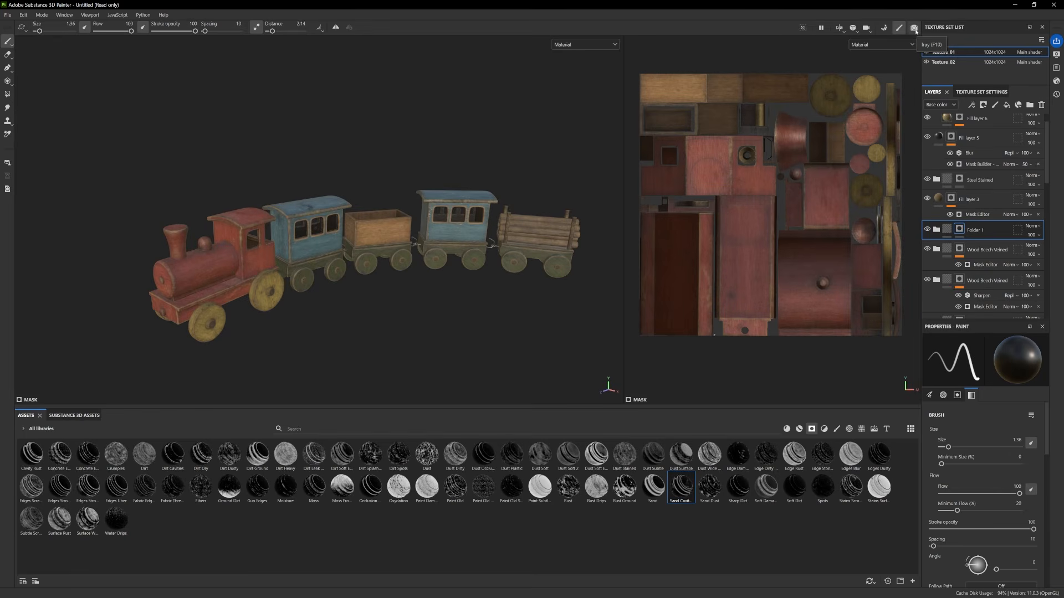
{"action": "left_click", "coordinate": [913, 29]}
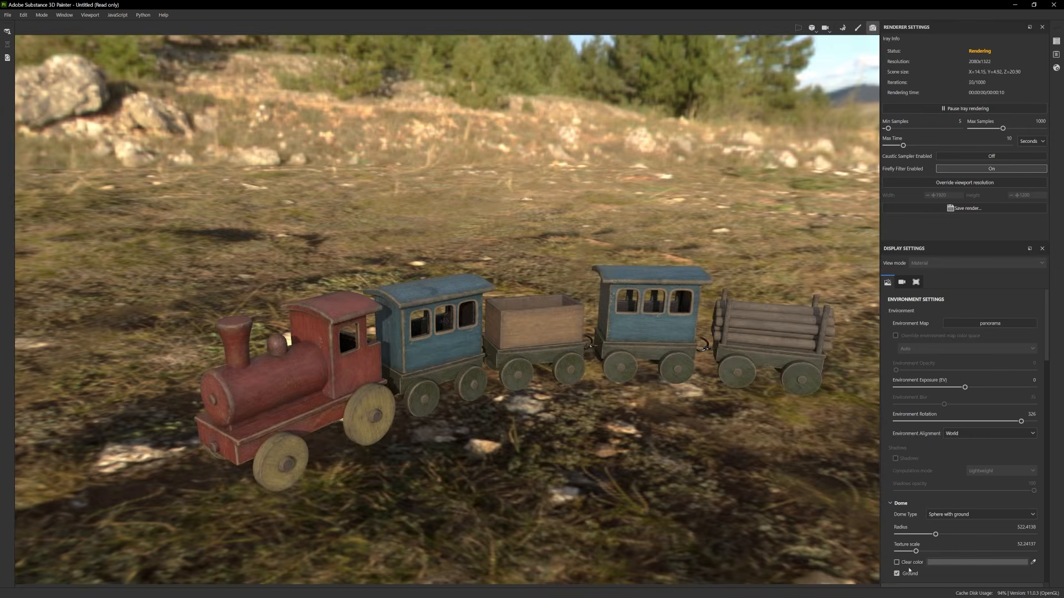
{"action": "left_click", "coordinate": [897, 562]}
{"action": "middle_click_drag", "start_coordinate": [524, 347], "coordinate": [493, 296], "text": "alt"}
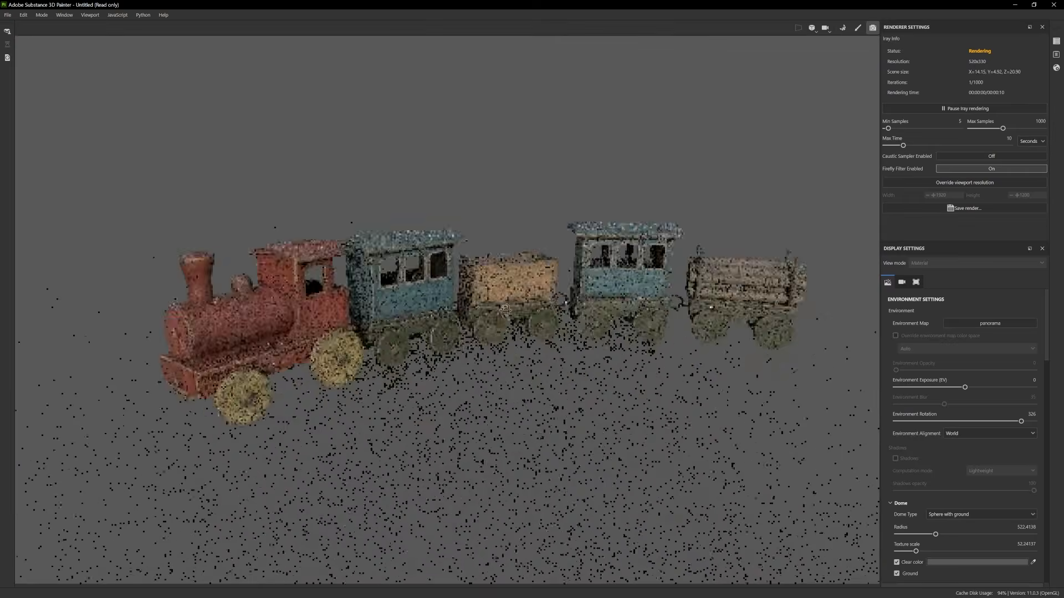
{"action": "left_click_drag", "start_coordinate": [494, 296], "coordinate": [474, 272], "text": "alt"}
Raise the dome's ground plane towards the train's wheels, ending with its Y position at -2.5
{"action": "scroll", "coordinate": [936, 532], "scroll_direction": "down", "scroll_amount": 2}
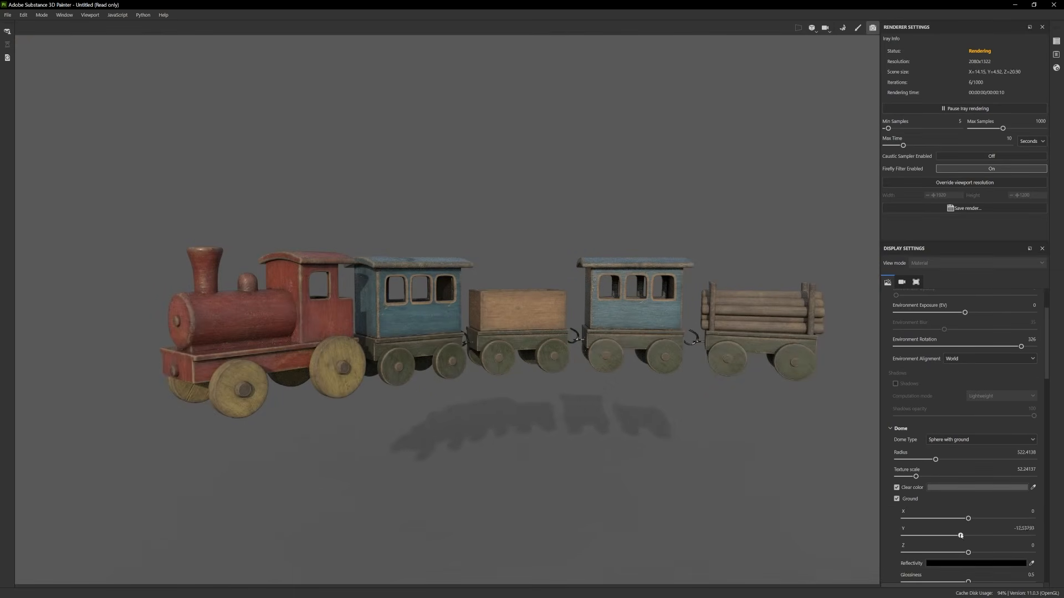
{"action": "left_click_drag", "start_coordinate": [961, 535], "coordinate": [965, 536]}
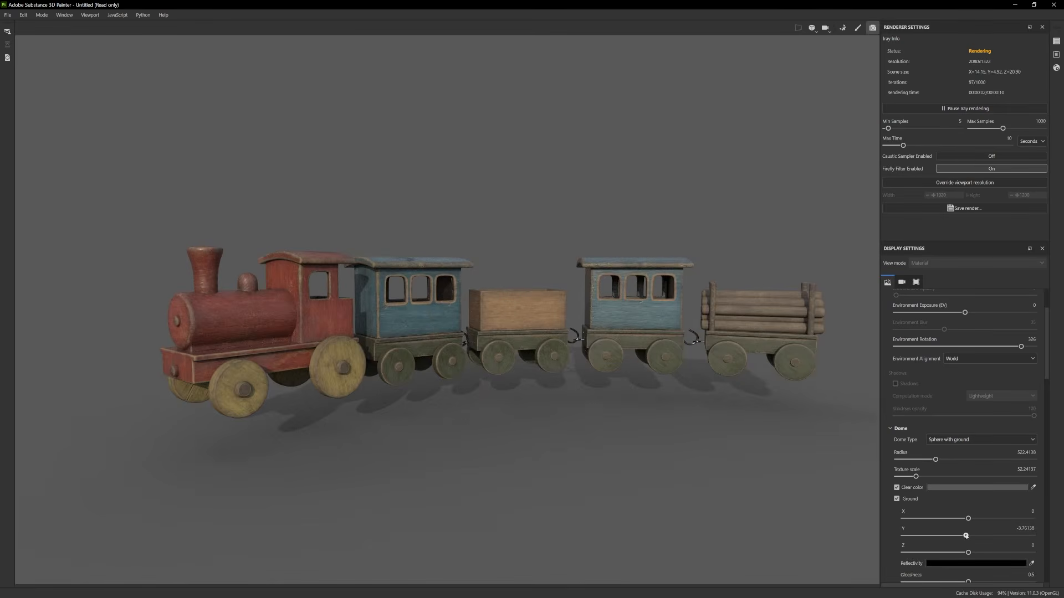
{"action": "left_click_drag", "start_coordinate": [966, 535], "coordinate": [967, 536]}
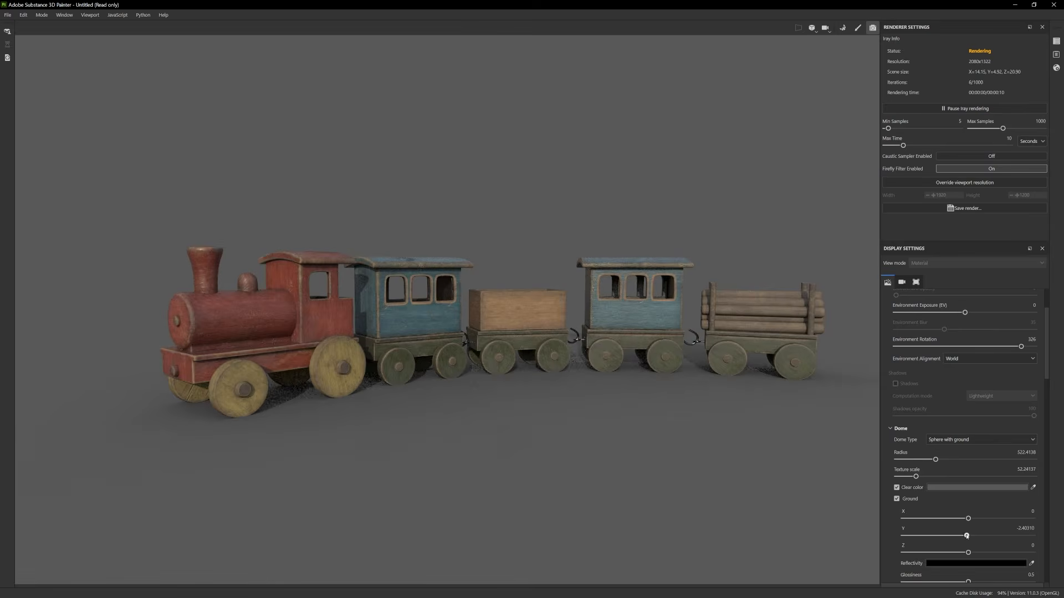
{"action": "left_click", "coordinate": [1024, 529]}
{"action": "left_click", "coordinate": [1024, 528]}
{"action": "key", "text": "Return"}
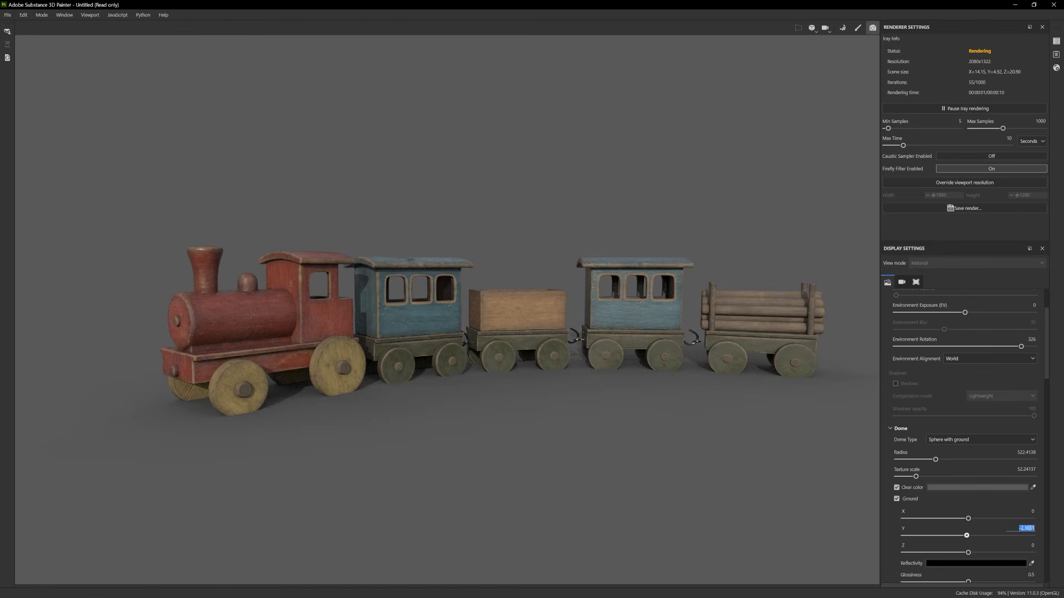
{"action": "left_click", "coordinate": [1029, 528]}
{"action": "key", "text": "Return"}
{"action": "left_click", "coordinate": [1027, 528]}
{"action": "left_click", "coordinate": [1027, 529]}
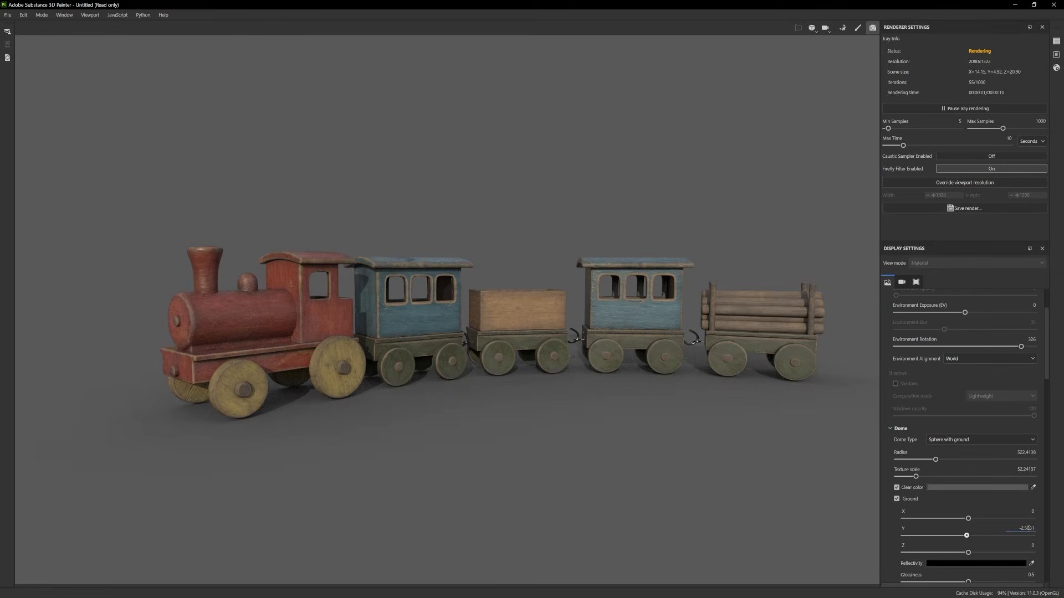
{"action": "left_click_drag", "start_coordinate": [1027, 529], "coordinate": [1038, 529]}
{"action": "key", "text": "BackSpace"}
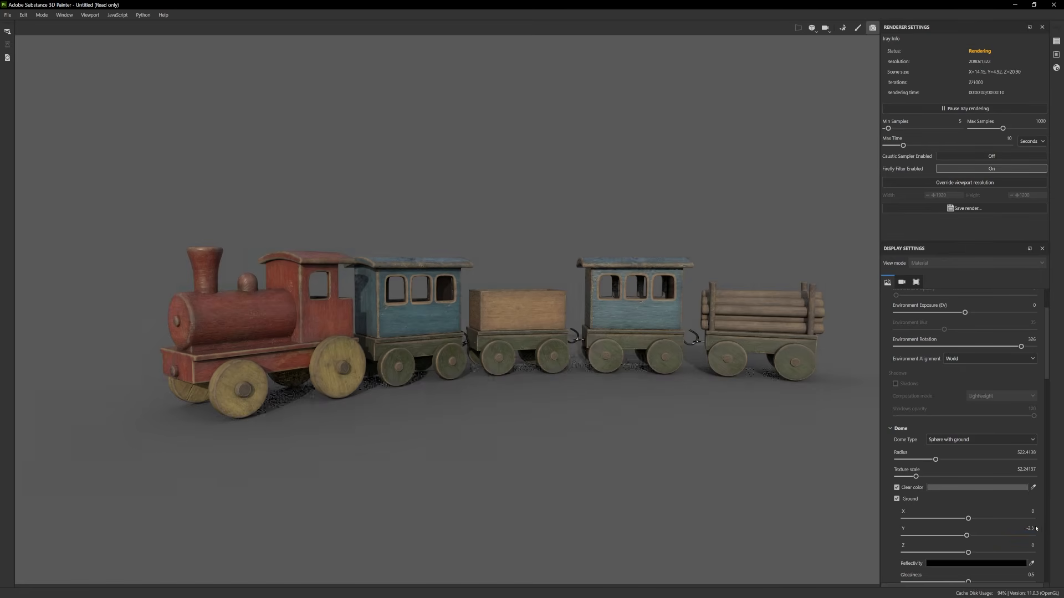
{"action": "key", "text": "Return"}
Try the dome ground's Y position at -2.48 and at -2.45, checking the wheel contact from a higher angle
{"action": "left_click", "coordinate": [1034, 528]}
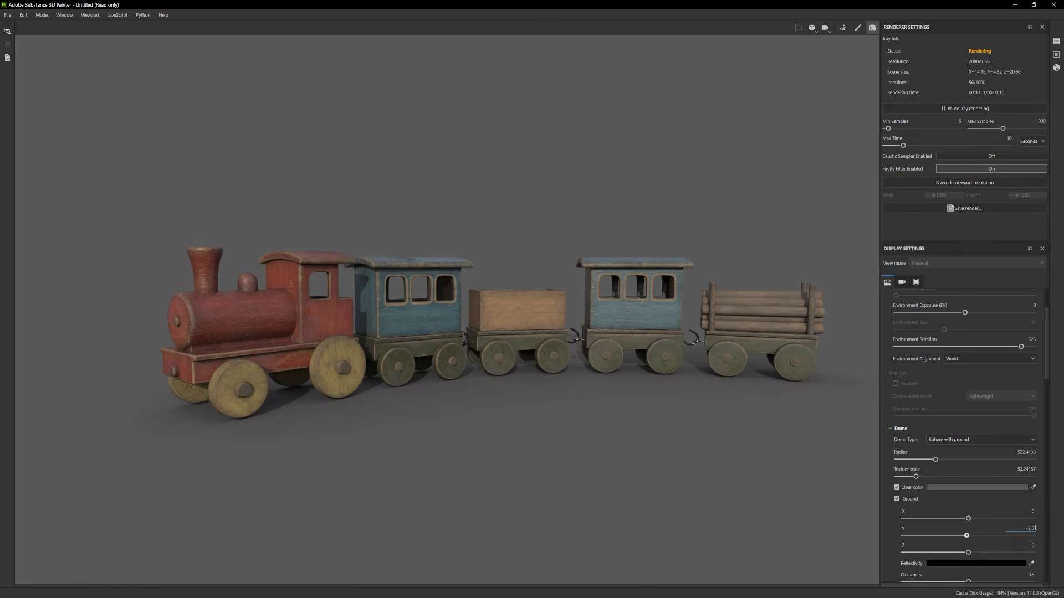
{"action": "key", "text": "BackSpace"}
{"action": "type", "text": "48"}
{"action": "key", "text": "Return"}
{"action": "left_click", "coordinate": [1027, 453]}
{"action": "left_click", "coordinate": [1032, 529]}
{"action": "key", "text": "BackSpace"}
{"action": "type", "text": "5"}
{"action": "key", "text": "Return"}
{"action": "left_click_drag", "start_coordinate": [451, 399], "coordinate": [504, 373], "text": "alt"}
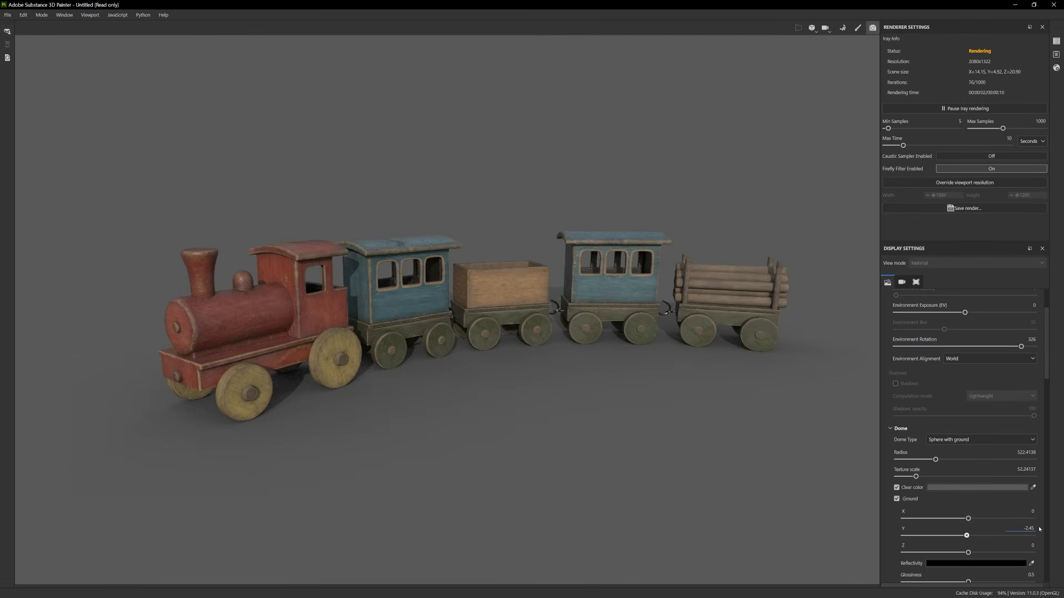
Set the dome ground's Y position to -2.46 and check how the wheels rest on it from low and high angles
{"action": "key", "text": "BackSpace"}
{"action": "type", "text": "6"}
{"action": "key", "text": "Return"}
{"action": "left_click_drag", "start_coordinate": [381, 379], "coordinate": [273, 334], "text": "alt"}
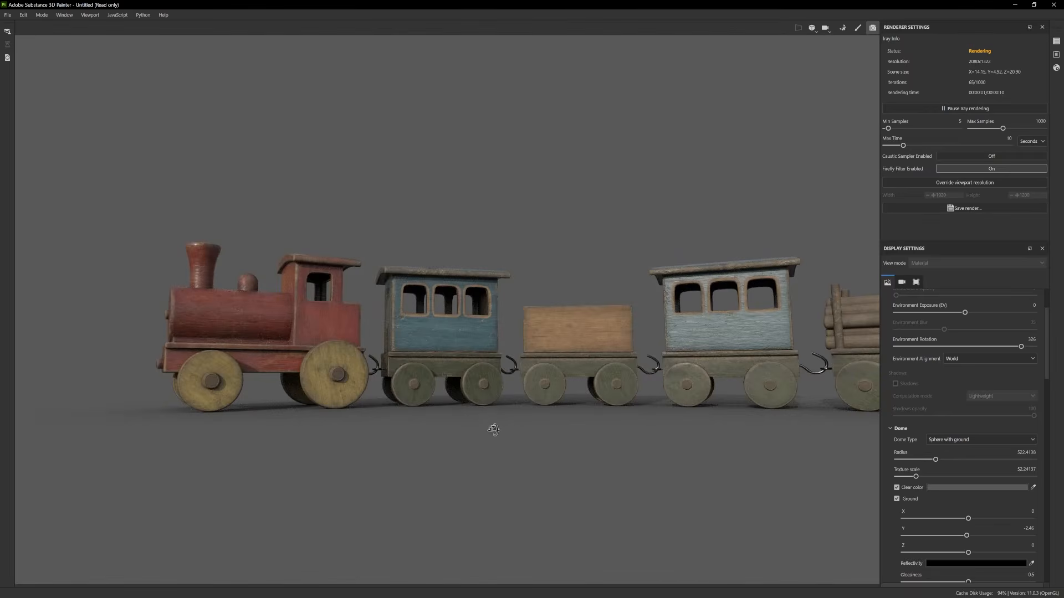
{"action": "left_click_drag", "start_coordinate": [492, 427], "coordinate": [348, 395], "text": "alt"}
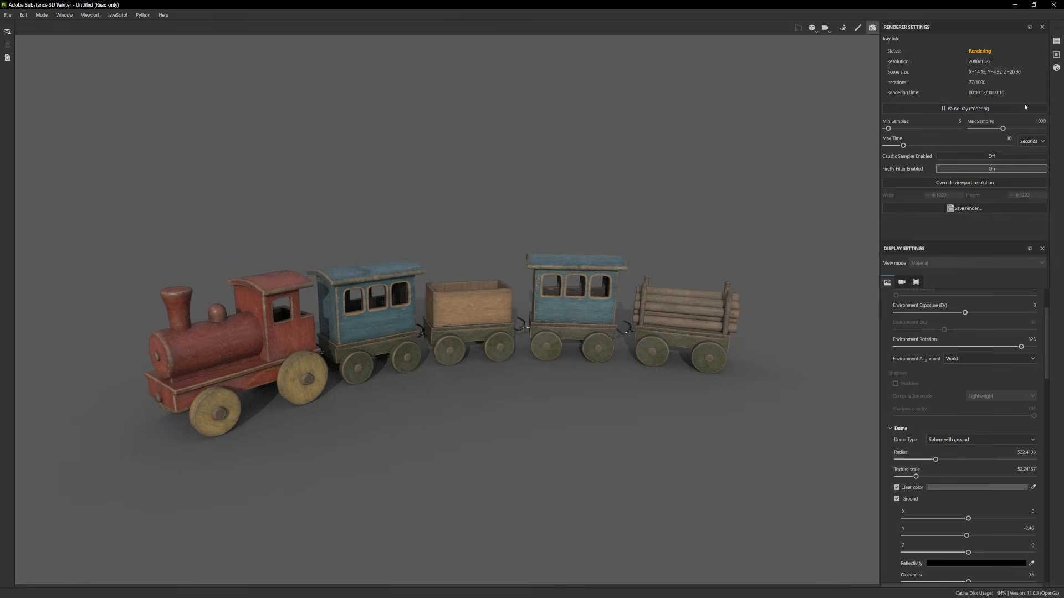
Set the camera's focal length to 50 mm and reframe the view so the whole train fits in the render
{"action": "scroll", "coordinate": [975, 402], "scroll_direction": "down", "scroll_amount": 5}
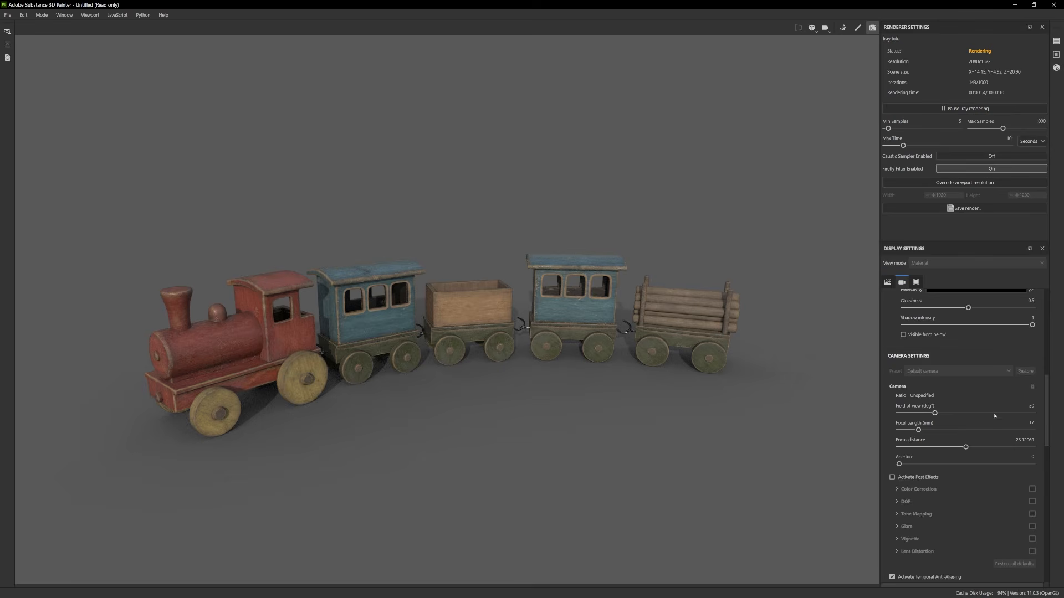
{"action": "left_click", "coordinate": [1029, 422]}
{"action": "type", "text": "50"}
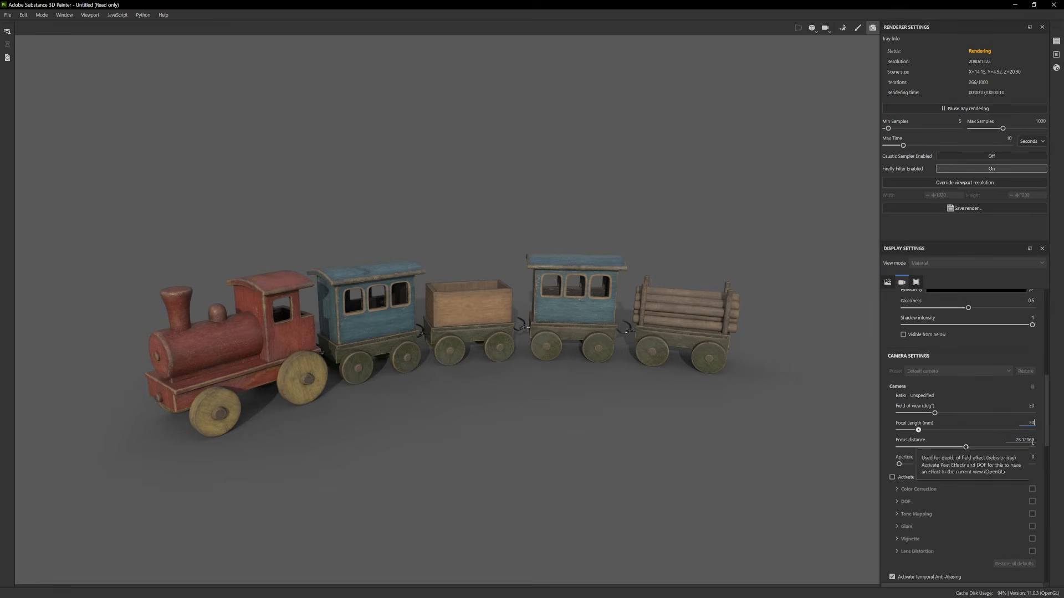
{"action": "key", "text": "Return"}
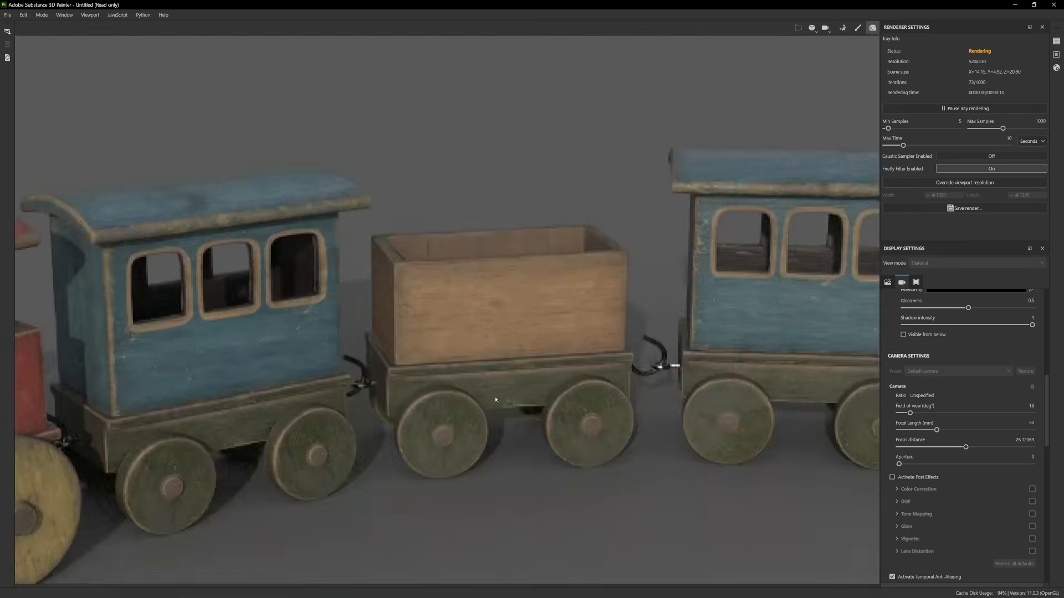
{"action": "right_click_drag", "start_coordinate": [496, 399], "coordinate": [232, 366], "text": "alt"}
{"action": "right_click_drag", "start_coordinate": [554, 340], "coordinate": [504, 337], "text": "alt"}
{"action": "middle_click_drag", "start_coordinate": [504, 337], "coordinate": [594, 251], "text": "alt"}
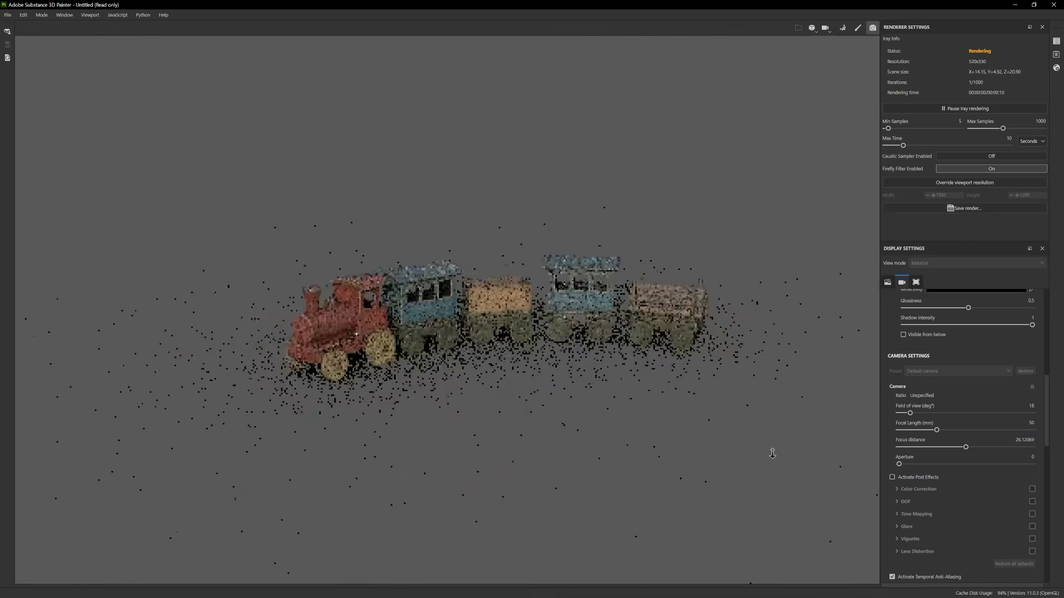
{"action": "right_click_drag", "start_coordinate": [772, 454], "coordinate": [846, 484], "text": "alt"}
{"action": "left_click_drag", "start_coordinate": [614, 404], "coordinate": [604, 410], "text": "alt"}
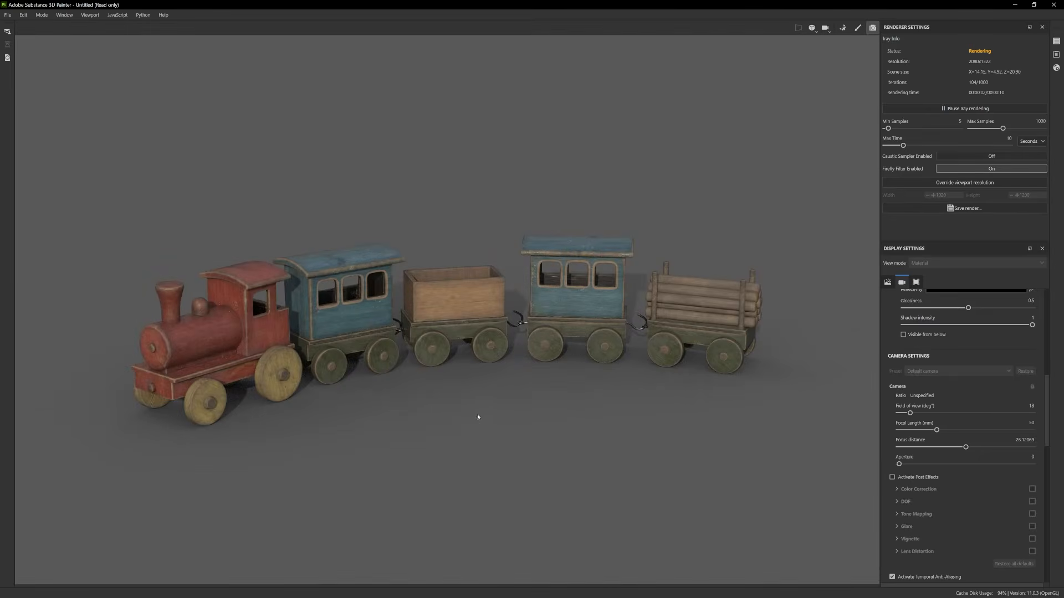
{"action": "left_click_drag", "start_coordinate": [476, 417], "coordinate": [474, 419], "text": "alt"}
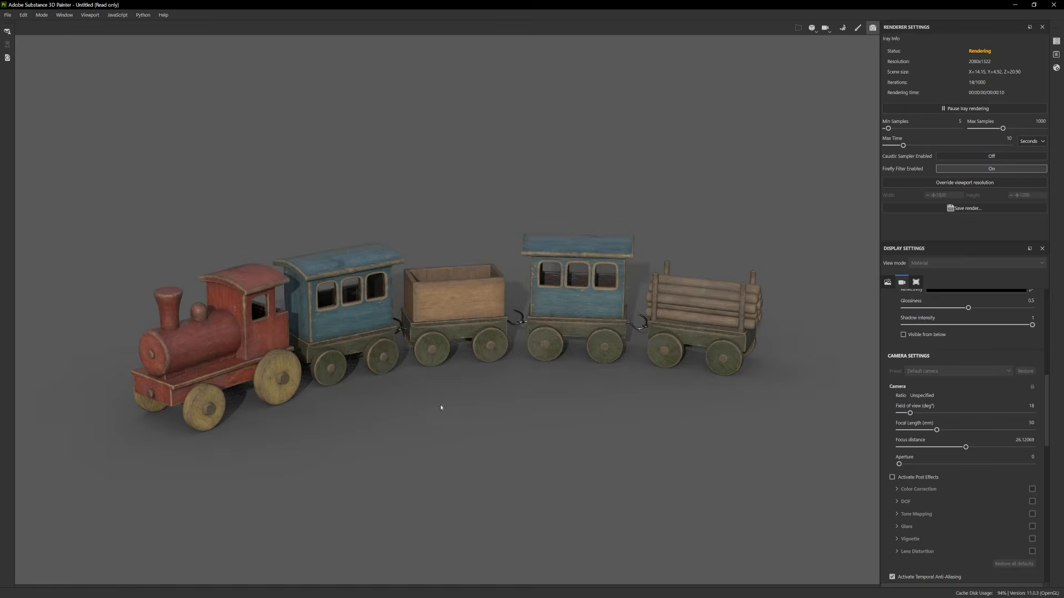
Change the environment map to Soft 1Front 2Backs and rotate the environment lighting to 117
{"action": "right_click_drag", "start_coordinate": [440, 405], "coordinate": [418, 399], "text": "shift"}
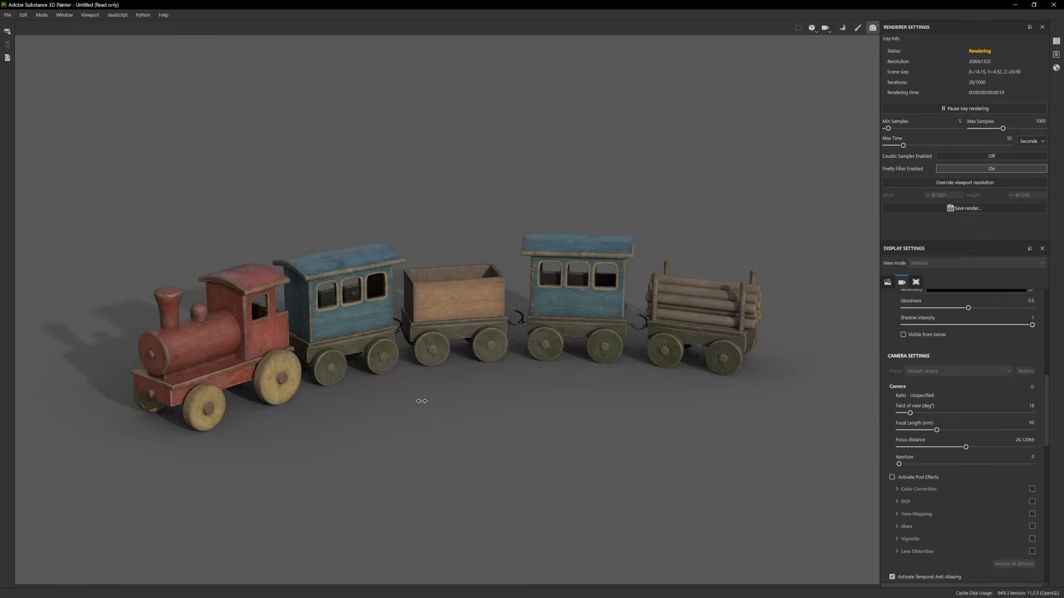
{"action": "scroll", "coordinate": [982, 375], "scroll_direction": "up", "scroll_amount": 5}
{"action": "scroll", "coordinate": [982, 375], "scroll_direction": "up", "scroll_amount": 3}
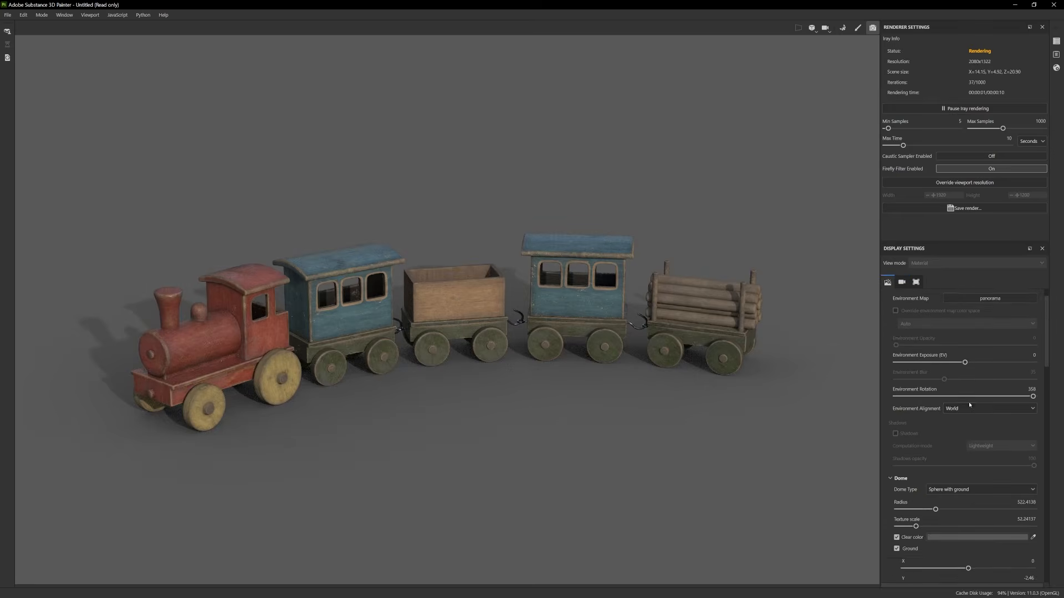
{"action": "left_click", "coordinate": [975, 324]}
{"action": "left_click", "coordinate": [1044, 400]}
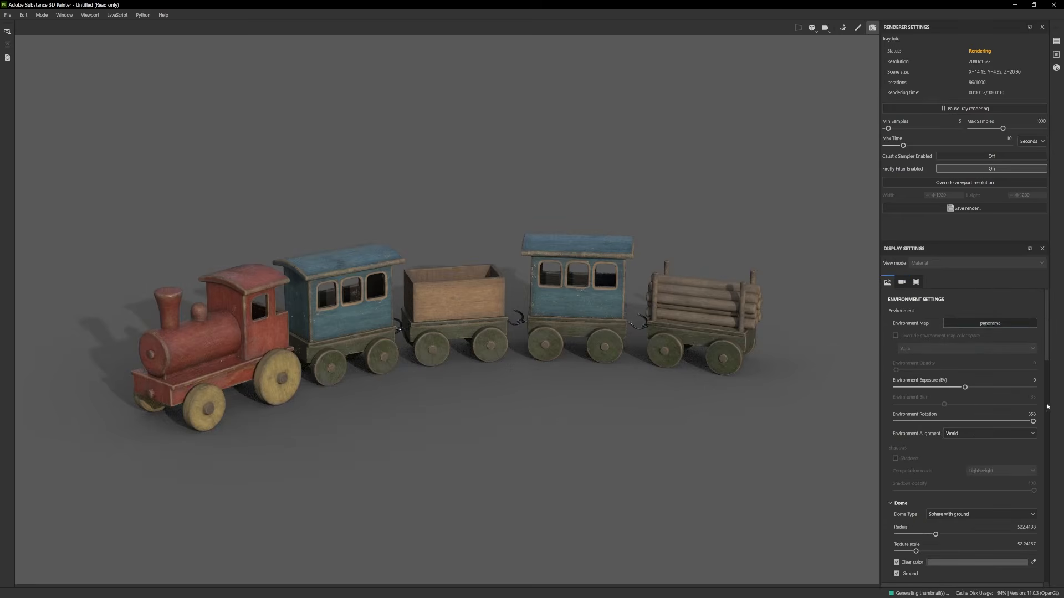
{"action": "right_click_drag", "start_coordinate": [504, 406], "coordinate": [518, 405], "text": "shift"}
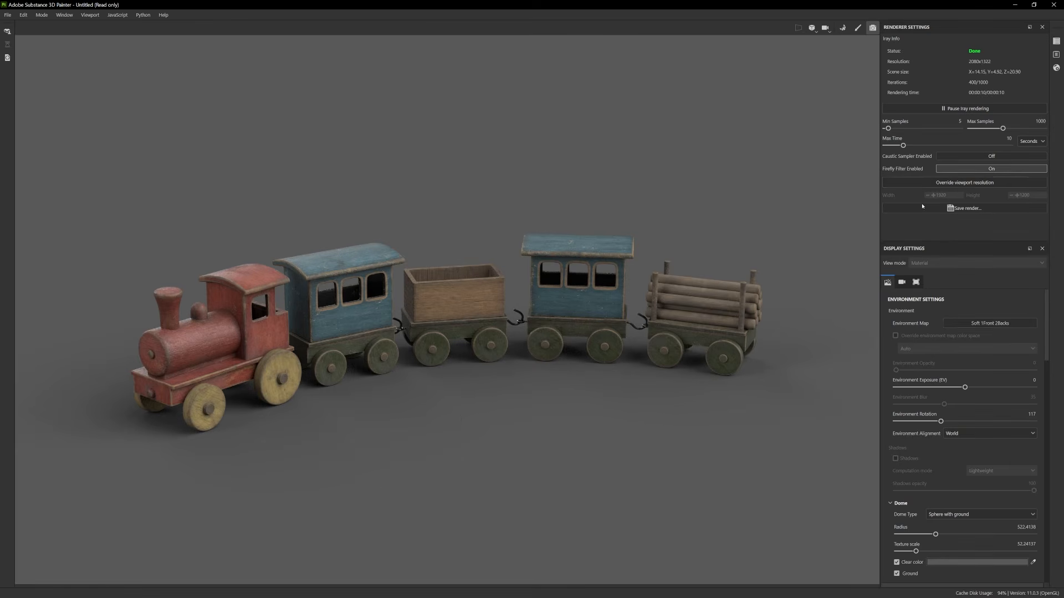
Override the viewport resolution for the Iray render with 1920 x 1080
{"action": "left_click", "coordinate": [962, 182]}
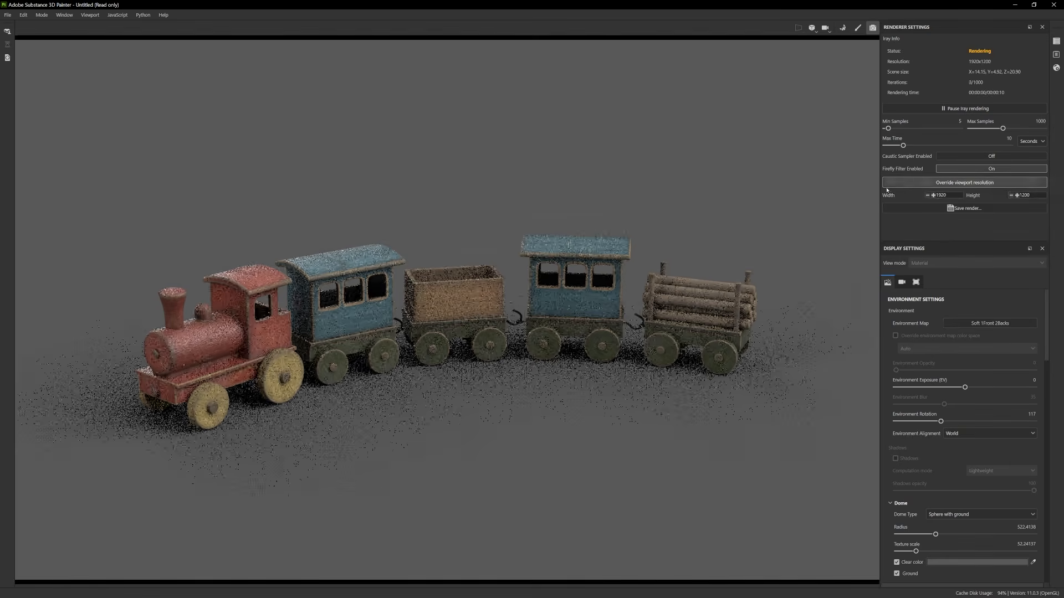
{"action": "double_click", "coordinate": [1034, 195]}
{"action": "type", "text": "1080"}
{"action": "key", "text": "Return"}
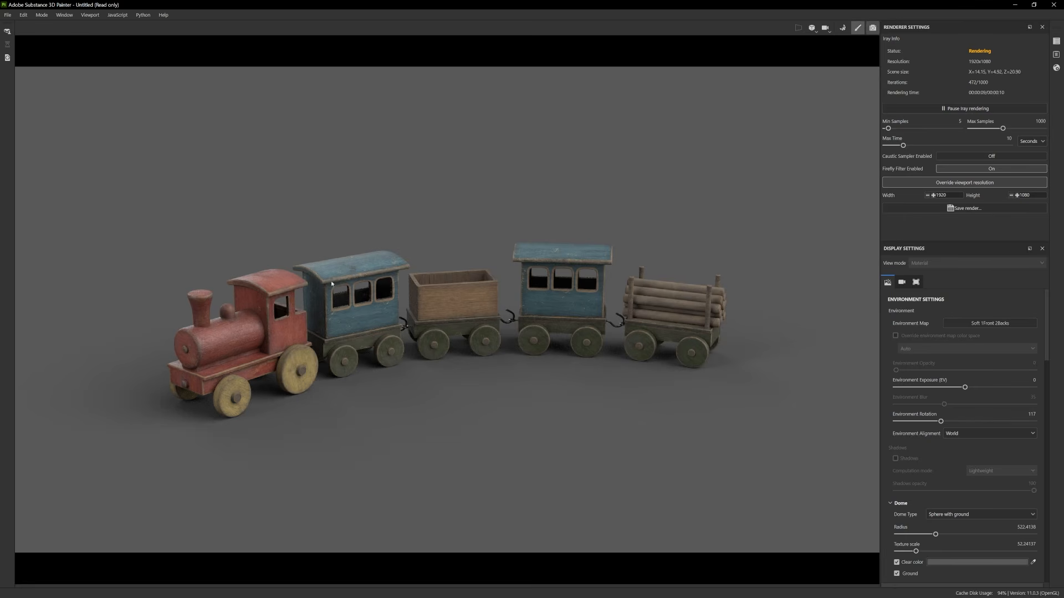
Leave the Iray render and set the colour of the Yellow folder's Base Wood layer to AC9442
{"action": "left_click", "coordinate": [858, 27]}
{"action": "scroll", "coordinate": [261, 286], "scroll_direction": "up", "scroll_amount": 3}
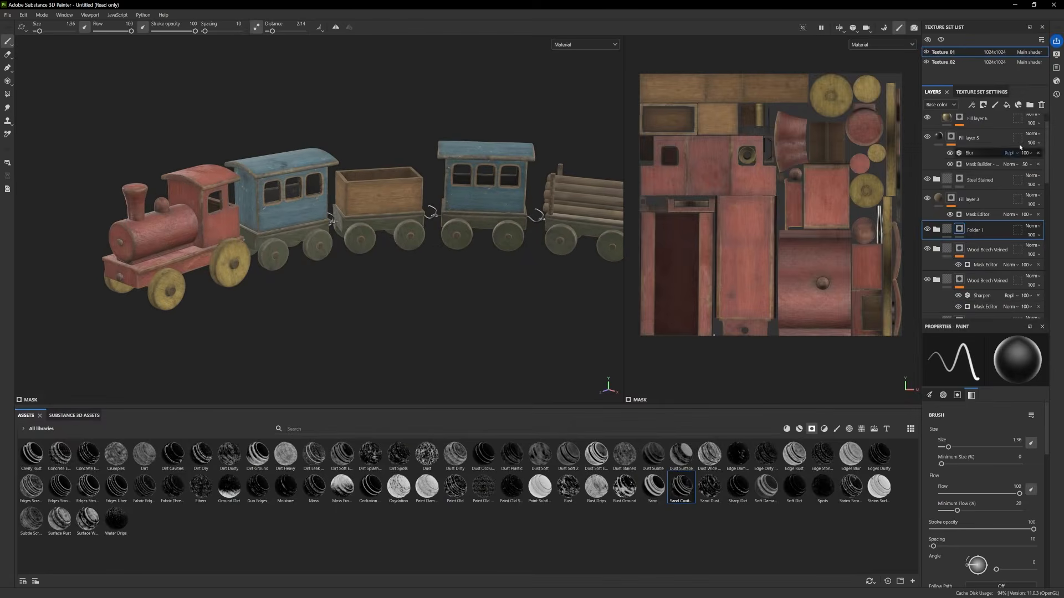
{"action": "scroll", "coordinate": [989, 271], "scroll_direction": "down", "scroll_amount": 10}
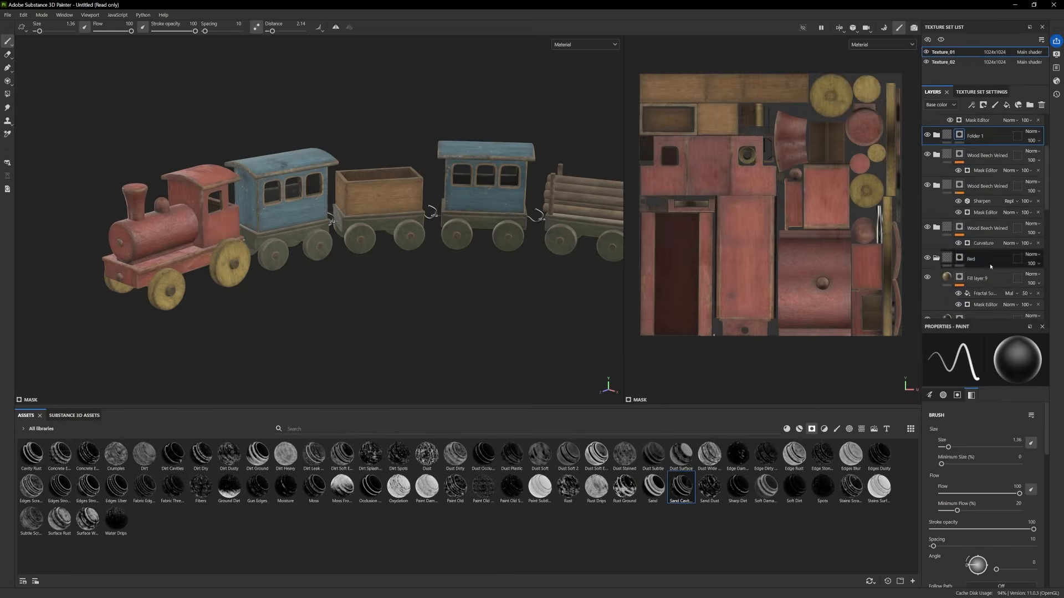
{"action": "scroll", "coordinate": [989, 270], "scroll_direction": "down", "scroll_amount": 8}
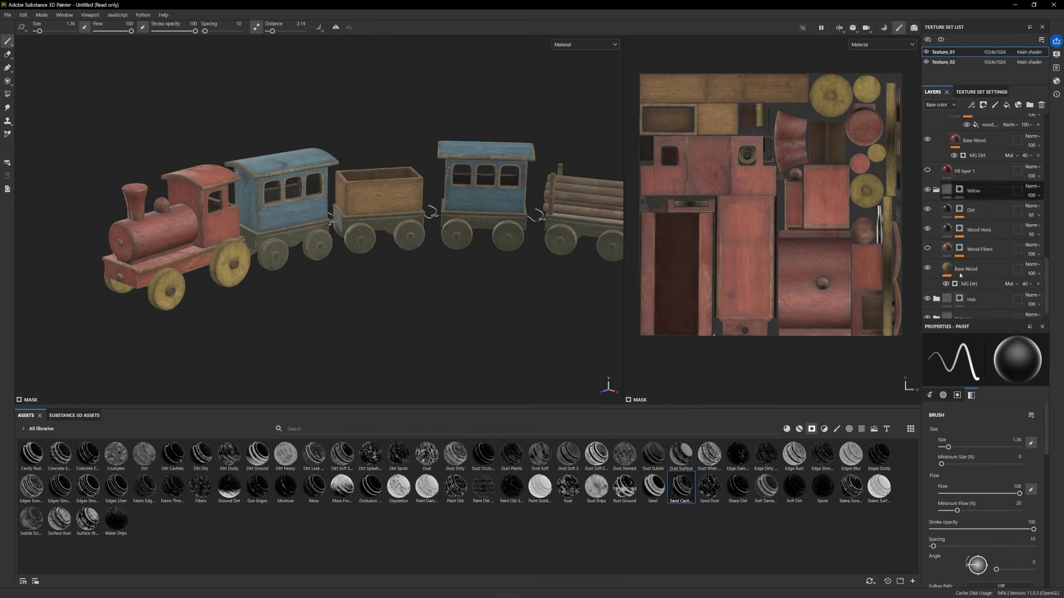
{"action": "left_click", "coordinate": [948, 259]}
{"action": "left_click", "coordinate": [975, 508]}
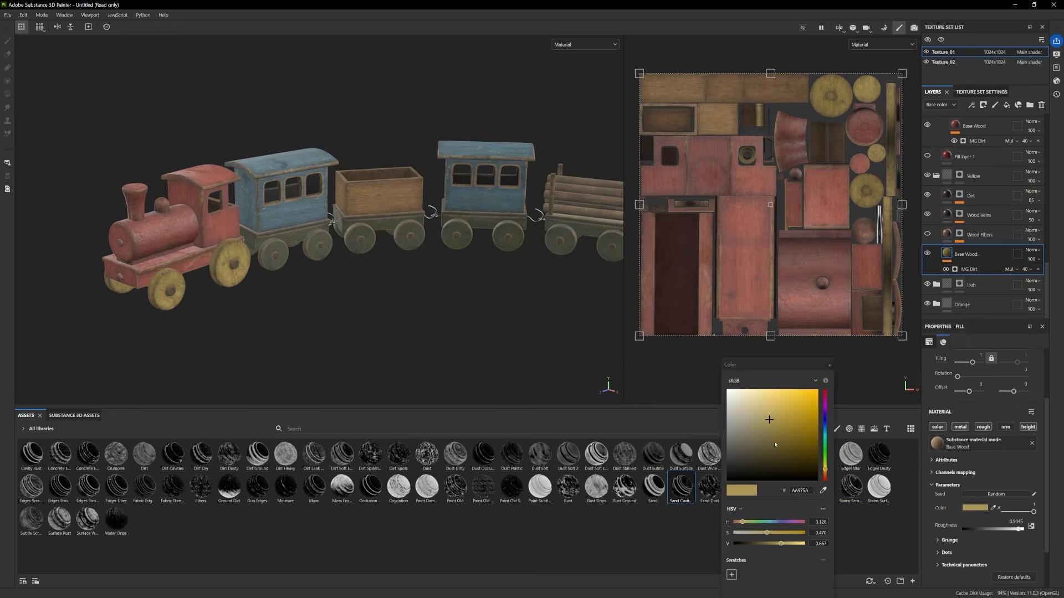
{"action": "left_click_drag", "start_coordinate": [770, 420], "coordinate": [784, 420]}
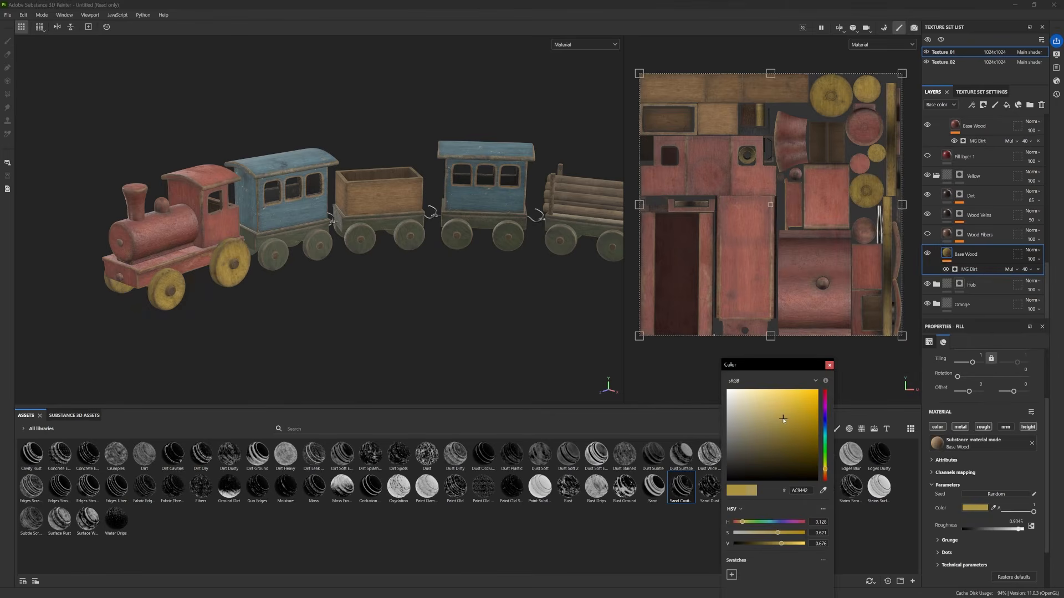
{"action": "middle_click_drag", "start_coordinate": [497, 279], "coordinate": [473, 289], "text": "alt"}
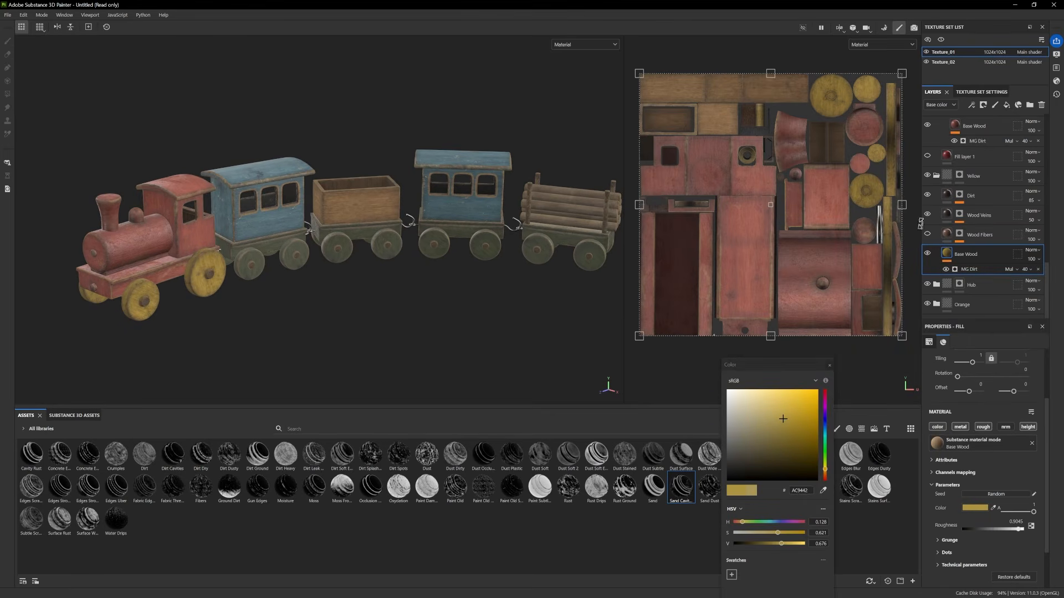
In Texture_02, set the colour of Base Wood in the Green folder's Horizontal subfolder to 34480D and collapse the Green folder
{"action": "left_click", "coordinate": [947, 64]}
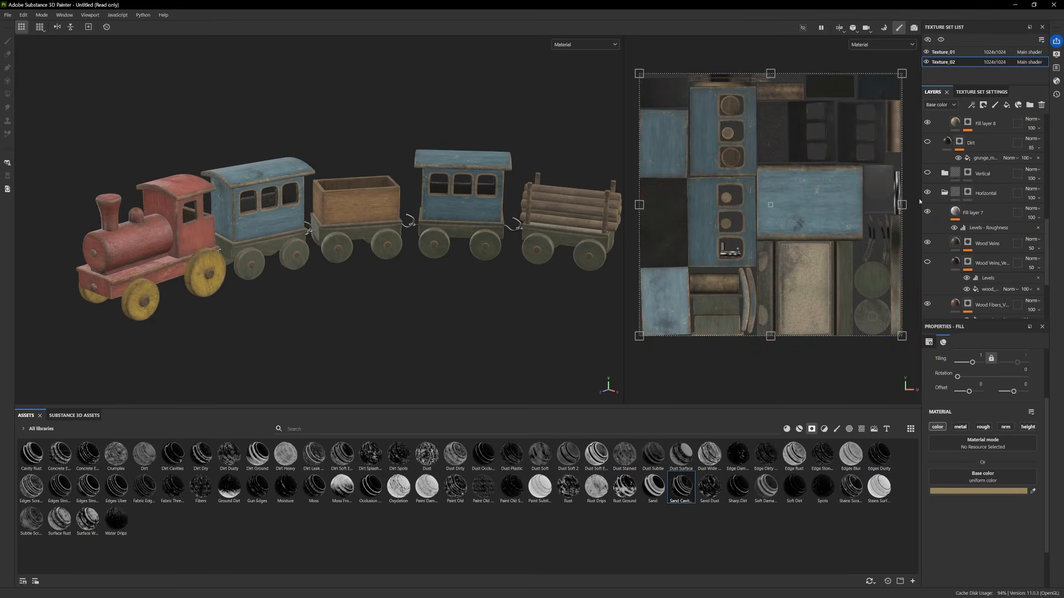
{"action": "left_click", "coordinate": [945, 194]}
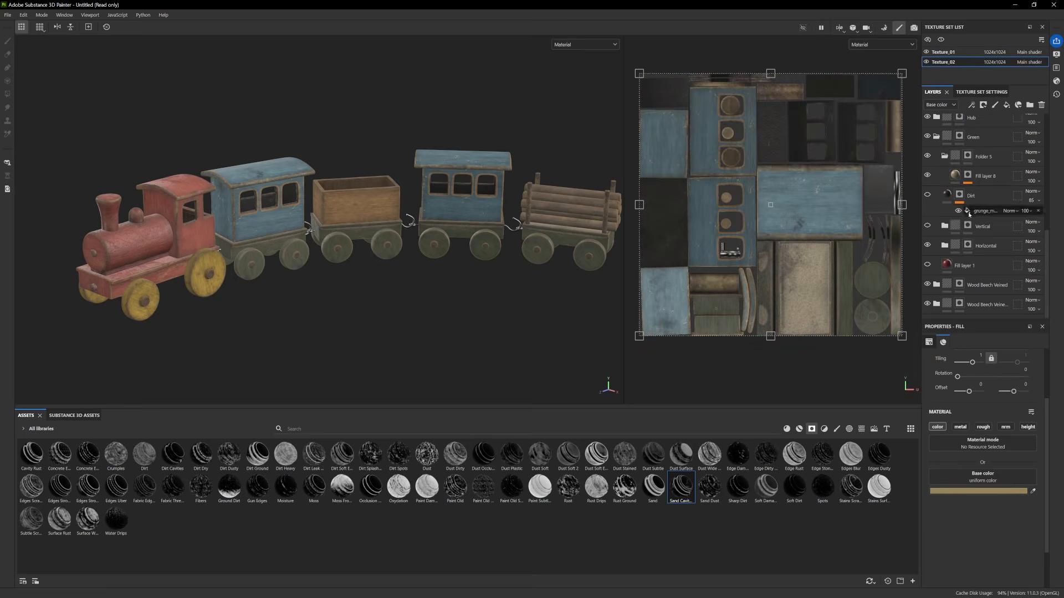
{"action": "left_click", "coordinate": [944, 246]}
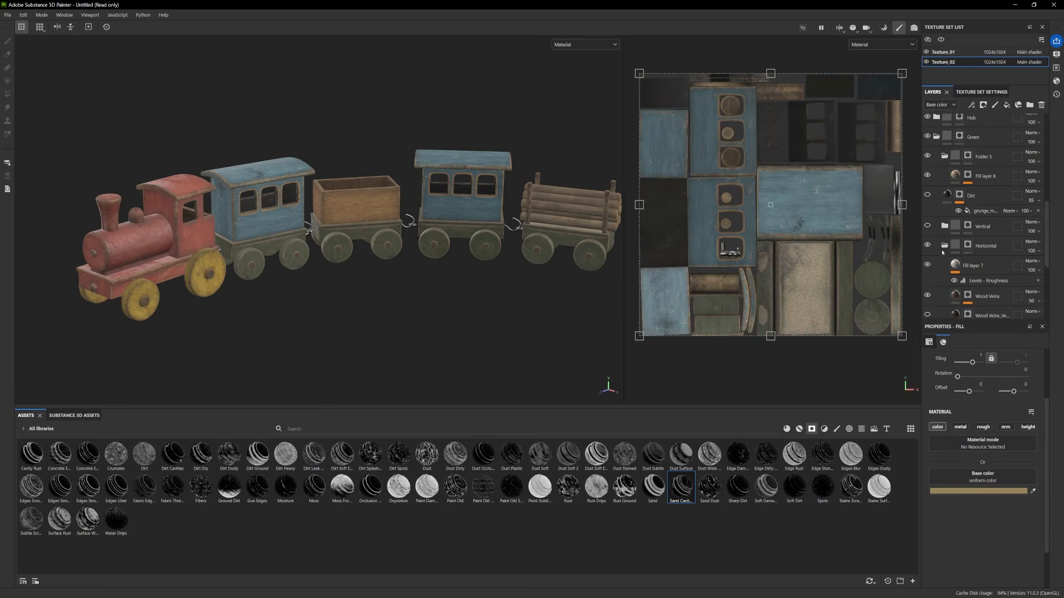
{"action": "scroll", "coordinate": [956, 261], "scroll_direction": "down", "scroll_amount": 2}
{"action": "scroll", "coordinate": [955, 261], "scroll_direction": "down", "scroll_amount": 1}
{"action": "left_click", "coordinate": [957, 264]}
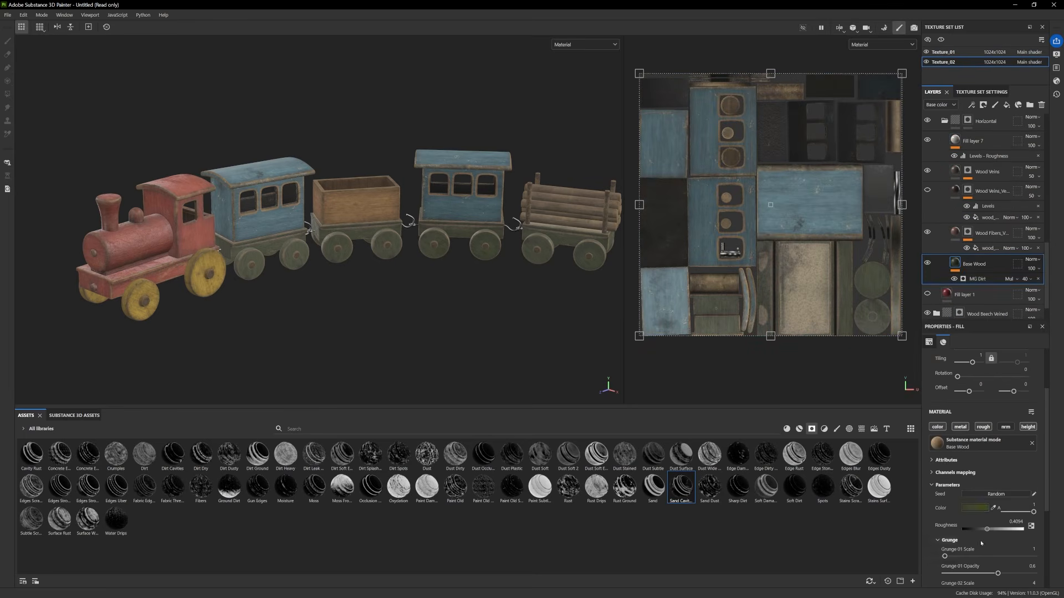
{"action": "left_click", "coordinate": [967, 508]}
{"action": "left_click", "coordinate": [784, 453]}
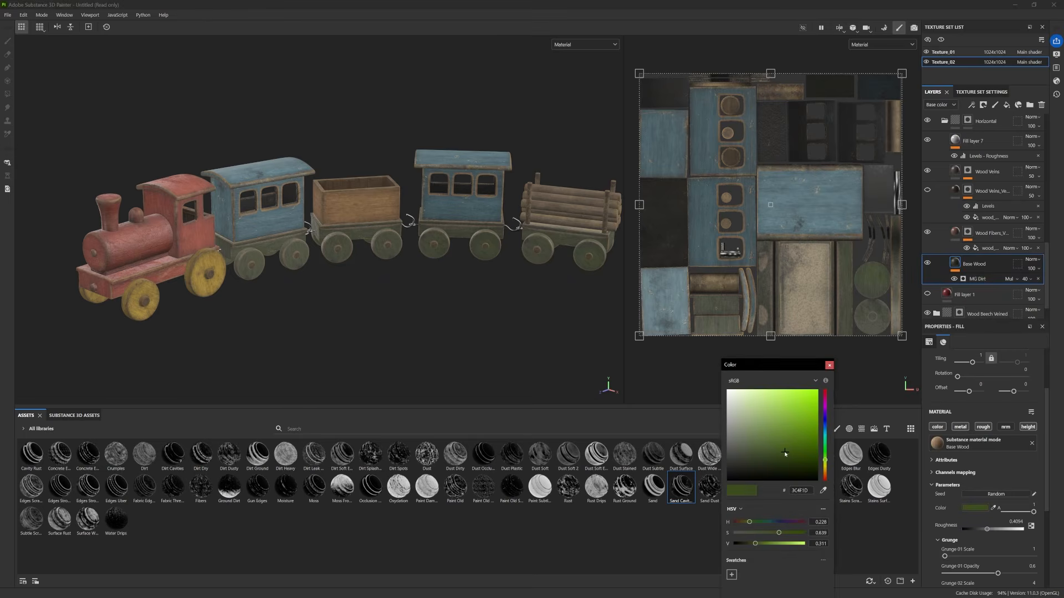
{"action": "left_click_drag", "start_coordinate": [785, 454], "coordinate": [802, 455]}
{"action": "scroll", "coordinate": [975, 233], "scroll_direction": "up", "scroll_amount": 5}
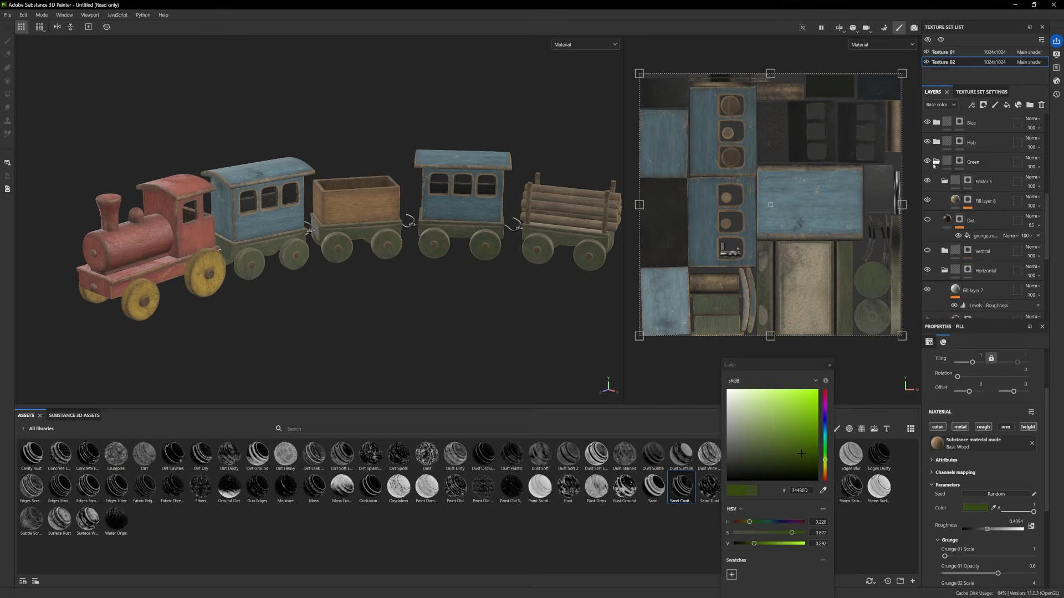
{"action": "left_click", "coordinate": [935, 161]}
Toggle the visibility of the two lowest Wood Beech Veined folders to check which train parts they cover
{"action": "scroll", "coordinate": [967, 216], "scroll_direction": "up", "scroll_amount": 3}
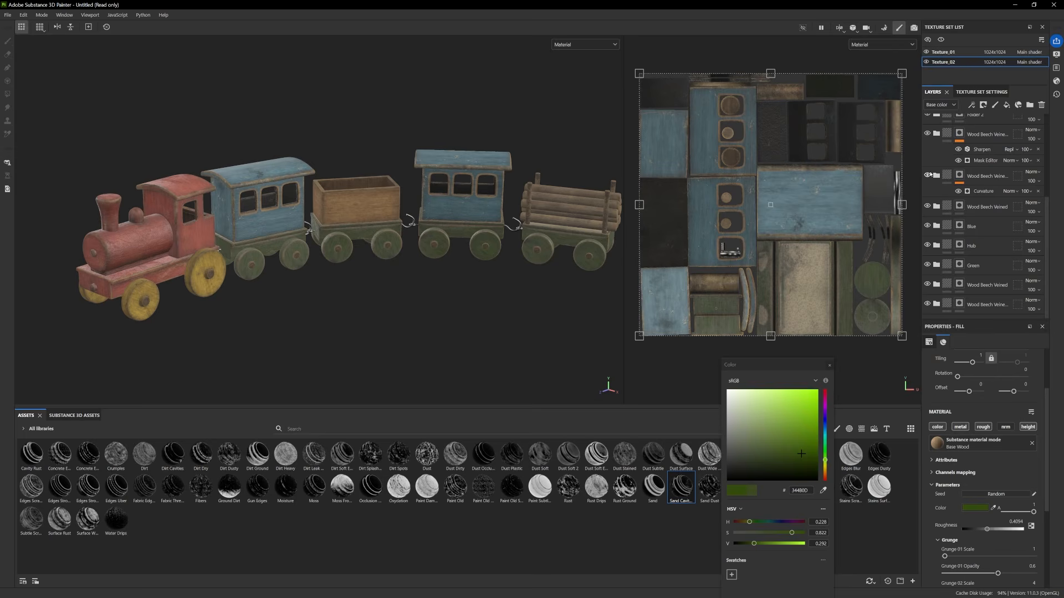
{"action": "left_click", "coordinate": [928, 285]}
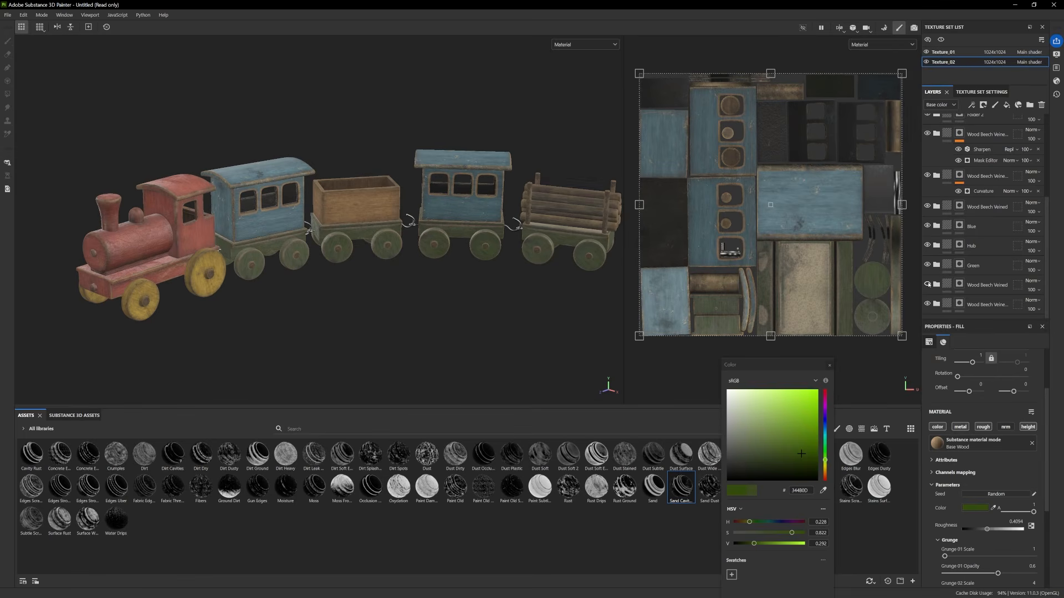
{"action": "left_click", "coordinate": [928, 284]}
{"action": "left_click", "coordinate": [928, 284]}
{"action": "left_click", "coordinate": [928, 285]}
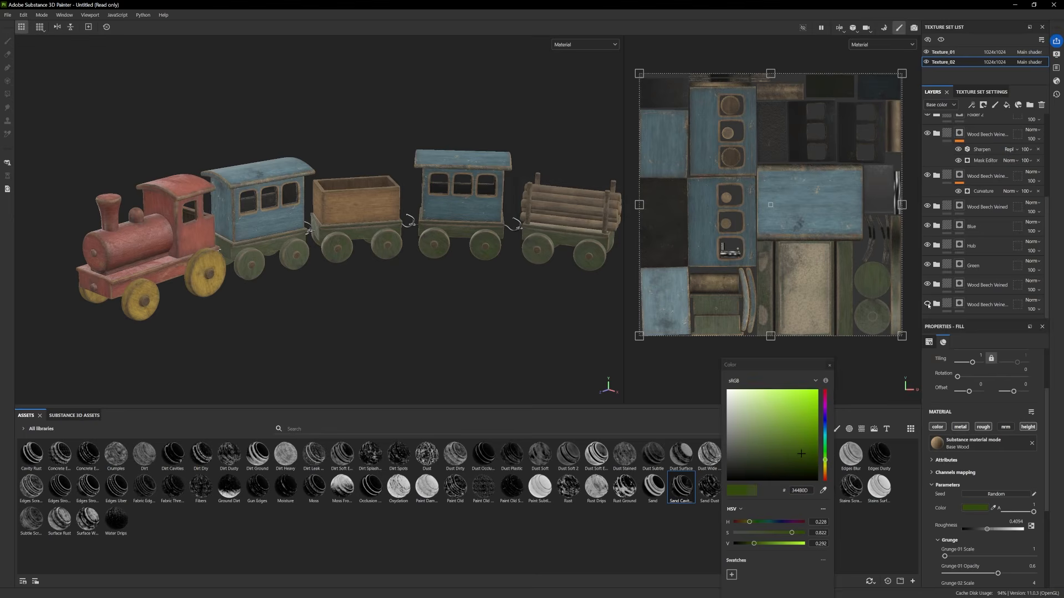
{"action": "left_click", "coordinate": [928, 305]}
{"action": "left_click", "coordinate": [929, 305]}
Try the colour 645239 on Base Wood in the lowest Wood Beech Veined folder, inspect the log wagon, and undo the change
{"action": "left_click", "coordinate": [936, 304]}
{"action": "scroll", "coordinate": [975, 250], "scroll_direction": "down", "scroll_amount": 3}
{"action": "left_click", "coordinate": [976, 293]}
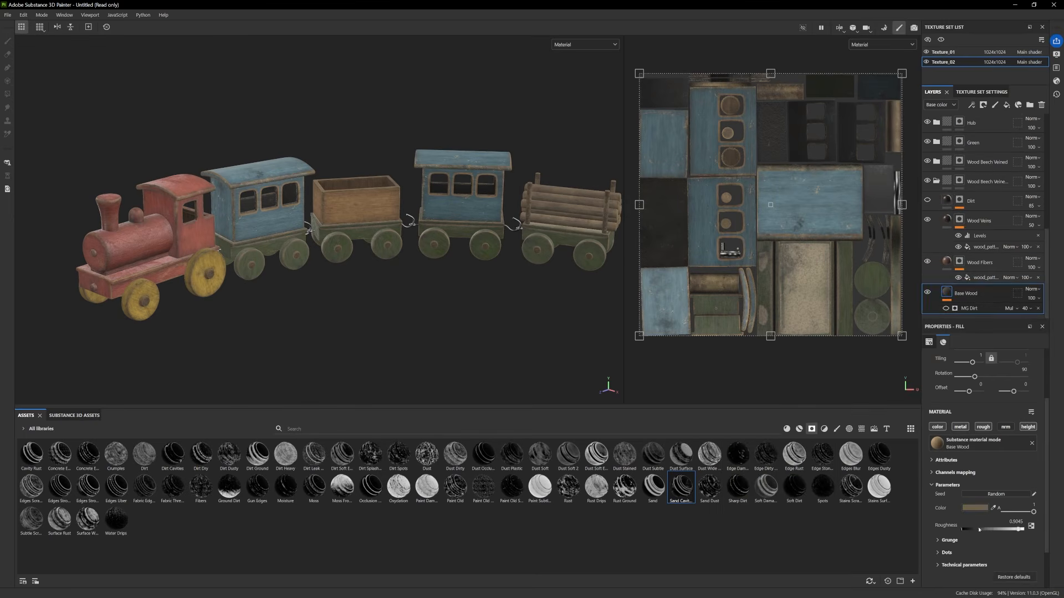
{"action": "left_click", "coordinate": [976, 507]}
{"action": "left_click_drag", "start_coordinate": [760, 449], "coordinate": [765, 444]}
{"action": "right_click_drag", "start_coordinate": [460, 273], "coordinate": [630, 392], "text": "alt"}
{"action": "middle_click_drag", "start_coordinate": [318, 290], "coordinate": [105, 354], "text": "alt"}
{"action": "middle_click_drag", "start_coordinate": [391, 346], "coordinate": [256, 307], "text": "alt"}
{"action": "right_click_drag", "start_coordinate": [340, 277], "coordinate": [315, 251], "text": "alt"}
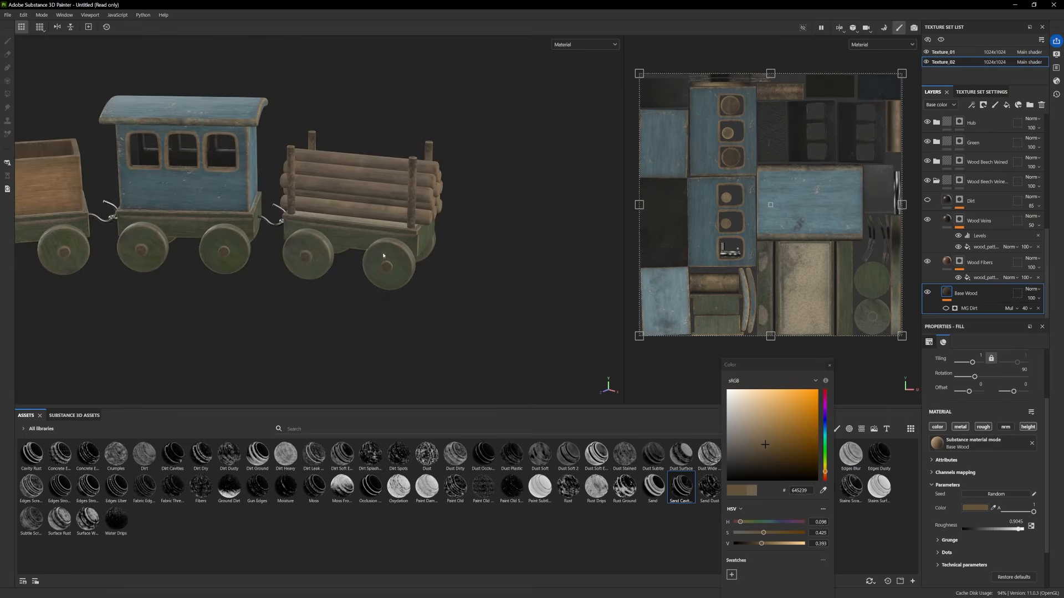
{"action": "key", "text": "ctrl+z"}
{"action": "right_click_drag", "start_coordinate": [394, 282], "coordinate": [422, 299], "text": "alt"}
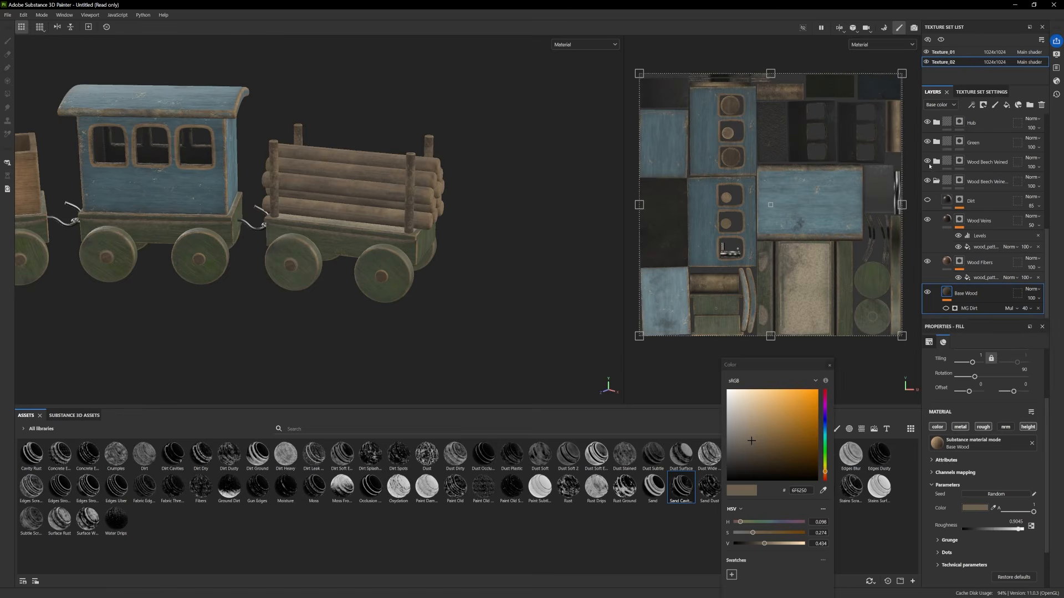
Collapse Folder 3 and toggle the visibility of Steel Stained and Fill layer 5 to compare their effect on the logs
{"action": "scroll", "coordinate": [960, 258], "scroll_direction": "up", "scroll_amount": 1}
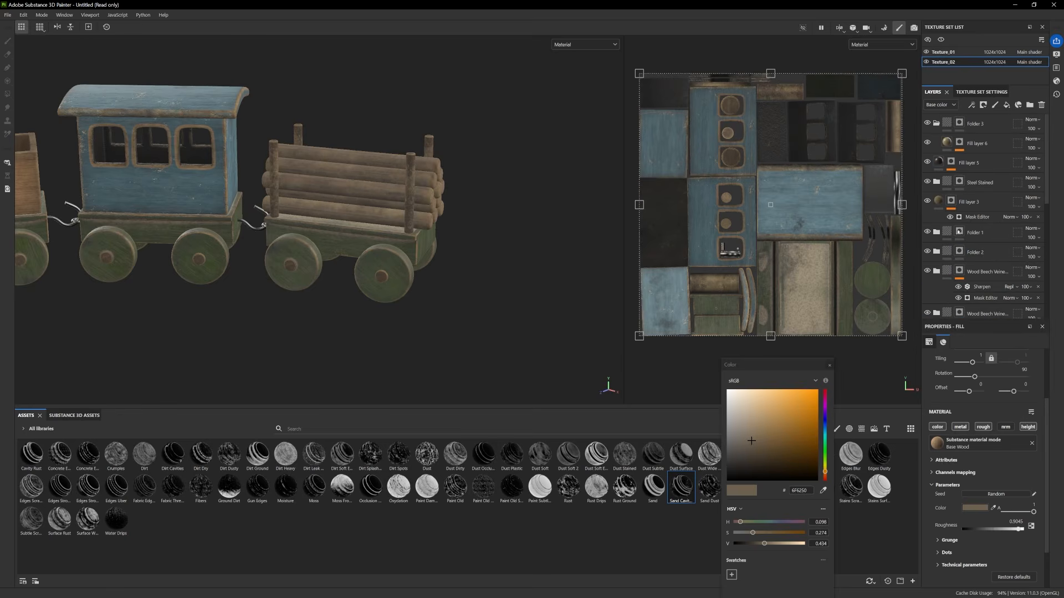
{"action": "left_click", "coordinate": [937, 125]}
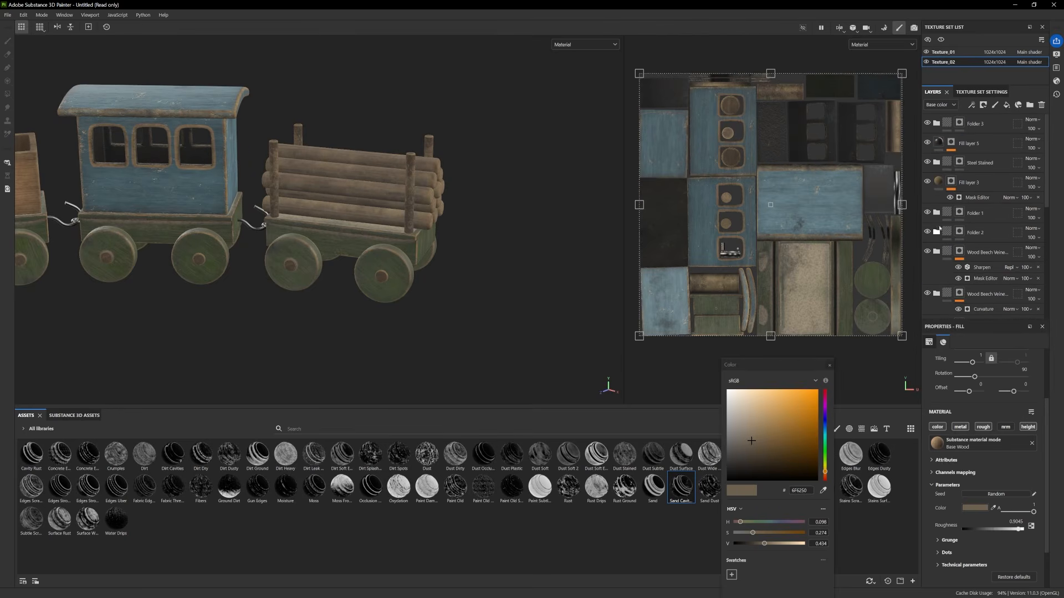
{"action": "left_click", "coordinate": [928, 163]}
{"action": "left_click", "coordinate": [928, 143]}
{"action": "left_click", "coordinate": [928, 143]}
{"action": "left_click", "coordinate": [928, 143]}
{"action": "left_click", "coordinate": [928, 143]}
Put Fill layer 5 into a new folder with a white mask and exclude the logs using a black mesh Polygon Fill
{"action": "left_click", "coordinate": [990, 139]}
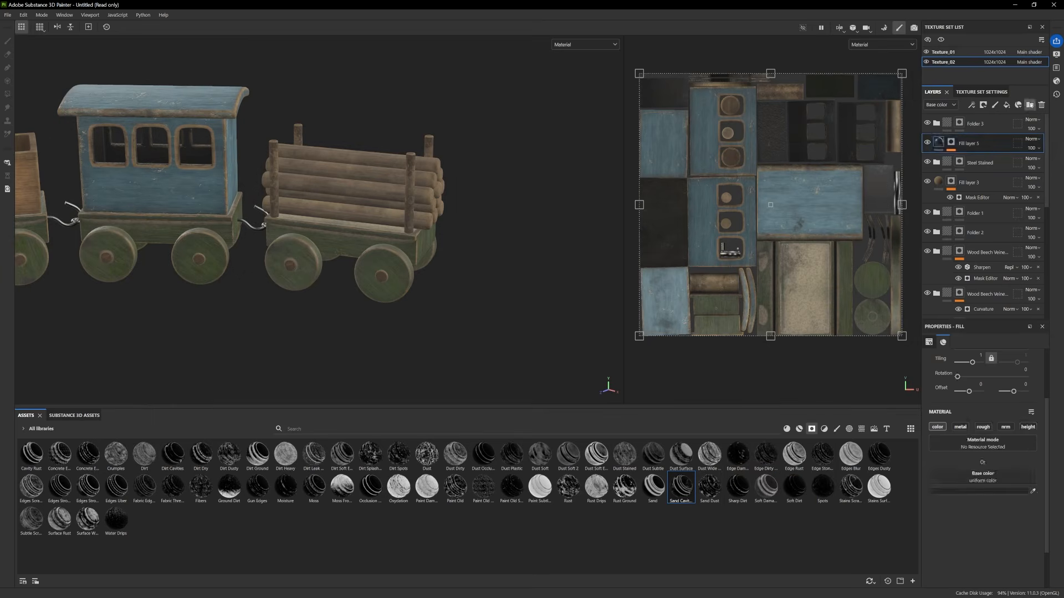
{"action": "left_click", "coordinate": [1029, 105]}
{"action": "left_click_drag", "start_coordinate": [987, 164], "coordinate": [975, 144]}
{"action": "right_click", "coordinate": [976, 146]}
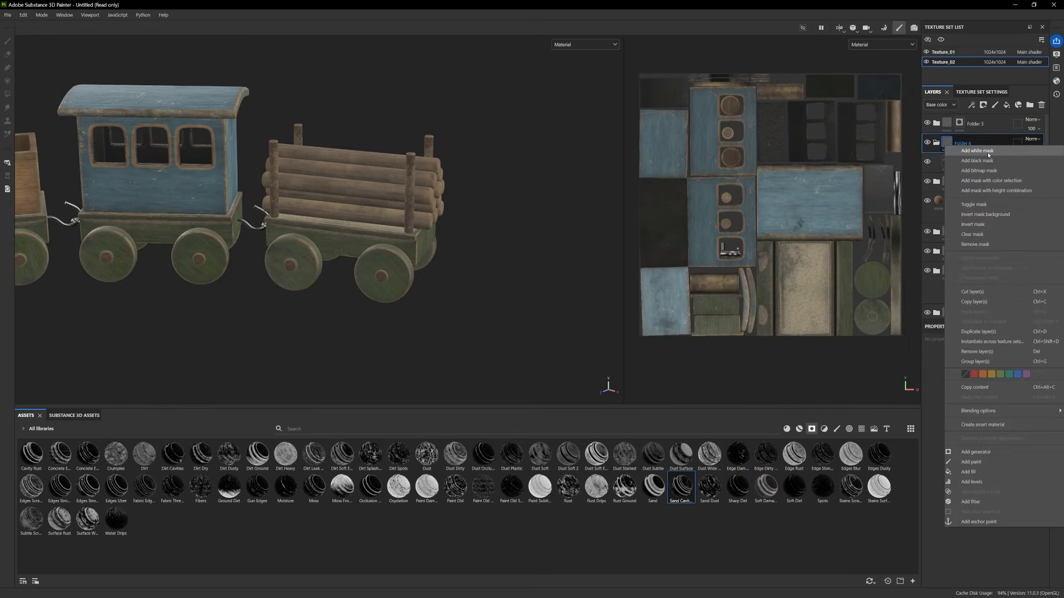
{"action": "left_click", "coordinate": [989, 157]}
{"action": "left_click", "coordinate": [7, 93]}
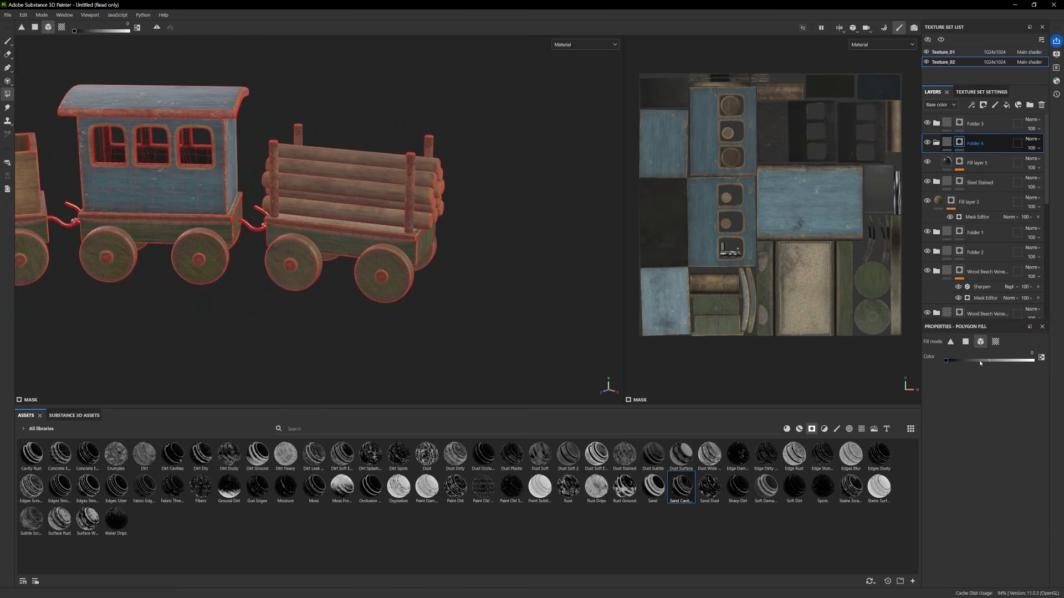
{"action": "left_click", "coordinate": [367, 193]}
{"action": "key", "text": "1"}
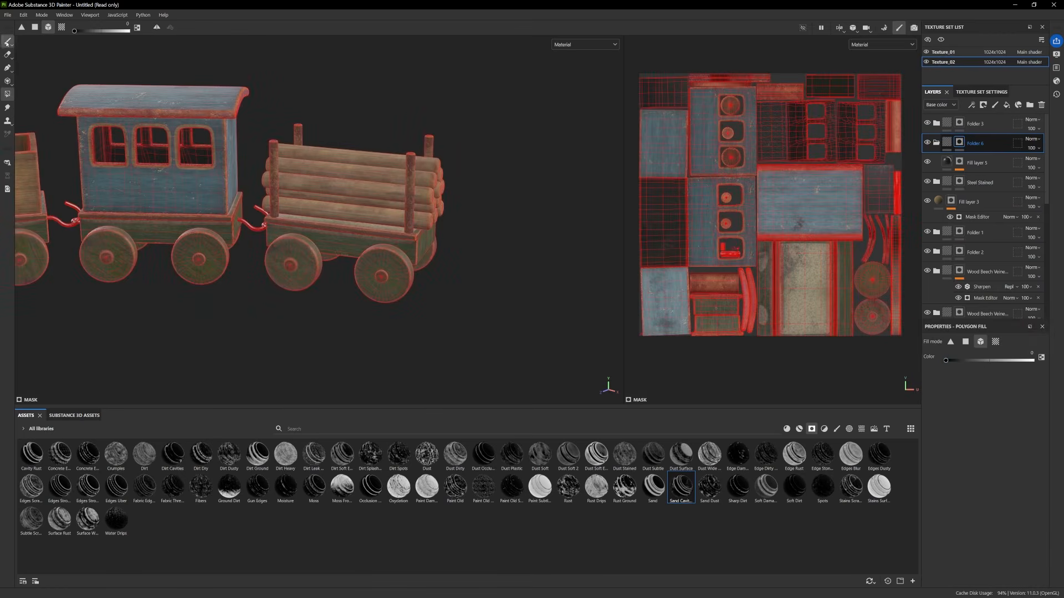
Put Fill layer 3 into another new folder with a white mask and exclude the log load with a black mesh Polygon Fill
{"action": "middle_click_drag", "start_coordinate": [382, 252], "coordinate": [409, 269], "text": "alt"}
{"action": "left_click", "coordinate": [927, 182]}
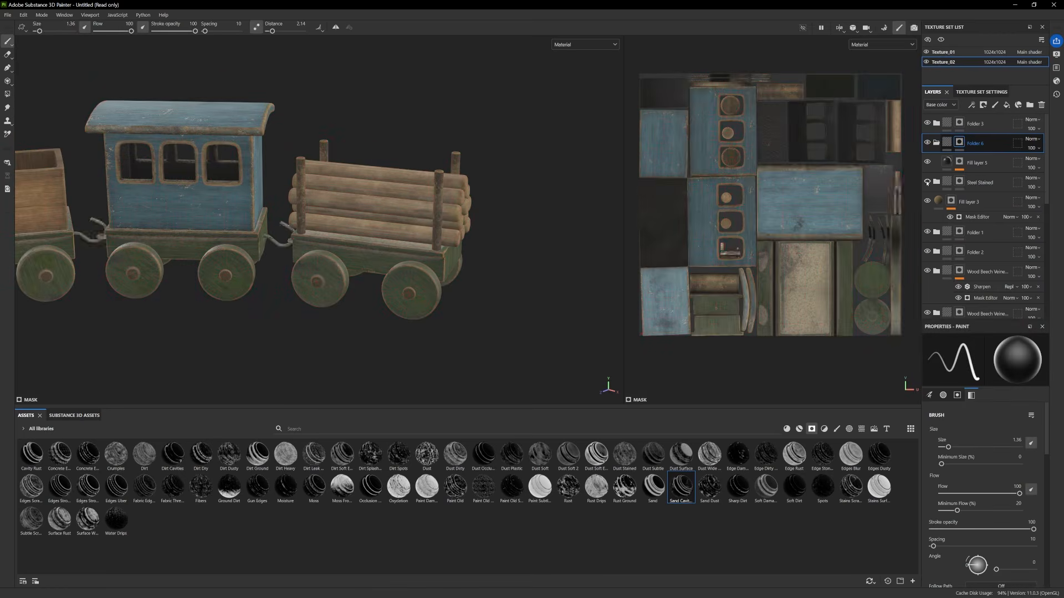
{"action": "left_click", "coordinate": [928, 182]}
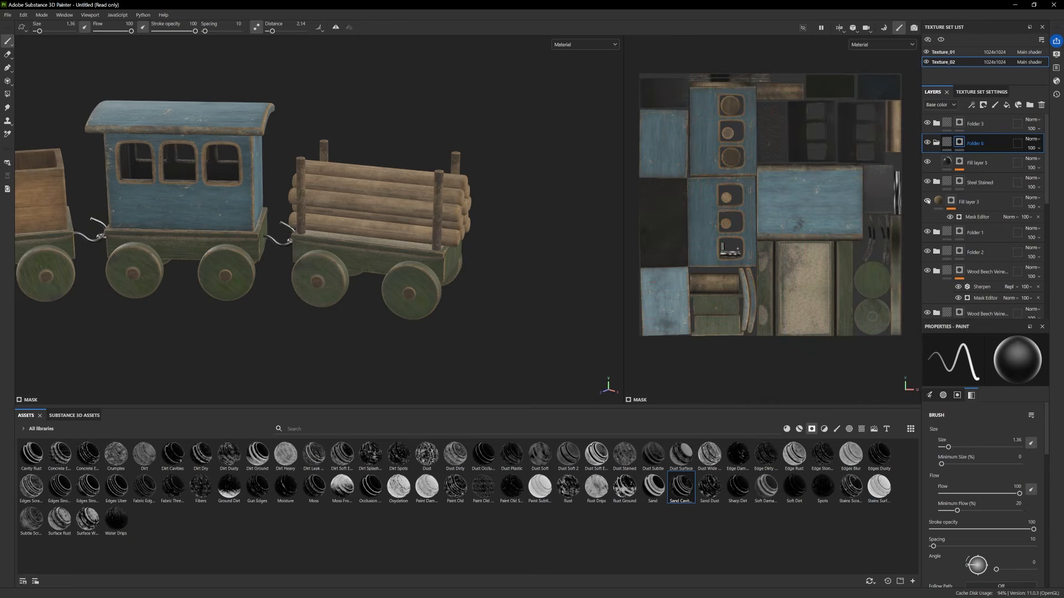
{"action": "left_click", "coordinate": [968, 203]}
{"action": "left_click", "coordinate": [1030, 105]}
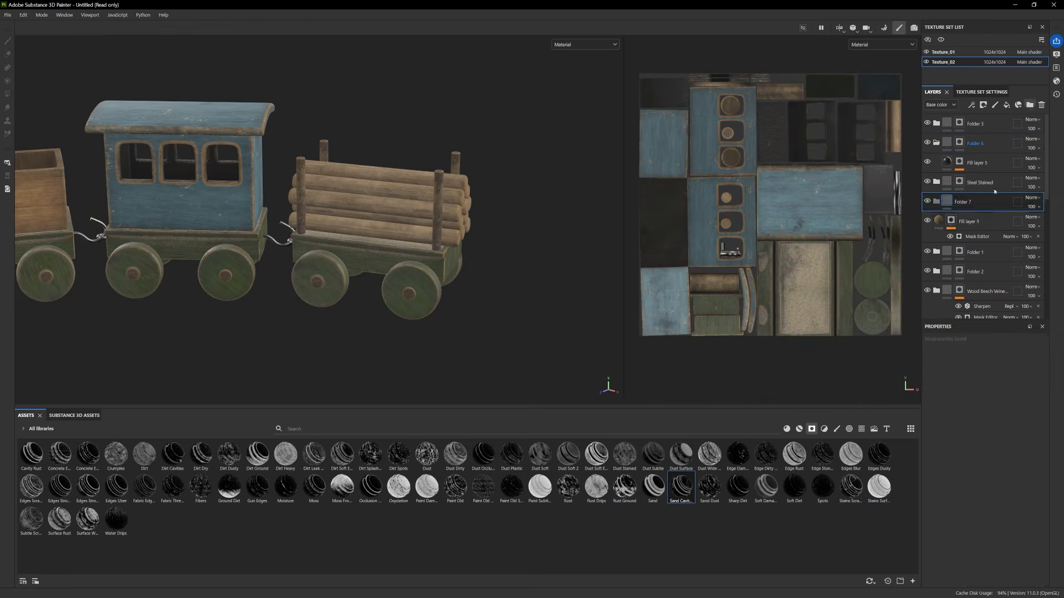
{"action": "left_click_drag", "start_coordinate": [974, 223], "coordinate": [969, 203]}
{"action": "right_click", "coordinate": [969, 203]}
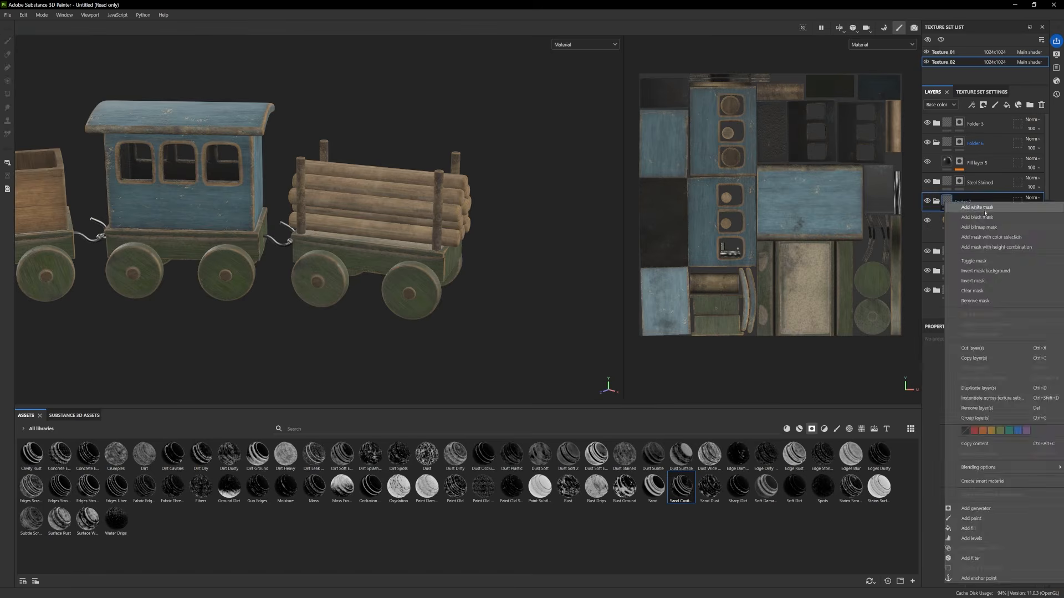
{"action": "left_click", "coordinate": [981, 207]}
{"action": "key", "text": "4"}
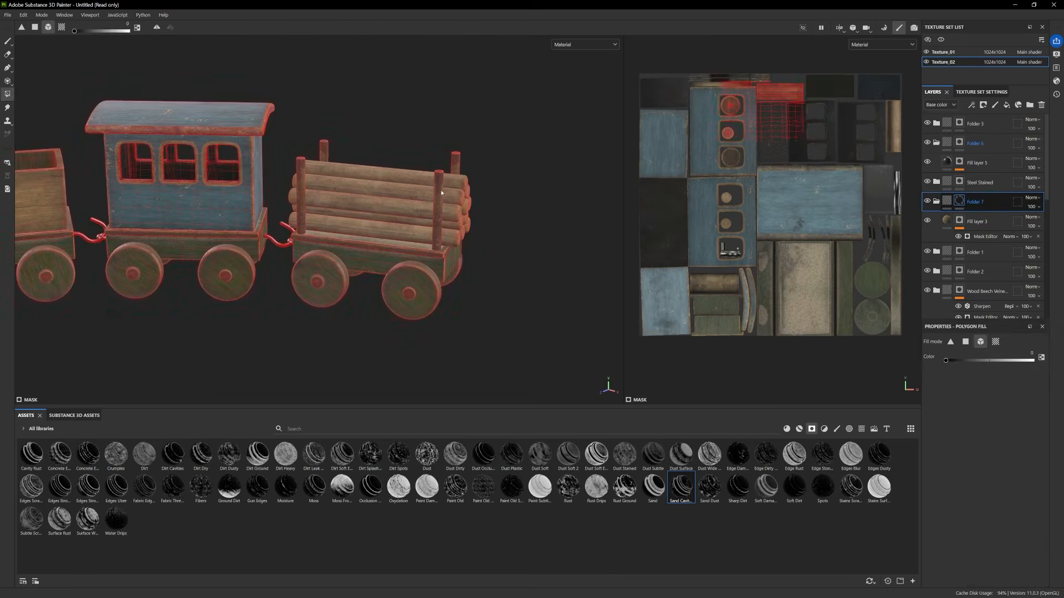
{"action": "key", "text": "1"}
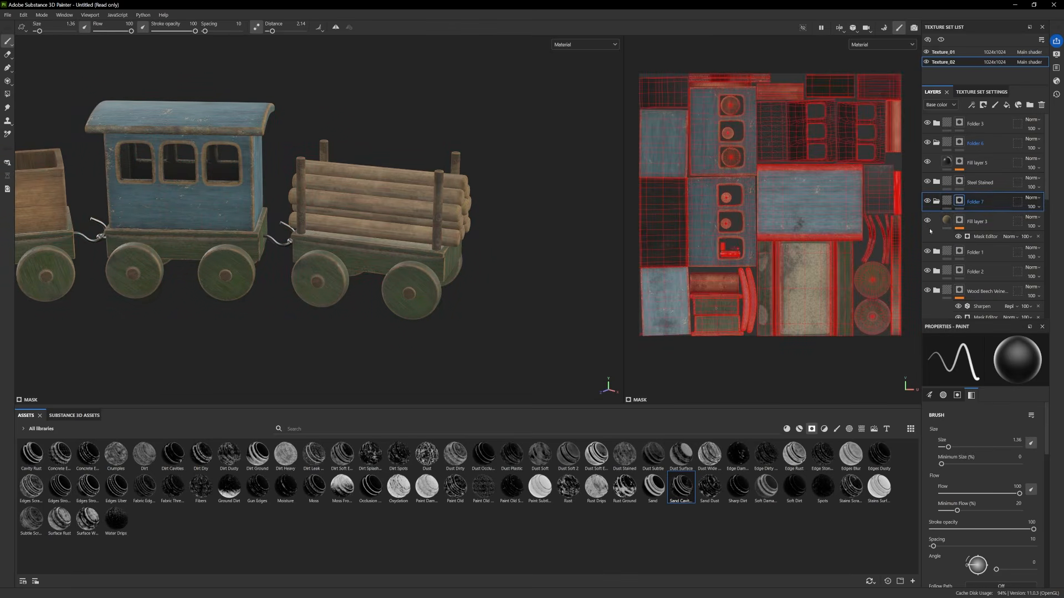
Collapse Folder 7 and toggle the visibility of Folder 1 and Folder 2 to compare their effect on the wagons
{"action": "left_click", "coordinate": [936, 202]}
{"action": "left_click", "coordinate": [928, 221]}
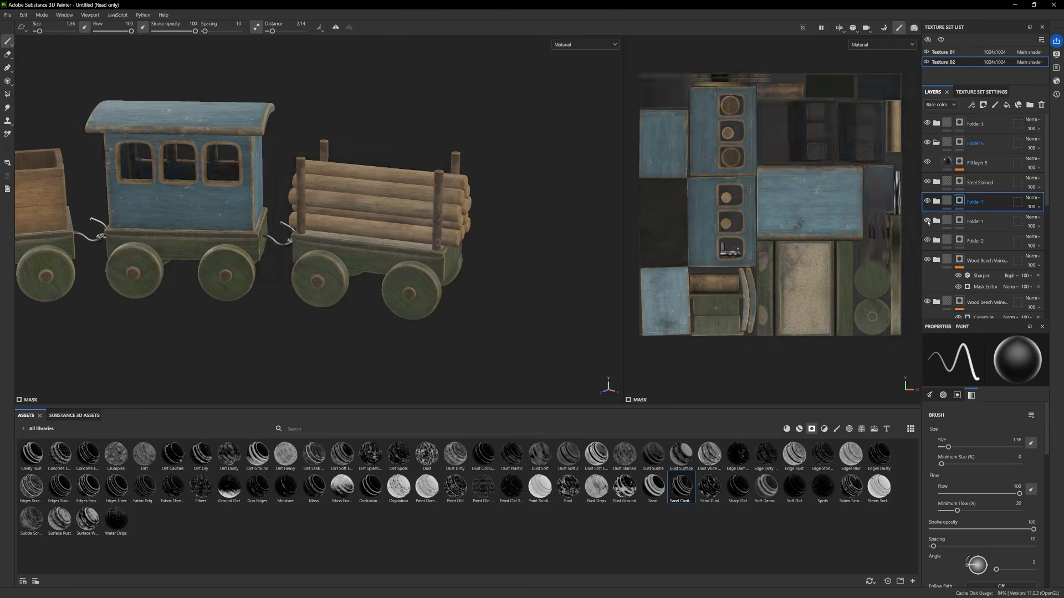
{"action": "left_click", "coordinate": [927, 222]}
{"action": "left_click", "coordinate": [928, 241]}
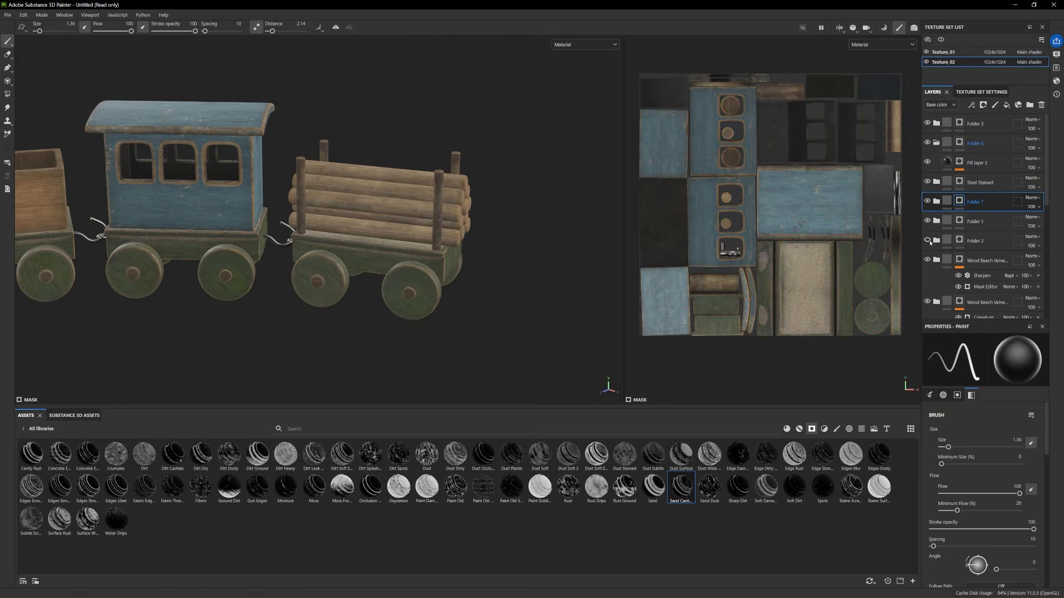
{"action": "left_click", "coordinate": [928, 240]}
{"action": "left_click", "coordinate": [928, 240]}
{"action": "left_click", "coordinate": [927, 241]}
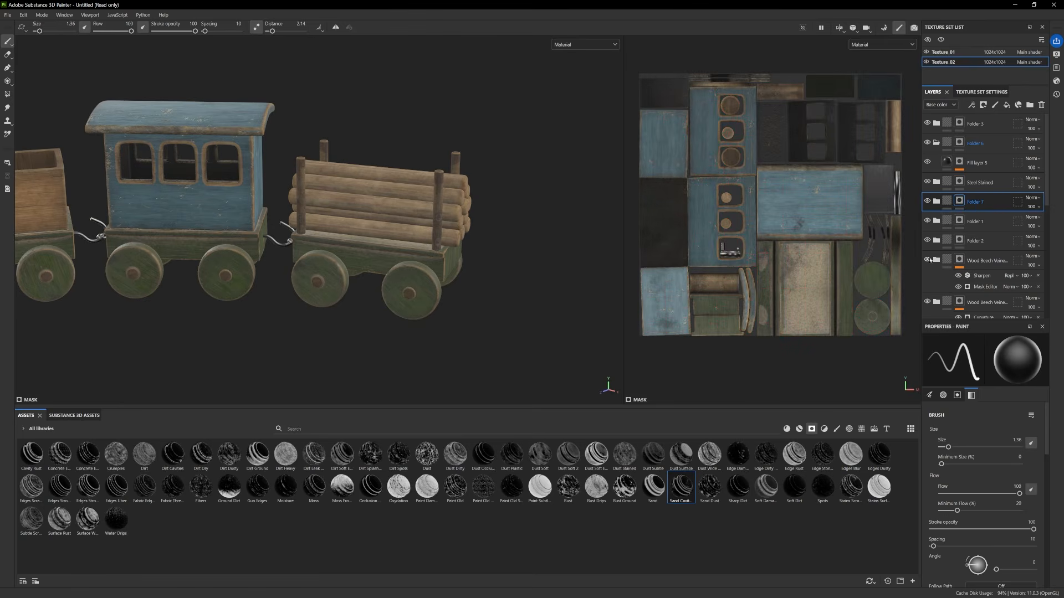
Toggle the visibility of the Wood Beech Veined folder below Green and collapse the lowest Wood Beech Veined folder
{"action": "scroll", "coordinate": [928, 274], "scroll_direction": "down", "scroll_amount": 1}
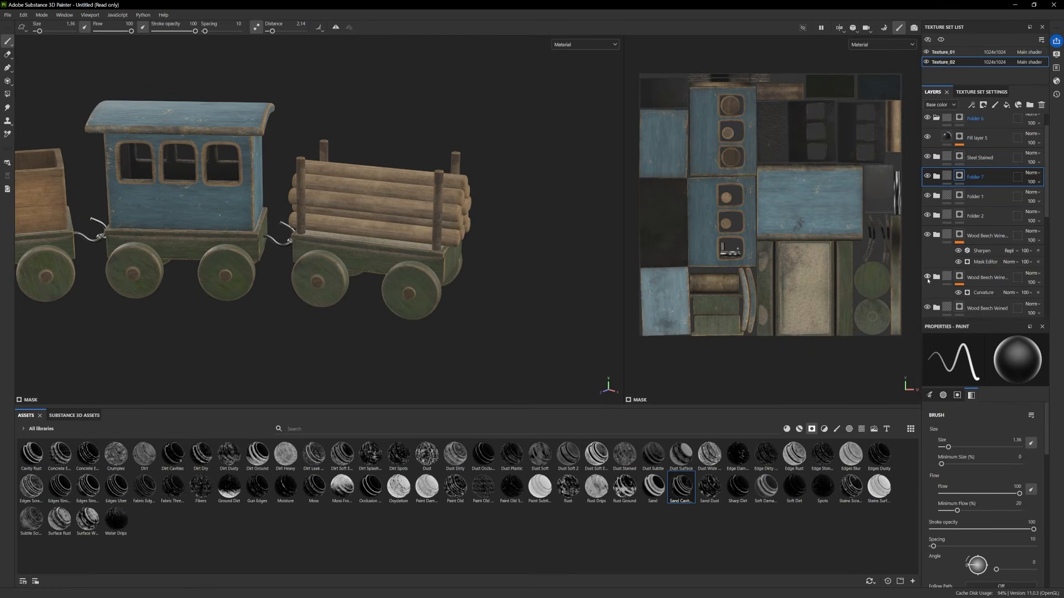
{"action": "scroll", "coordinate": [928, 277], "scroll_direction": "down", "scroll_amount": 2}
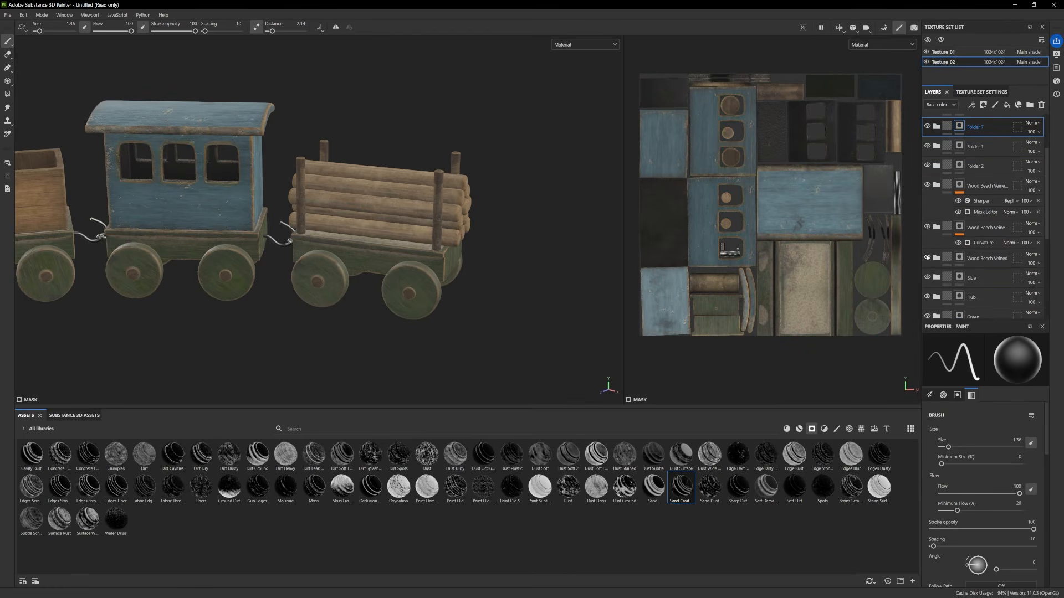
{"action": "scroll", "coordinate": [935, 266], "scroll_direction": "down", "scroll_amount": 1}
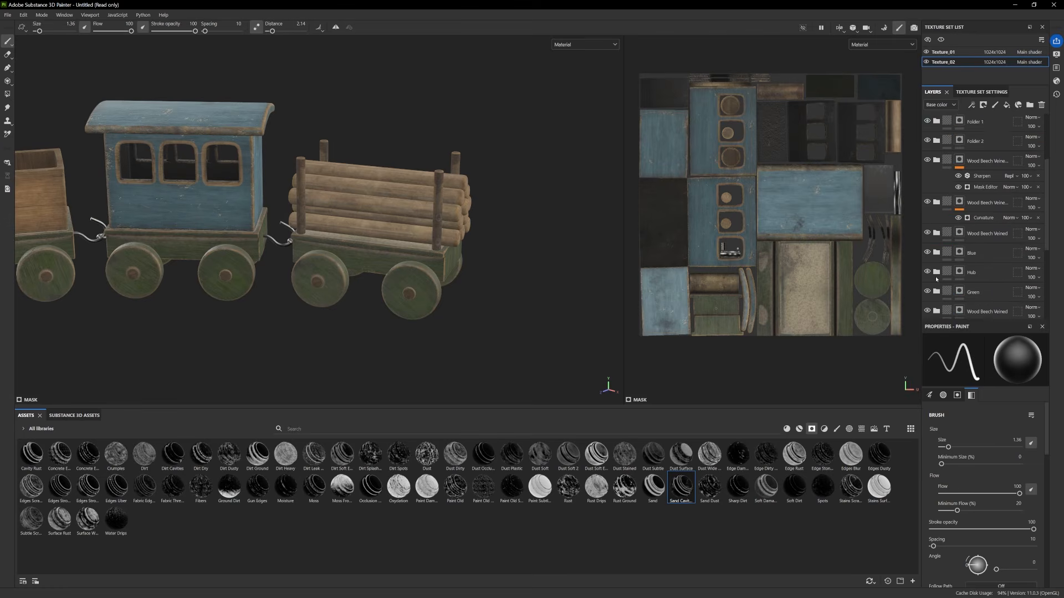
{"action": "scroll", "coordinate": [936, 279], "scroll_direction": "down", "scroll_amount": 3}
{"action": "left_click", "coordinate": [927, 237]}
{"action": "left_click", "coordinate": [927, 237]}
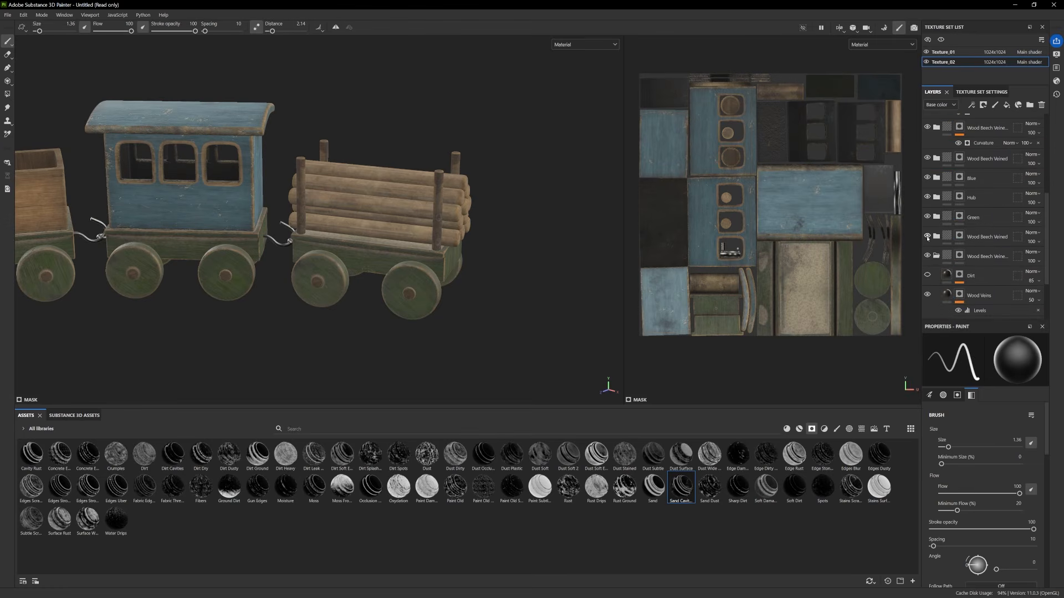
{"action": "scroll", "coordinate": [929, 257], "scroll_direction": "up", "scroll_amount": 2}
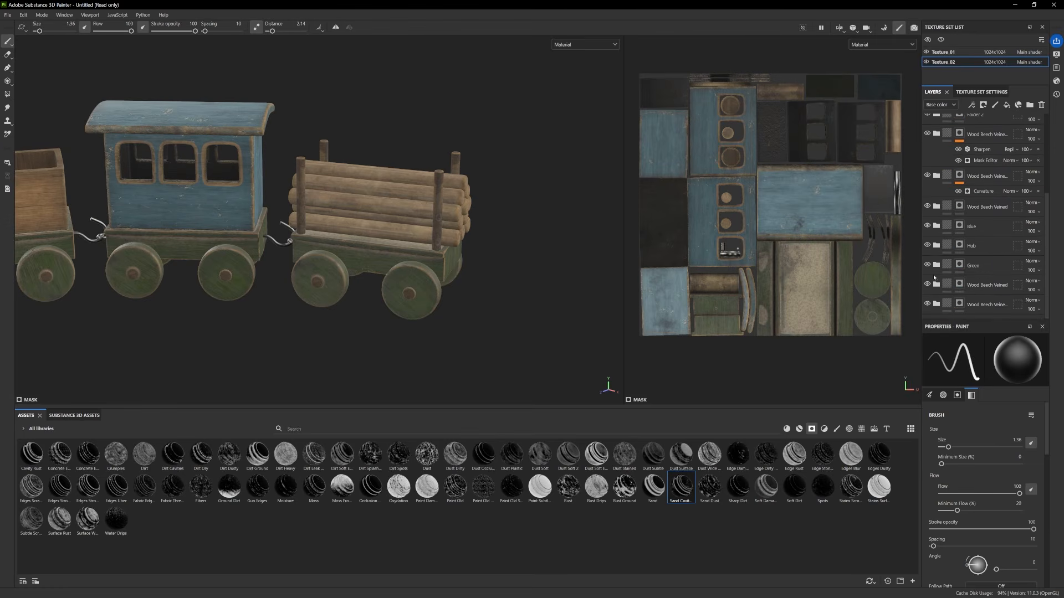
Toggle the Wood Beech Veined, Green and Hub folders one by one to identify which parts each one covers
{"action": "left_click", "coordinate": [927, 206]}
{"action": "left_click", "coordinate": [927, 206]}
{"action": "left_click", "coordinate": [927, 176]}
{"action": "left_click", "coordinate": [927, 175]}
{"action": "left_click", "coordinate": [927, 265]}
{"action": "left_click", "coordinate": [927, 265]}
{"action": "left_click", "coordinate": [927, 245]}
{"action": "left_click", "coordinate": [927, 245]}
{"action": "left_click", "coordinate": [928, 283]}
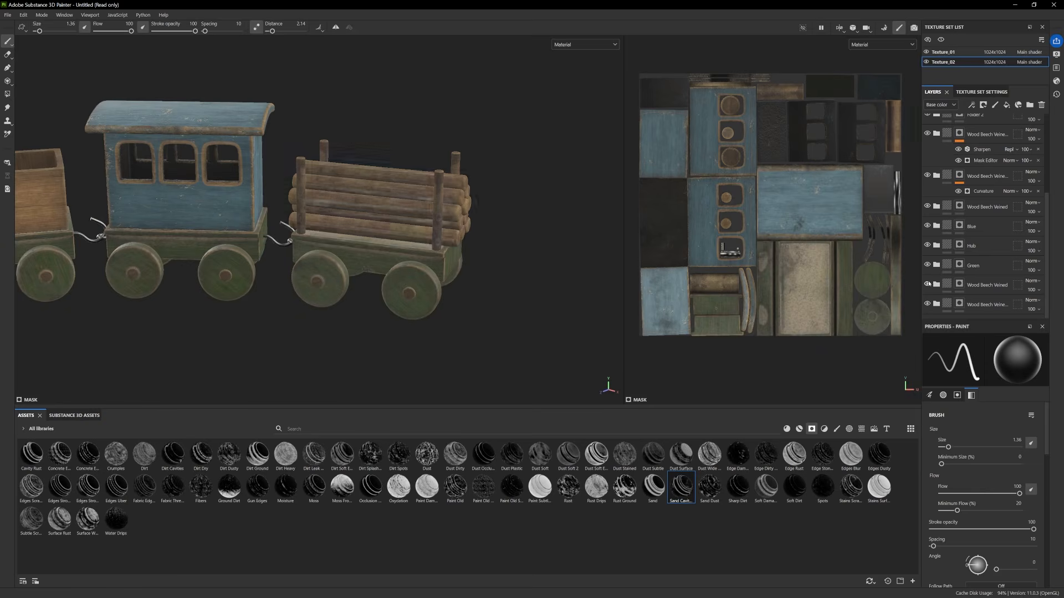
{"action": "left_click", "coordinate": [928, 283]}
Toggle the Blue folder and the Wood Beech Veined folder above it to compare their effect on the blue carriage
{"action": "left_click", "coordinate": [927, 225]}
{"action": "left_click", "coordinate": [927, 226]}
{"action": "left_click", "coordinate": [927, 206]}
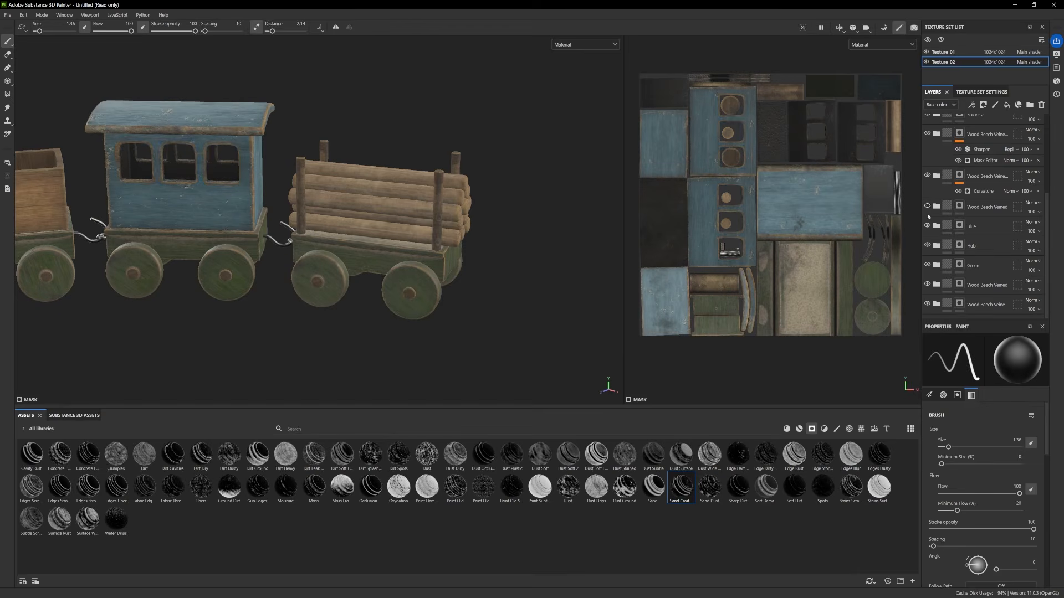
{"action": "left_click", "coordinate": [927, 206]}
{"action": "left_click", "coordinate": [927, 226]}
{"action": "left_click", "coordinate": [927, 226]}
{"action": "left_click", "coordinate": [927, 226]}
{"action": "left_click", "coordinate": [928, 225]}
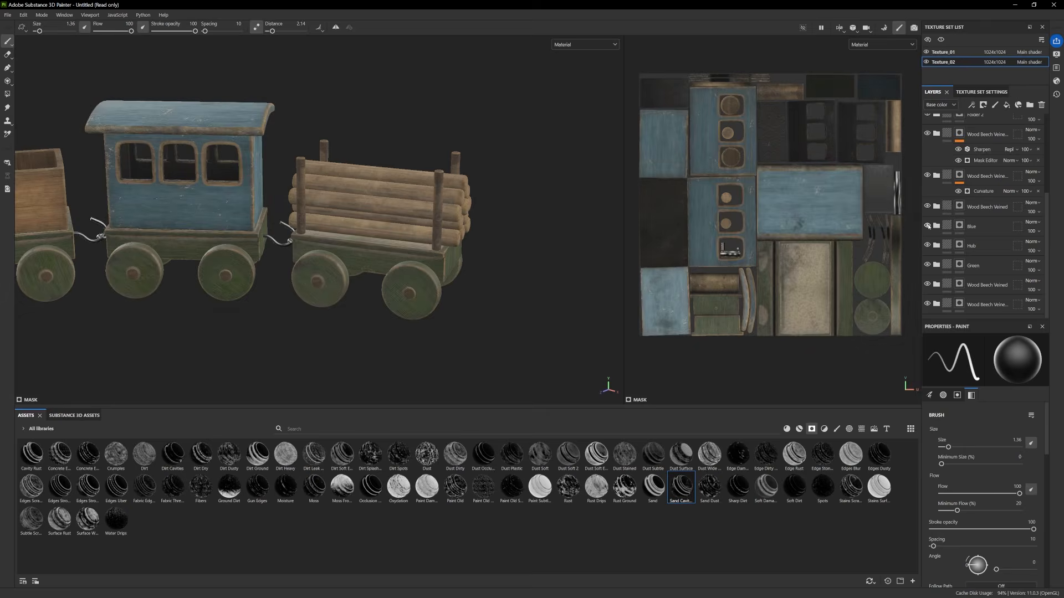
{"action": "left_click", "coordinate": [927, 225]}
{"action": "left_click", "coordinate": [927, 225]}
{"action": "left_click", "coordinate": [975, 226]}
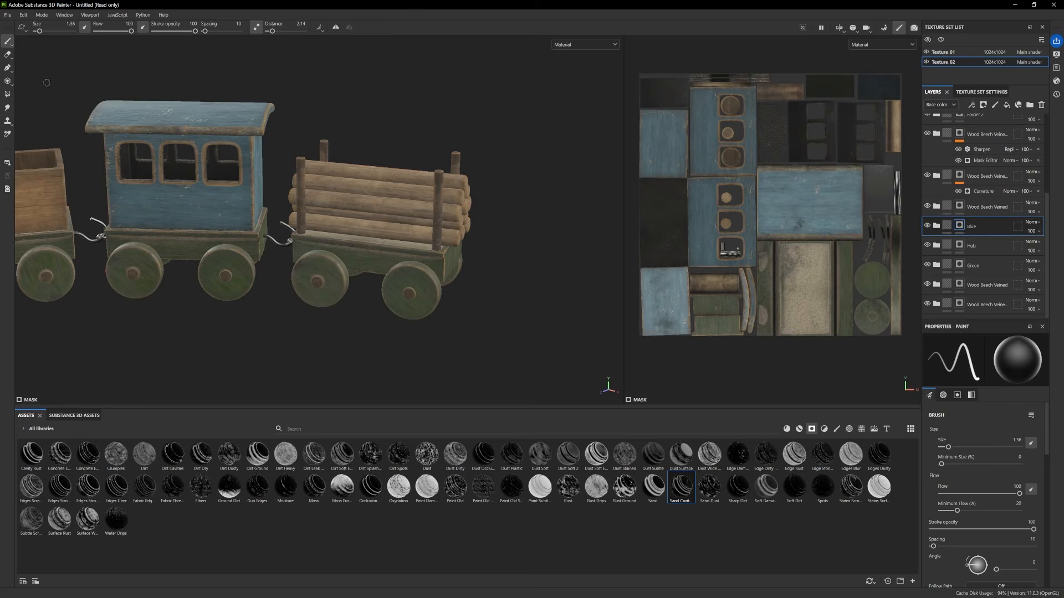
{"action": "left_click", "coordinate": [7, 95]}
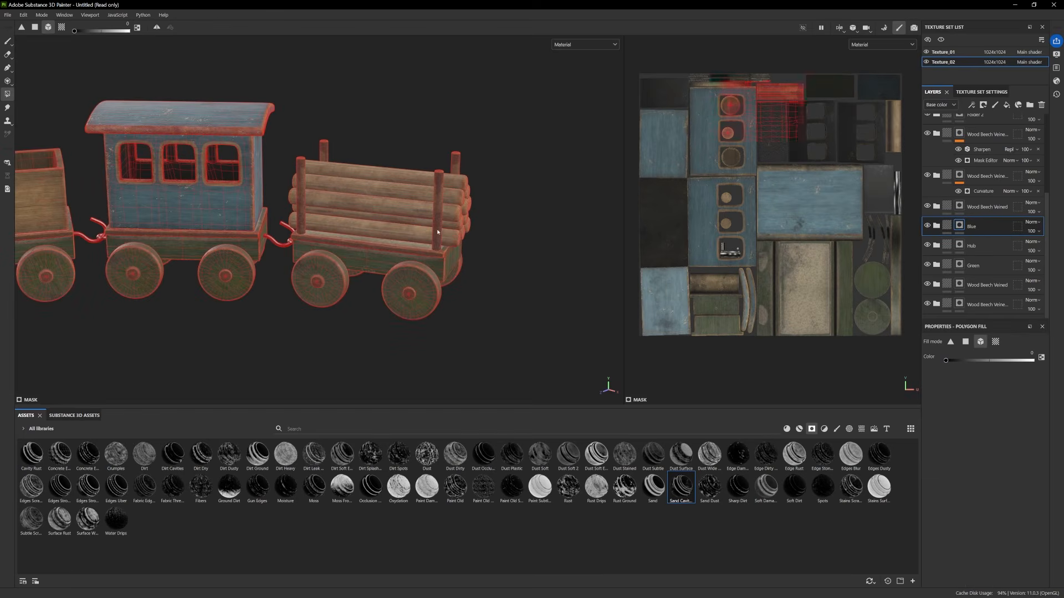
{"action": "left_click", "coordinate": [7, 41]}
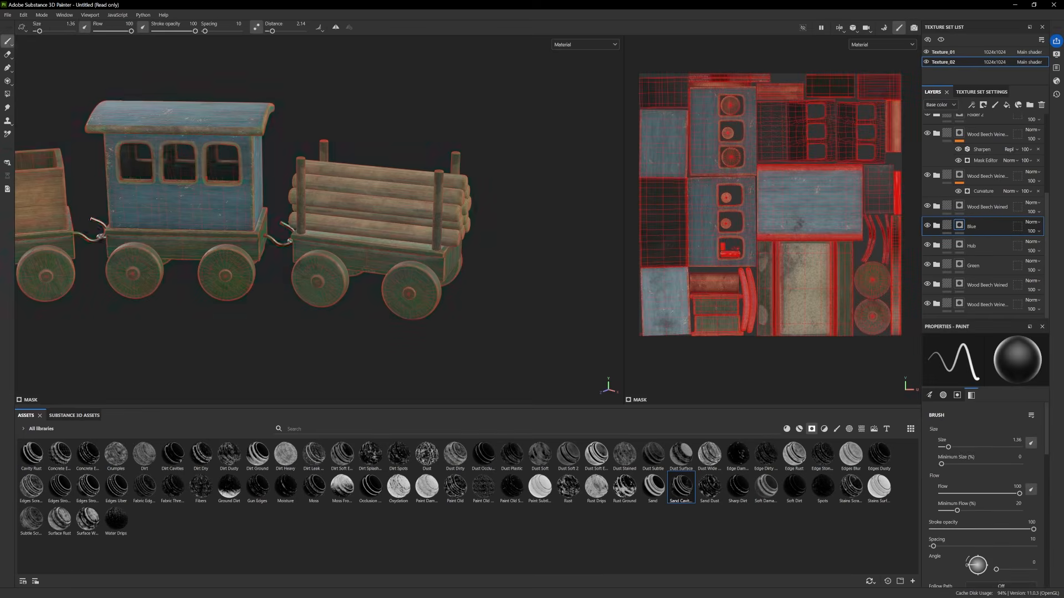
Frame the entire train from the locomotive's side and render it with Iray
{"action": "scroll", "coordinate": [319, 249], "scroll_direction": "down", "scroll_amount": 4}
{"action": "scroll", "coordinate": [318, 249], "scroll_direction": "up", "scroll_amount": 2}
{"action": "left_click_drag", "start_coordinate": [318, 249], "coordinate": [327, 249], "text": "alt"}
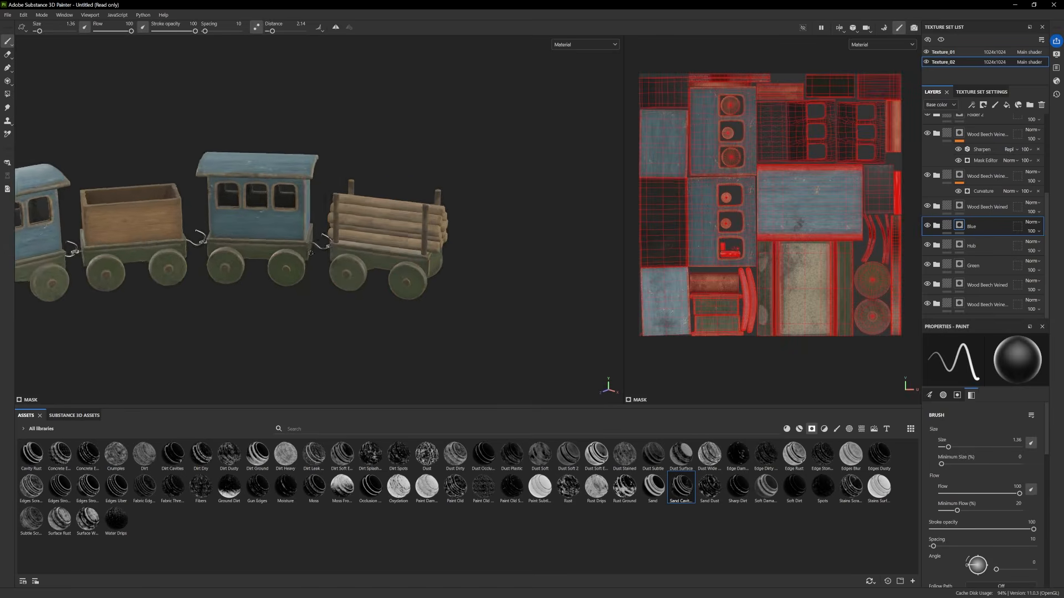
{"action": "scroll", "coordinate": [327, 250], "scroll_direction": "down", "scroll_amount": 3}
{"action": "middle_click_drag", "start_coordinate": [327, 250], "coordinate": [443, 259], "text": "alt"}
{"action": "left_click_drag", "start_coordinate": [443, 260], "coordinate": [432, 256], "text": "alt"}
{"action": "middle_click_drag", "start_coordinate": [432, 256], "coordinate": [441, 241], "text": "alt"}
{"action": "scroll", "coordinate": [357, 251], "scroll_direction": "up", "scroll_amount": 1}
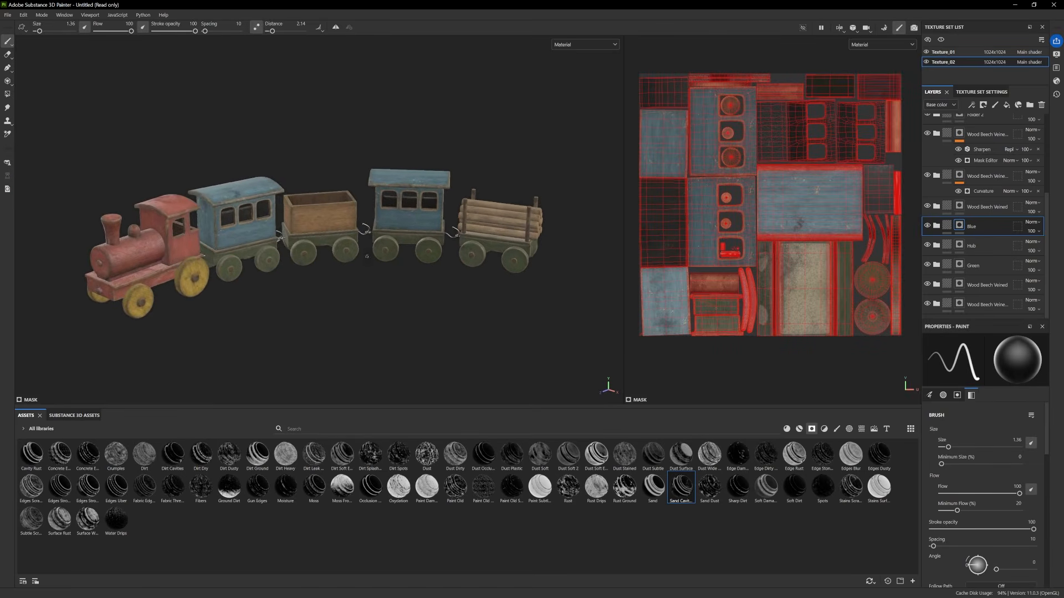
{"action": "left_click_drag", "start_coordinate": [358, 251], "coordinate": [359, 255], "text": "alt"}
{"action": "scroll", "coordinate": [359, 255], "scroll_direction": "up", "scroll_amount": 1}
{"action": "left_click", "coordinate": [913, 28]}
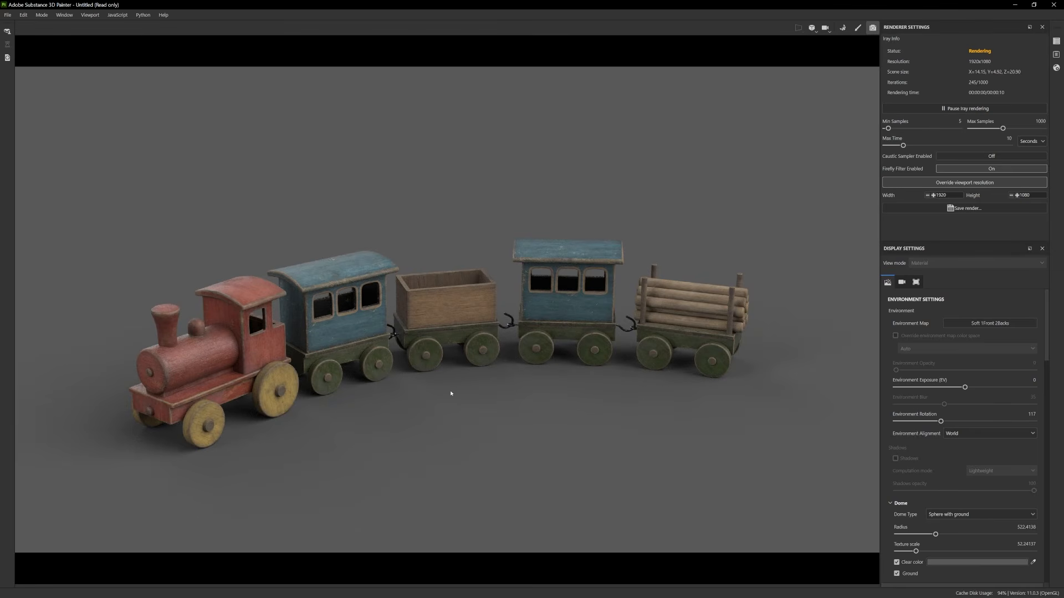
In Texture_01, set Base Wood in the Yellow folder to roughness 0.5168 and colour A98C2E
{"action": "left_click", "coordinate": [858, 28]}
{"action": "scroll", "coordinate": [398, 267], "scroll_direction": "up", "scroll_amount": 2}
{"action": "mouse_move", "coordinate": [397, 267]}
{"action": "left_mouse_down", "text": "alt"}
{"action": "mouse_move", "coordinate": [304, 280]}
{"action": "mouse_move", "coordinate": [372, 261]}
{"action": "left_mouse_up", "text": "alt"}
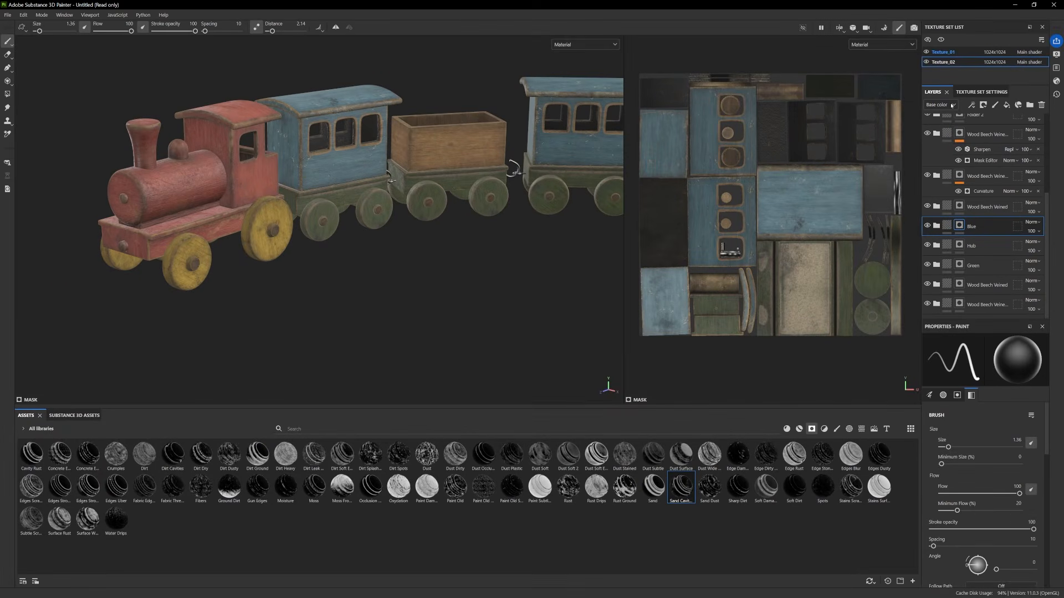
{"action": "left_click", "coordinate": [953, 53]}
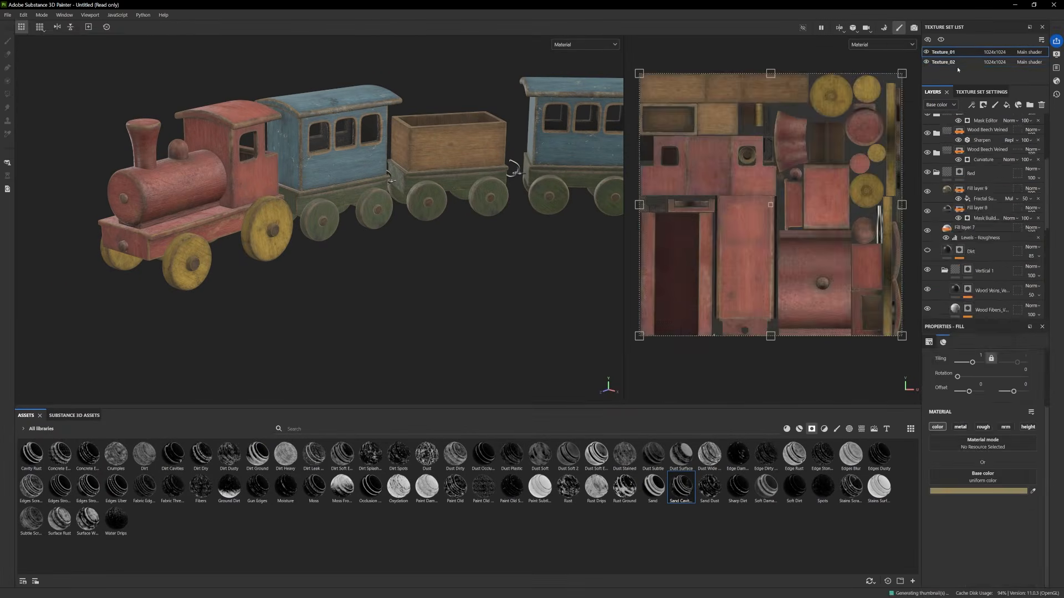
{"action": "scroll", "coordinate": [974, 198], "scroll_direction": "down", "scroll_amount": 5}
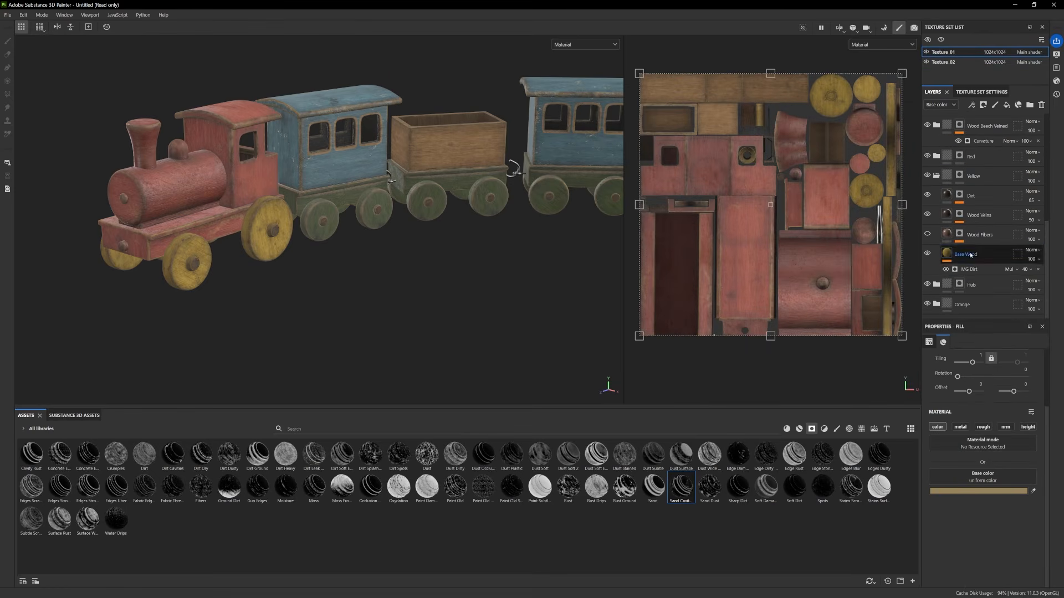
{"action": "left_click", "coordinate": [954, 254]}
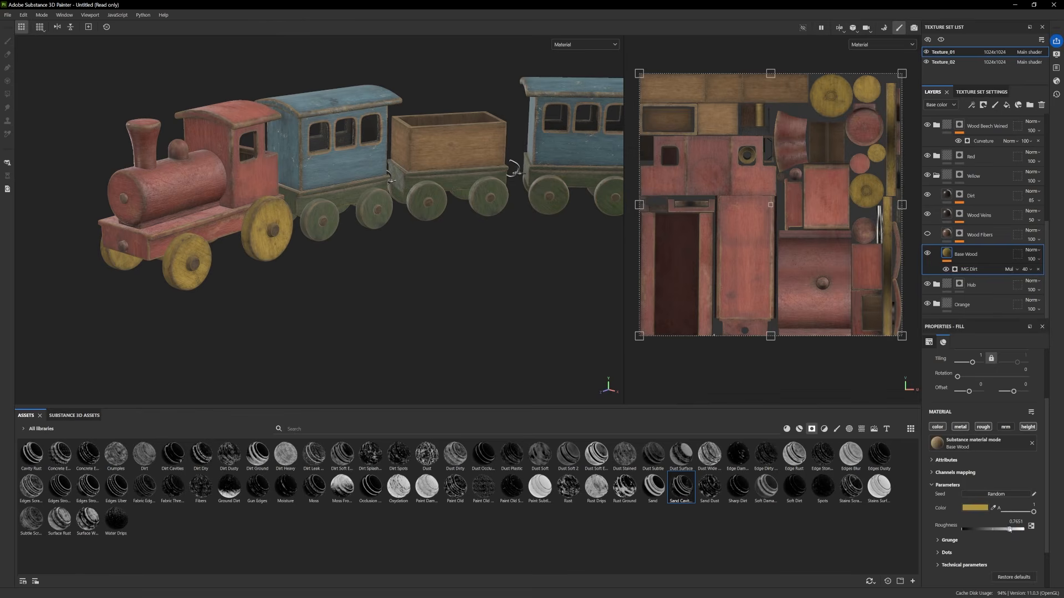
{"action": "left_click_drag", "start_coordinate": [1007, 530], "coordinate": [1001, 529]}
{"action": "left_click", "coordinate": [984, 510]}
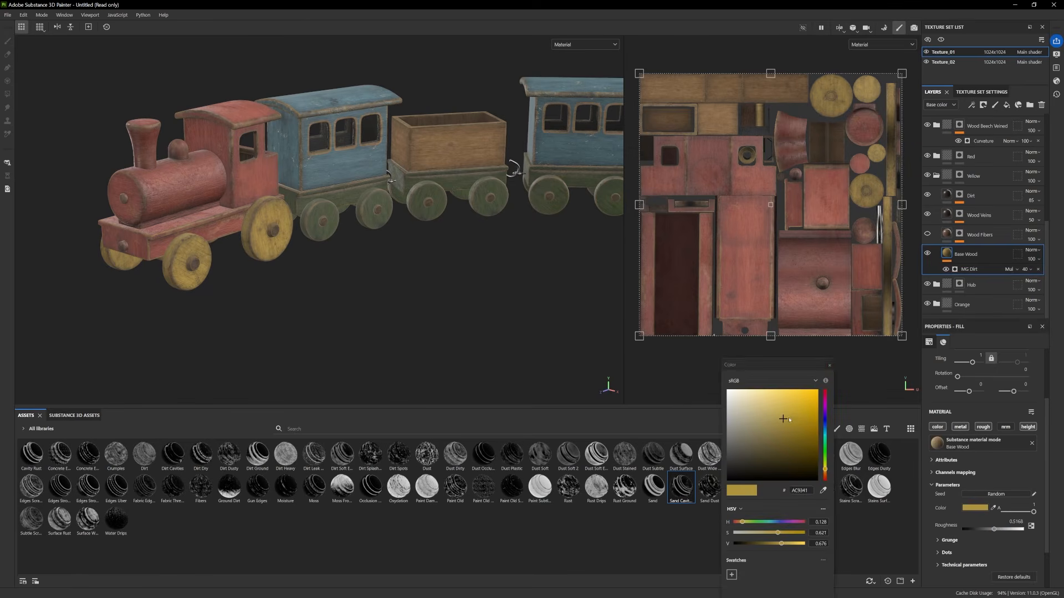
{"action": "left_click_drag", "start_coordinate": [794, 418], "coordinate": [797, 420]}
Render the entire train with Iray, recheck the yellow Base Wood colour in the layer settings, and render again
{"action": "left_click", "coordinate": [913, 28]}
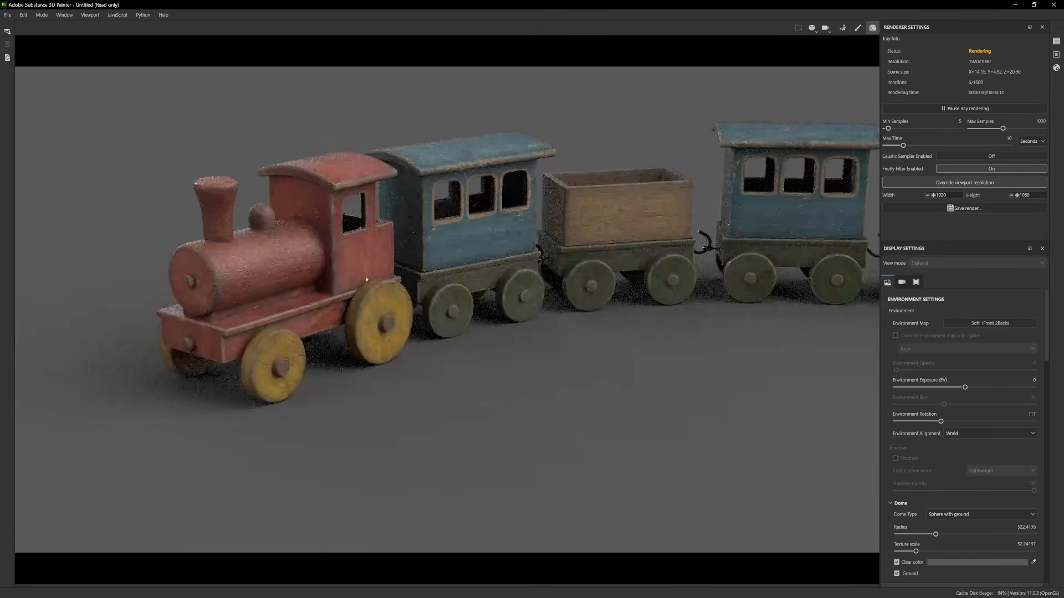
{"action": "right_click_drag", "start_coordinate": [556, 380], "coordinate": [466, 359], "text": "alt"}
{"action": "middle_click_drag", "start_coordinate": [466, 359], "coordinate": [317, 390], "text": "alt"}
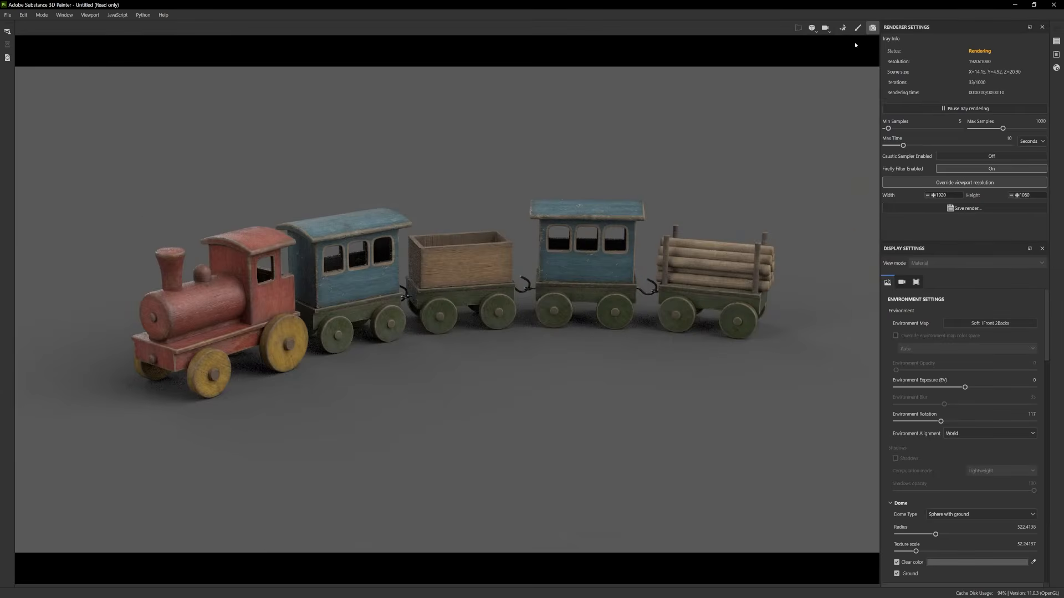
{"action": "left_click", "coordinate": [857, 27]}
{"action": "left_click", "coordinate": [976, 508]}
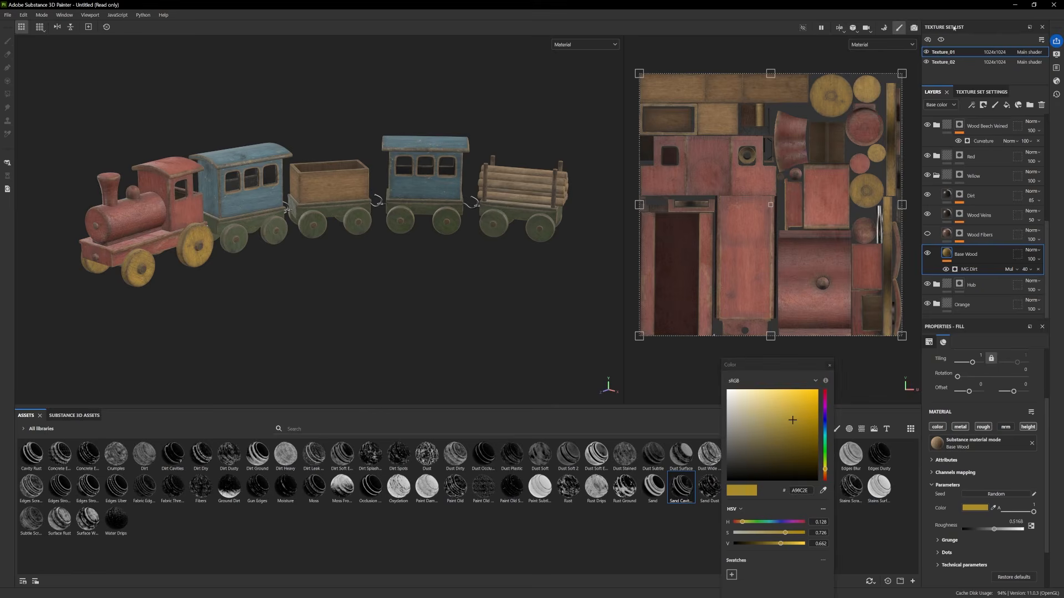
{"action": "left_click", "coordinate": [914, 27]}
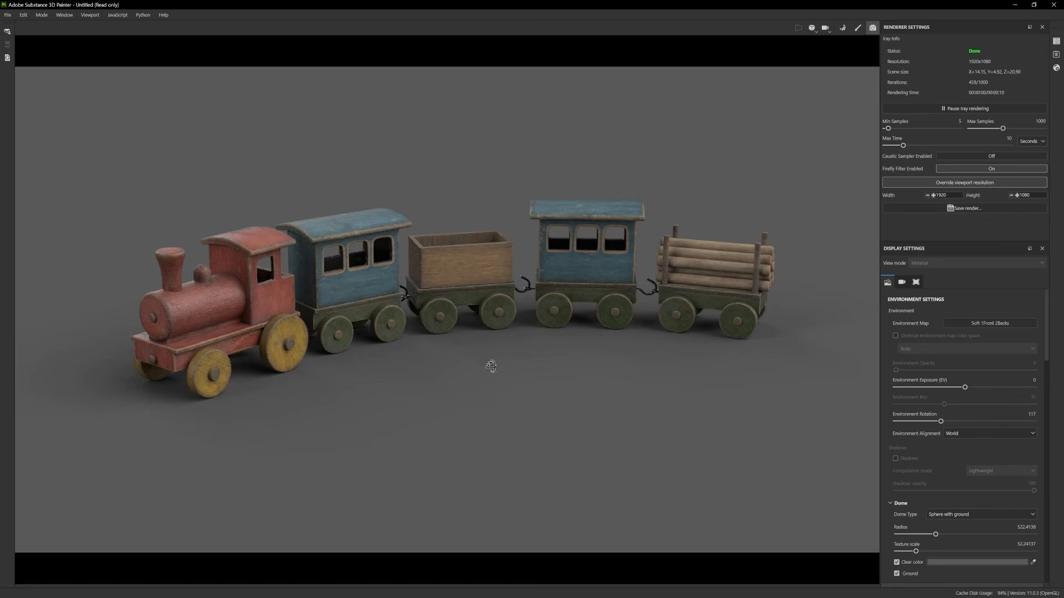
Inspect the rendered train from both sides and rotate the environment lighting to 328
{"action": "left_click_drag", "start_coordinate": [492, 366], "coordinate": [527, 380], "text": "alt"}
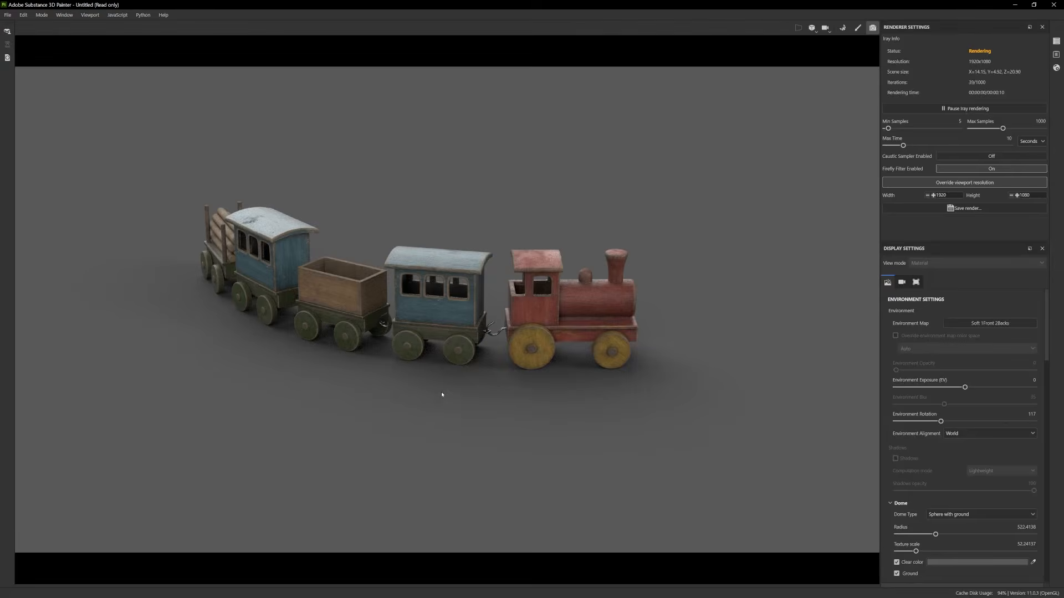
{"action": "left_click_drag", "start_coordinate": [403, 395], "coordinate": [337, 390], "text": "alt"}
{"action": "right_click_drag", "start_coordinate": [337, 390], "coordinate": [394, 389], "text": "shift"}
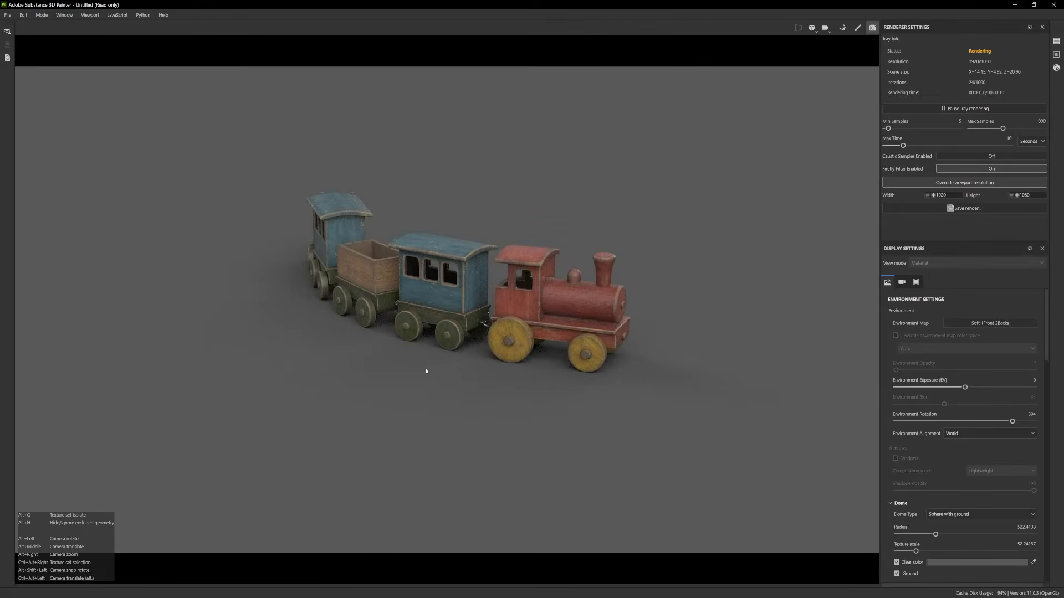
{"action": "left_click_drag", "start_coordinate": [476, 383], "coordinate": [475, 427], "text": "alt"}
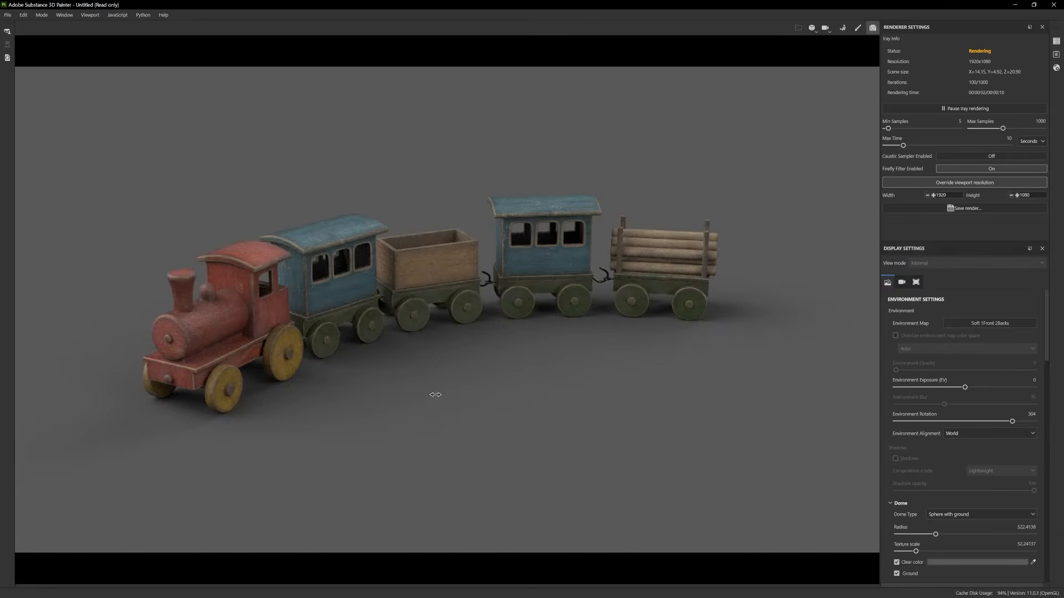
{"action": "right_click_drag", "start_coordinate": [435, 394], "coordinate": [430, 390], "text": "shift"}
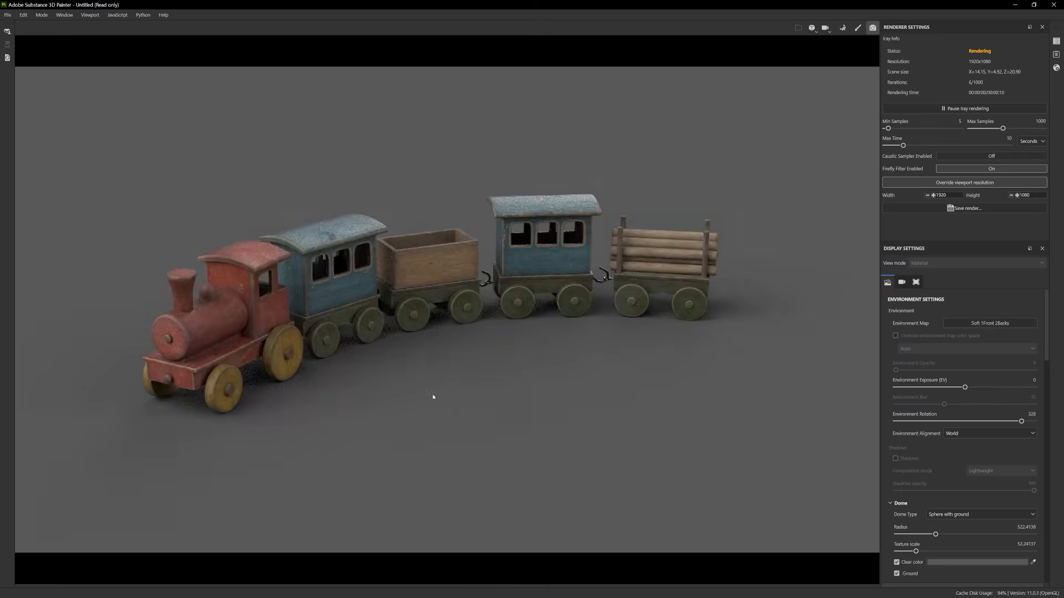
{"action": "mouse_move", "coordinate": [442, 393]}
{"action": "left_mouse_down", "text": "alt"}
{"action": "mouse_move", "coordinate": [420, 401]}
{"action": "mouse_move", "coordinate": [447, 401]}
{"action": "left_mouse_up", "text": "alt"}
{"action": "right_click_drag", "start_coordinate": [448, 400], "coordinate": [468, 409], "text": "alt"}
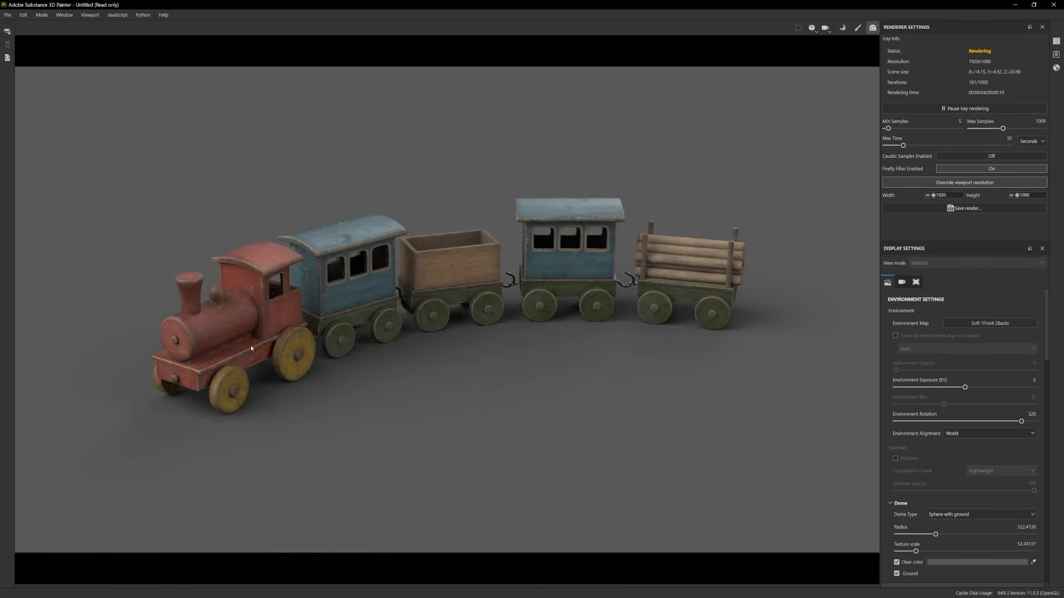
Leave the Iray render for painting mode and collapse Folder 2 and the Yellow folder in Texture_01
{"action": "left_click", "coordinate": [858, 29]}
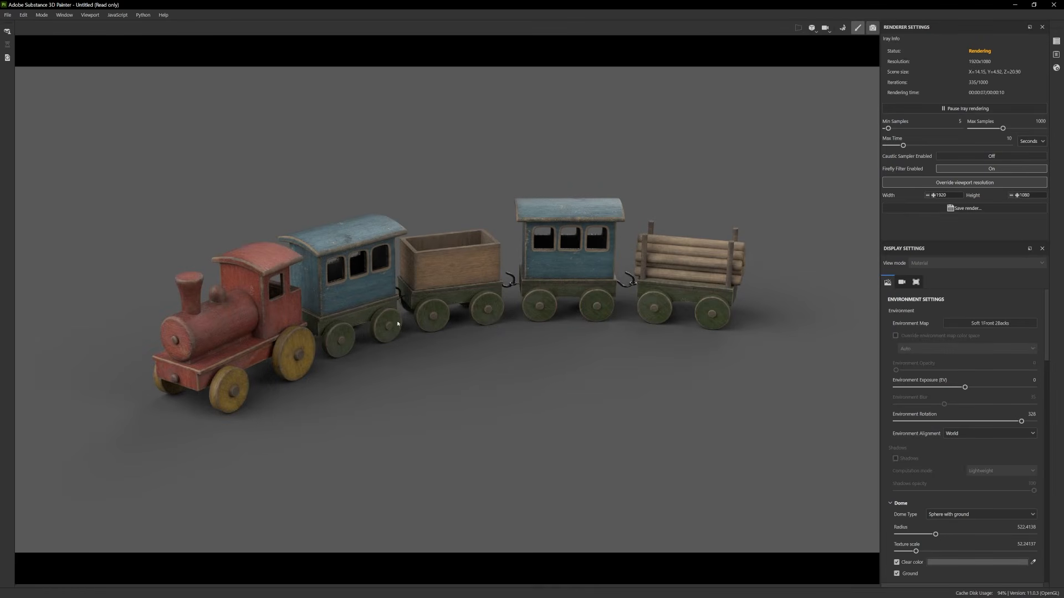
{"action": "left_click", "coordinate": [858, 28]}
{"action": "scroll", "coordinate": [388, 230], "scroll_direction": "up", "scroll_amount": 3}
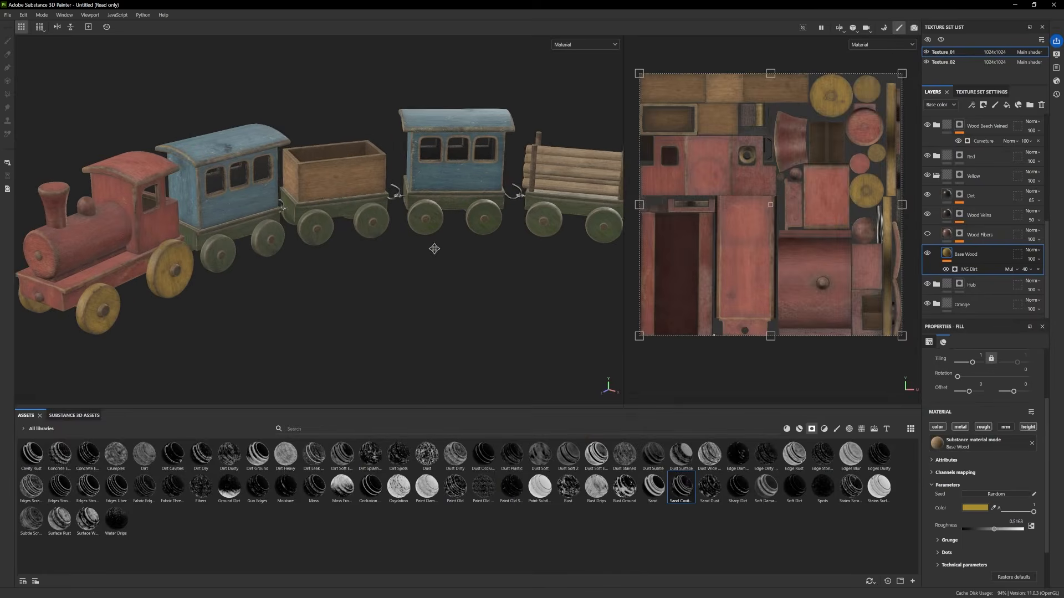
{"action": "middle_click_drag", "start_coordinate": [435, 247], "coordinate": [443, 230], "text": "alt"}
{"action": "scroll", "coordinate": [984, 127], "scroll_direction": "up", "scroll_amount": 5}
{"action": "left_click", "coordinate": [976, 124]}
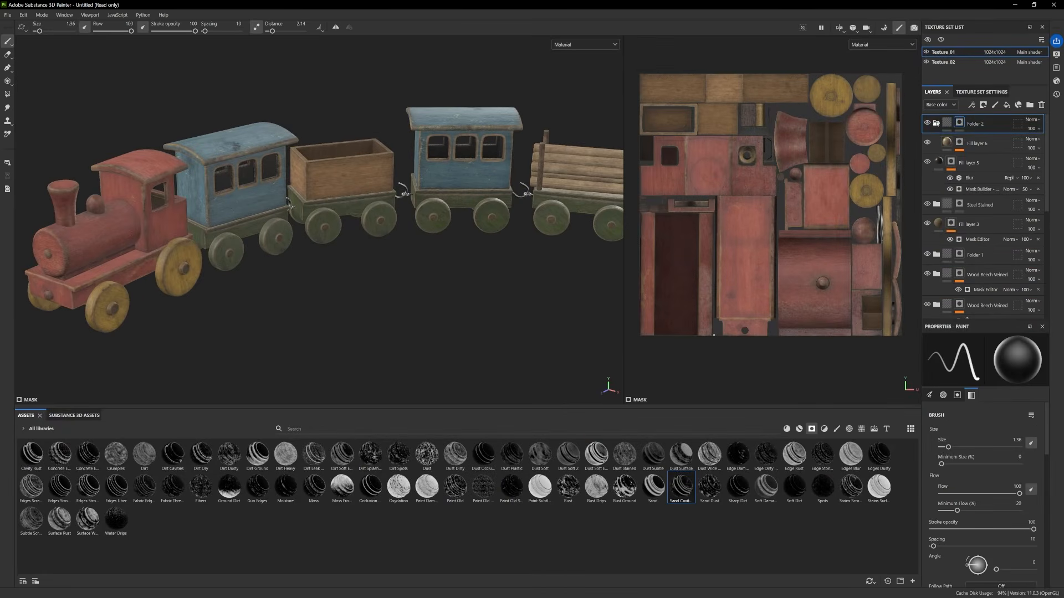
{"action": "left_click", "coordinate": [936, 124]}
{"action": "scroll", "coordinate": [961, 260], "scroll_direction": "down", "scroll_amount": 5}
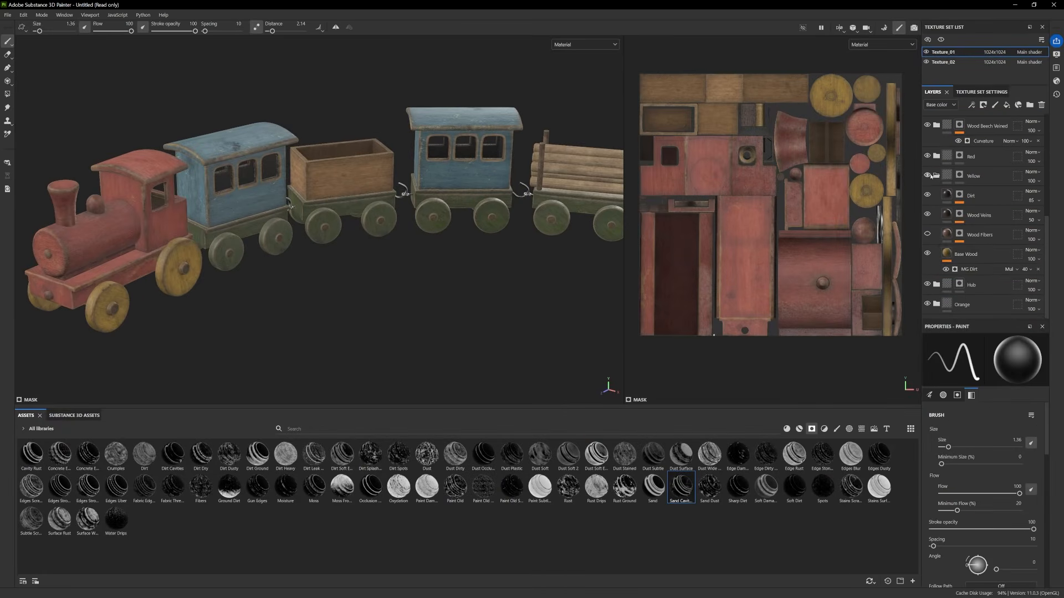
{"action": "left_click", "coordinate": [936, 176]}
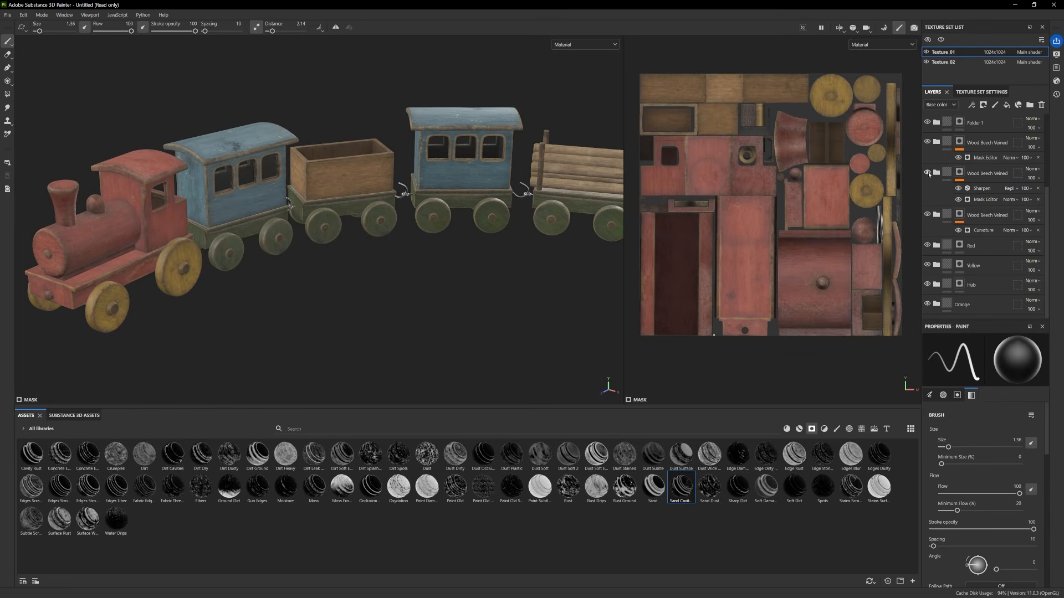
{"action": "left_click", "coordinate": [941, 40]}
{"action": "left_click", "coordinate": [941, 40]}
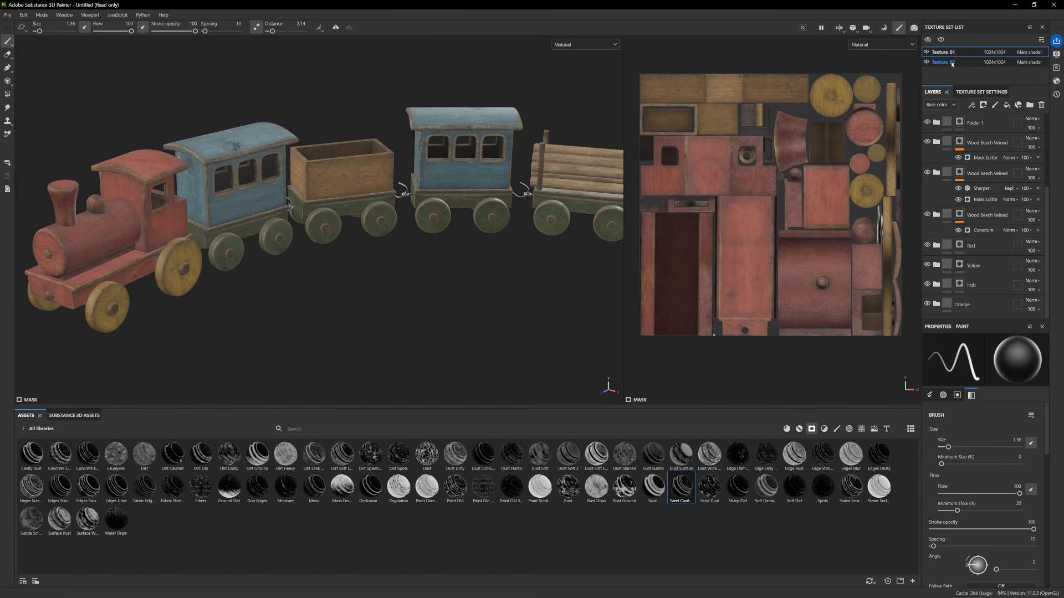
Switch to Texture_02, check which parts Folder 6, Fill layer 6 and Folder 3 affect, and collapse Folder 3
{"action": "left_click", "coordinate": [952, 62]}
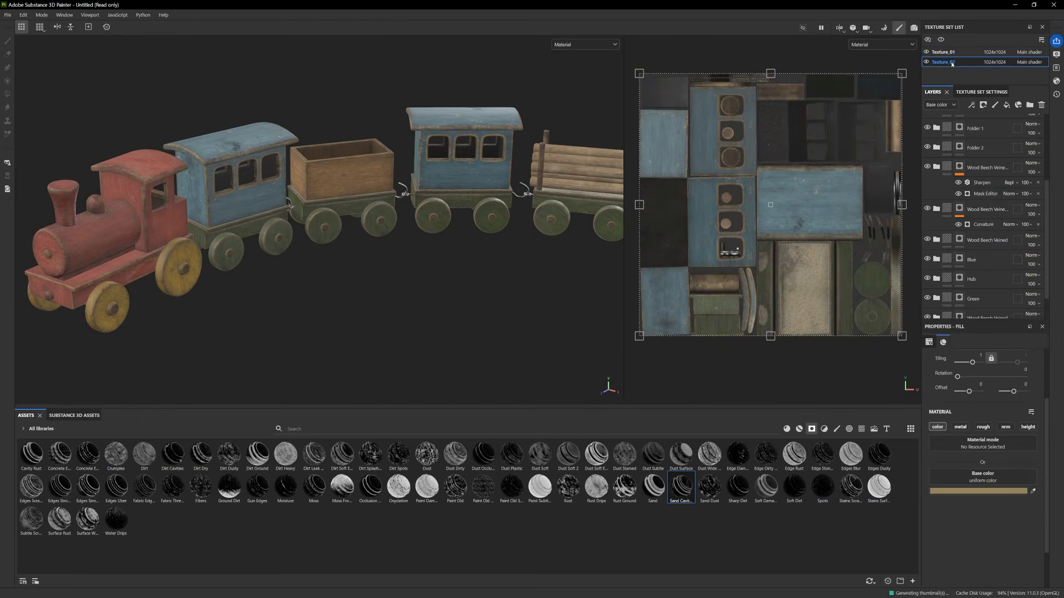
{"action": "scroll", "coordinate": [959, 198], "scroll_direction": "down", "scroll_amount": 1}
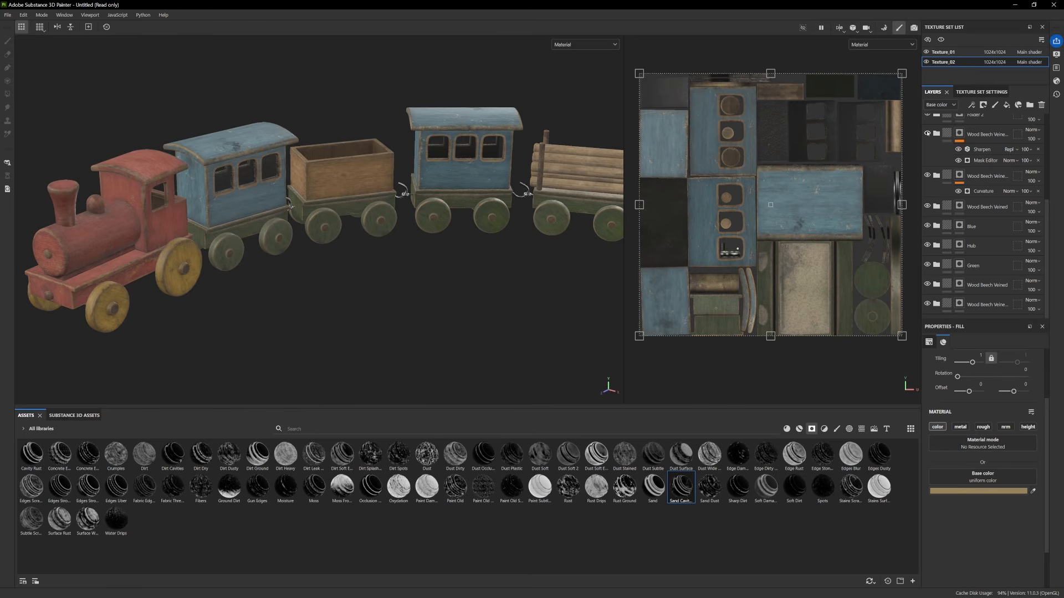
{"action": "scroll", "coordinate": [927, 133], "scroll_direction": "up", "scroll_amount": 3}
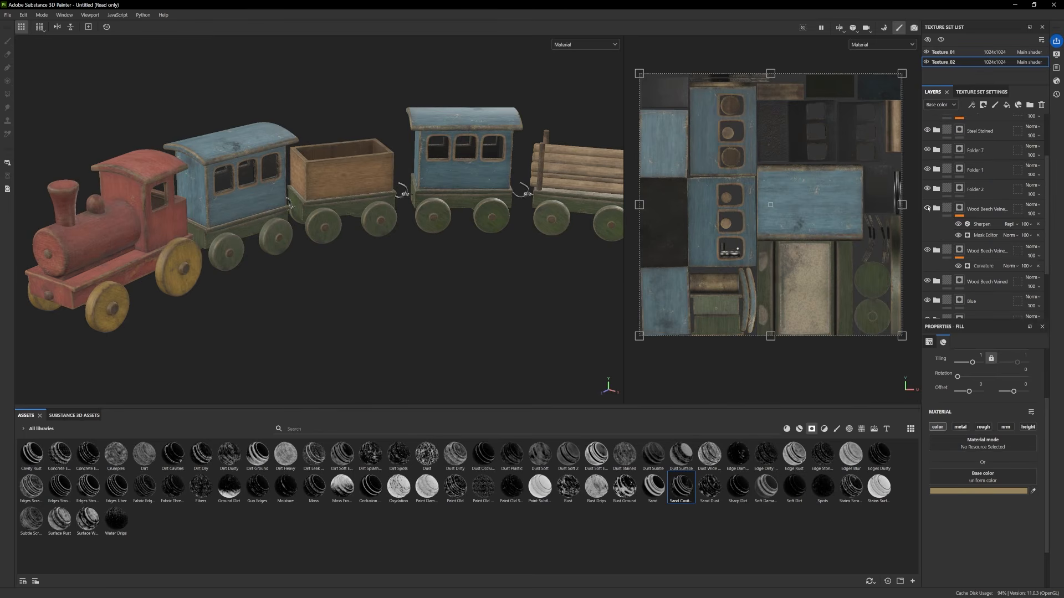
{"action": "scroll", "coordinate": [929, 189], "scroll_direction": "up", "scroll_amount": 2}
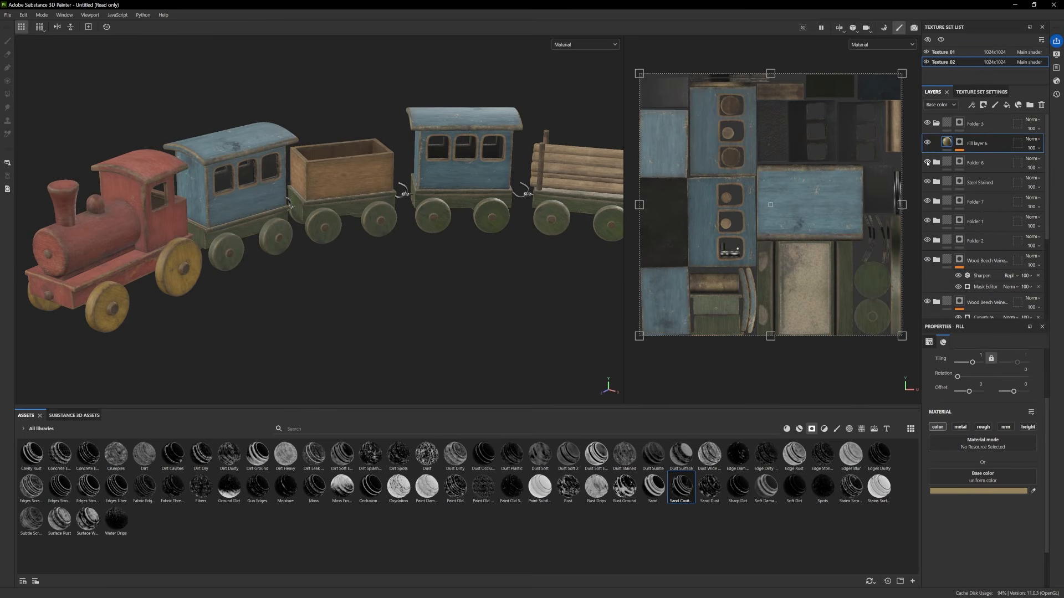
{"action": "left_click", "coordinate": [928, 162]}
{"action": "left_click", "coordinate": [927, 143]}
{"action": "left_click", "coordinate": [927, 143]}
{"action": "left_click", "coordinate": [926, 123]}
{"action": "left_click", "coordinate": [927, 123]}
{"action": "left_click", "coordinate": [937, 123]}
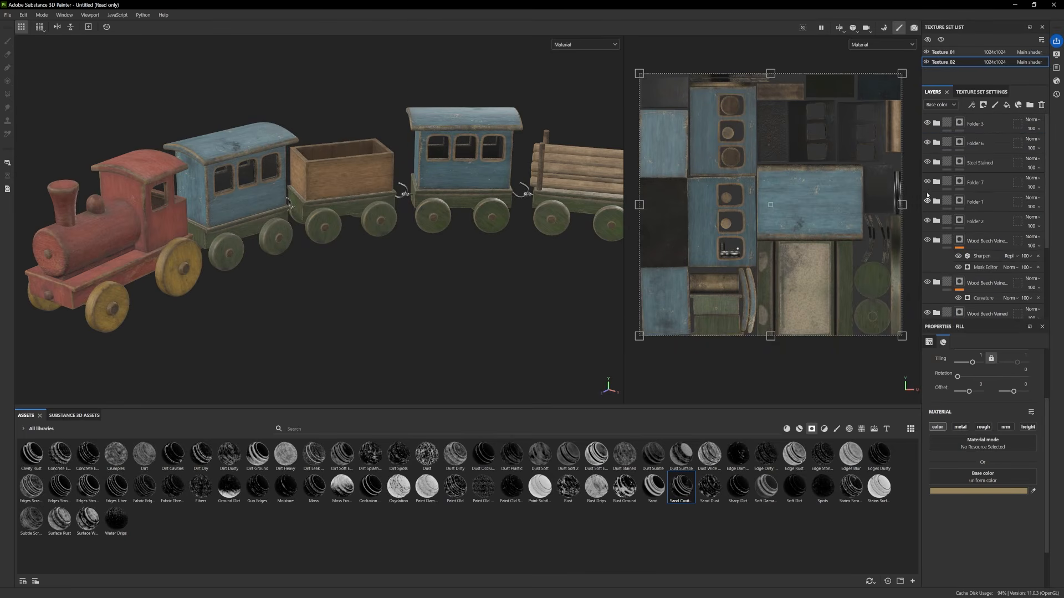
Toggle the visibility of Folder 7, Folder 1, Folder 2, Wood Beech Veined and Hub to identify the parts each covers
{"action": "left_click", "coordinate": [927, 182]}
{"action": "left_click", "coordinate": [928, 181]}
{"action": "left_click", "coordinate": [927, 202]}
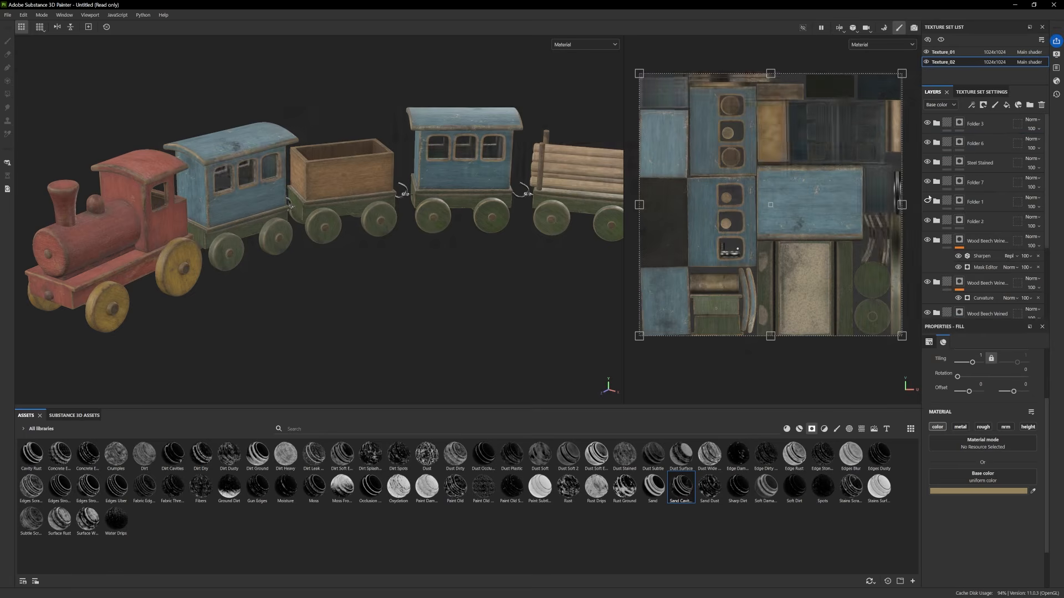
{"action": "left_click", "coordinate": [928, 201]}
{"action": "left_click", "coordinate": [928, 221]}
{"action": "left_click", "coordinate": [928, 221]}
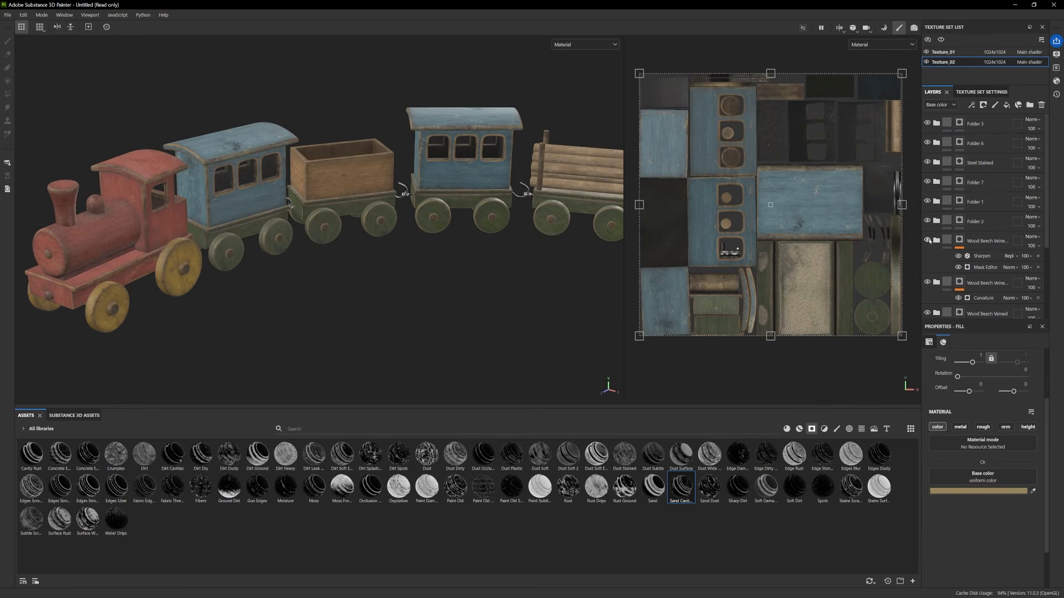
{"action": "scroll", "coordinate": [929, 243], "scroll_direction": "down", "scroll_amount": 1}
{"action": "scroll", "coordinate": [928, 258], "scroll_direction": "down", "scroll_amount": 1}
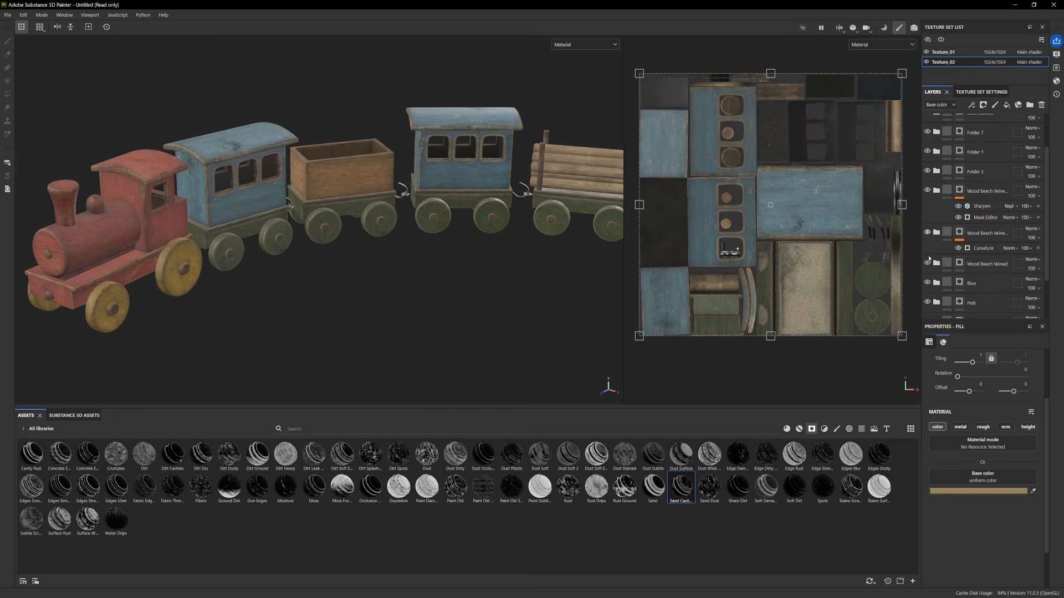
{"action": "left_click", "coordinate": [928, 259]}
{"action": "left_click", "coordinate": [928, 260]}
{"action": "scroll", "coordinate": [927, 265], "scroll_direction": "down", "scroll_amount": 2}
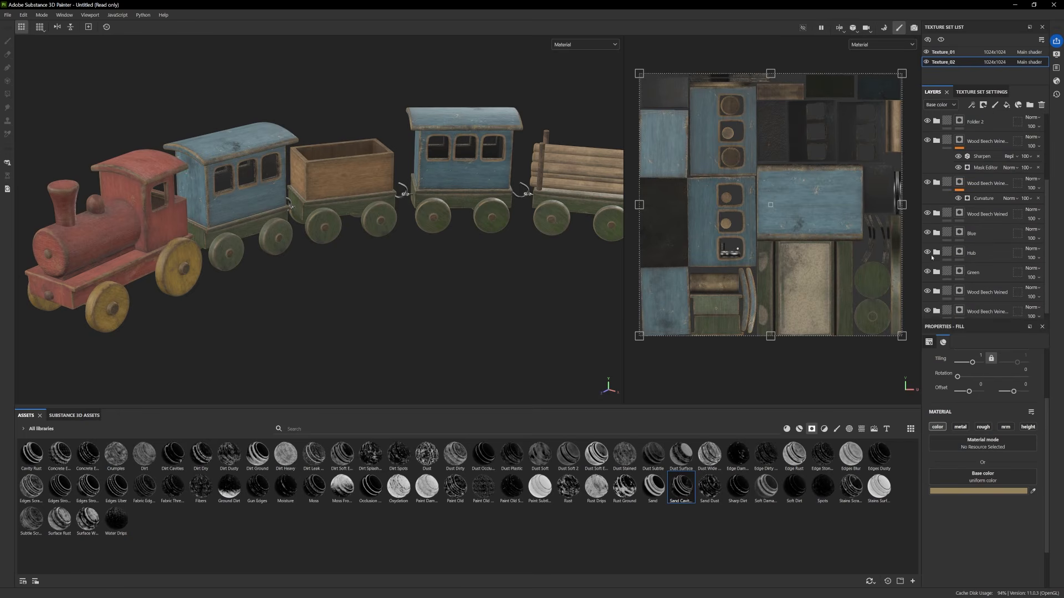
{"action": "left_click", "coordinate": [927, 252]}
{"action": "left_click", "coordinate": [928, 253]}
Expand the Hub folder and open the colour of its Base Wood layer for inspection
{"action": "left_click", "coordinate": [937, 253]}
{"action": "scroll", "coordinate": [977, 263], "scroll_direction": "down", "scroll_amount": 2}
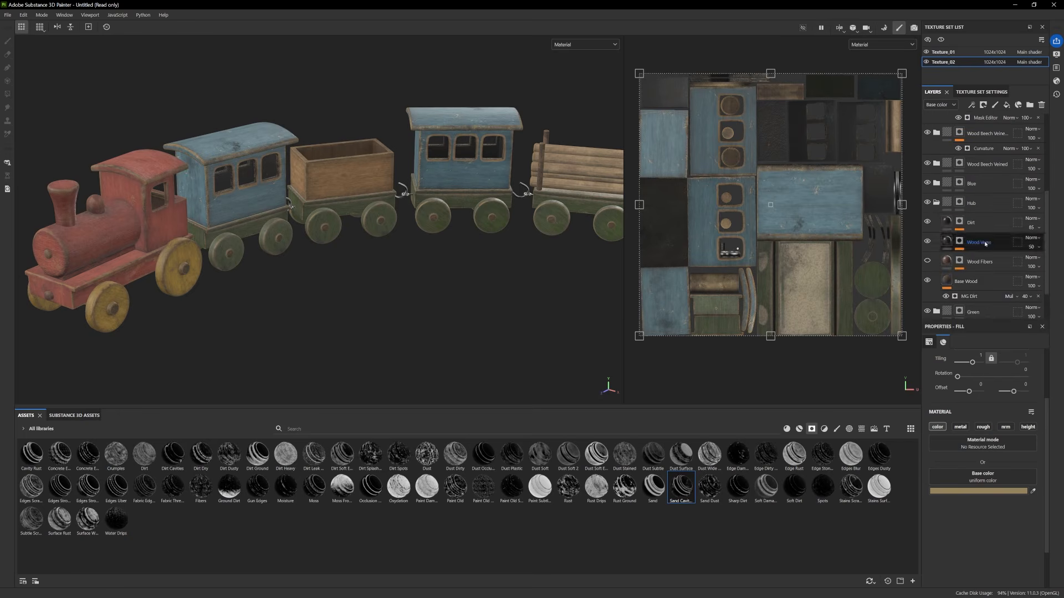
{"action": "left_click", "coordinate": [975, 281]}
{"action": "left_click", "coordinate": [974, 507]}
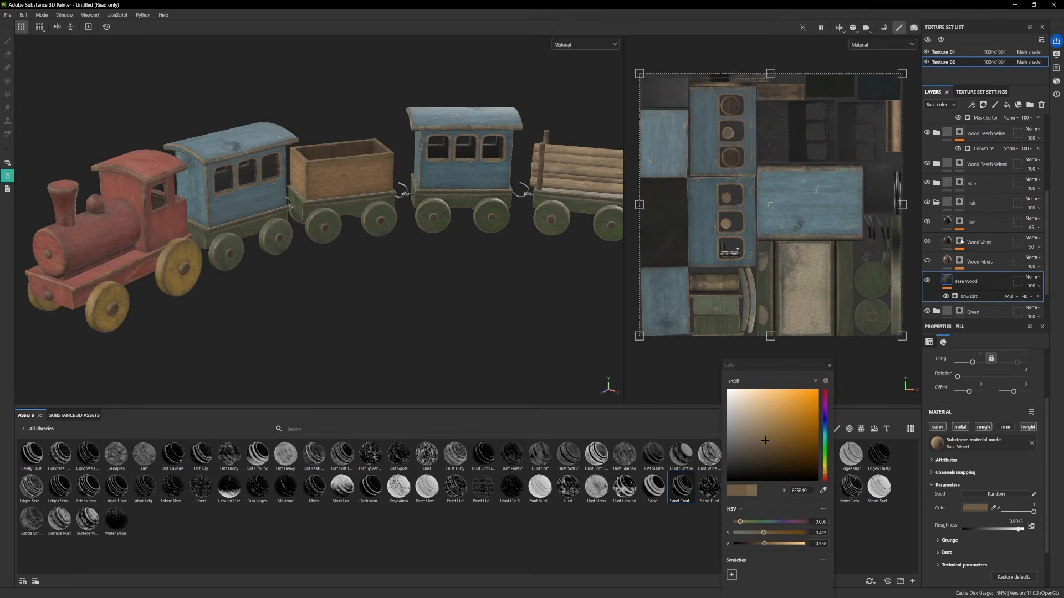
Recheck the coverage of the wood and numbered folders in Texture_02, hiding and showing Folder 1, Folder 3 and Folder 6
{"action": "scroll", "coordinate": [962, 222], "scroll_direction": "up", "scroll_amount": 2}
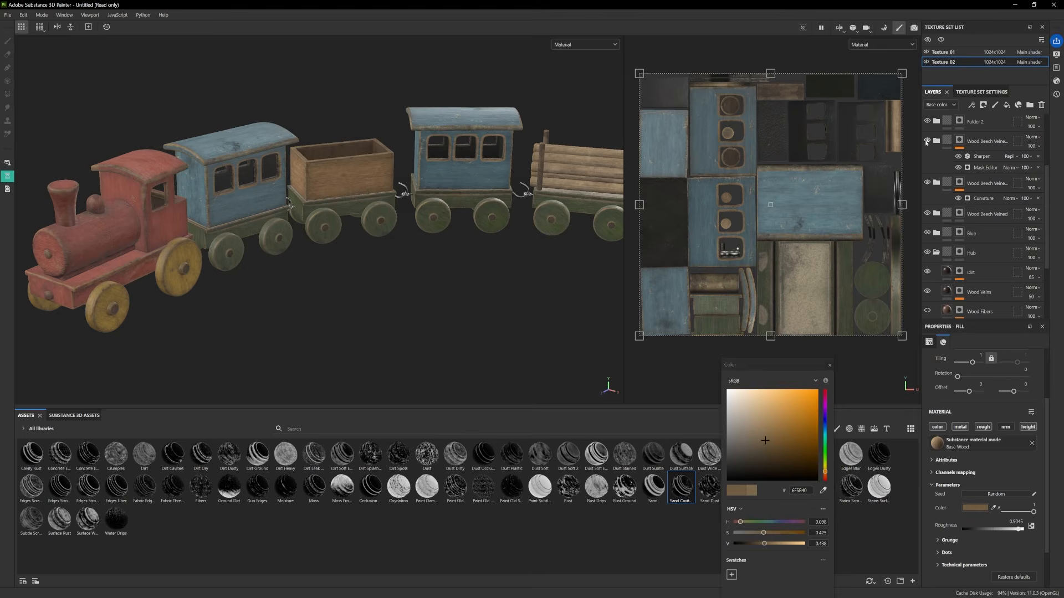
{"action": "left_click", "coordinate": [929, 123]}
{"action": "left_click", "coordinate": [927, 214]}
{"action": "scroll", "coordinate": [929, 213], "scroll_direction": "up", "scroll_amount": 3}
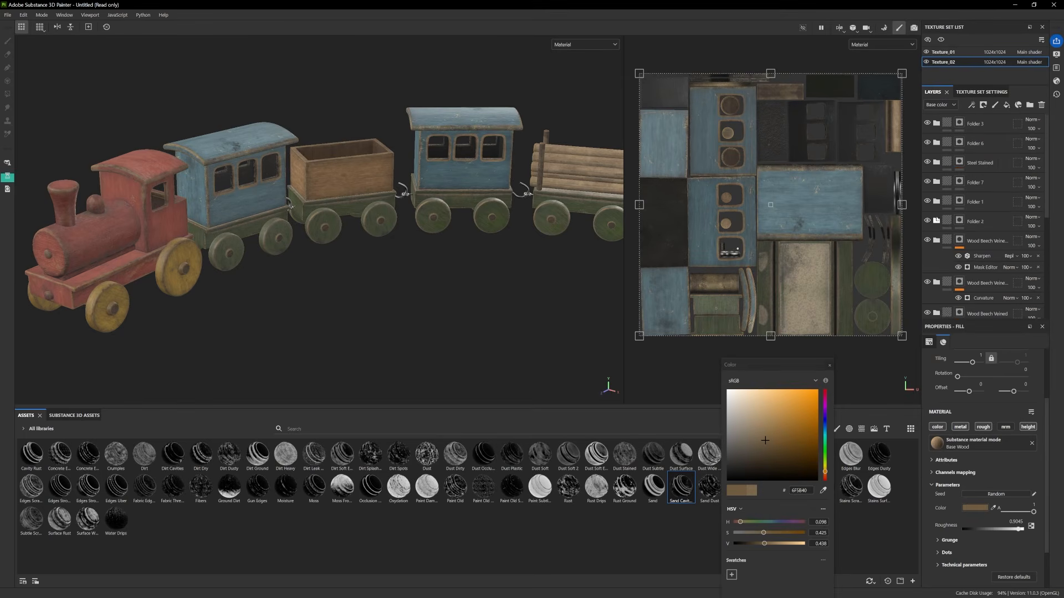
{"action": "left_click", "coordinate": [928, 196]}
{"action": "left_click", "coordinate": [928, 196]}
{"action": "left_click", "coordinate": [927, 196]}
{"action": "left_click", "coordinate": [928, 196]}
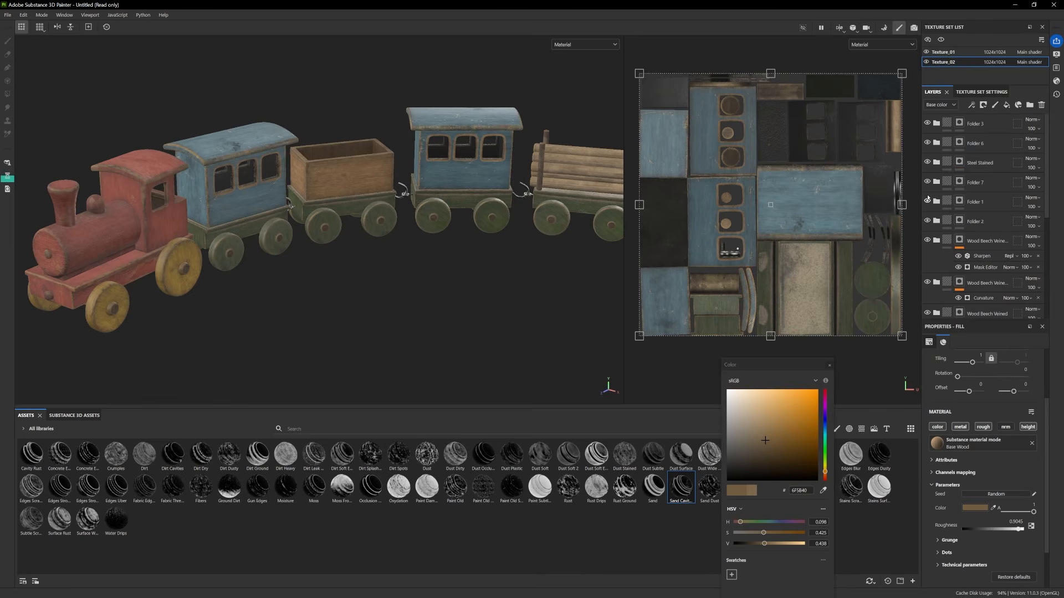
{"action": "left_click", "coordinate": [928, 122]}
{"action": "left_click", "coordinate": [929, 122]}
{"action": "left_click", "coordinate": [928, 141]}
{"action": "left_click", "coordinate": [928, 141]}
{"action": "left_click", "coordinate": [928, 124]}
{"action": "left_click", "coordinate": [928, 124]}
{"action": "left_click", "coordinate": [929, 124]}
{"action": "left_click", "coordinate": [928, 124]}
{"action": "left_click", "coordinate": [954, 128]}
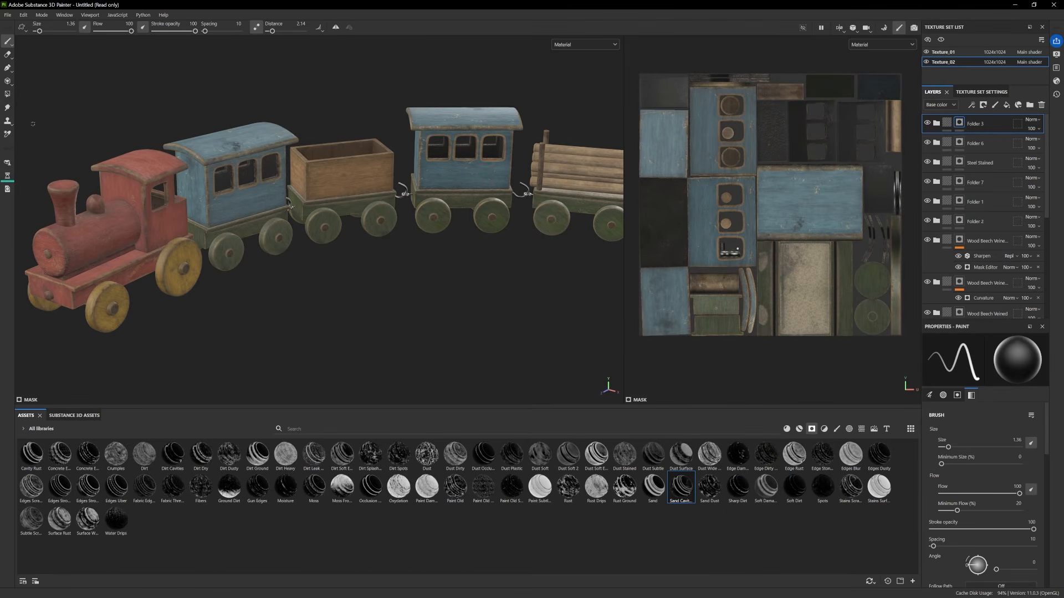
{"action": "key", "text": "4"}
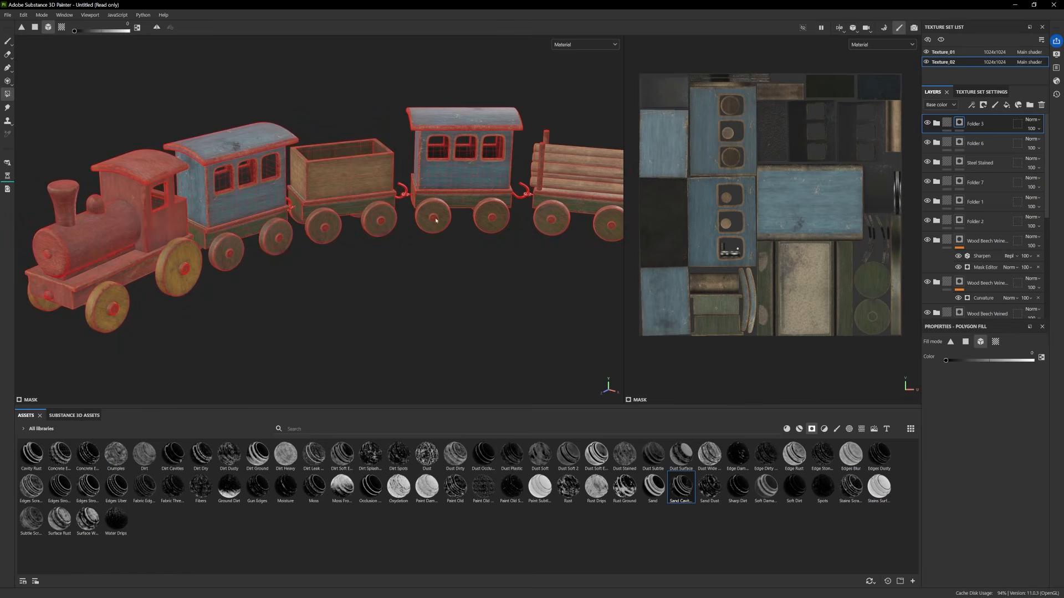
{"action": "left_click", "coordinate": [7, 44]}
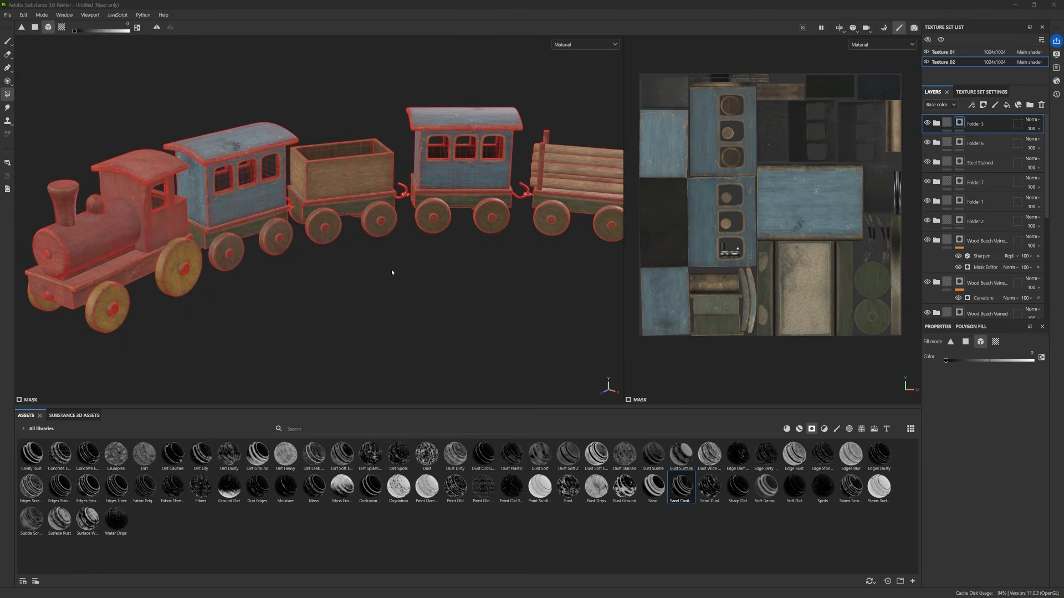
{"action": "left_click", "coordinate": [8, 42]}
Reframe the train from a front three-quarter view with the whole locomotive and the leading cars in sight
{"action": "scroll", "coordinate": [316, 261], "scroll_direction": "down", "scroll_amount": 2}
{"action": "mouse_move", "coordinate": [316, 261]}
{"action": "left_mouse_down", "text": "alt"}
{"action": "mouse_move", "coordinate": [324, 246]}
{"action": "mouse_move", "coordinate": [338, 273]}
{"action": "left_mouse_up", "text": "alt"}
{"action": "middle_click_drag", "start_coordinate": [392, 271], "coordinate": [455, 272], "text": "alt"}
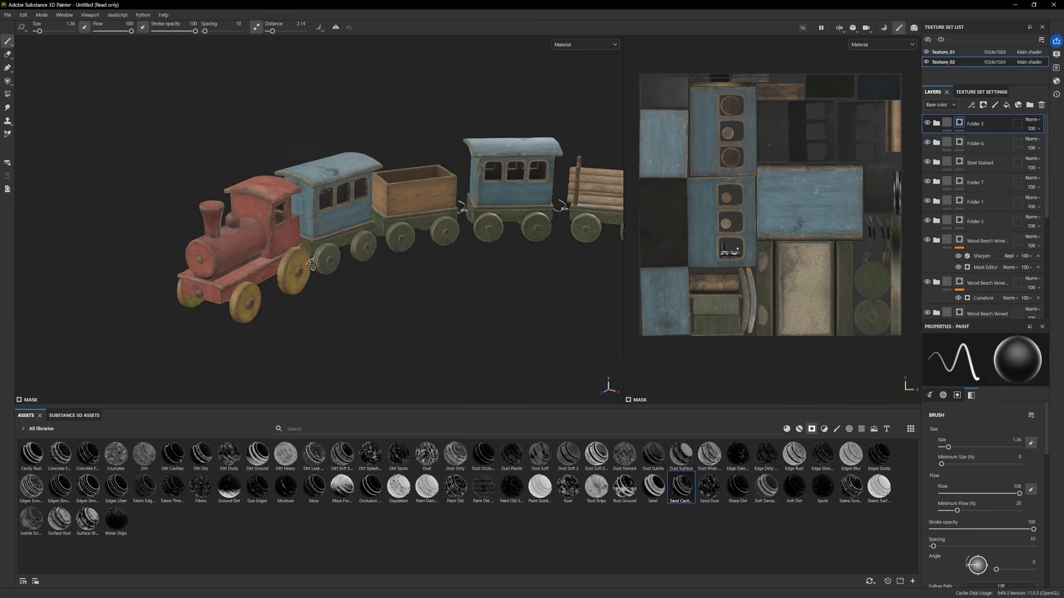
{"action": "left_click_drag", "start_coordinate": [454, 272], "coordinate": [446, 262], "text": "alt"}
{"action": "scroll", "coordinate": [996, 188], "scroll_direction": "down", "scroll_amount": 1}
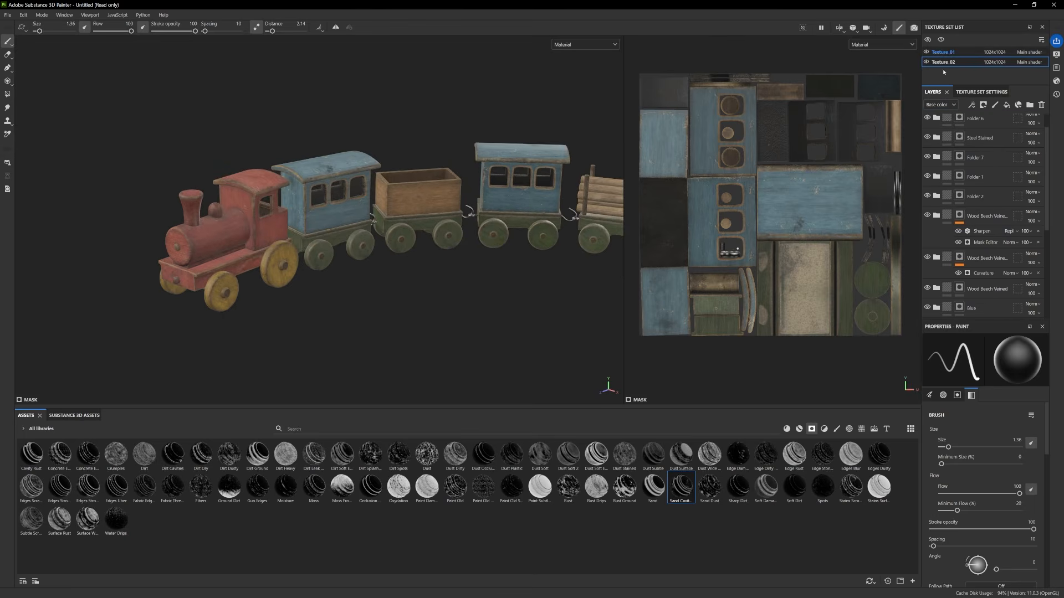
In Texture_01, set Base Wood in the Red folder's Vertical 1 subfolder to roughness 0.3289
{"action": "left_click", "coordinate": [944, 52]}
{"action": "scroll", "coordinate": [992, 277], "scroll_direction": "down", "scroll_amount": 1}
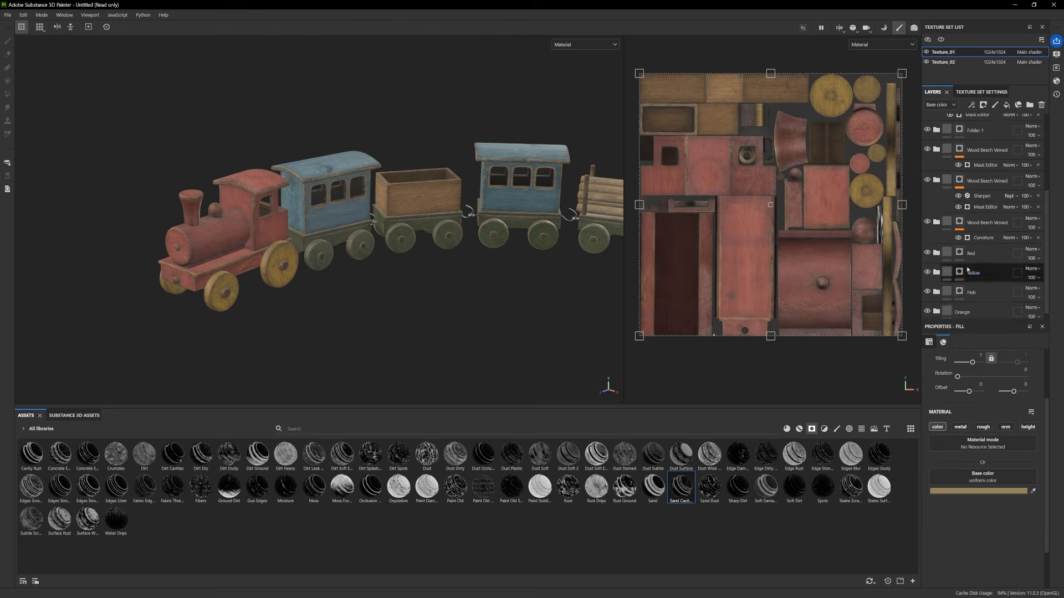
{"action": "scroll", "coordinate": [991, 268], "scroll_direction": "down", "scroll_amount": 6}
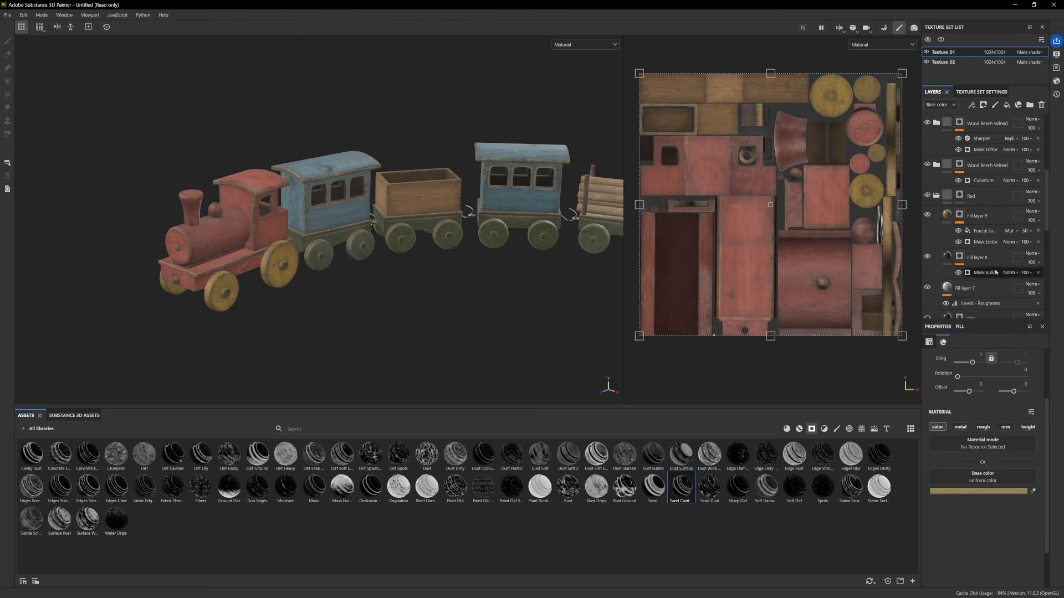
{"action": "left_click", "coordinate": [989, 298]}
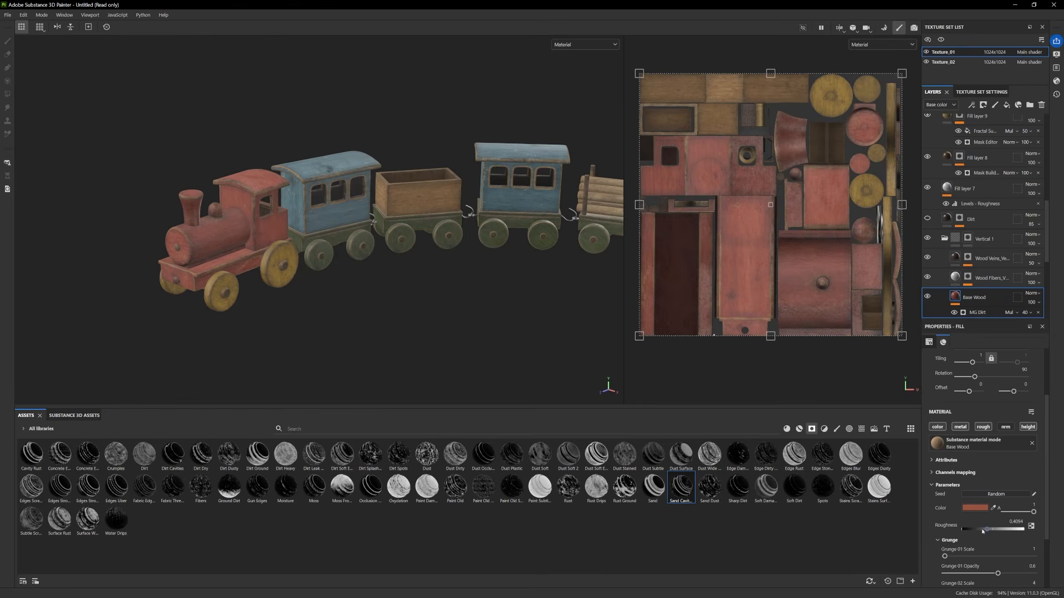
{"action": "scroll", "coordinate": [947, 261], "scroll_direction": "down", "scroll_amount": 3}
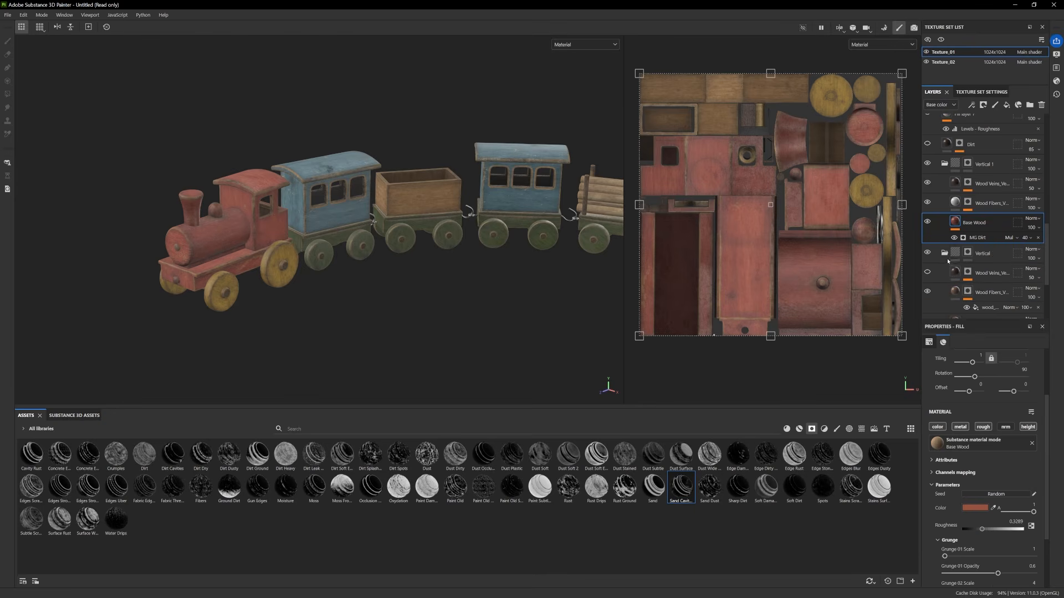
{"action": "scroll", "coordinate": [956, 174], "scroll_direction": "up", "scroll_amount": 1}
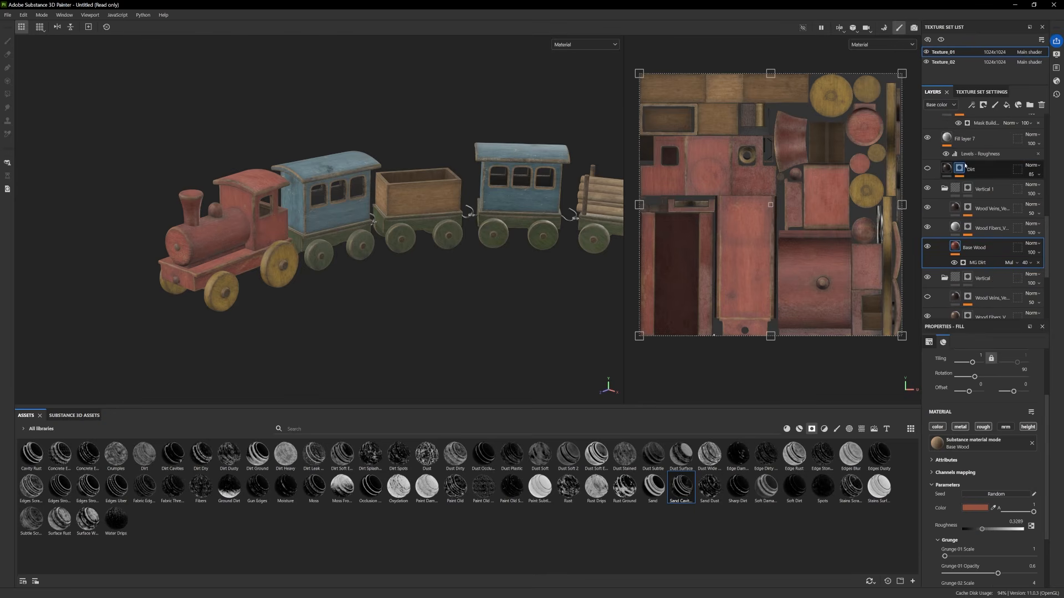
Toggle the Vertical 1 folder and its Base Wood MG Dirt effect to compare their influence on the red paint
{"action": "left_click", "coordinate": [929, 188]}
{"action": "left_click", "coordinate": [929, 188]}
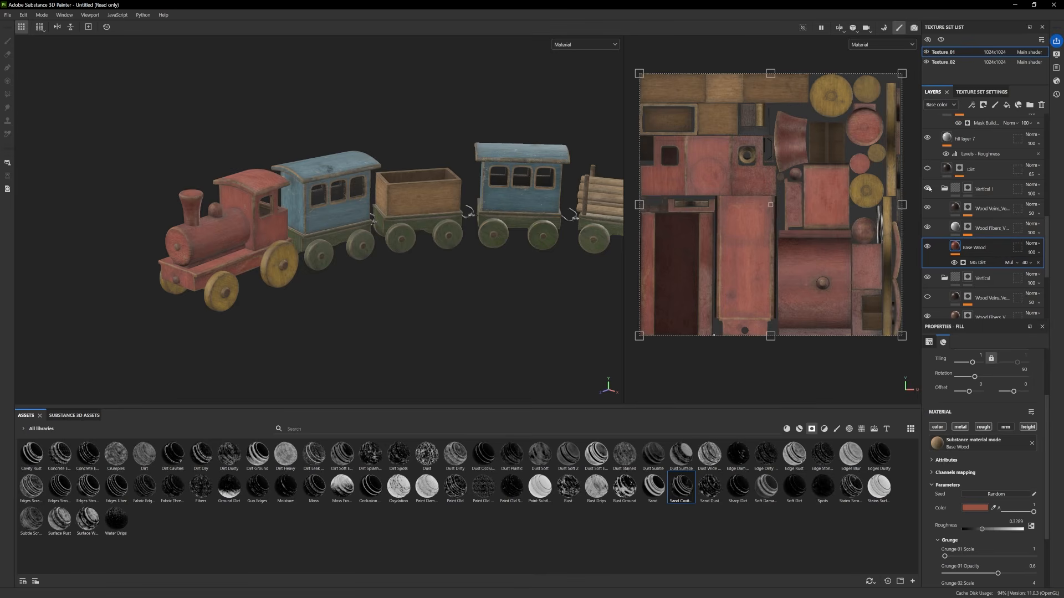
{"action": "left_click", "coordinate": [945, 189]}
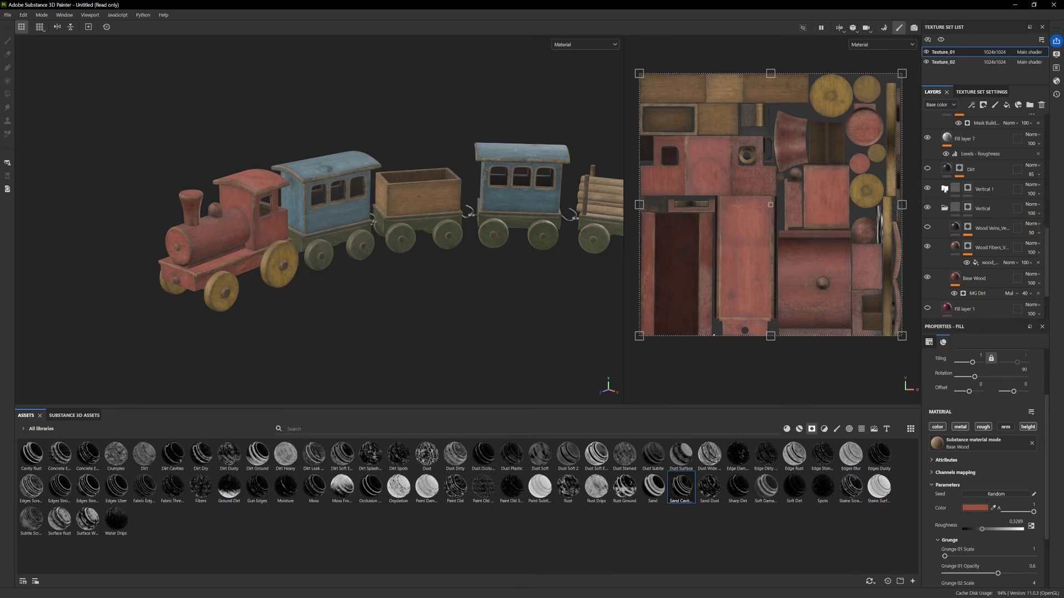
{"action": "left_click", "coordinate": [945, 189]}
{"action": "scroll", "coordinate": [937, 196], "scroll_direction": "down", "scroll_amount": 1}
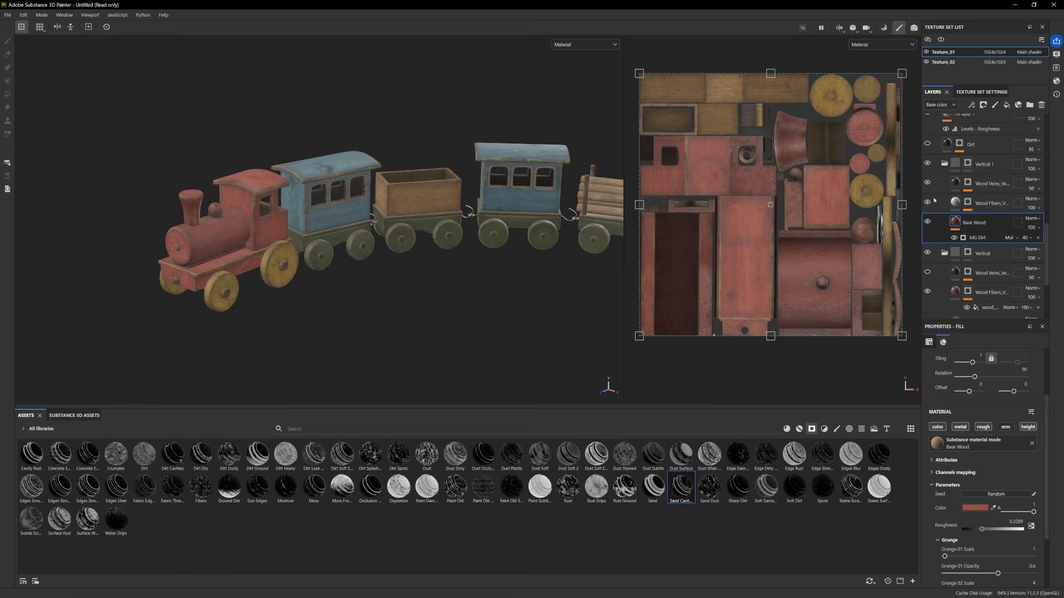
{"action": "left_click", "coordinate": [954, 237]}
{"action": "left_click", "coordinate": [954, 238]}
Set Base Wood in the Red folder's Vertical subfolder to roughness 0.3289 and render the train with Iray
{"action": "scroll", "coordinate": [953, 238], "scroll_direction": "down", "scroll_amount": 2}
{"action": "left_click", "coordinate": [967, 273]}
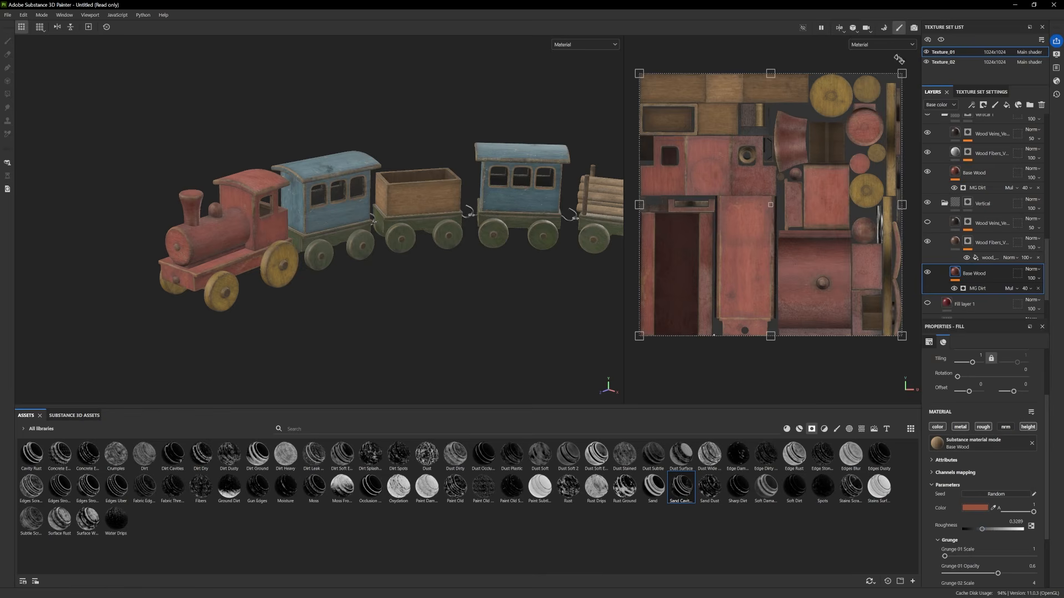
{"action": "left_click", "coordinate": [914, 27]}
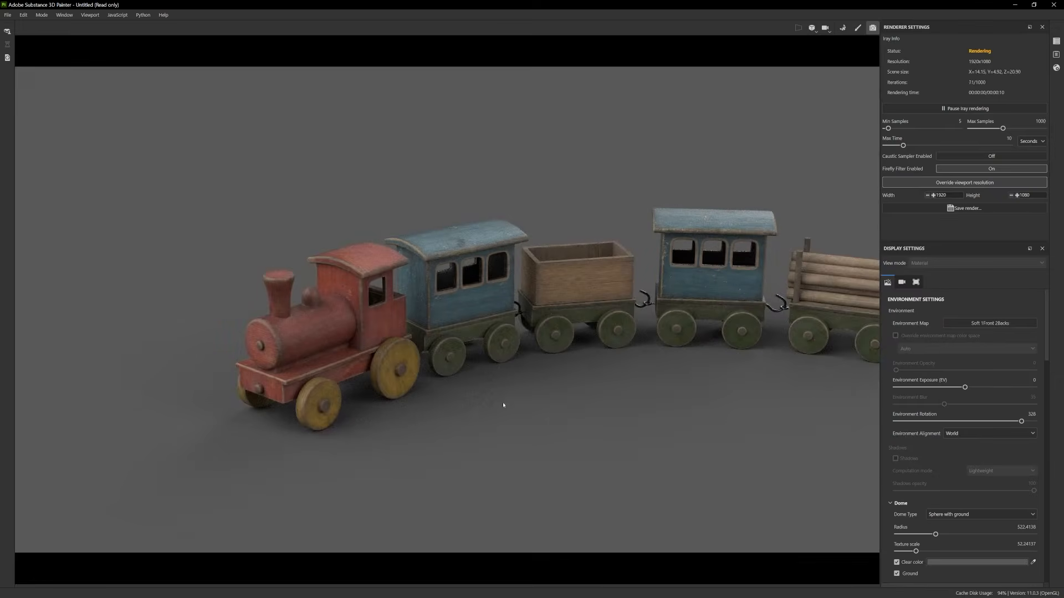
Bring the whole train into frame in the Iray view and set the environment rotation to 274
{"action": "middle_click_drag", "start_coordinate": [584, 404], "coordinate": [484, 383]}
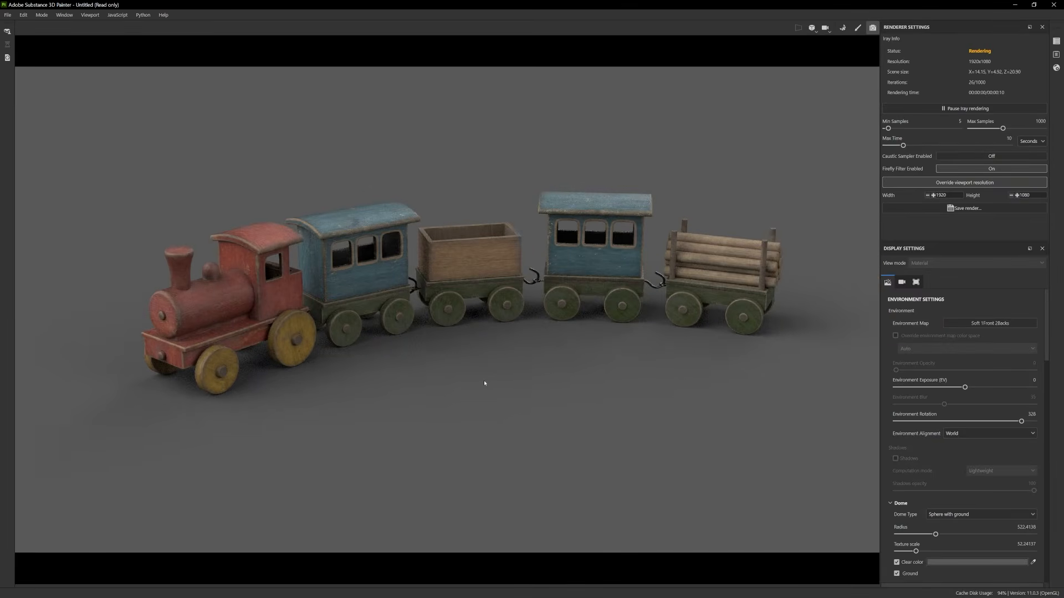
{"action": "right_click_drag", "start_coordinate": [484, 382], "coordinate": [472, 381], "text": "shift"}
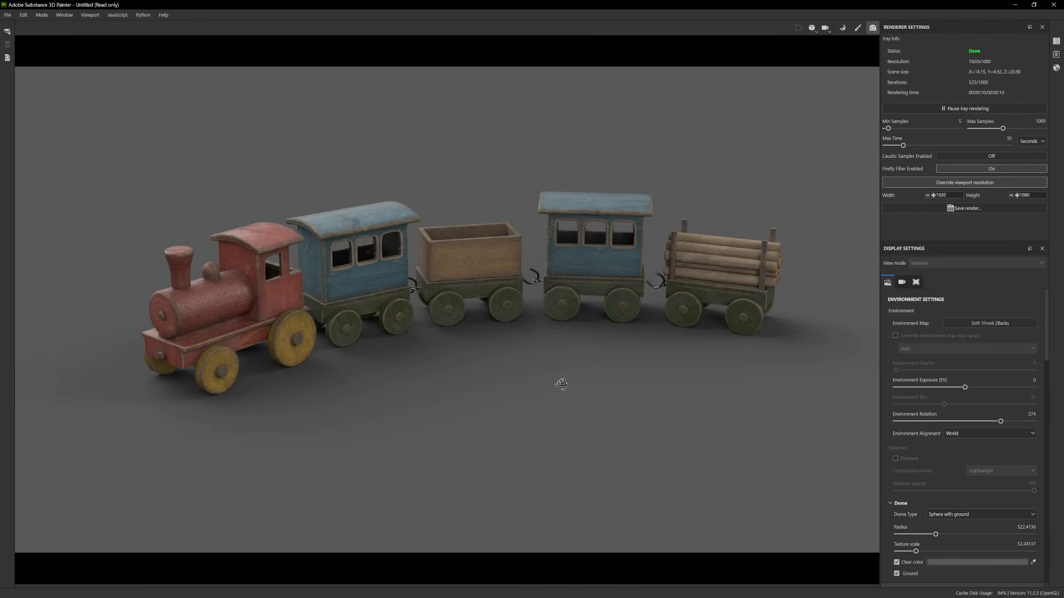
Reframe the train slightly closer from a front three-quarter angle, with the locomotive and all four cars in sight
{"action": "left_click_drag", "start_coordinate": [560, 384], "coordinate": [454, 390], "text": "alt"}
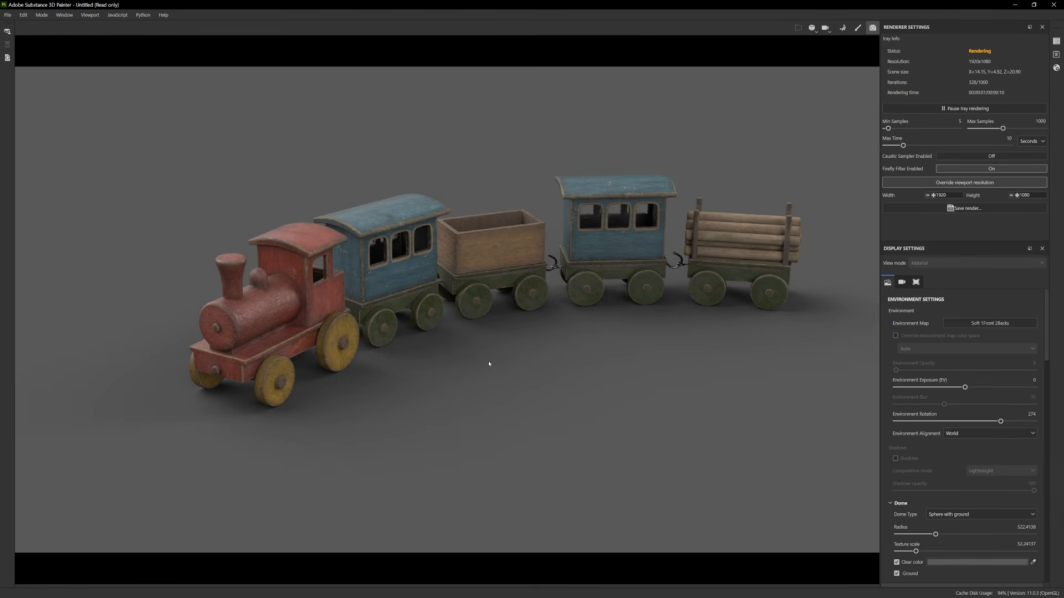
{"action": "left_click_drag", "start_coordinate": [518, 363], "coordinate": [465, 364], "text": "alt"}
{"action": "right_click_drag", "start_coordinate": [464, 364], "coordinate": [514, 377], "text": "alt"}
{"action": "left_click_drag", "start_coordinate": [515, 377], "coordinate": [487, 378], "text": "alt"}
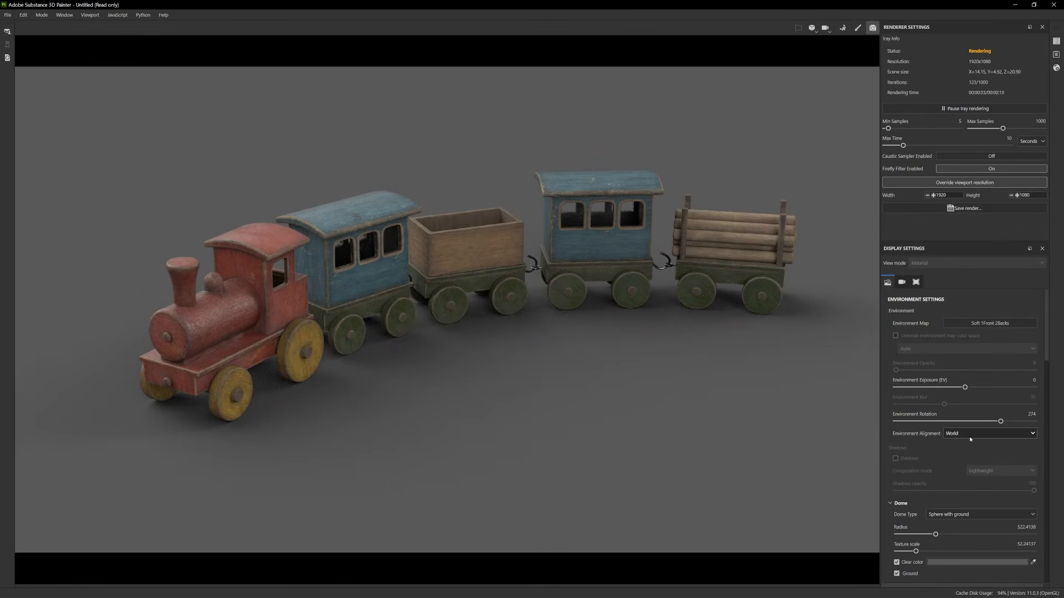
{"action": "scroll", "coordinate": [970, 439], "scroll_direction": "down", "scroll_amount": 1}
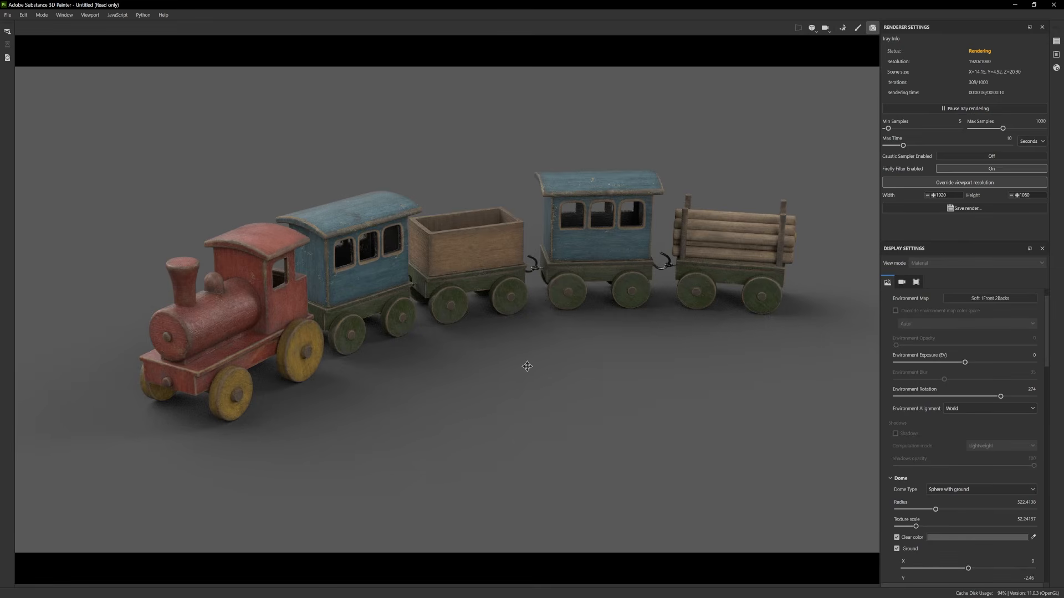
{"action": "middle_click_drag", "start_coordinate": [527, 366], "coordinate": [513, 365]}
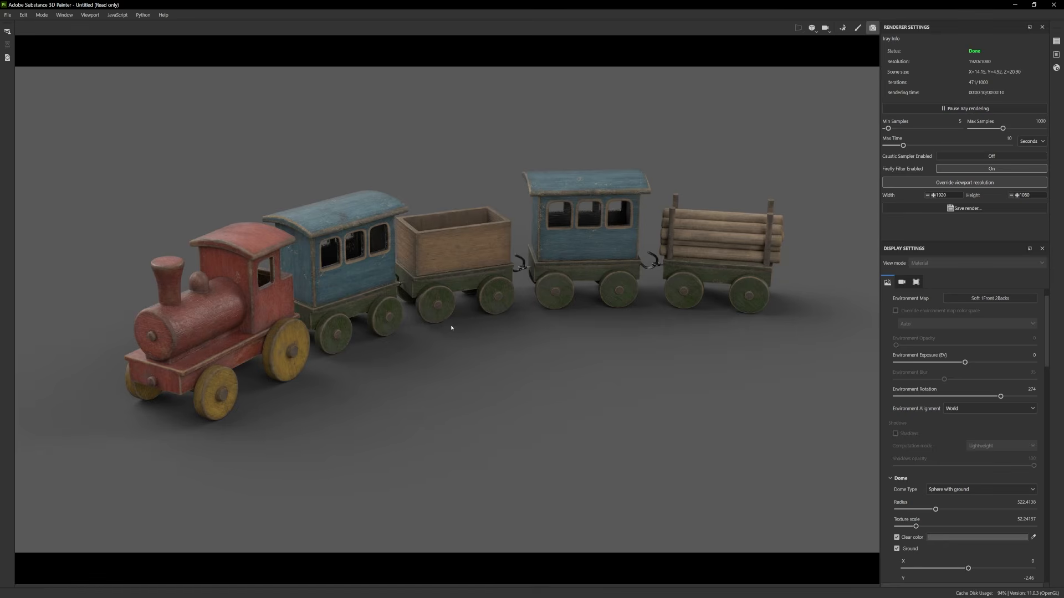
Set the dome's clear color to black and look through the ground, camera and post-effect settings
{"action": "left_click", "coordinate": [945, 537]}
{"action": "left_click", "coordinate": [844, 458]}
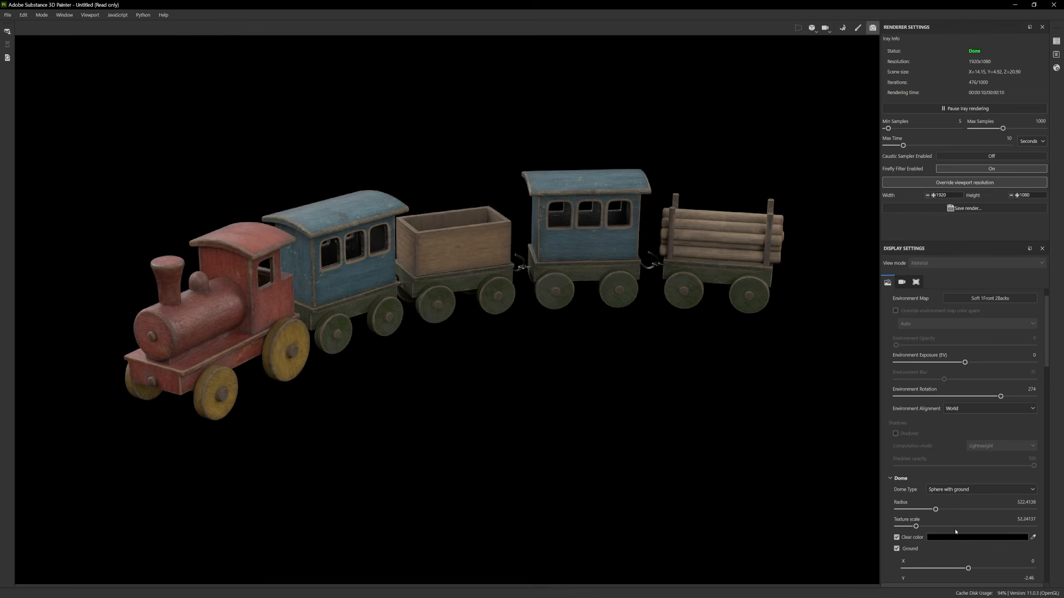
{"action": "scroll", "coordinate": [947, 320], "scroll_direction": "down", "scroll_amount": 3}
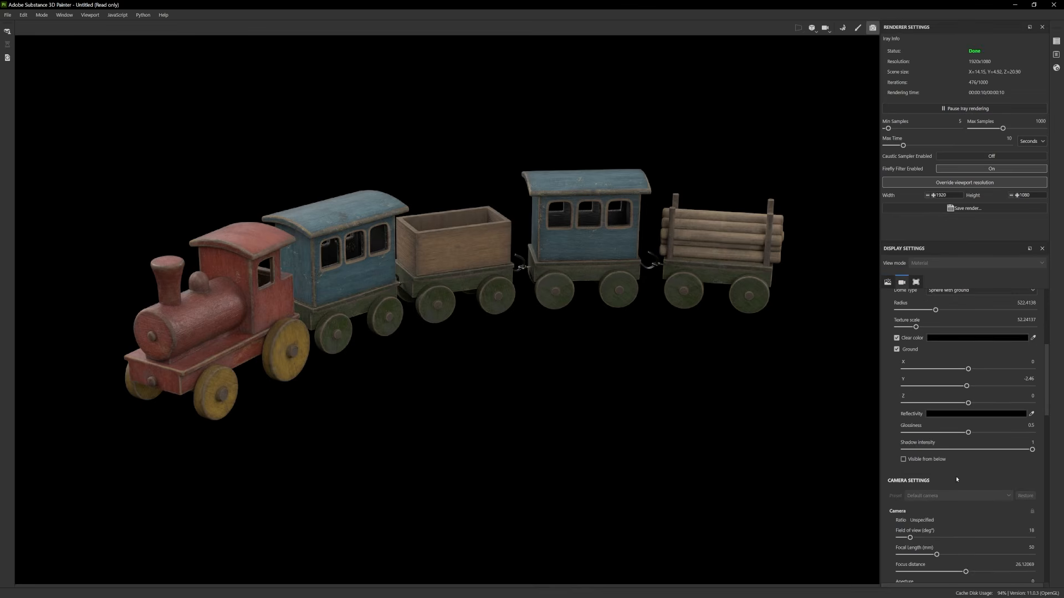
{"action": "scroll", "coordinate": [957, 479], "scroll_direction": "down", "scroll_amount": 2}
{"action": "scroll", "coordinate": [957, 479], "scroll_direction": "down", "scroll_amount": 3}
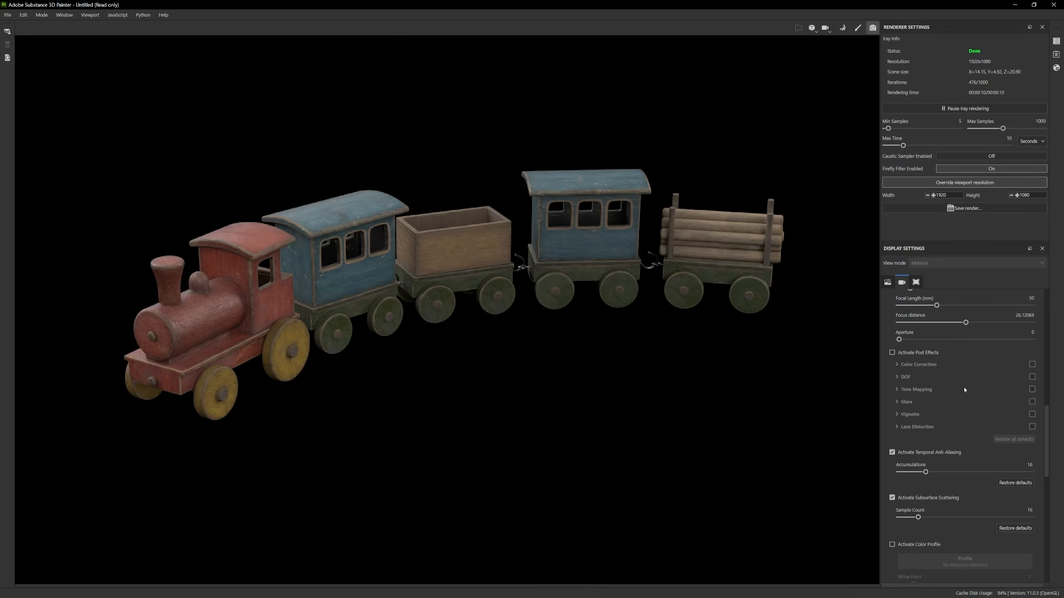
{"action": "scroll", "coordinate": [964, 389], "scroll_direction": "up", "scroll_amount": 10}
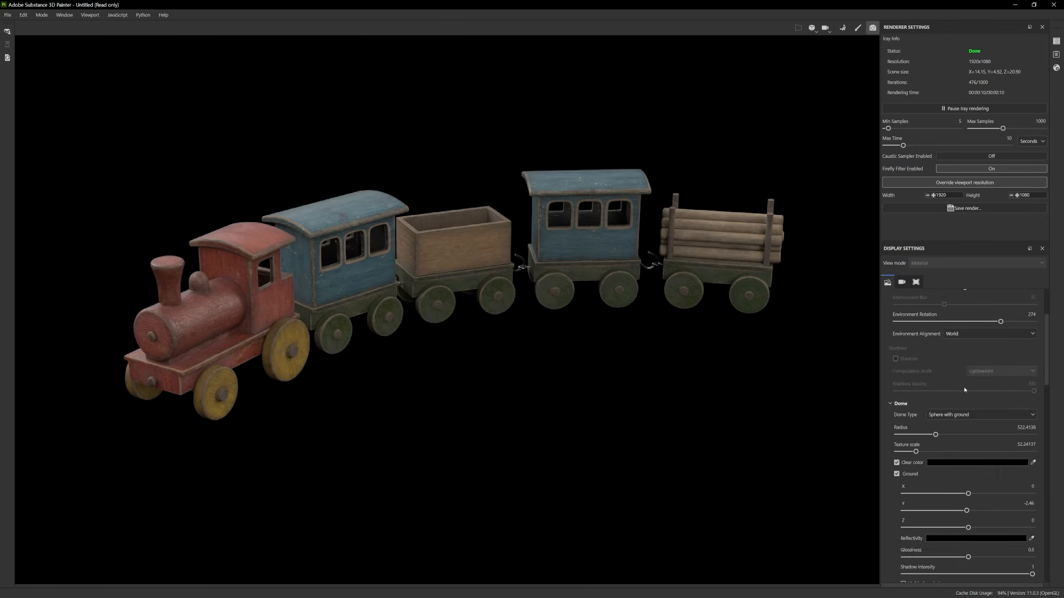